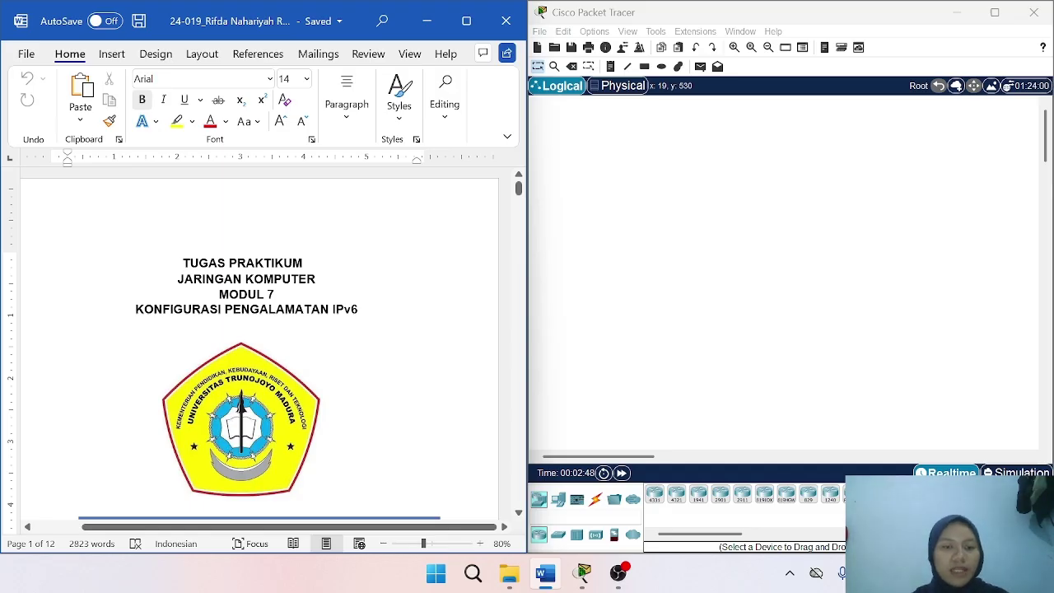
Review the module document's topology, addressing table, required equipment and Latihan 1 steps.
scroll(395, 318, down, 10)
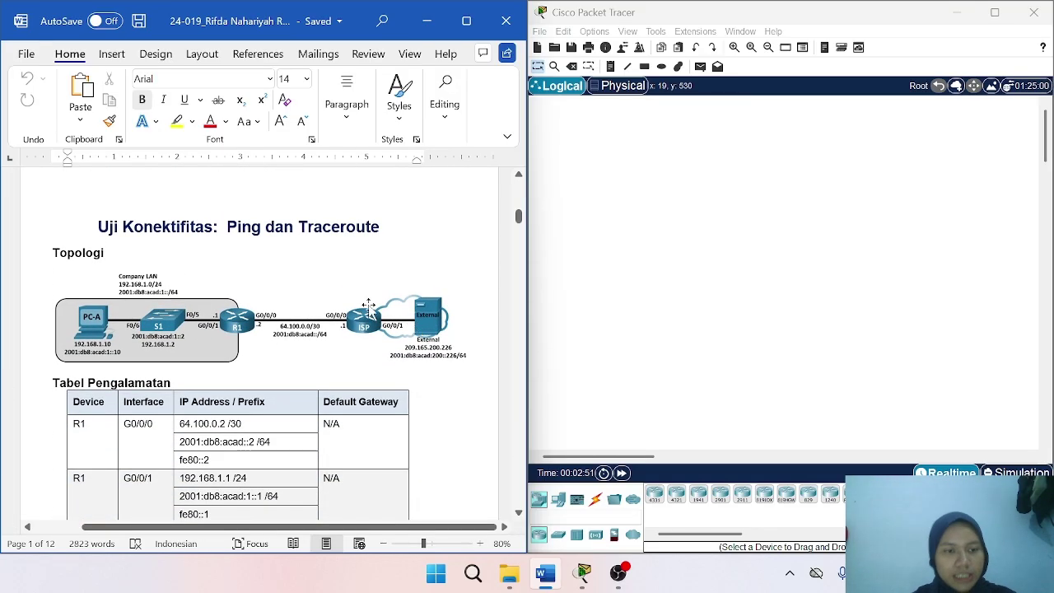
scroll(408, 378, down, 3)
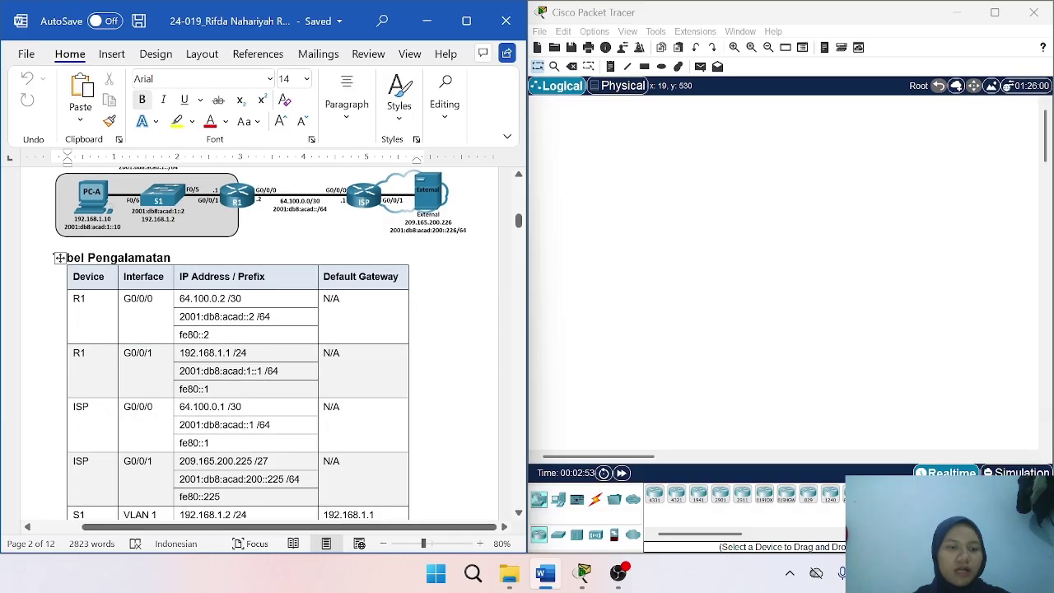
scroll(264, 330, down, 14)
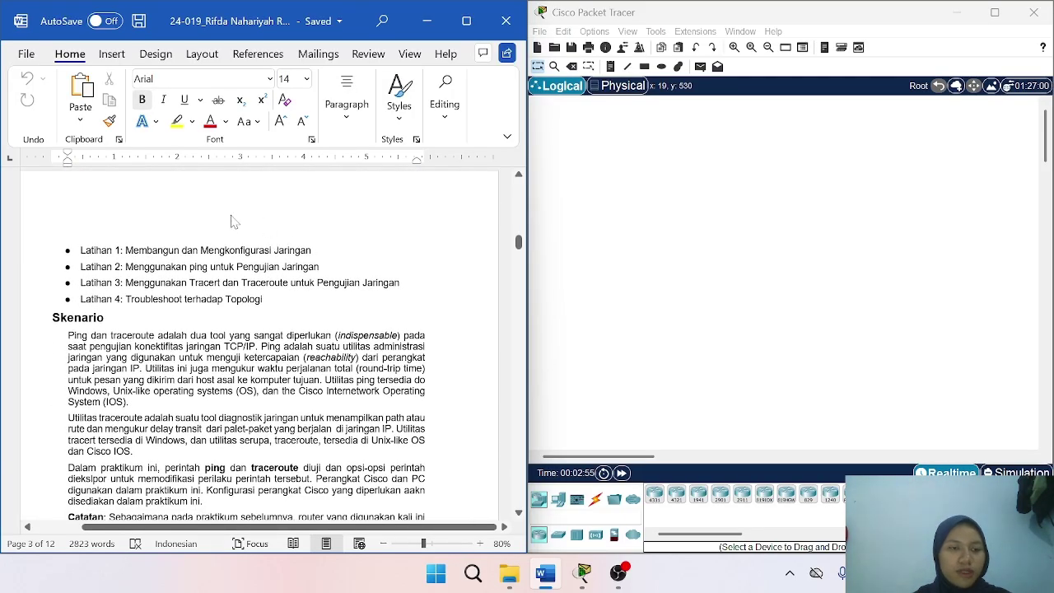
scroll(161, 324, down, 10)
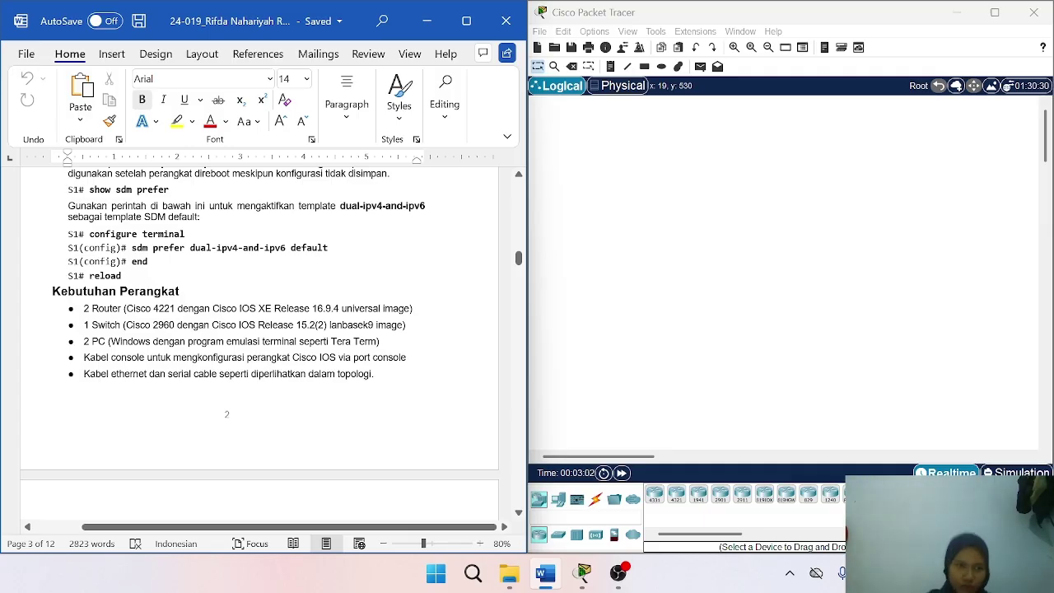
scroll(259, 343, down, 10)
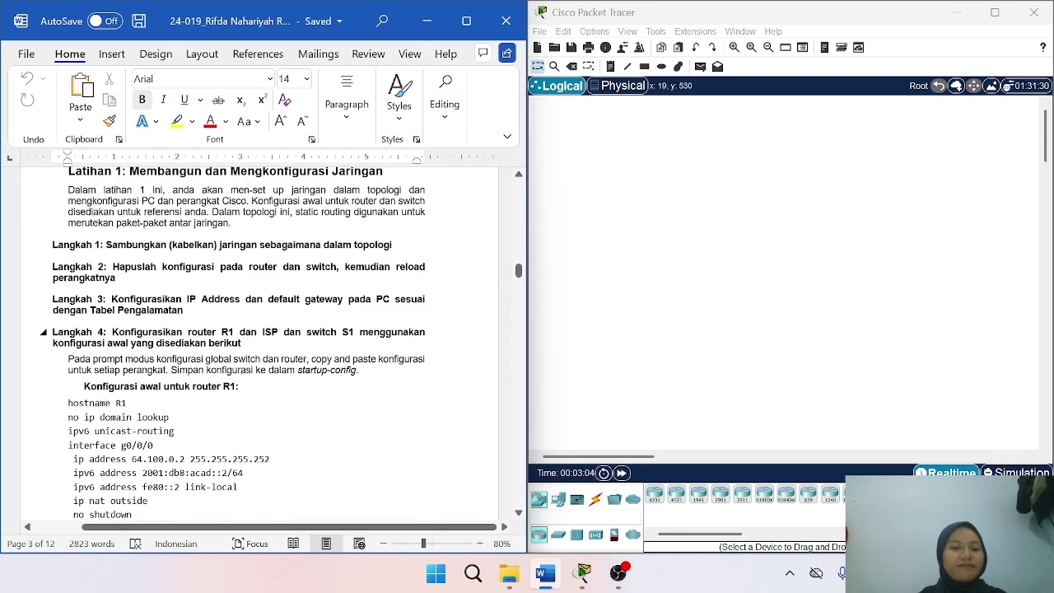
scroll(259, 343, up, 2)
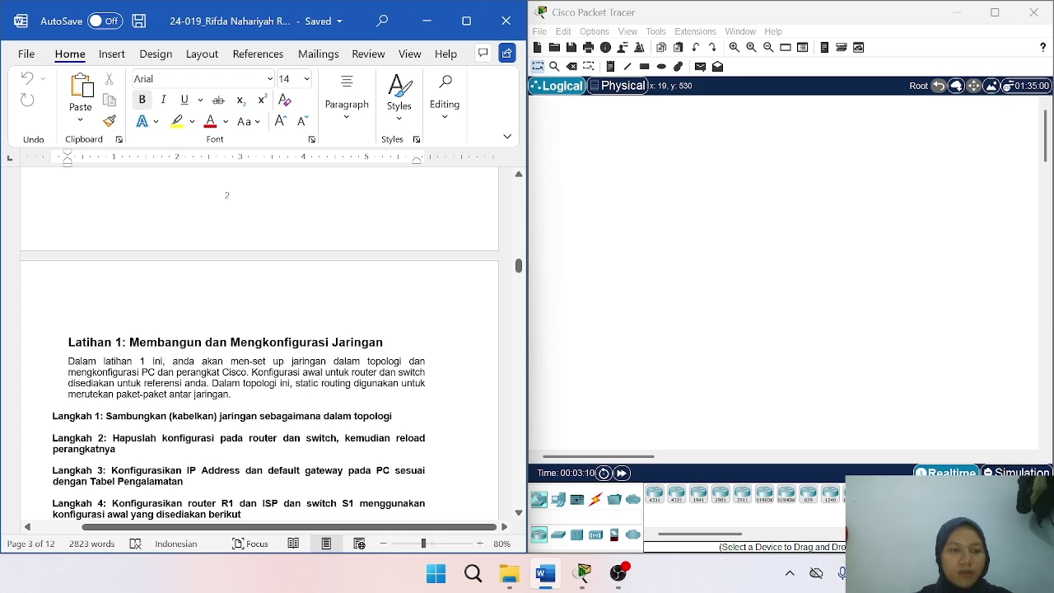
scroll(218, 385, up, 16)
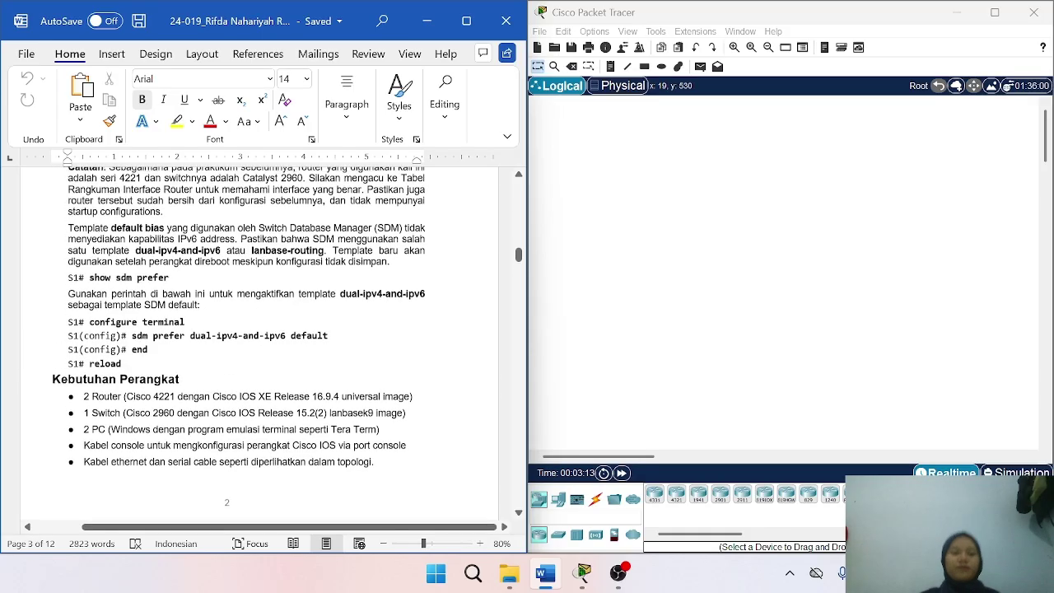
scroll(219, 385, up, 15)
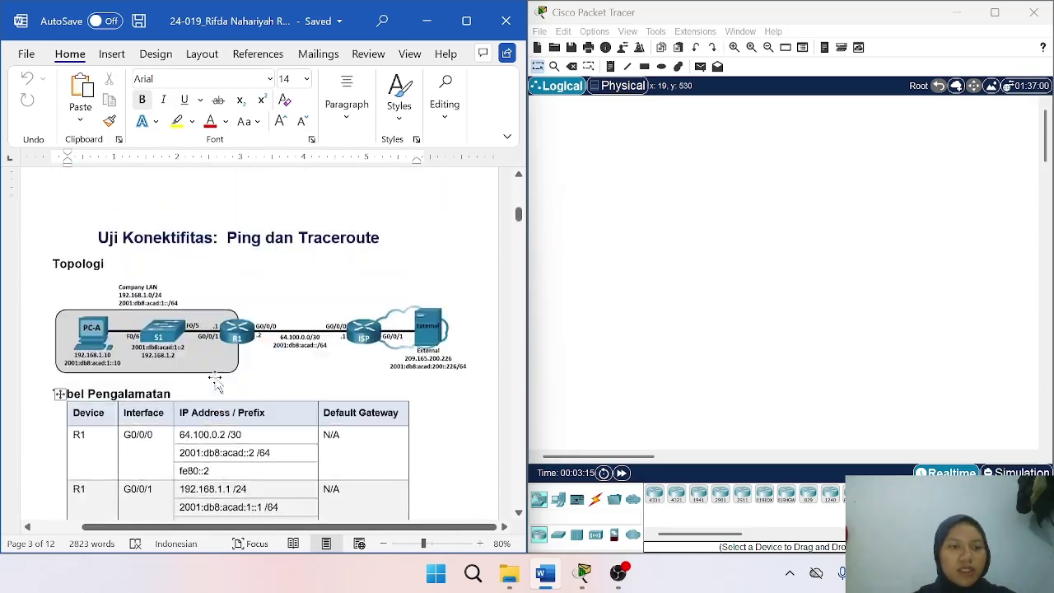
scroll(418, 462, down, 2)
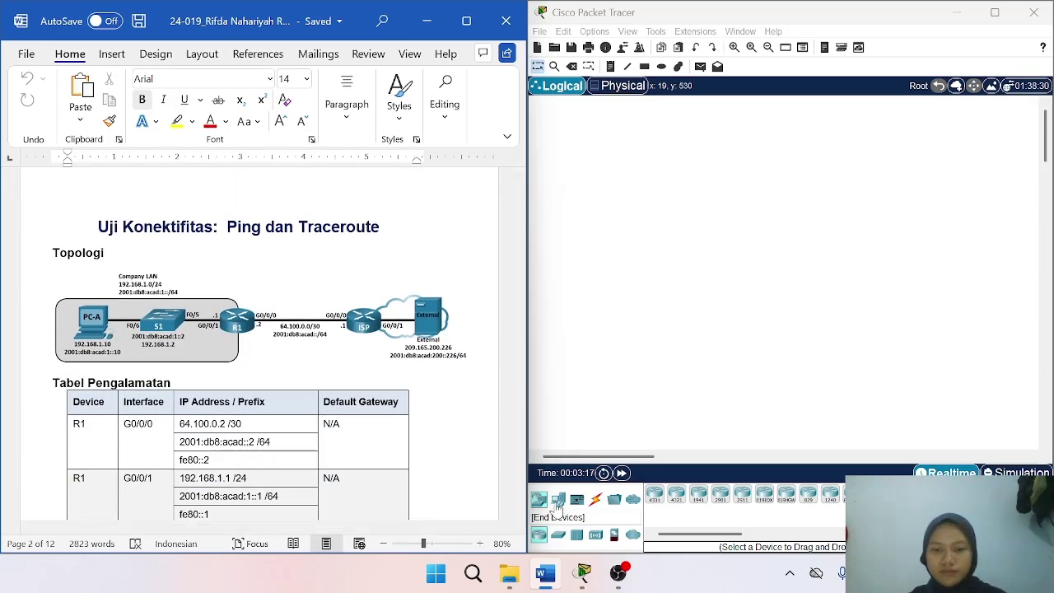
Place a PC-PT and, beside it, a 2960 switch in the Packet Tracer workspace.
click(558, 500)
click(655, 498)
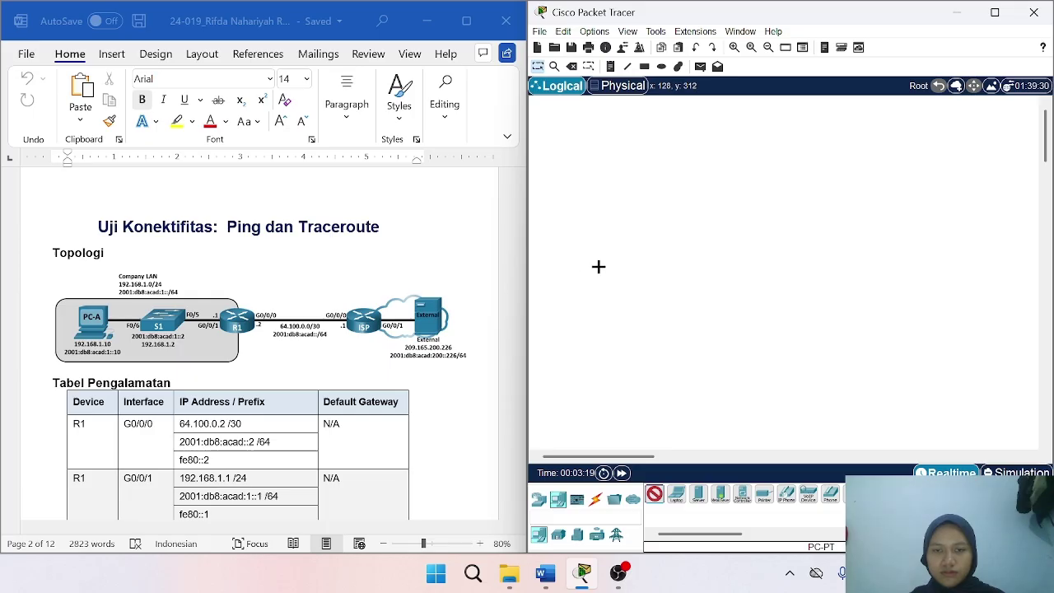
click(598, 266)
click(539, 499)
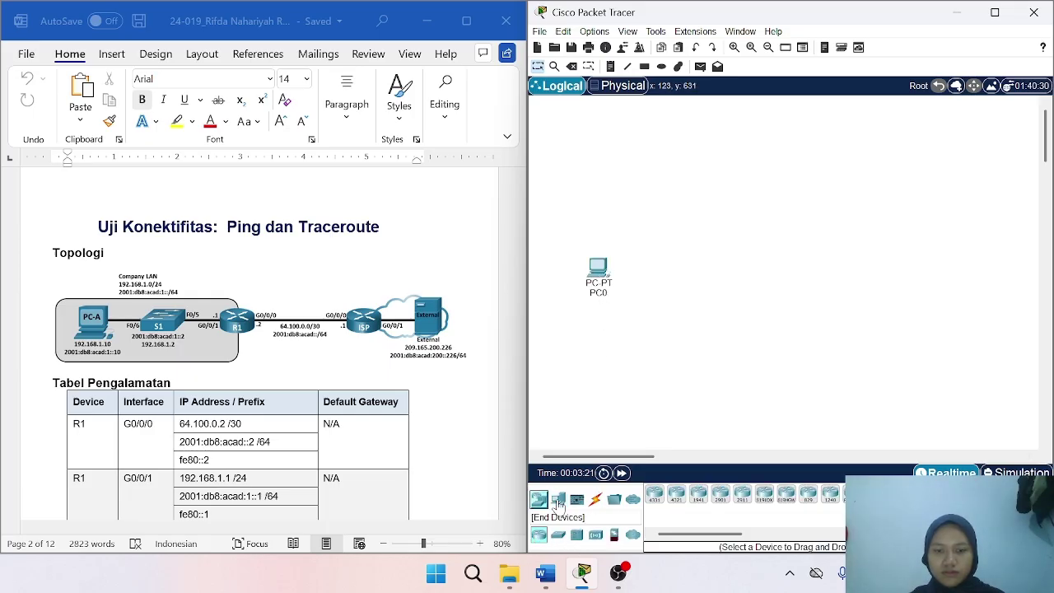
click(558, 535)
click(655, 494)
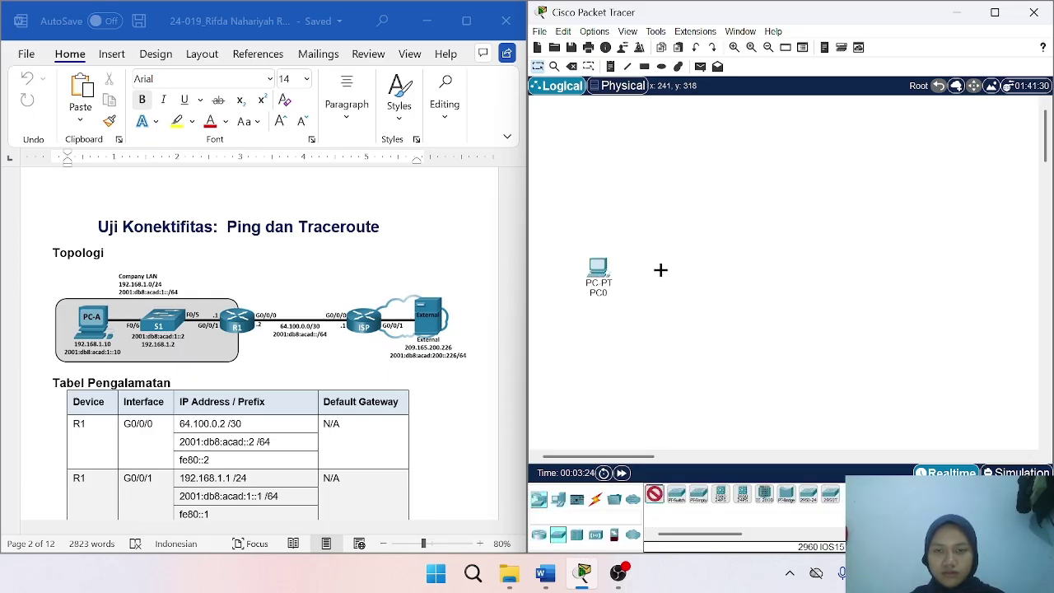
click(661, 271)
Add two ISR4331 routers in a row to the right of the switch.
click(539, 535)
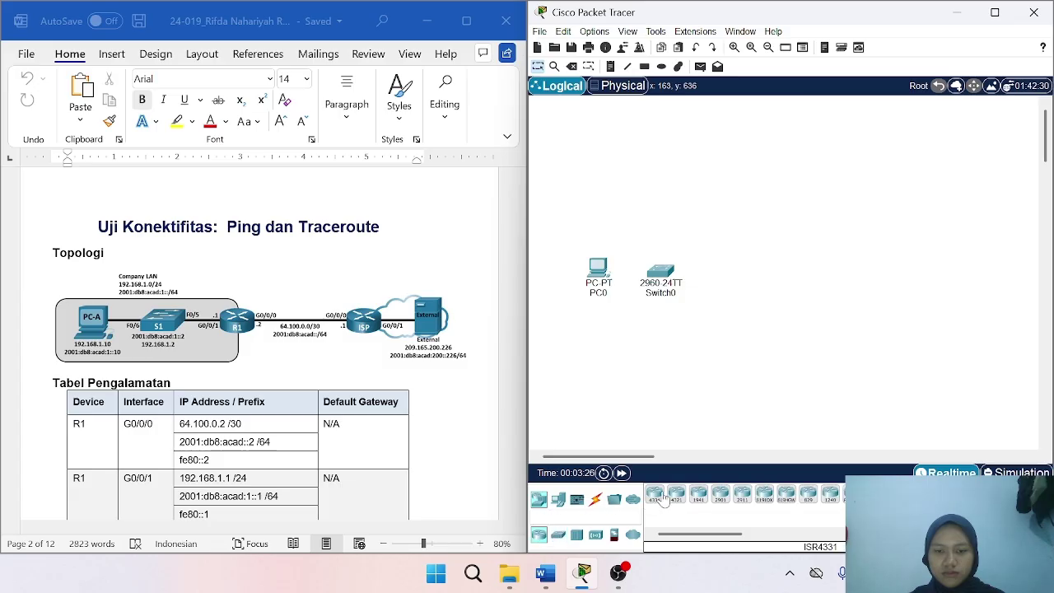
click(655, 494)
click(739, 280)
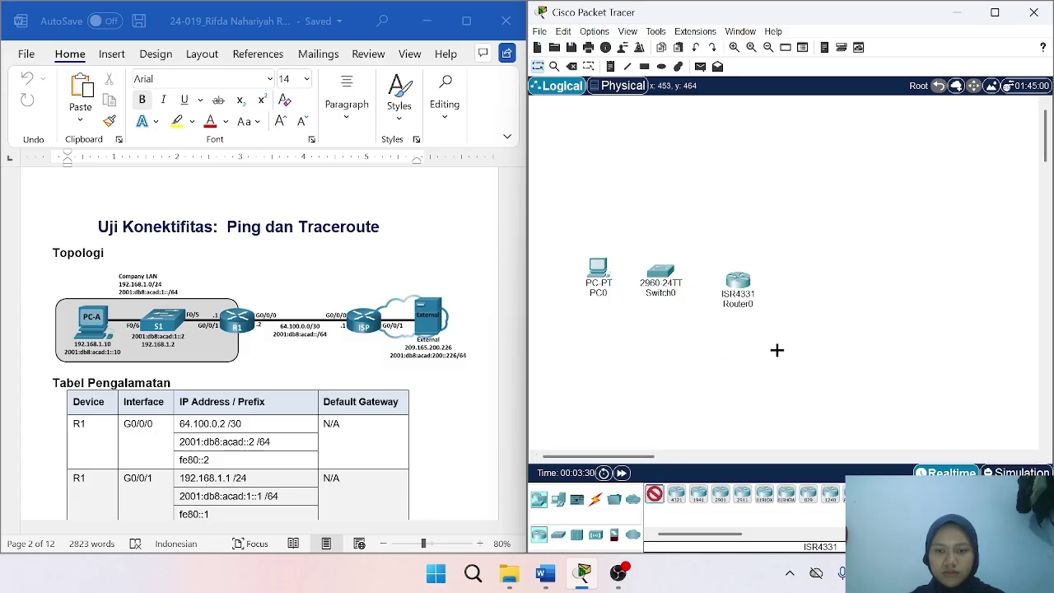
click(808, 281)
Add a Server-PT after the second router and line up the server and both routers with the other devices.
click(559, 499)
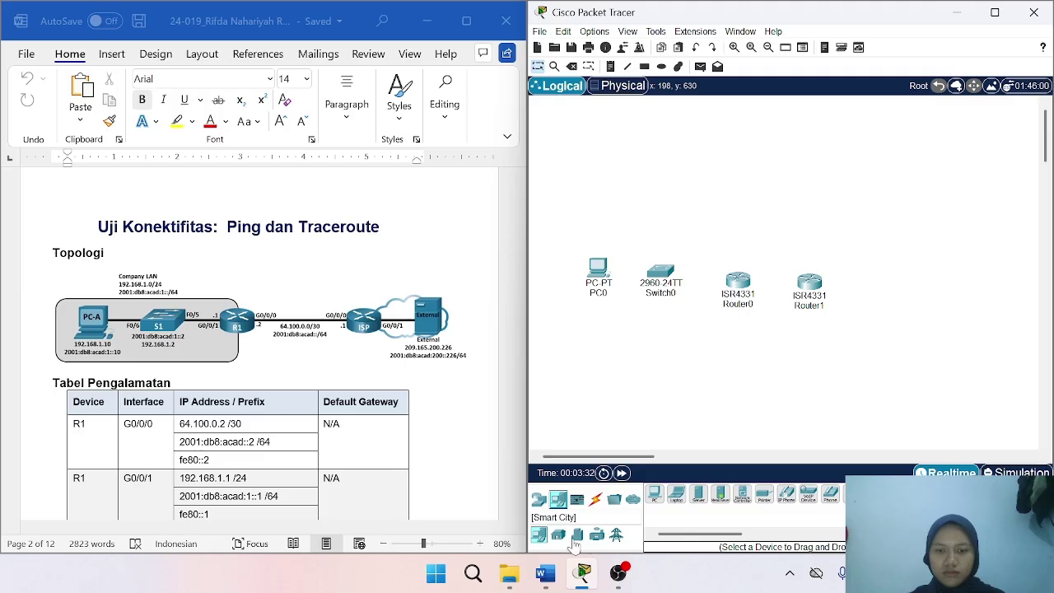
click(698, 494)
click(911, 292)
drag(915, 301, 931, 275)
drag(814, 290, 829, 273)
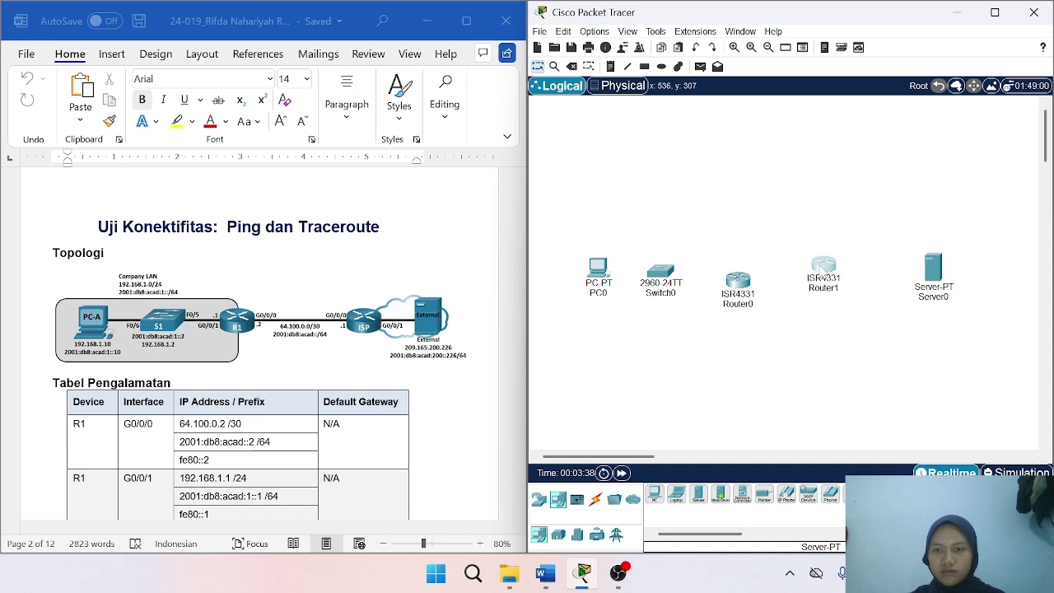
drag(739, 282, 737, 267)
Rename the PC as PC-A and the switch as S1.
click(600, 293)
click(600, 293)
key(BackSpace)
key(BackSpace)
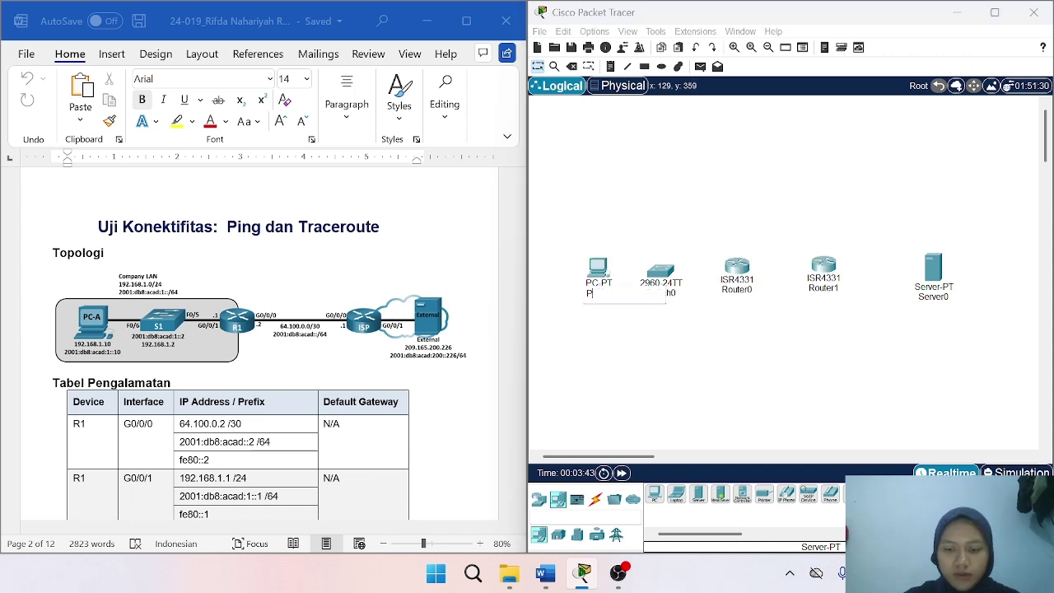
click(671, 295)
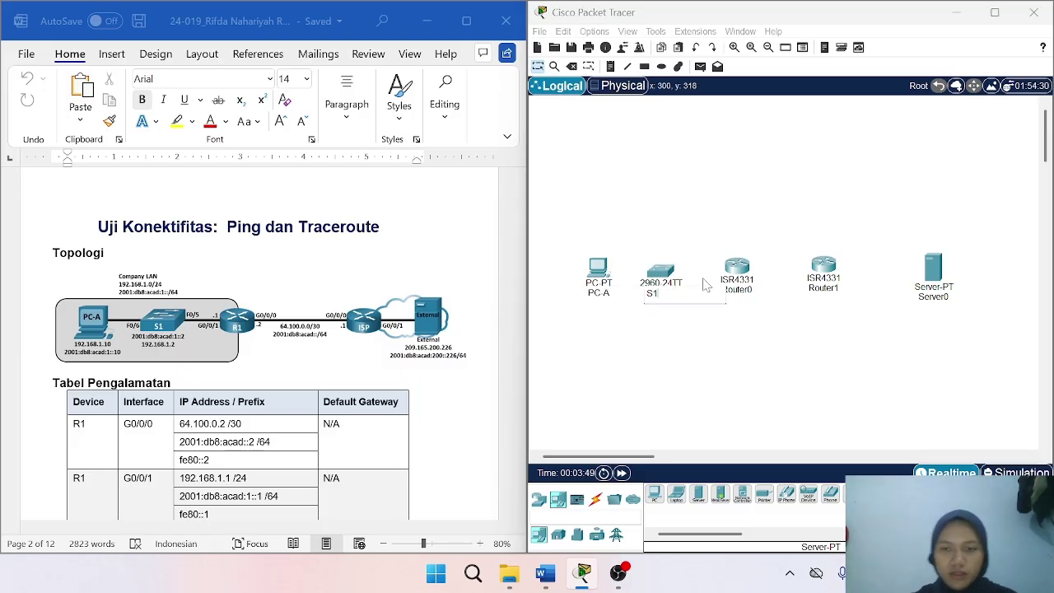
Rename the router next to the switch as R1 and the second router as ISP.
click(739, 289)
key(BackSpace)
key(BackSpace)
click(830, 289)
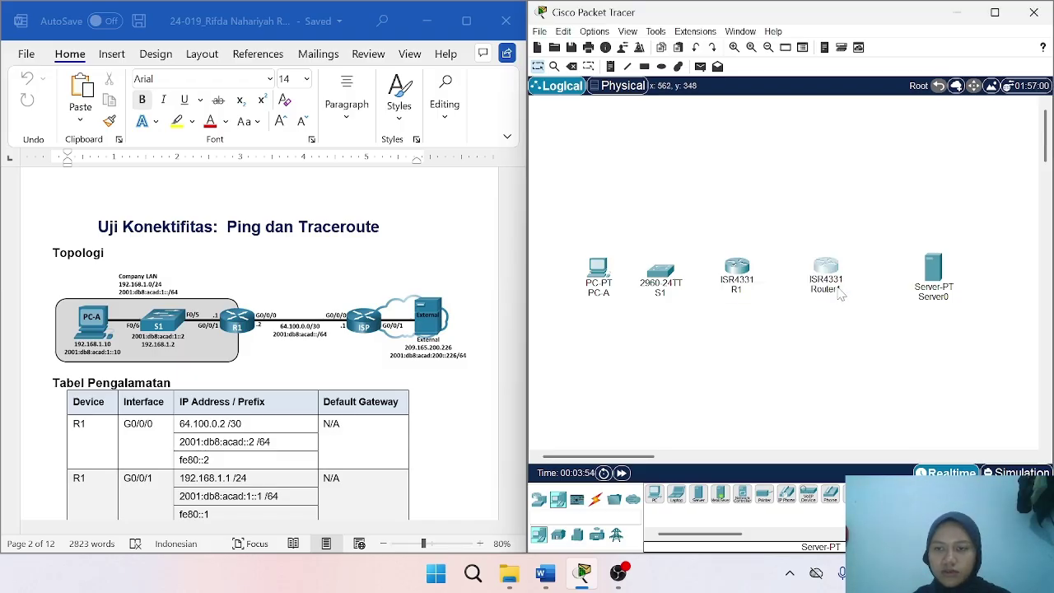
key(BackSpace)
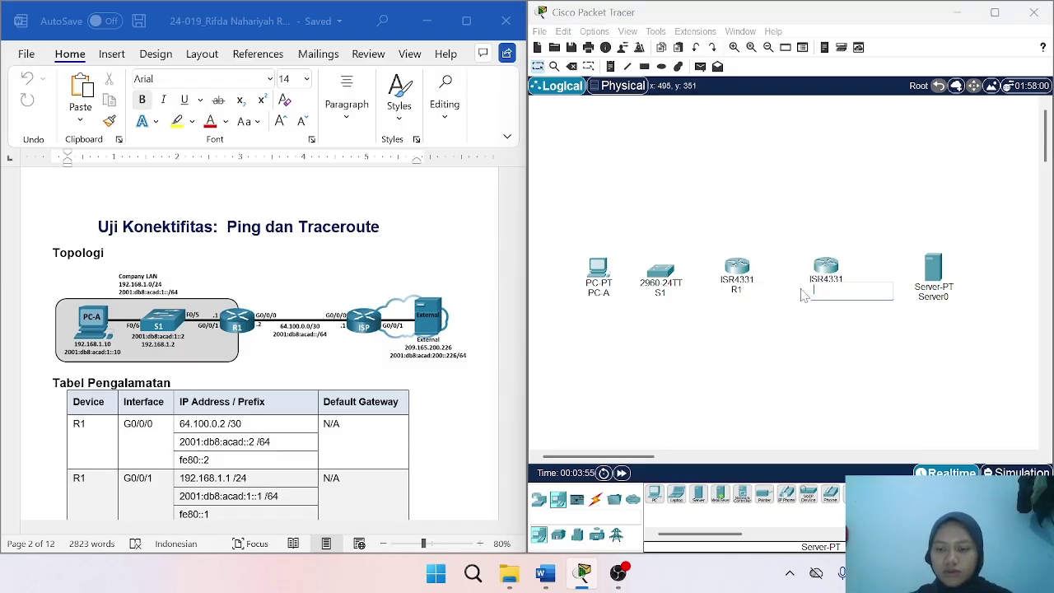
Rename the server as External.
click(943, 298)
key(BackSpace)
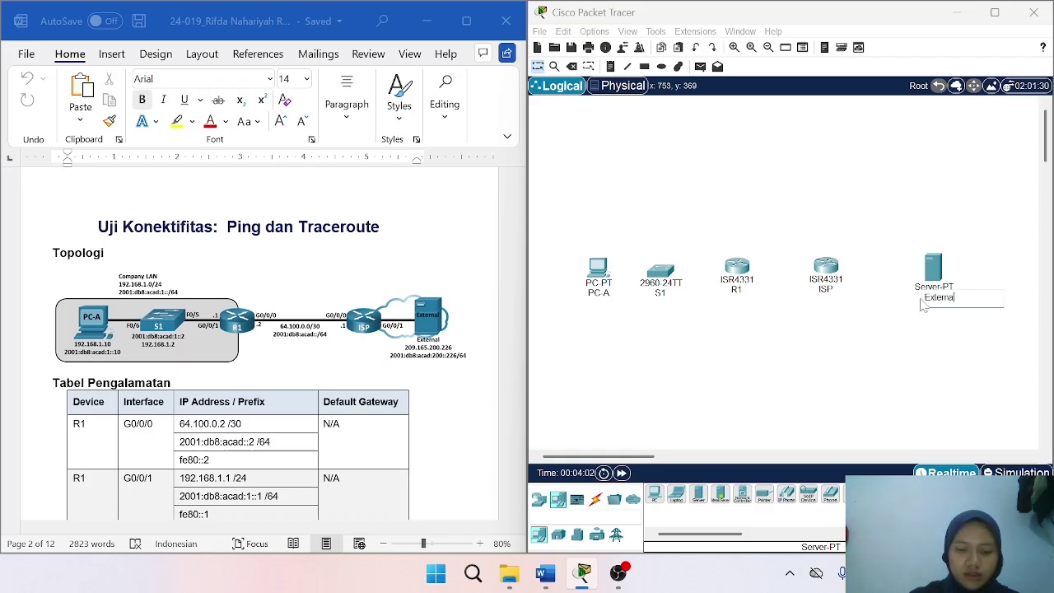
text(External)
click(915, 353)
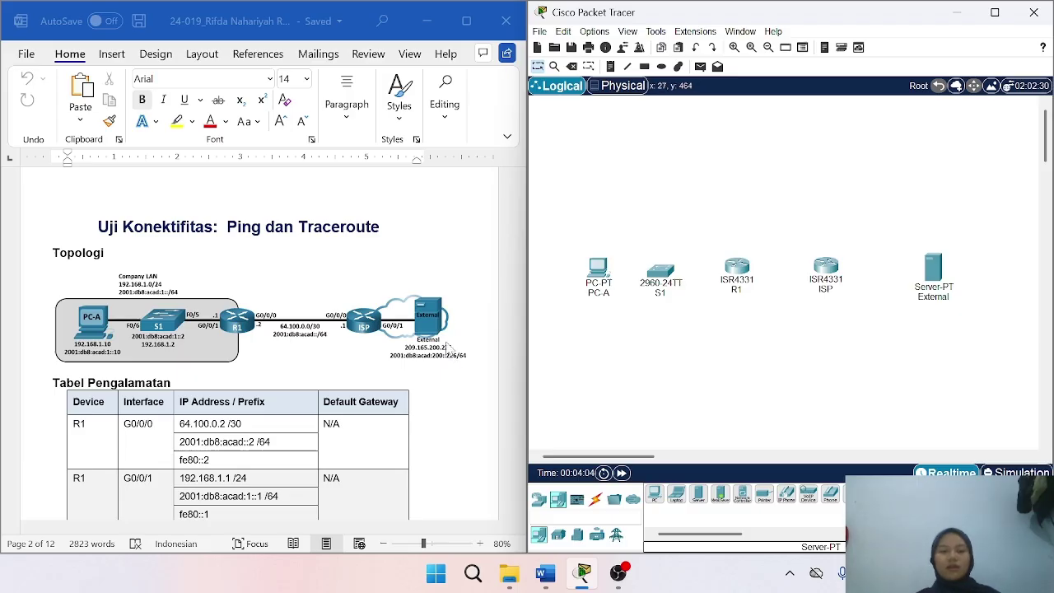
Following the document's topology, connect PC-A's FastEthernet0 to S1's FastEthernet0/6 with a copper straight-through cable.
scroll(381, 354, down, 20)
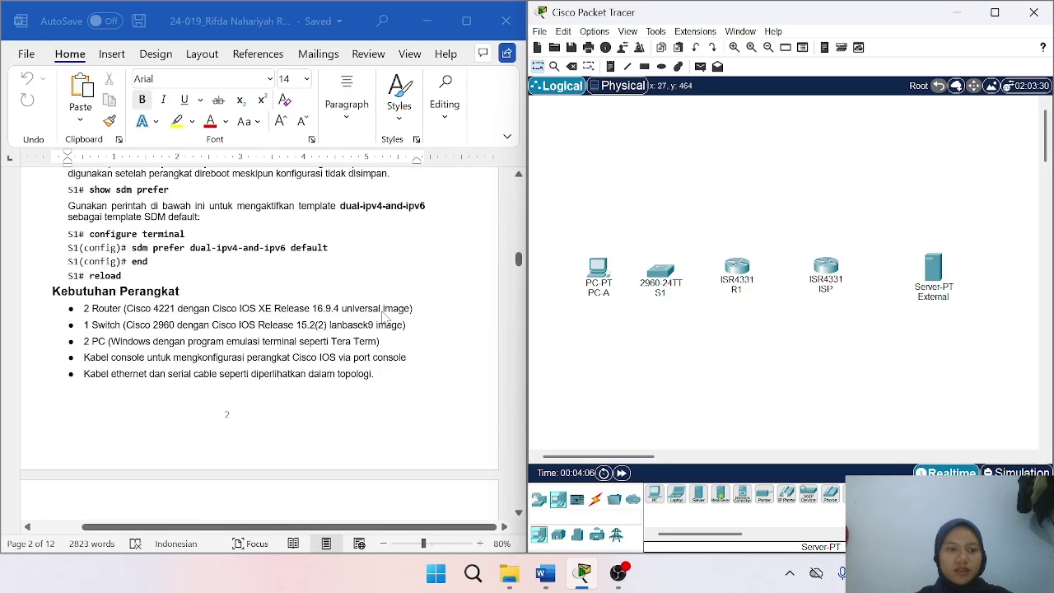
scroll(372, 319, down, 6)
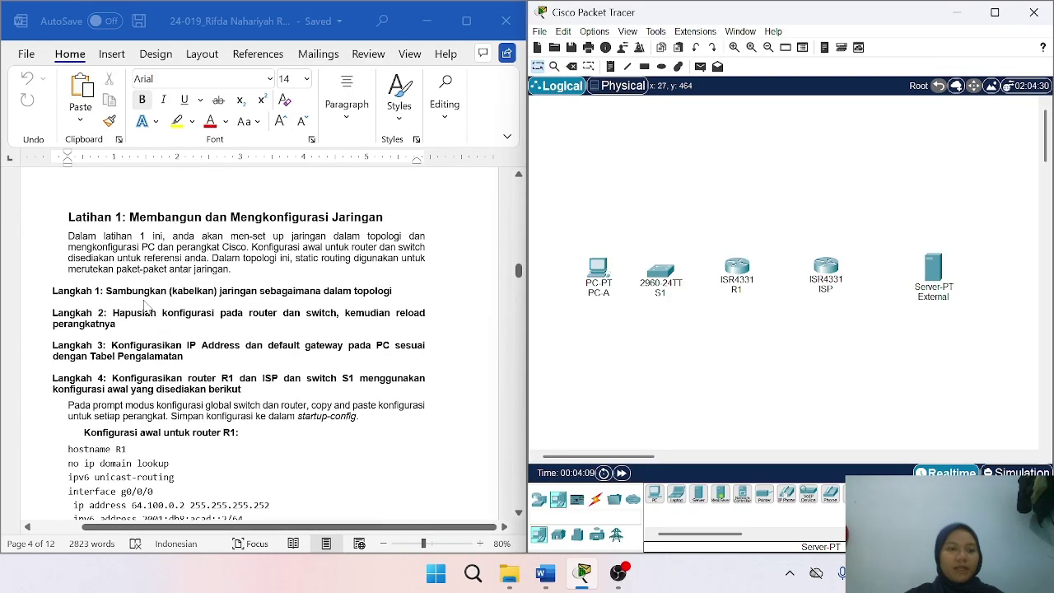
scroll(334, 338, up, 6)
scroll(334, 332, up, 15)
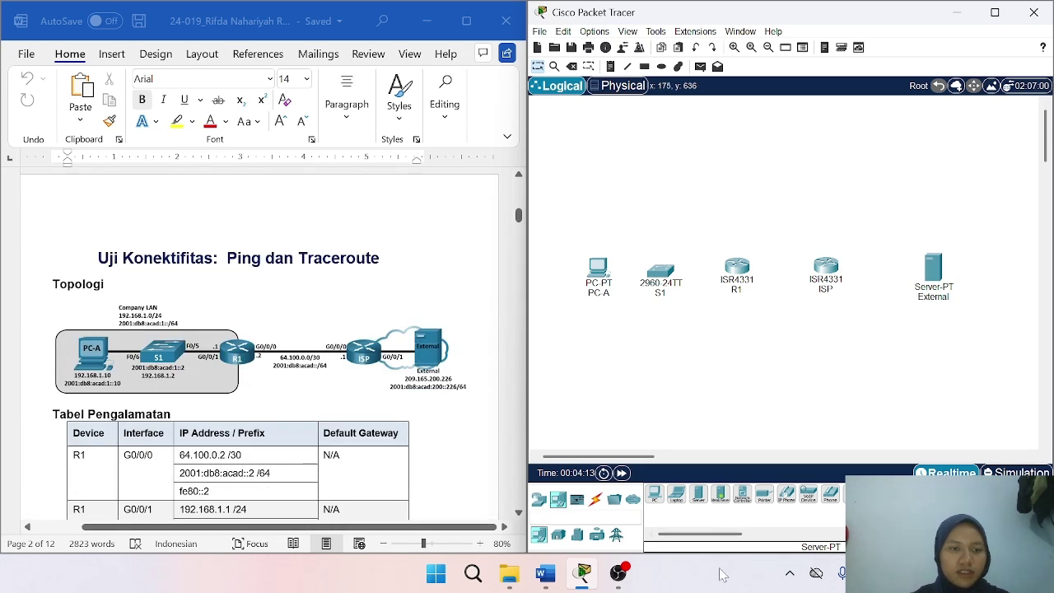
click(596, 500)
click(698, 499)
click(598, 269)
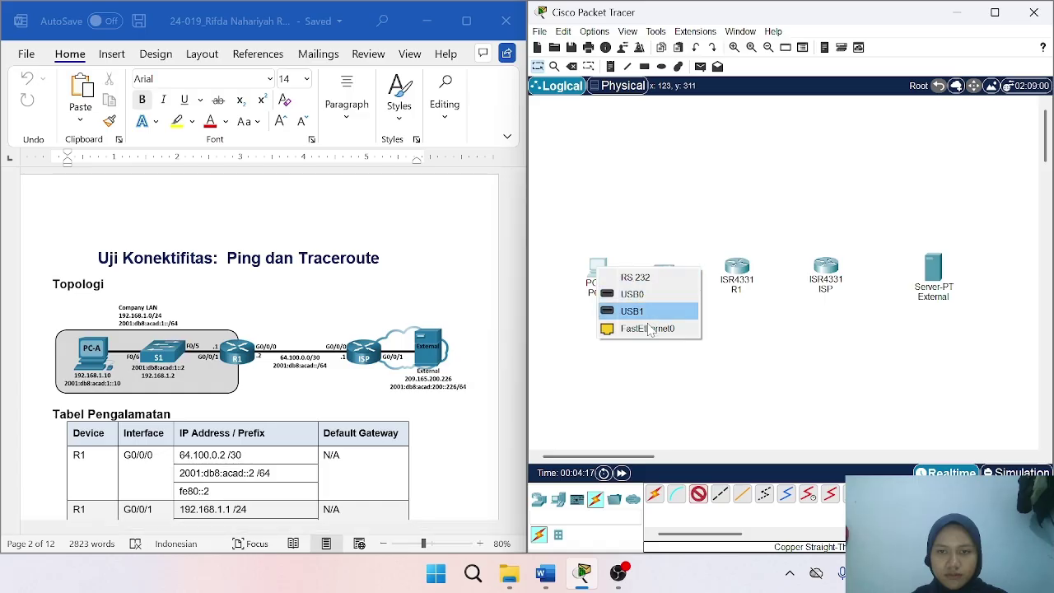
click(649, 329)
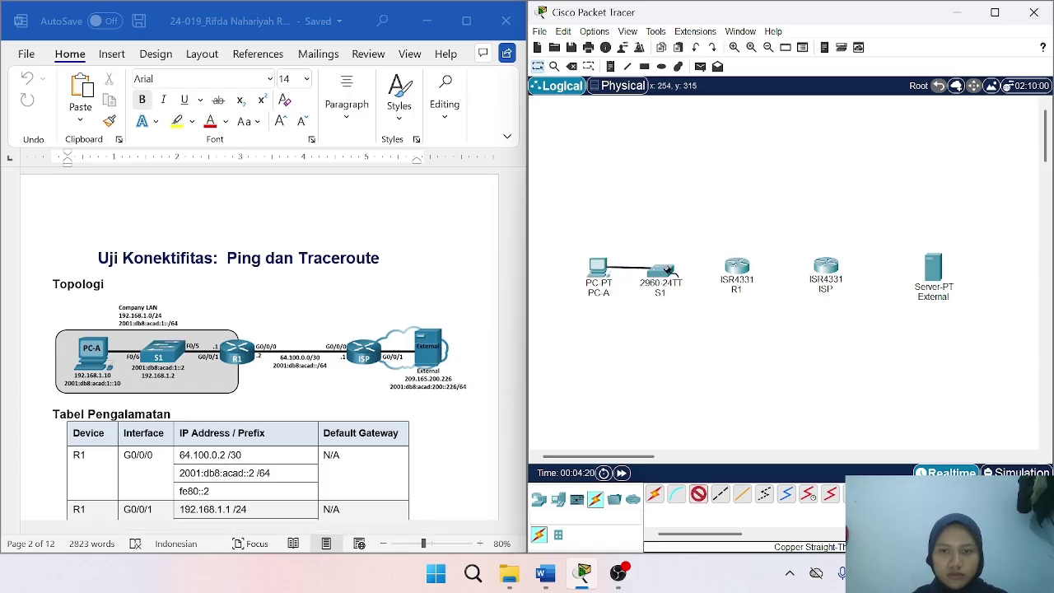
click(664, 273)
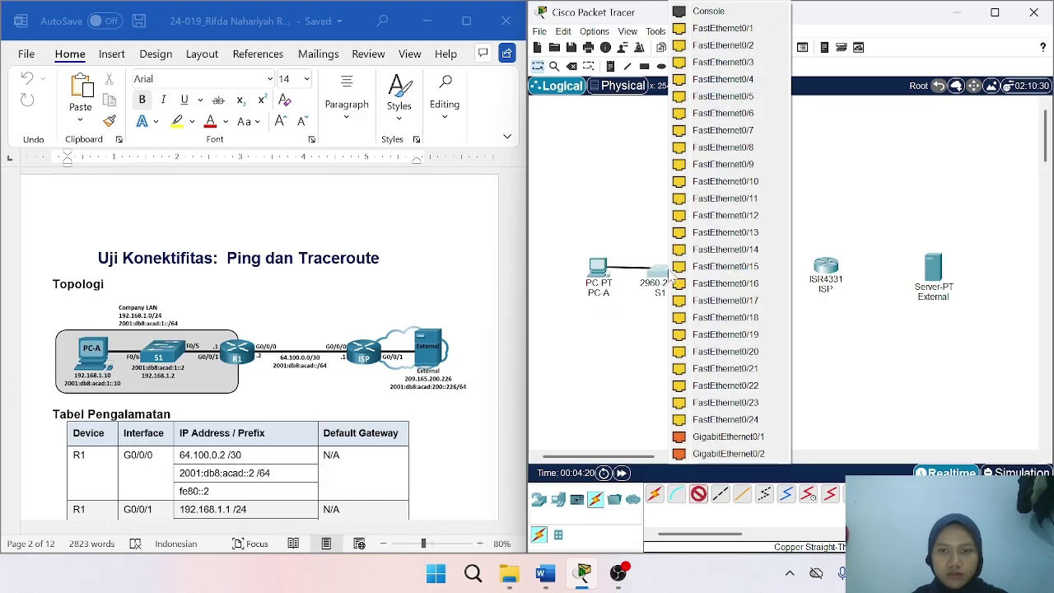
click(750, 117)
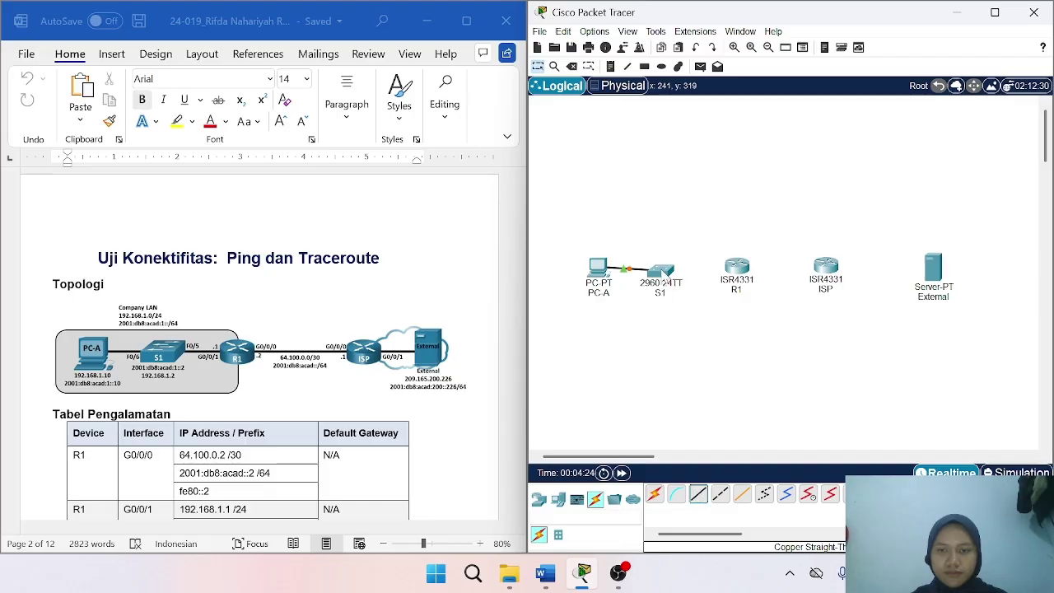
Connect S1's FastEthernet0/5 to R1's GigabitEthernet0/0/1 with a copper straight-through cable.
click(664, 277)
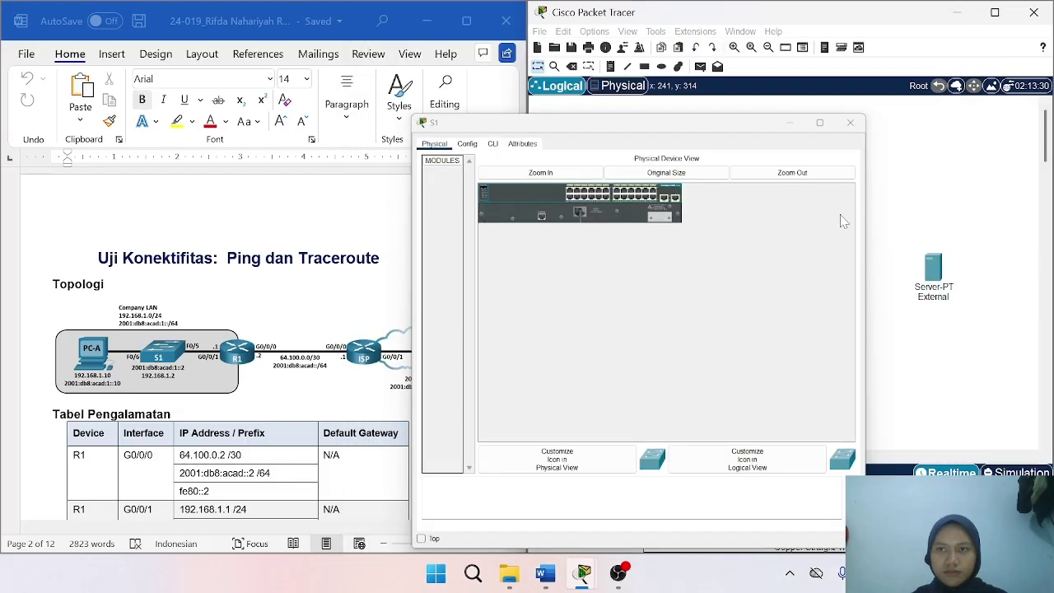
click(851, 123)
click(702, 497)
click(672, 273)
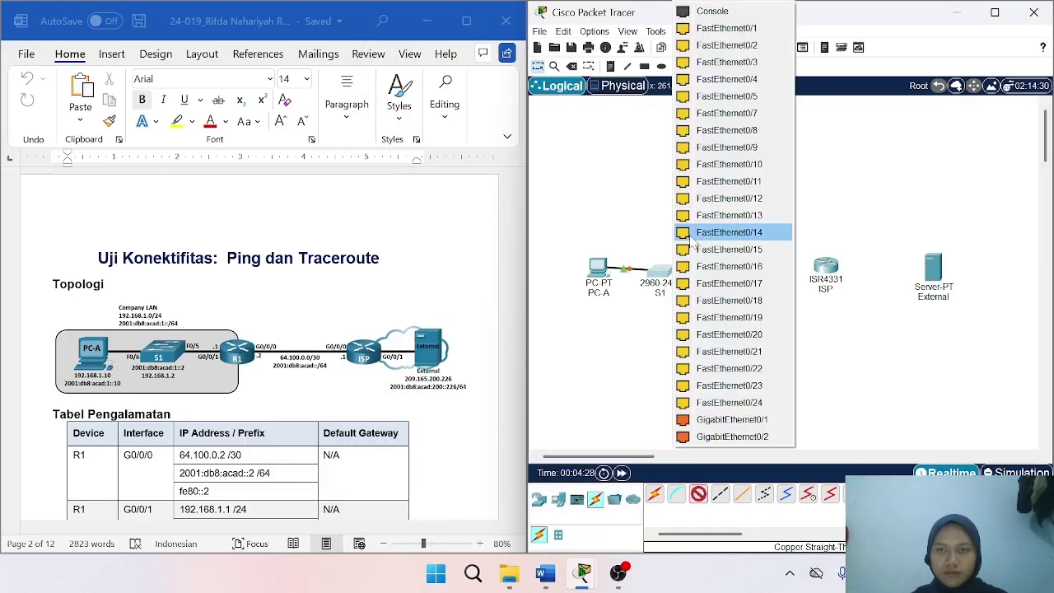
click(762, 98)
click(735, 268)
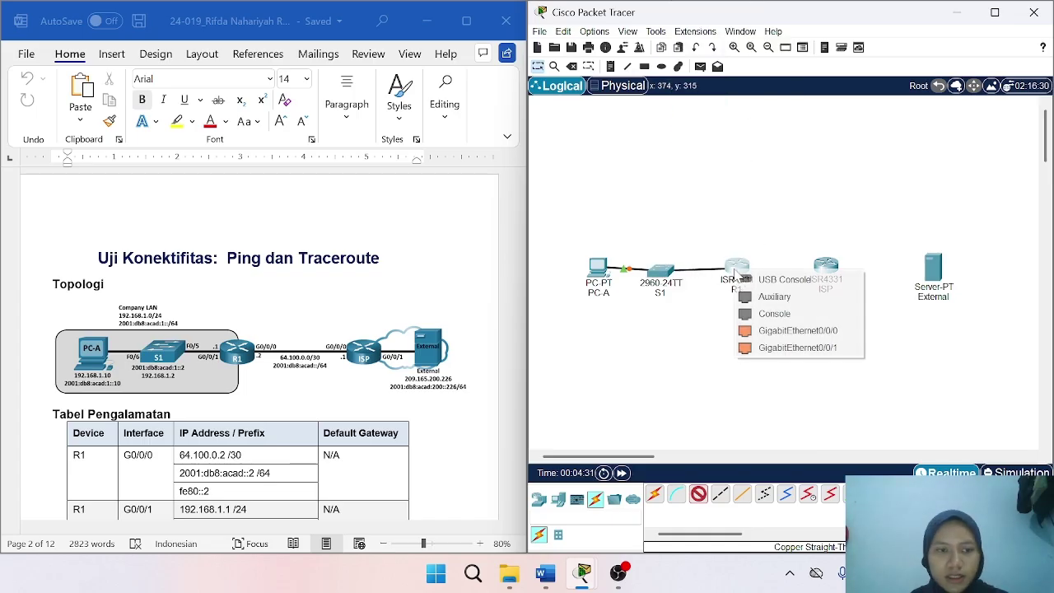
click(779, 346)
Connect R1's GigabitEthernet0/0/0 to ISP's GigabitEthernet0/0/0 with a copper cross-over cable.
click(720, 499)
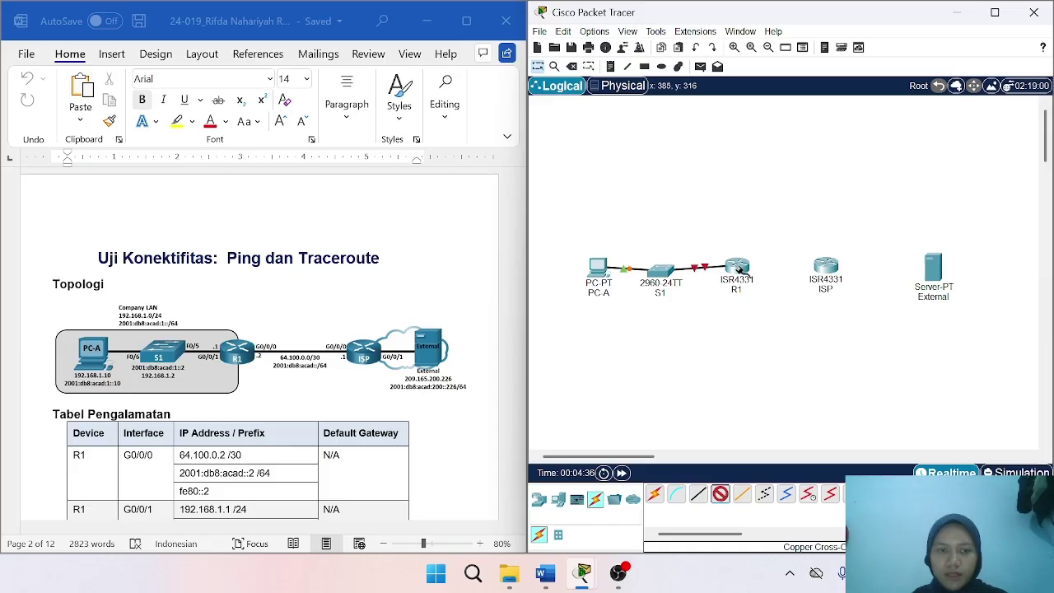
click(739, 268)
click(785, 333)
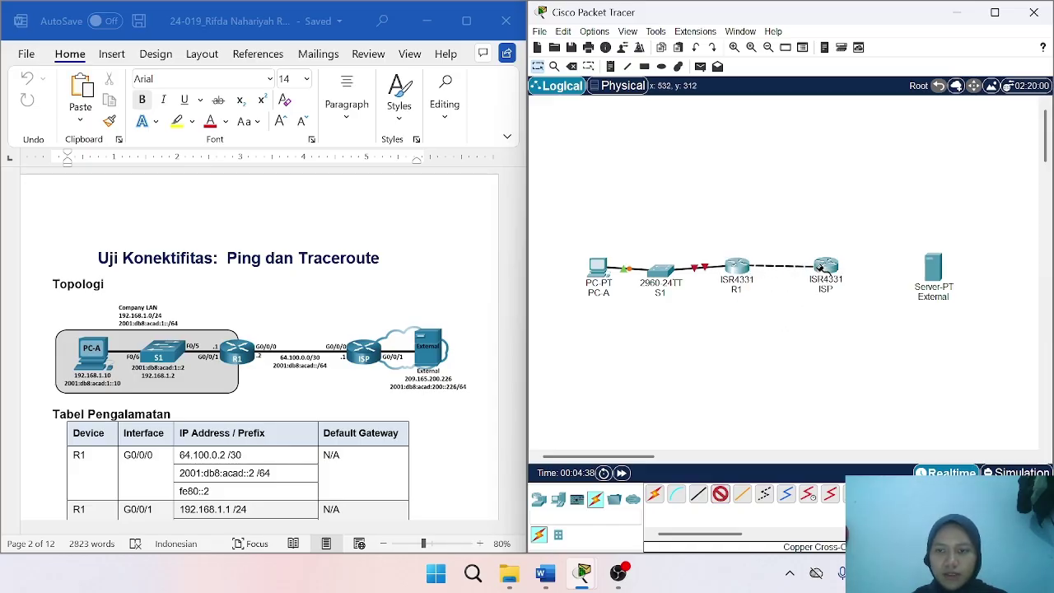
click(822, 267)
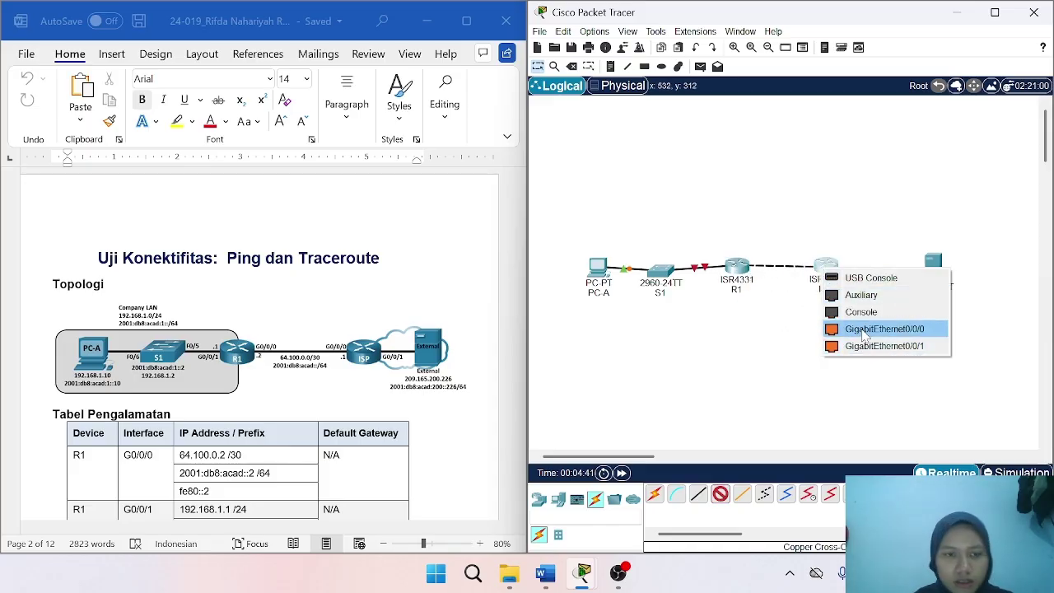
click(863, 330)
Connect ISP's GigabitEthernet0/0/1 to the External server with a copper straight-through cable, and align S1 with the row of devices.
click(699, 494)
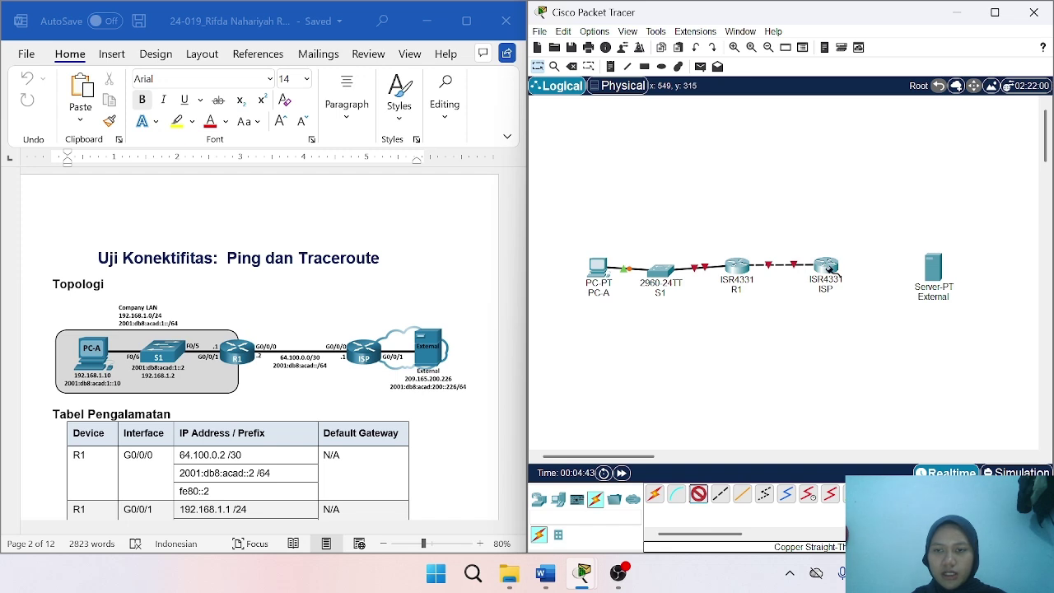
click(828, 268)
click(894, 330)
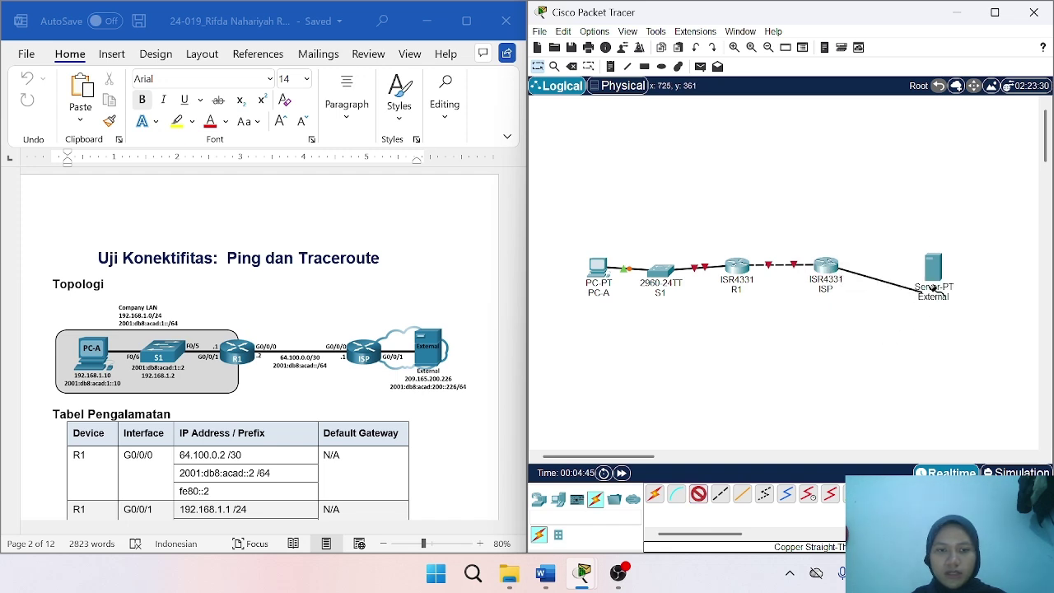
click(933, 270)
click(968, 280)
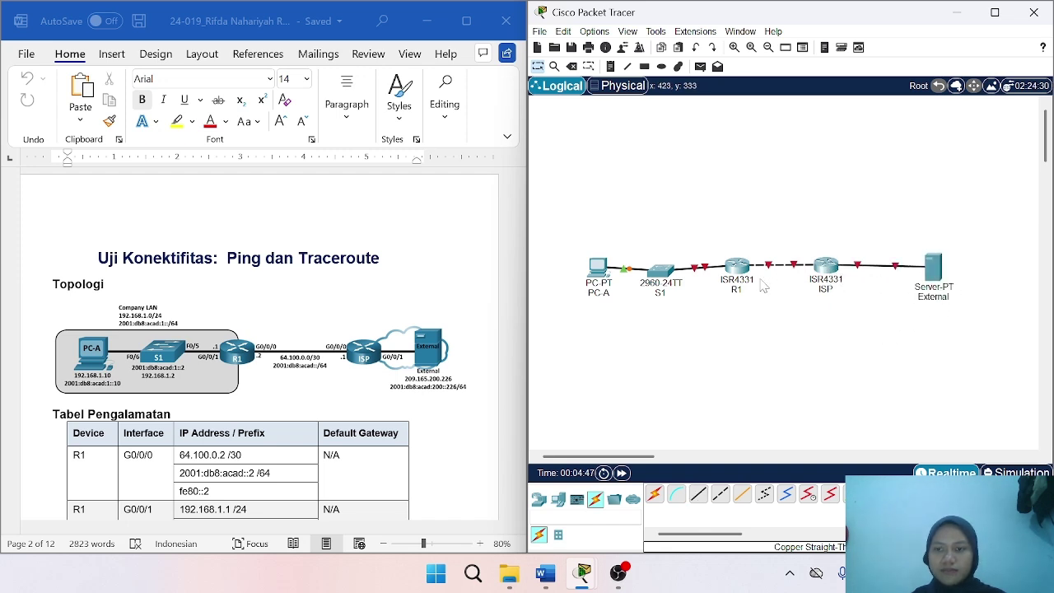
drag(659, 270, 663, 268)
Find the SDM template commands in the document and open S1's command line in a smaller window beside them.
scroll(410, 402, down, 15)
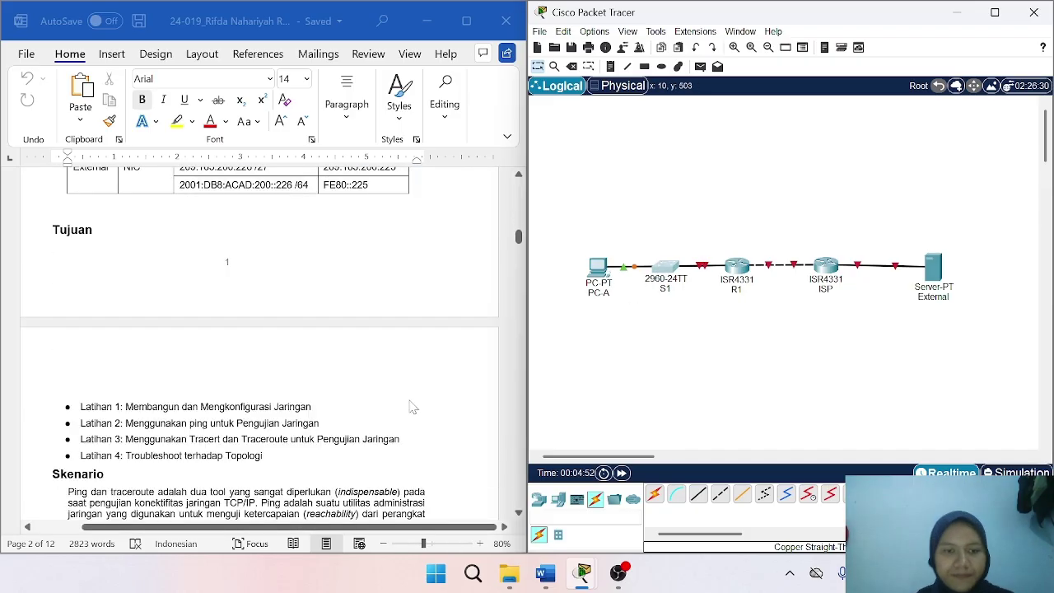
scroll(410, 406, down, 8)
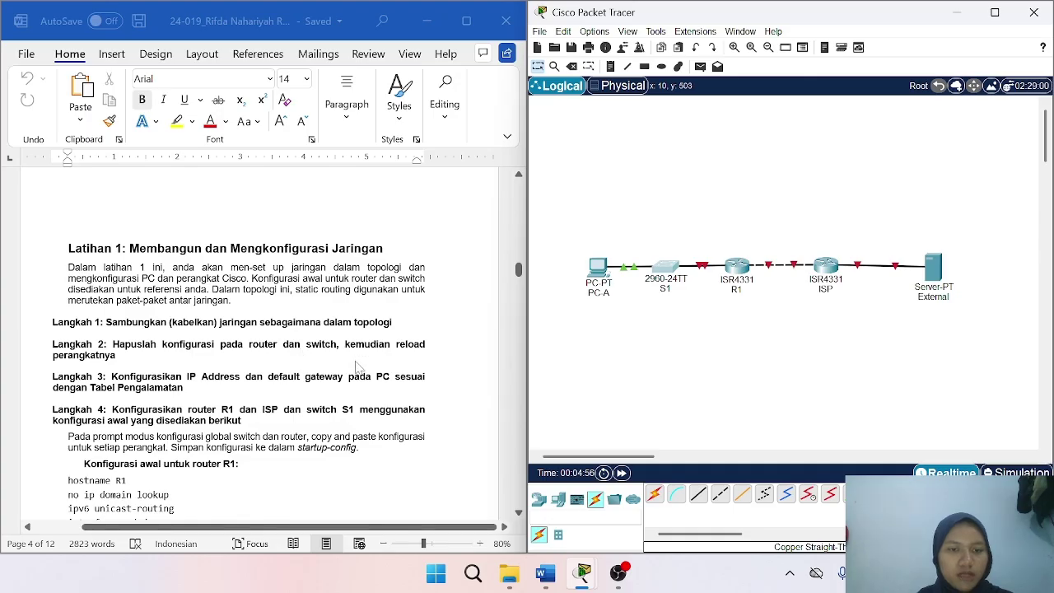
scroll(196, 399, up, 5)
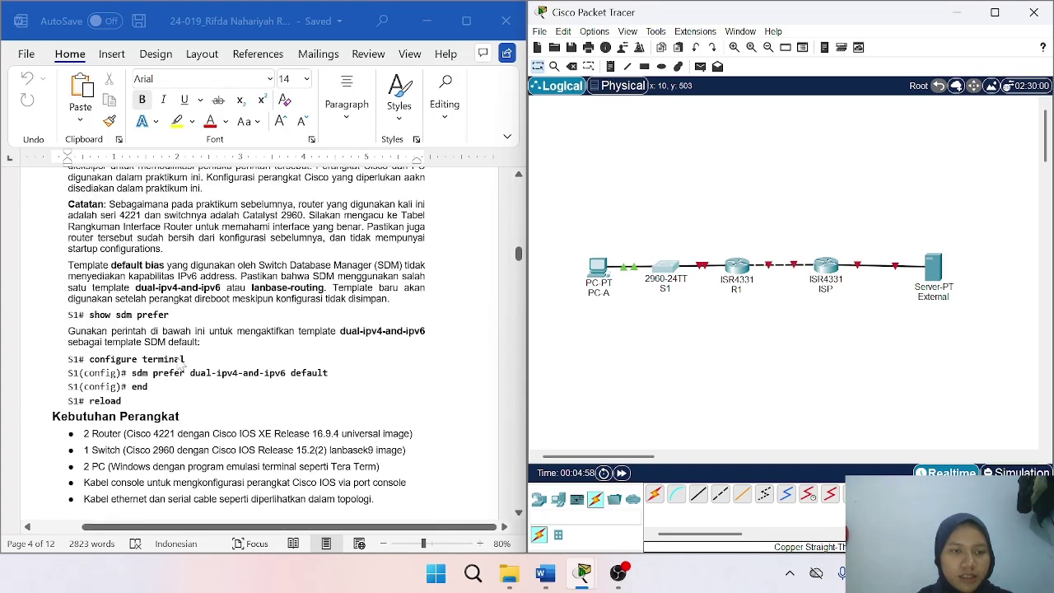
click(668, 269)
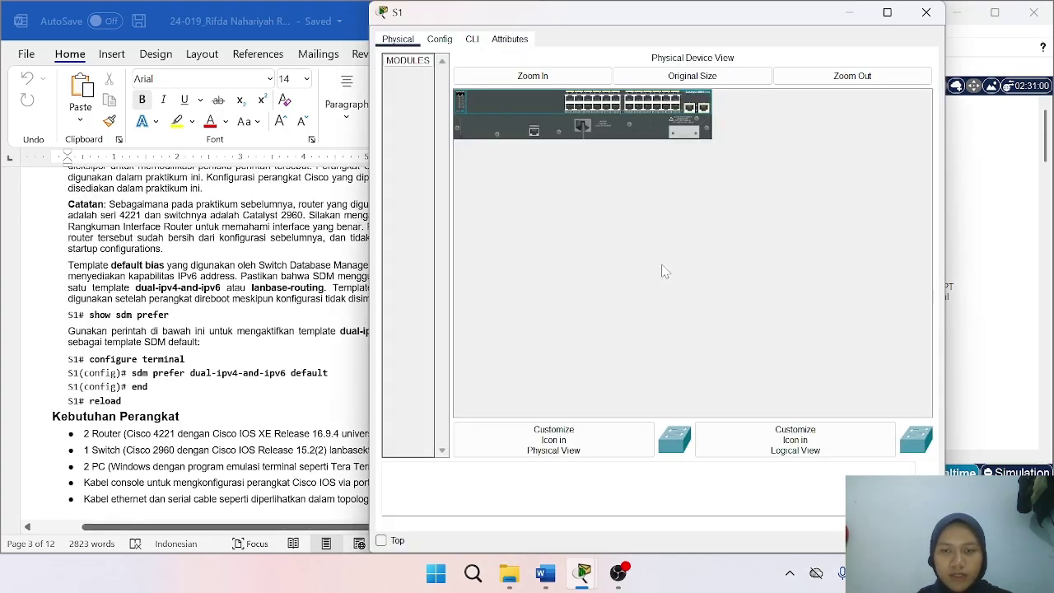
click(472, 39)
drag(370, 2, 477, 201)
drag(585, 216, 584, 134)
scroll(589, 288, down, 8)
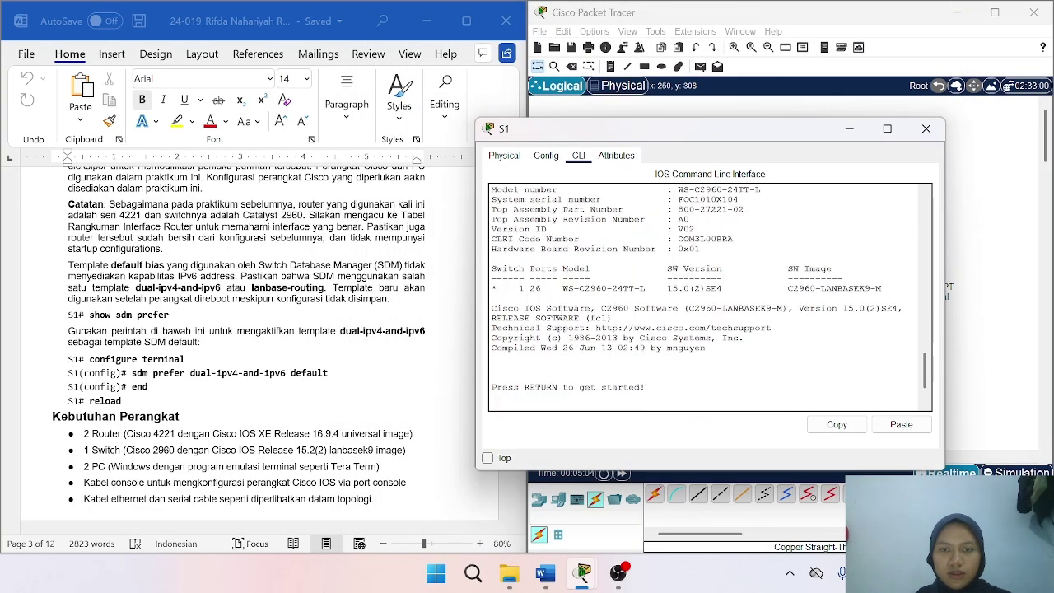
Enter privileged mode and global configuration mode on S1 with enable and config t.
key(Return)
text(enable)
key(Return)
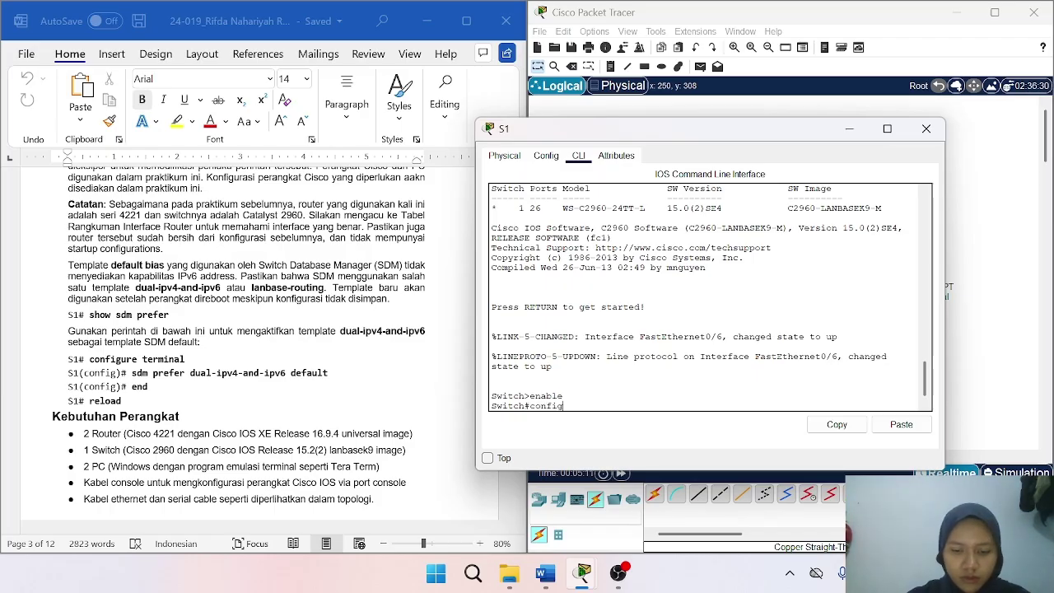
text(config t)
key(Return)
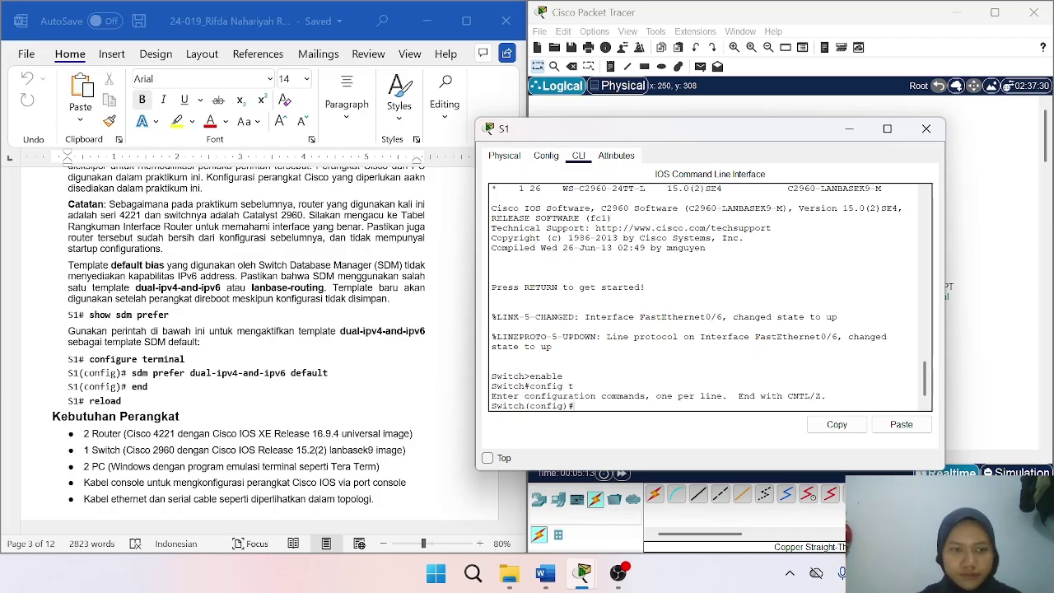
Run the document's command sdm prefer dual-ipv4-and-ipv6 default on S1 and leave configuration mode with end.
click(146, 385)
drag(131, 373, 328, 373)
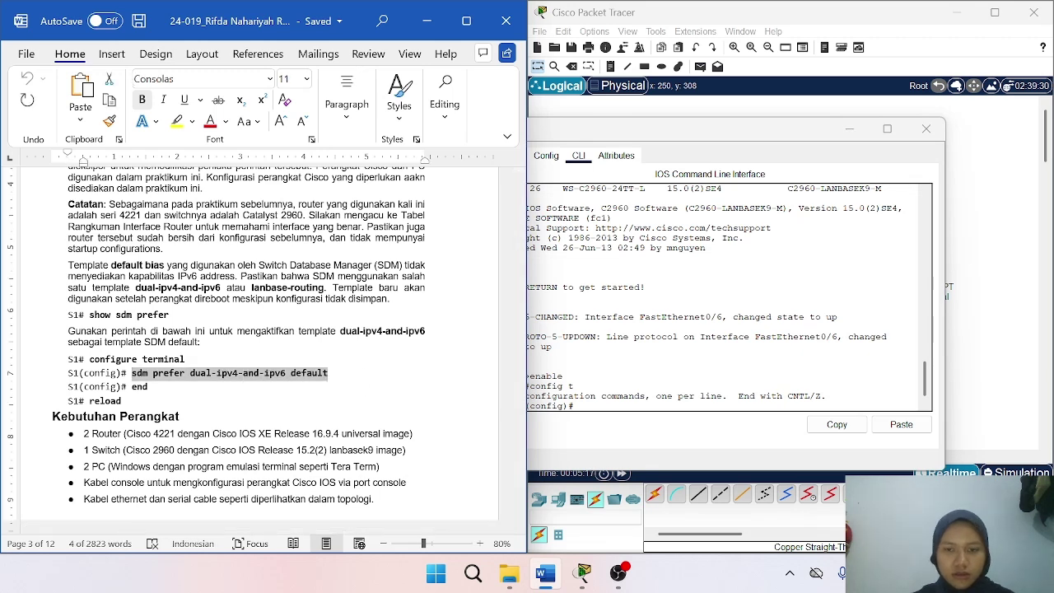
click(601, 407)
right_click(600, 407)
click(635, 432)
key(Return)
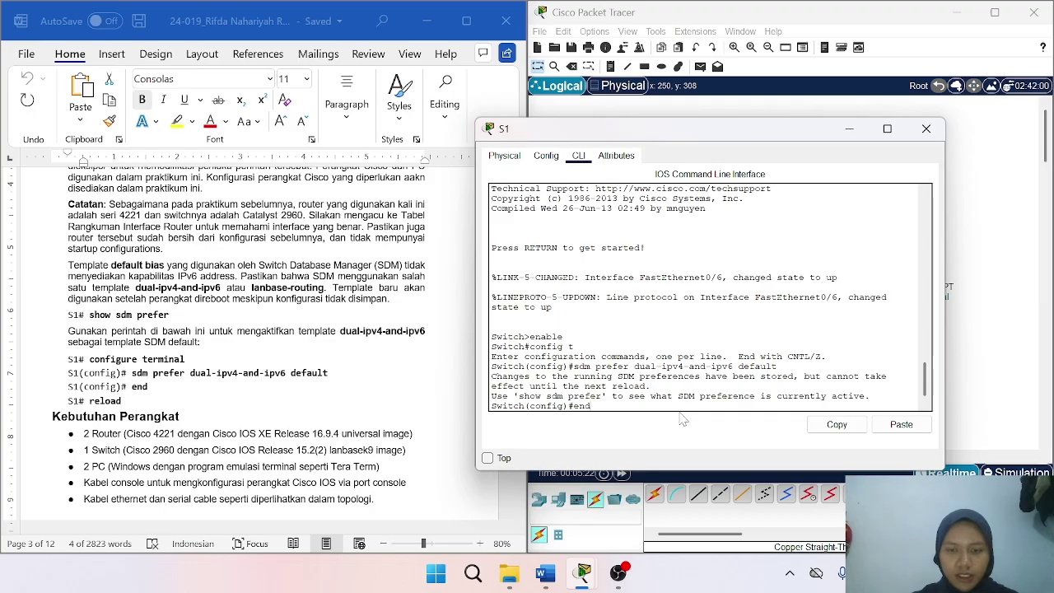
key(Return)
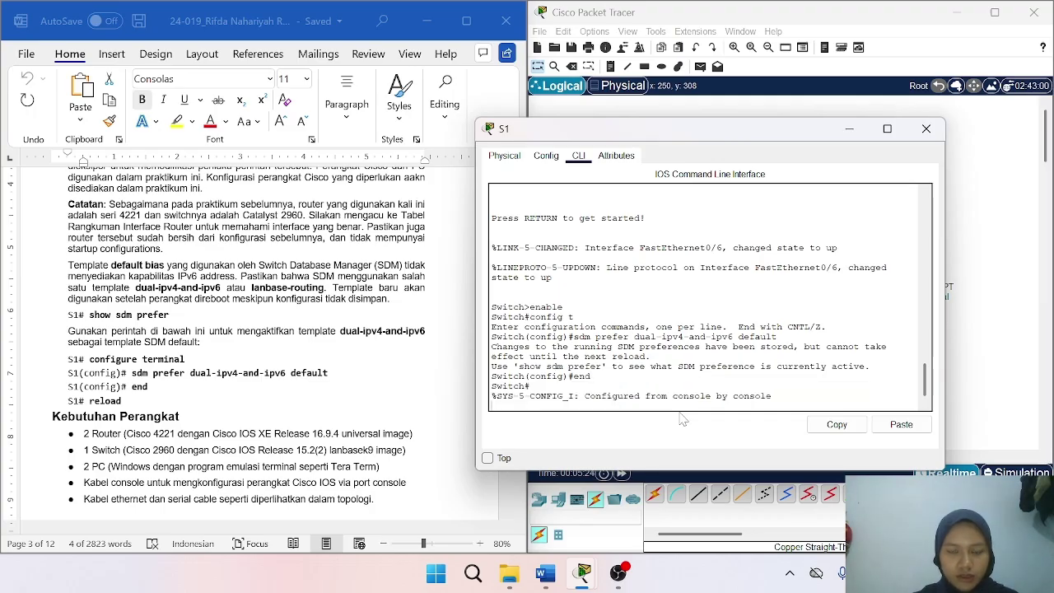
Reload S1, answering yes to saving the modified configuration, and close its window after the restart.
key(Return)
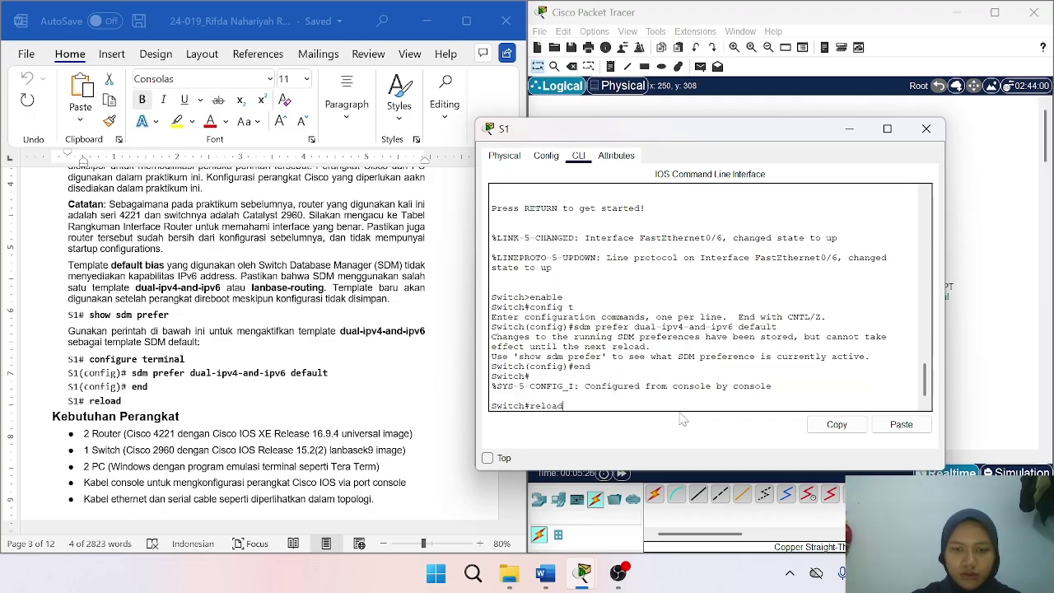
key(Return)
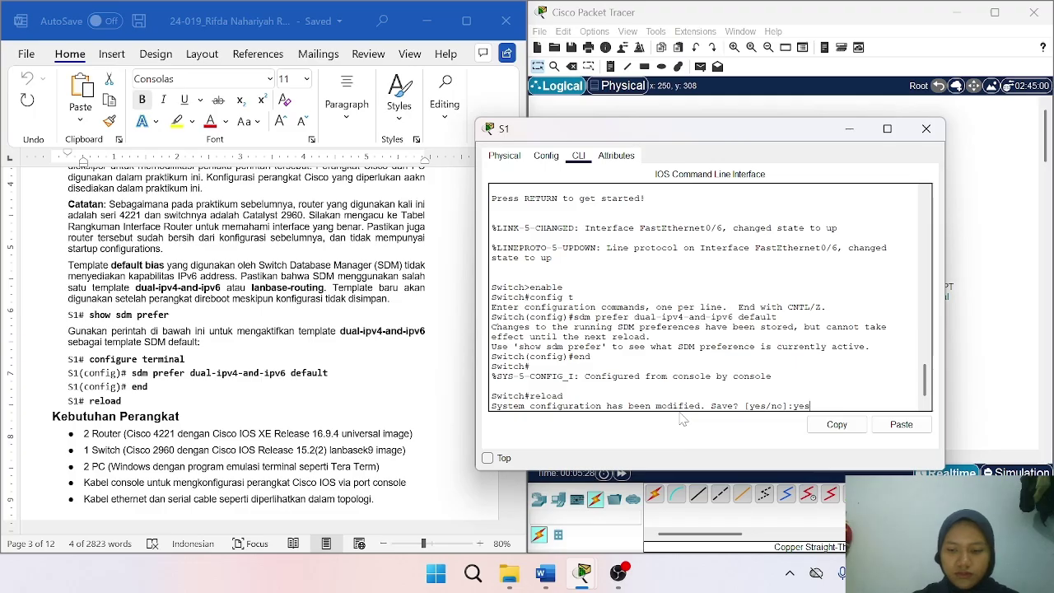
key(Return)
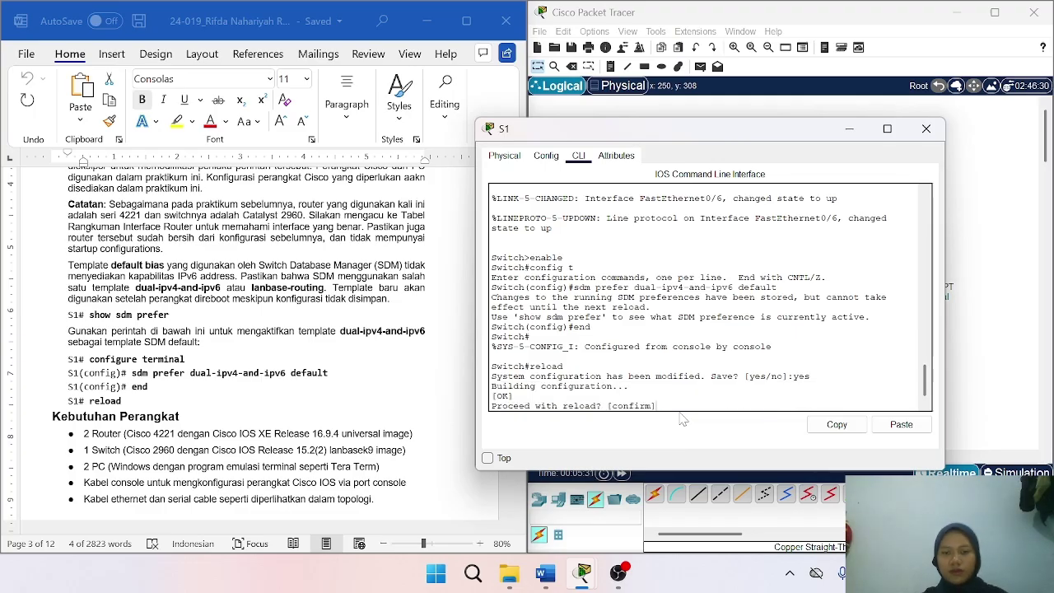
key(Return)
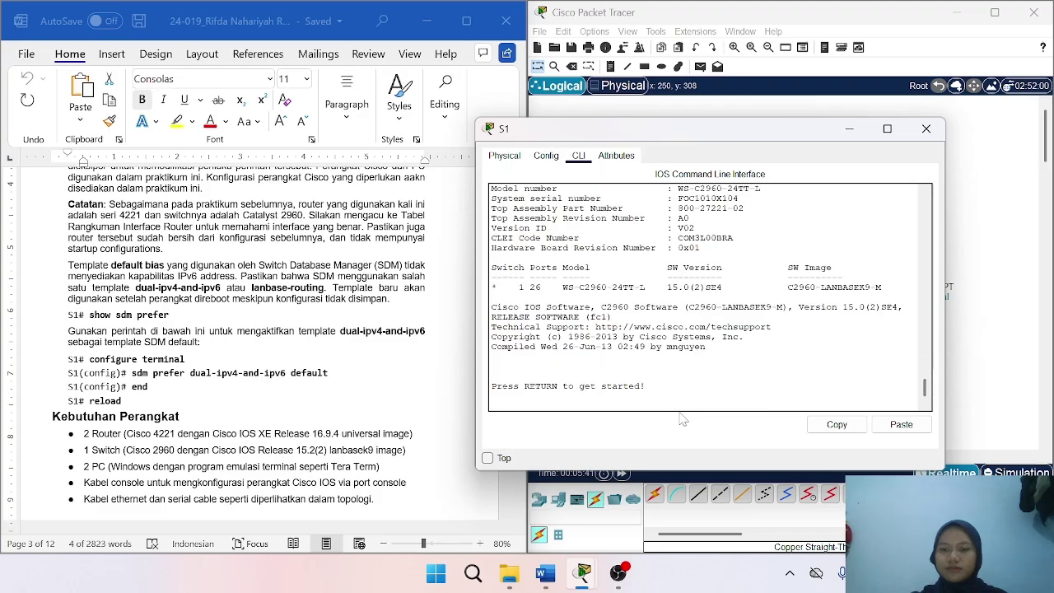
key(Return)
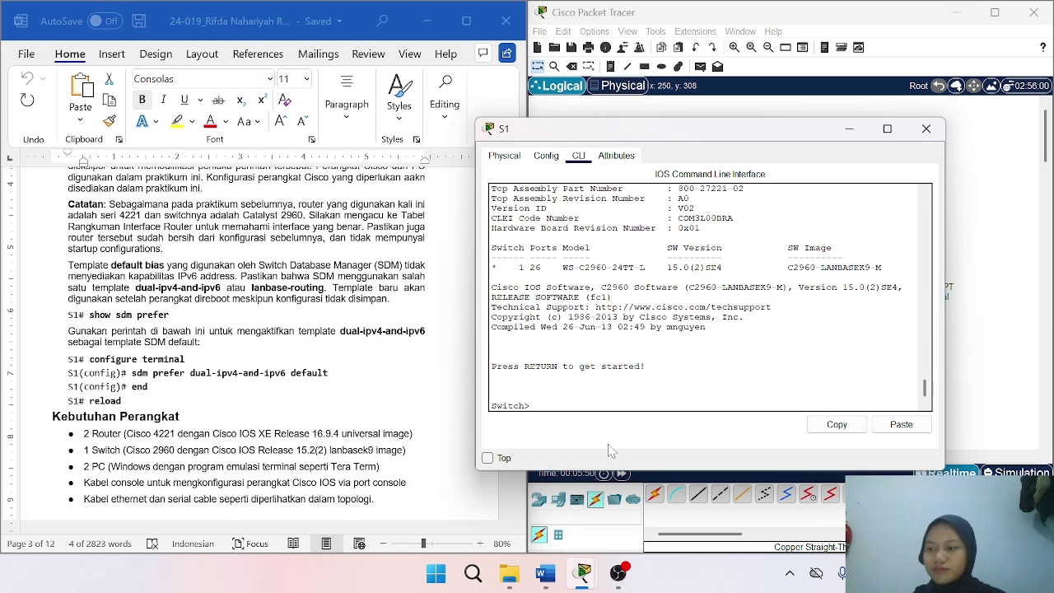
click(923, 133)
Bring up the document's addressing table and open PC-A's IP Configuration in a smaller window beside it.
scroll(259, 346, down, 3)
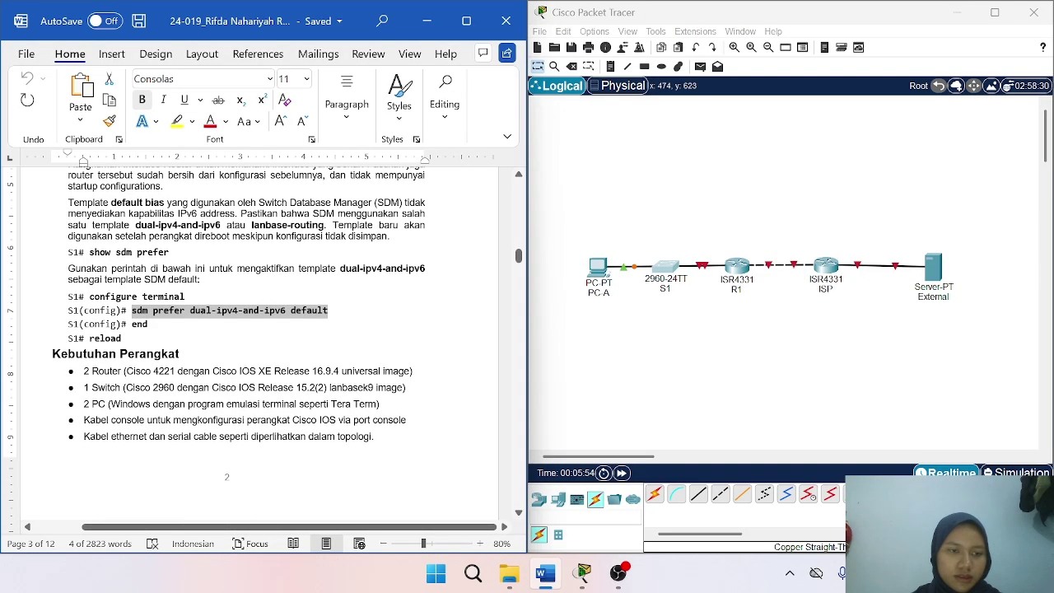
scroll(260, 346, down, 10)
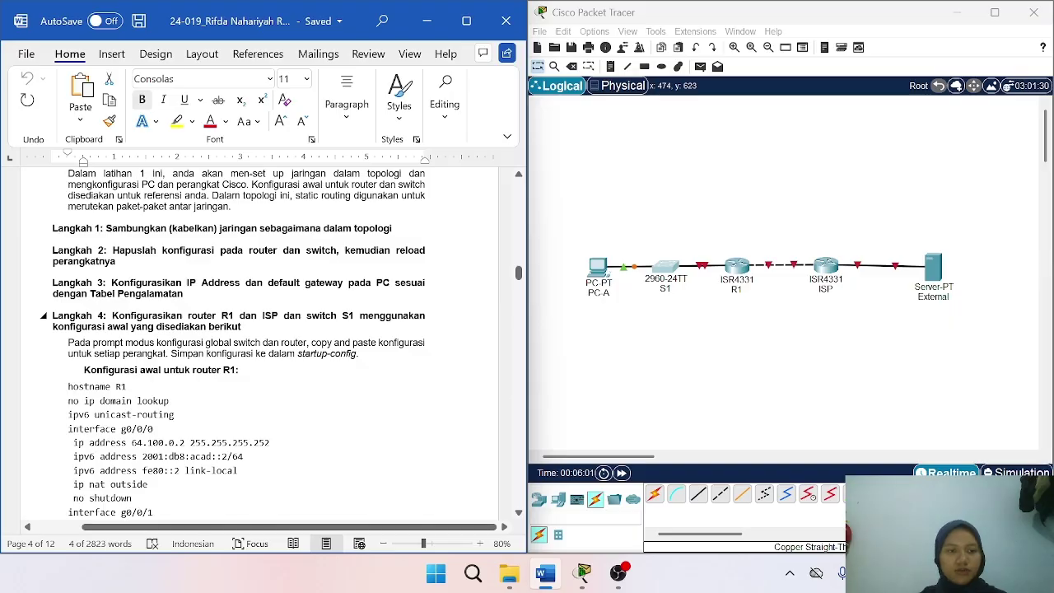
scroll(288, 340, up, 18)
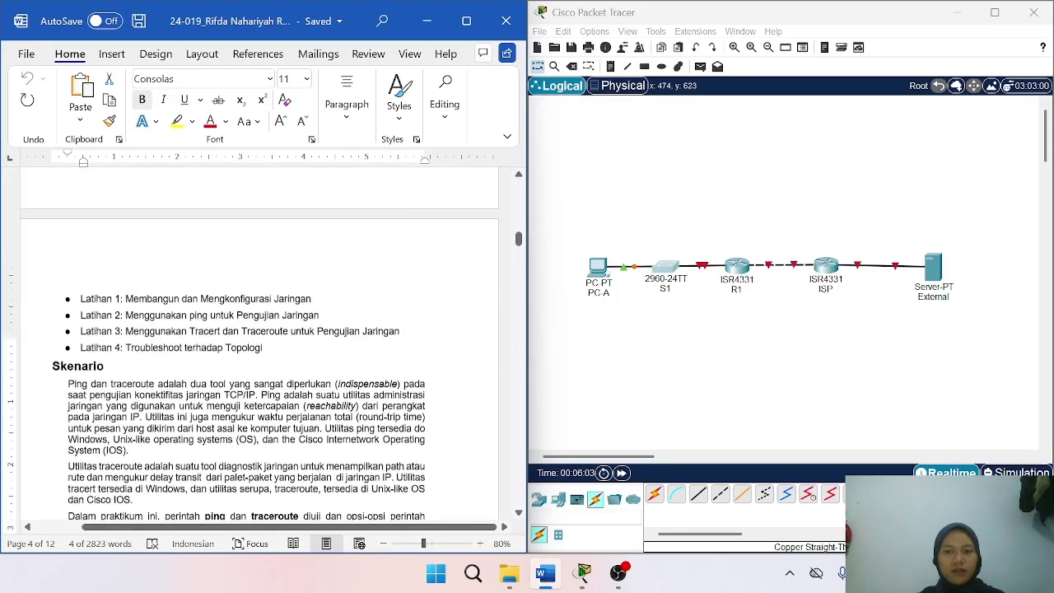
scroll(288, 340, up, 6)
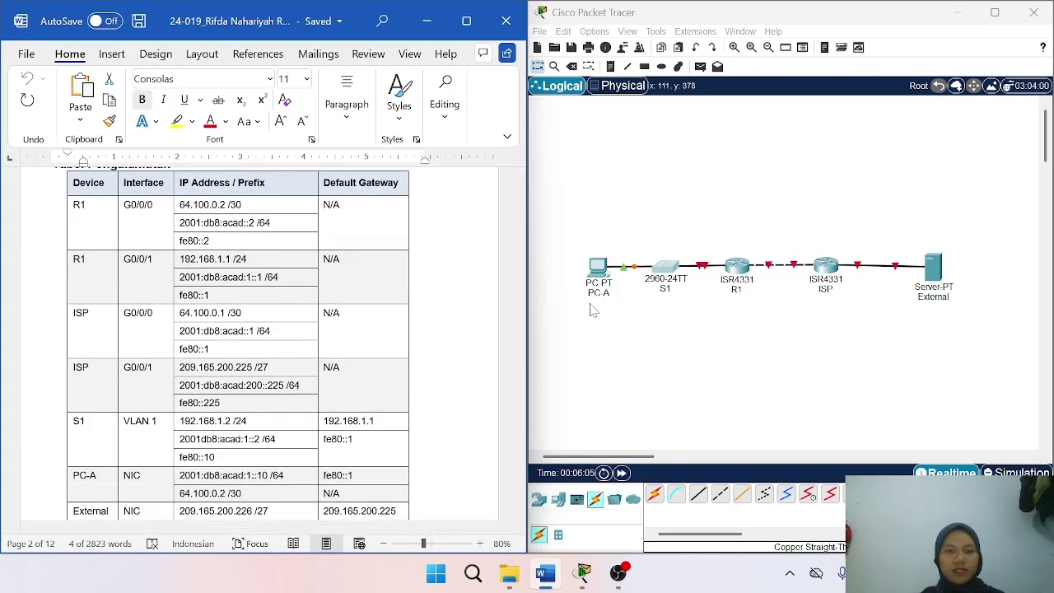
click(597, 265)
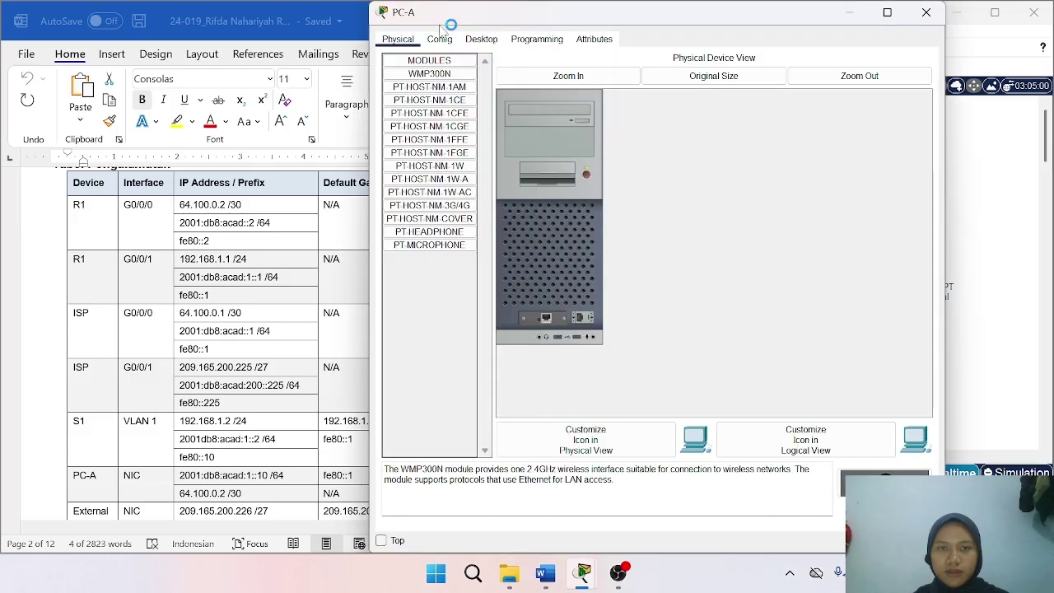
click(476, 41)
click(437, 83)
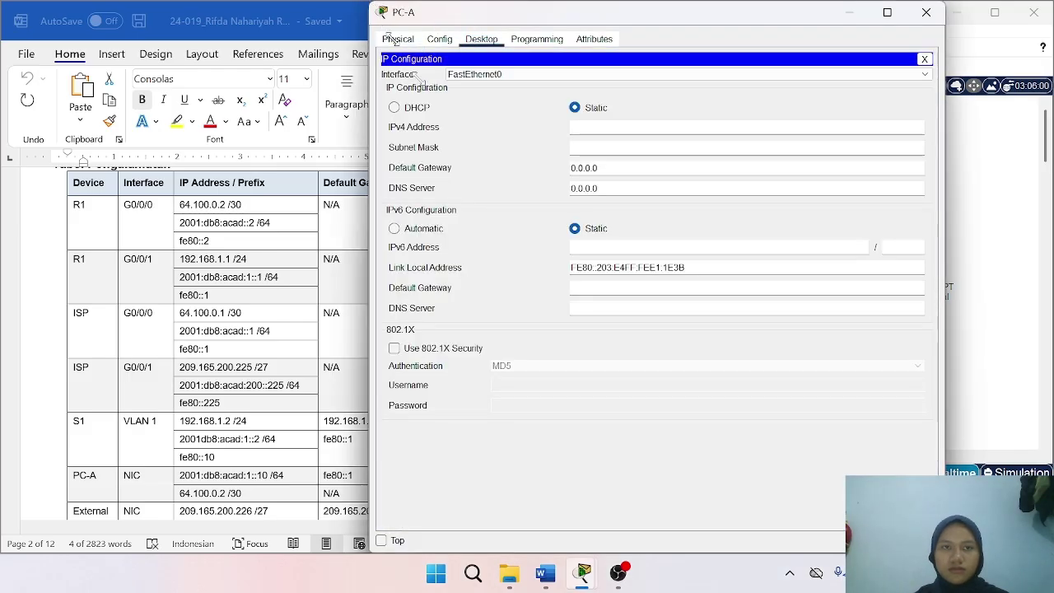
drag(370, 1, 533, 208)
drag(669, 220, 665, 132)
Set PC-A's IPv4 address to 192.168.1.10 with subnet mask 255.255.255.0 and default gateway 192.168.1.1.
scroll(118, 370, up, 5)
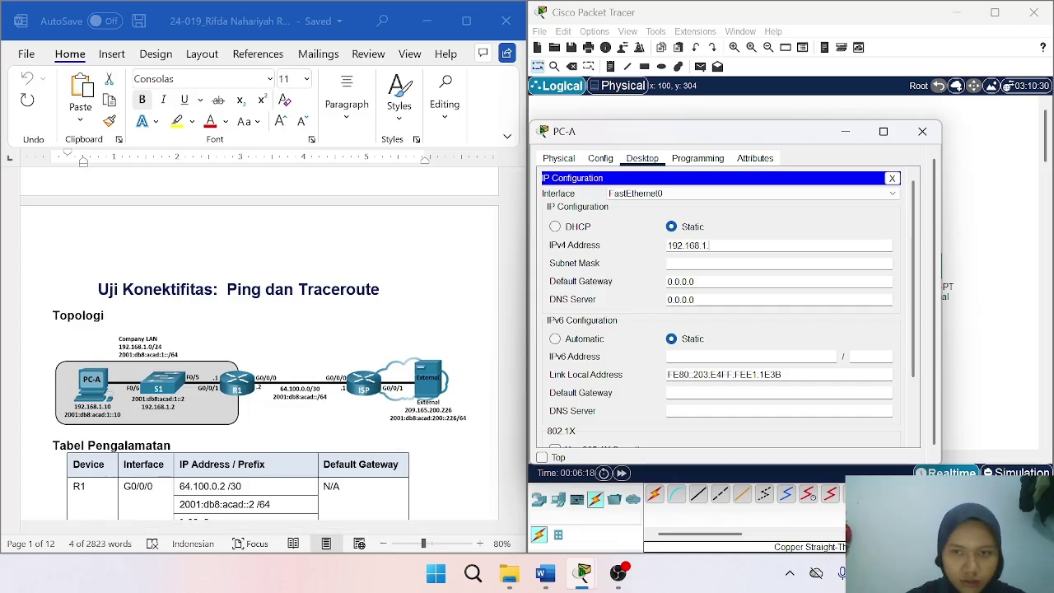
text(0)
key(Tab)
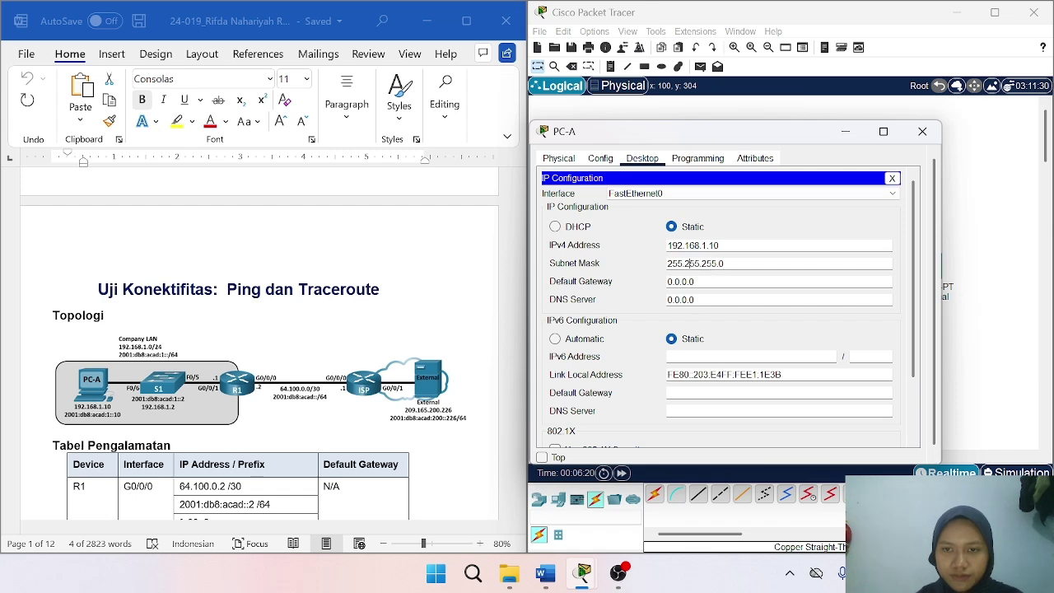
scroll(346, 383, down, 3)
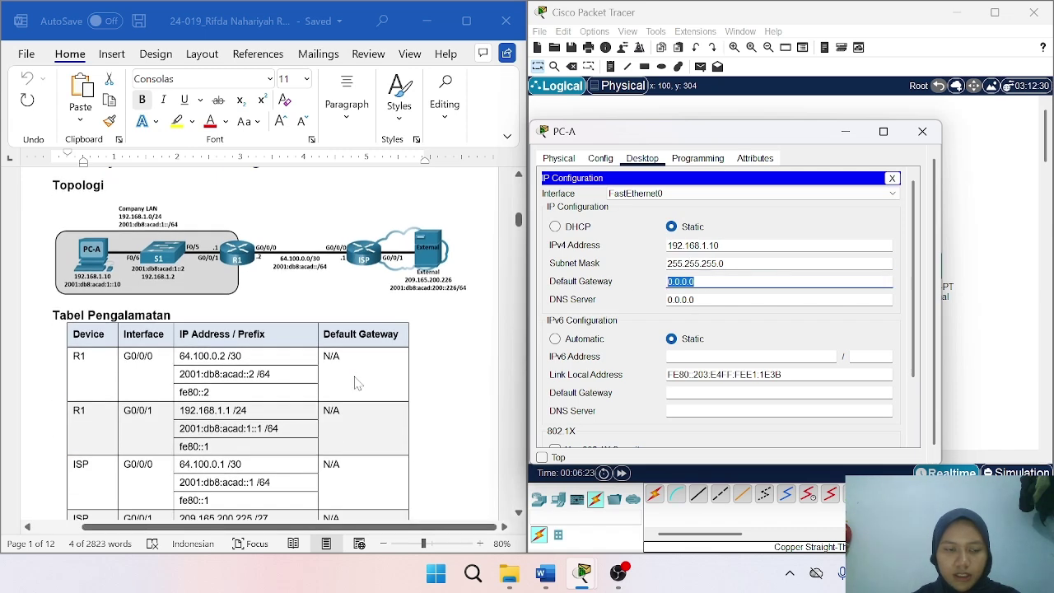
key(BackSpace)
text(192.168.1.1)
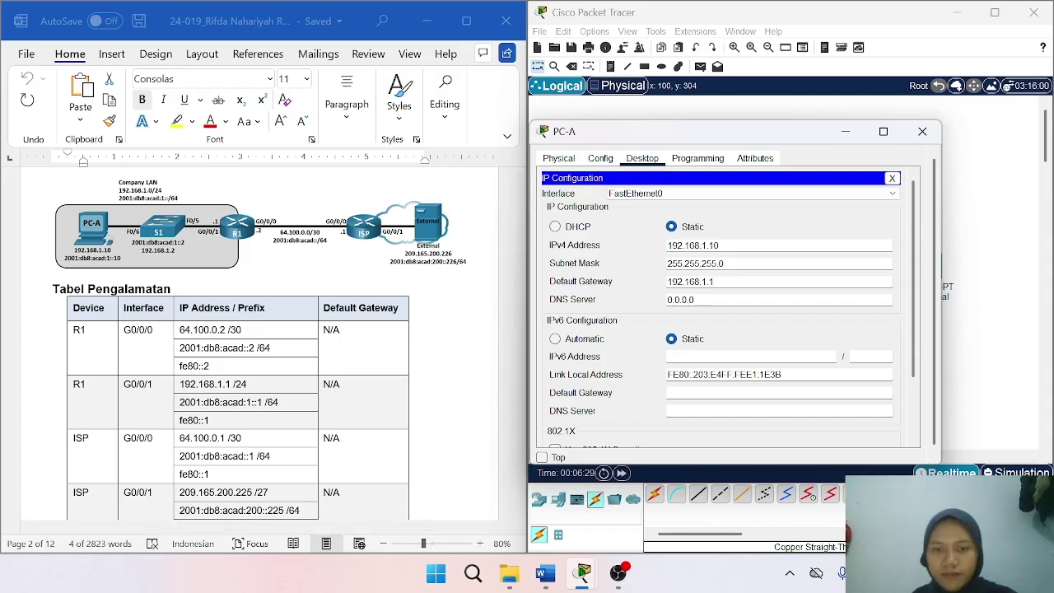
Set PC-A's IPv6 address to 2001:db8:acad:1::10 with prefix length 64, following the document's addressing table.
scroll(260, 394, down, 4)
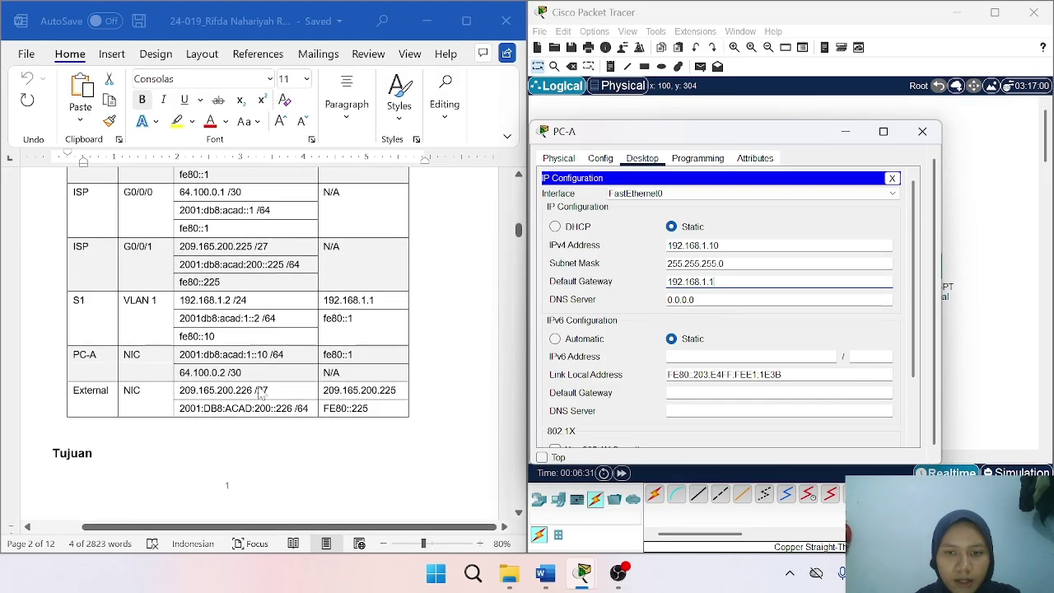
scroll(260, 394, down, 2)
click(247, 289)
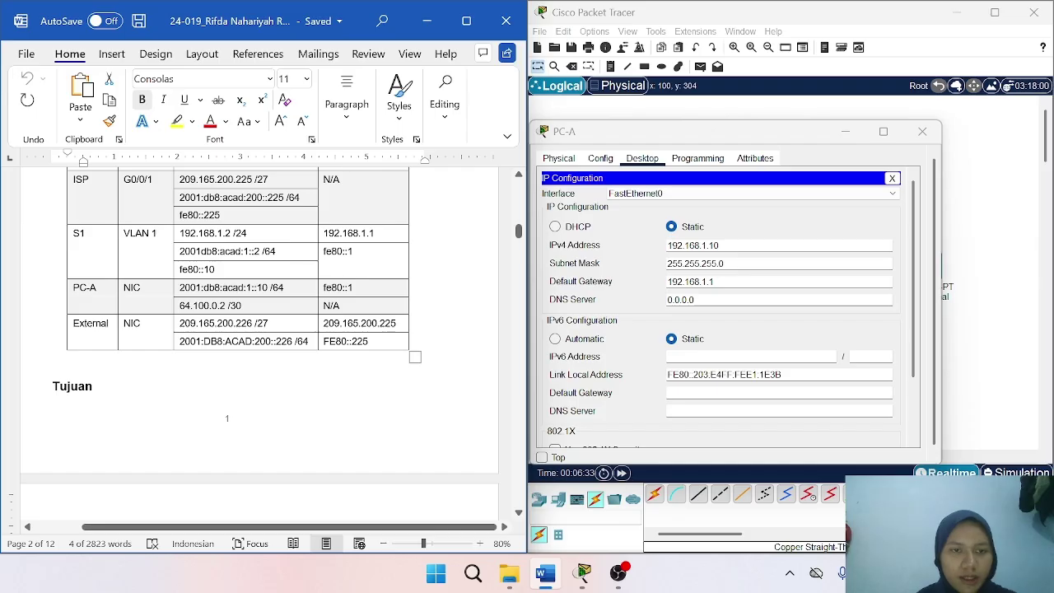
click(548, 299)
click(692, 356)
text(2001)
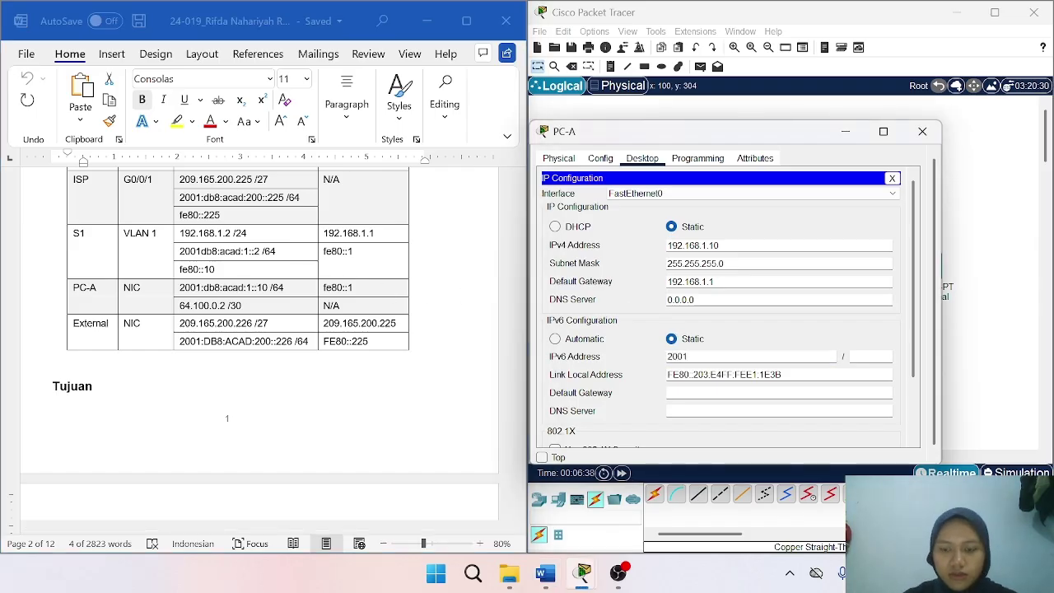
text(:db)
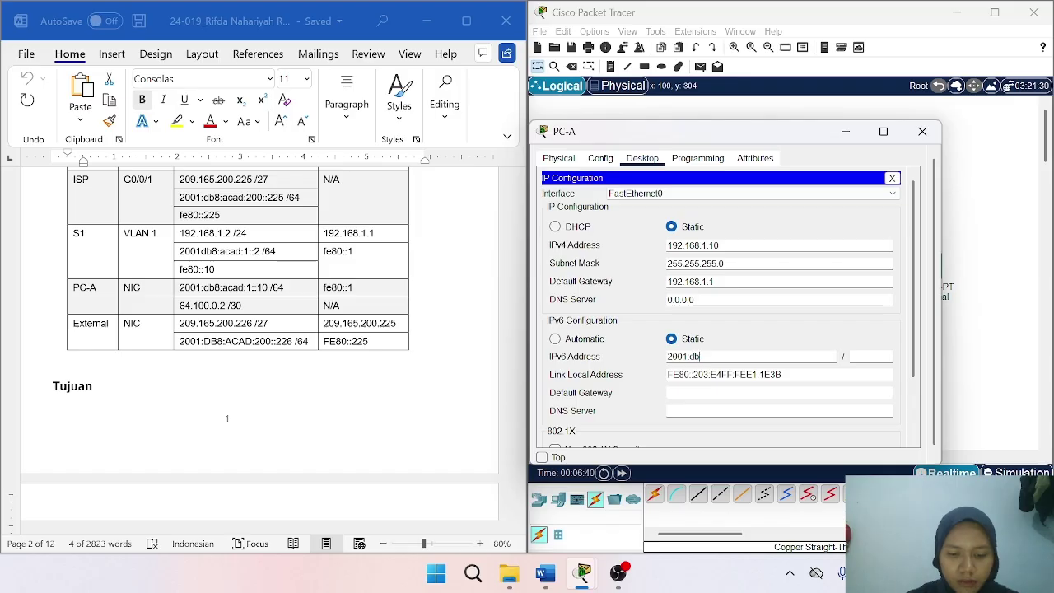
text(8)
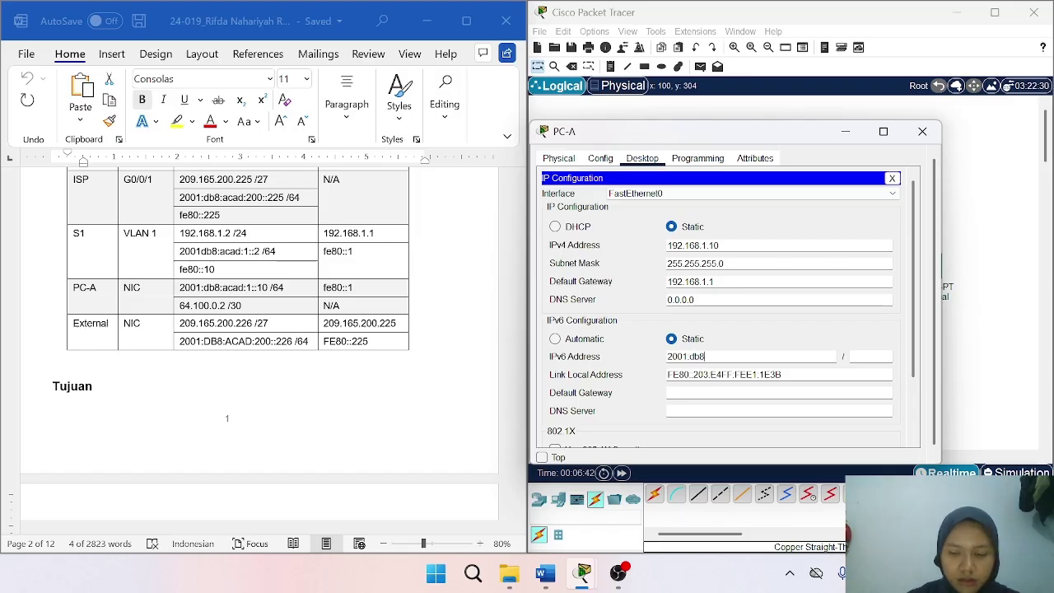
text(:acad:1::10)
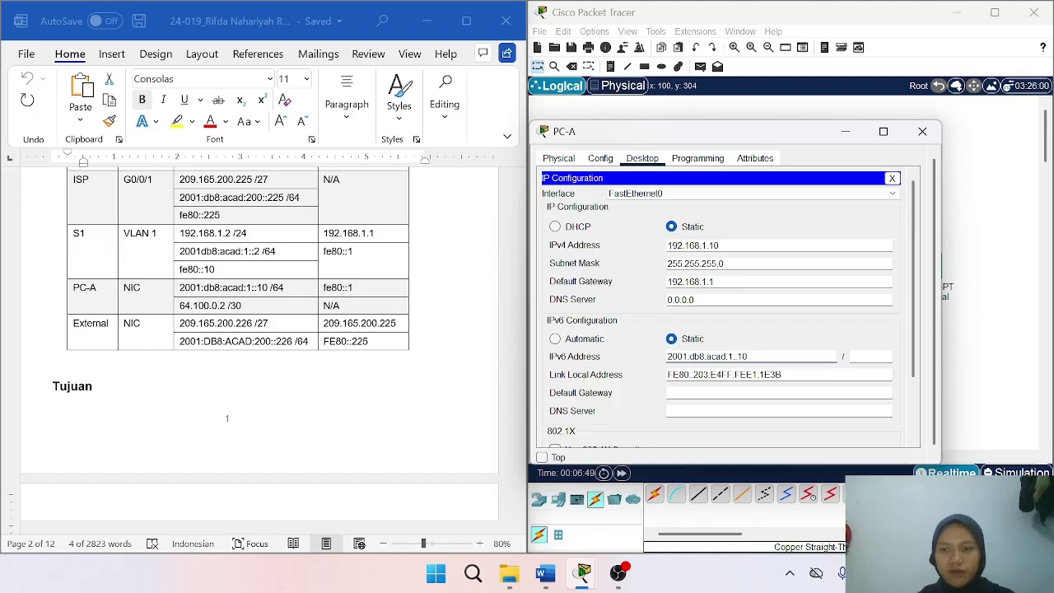
key(Tab)
text(64)
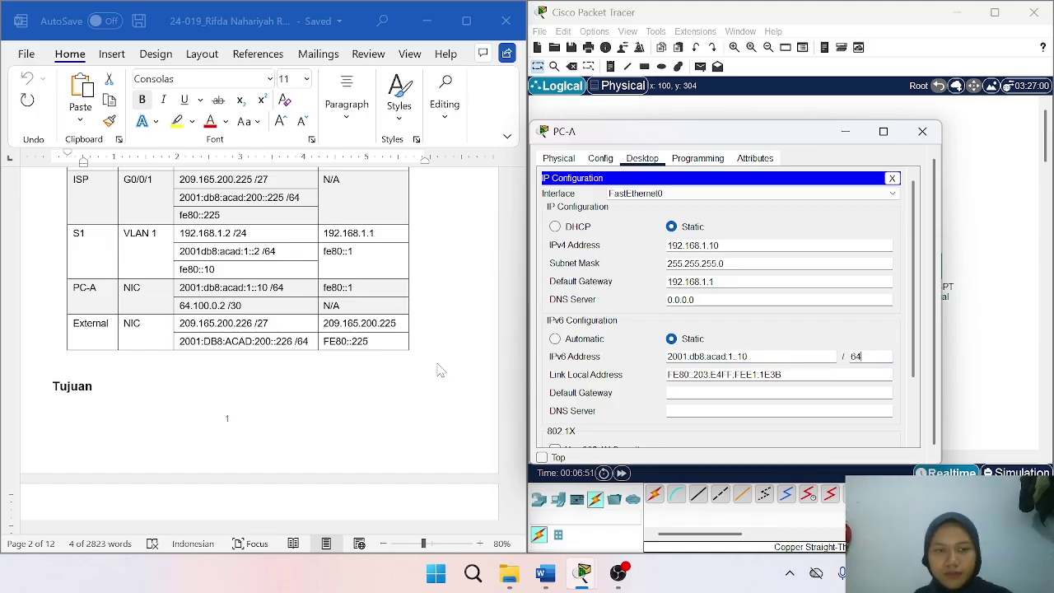
Set PC-A's IPv6 default gateway to fe80::1 and close its window.
key(Tab)
text(fe80::1)
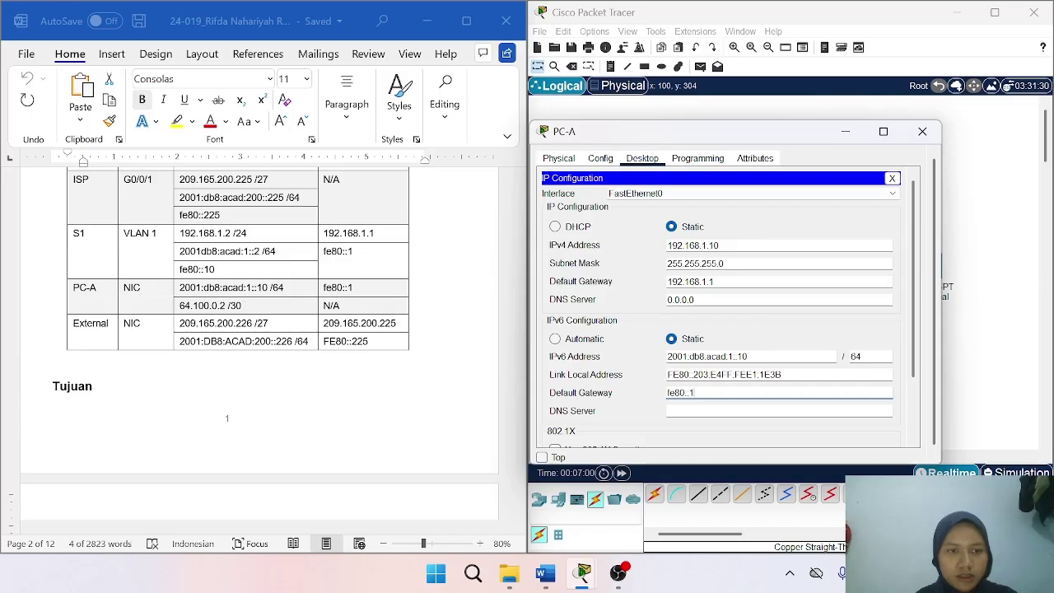
click(922, 132)
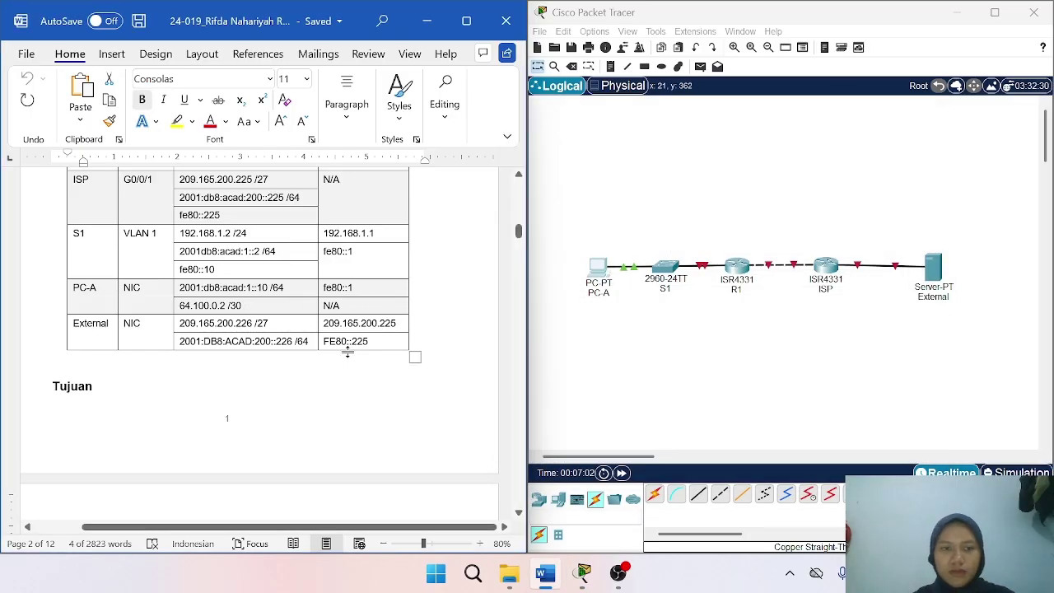
Open the External server's IP Configuration and place its window so the addressing table stays readable.
click(939, 272)
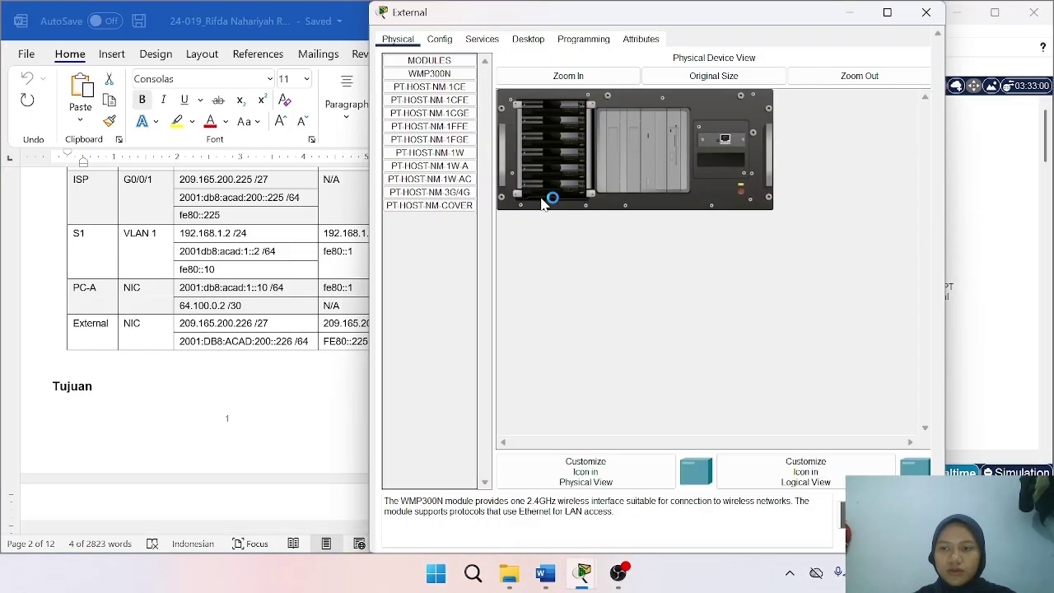
click(528, 39)
click(429, 87)
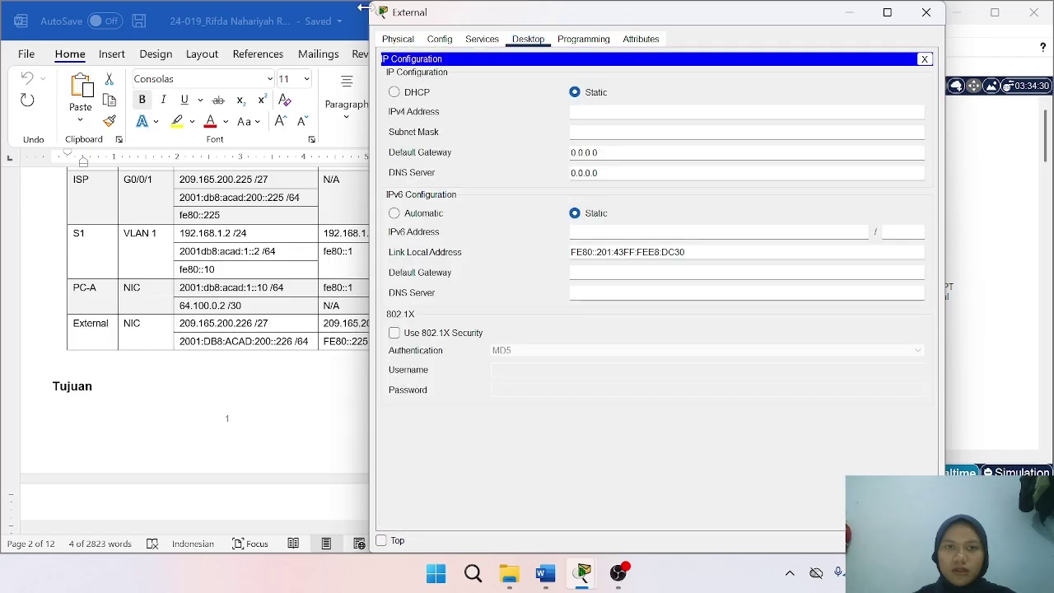
drag(519, 11, 608, 142)
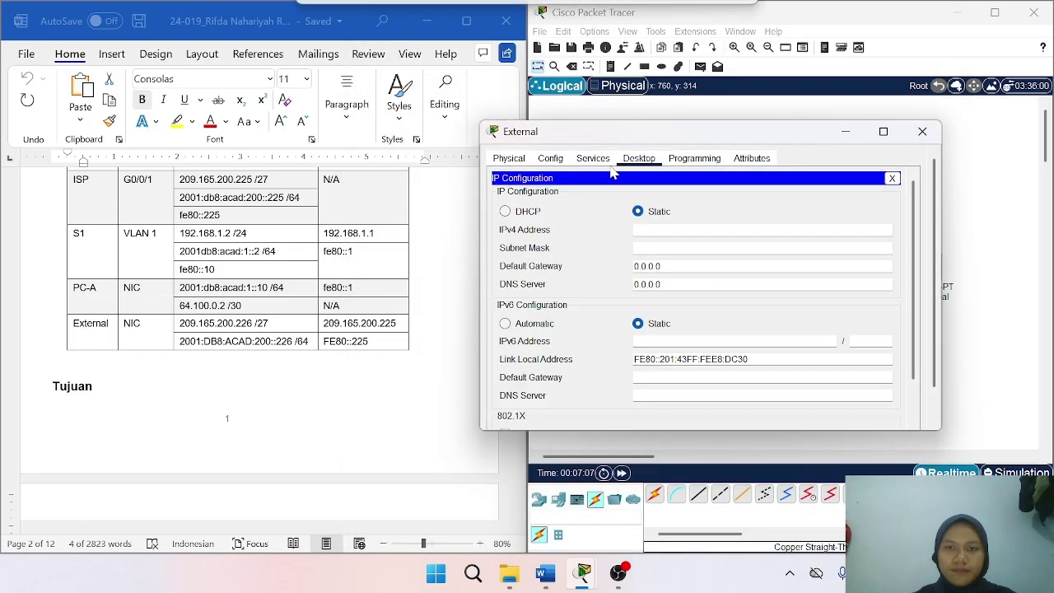
Try to fill the External server's IPv4 address with 209.165.200.226 copied from the document's addressing table.
click(256, 330)
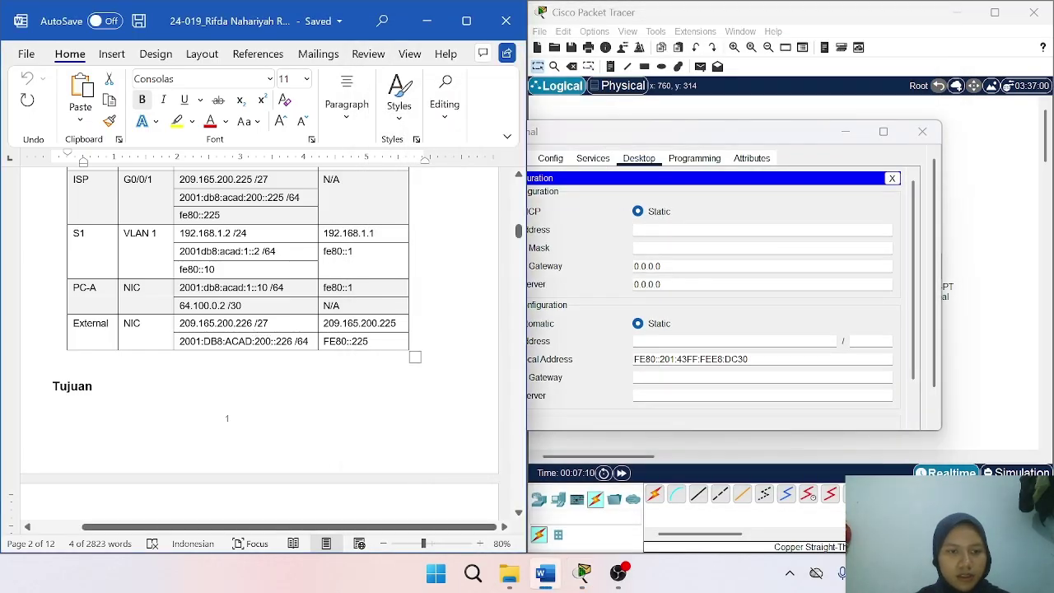
drag(253, 324, 182, 331)
key(ctrl+c)
click(659, 232)
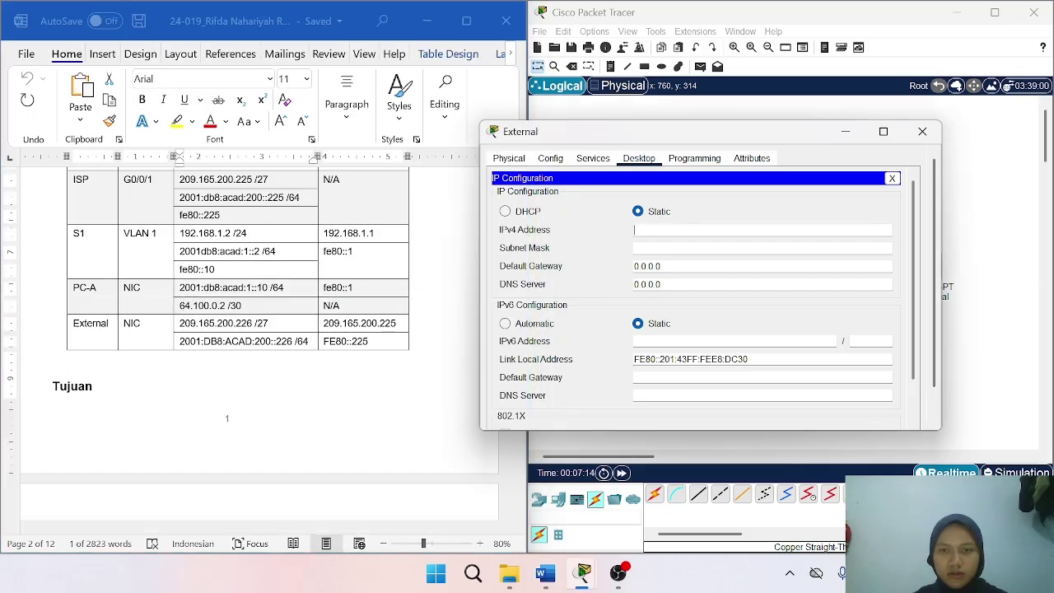
right_click(659, 231)
click(692, 309)
click(713, 250)
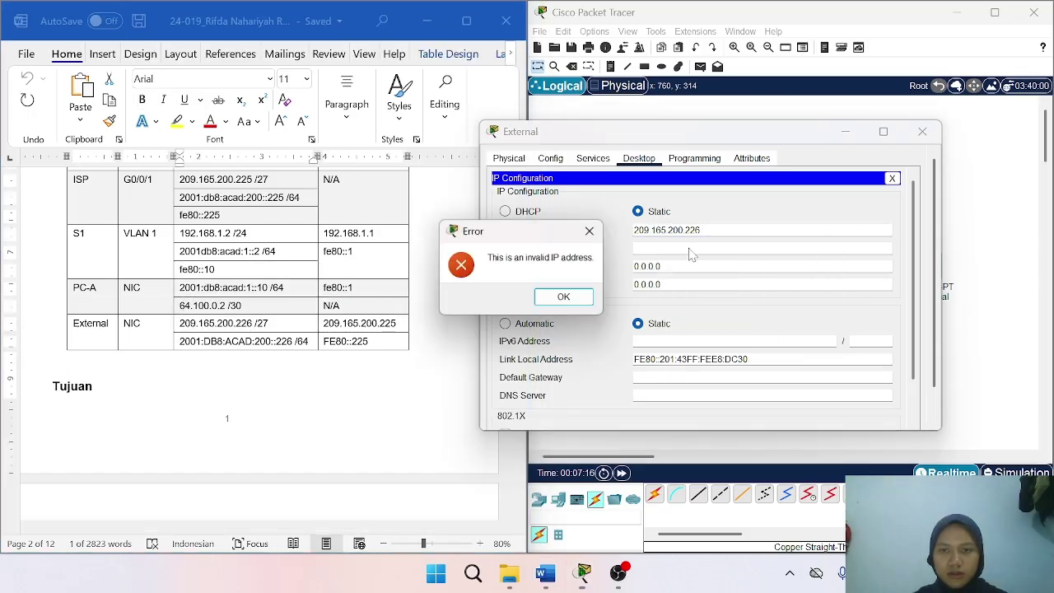
click(592, 232)
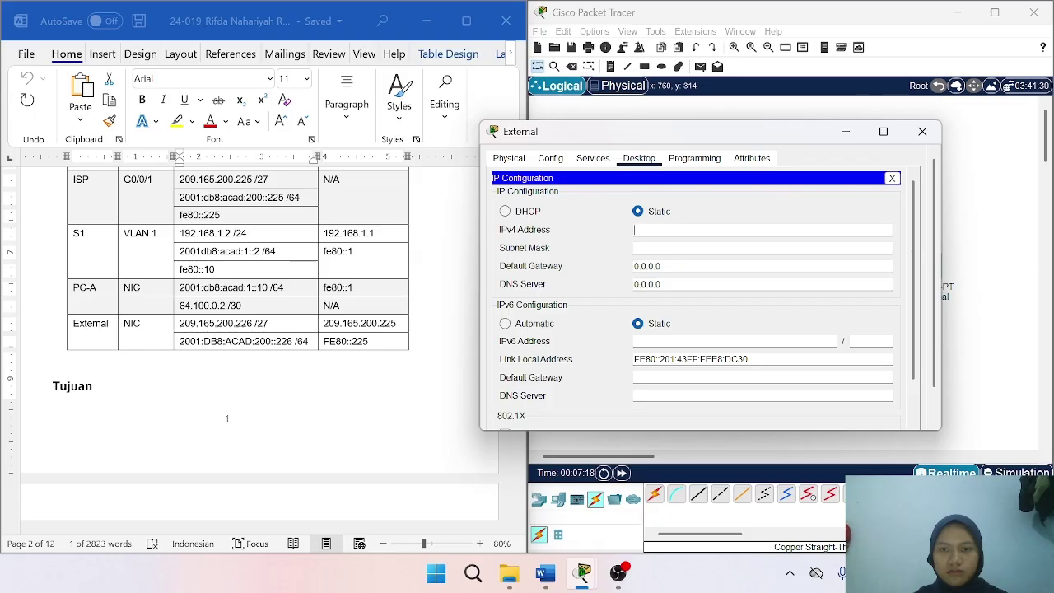
Set the External server's IPv4 address to 209.165.200.226 with subnet mask 255.255.255.224.
text(20)
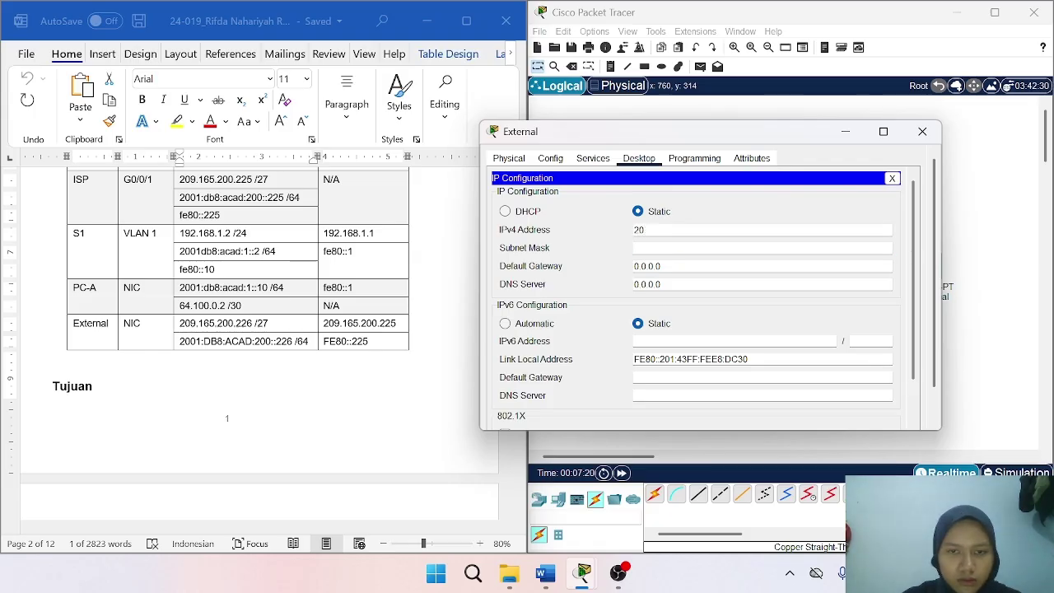
text(9.165)
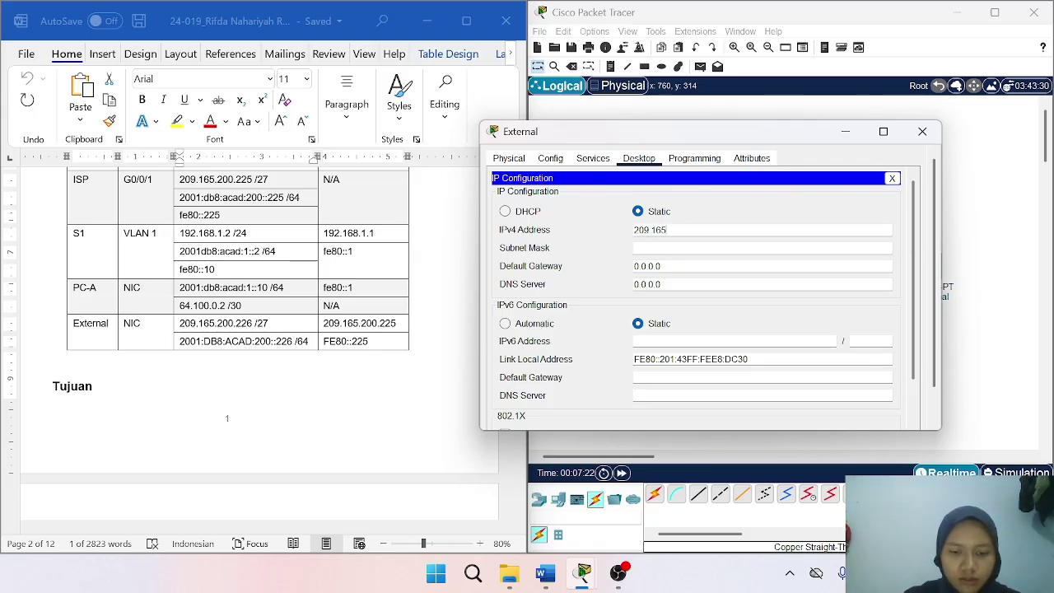
text(.200.)
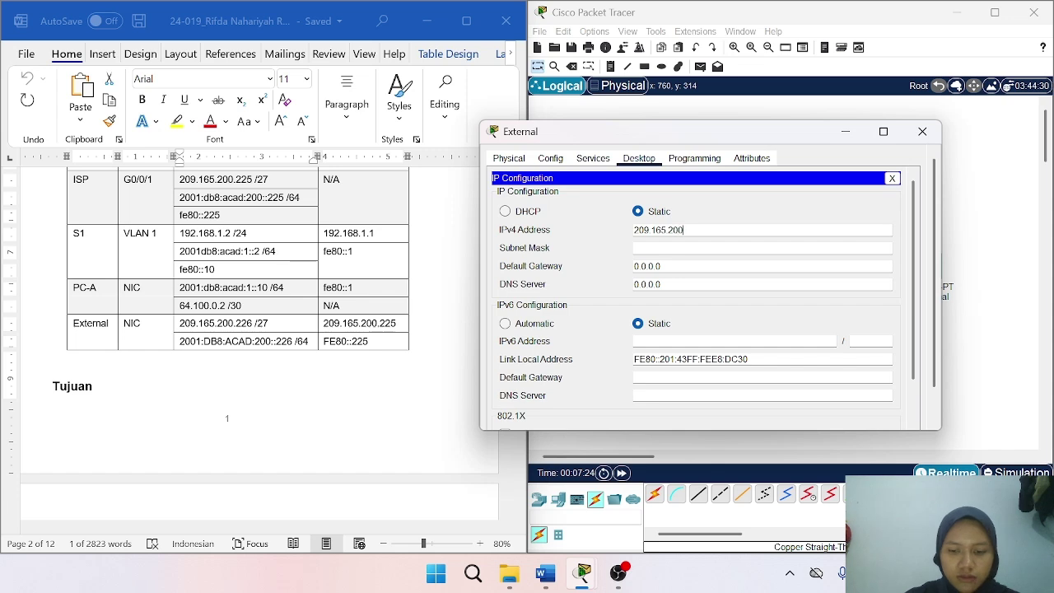
text(226)
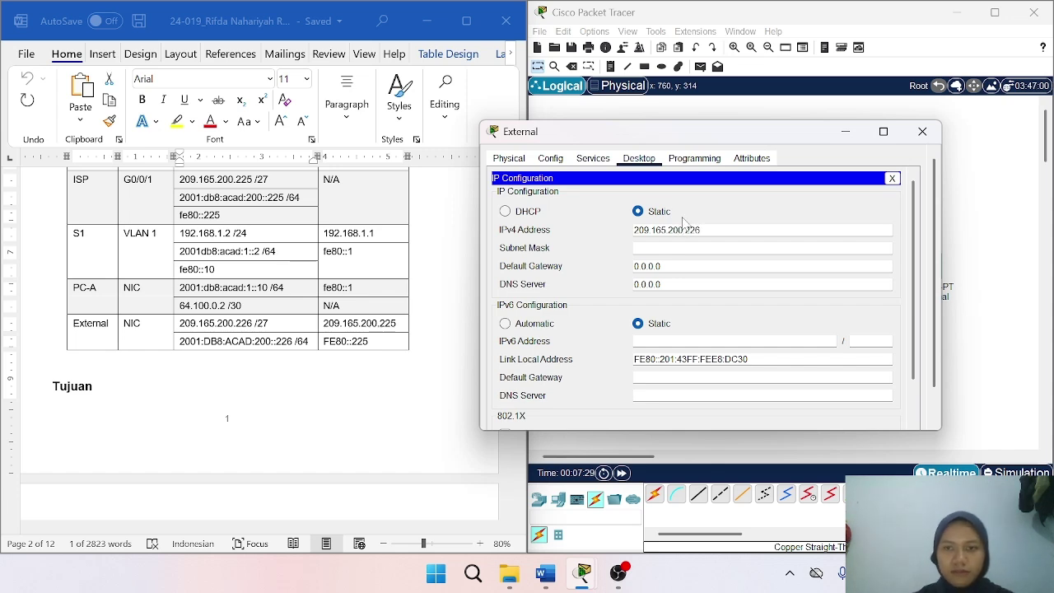
key(Tab)
key(Tab)
text(224)
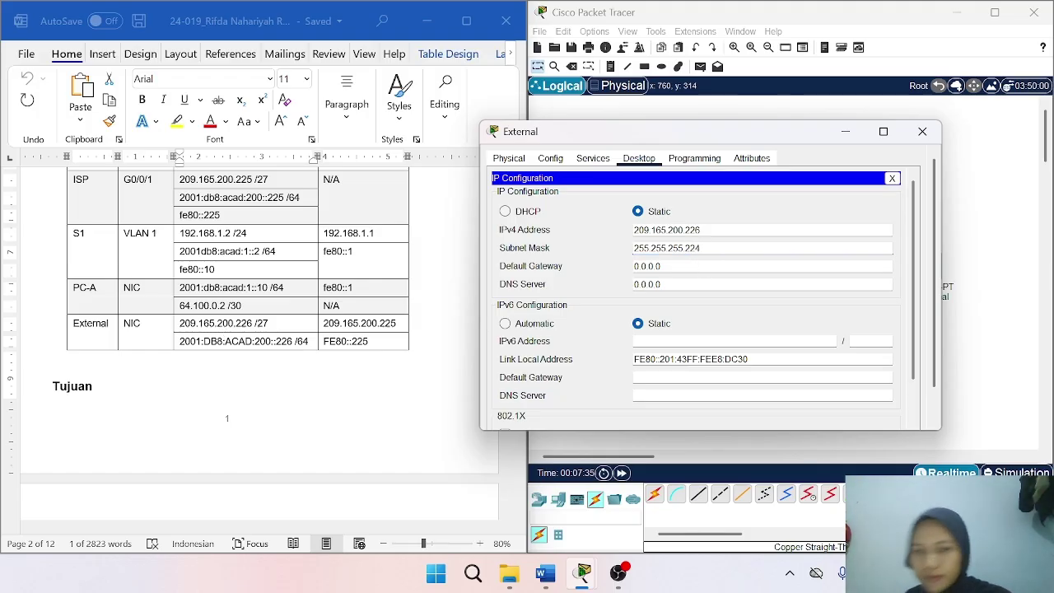
Set the External server's IPv4 default gateway to 209.165.200.225, reusing its IPv4 address with the last digit changed.
click(707, 266)
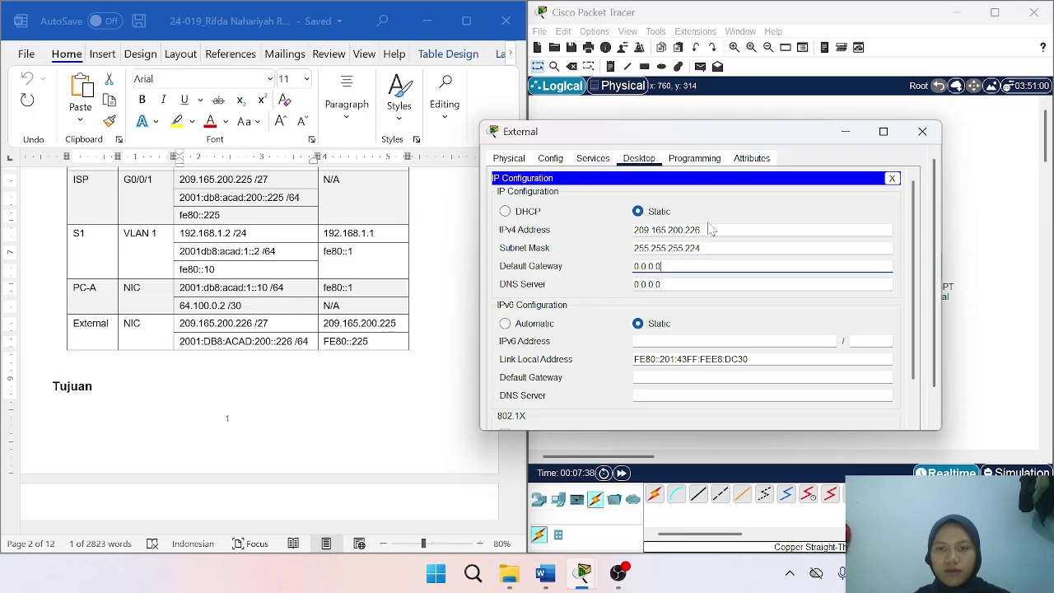
double_click(692, 230)
right_click(647, 231)
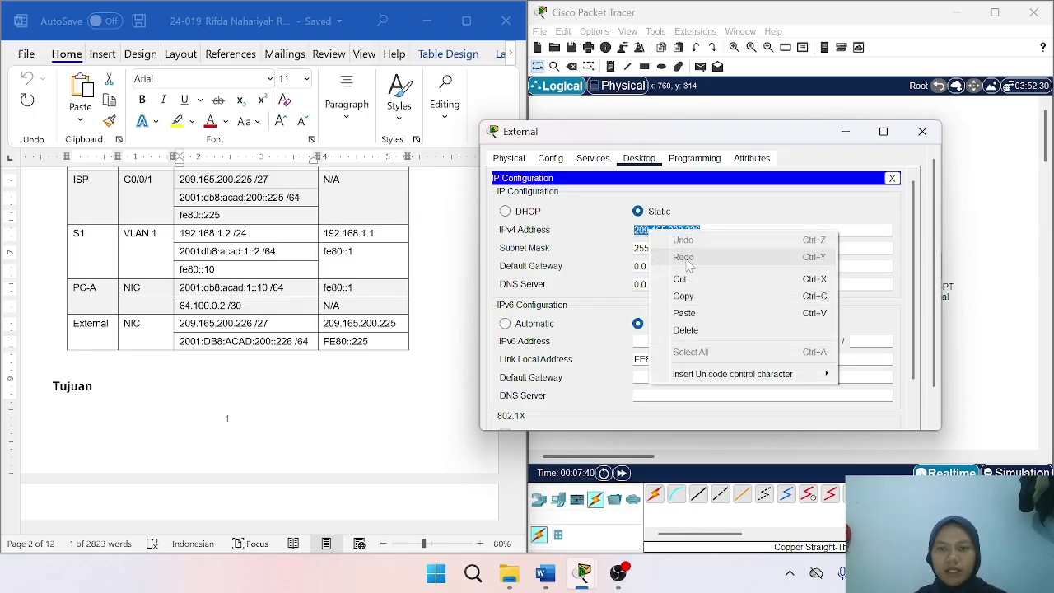
click(684, 300)
double_click(648, 266)
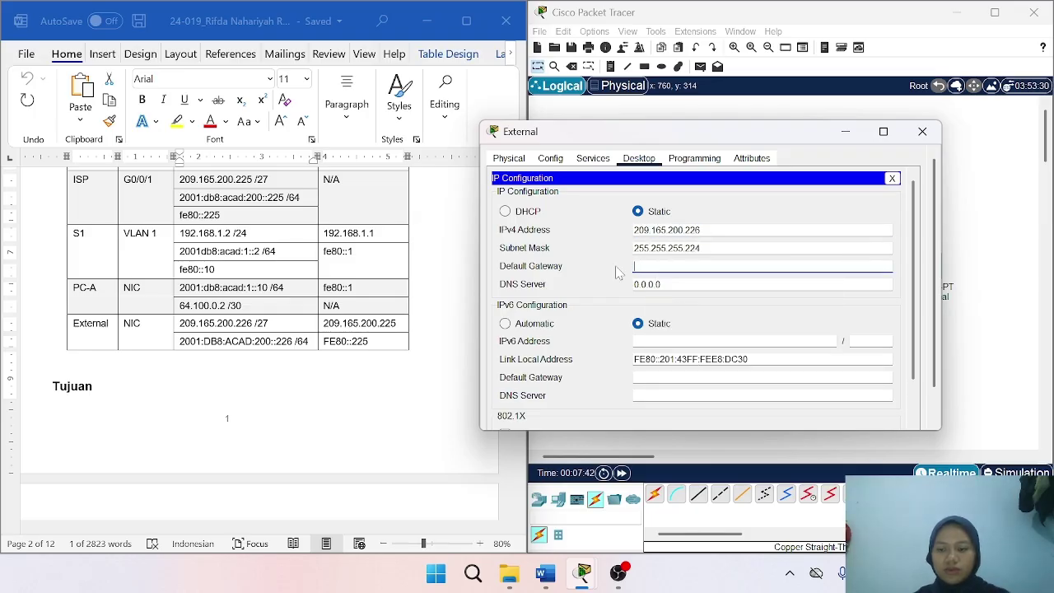
right_click(660, 266)
click(698, 354)
click(707, 272)
key(BackSpace)
text(5)
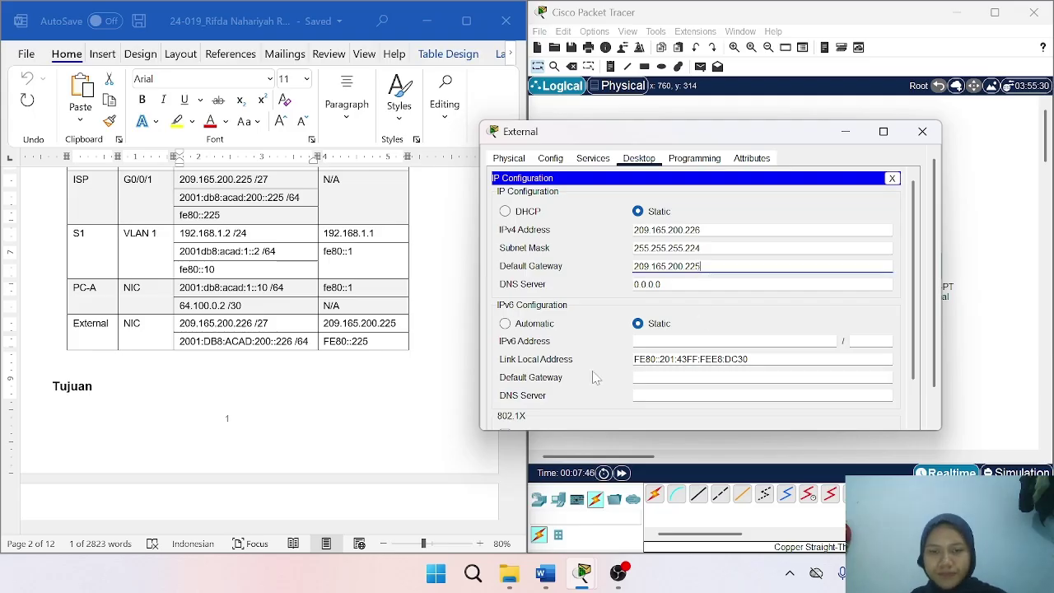
Set the External server's IPv6 address to 2001:DB8:ACAD:200::226 with prefix length 64.
click(675, 341)
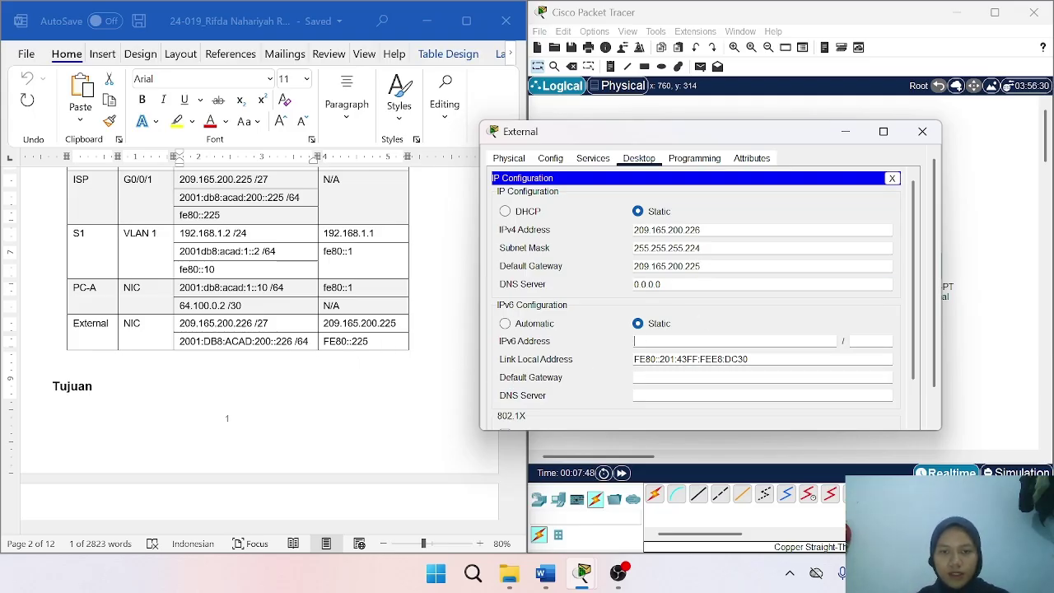
text(2001:)
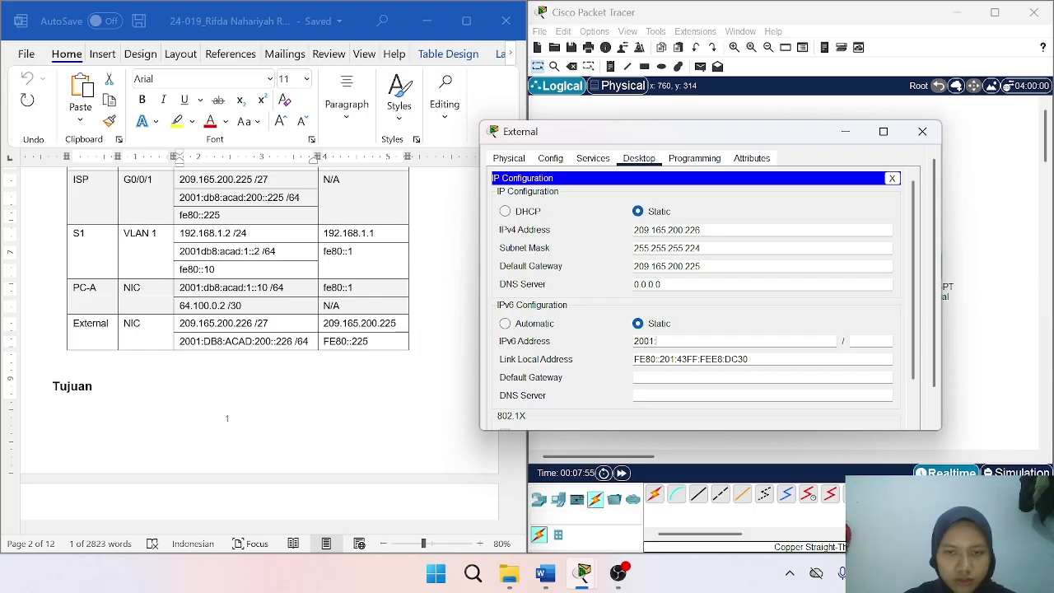
text(DB)
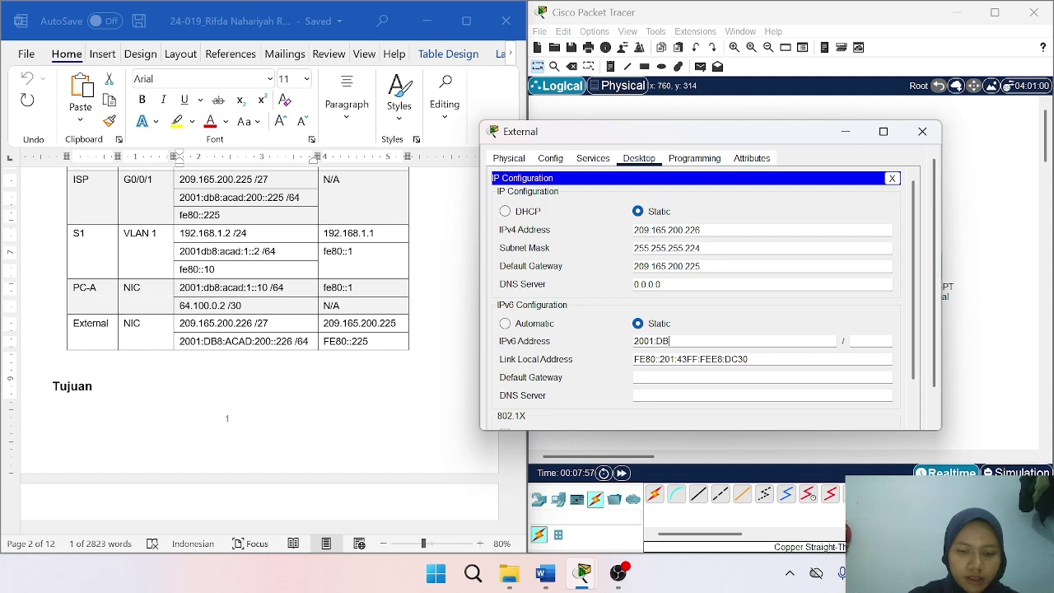
text(8:ACAD:200)
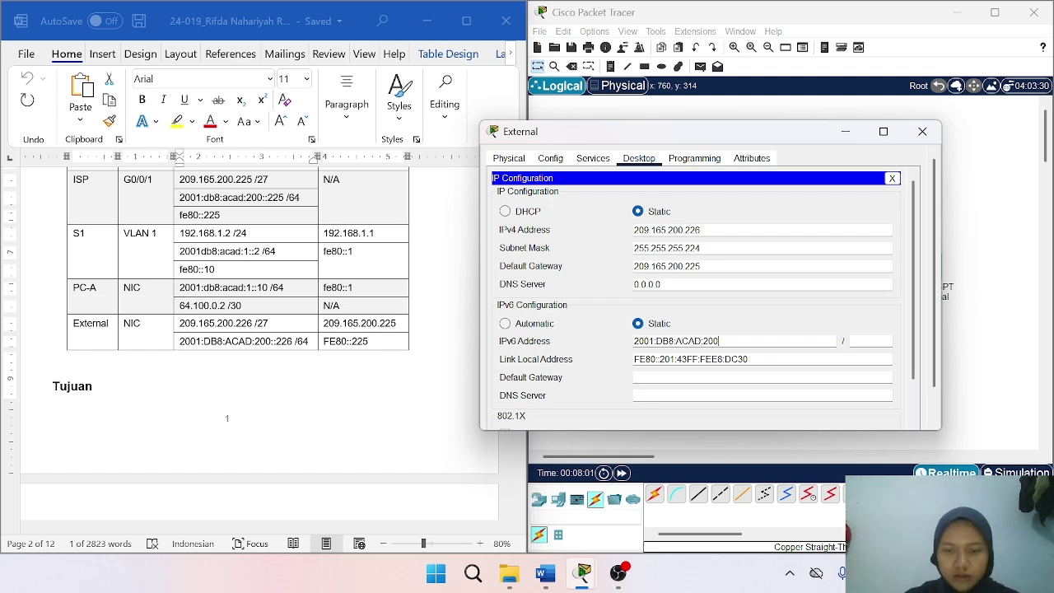
text(::226)
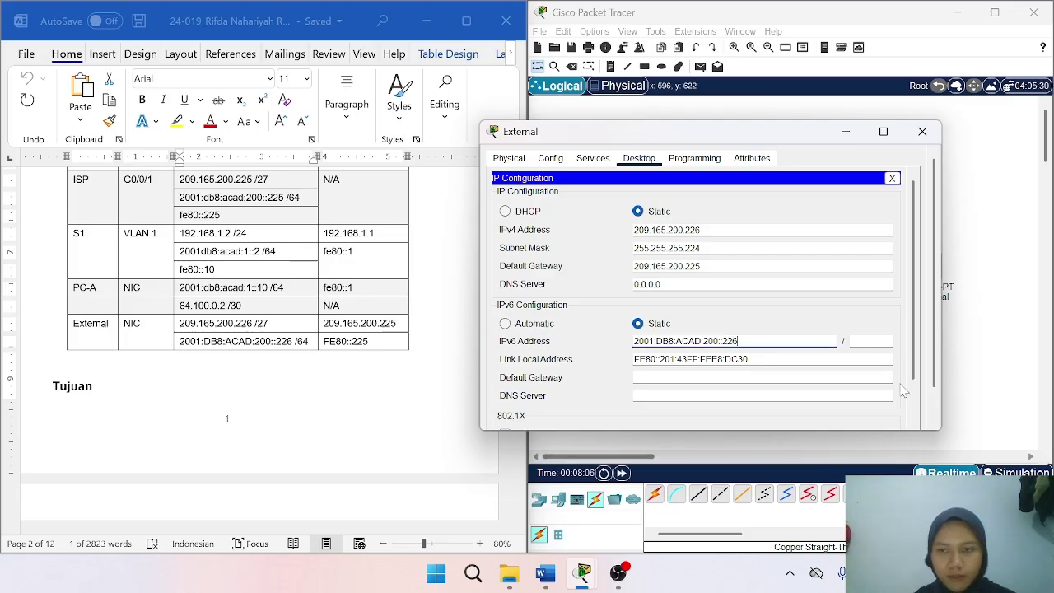
click(861, 342)
text(64)
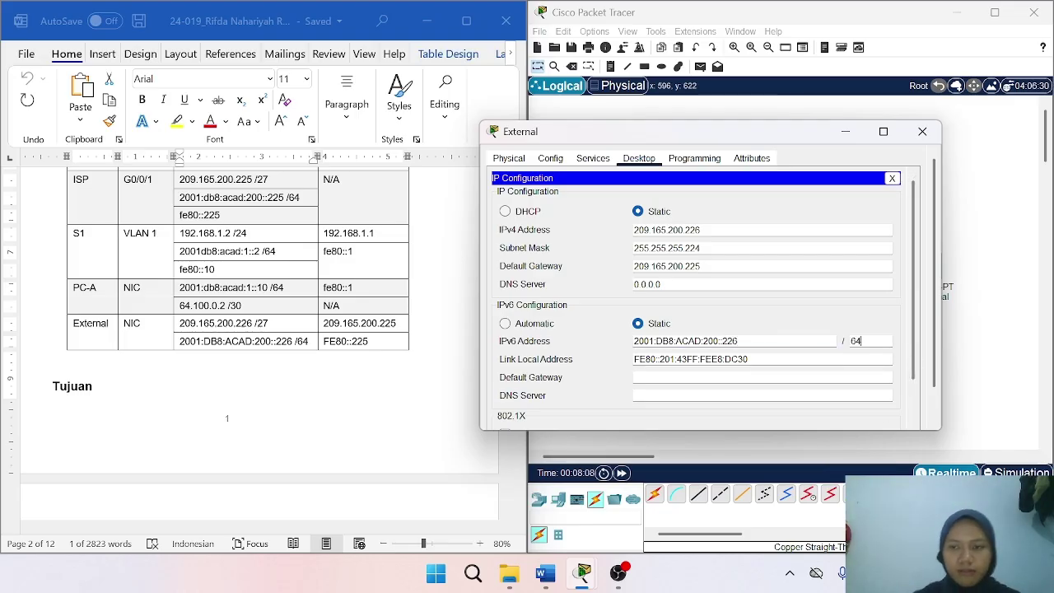
Set the External server's IPv6 default gateway to FE80::225 and close its window.
click(639, 377)
text(FE)
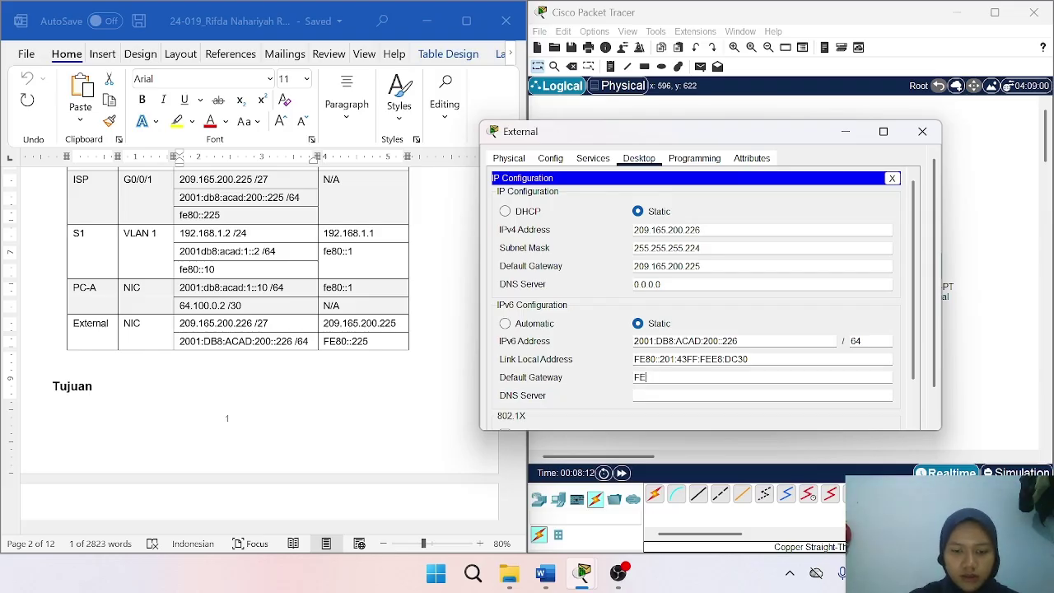
text(80::225)
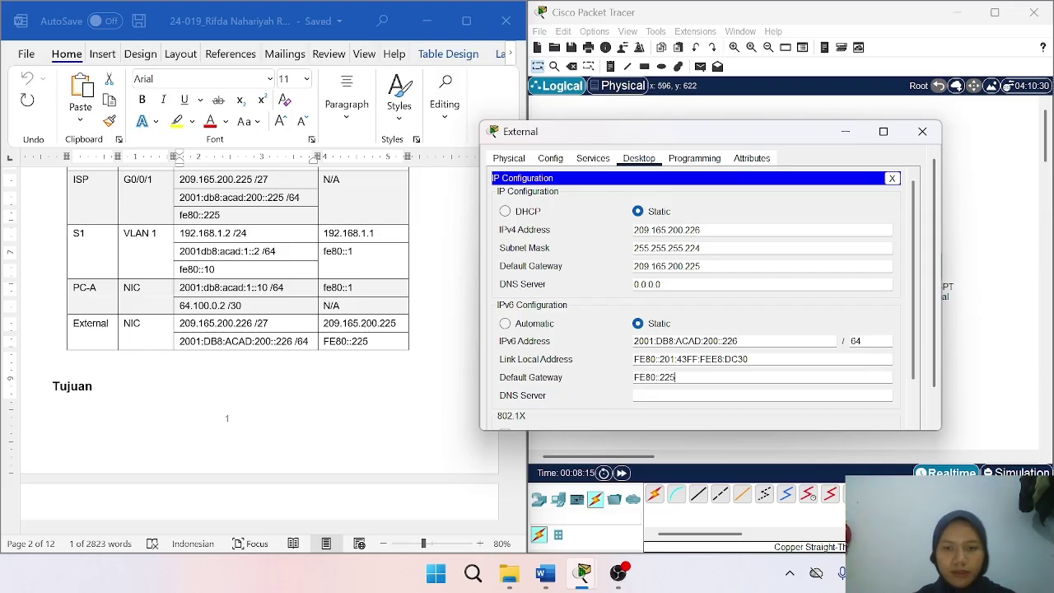
click(922, 132)
In the Word lab document, copy router R1's initial configuration, from "hostname R1" through "ip nat inside source list 1 interface g0/0/0 overload".
scroll(259, 342, down, 15)
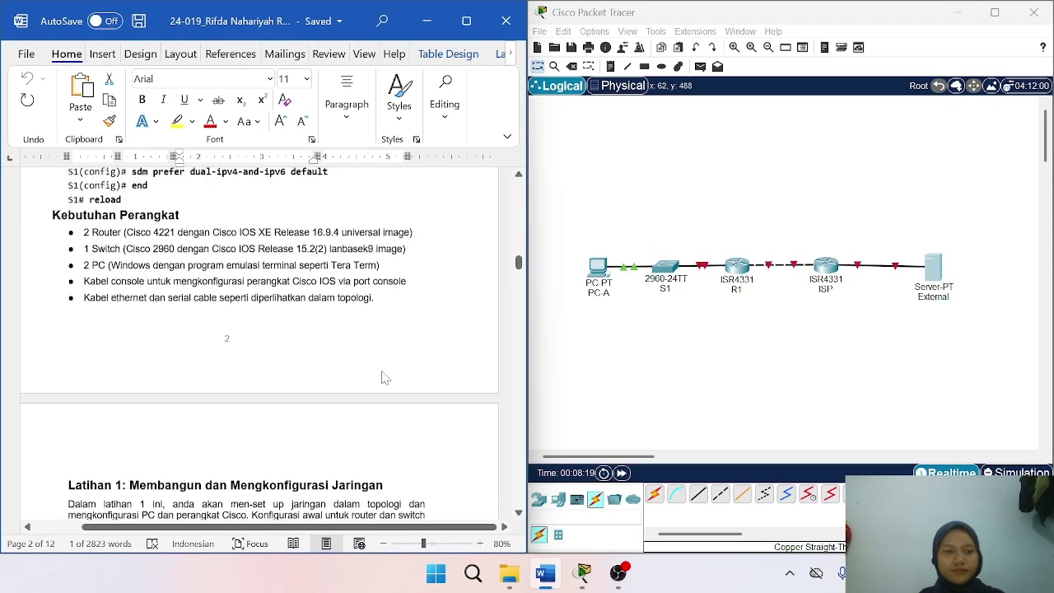
scroll(232, 345, up, 5)
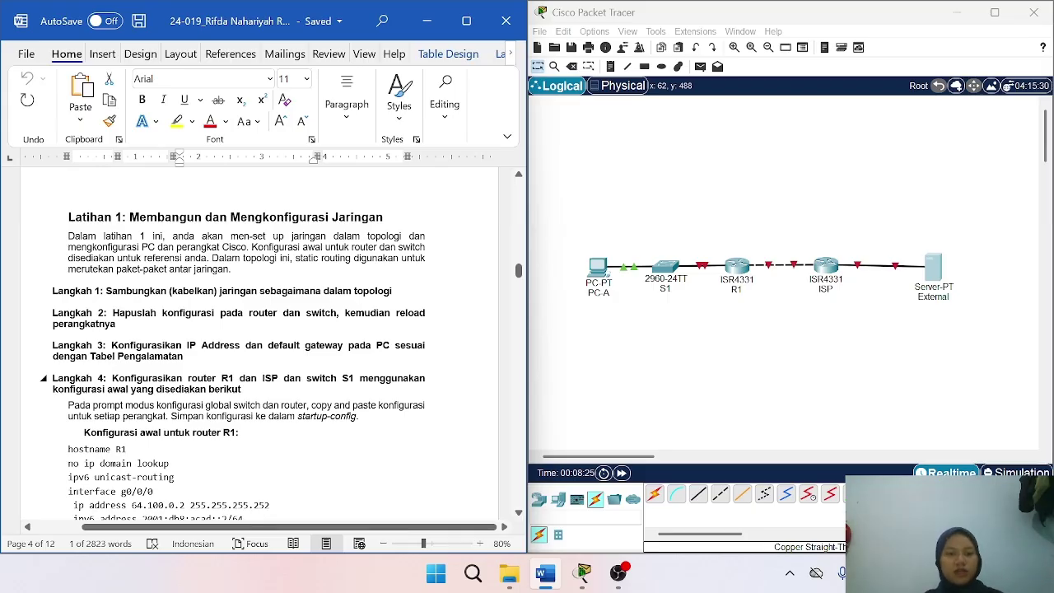
scroll(239, 354, down, 4)
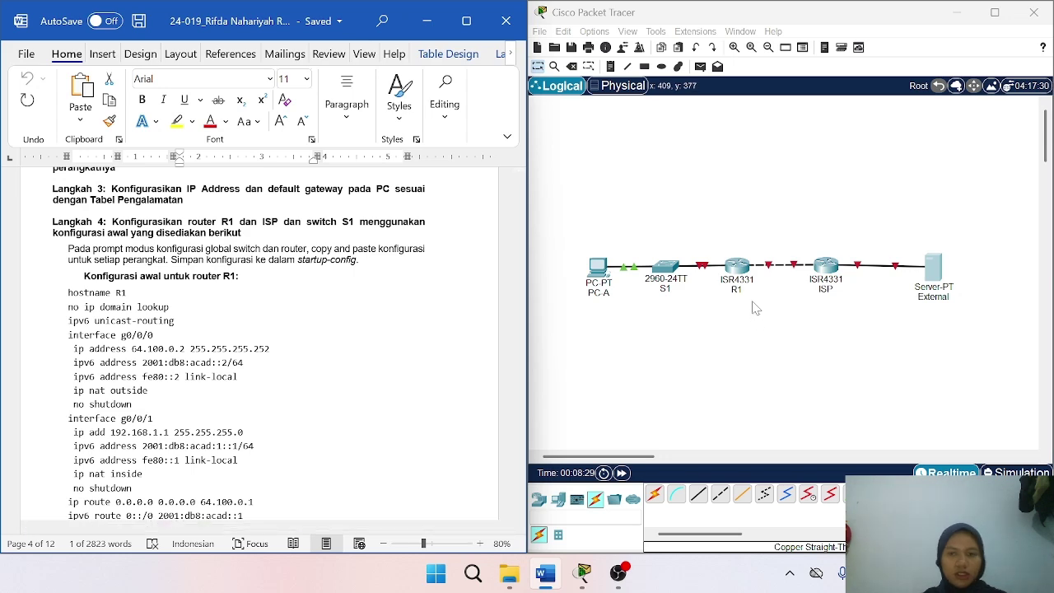
scroll(272, 346, down, 2)
drag(68, 230, 351, 495)
key(ctrl+c)
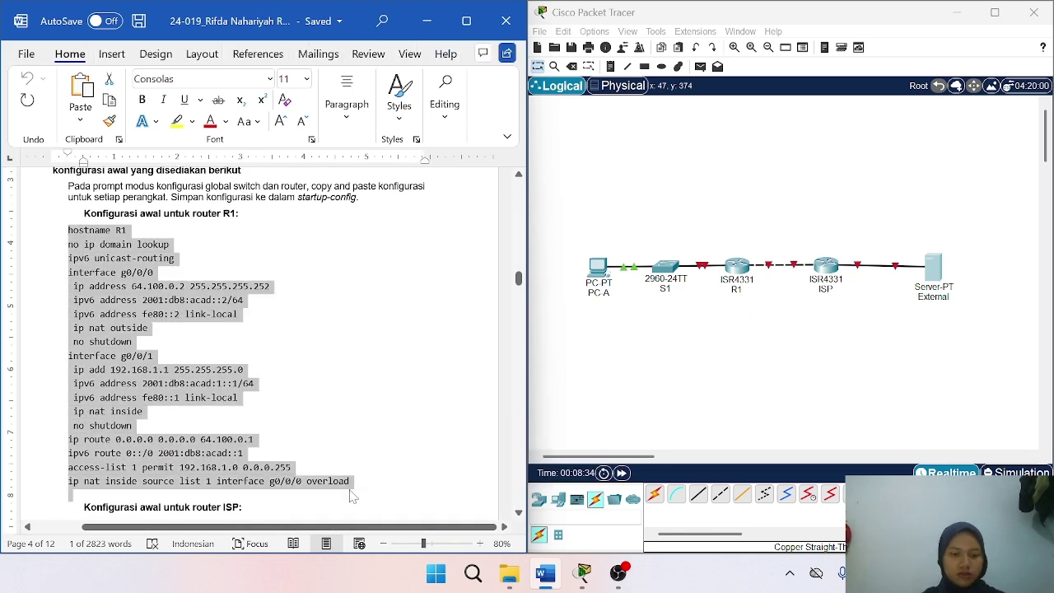
click(351, 494)
Switch to Packet Tracer, open router R1's command line and answer no to the initial configuration dialog.
click(737, 268)
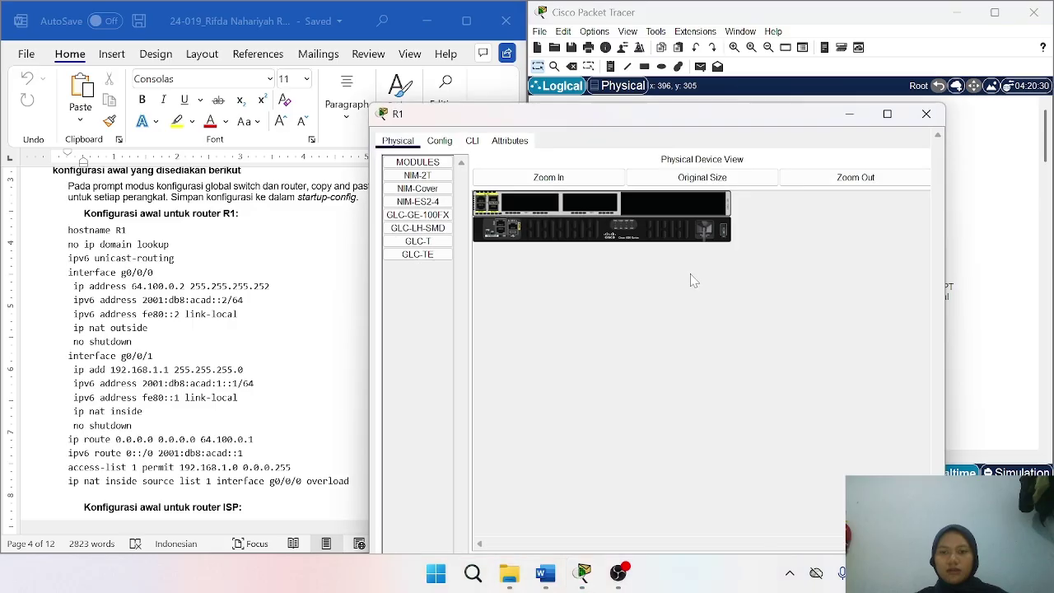
click(472, 42)
drag(375, 8, 434, 101)
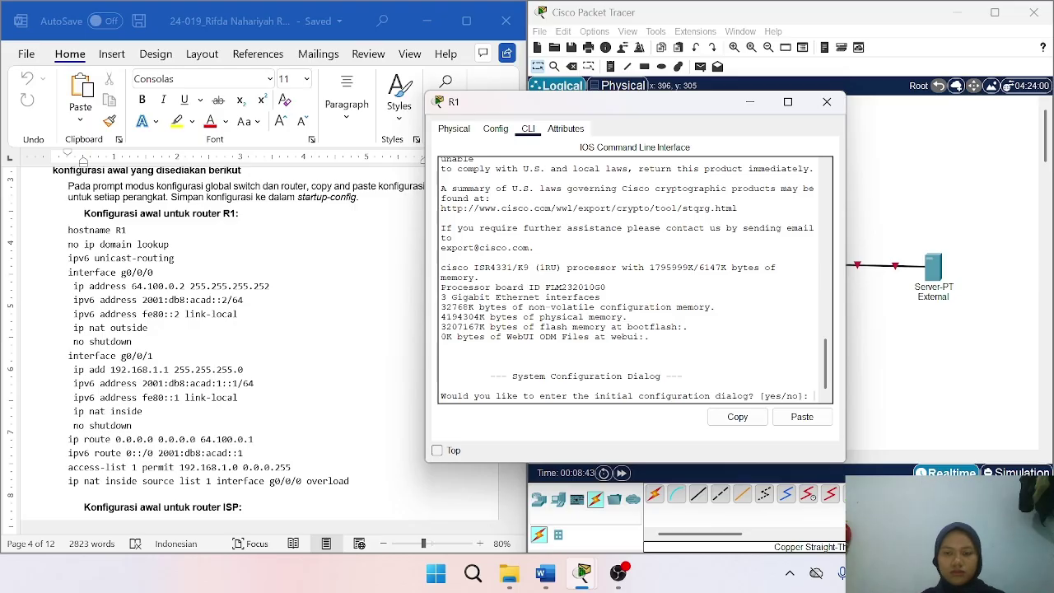
key(Return)
text(no)
key(Return)
key(Return)
Enter privileged mode on R1 with enable, and enter global configuration mode with config t.
text(enable)
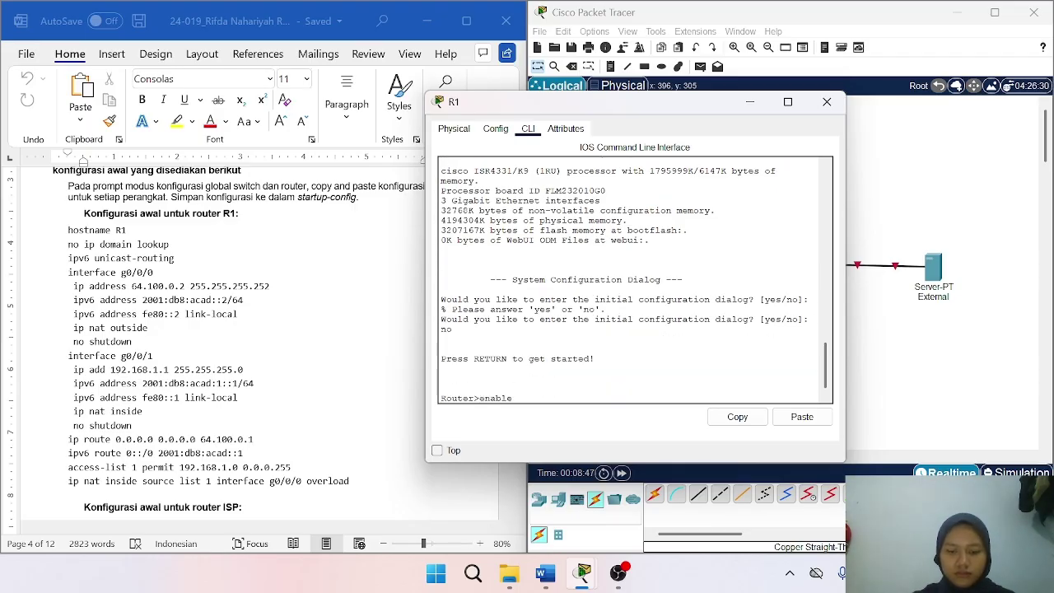
key(Return)
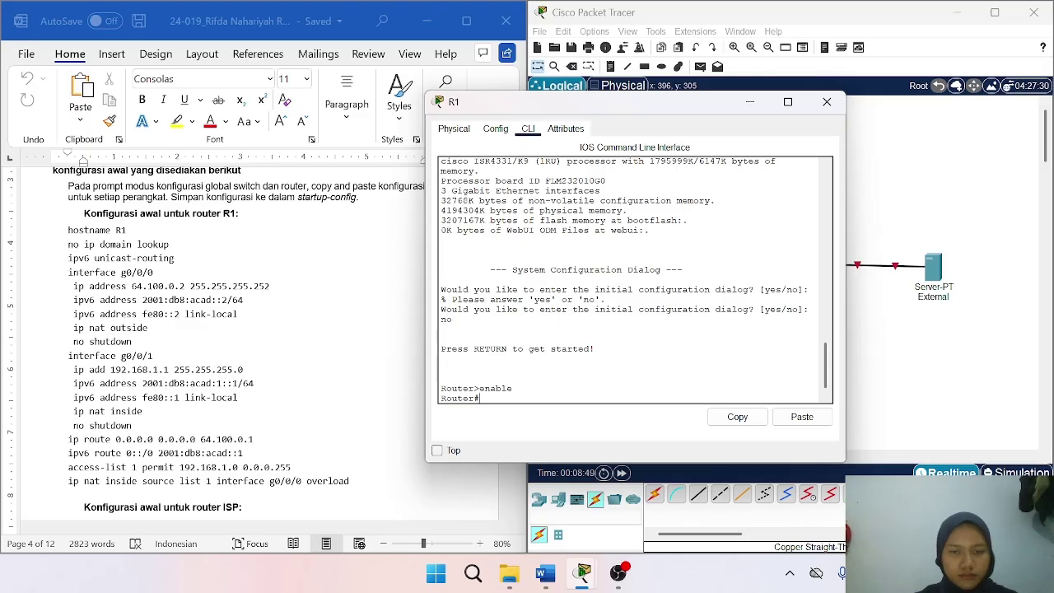
text(config)
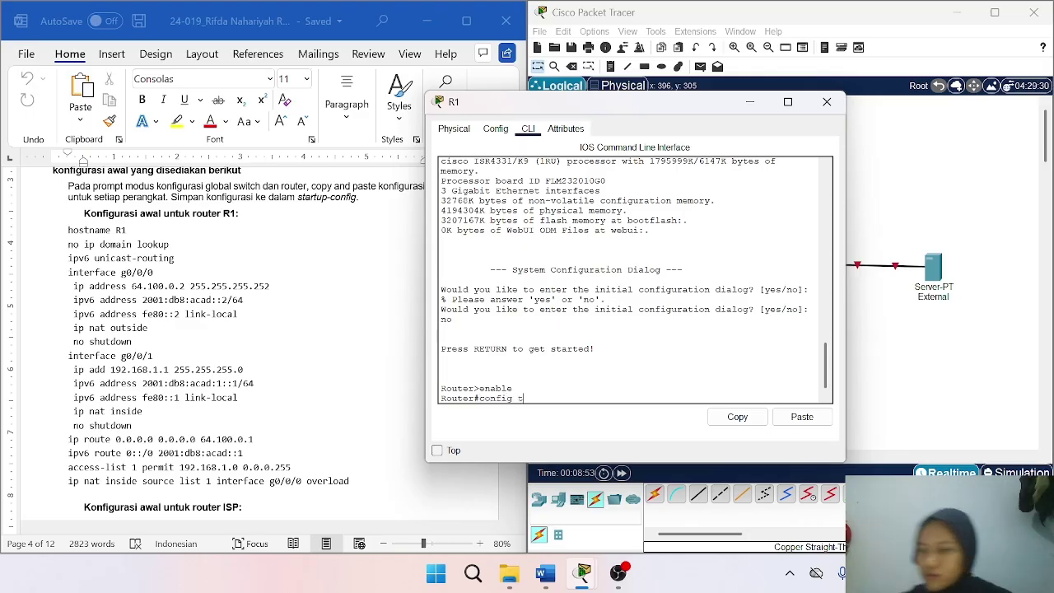
text( t)
key(Return)
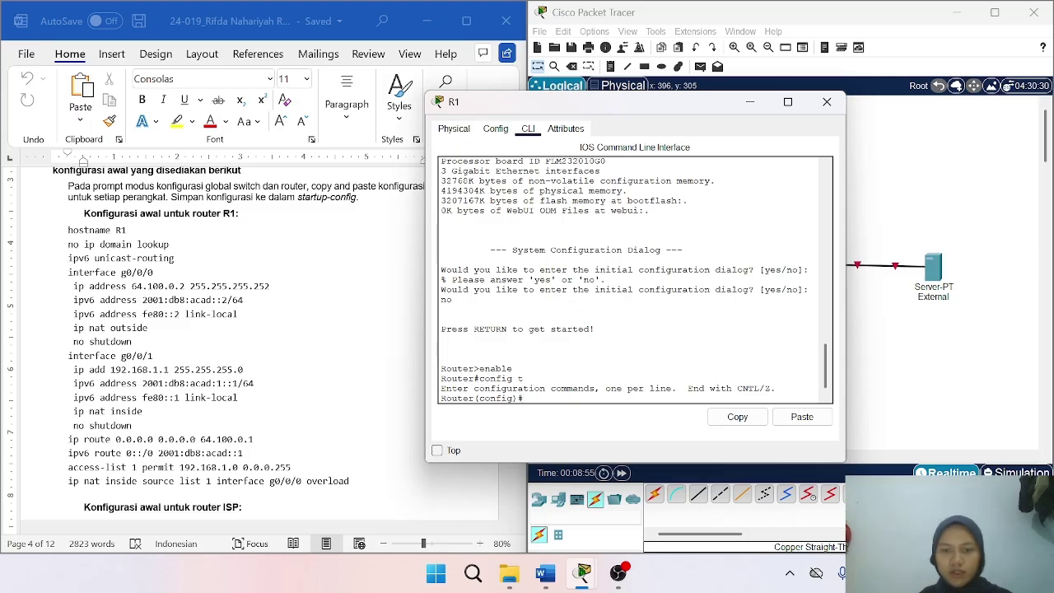
Paste the copied R1 configuration at the global configuration prompt, run it through the last line and exit configuration mode.
right_click(627, 393)
click(659, 419)
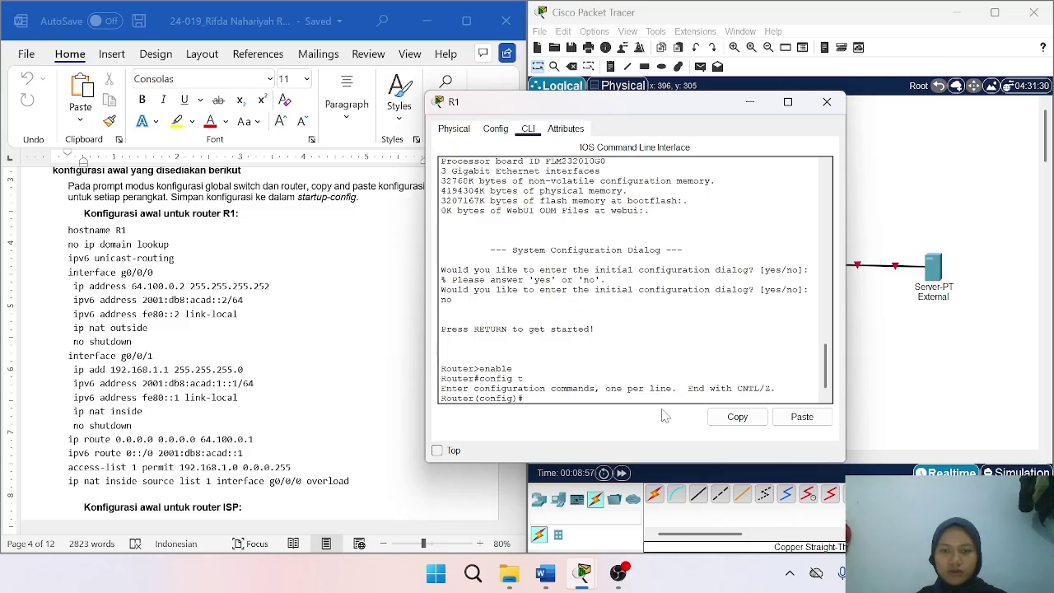
key(Return)
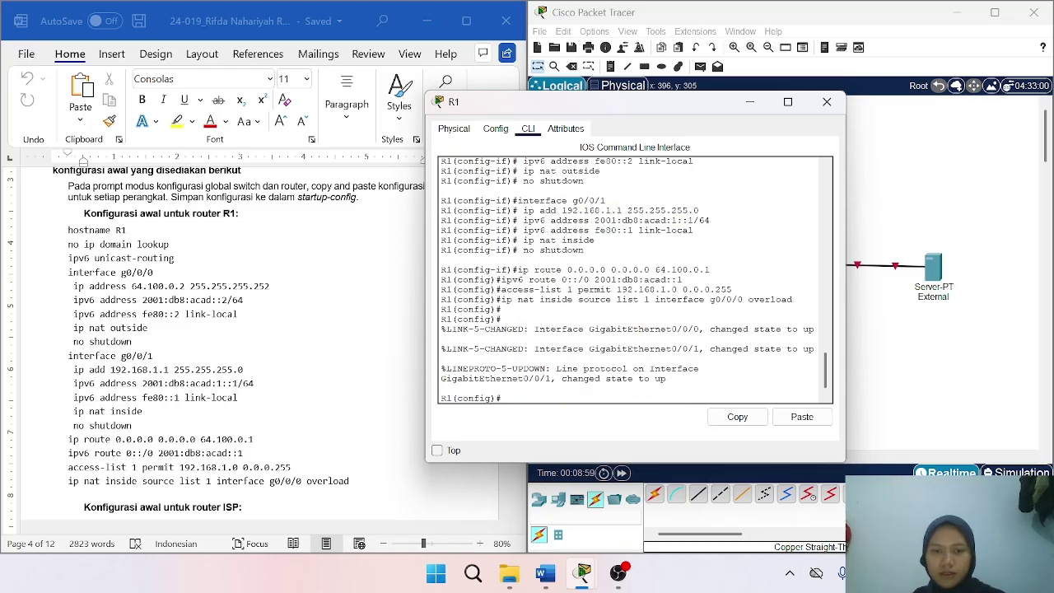
text(exit)
key(Return)
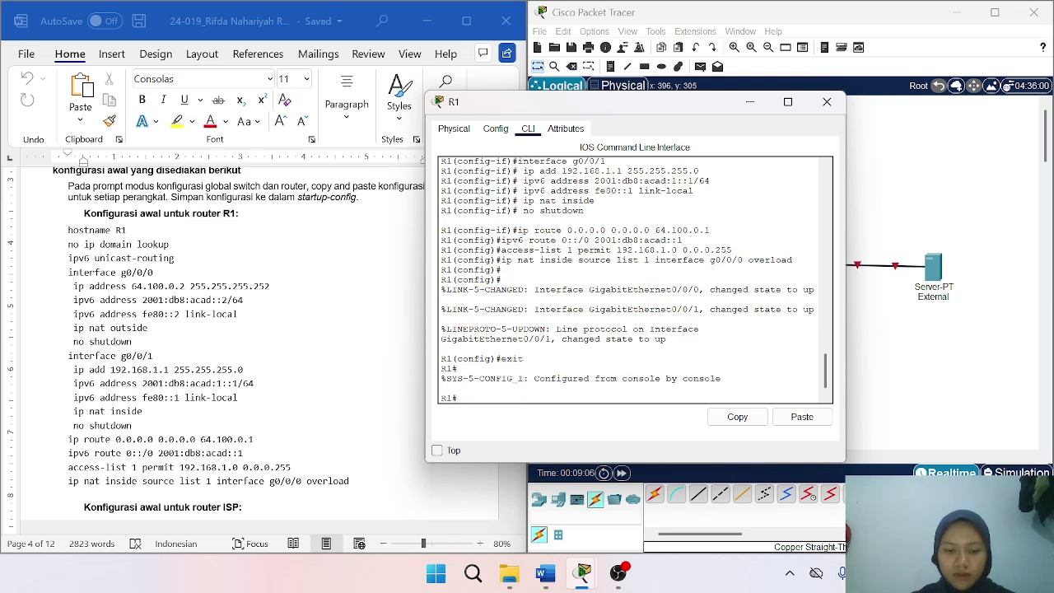
Save R1's configuration with copy running-config startup-config, accept the default destination filename and close R1's window.
text(copy running)
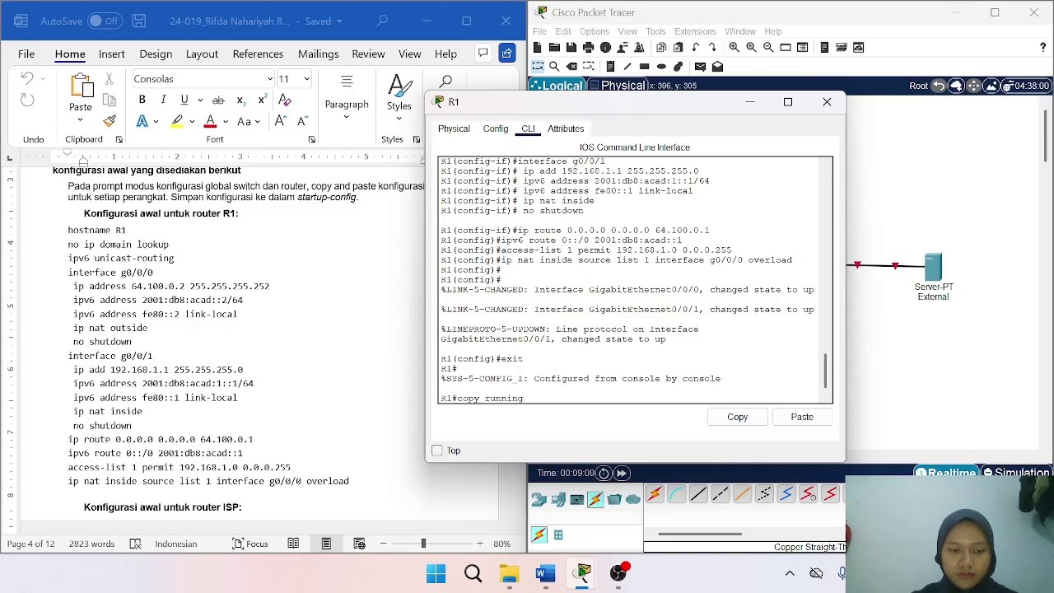
key(Tab)
text(stau)
key(BackSpace)
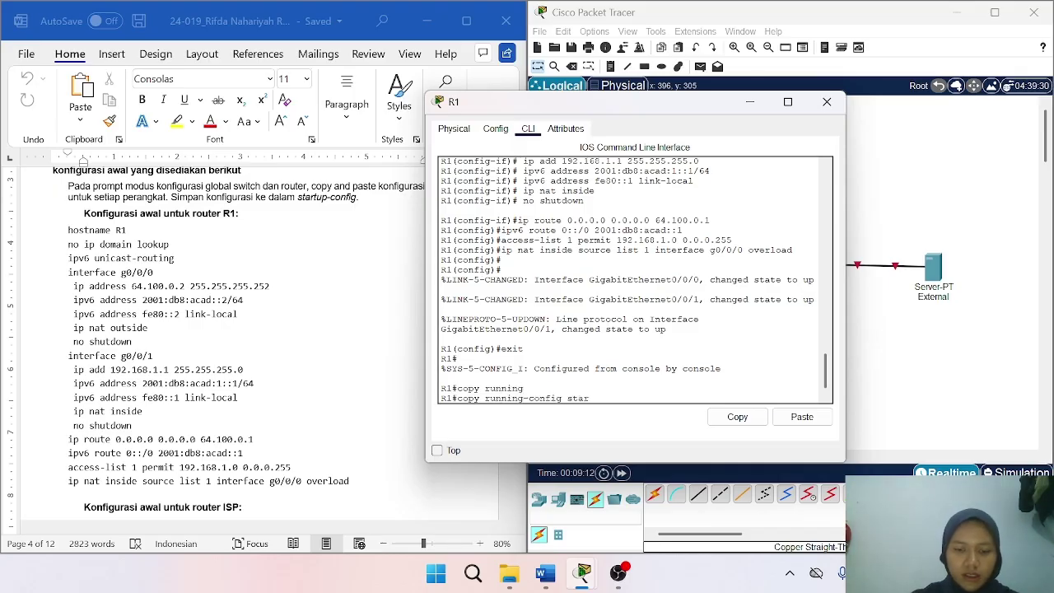
text(rtup)
text(p)
key(Tab)
key(Tab)
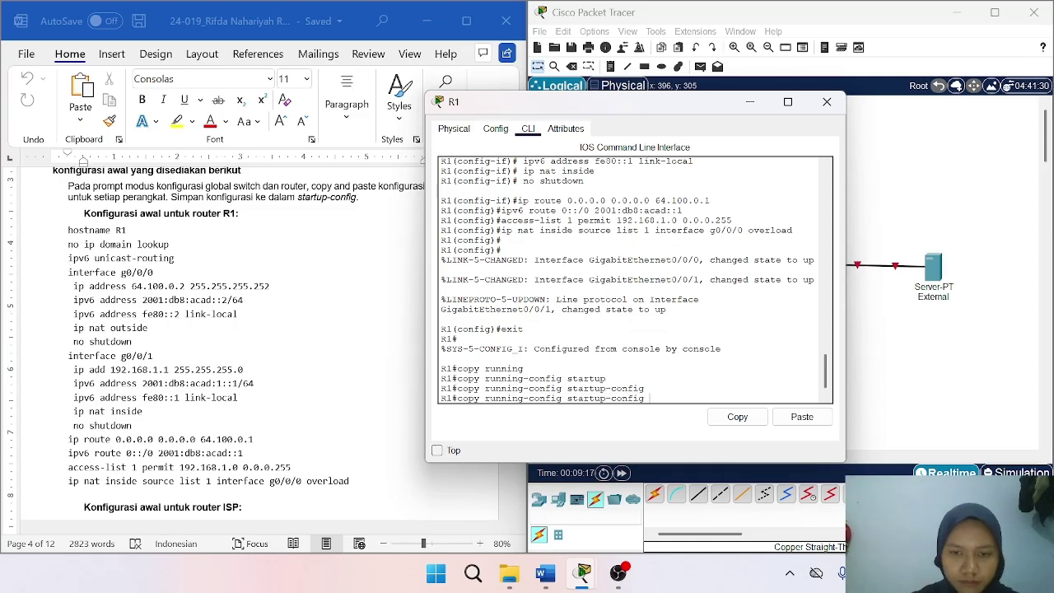
key(Return)
key(Return)
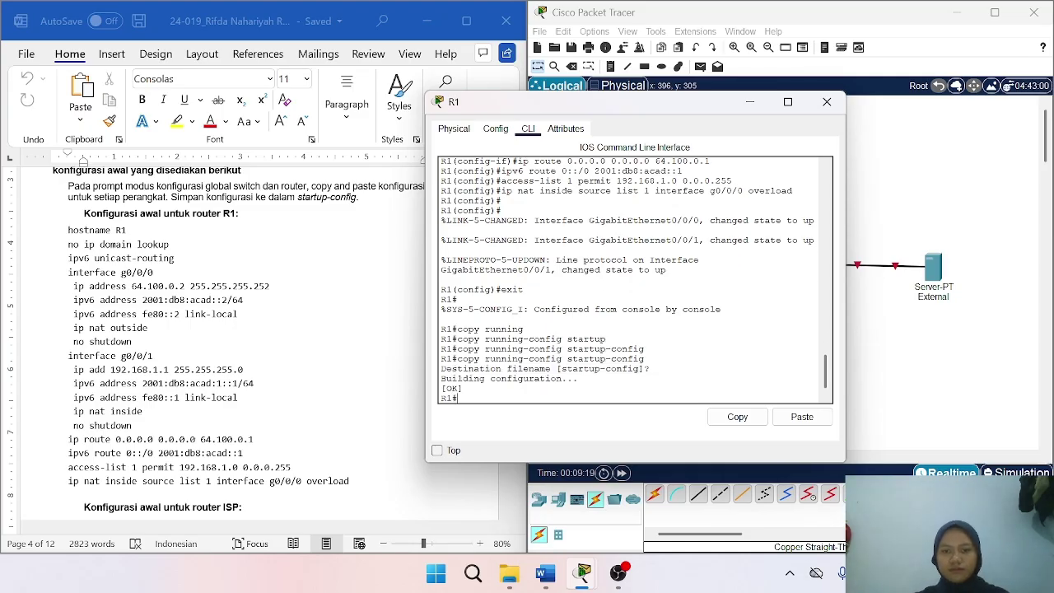
click(828, 101)
In the Word lab document, copy router ISP's initial configuration, from "hostname ISP" through "ipv6 route ::/0 2001:db8:acad::2".
scroll(360, 326, down, 3)
scroll(360, 326, down, 4)
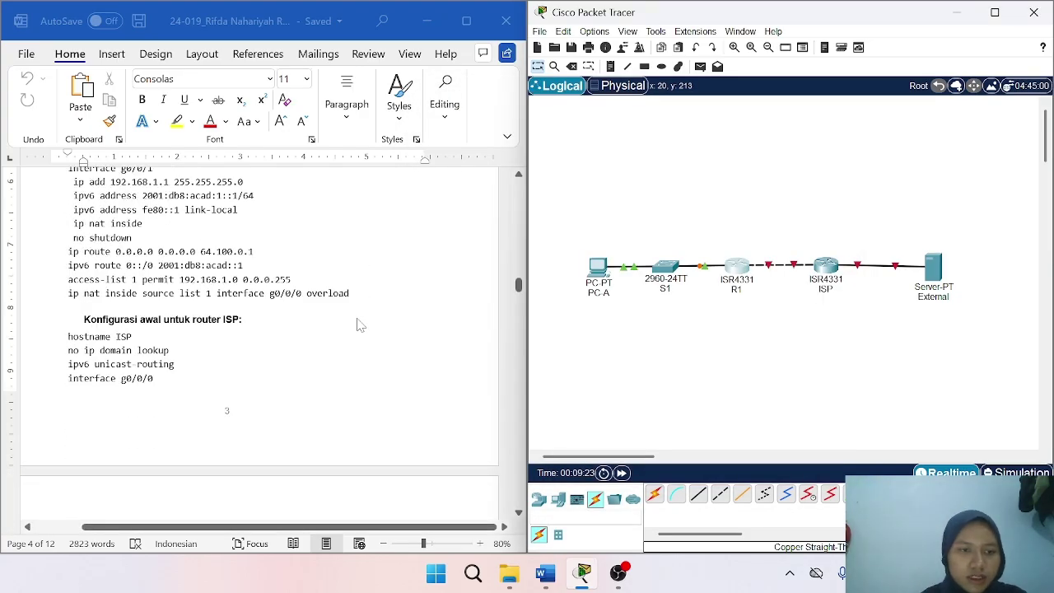
scroll(227, 268, up, 3)
scroll(227, 268, down, 3)
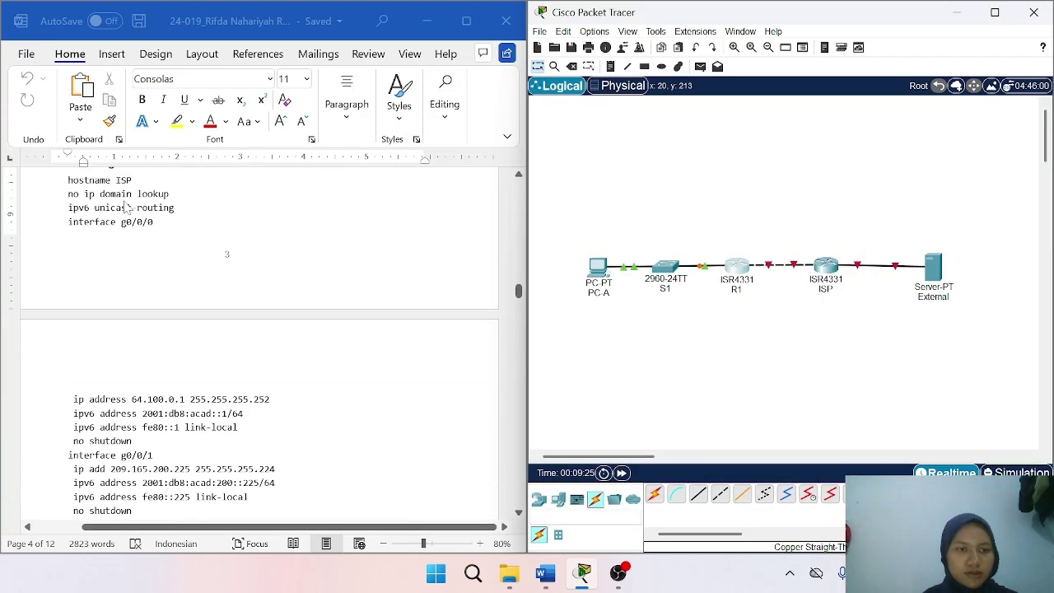
click(66, 179)
scroll(66, 180, up, 2)
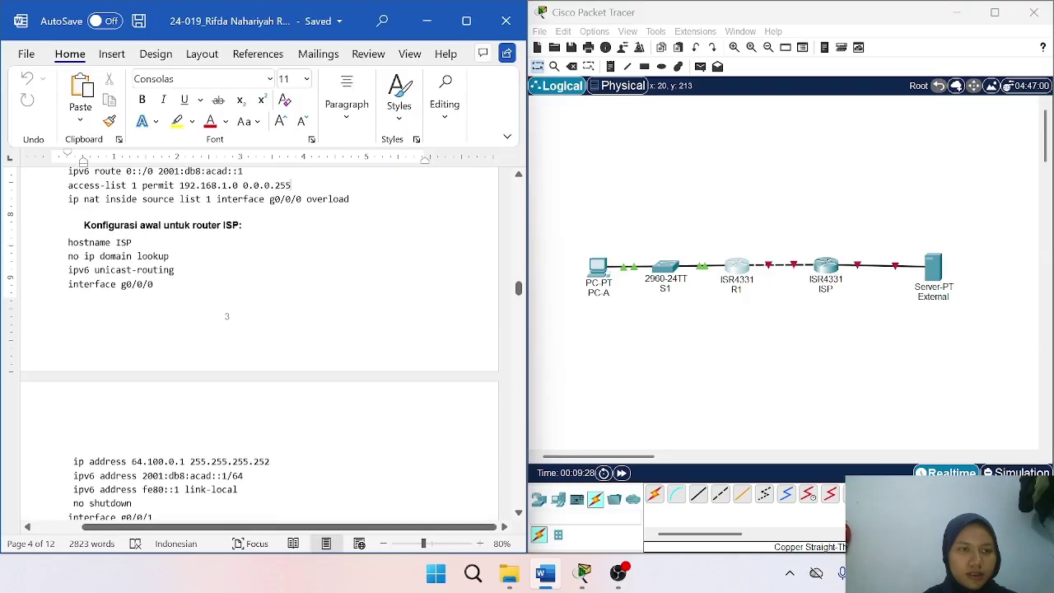
scroll(66, 180, down, 2)
key(shift+Down)
key(shift+Down)
key(shift+Down)
key(shift+Down)
key(shift+Down)
key(shift+Down)
key(shift+Down)
key(shift+Down)
key(shift+Down)
key(shift+Down)
key(shift+Down)
key(shift+Down)
key(shift+Down)
key(shift+Down)
key(shift+Down)
key(shift+Down)
key(shift+Down)
key(shift+Down)
key(shift+Down)
key(shift+Down)
key(shift+Up)
key(shift+Up)
key(shift+Up)
key(shift+Up)
key(shift+Up)
key(shift+Up)
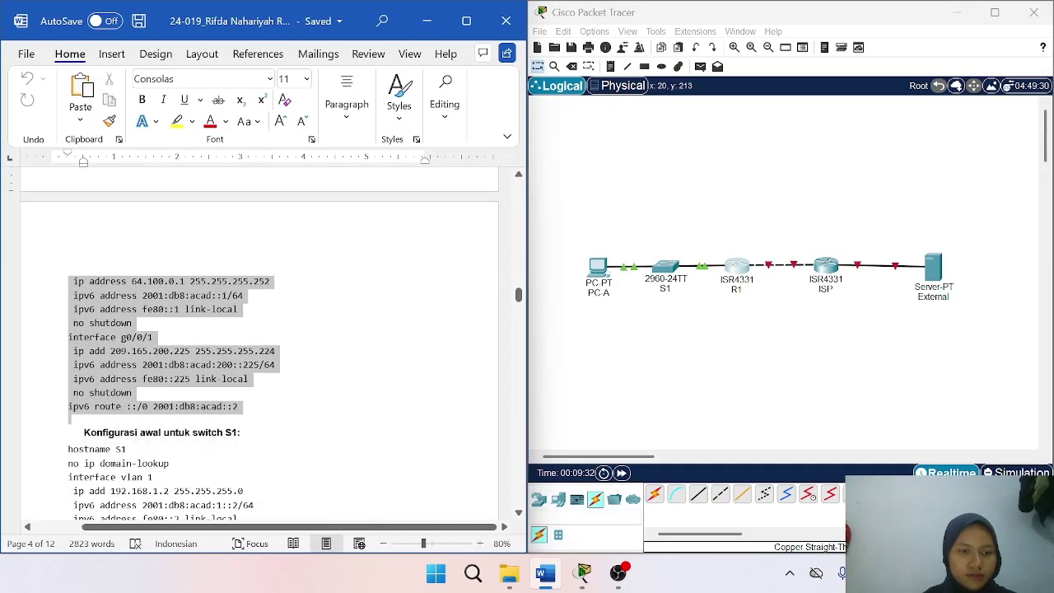
click(248, 398)
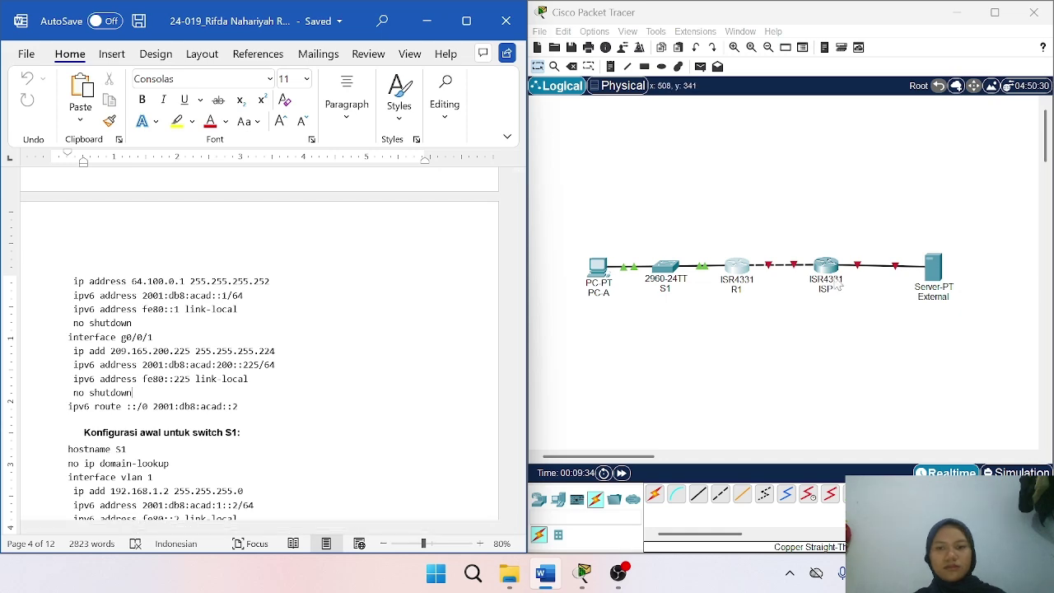
Switch to Packet Tracer, open router ISP's command line and answer no to the initial configuration dialog.
click(829, 271)
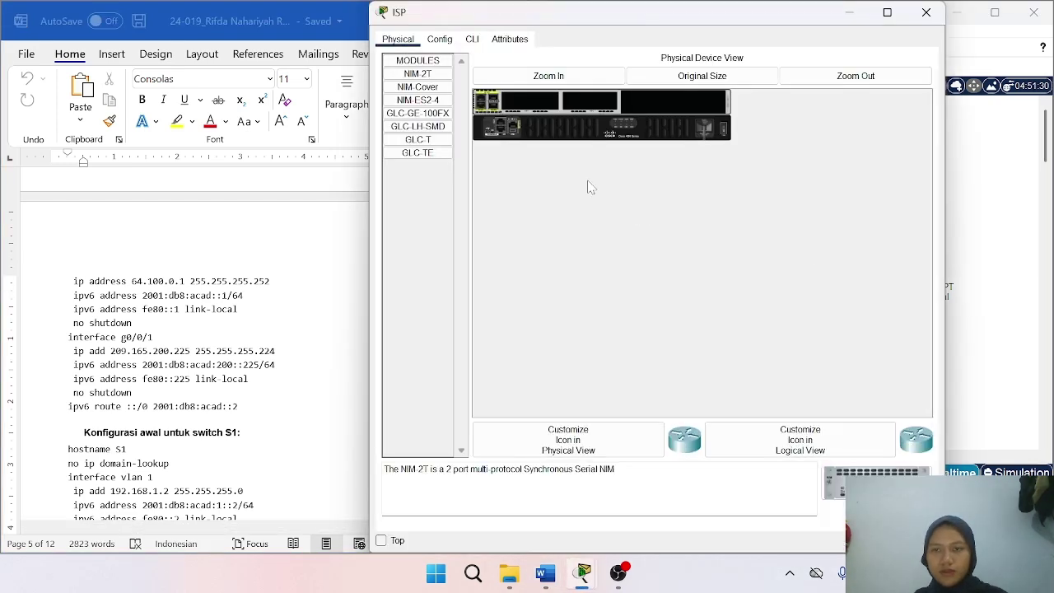
click(472, 39)
drag(372, 5, 462, 120)
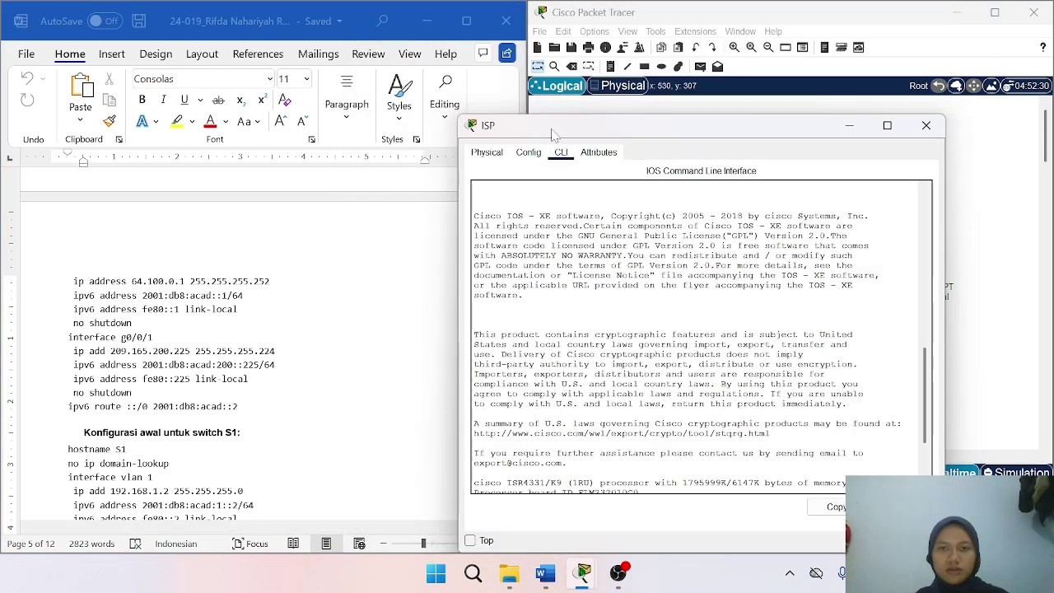
drag(551, 133, 533, 82)
text(no)
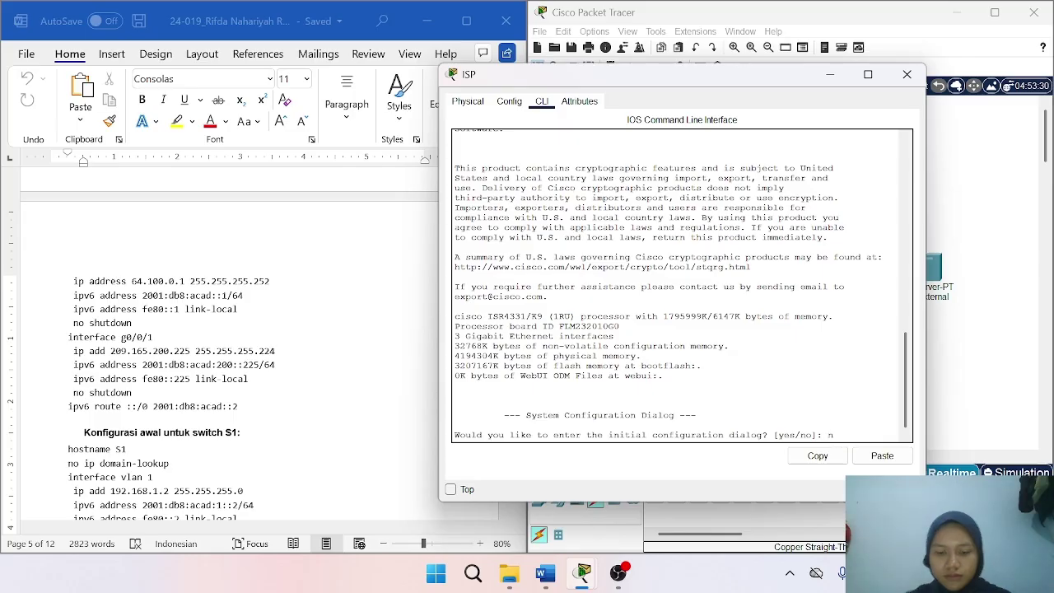
key(Return)
Enter privileged mode on ISP with enable, and enter global configuration mode with config t.
text(enable)
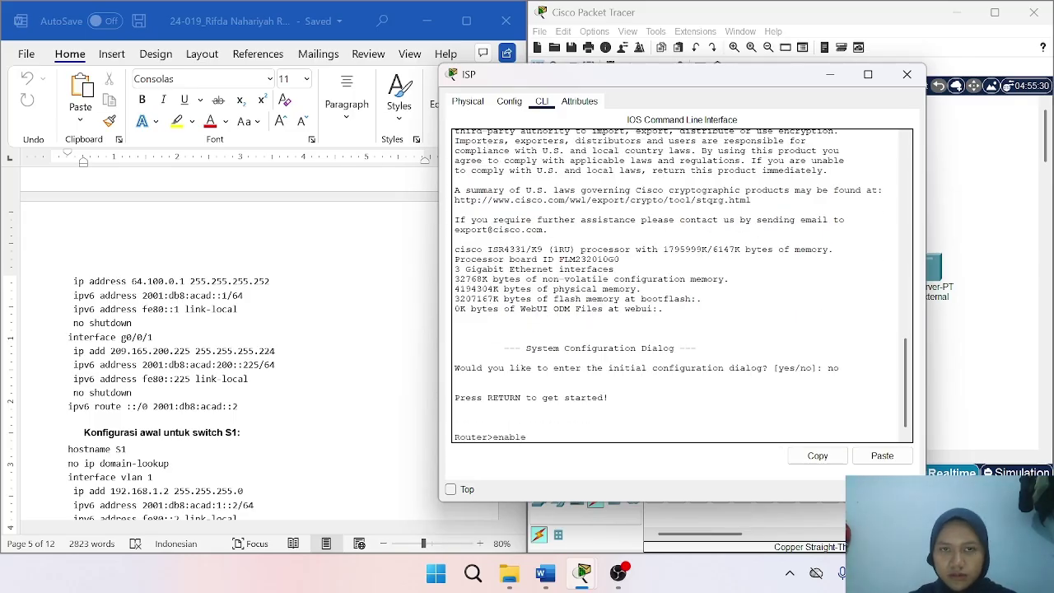
key(Return)
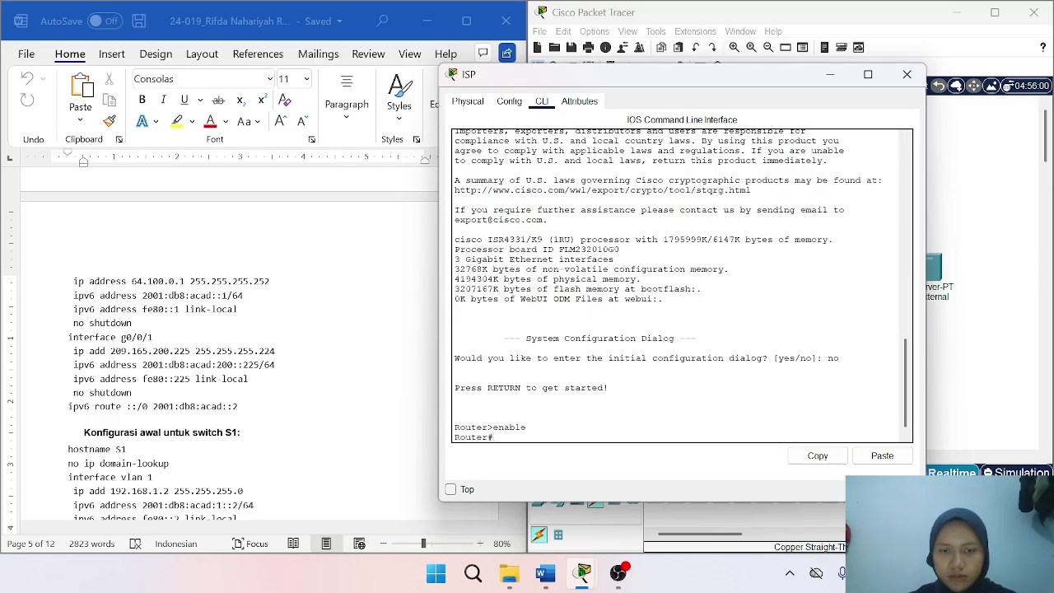
text(config t)
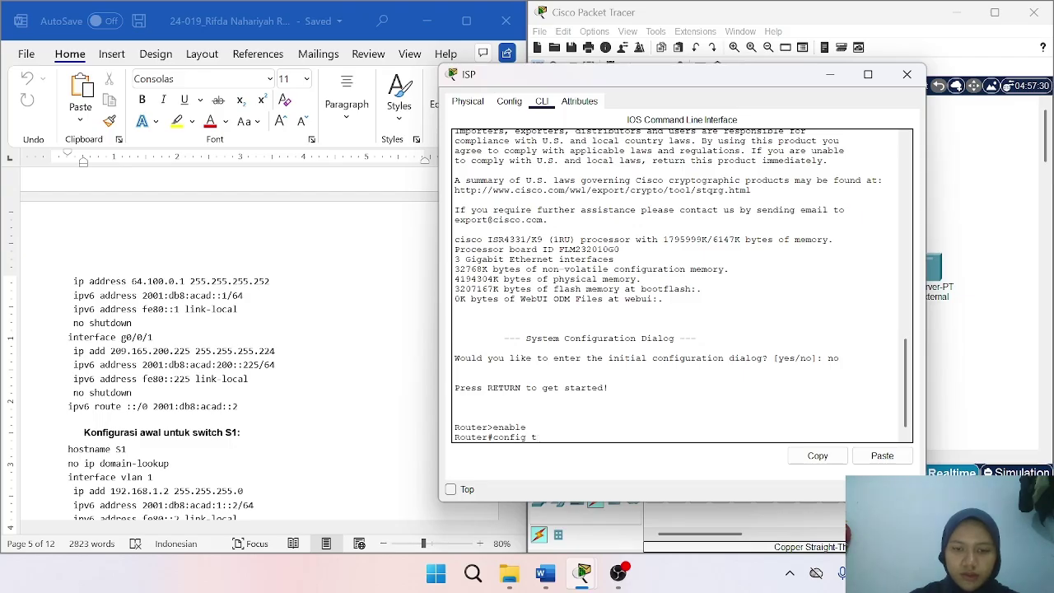
key(Return)
Paste the copied ISP configuration at the global configuration prompt and exit configuration mode.
right_click(756, 445)
click(775, 462)
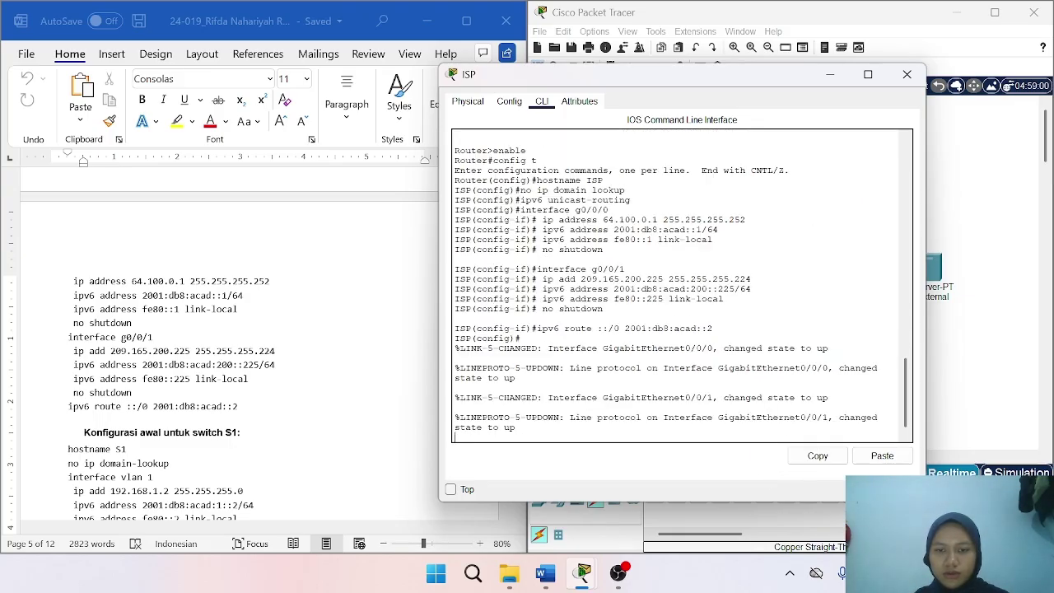
key(Return)
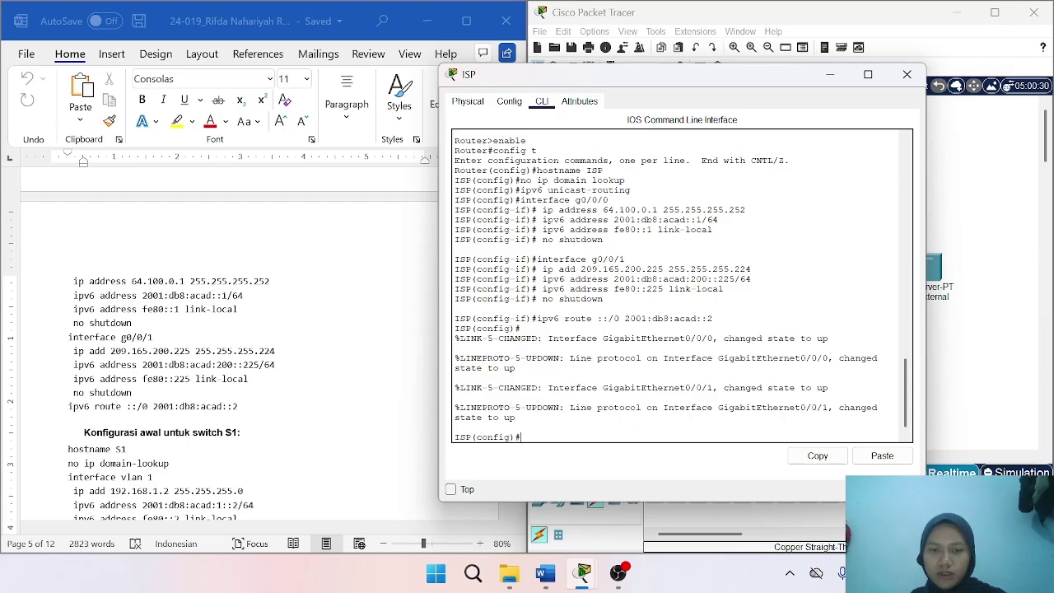
text(exit)
key(Return)
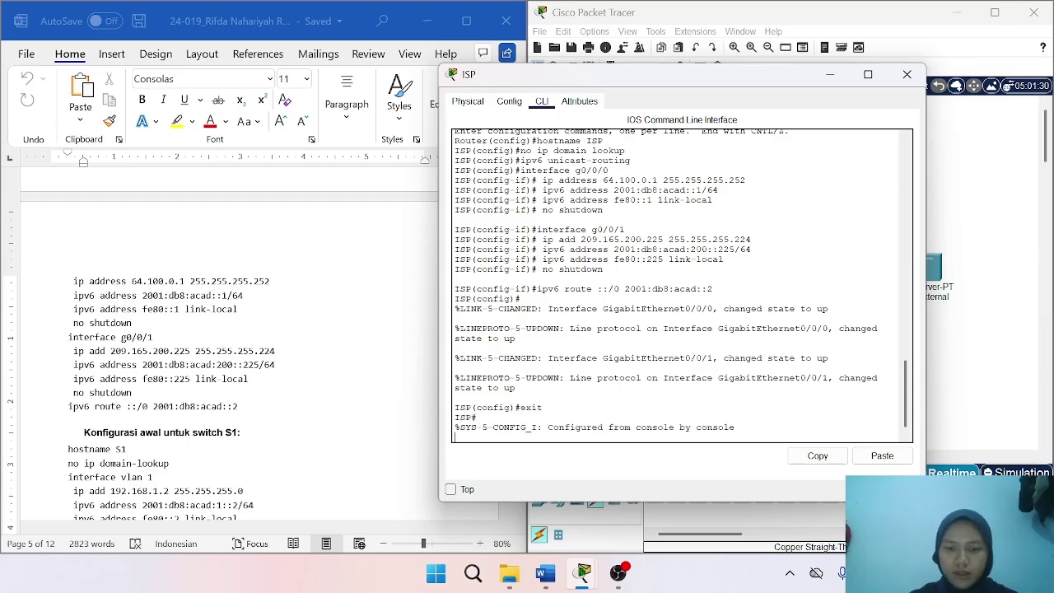
key(Return)
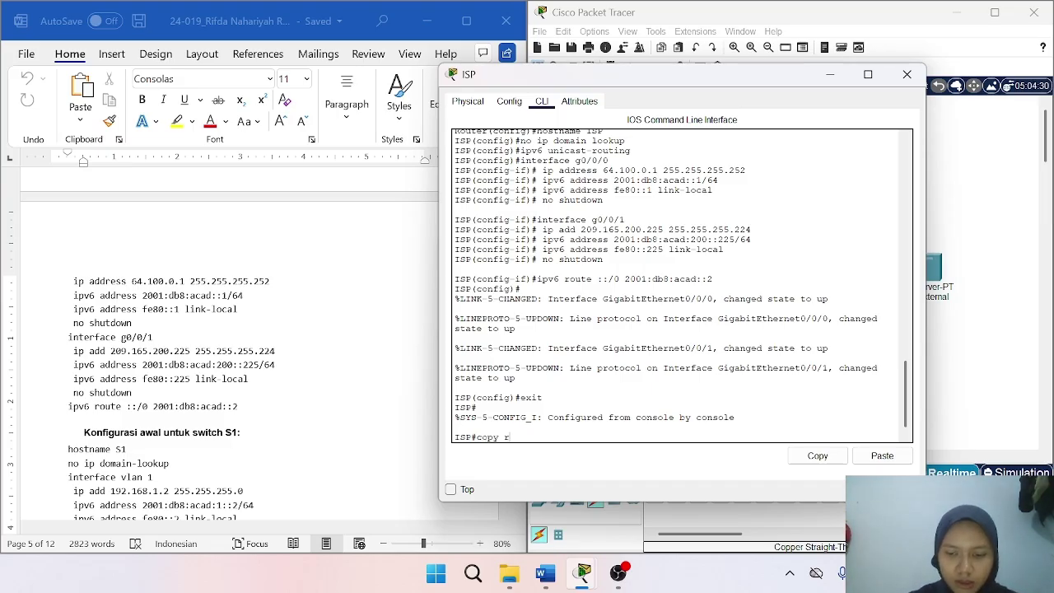
Save ISP's configuration with copy running-config startup-config and accept the default destination filename.
key(Tab)
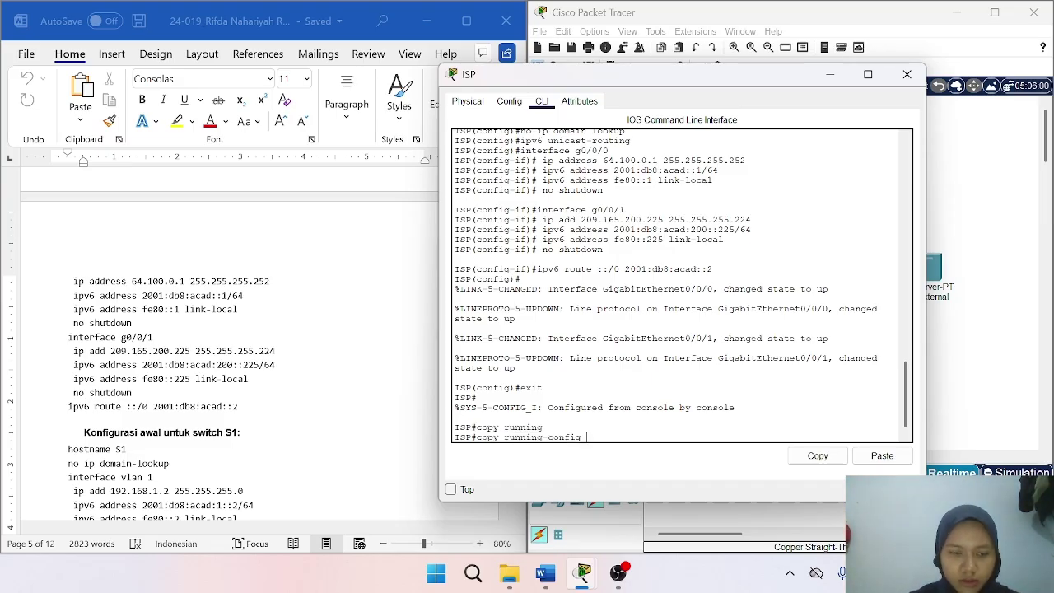
text(start)
key(Tab)
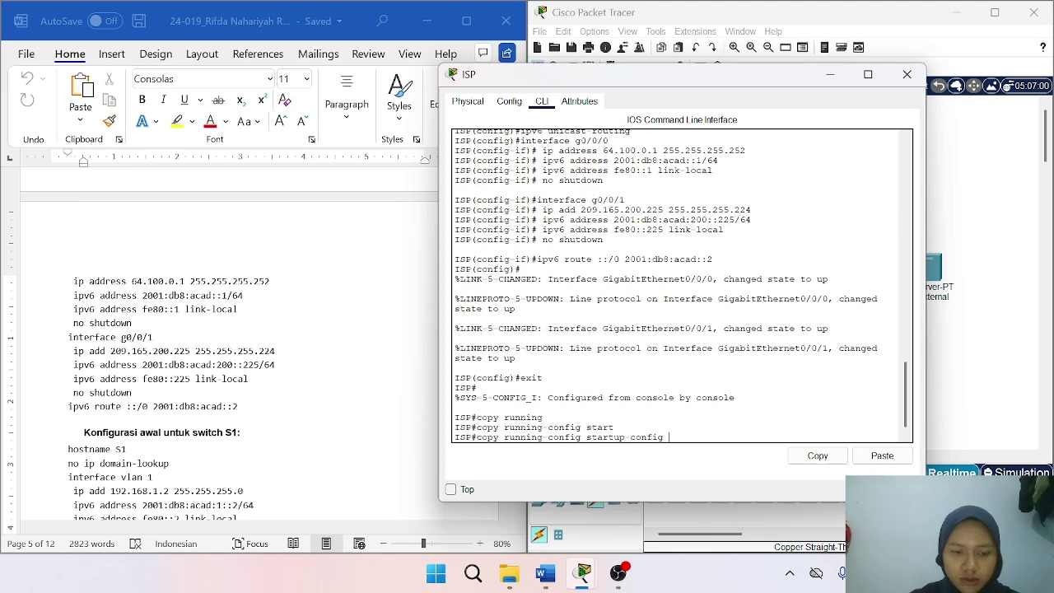
key(Return)
key(Return)
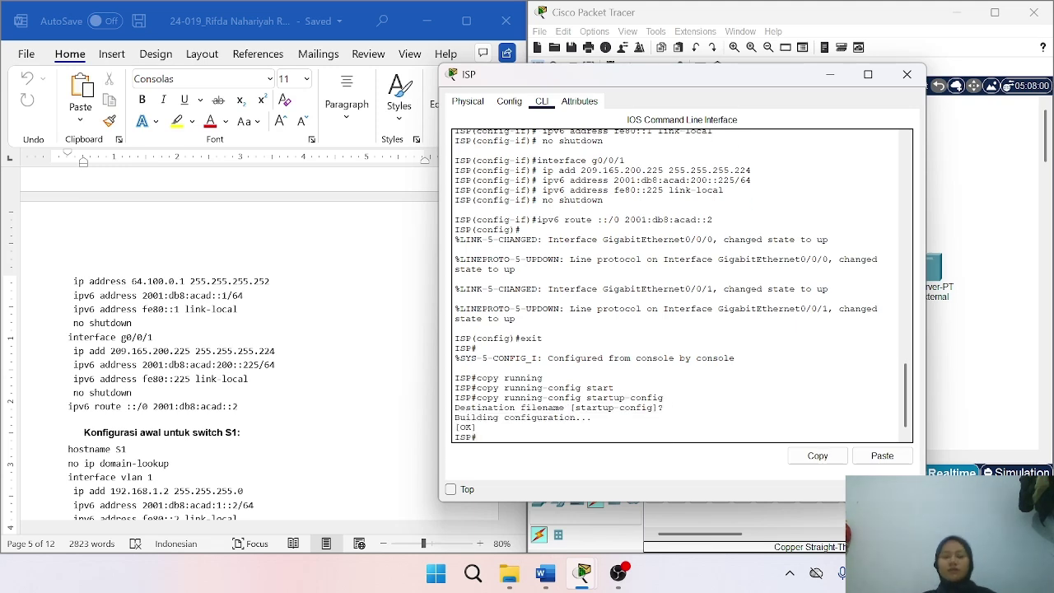
Close the ISP window and copy the initial configuration block for switch S1, from hostname S1 to end, in the Word lab document.
click(907, 74)
scroll(379, 399, down, 3)
scroll(115, 350, down, 1)
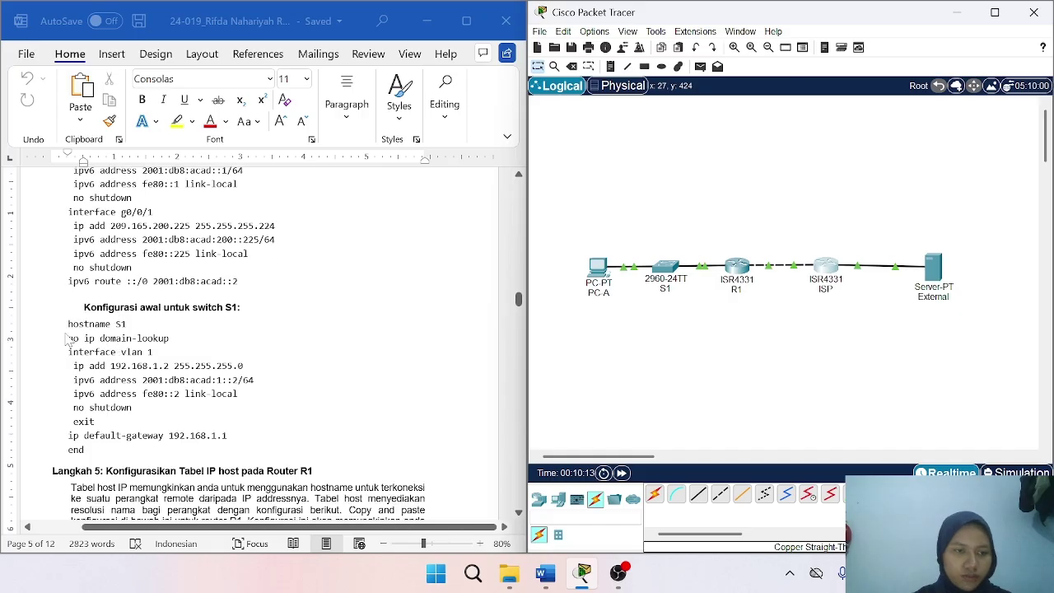
click(66, 324)
drag(68, 324, 140, 444)
key(ctrl+c)
click(140, 443)
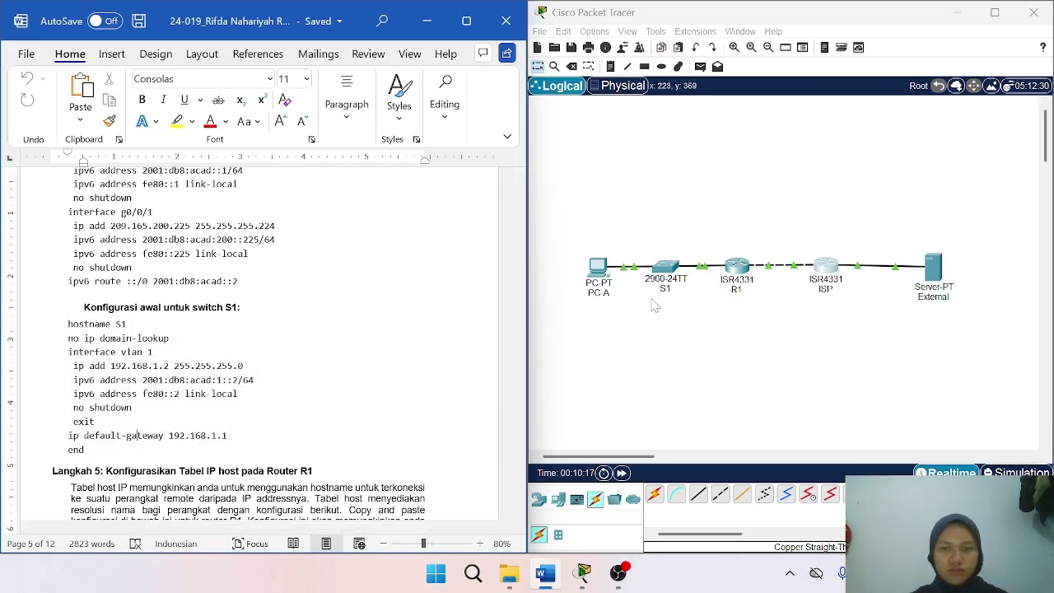
Open switch S1's command line in Packet Tracer and enter global configuration mode with enable and config t.
click(665, 268)
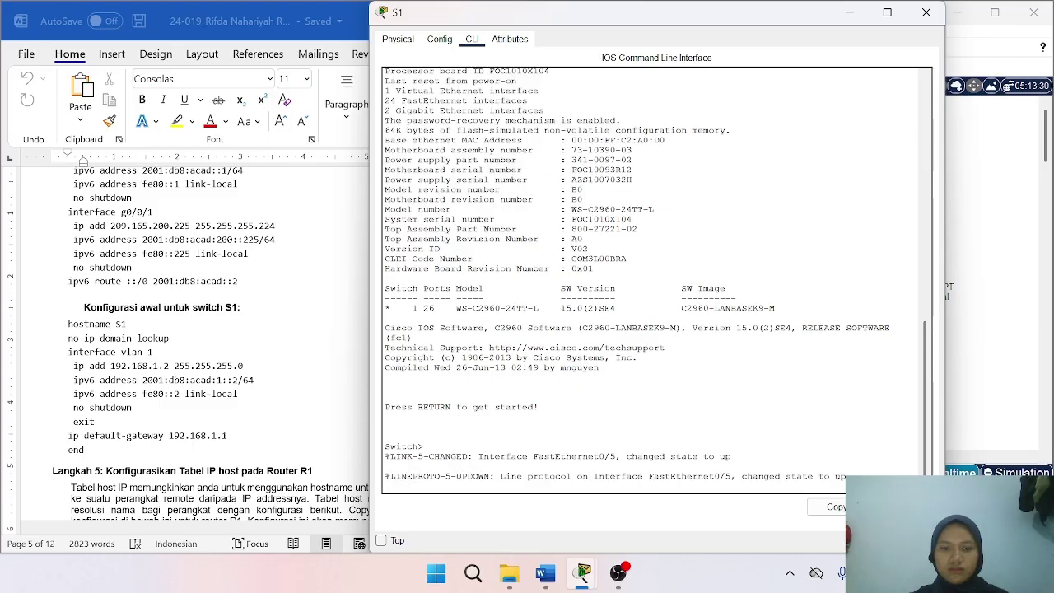
key(Return)
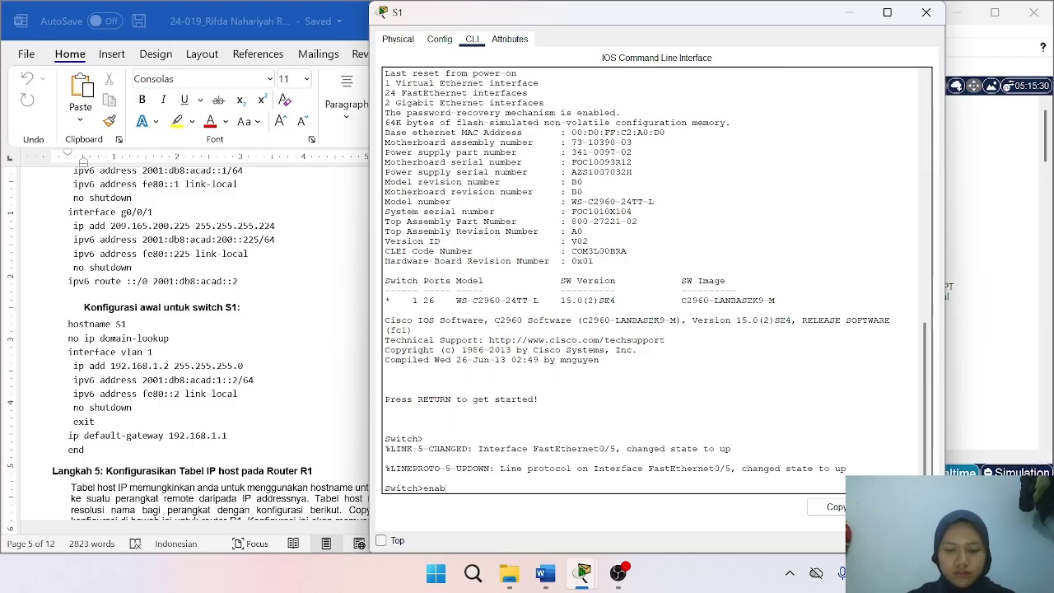
text(enable)
key(Return)
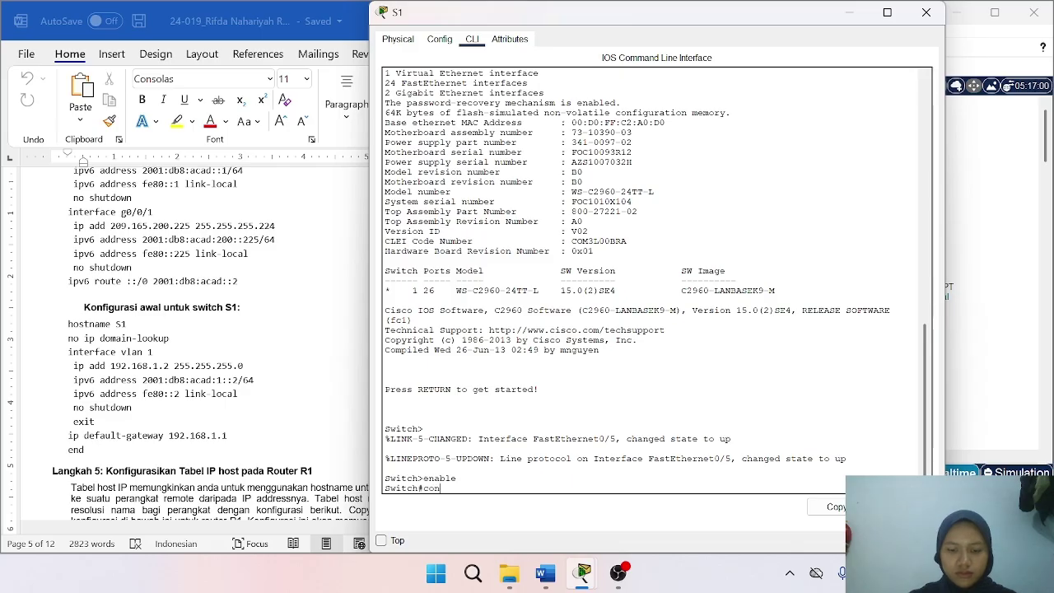
key(Return)
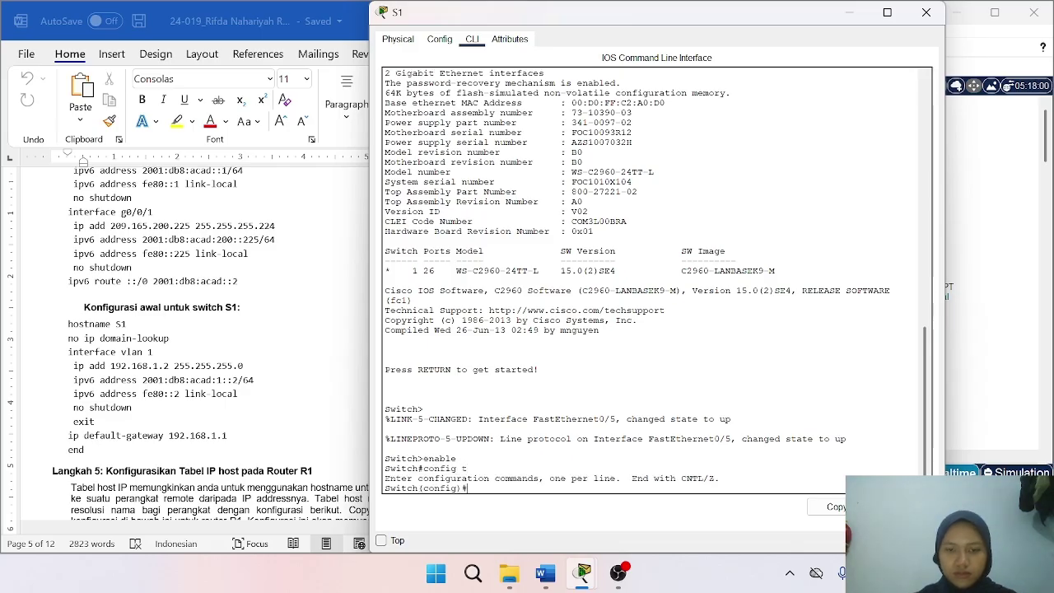
Paste the copied S1 configuration at the global configuration prompt and return to the privileged prompt.
right_click(679, 484)
click(715, 505)
key(Return)
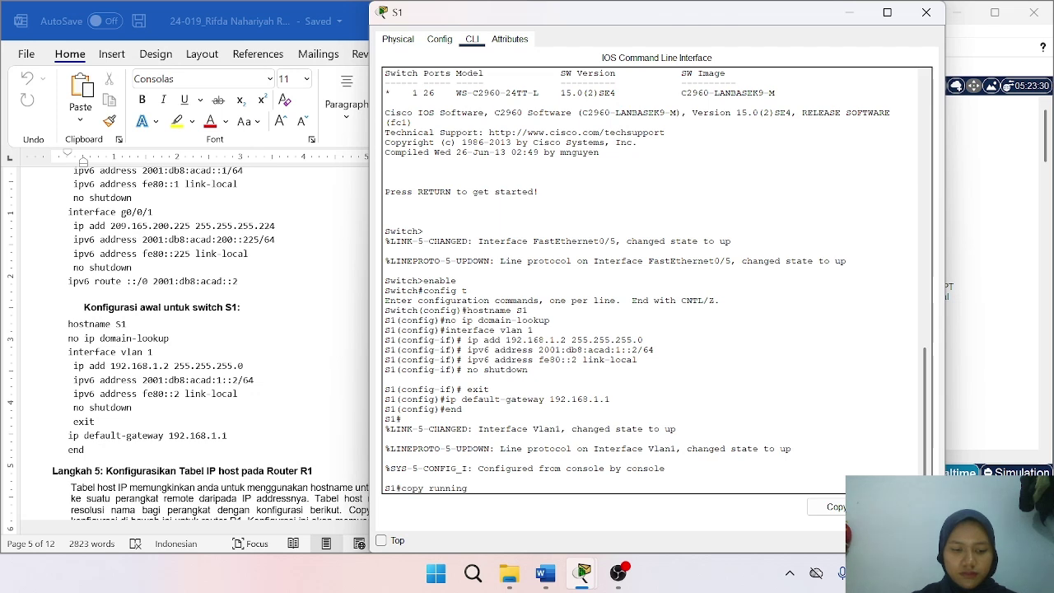
Save S1's configuration with copy running-config startup-config, accept the default destination filename and close the S1 window.
text(copy running)
key(Tab)
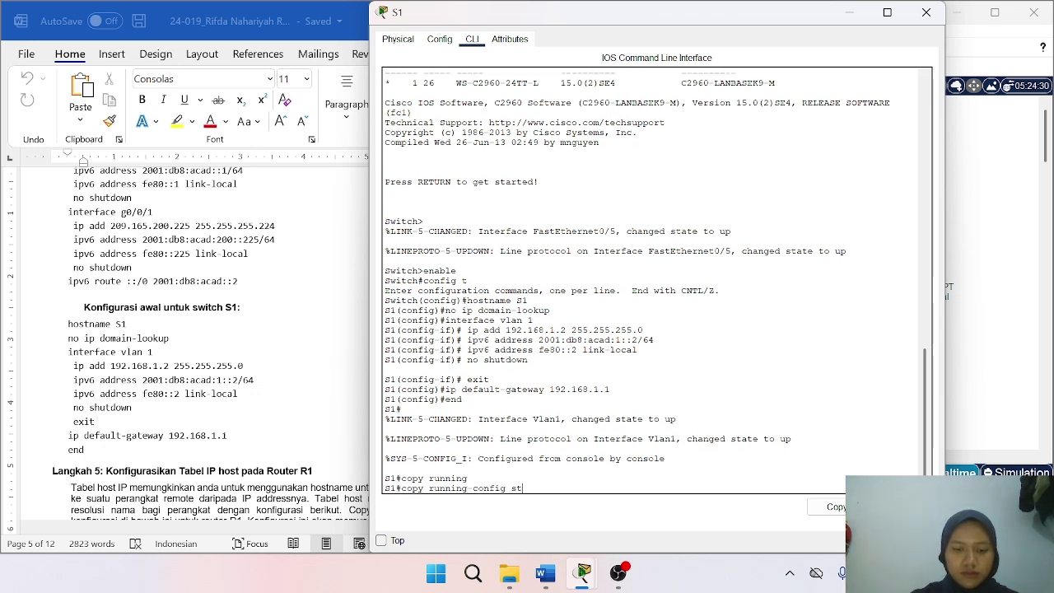
text(start)
key(Tab)
key(Return)
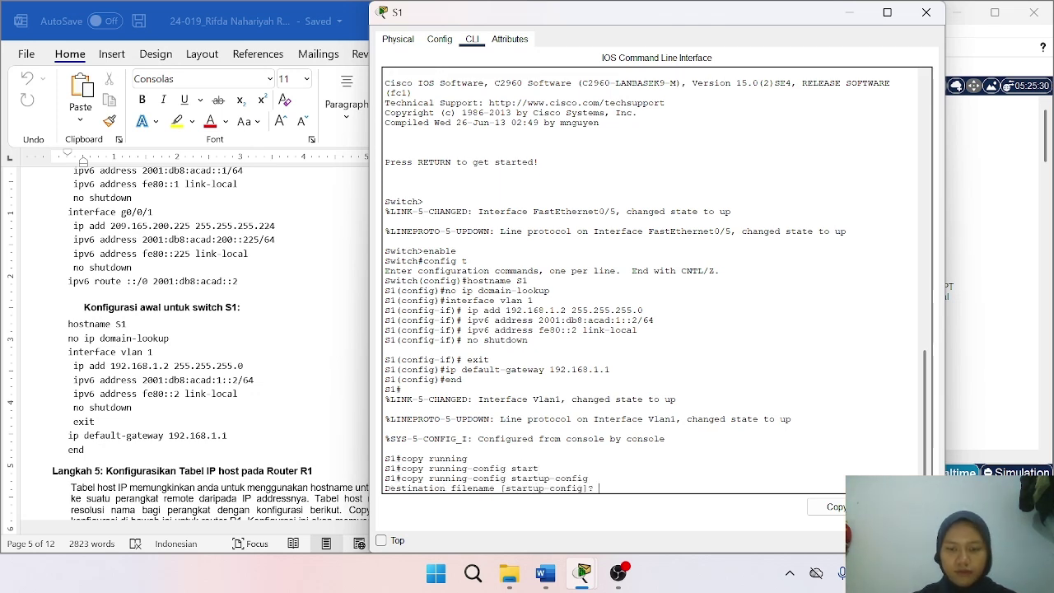
key(Return)
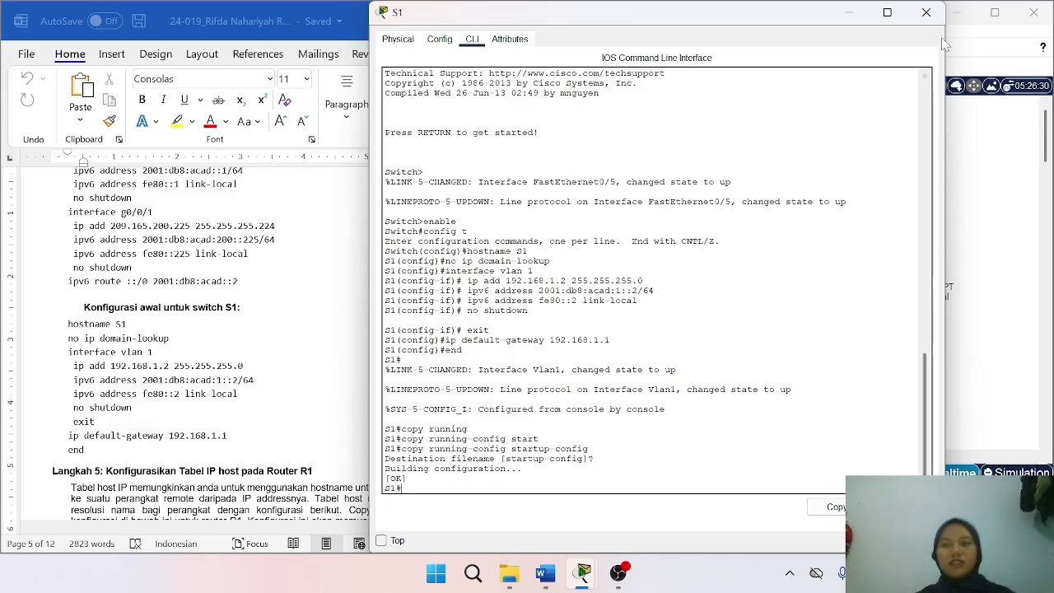
click(927, 12)
Copy the ip host commands, from Externalv4 209.165.200.226 through end, under Langkah 5 in the Word document.
scroll(403, 363, down, 6)
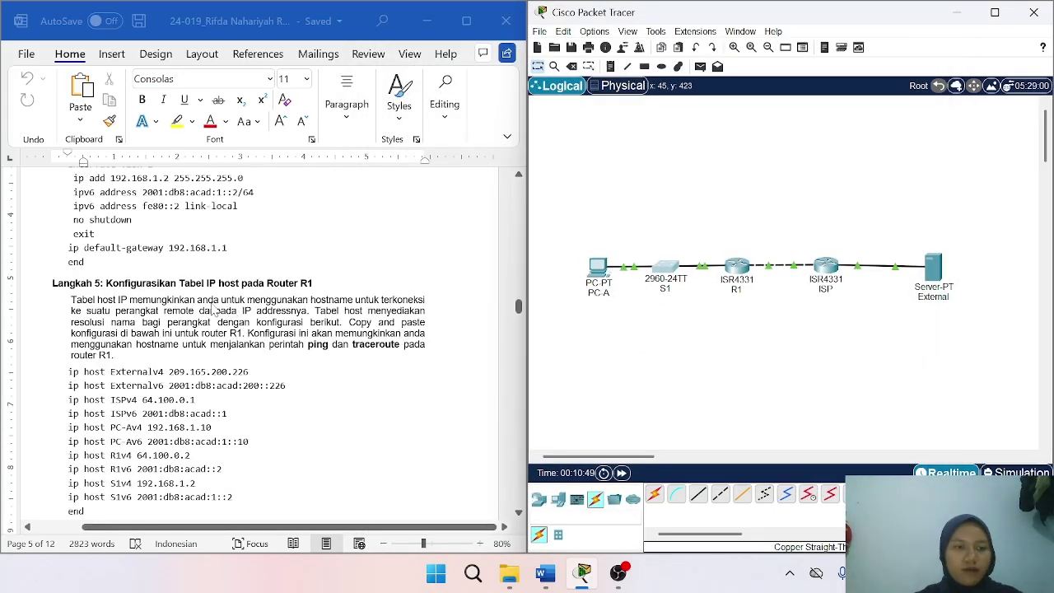
scroll(298, 311, down, 2)
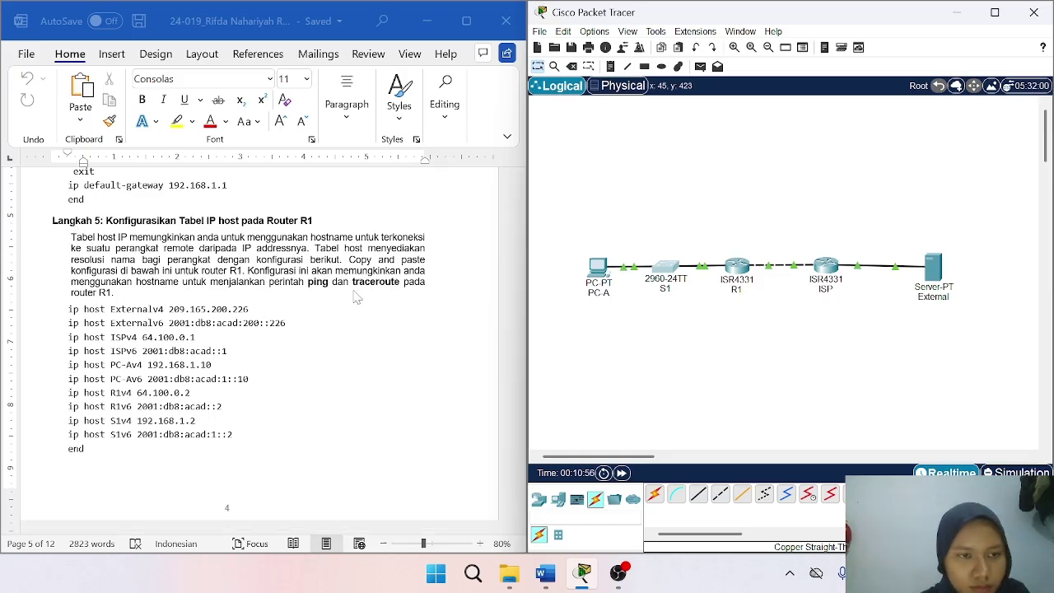
scroll(356, 298, down, 1)
scroll(115, 330, down, 4)
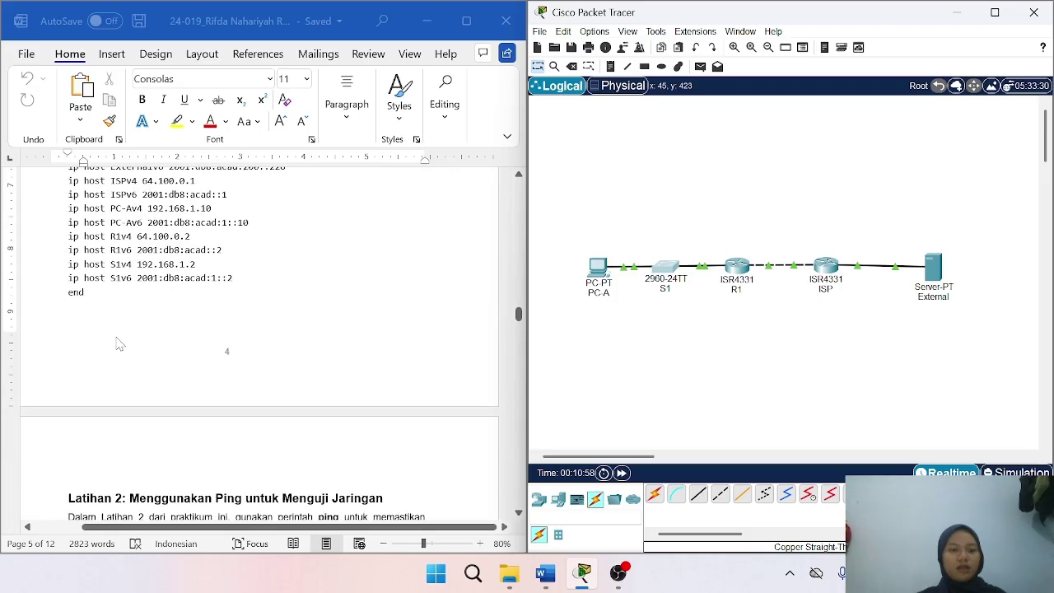
scroll(118, 343, up, 3)
click(68, 246)
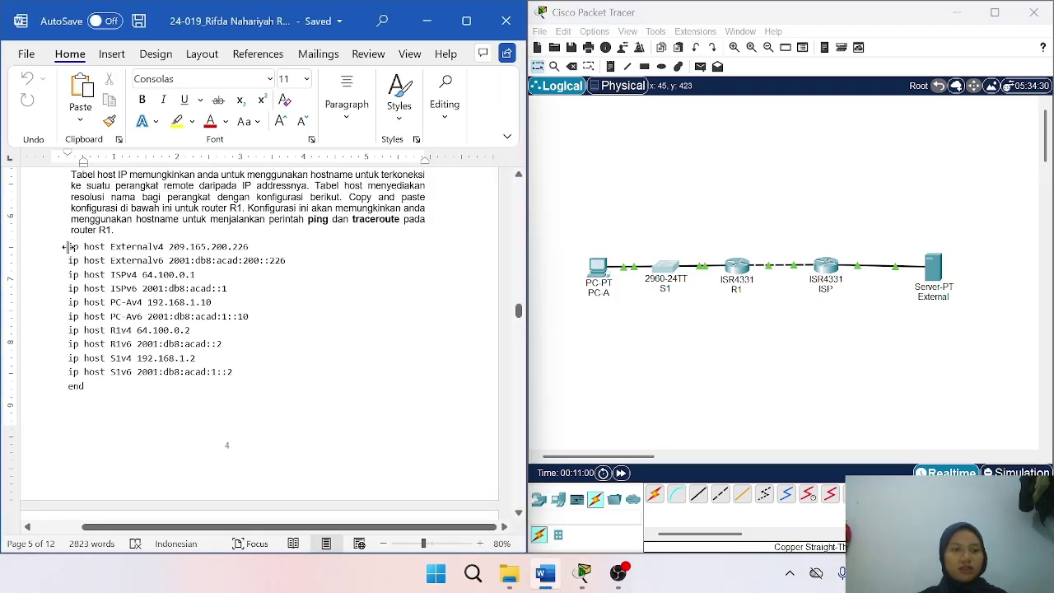
drag(68, 246, 86, 386)
key(ctrl+c)
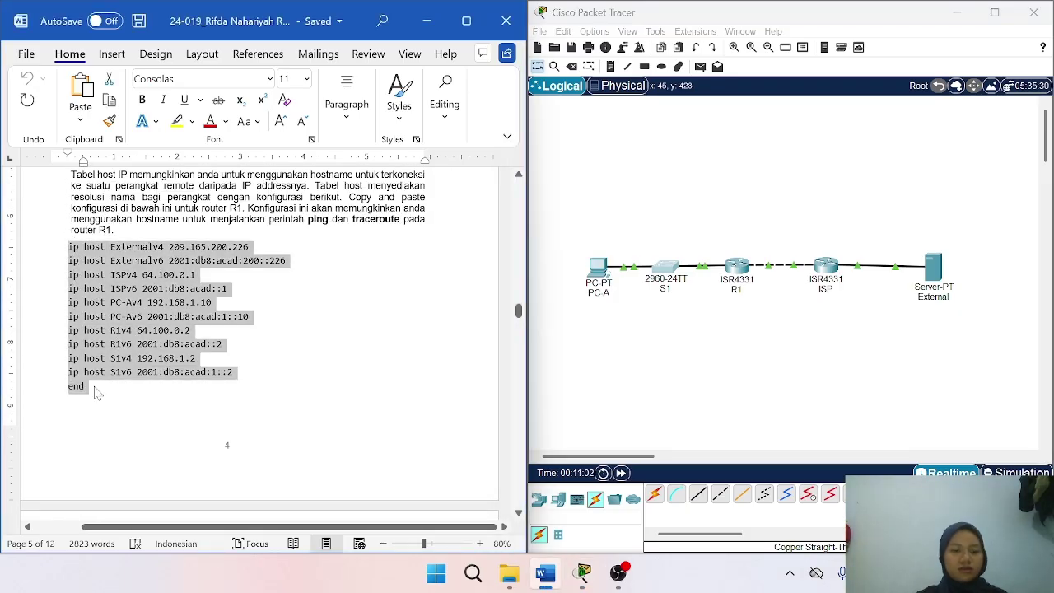
click(137, 358)
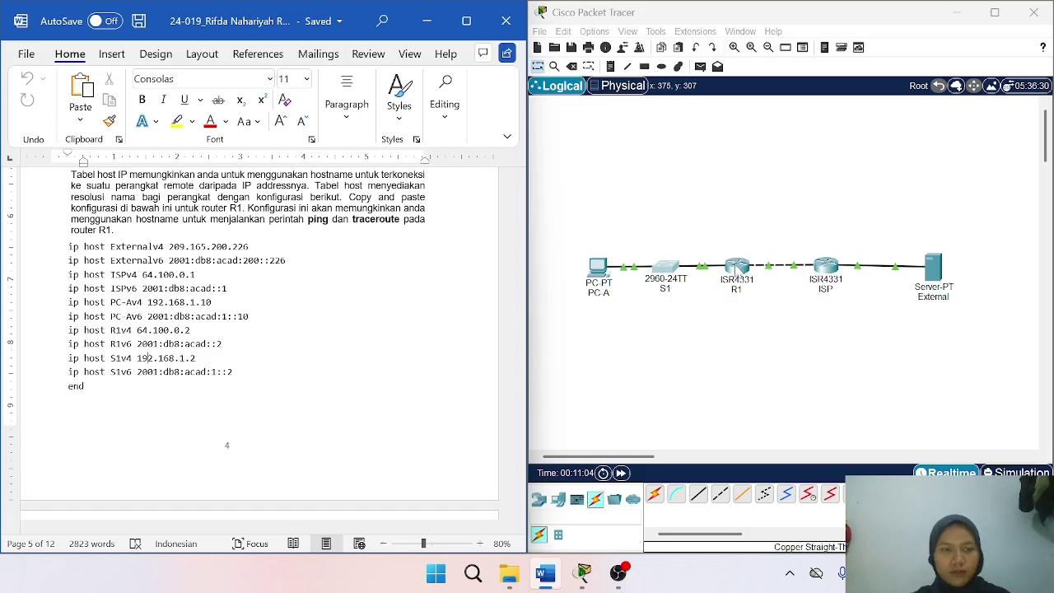
Open router R1's command line, enter global configuration mode with config t and paste the copied IP host table.
click(736, 276)
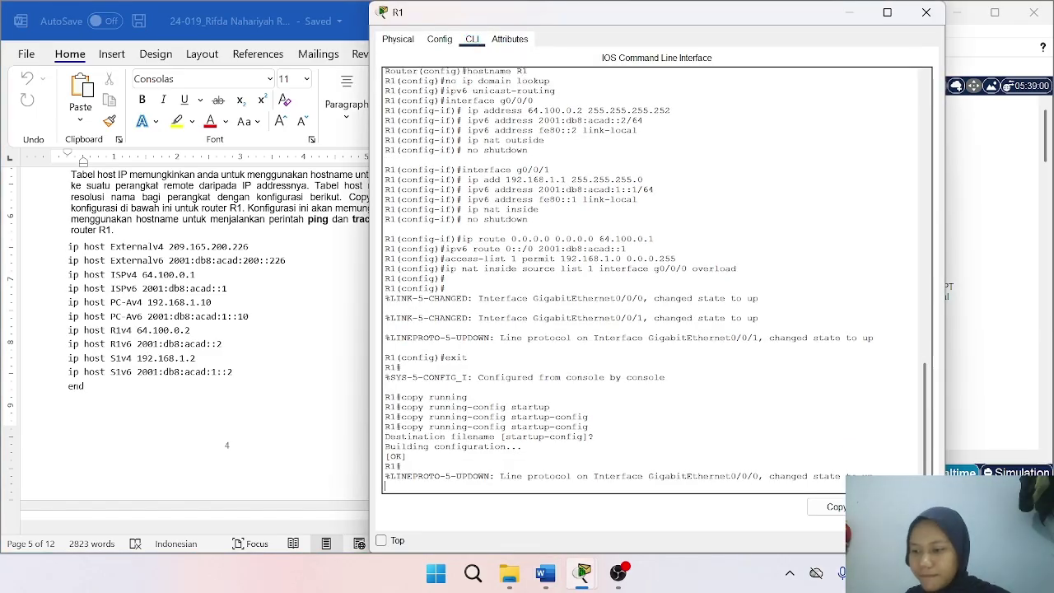
key(Return)
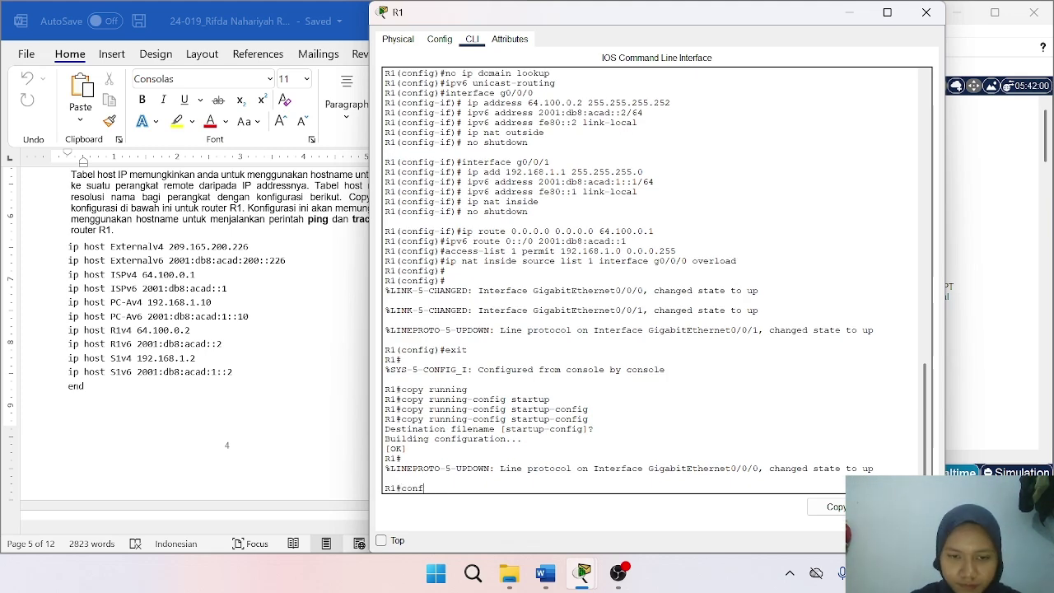
key(Return)
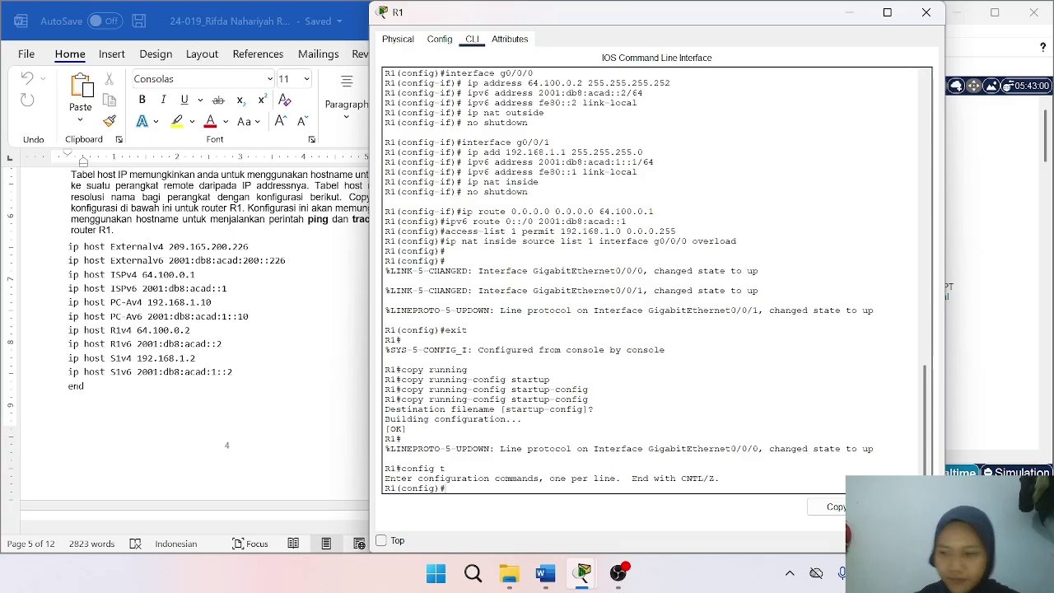
right_click(527, 486)
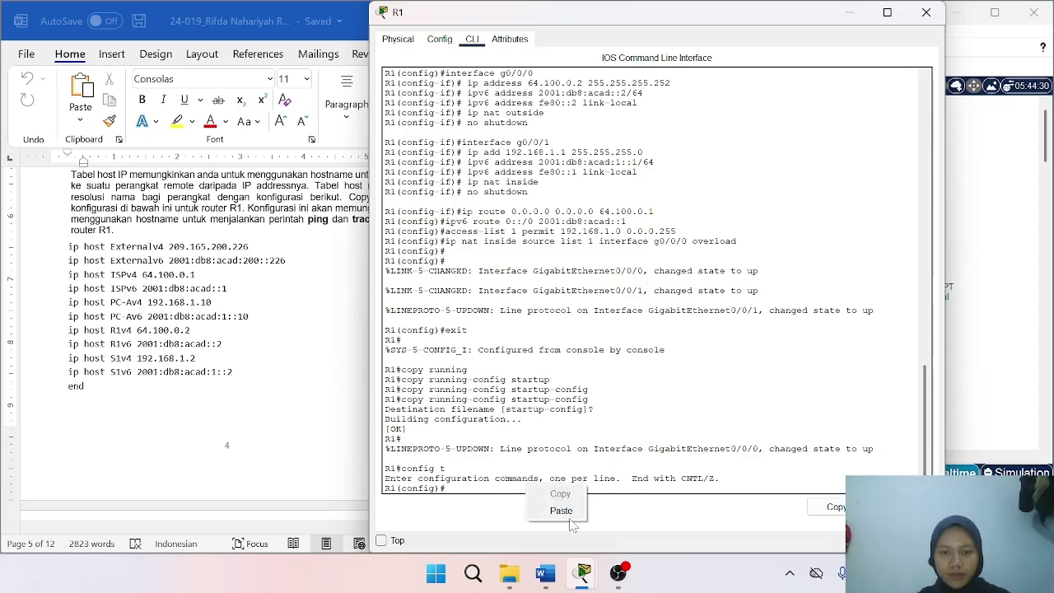
click(560, 506)
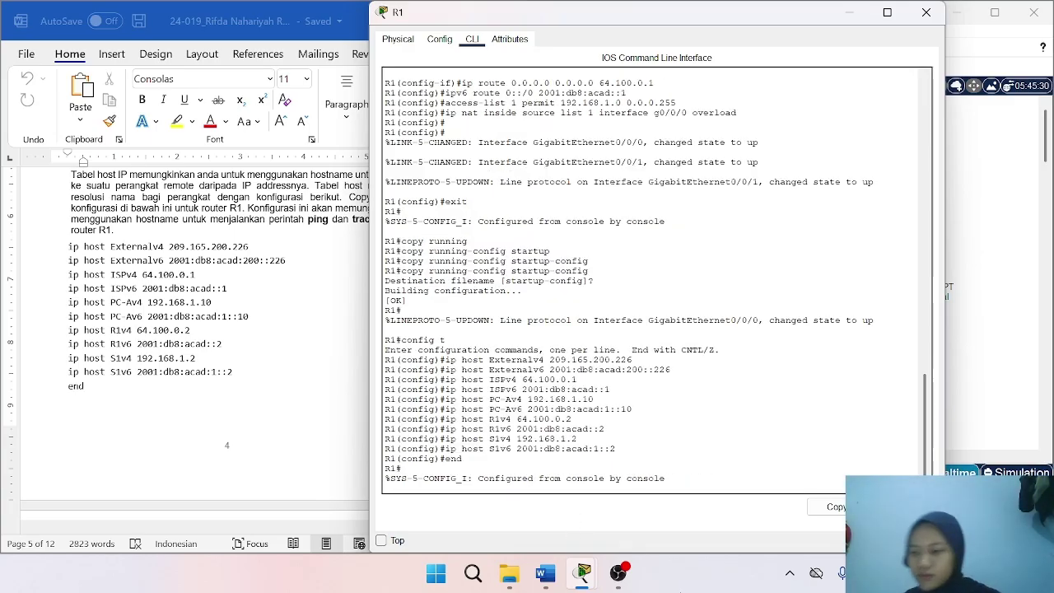
key(Return)
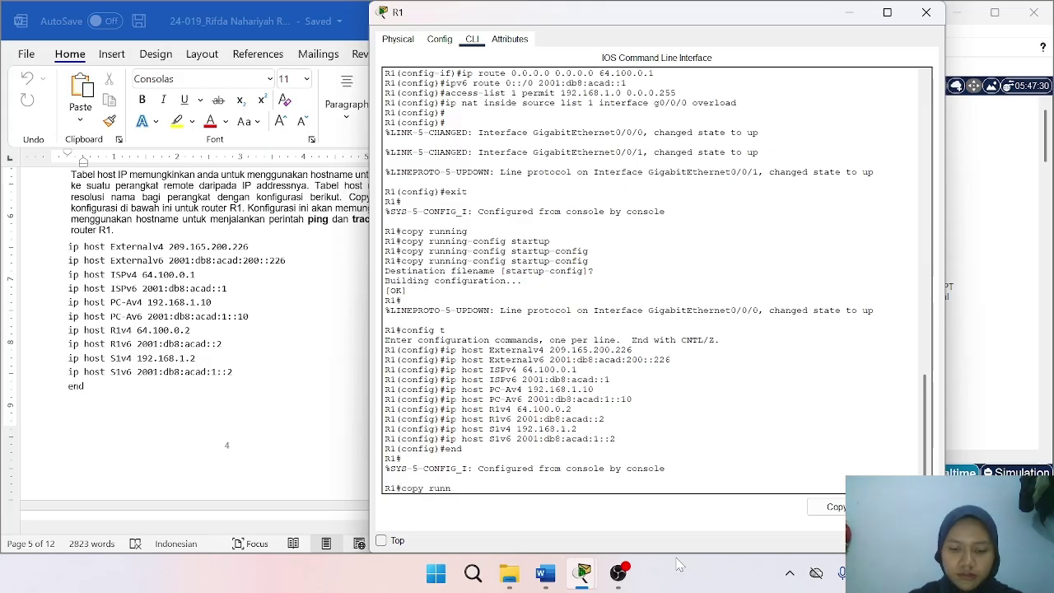
Save R1's configuration with copy running-config startup-config, accept the default destination filename and close the R1 window.
text(copy running)
key(Tab)
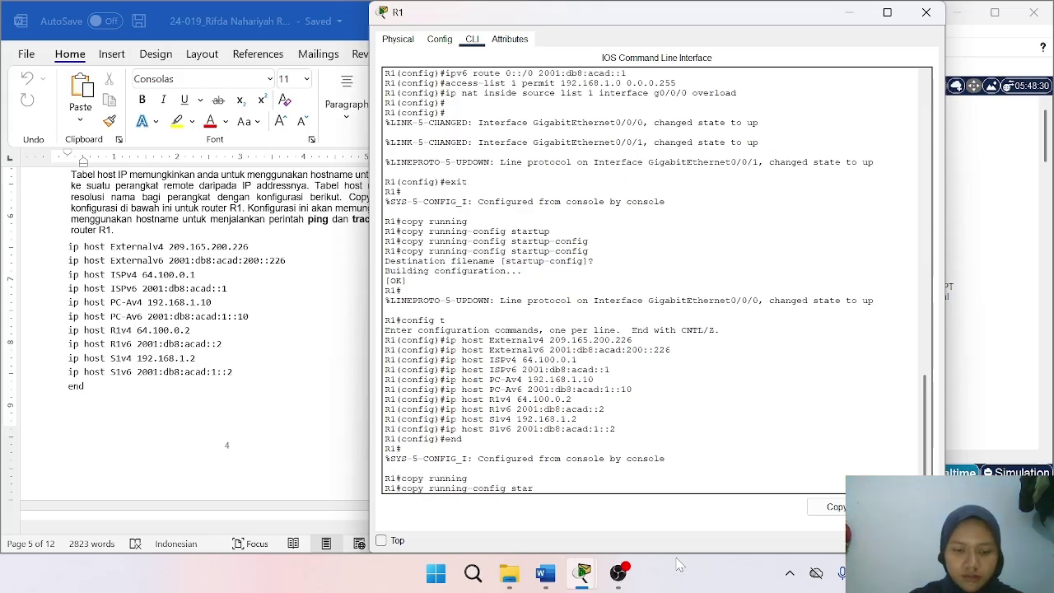
text(start)
key(Tab)
key(Return)
key(Return)
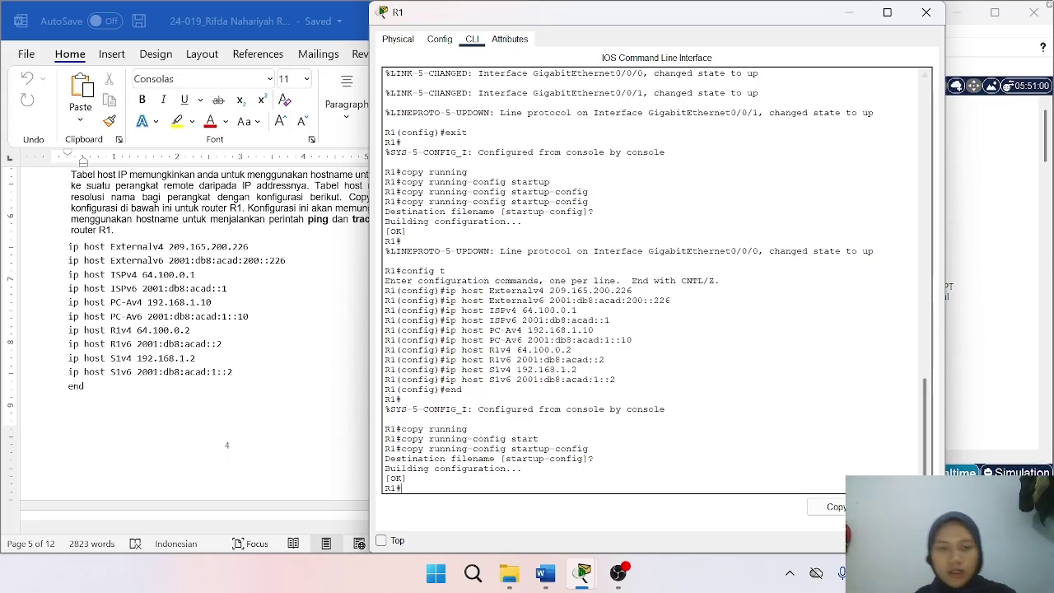
click(927, 12)
Find Langkah 1 of Latihan 2 in the document, open PC-A's Command Prompt, and shrink and move its window clear of the instructions.
scroll(284, 397, down, 5)
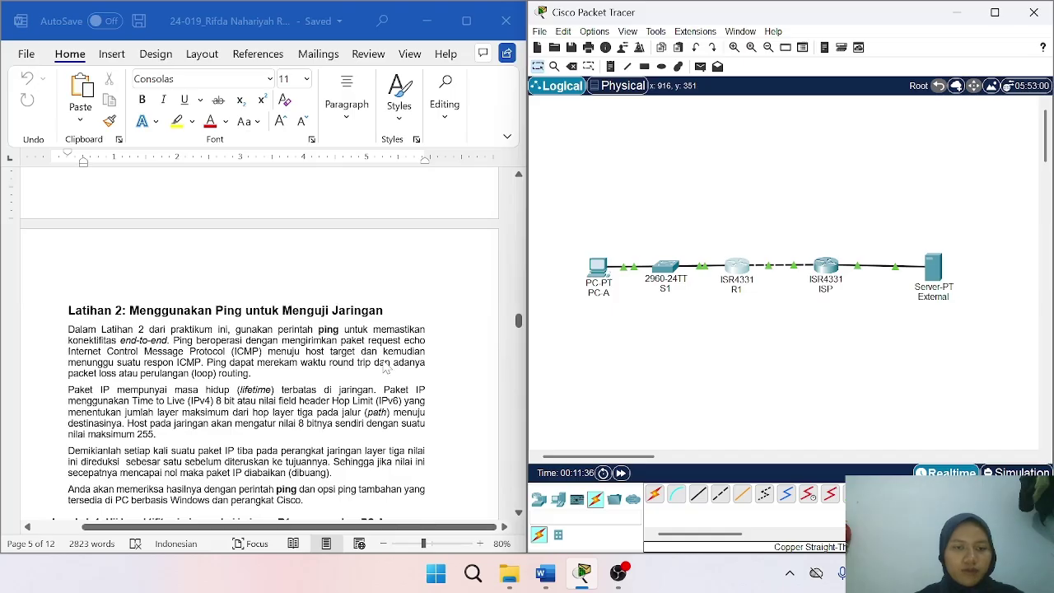
scroll(384, 368, down, 4)
scroll(383, 368, down, 1)
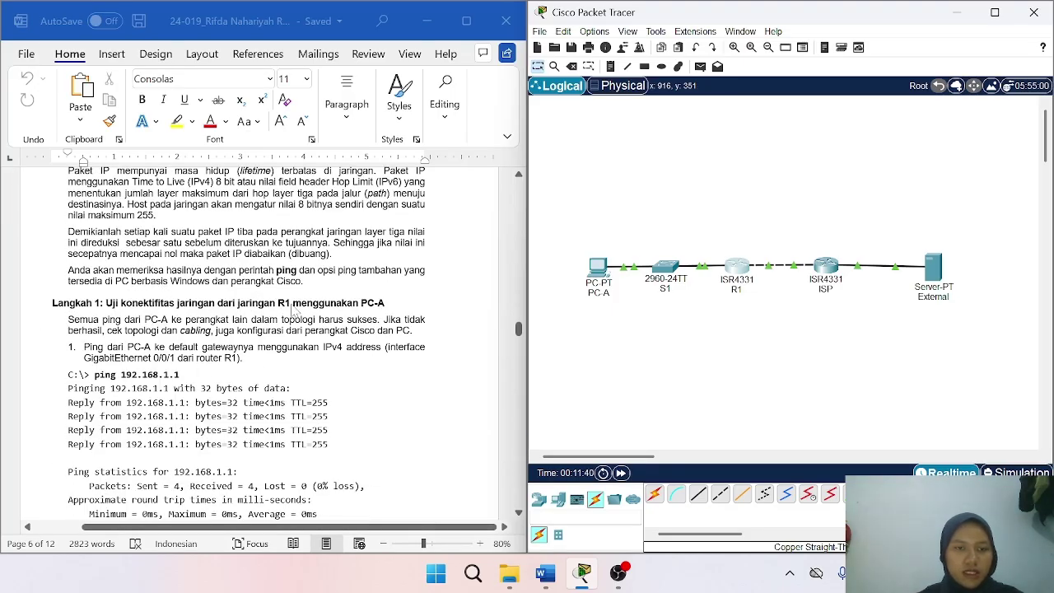
scroll(295, 312, down, 1)
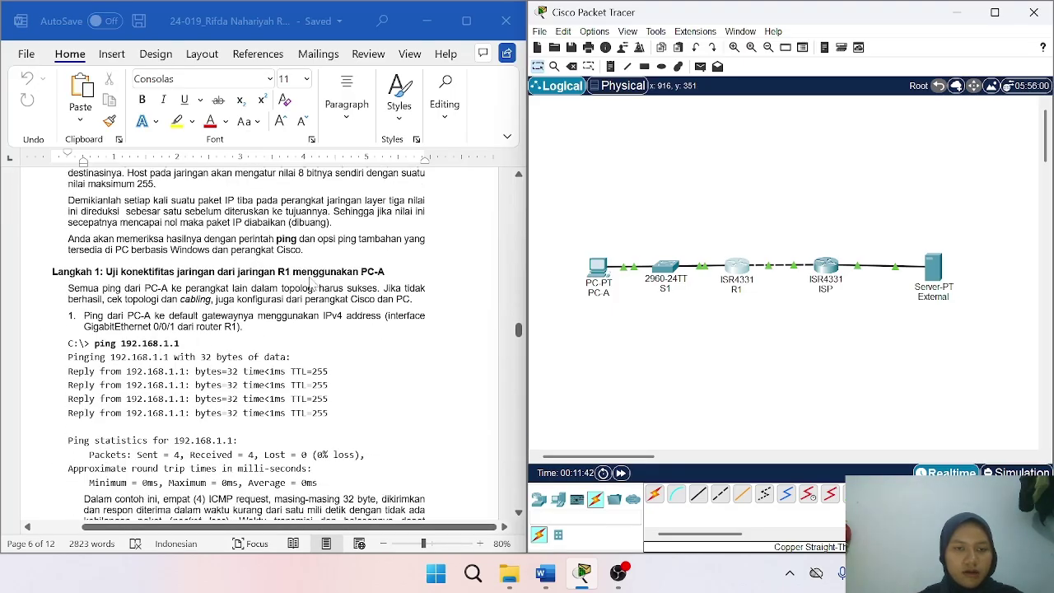
click(597, 267)
click(767, 194)
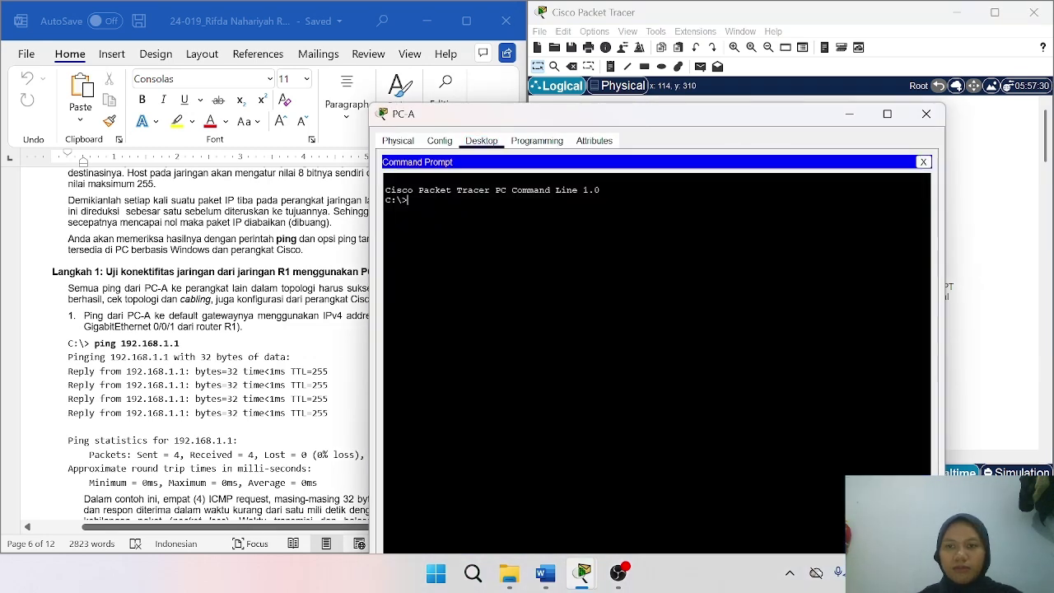
drag(370, 106, 570, 106)
drag(664, 115, 660, 57)
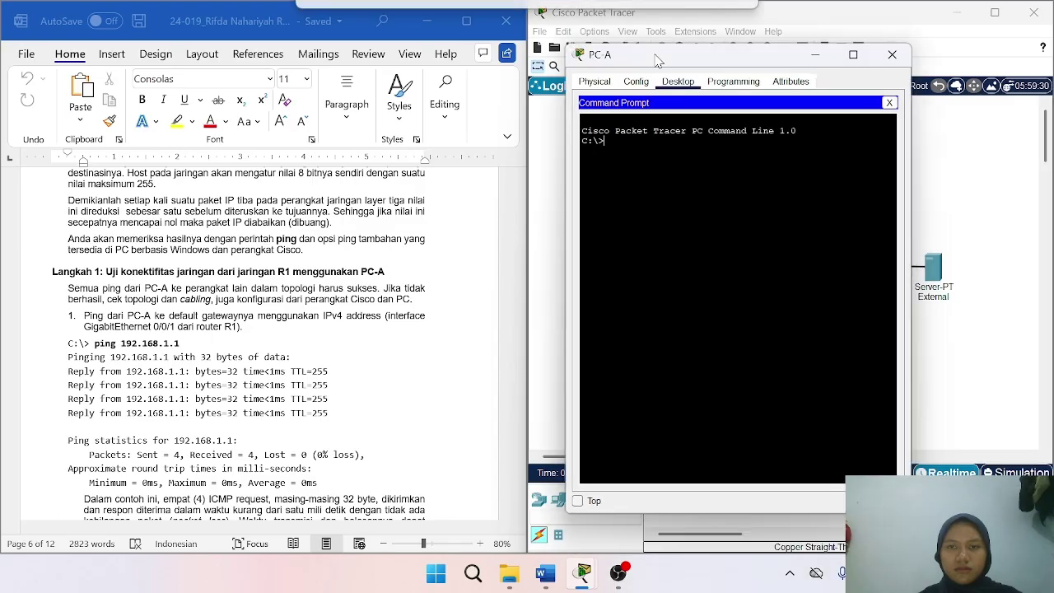
Copy the command ping 192.168.1.1 from the lab document and run it in PC-A's Command Prompt.
click(186, 349)
drag(186, 349, 97, 349)
key(ctrl+c)
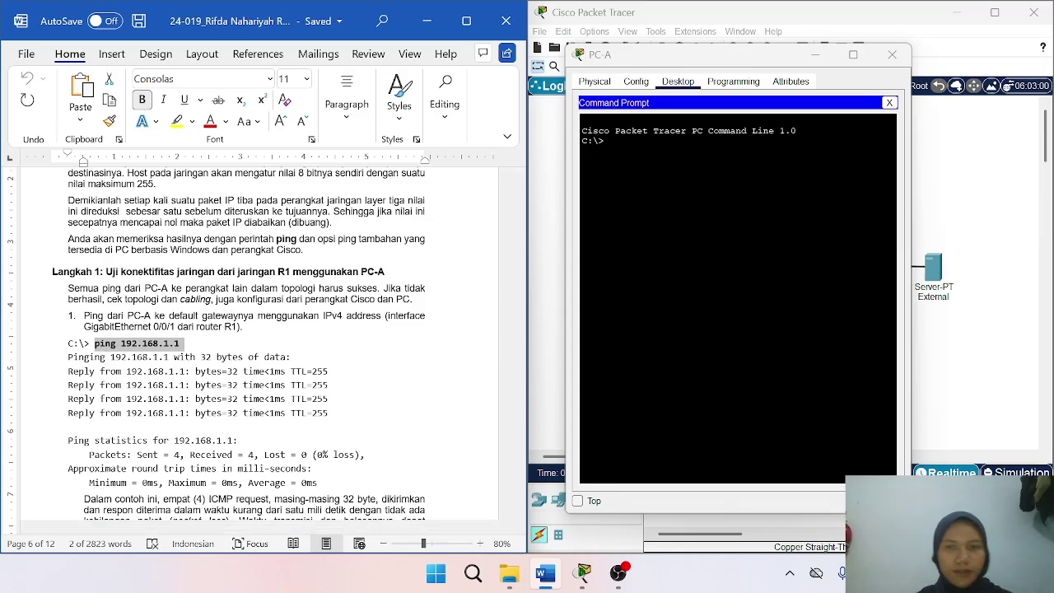
click(659, 165)
right_click(618, 149)
click(643, 176)
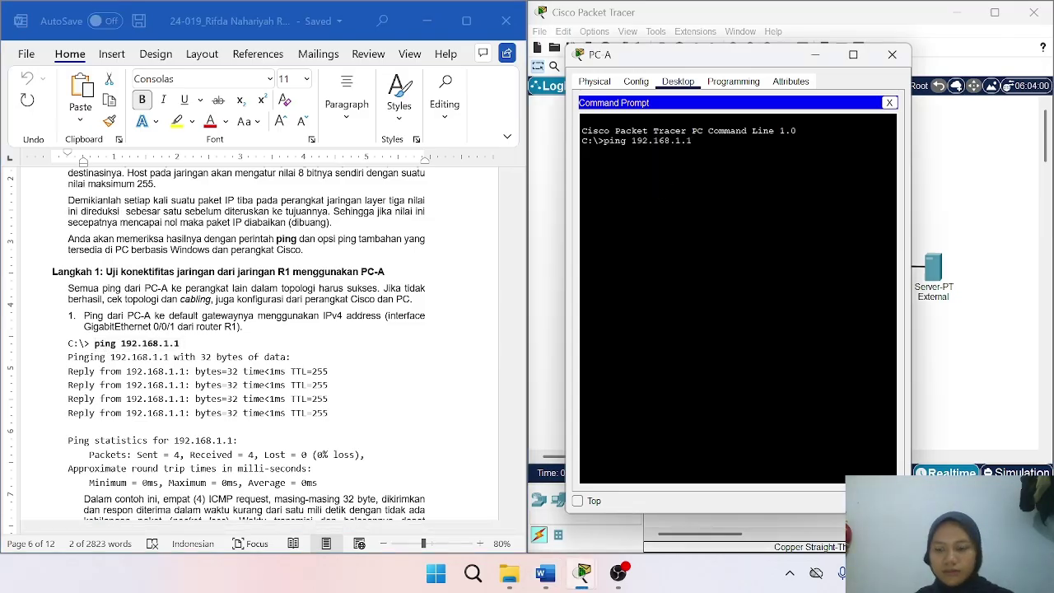
key(Return)
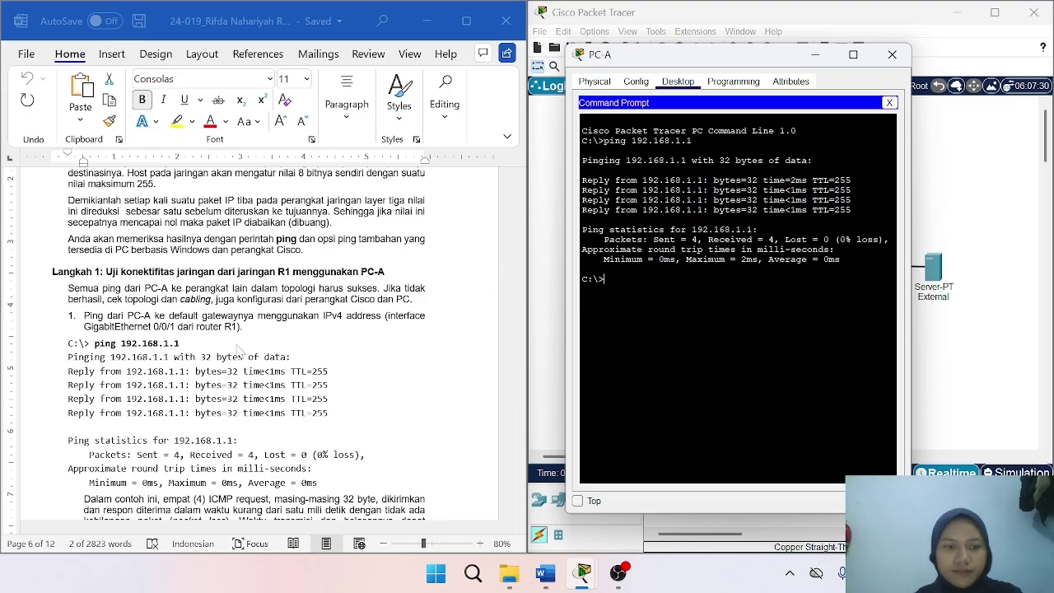
Read the lab instructions from the IPv4 ping example through the IPv6 gateway ping to the destination table for PC-A.
scroll(239, 346, down, 4)
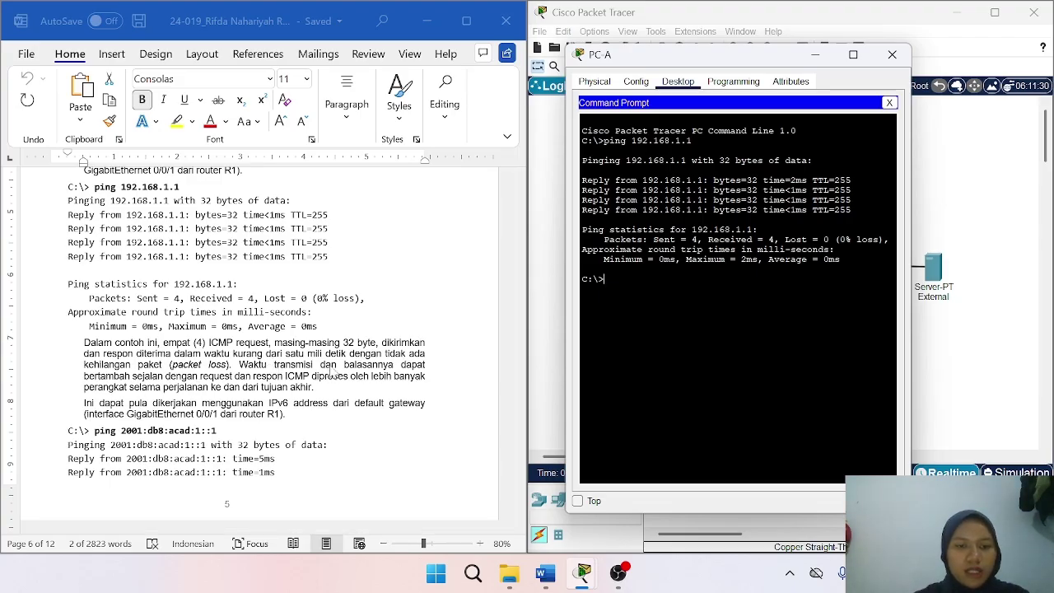
scroll(265, 371, down, 3)
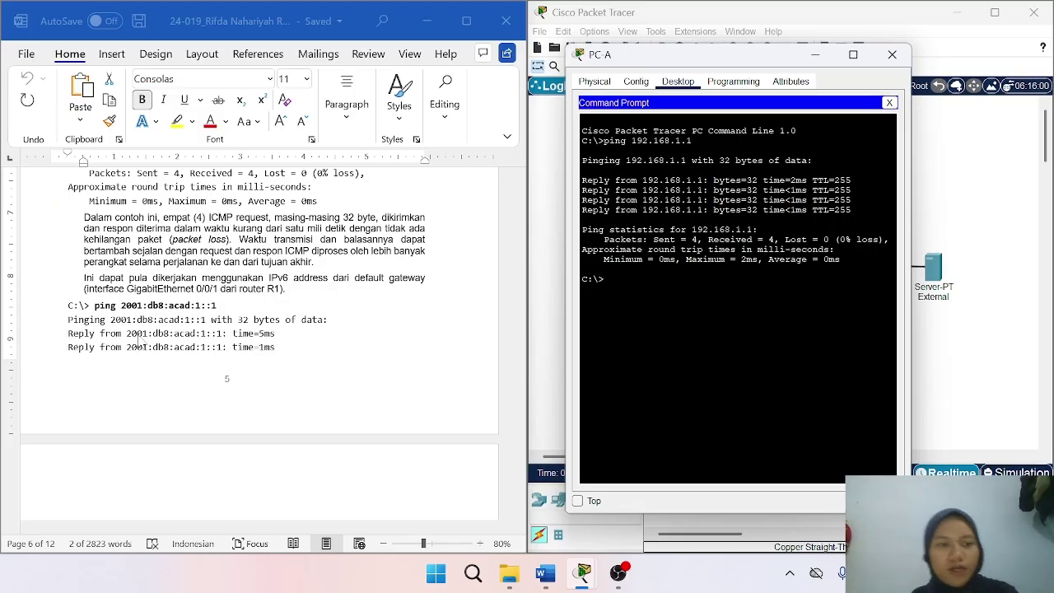
scroll(226, 334, down, 4)
scroll(227, 336, down, 3)
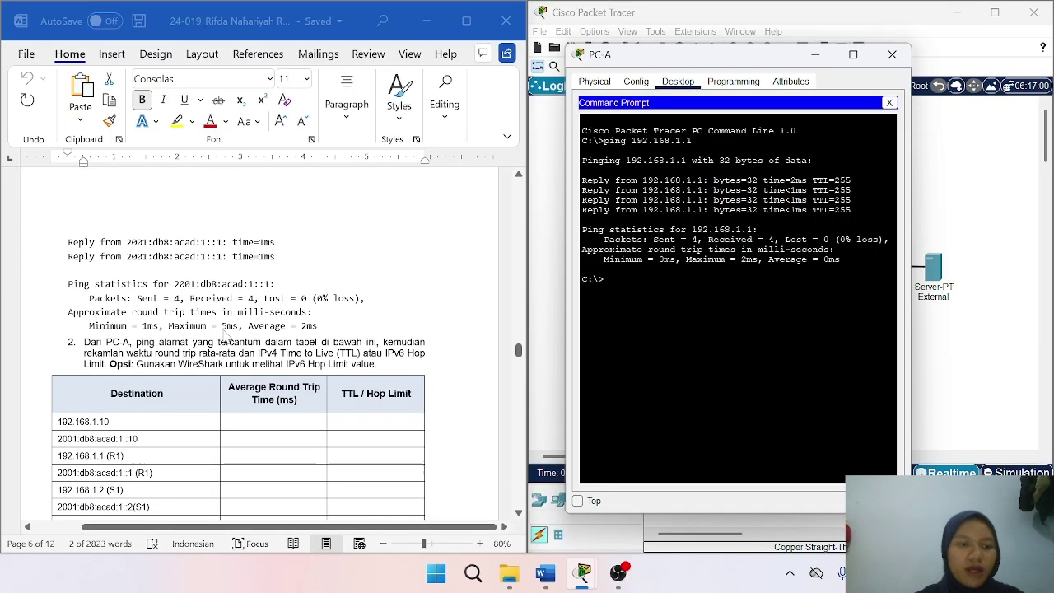
Copy 192.168.1.10 from the destination table and ping it from PC-A's Command Prompt.
scroll(130, 358, down, 3)
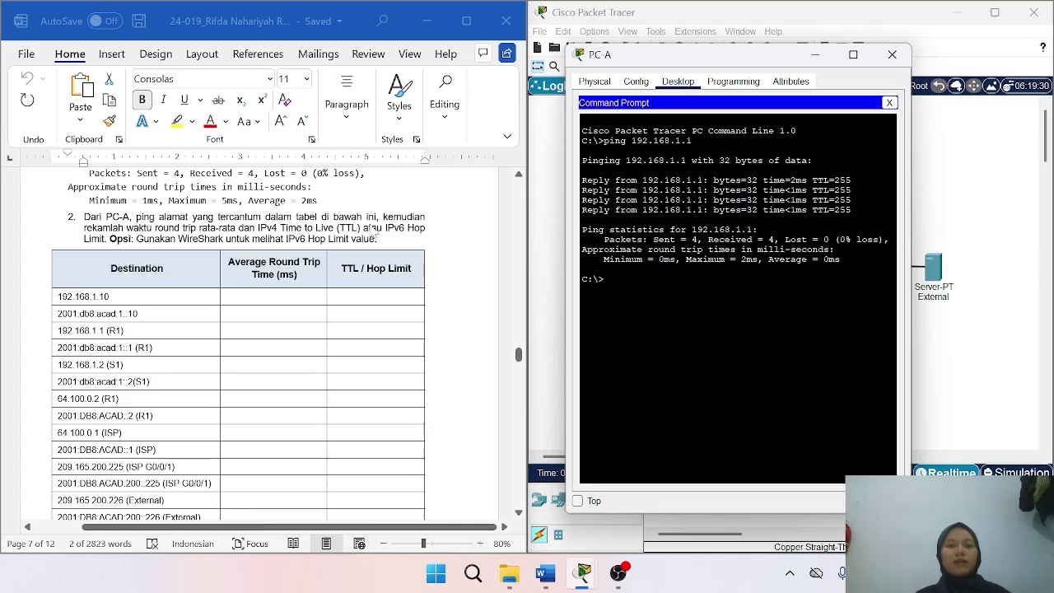
scroll(404, 224, down, 1)
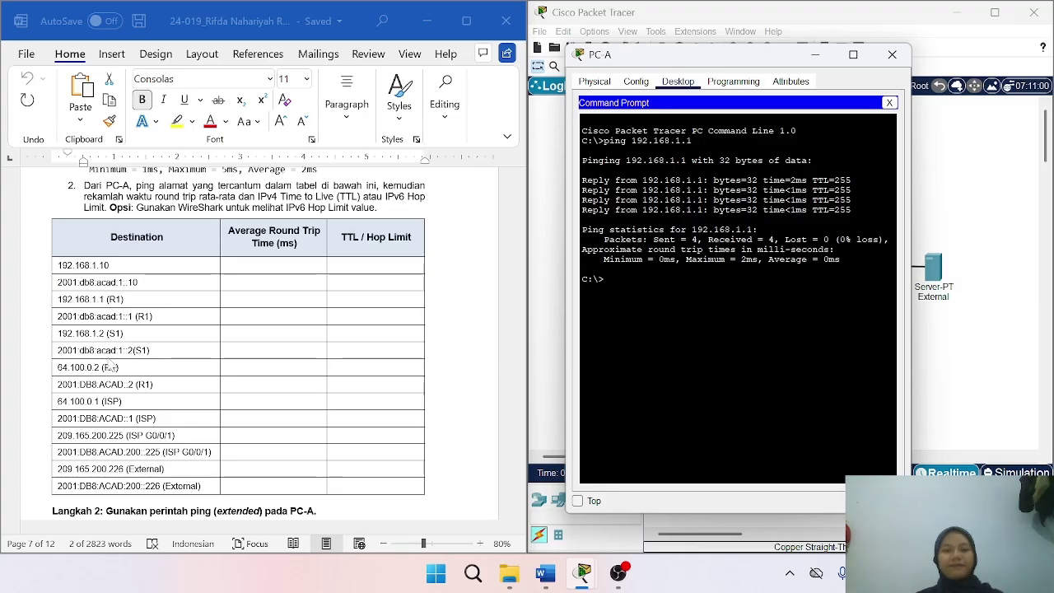
text(p)
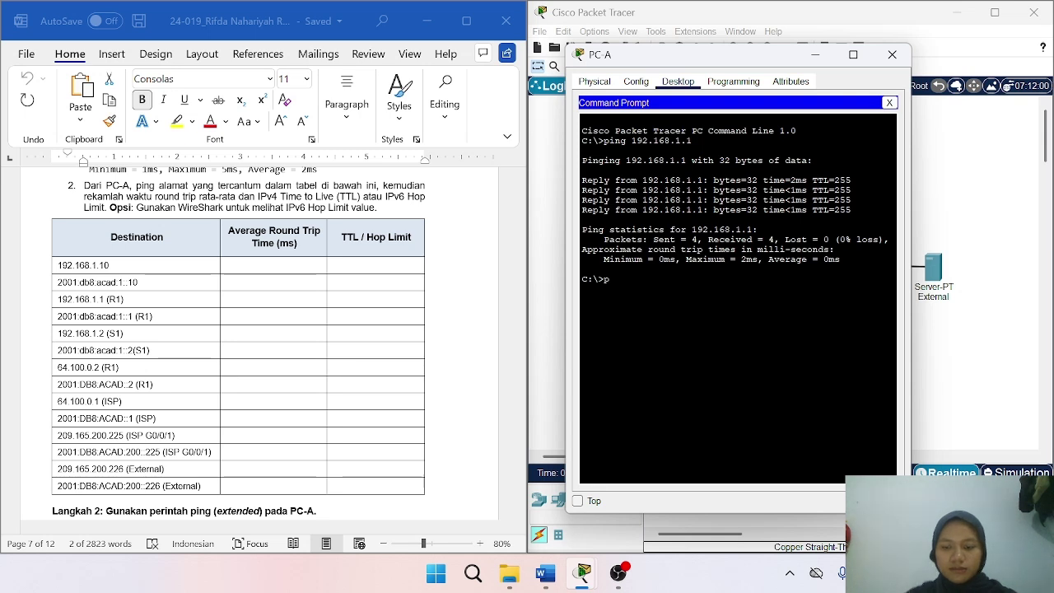
drag(109, 265, 58, 265)
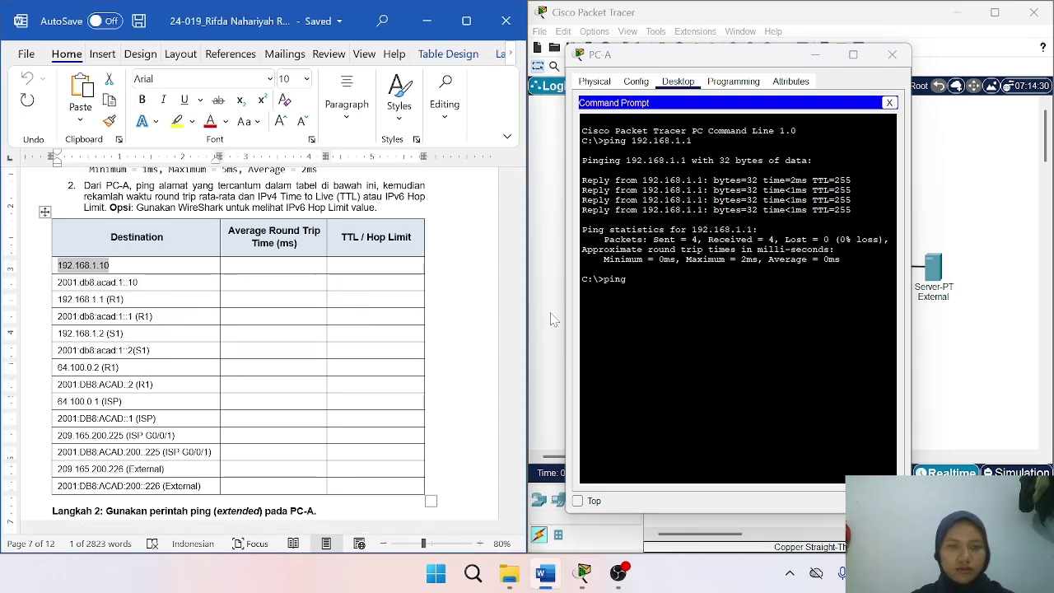
key(alt+Tab)
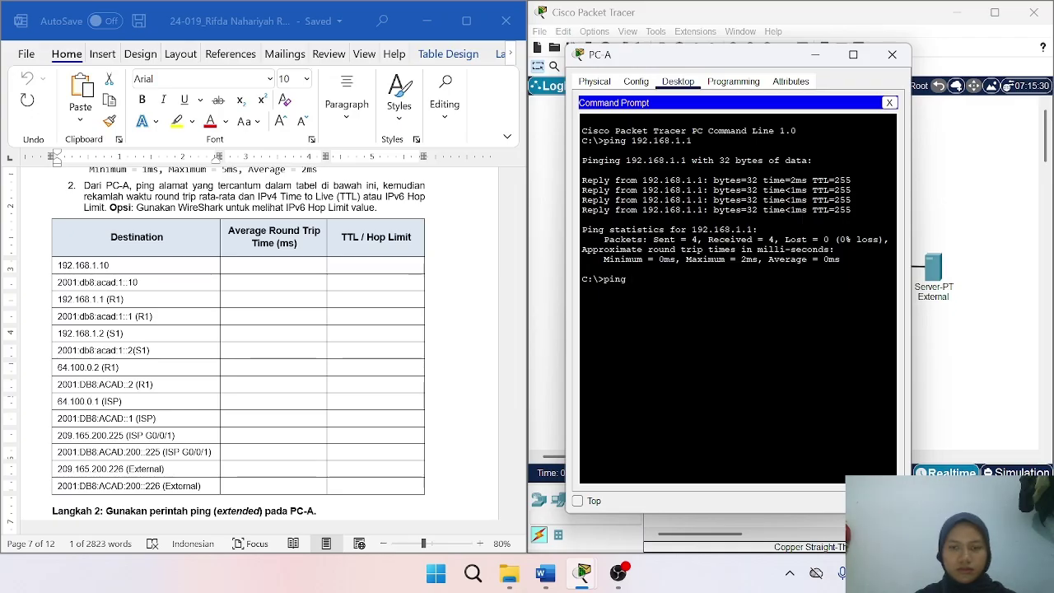
right_click(661, 285)
click(697, 306)
key(Return)
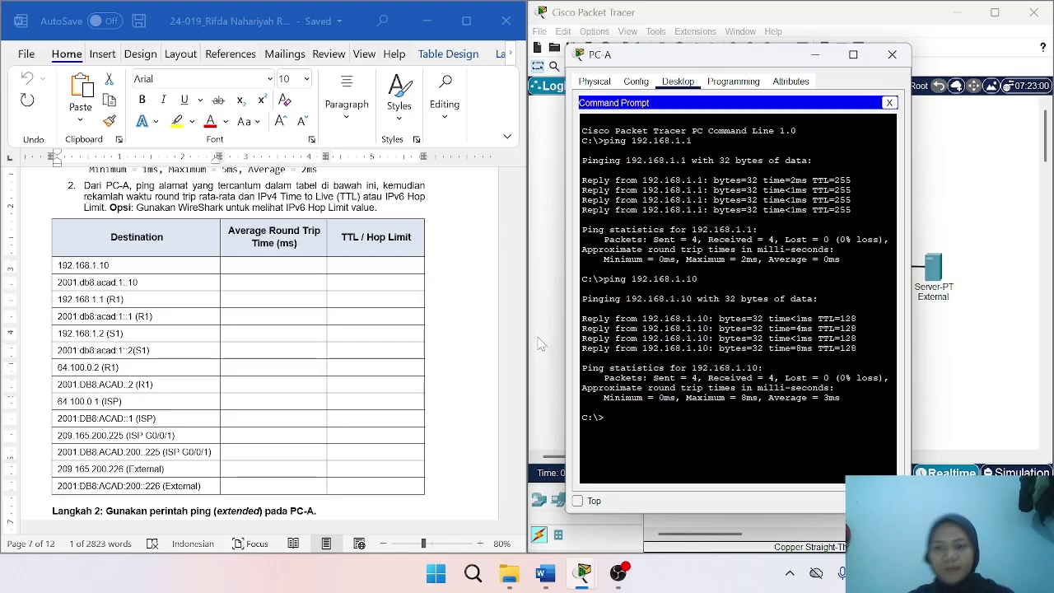
Run ping 192.168.1.10 a second time in PC-A's Command Prompt by reusing the earlier command text.
click(299, 266)
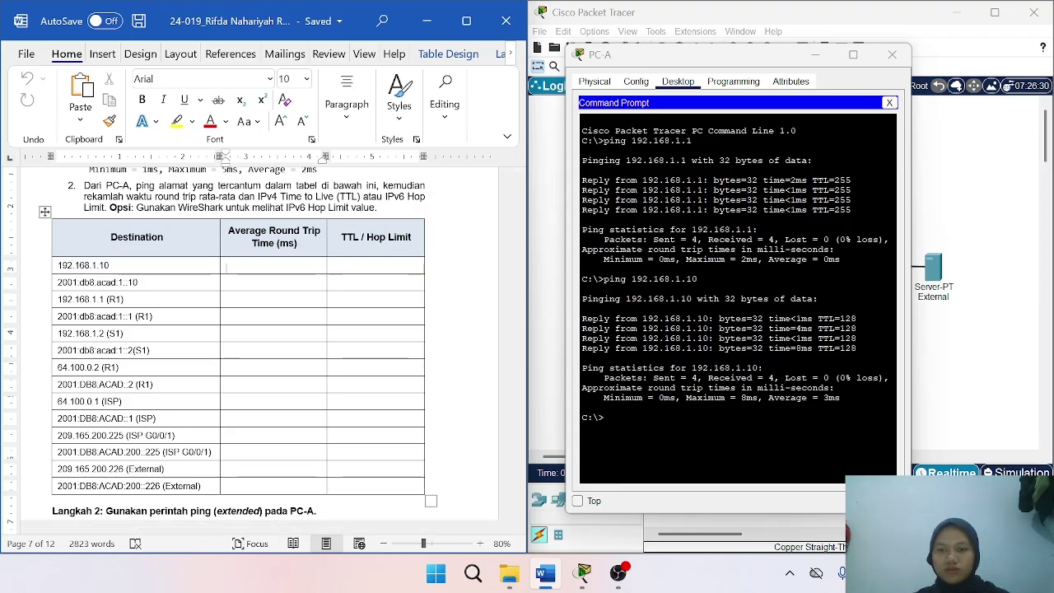
drag(697, 279, 604, 279)
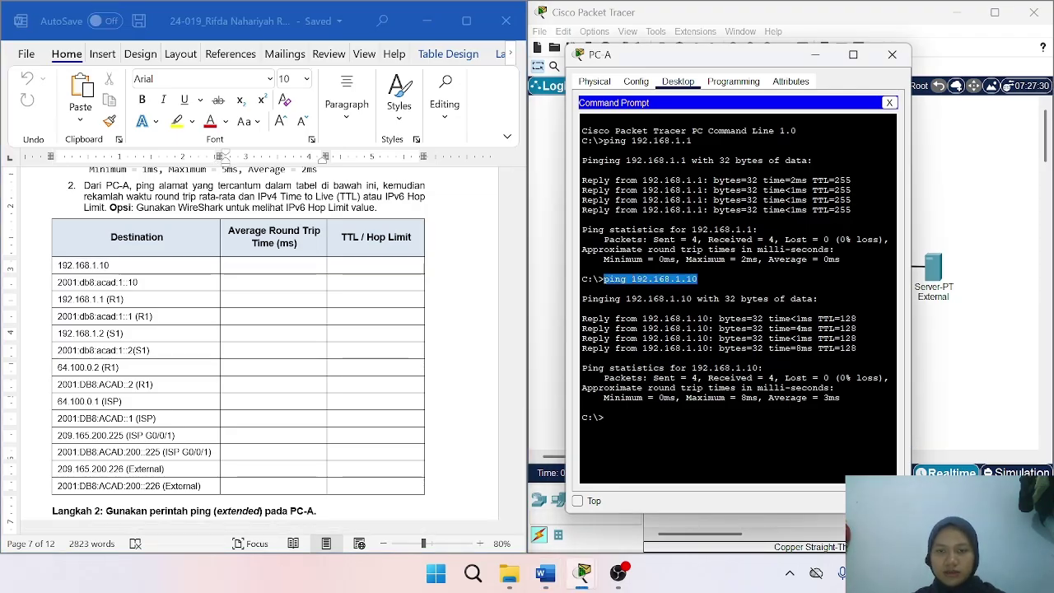
right_click(606, 280)
click(636, 287)
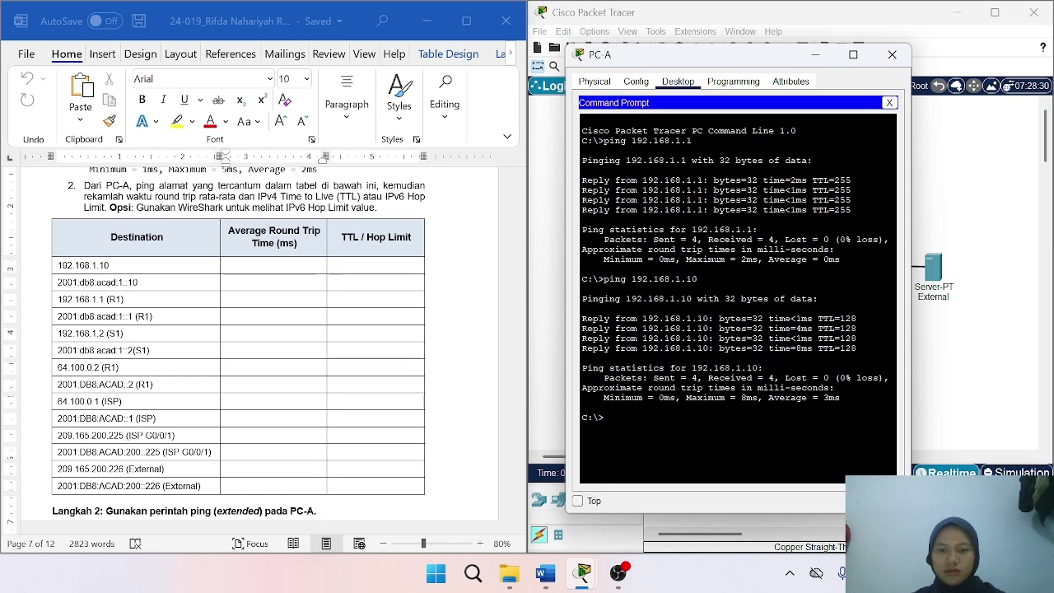
right_click(636, 419)
click(655, 446)
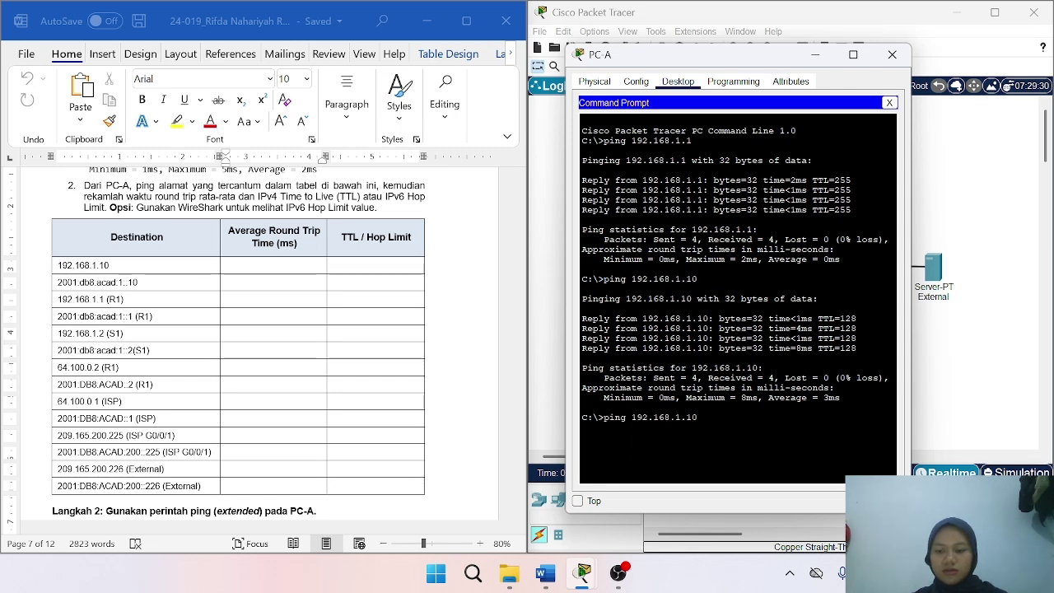
key(Return)
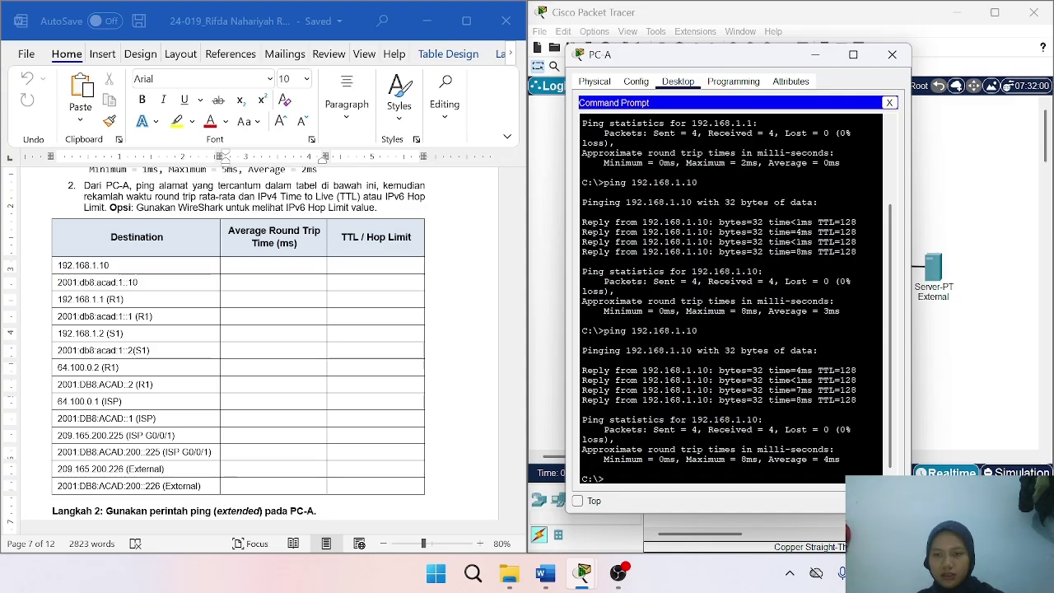
Enter 4ms as the average round trip time for 192.168.1.10 in the destination table.
drag(583, 360, 814, 371)
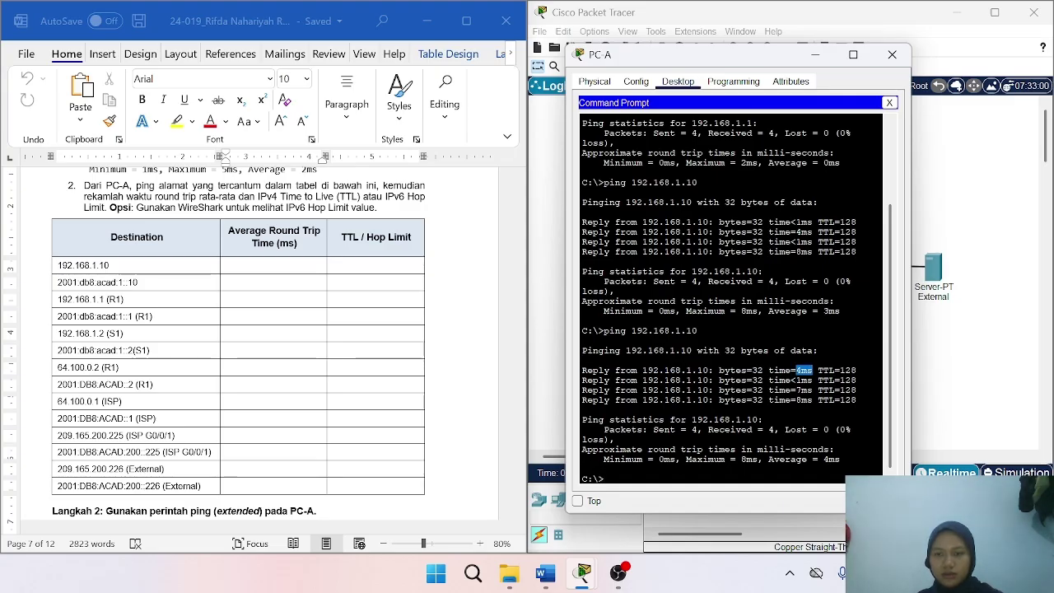
right_click(814, 370)
click(843, 380)
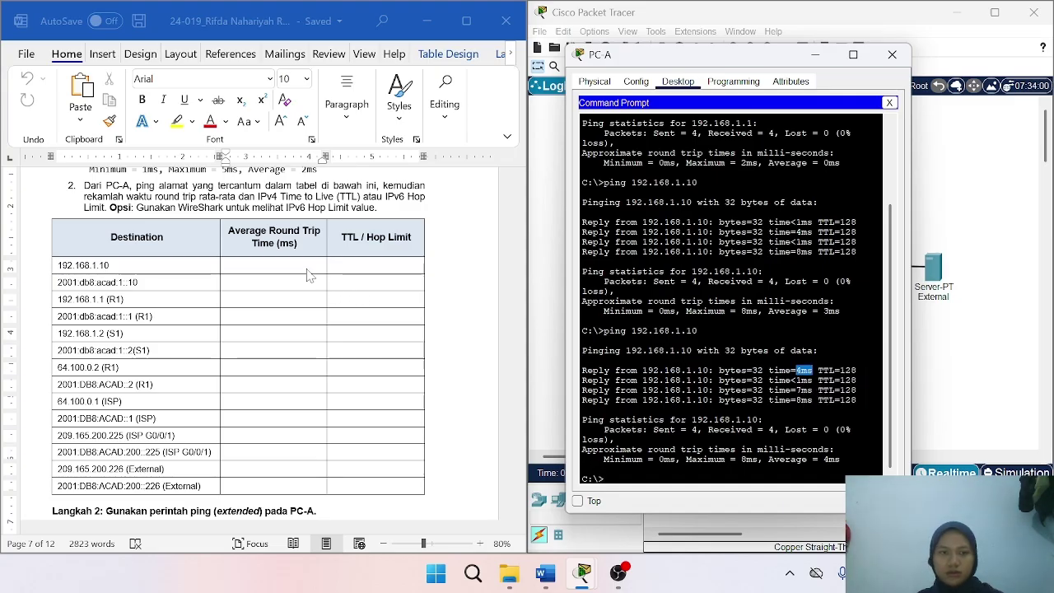
click(227, 266)
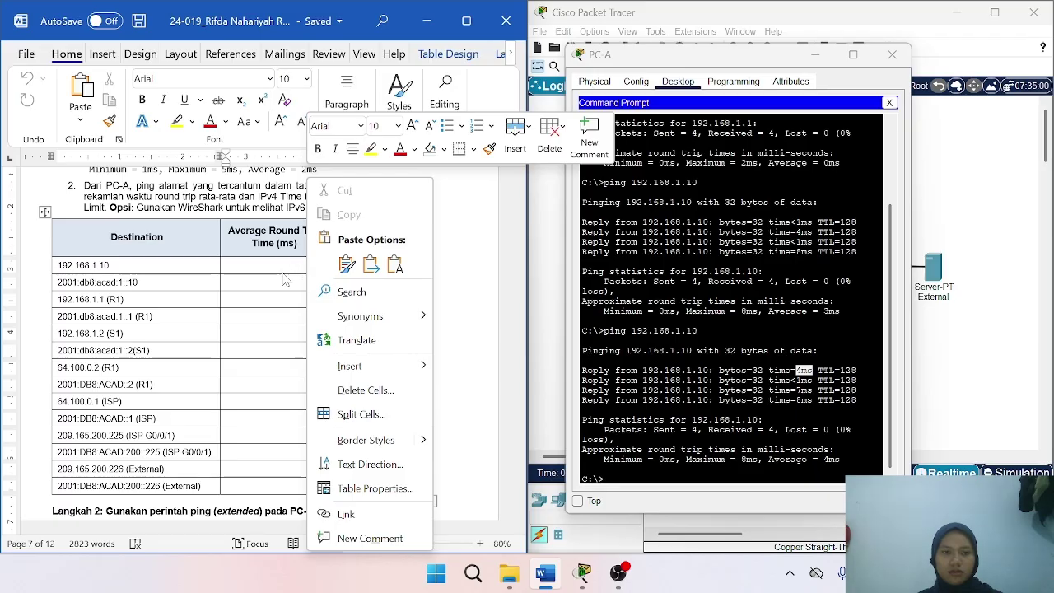
click(253, 268)
key(ctrl+v)
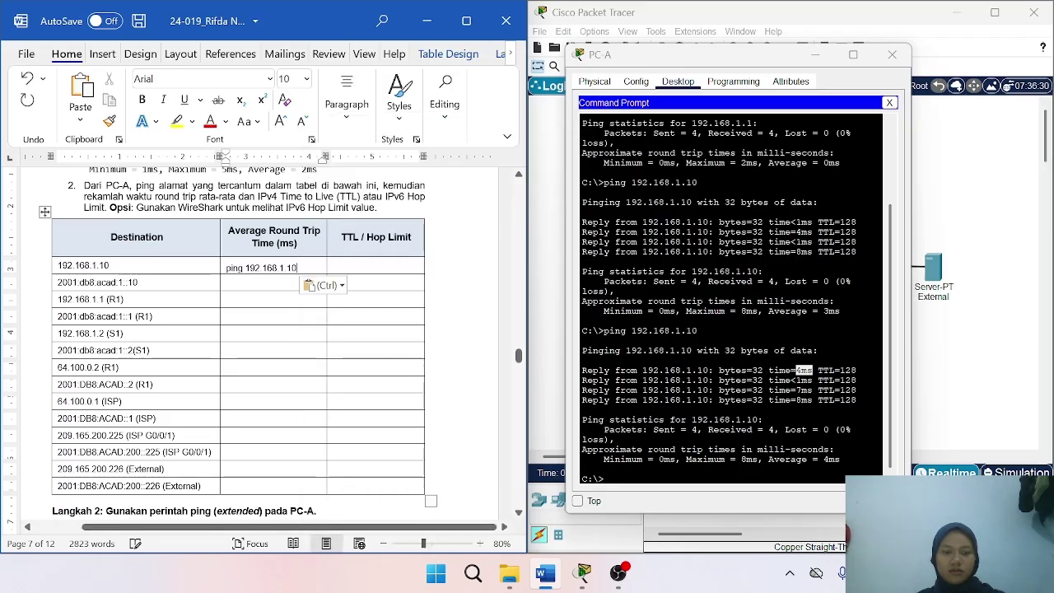
drag(297, 268, 239, 271)
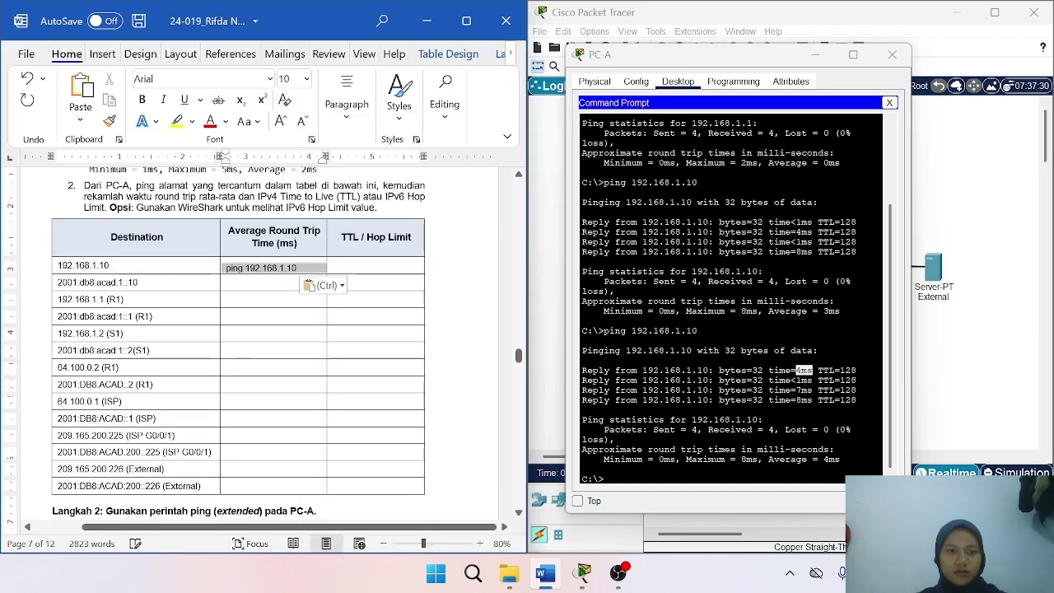
click(254, 268)
double_click(254, 268)
key(BackSpace)
key(BackSpace)
key(BackSpace)
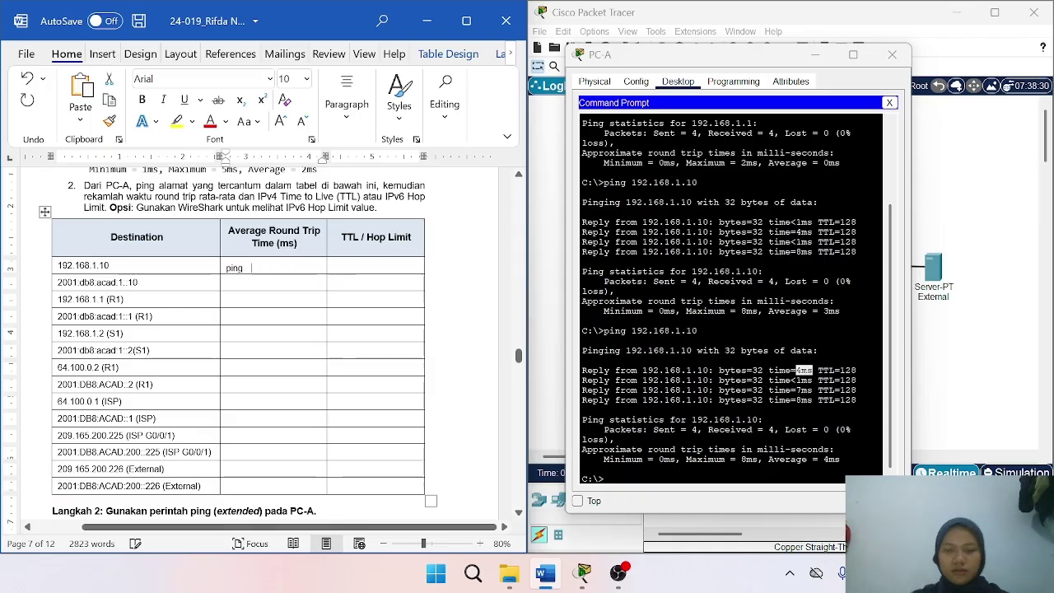
text(4m)
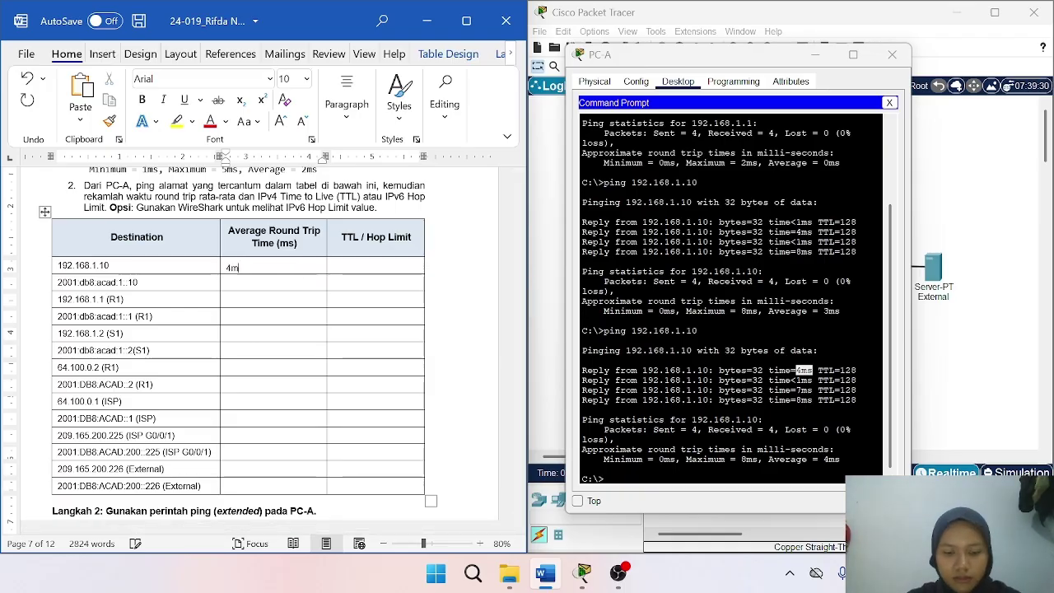
Enter 128 as the TTL / Hop Limit for 192.168.1.10 in the destination table.
click(375, 267)
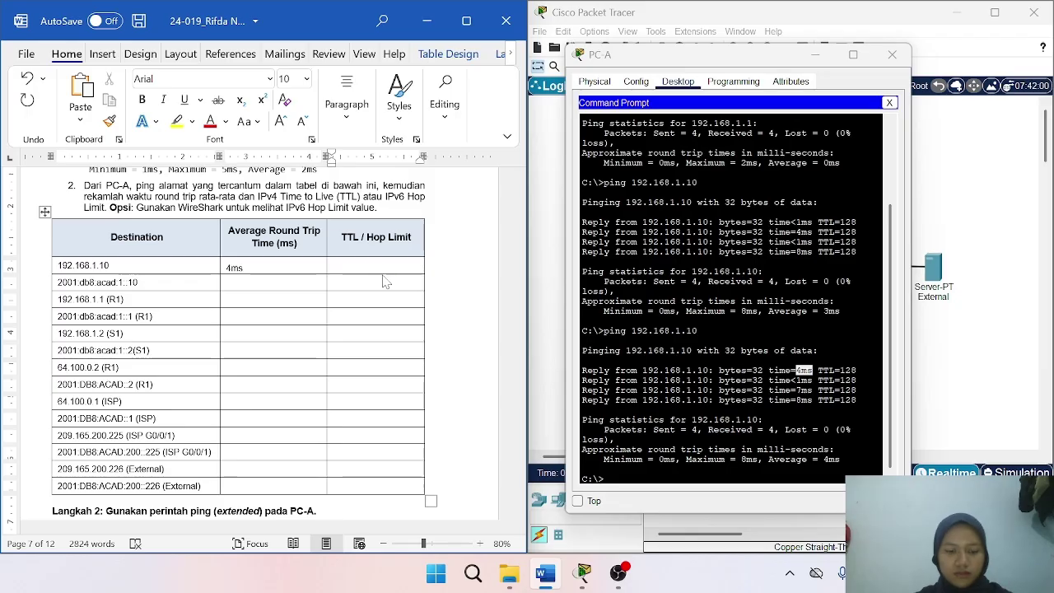
key(ctrl+v)
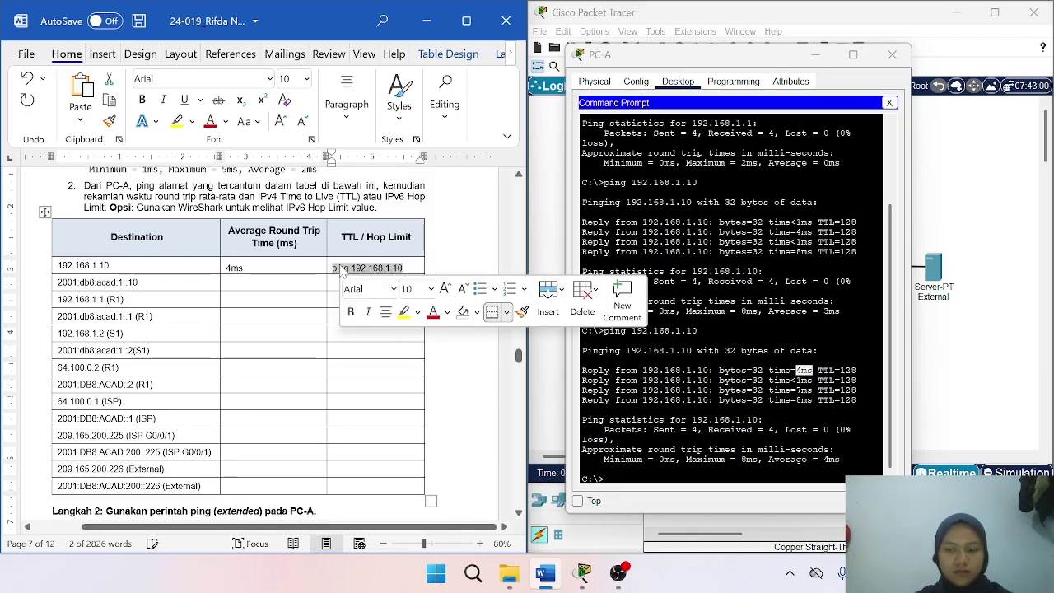
text(128)
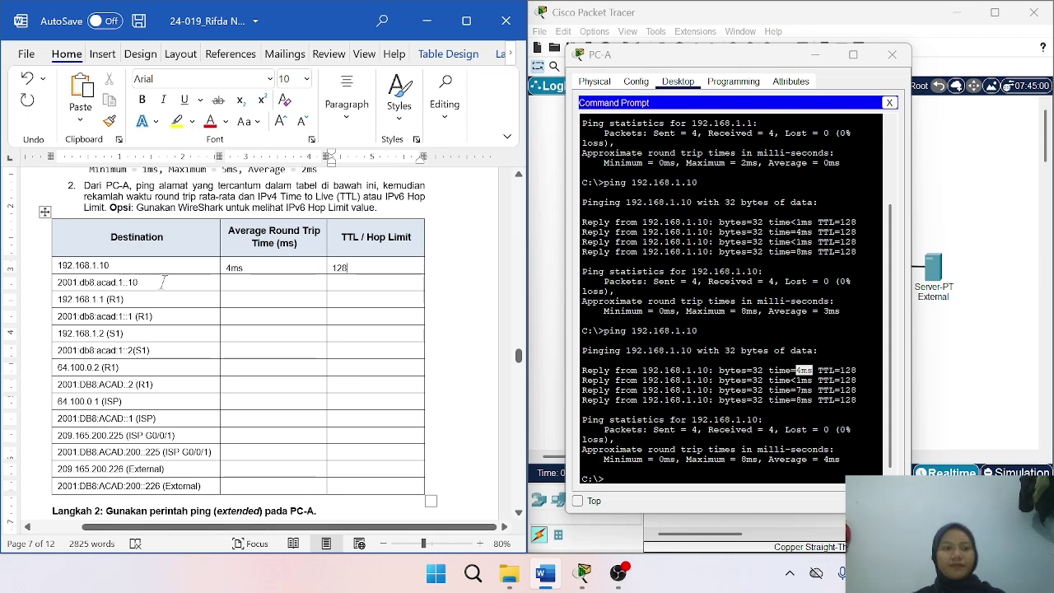
Copy 2001:db8:acad:1::10 from the destination table and ping it from PC-A's Command Prompt.
drag(163, 281, 58, 283)
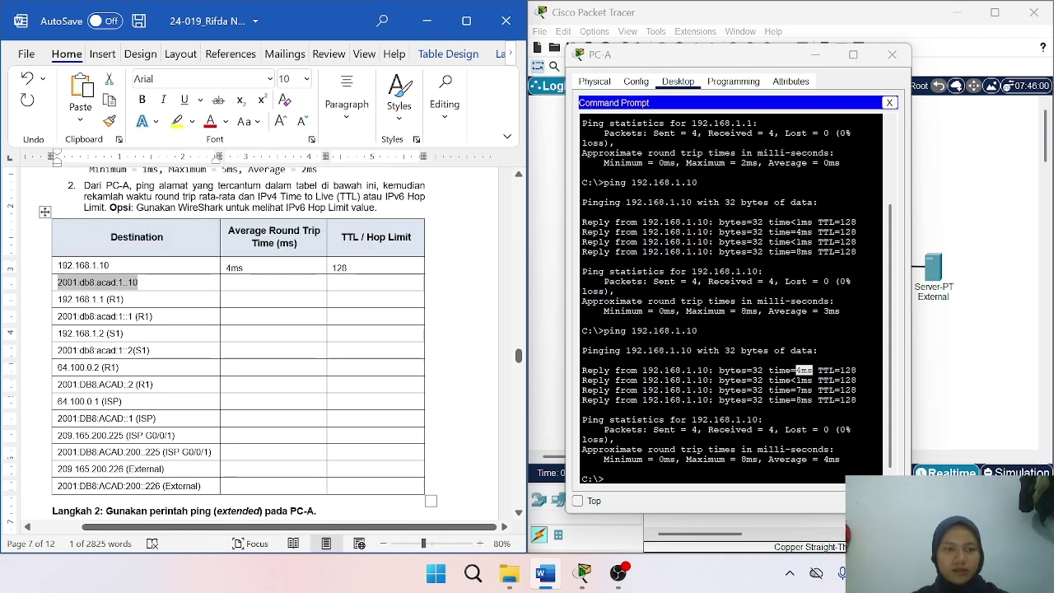
click(724, 412)
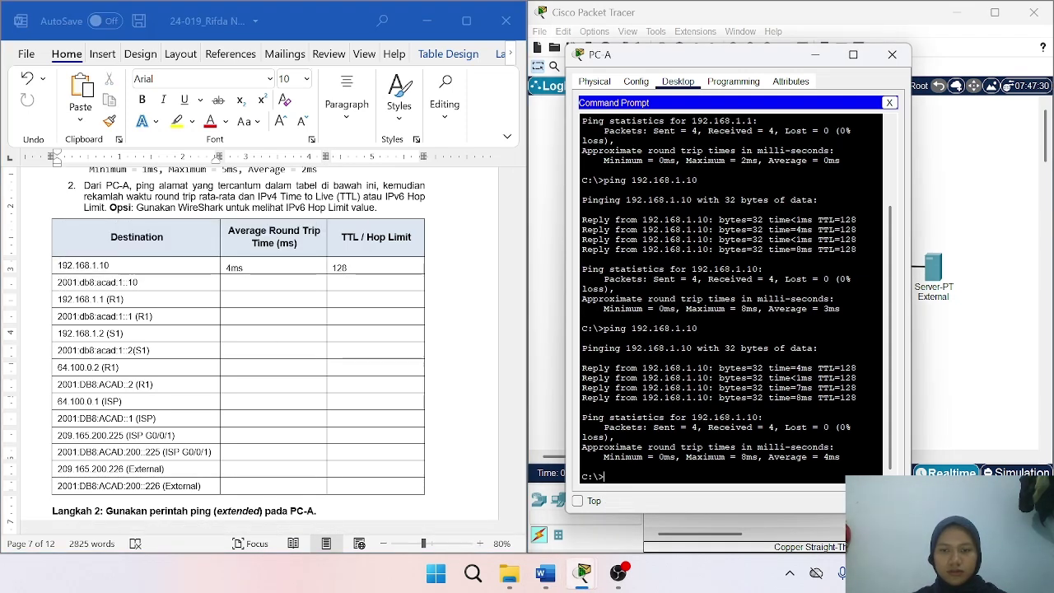
text(ping)
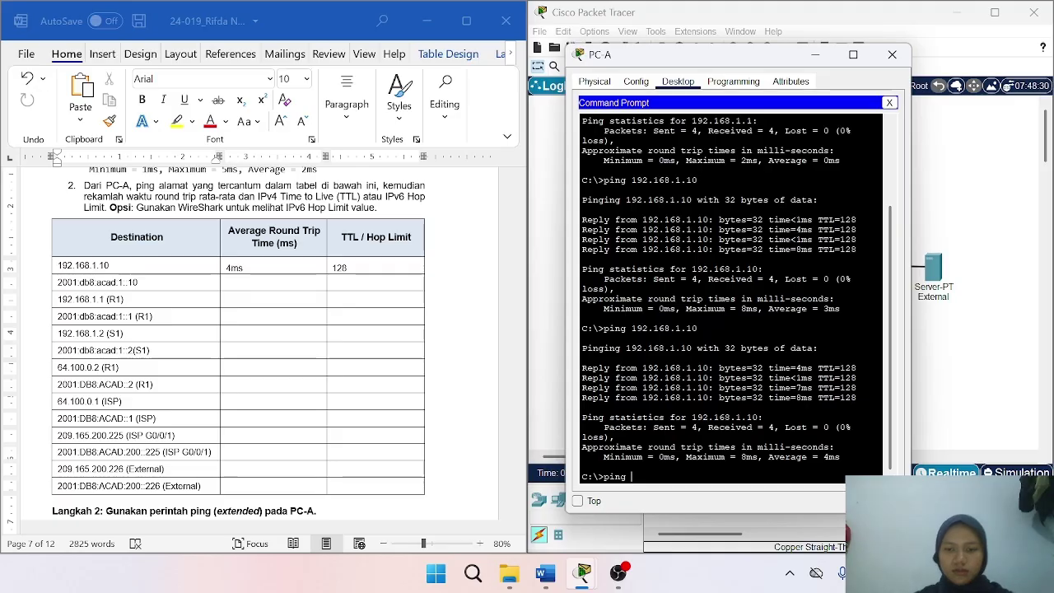
right_click(690, 478)
click(718, 505)
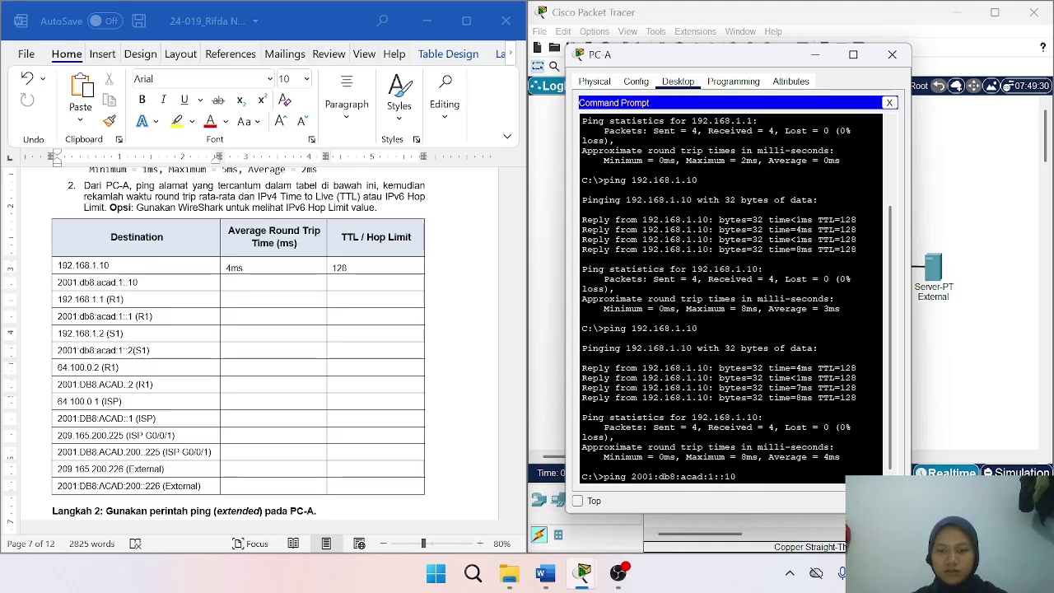
key(Return)
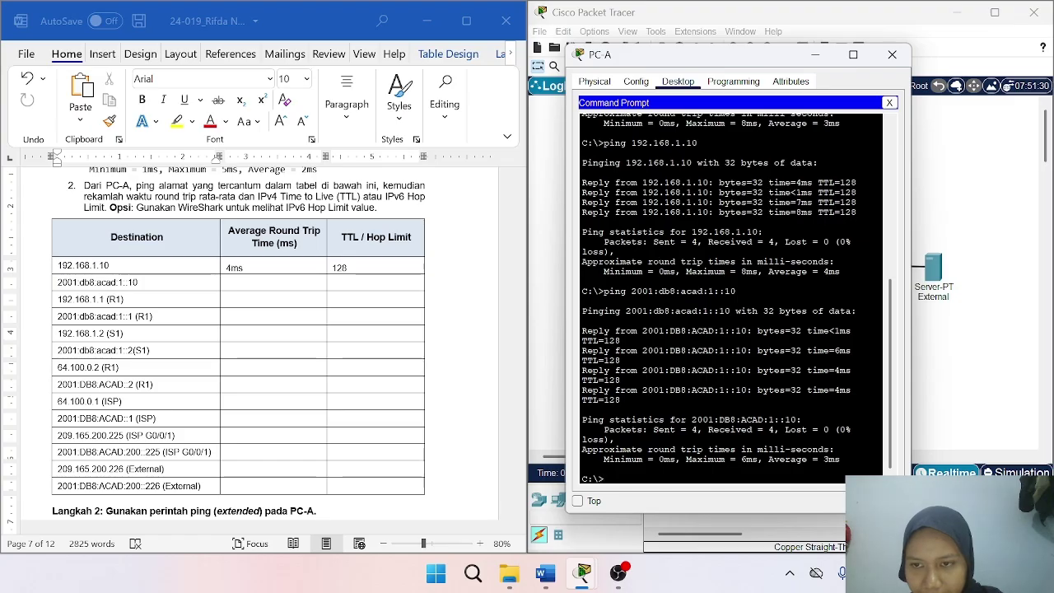
Repeat ping 2001:db8:acad:1::10 in PC-A's Command Prompt by reusing the earlier command text.
drag(736, 291, 615, 291)
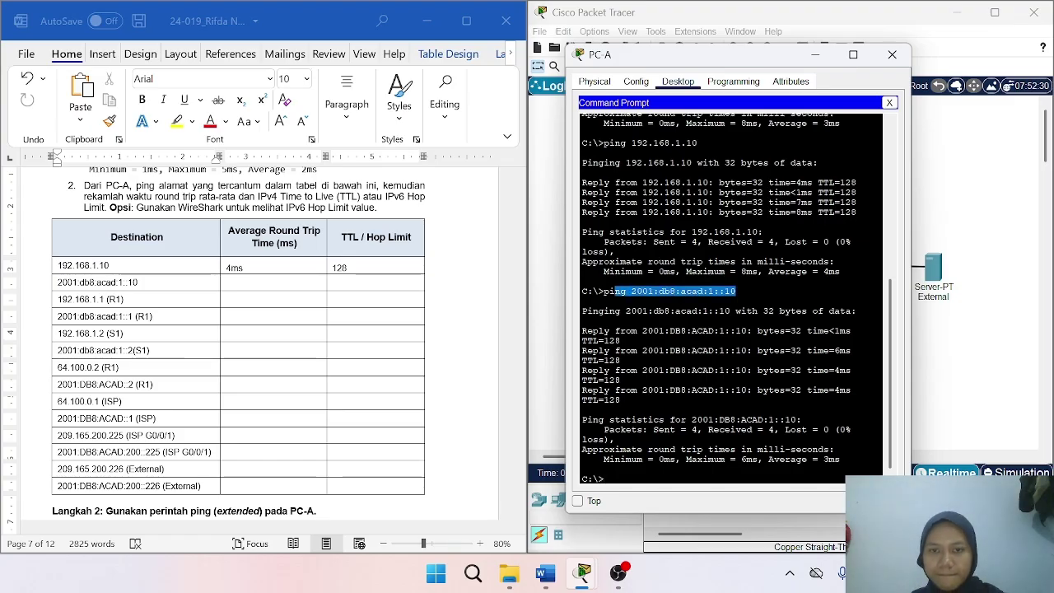
right_click(606, 290)
click(626, 295)
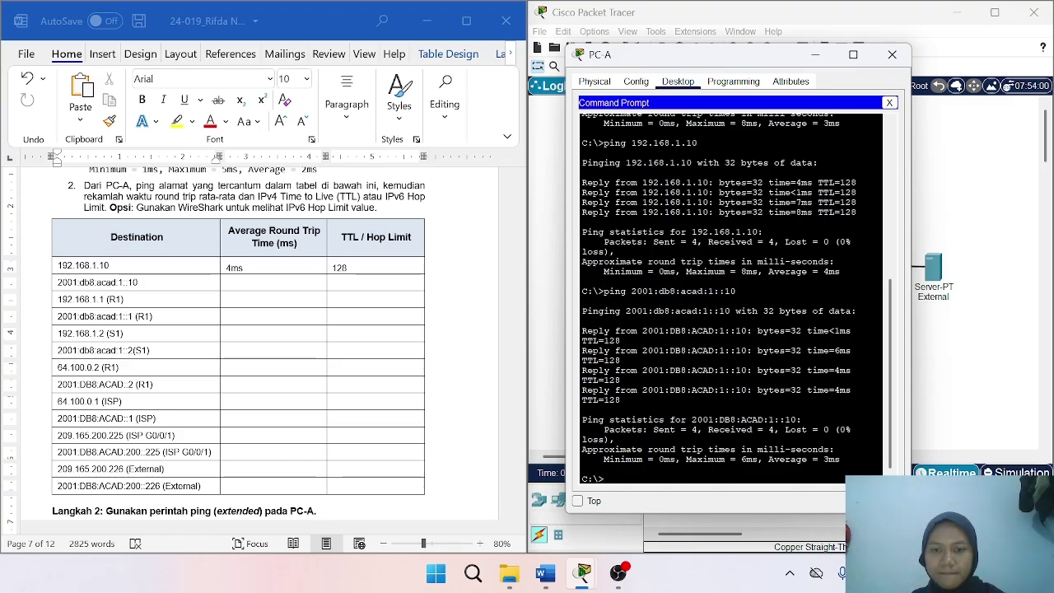
right_click(649, 479)
click(687, 511)
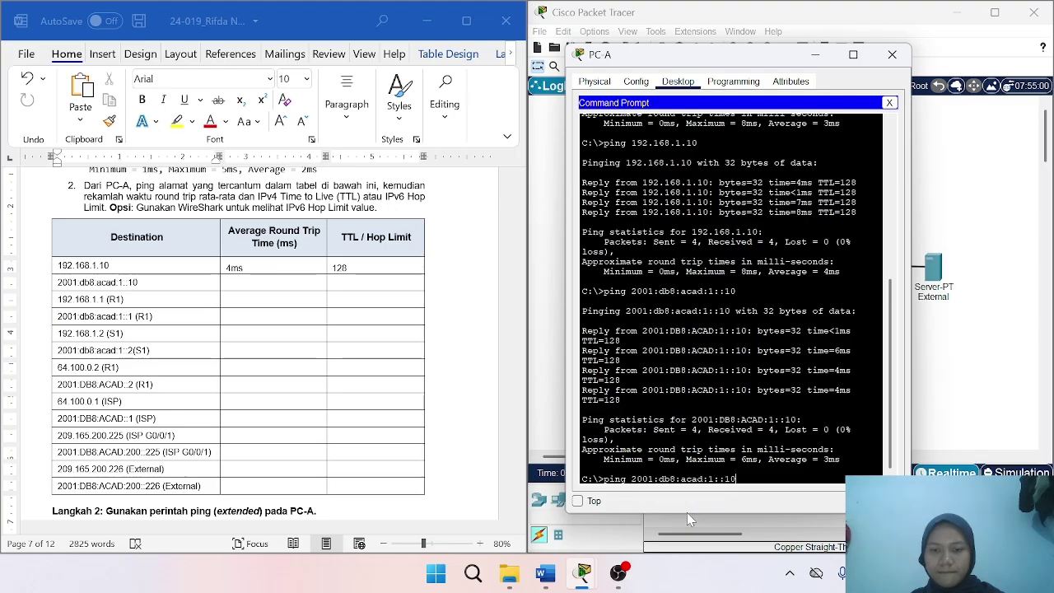
key(Return)
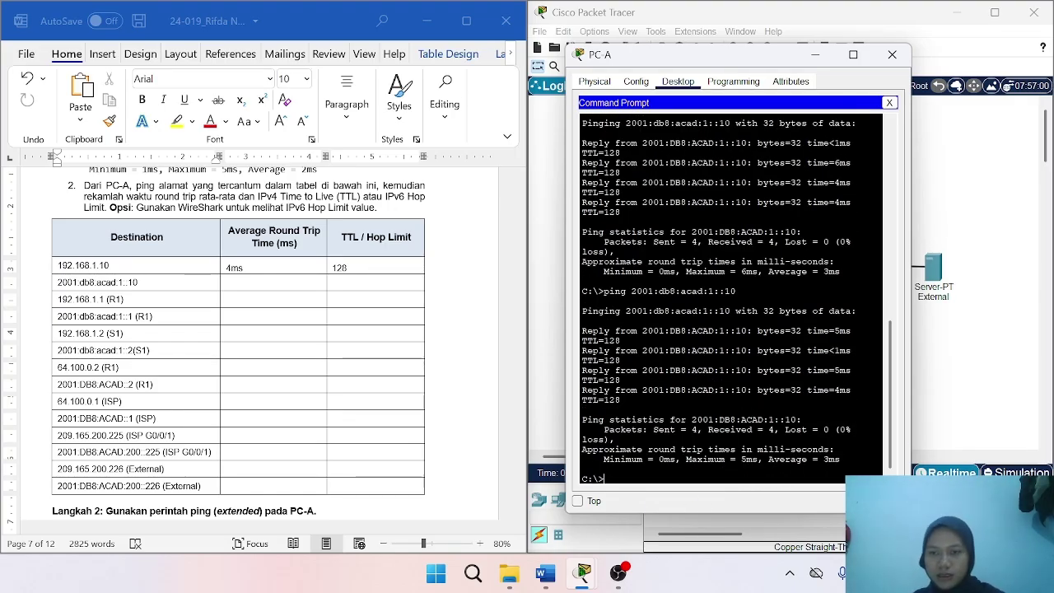
Copy the 4ms entry into the 2001:db8:acad:1::10 row's average round trip time and change it to 5ms.
click(272, 270)
drag(273, 270, 228, 268)
key(ctrl+c)
click(256, 284)
key(ctrl+v)
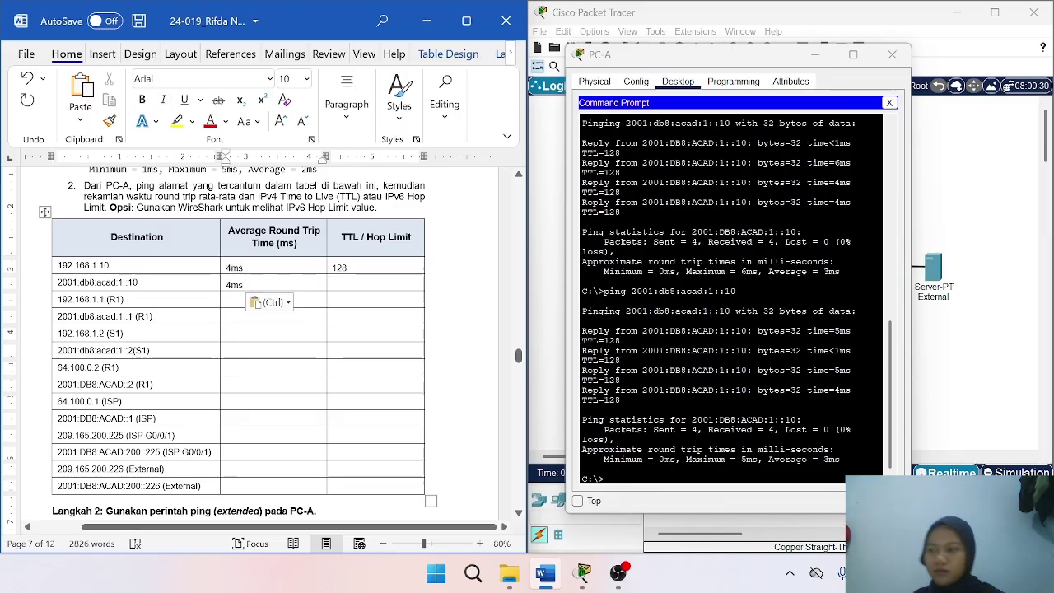
key(BackSpace)
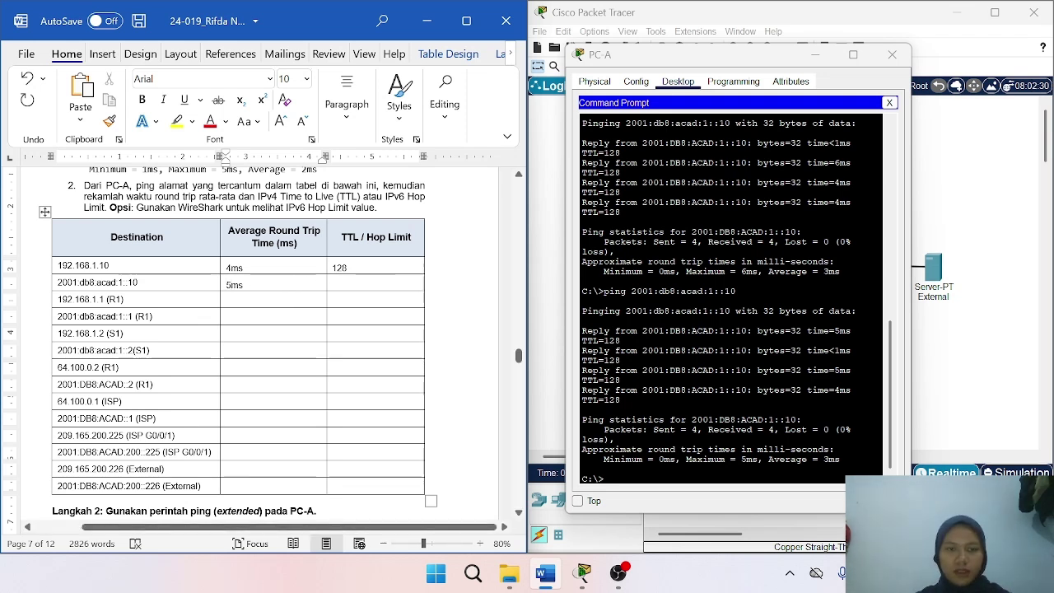
Copy the TTL value 128 from the 192.168.1.10 row into the 2001:db8:acad:1::10 row.
mouse_move(333, 267)
mouse_down()
mouse_move(345, 273)
mouse_move(332, 268)
mouse_up()
click(340, 268)
key(ctrl+c)
click(343, 284)
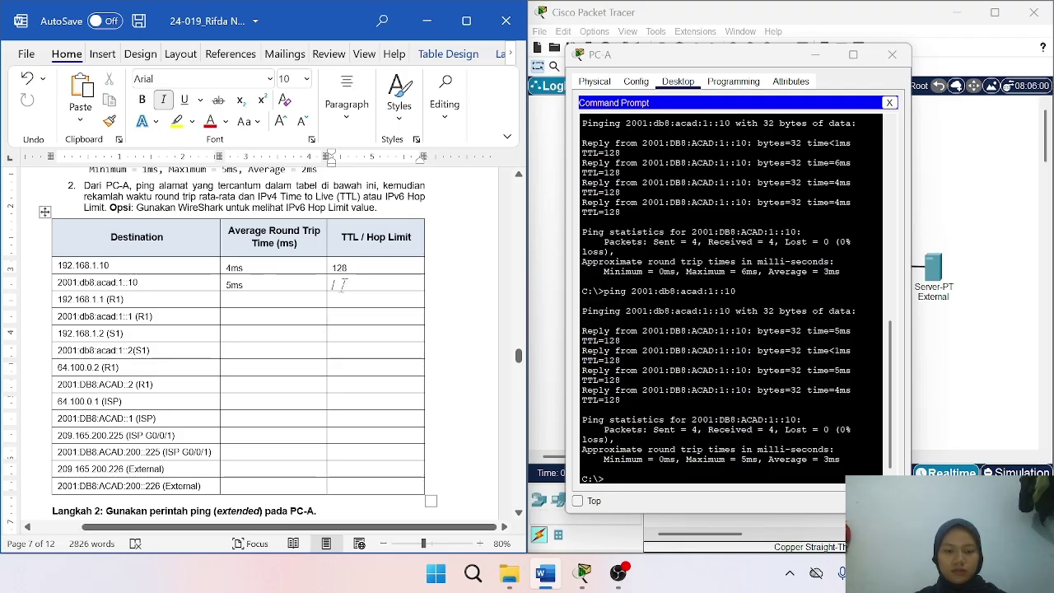
key(ctrl+v)
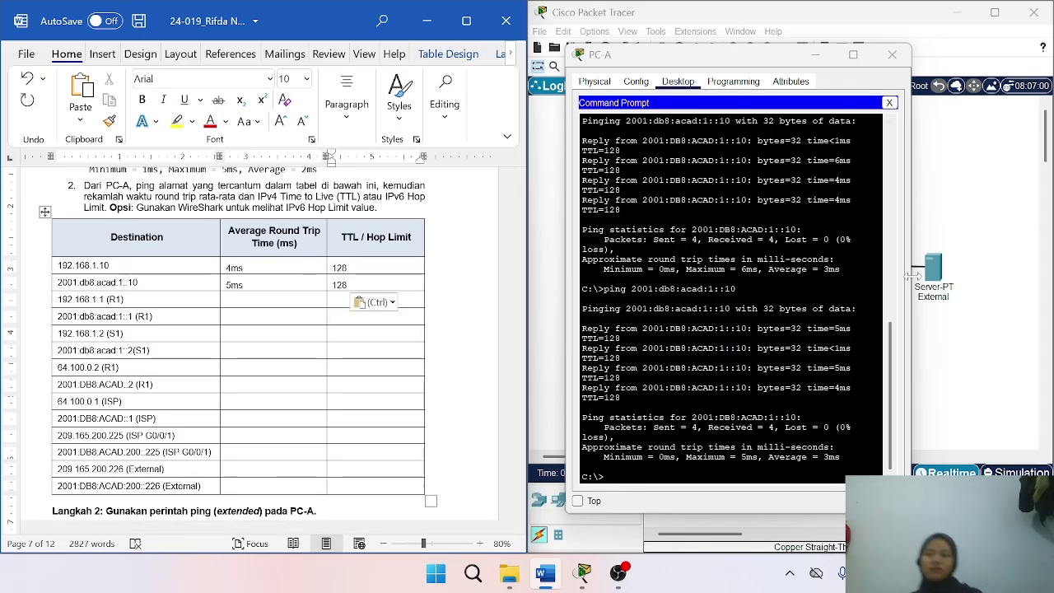
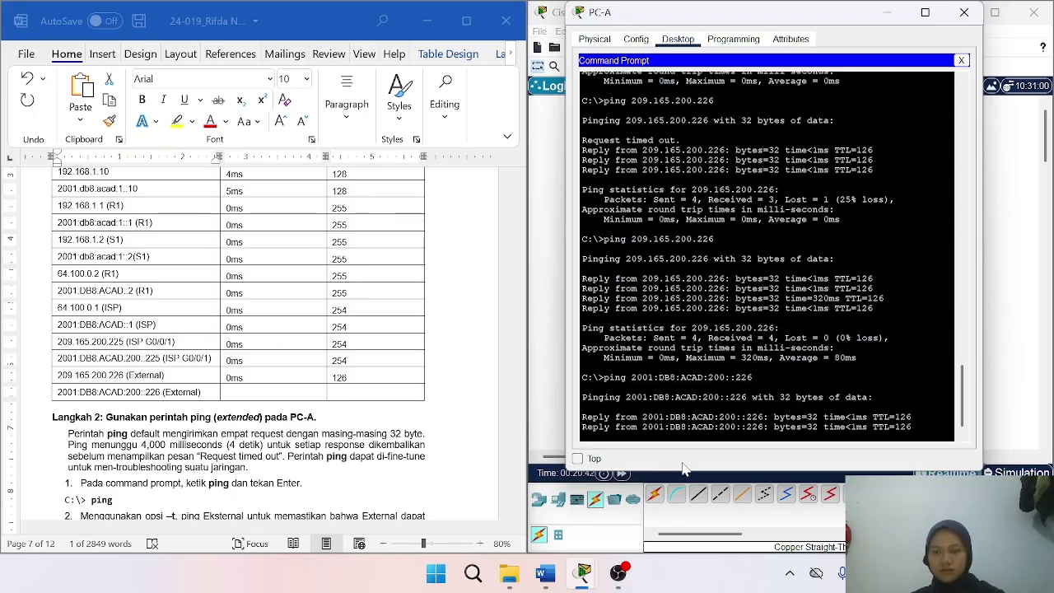
Copy the 0ms entry from the 209.165.200.226 (External) row into the 2001:DB8:ACAD:200::226 row's average round trip time.
scroll(367, 376, up, 2)
scroll(367, 378, down, 2)
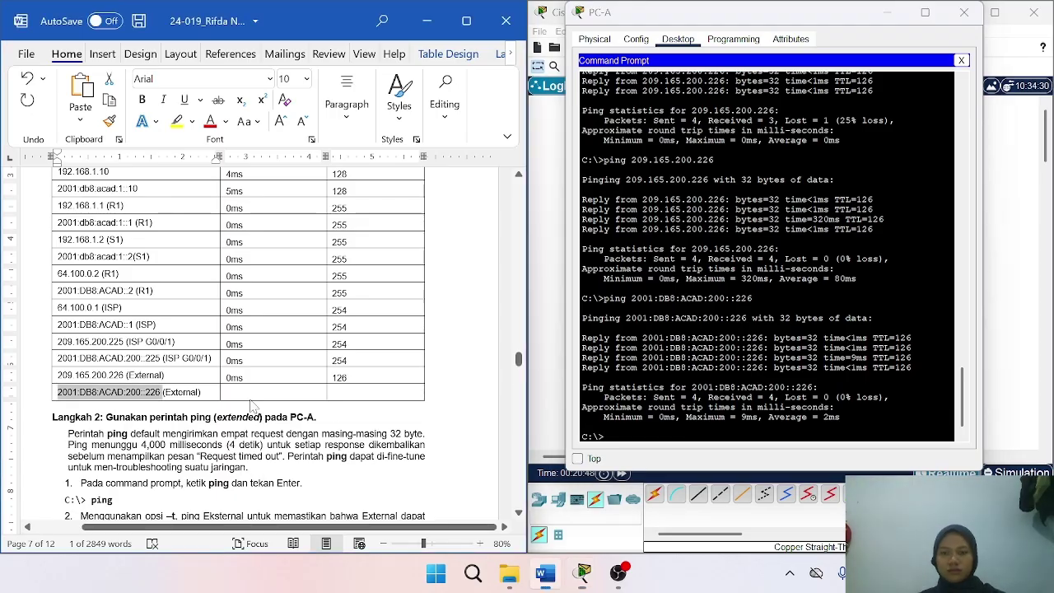
drag(244, 377, 226, 377)
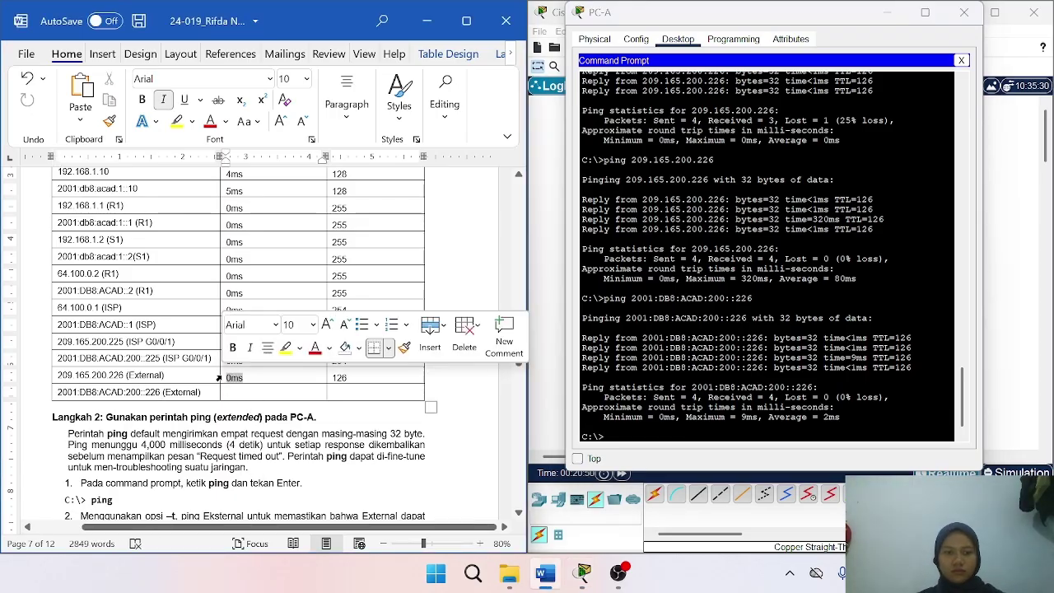
key(ctrl+c)
click(251, 394)
key(ctrl+v)
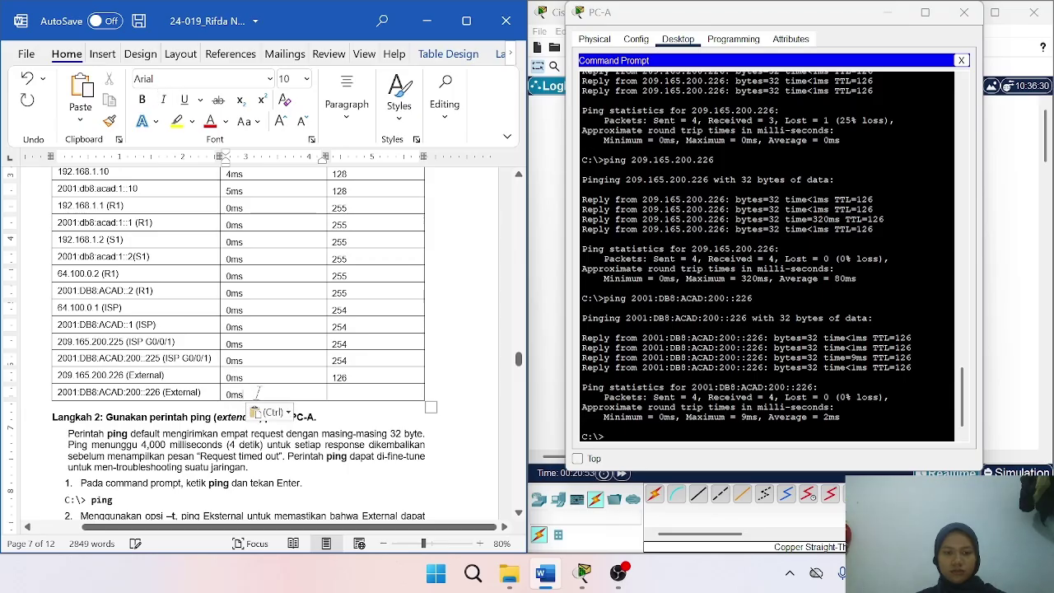
Copy the TTL value 126 from the 209.165.200.226 (External) row into the 2001:DB8:ACAD:200::226 row.
drag(349, 378, 332, 378)
key(ctrl+c)
click(347, 393)
key(ctrl+v)
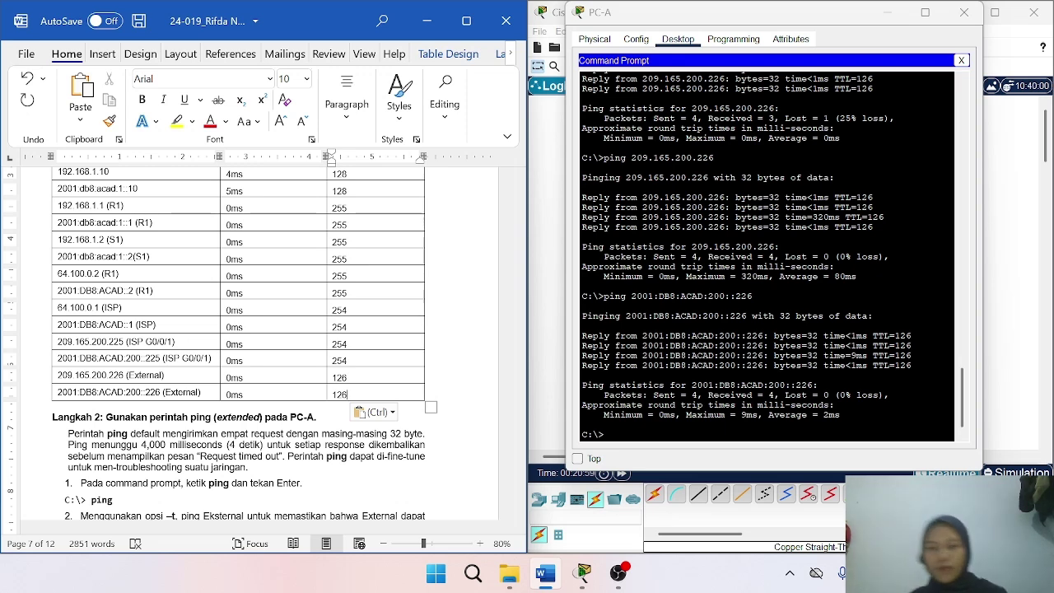
Run the ping command without a target in PC-A's Command Prompt, as item 1 of Langkah 2 asks.
scroll(247, 346, down, 3)
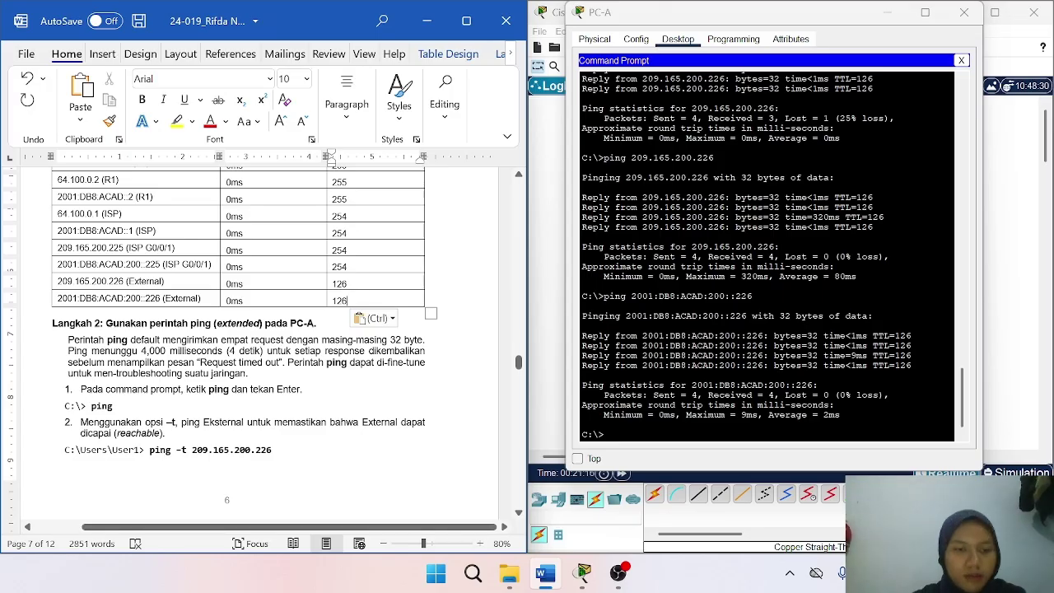
scroll(251, 343, down, 3)
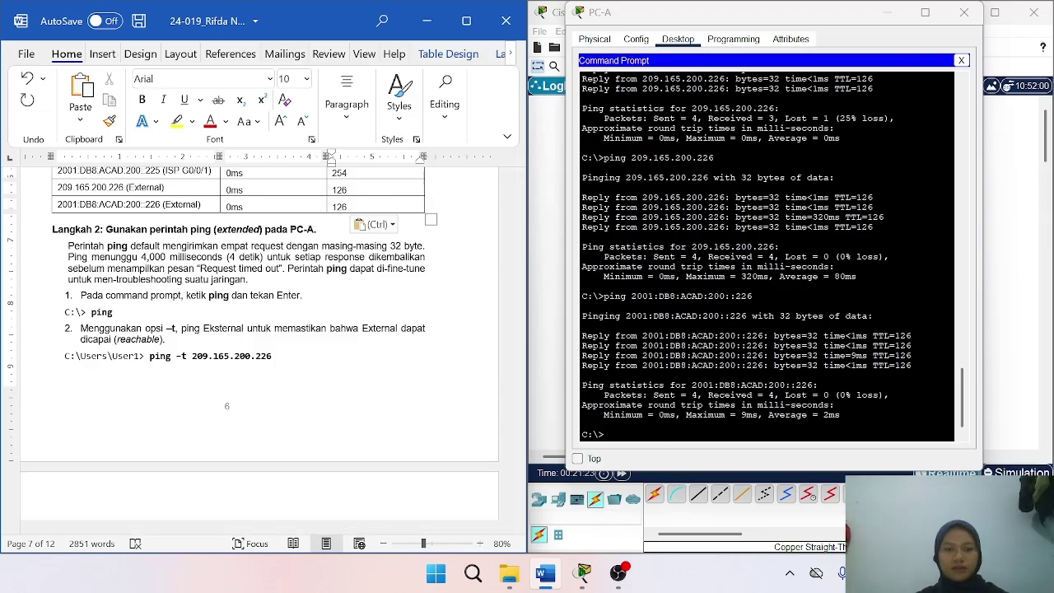
click(610, 433)
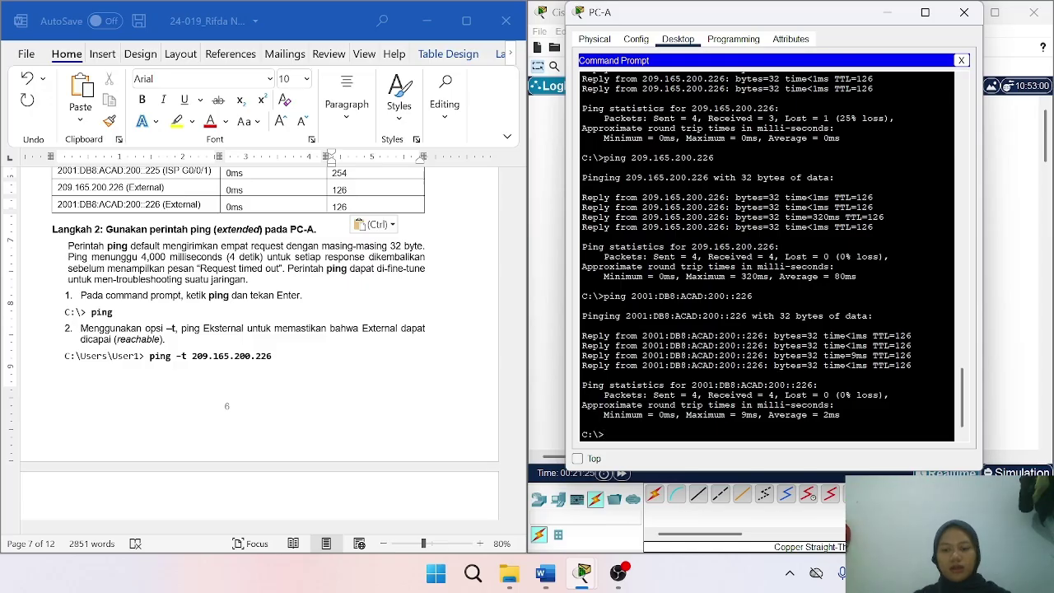
text(ping)
key(Return)
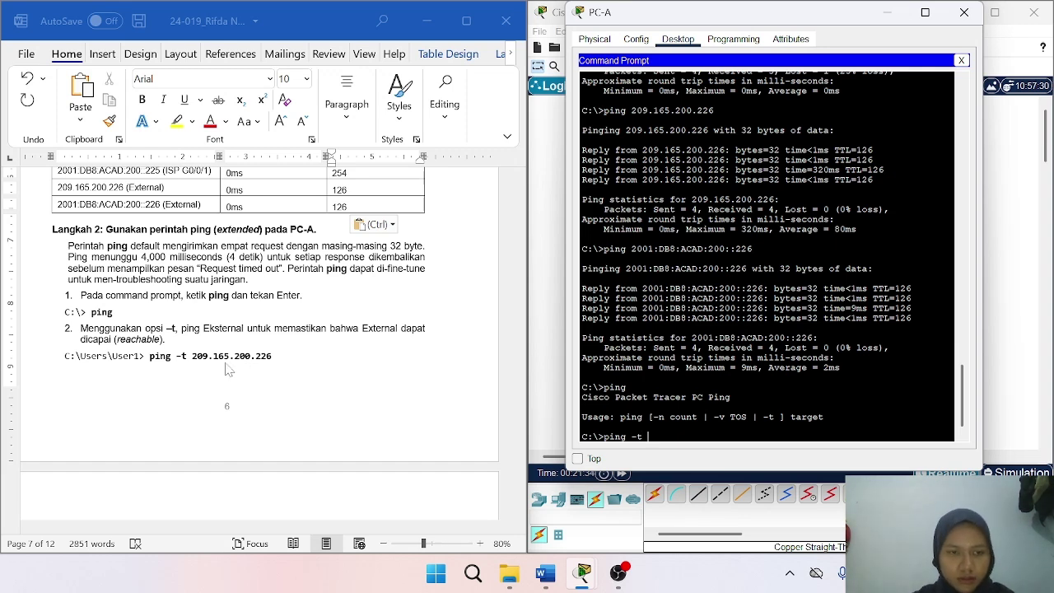
Start a continuous ping from PC-A with ping -t 209.165.200.226, copying the address from the lab document.
click(294, 365)
drag(276, 360, 198, 364)
key(ctrl+c)
right_click(707, 446)
click(724, 467)
key(Return)
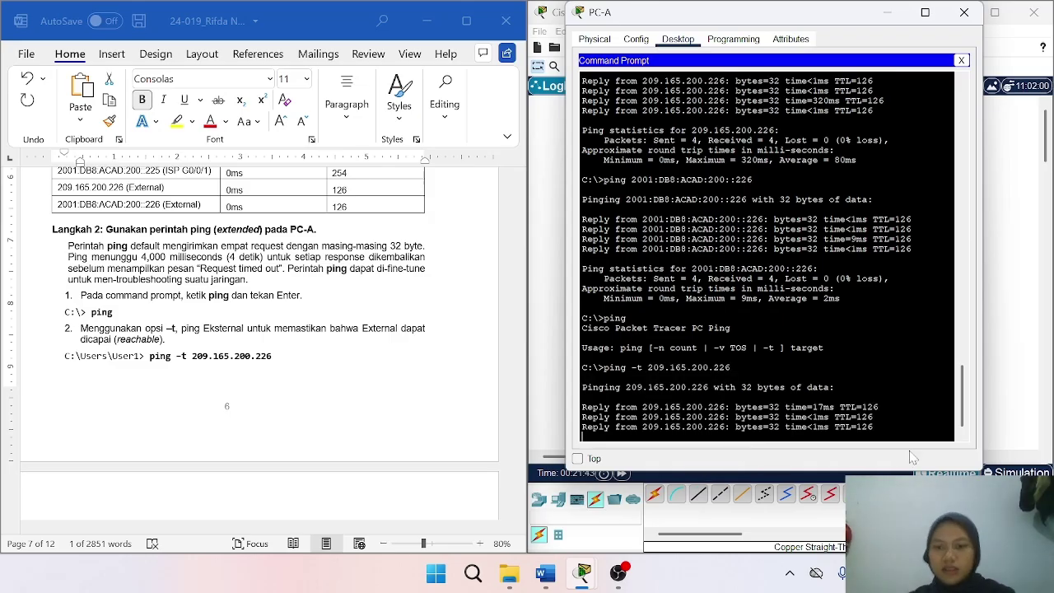
Open the ISP router's command line and enter global configuration mode with enable and config t.
scroll(348, 421, down, 5)
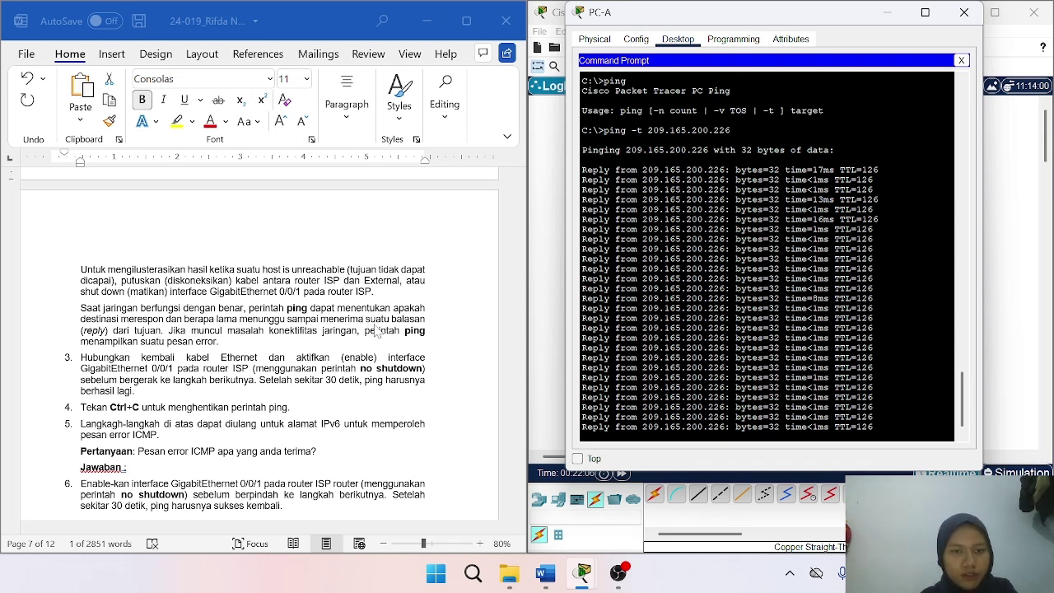
click(886, 12)
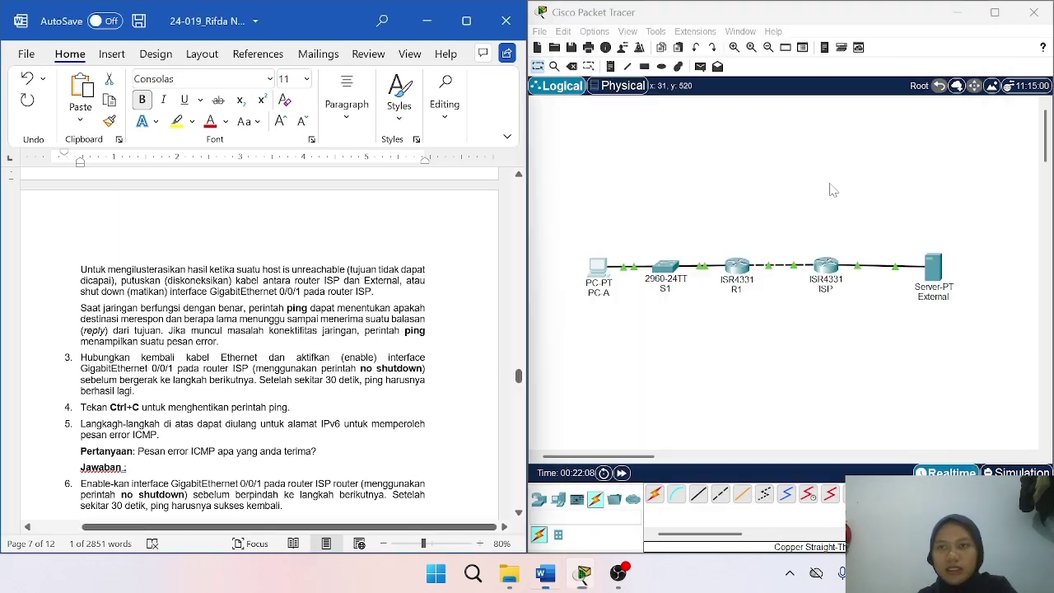
click(823, 269)
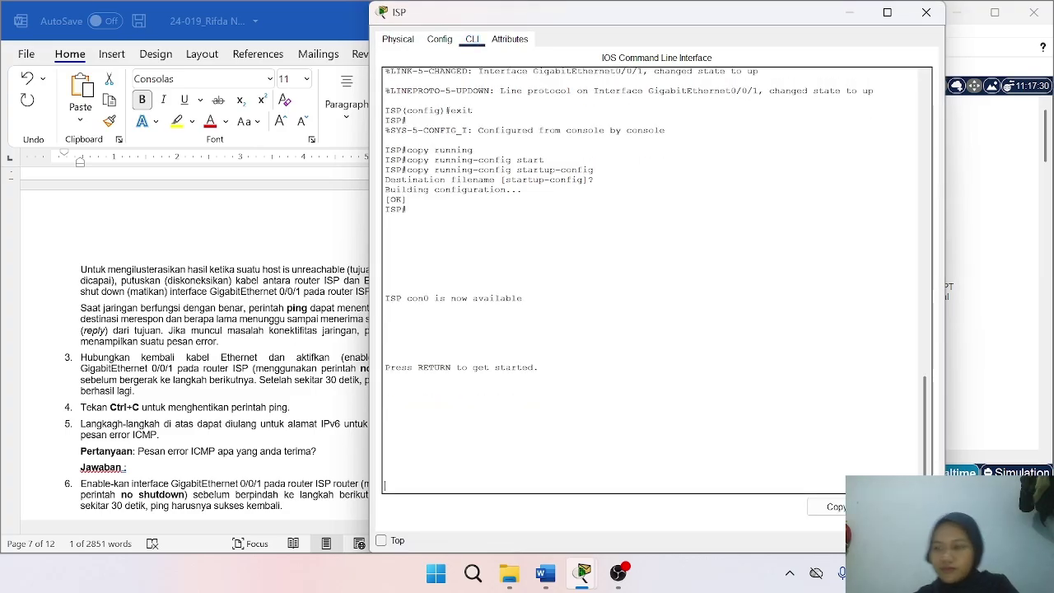
key(Return)
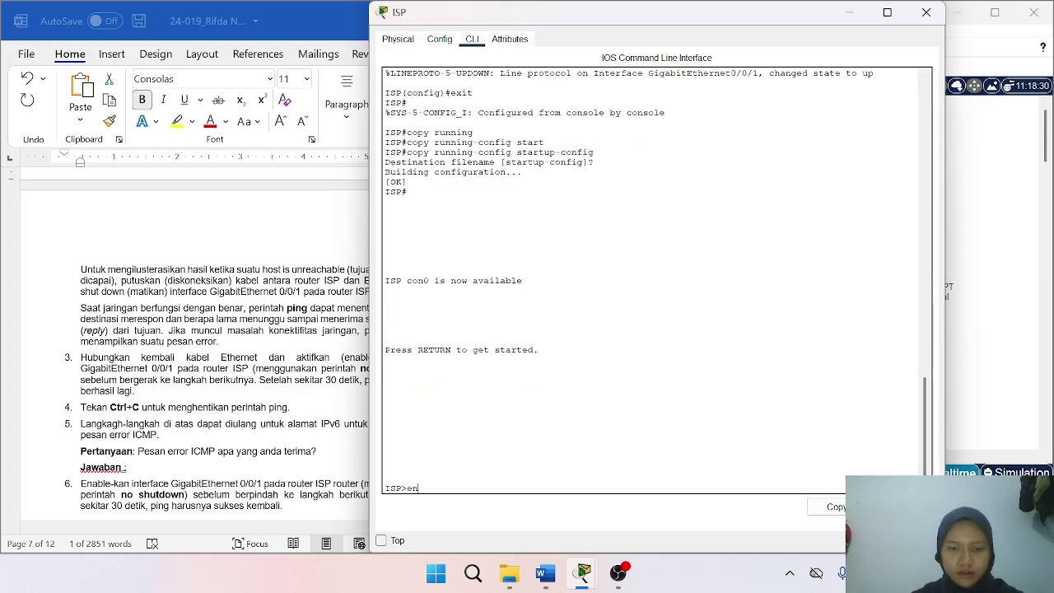
key(Return)
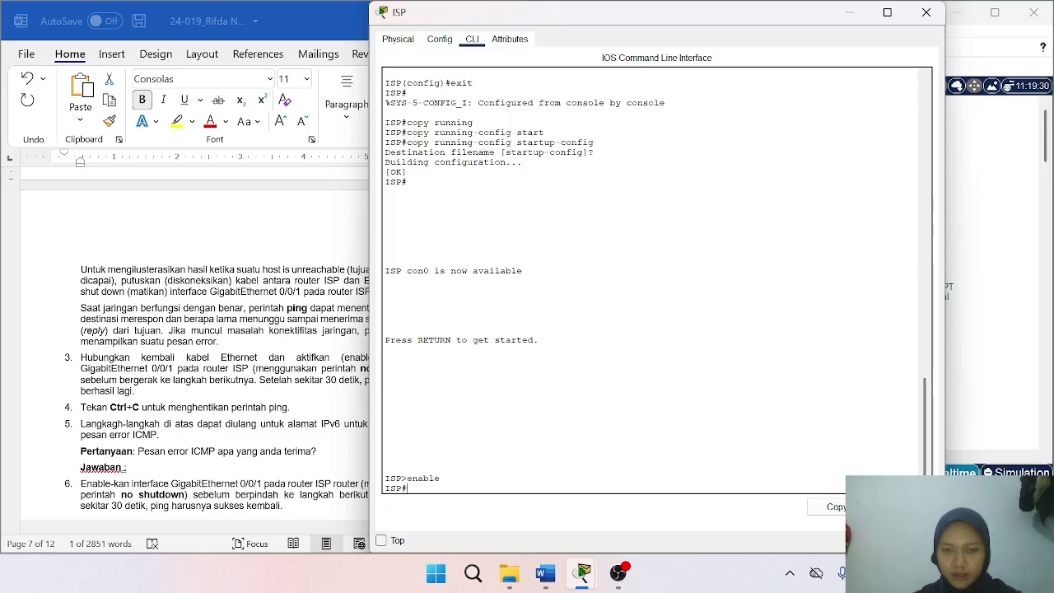
text(config t)
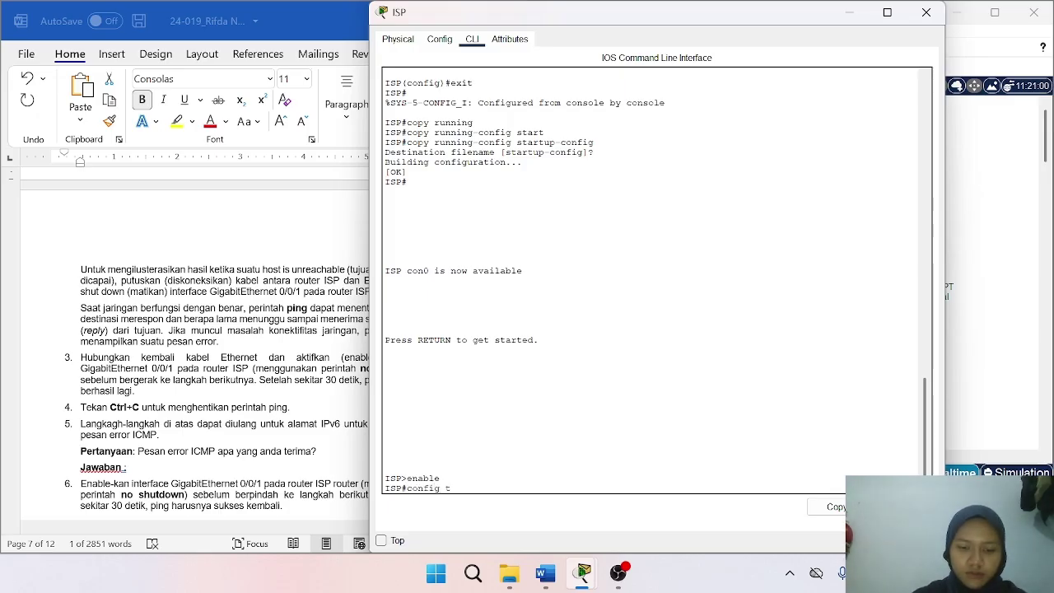
key(Return)
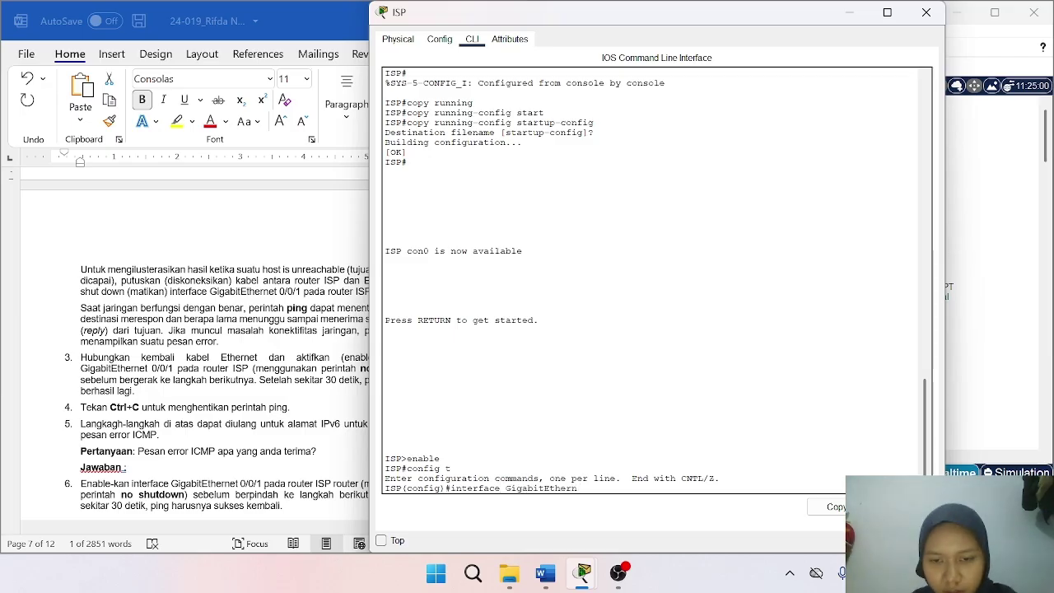
Shut down interface GigabitEthernet0/0/1 on the ISP router and return to the topology.
text(t0/0/)
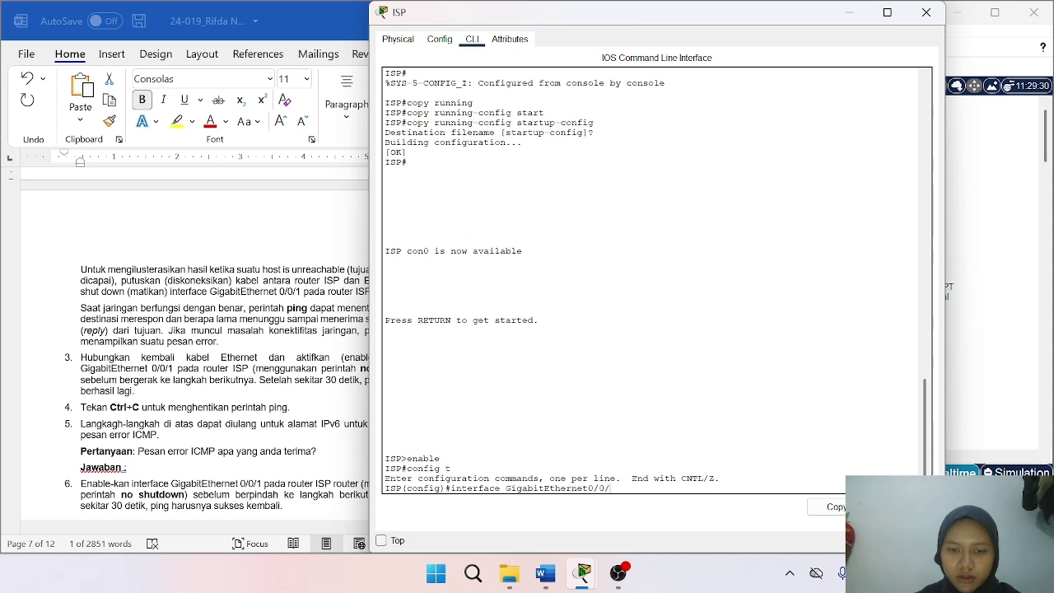
key(Return)
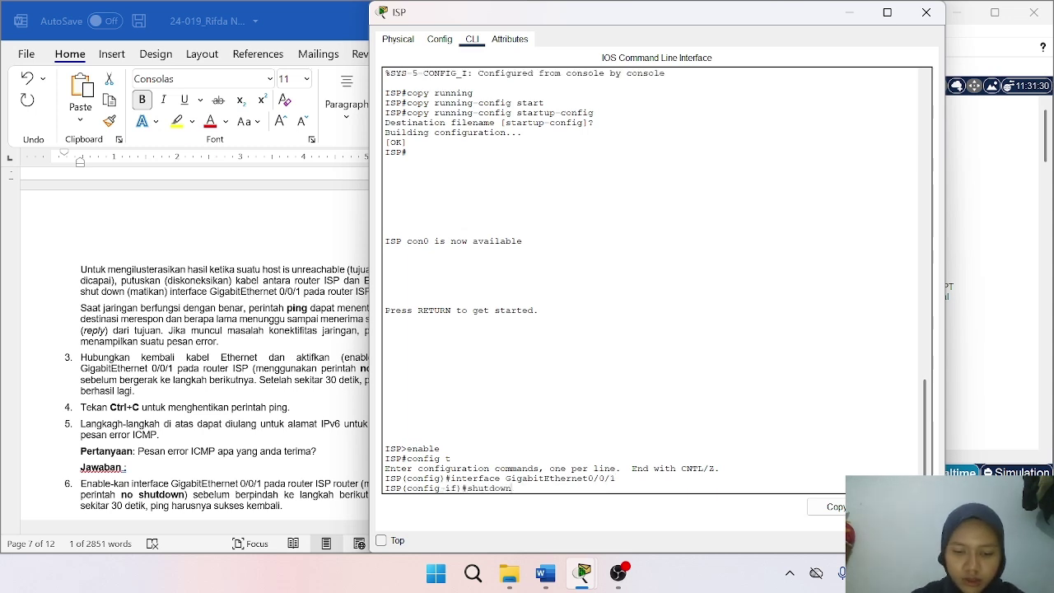
key(Return)
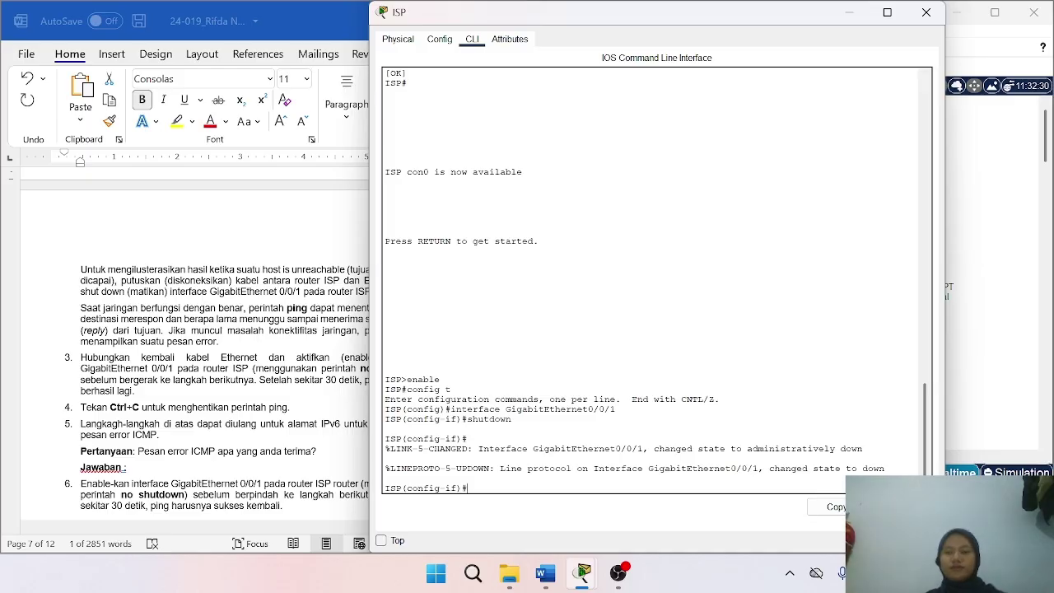
click(852, 14)
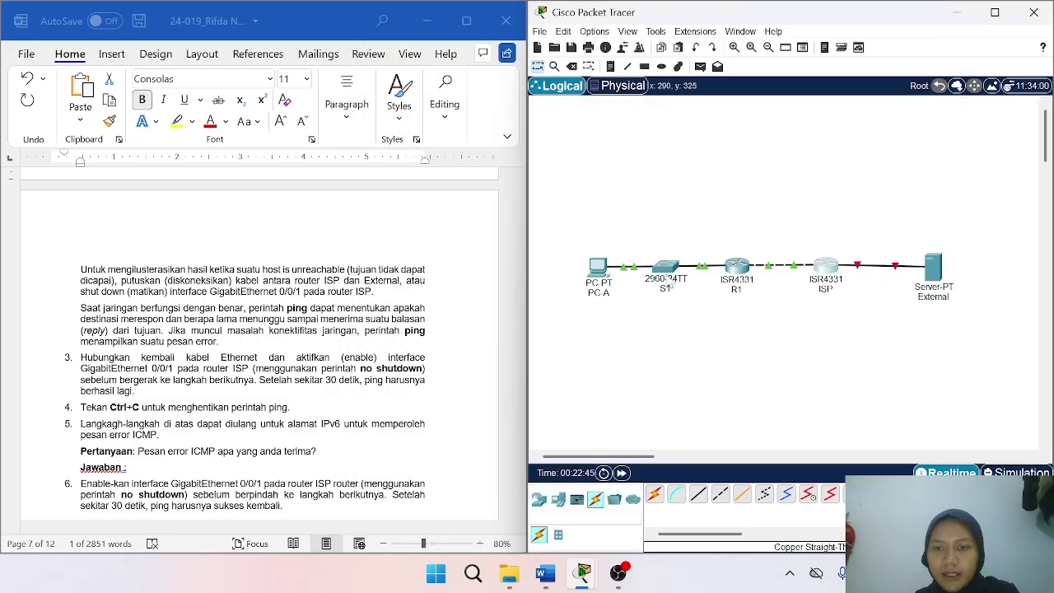
Check how the continuous ping responds in PC-A's Command Prompt and read the following lab instructions.
click(591, 272)
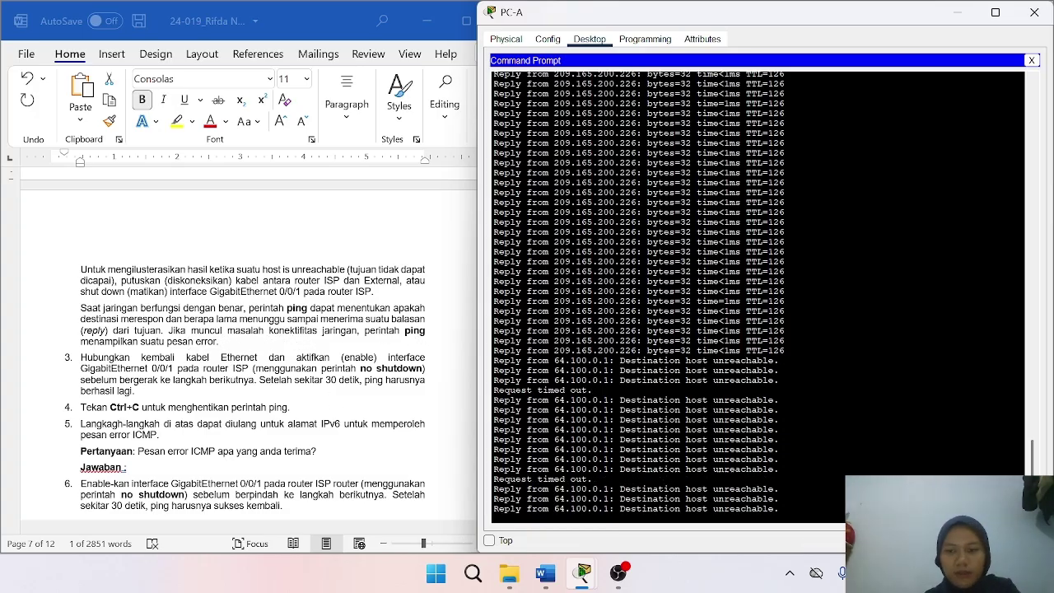
scroll(135, 351, down, 3)
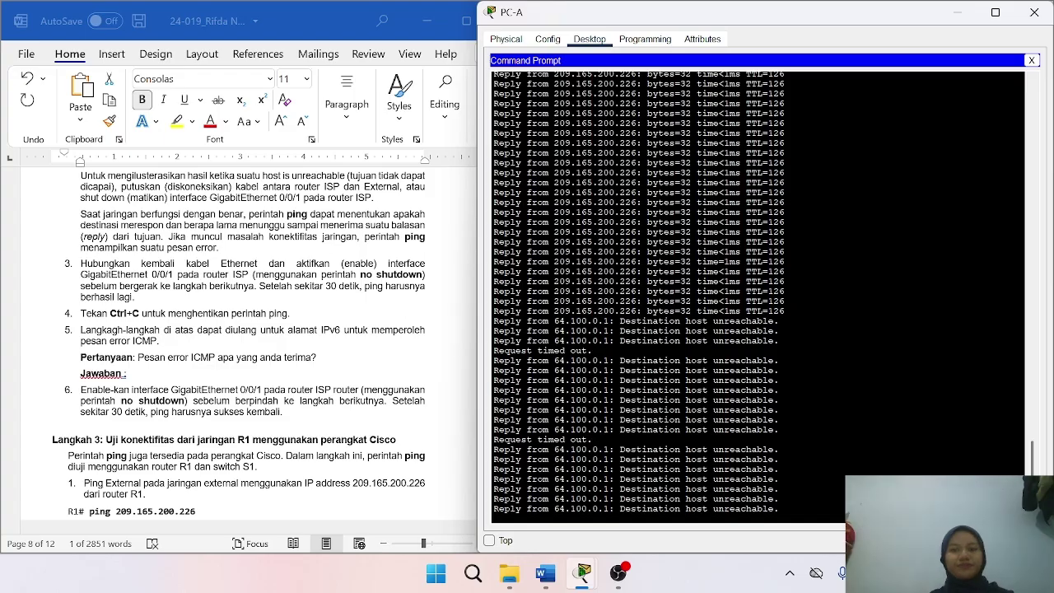
click(954, 18)
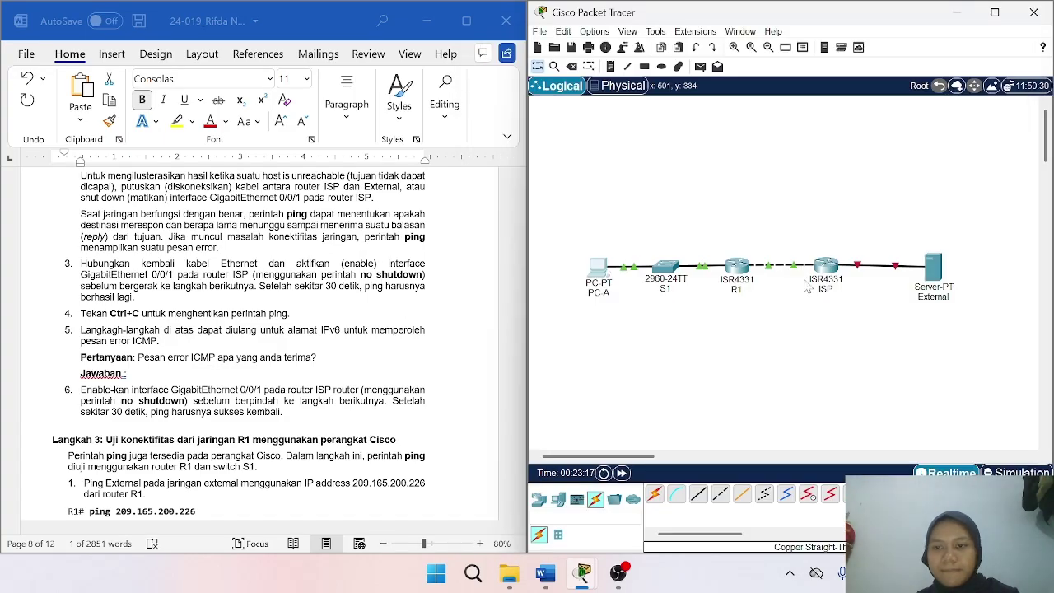
Re-enable GigabitEthernet0/0/1 on the ISP router with no shutdown and close the router window.
click(824, 275)
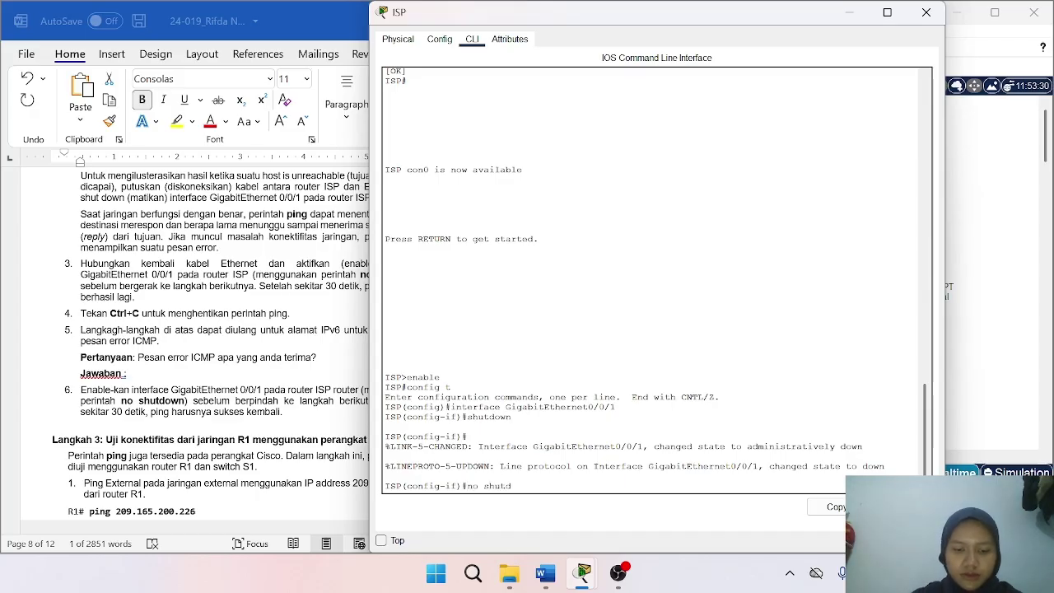
key(Return)
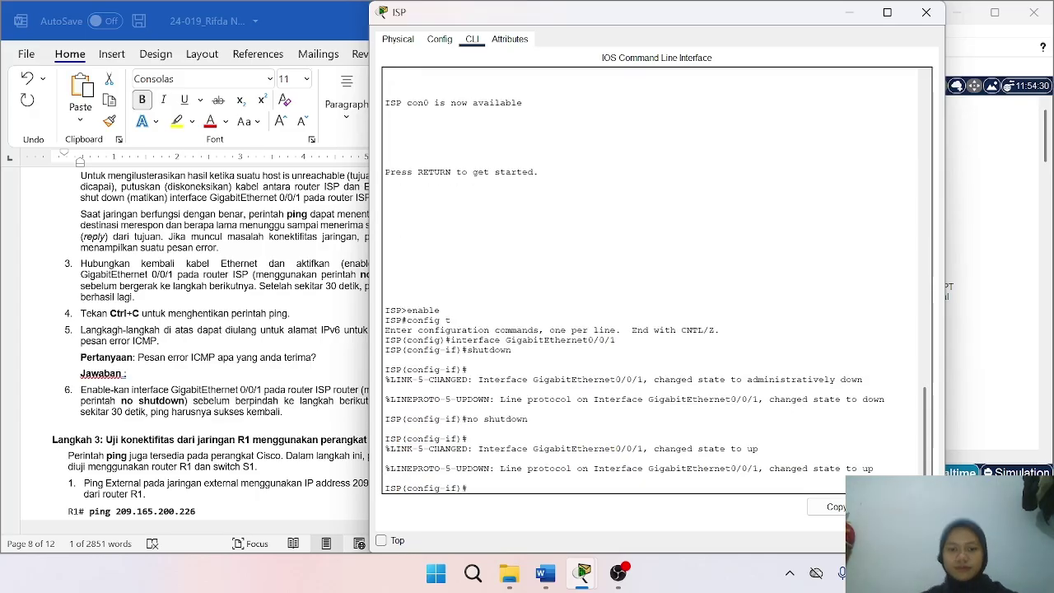
click(927, 12)
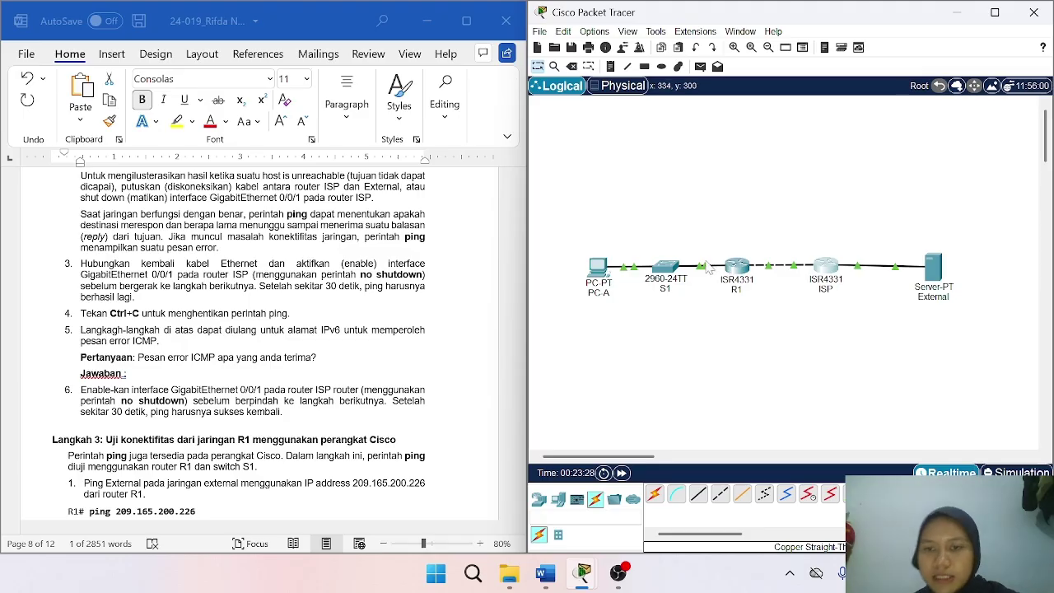
Stop the continuous ping on PC-A and copy its "Destination host unreachable." message into the Jawaban line about the ICMP error.
click(599, 272)
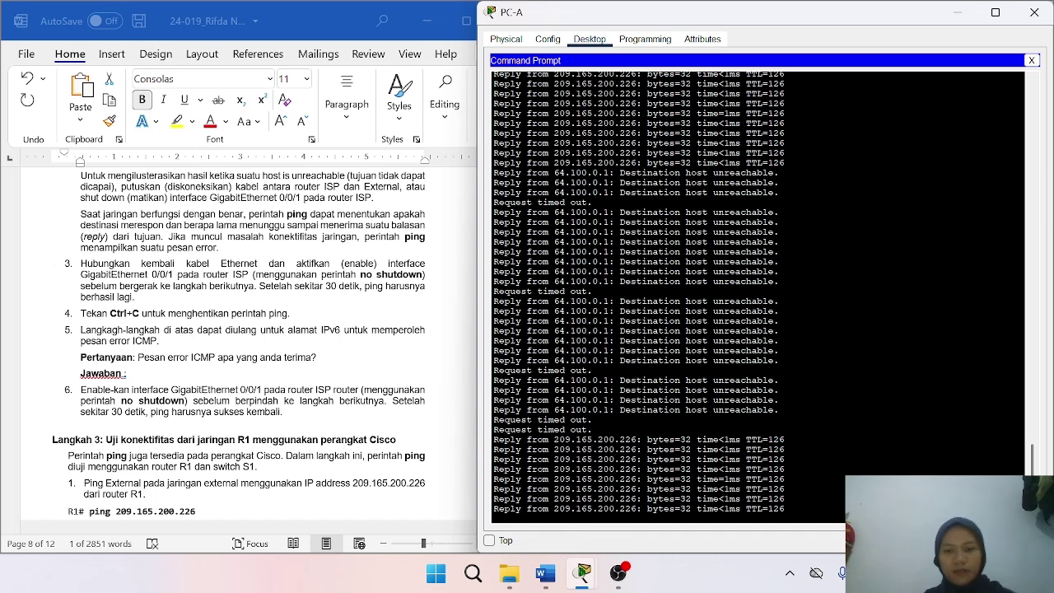
key(ctrl+c)
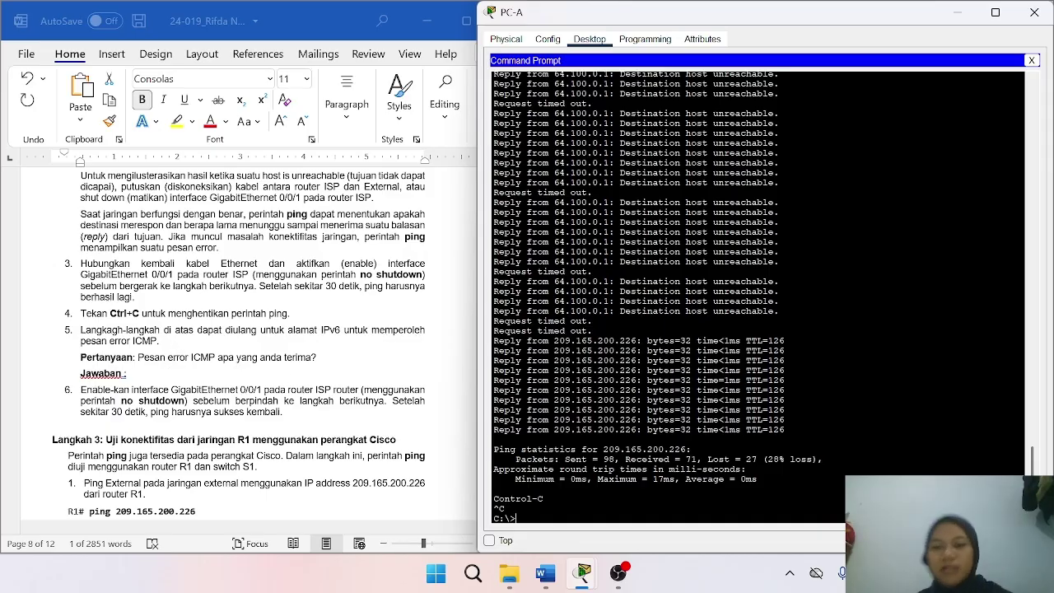
drag(779, 312, 625, 312)
right_click(642, 313)
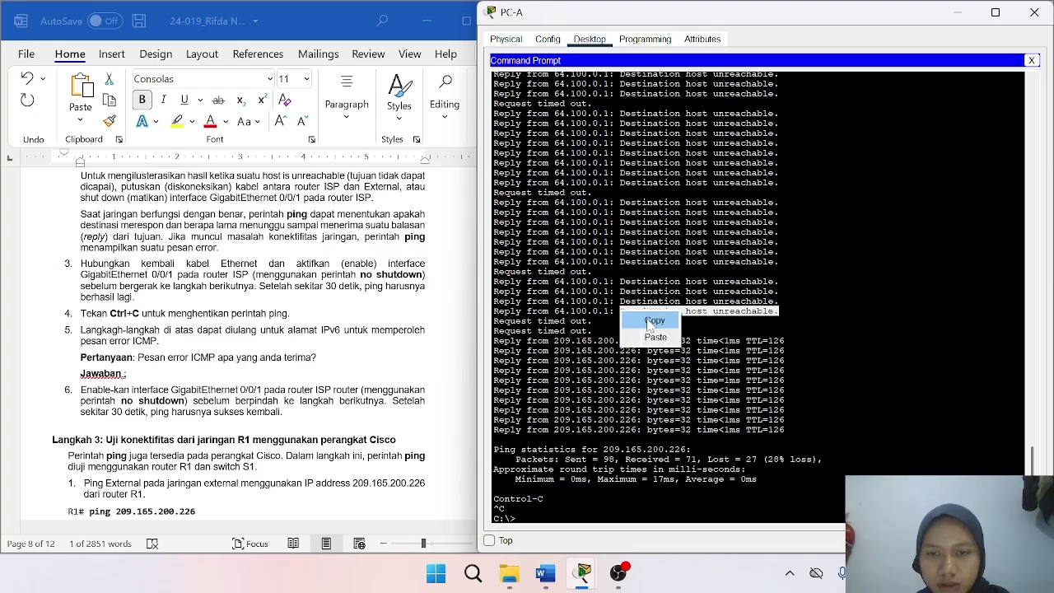
click(649, 323)
click(151, 378)
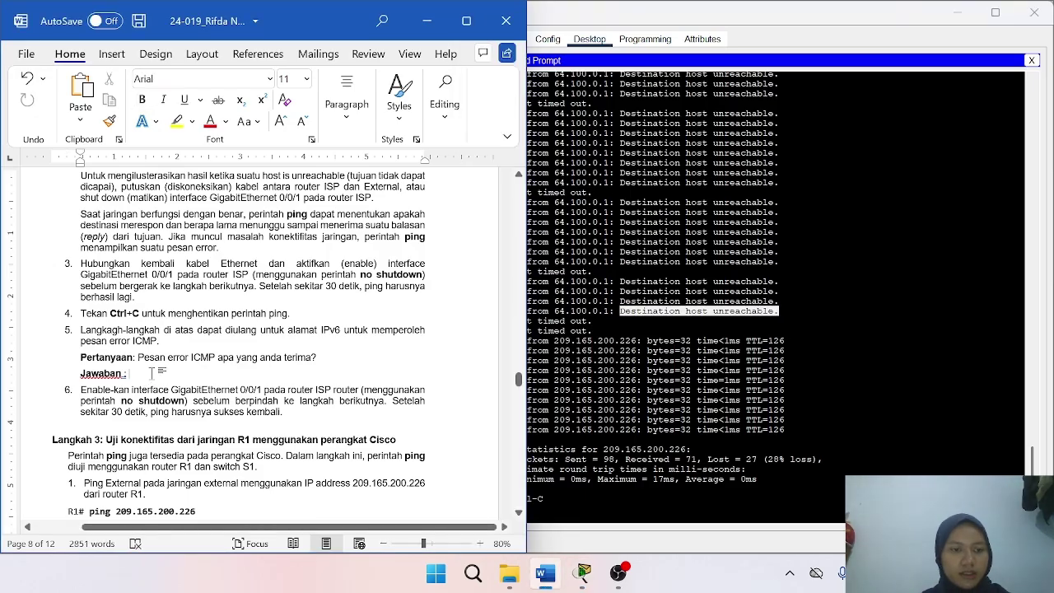
key(ctrl+v)
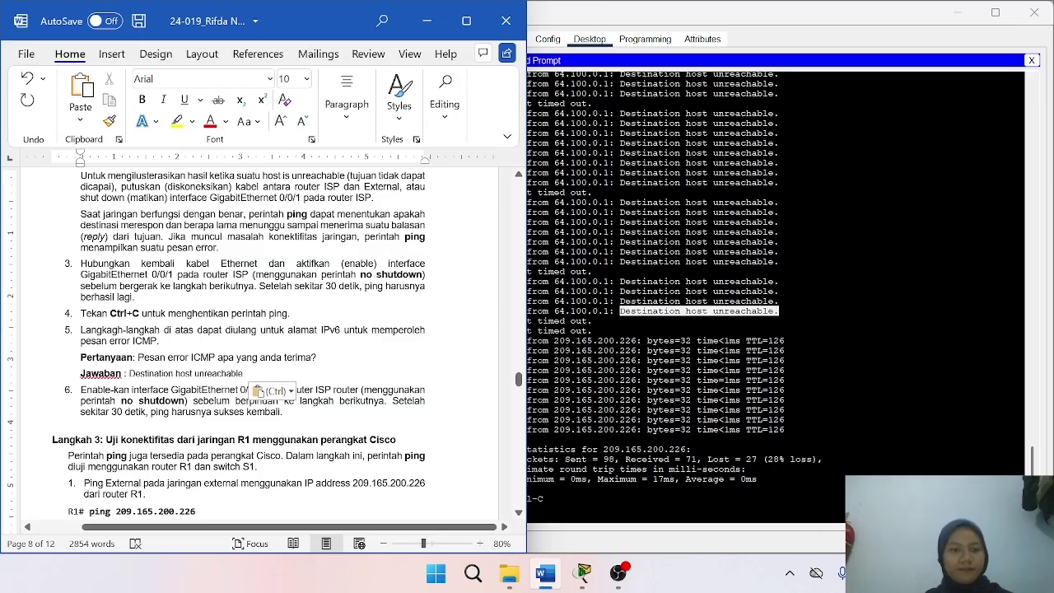
Minimize PC-A's window and review the Langkah 3 instructions for pinging the external network from router R1.
scroll(29, 373, down, 2)
key(alt+Tab)
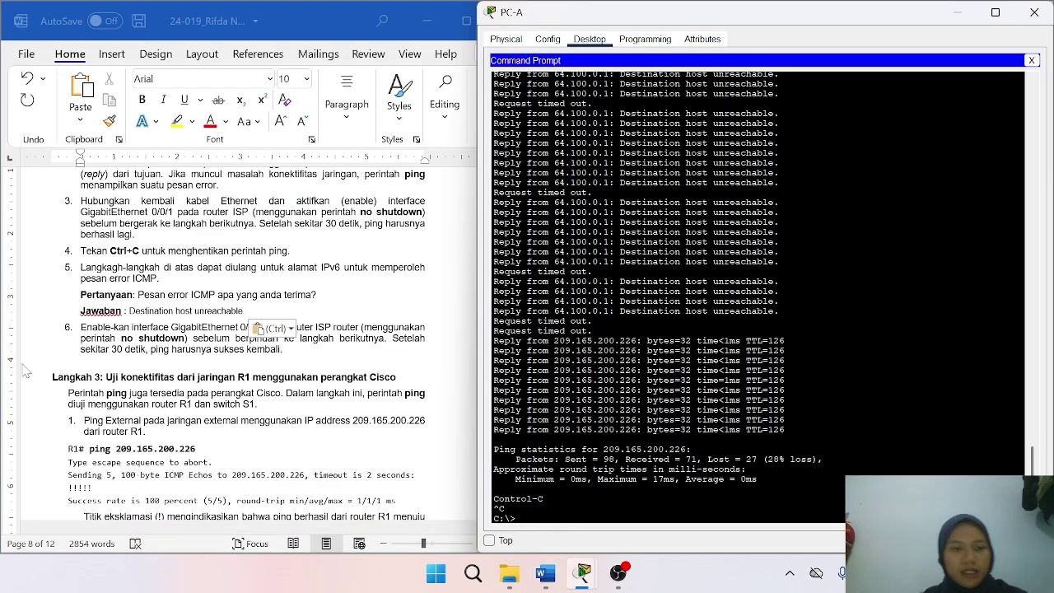
scroll(225, 338, down, 4)
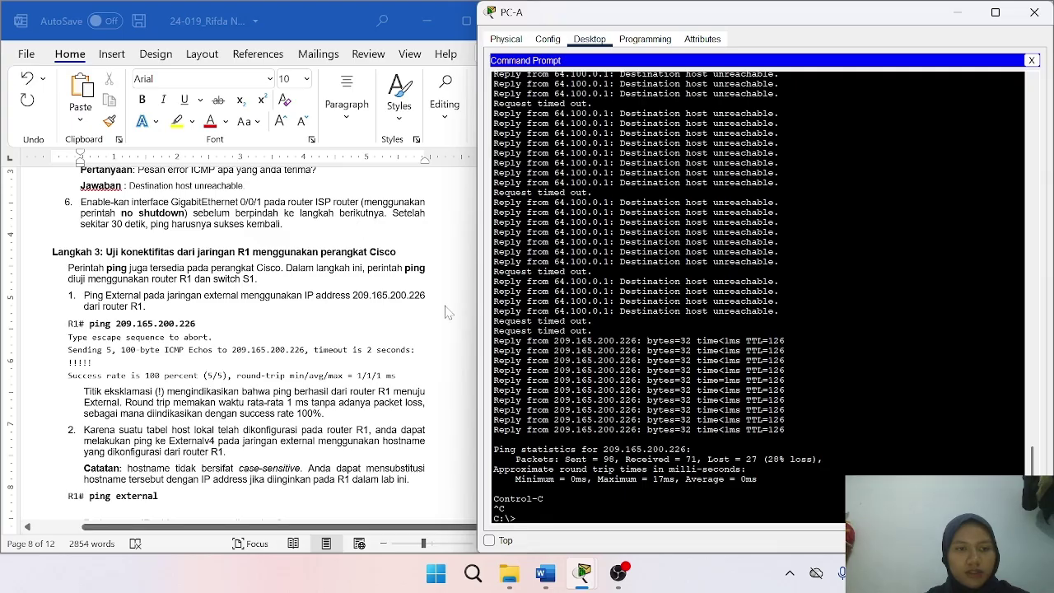
click(956, 14)
scroll(264, 342, down, 2)
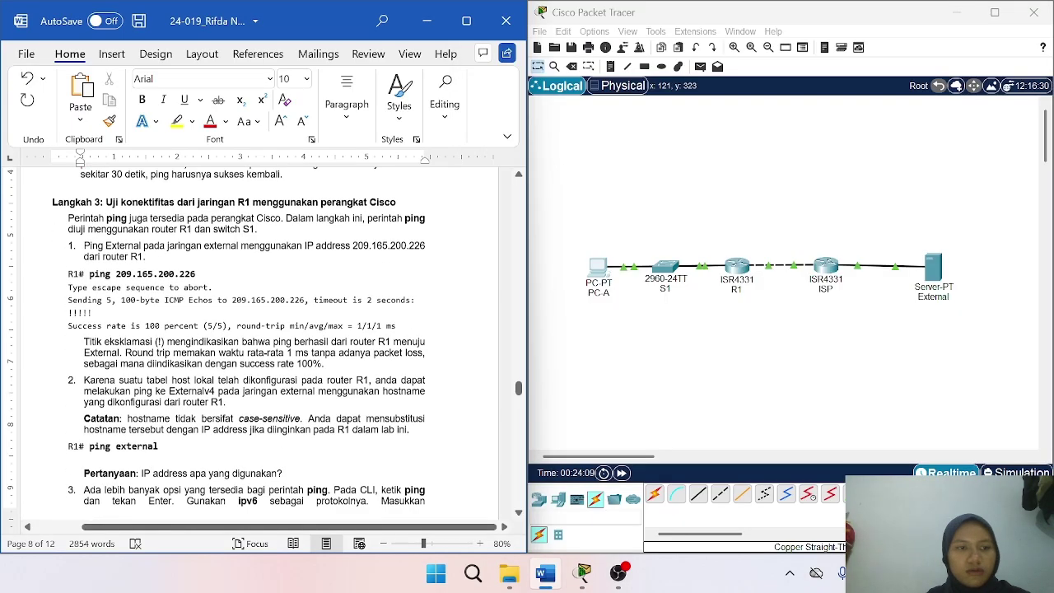
scroll(264, 342, up, 1)
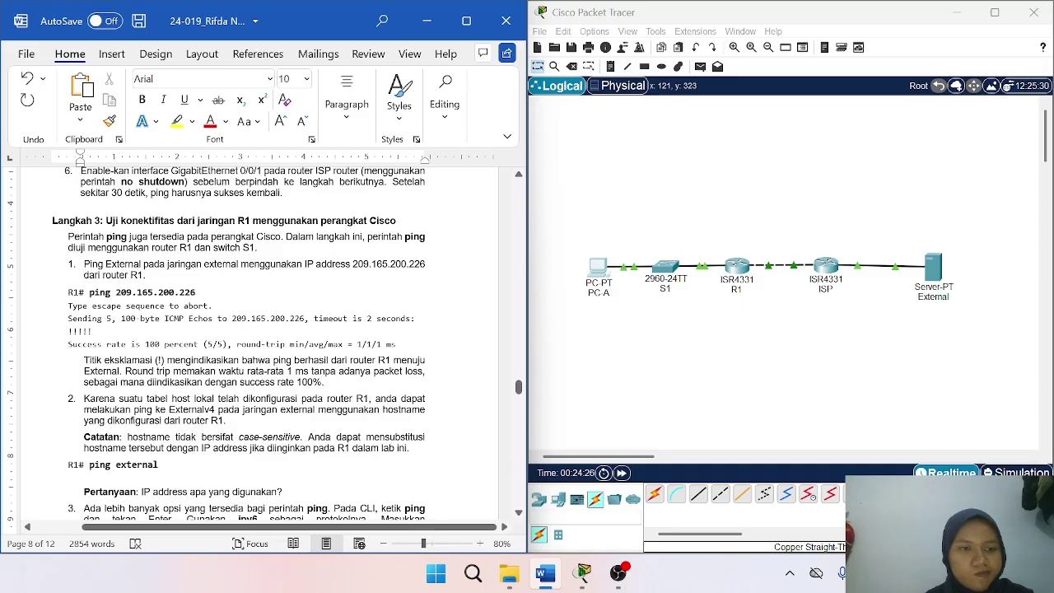
Open router R1's command line and enter privileged EXEC mode with enable.
click(730, 271)
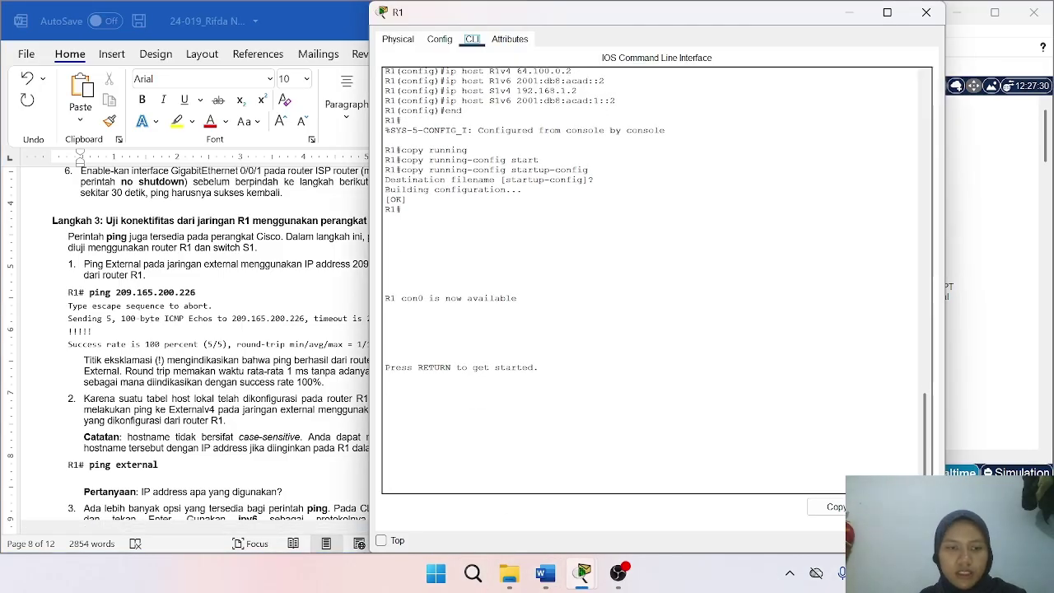
key(Return)
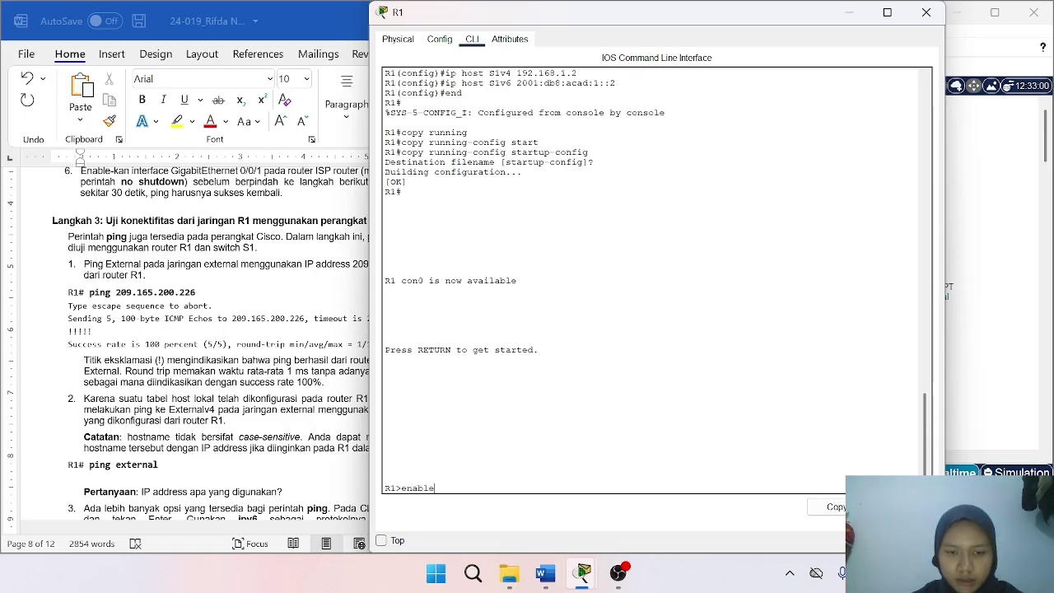
key(Return)
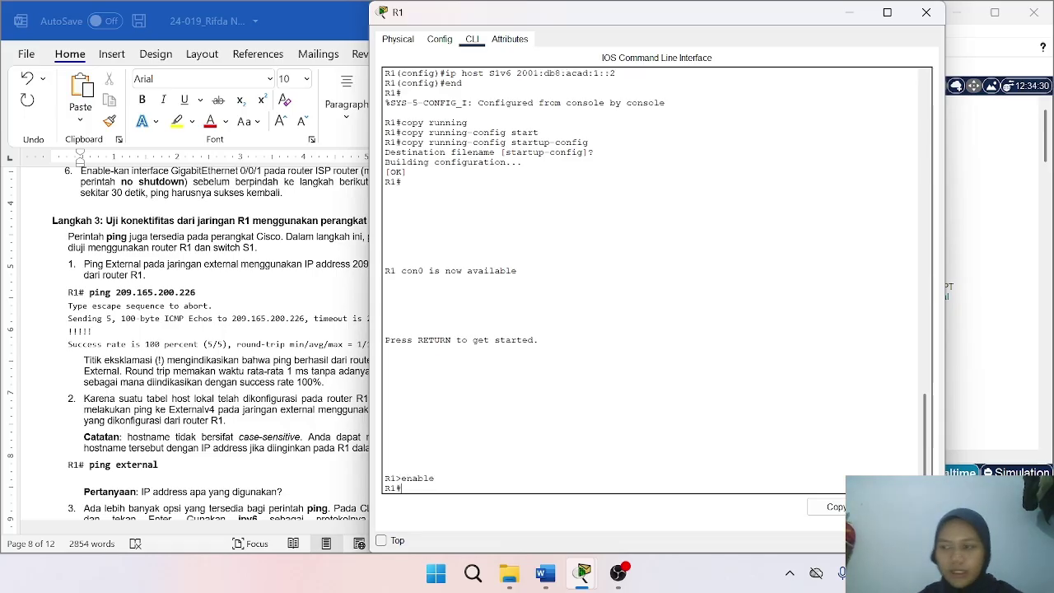
Copy the ping 209.165.200.226 command from the lab document and run it on R1.
click(206, 301)
drag(151, 372, 196, 292)
click(89, 292)
key(ctrl+c)
click(601, 369)
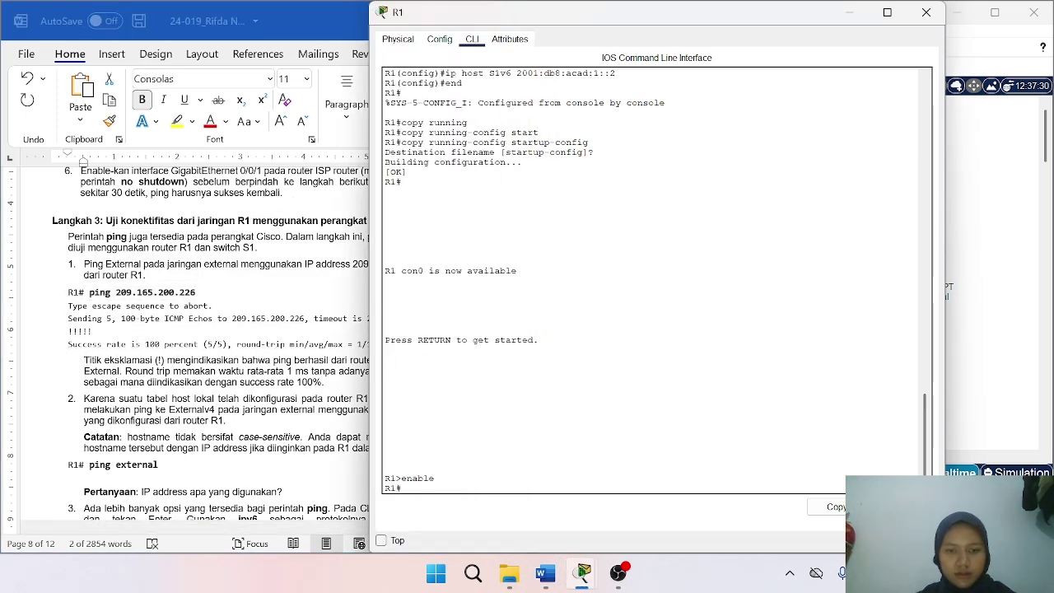
right_click(430, 486)
click(458, 514)
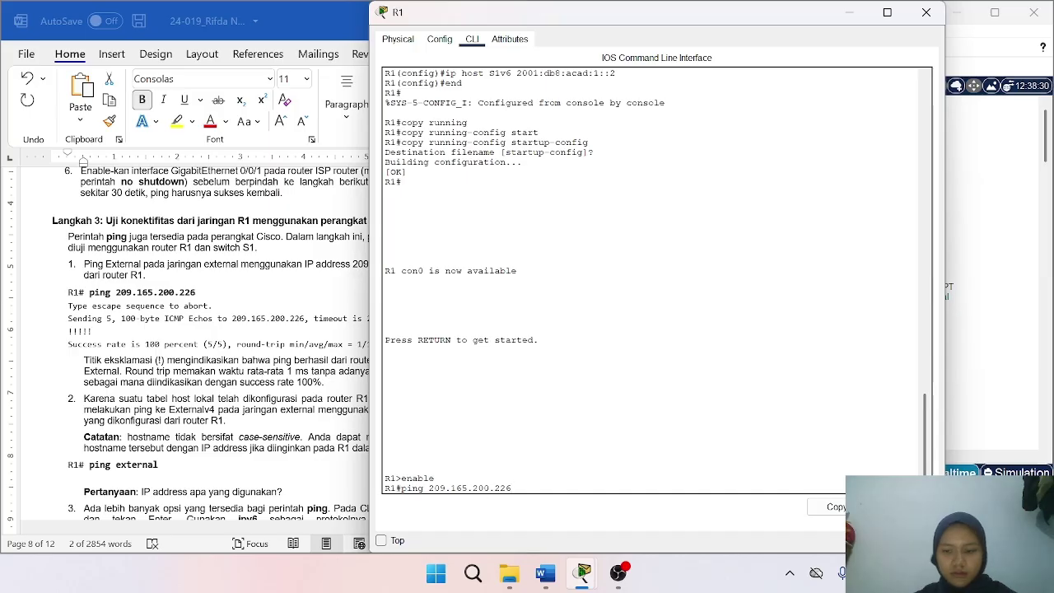
key(Return)
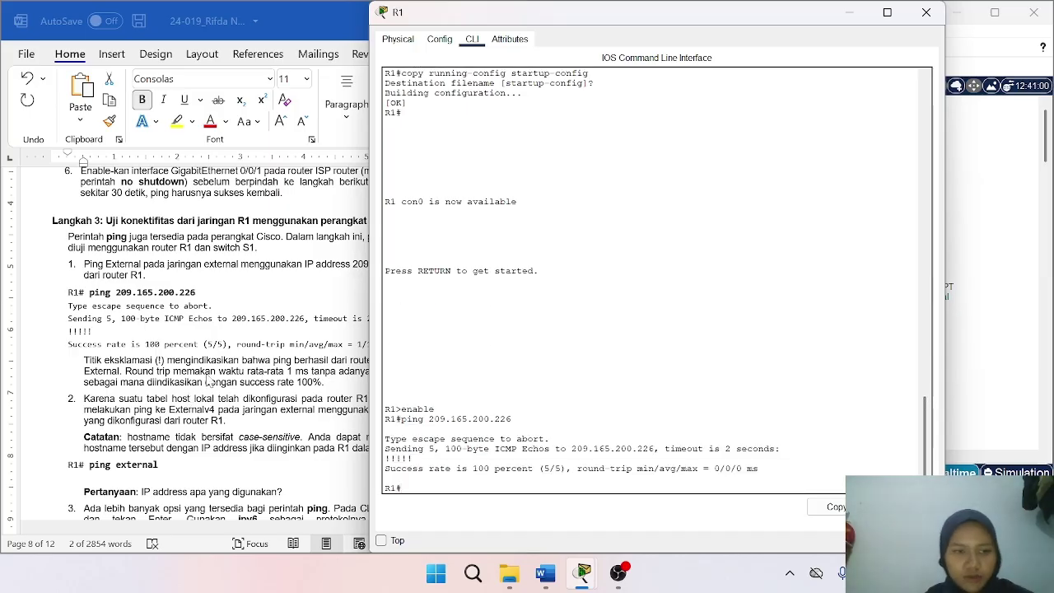
Shrink R1's window and place it beside the document, showing both its latest output and the hostname ping instructions.
click(116, 373)
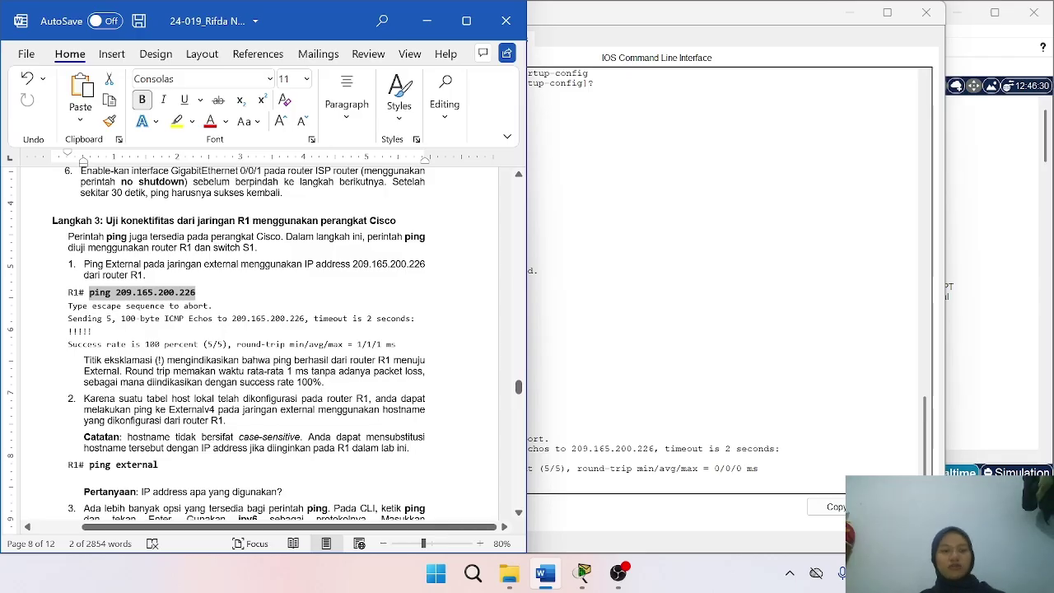
click(550, 21)
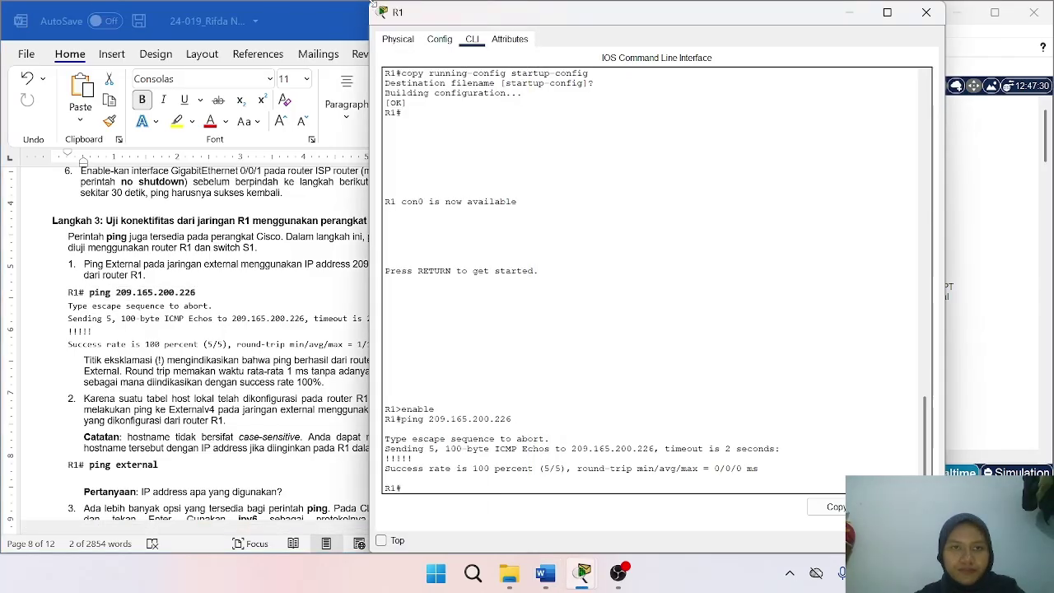
drag(551, 21, 550, 107)
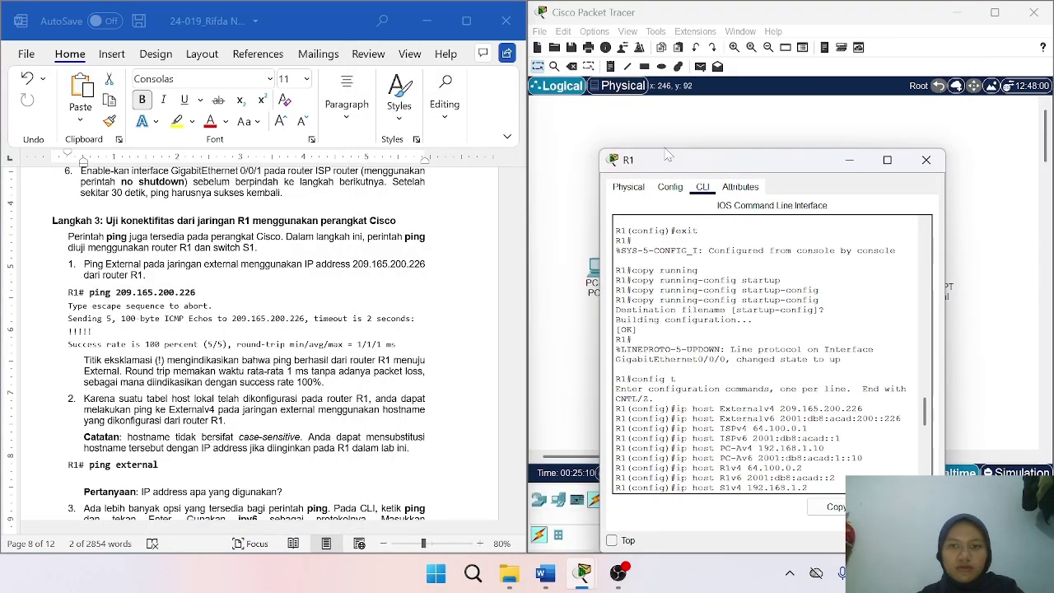
drag(700, 155, 700, 68)
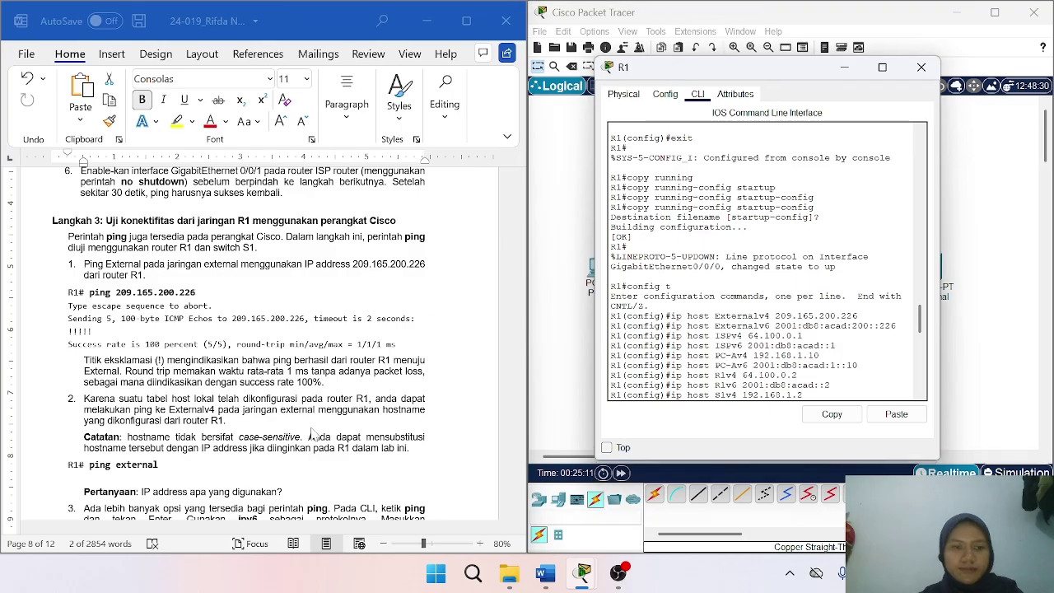
scroll(313, 434, down, 1)
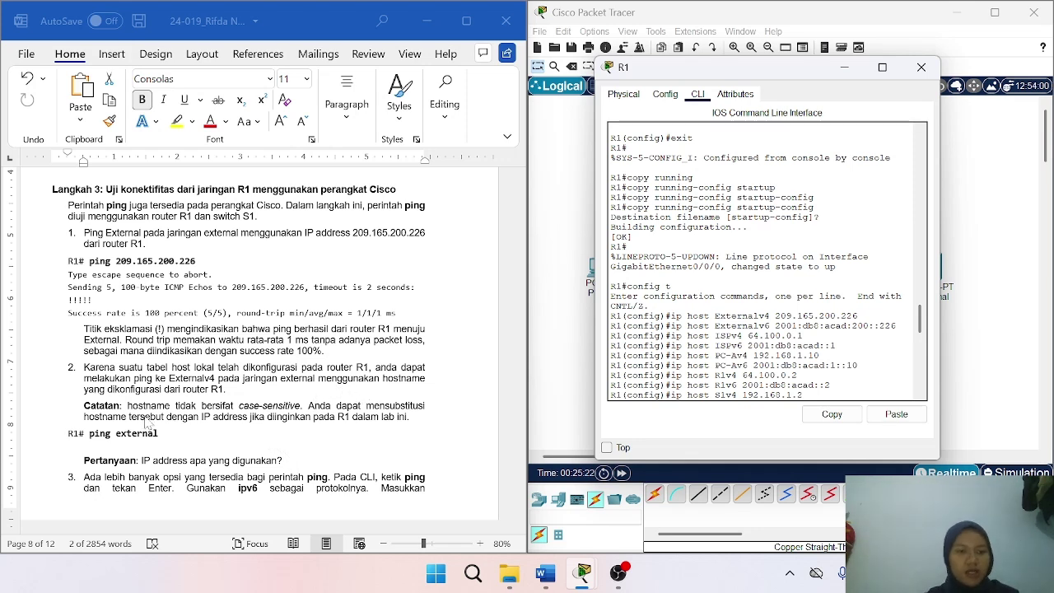
scroll(348, 422, down, 2)
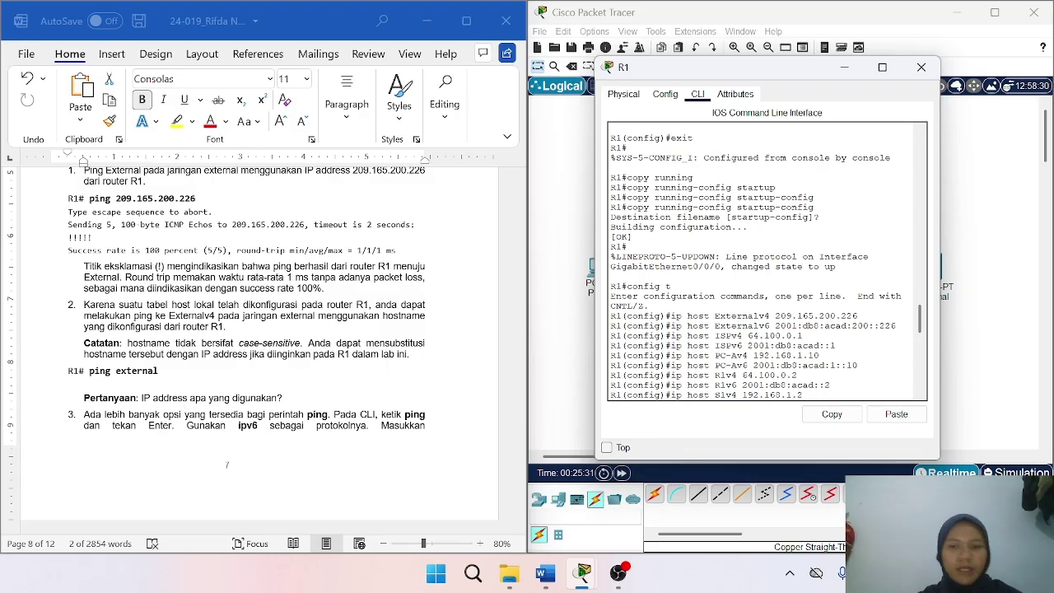
scroll(722, 333, down, 15)
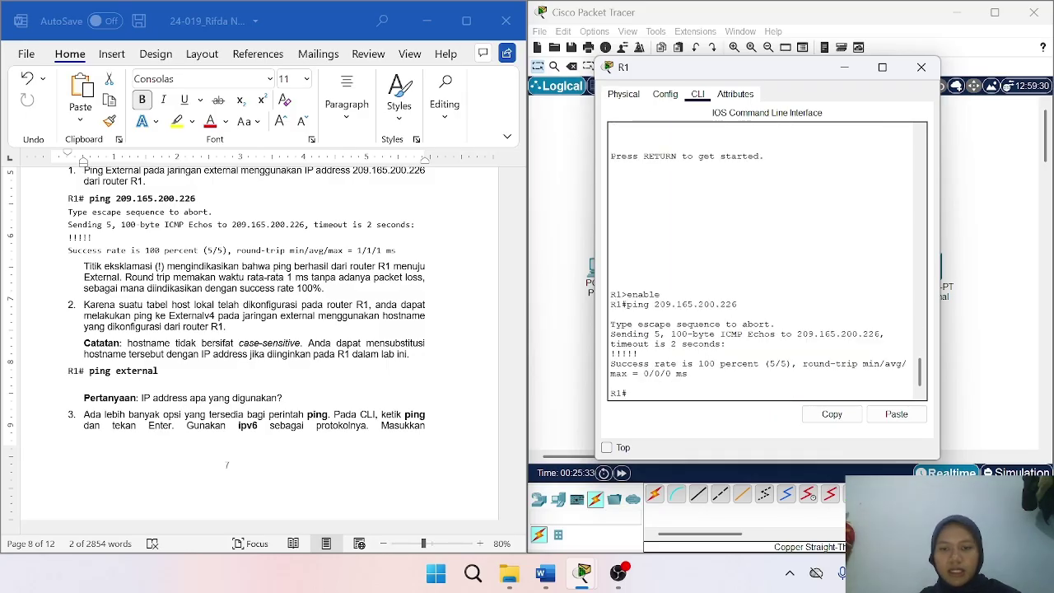
Copy the ping external command from the lab document and try it on R1.
click(164, 377)
drag(89, 199, 195, 198)
drag(158, 371, 89, 371)
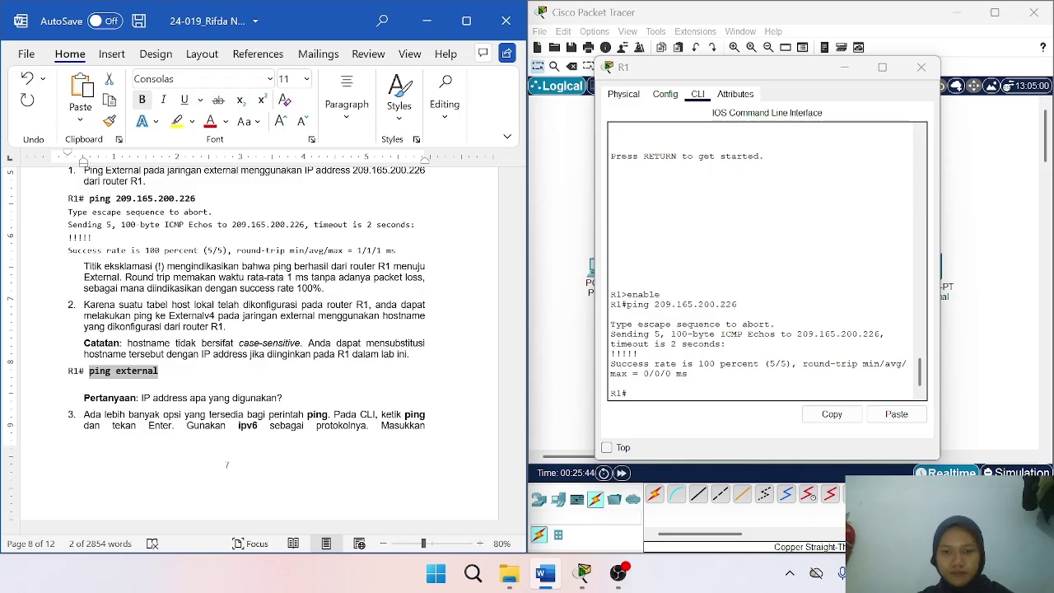
click(651, 391)
right_click(656, 392)
click(686, 418)
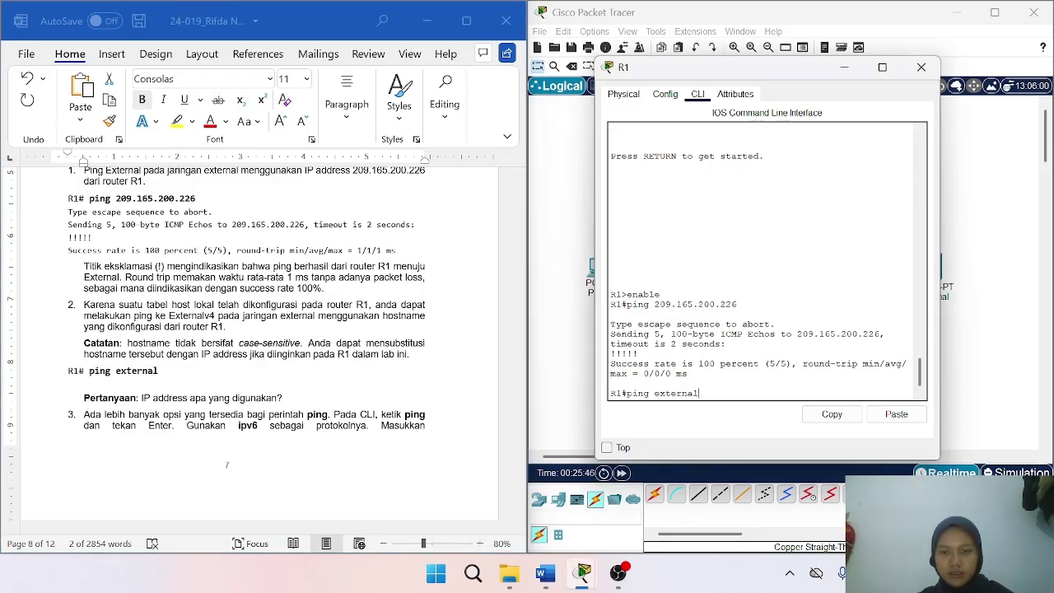
key(Return)
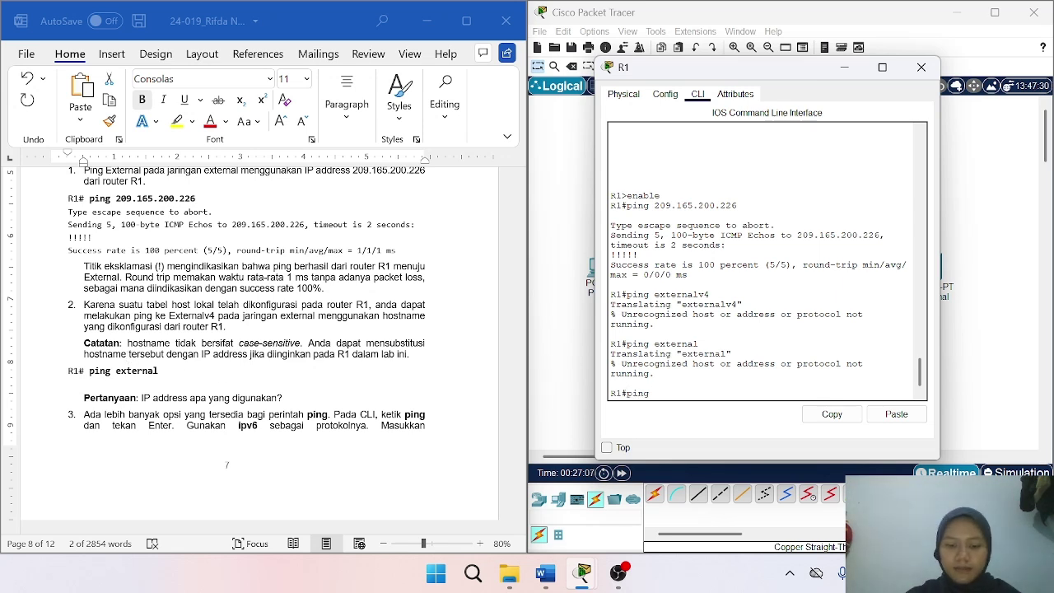
Ping the external server from R1 by its hostname Externalv4.
text(xternal)
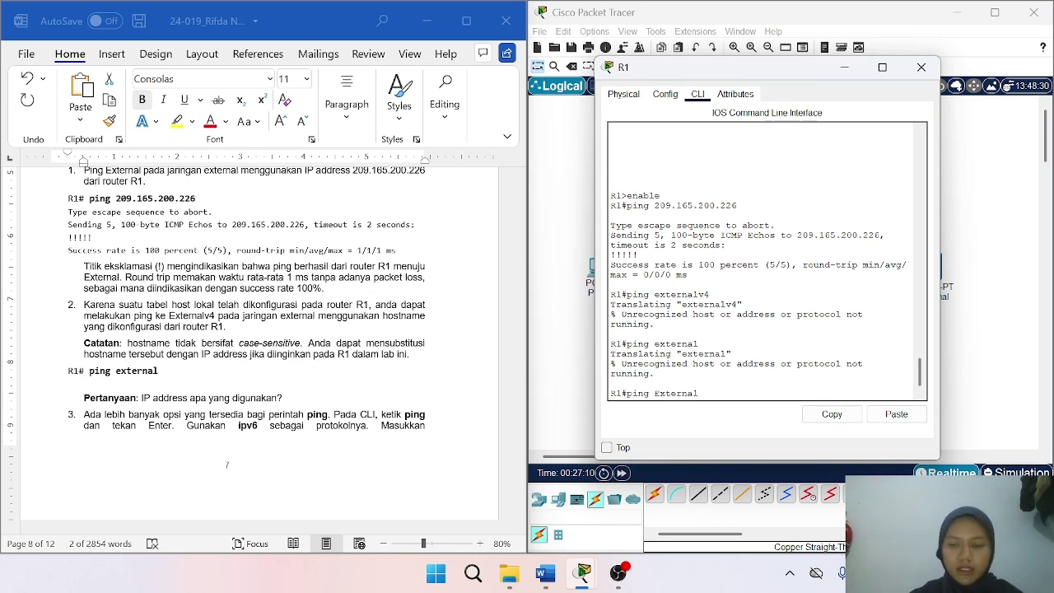
text(v4)
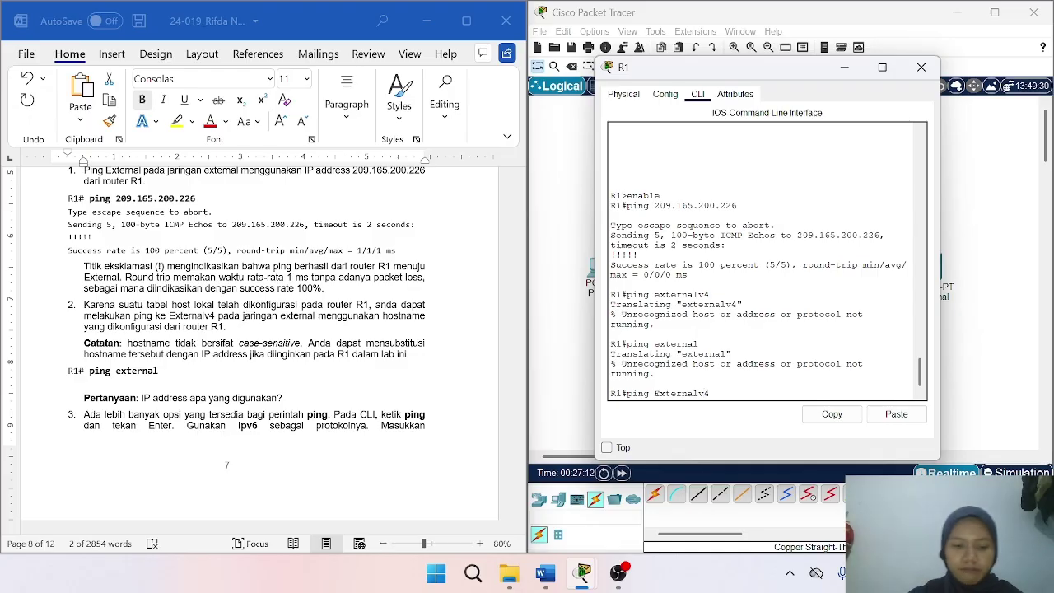
key(Return)
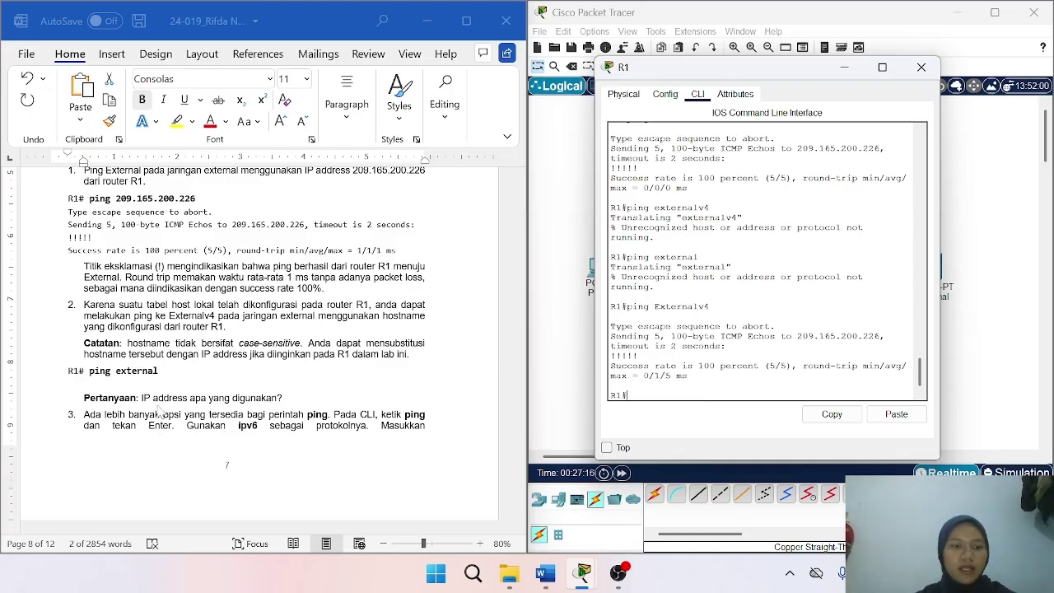
Add a line with a bold "Jawaban" label and a regular-weight colon below the question about which IP address is used.
click(288, 406)
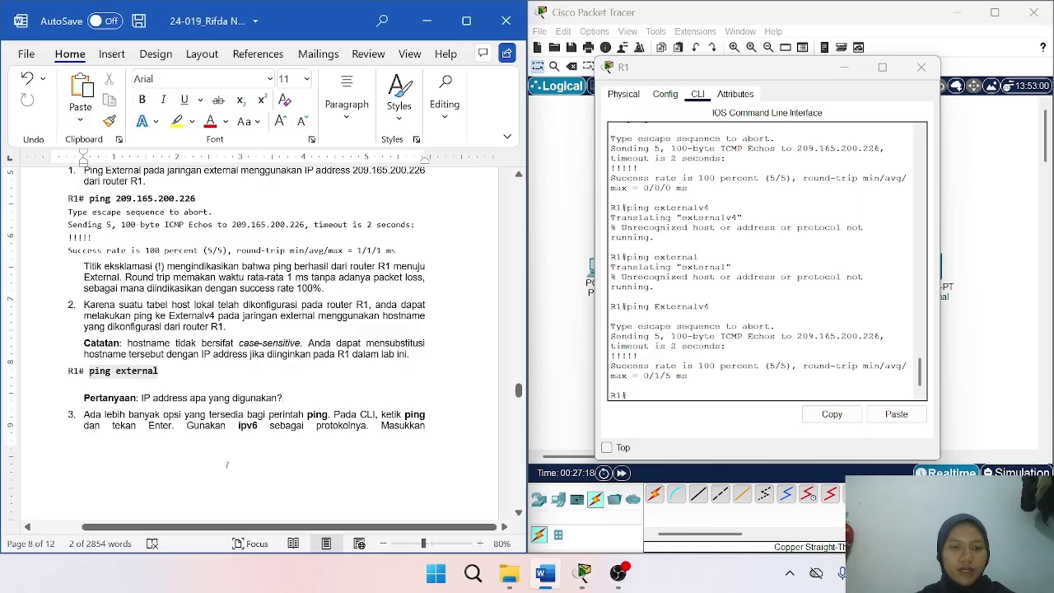
key(Return)
key(ctrl+b)
text(Jawaban :)
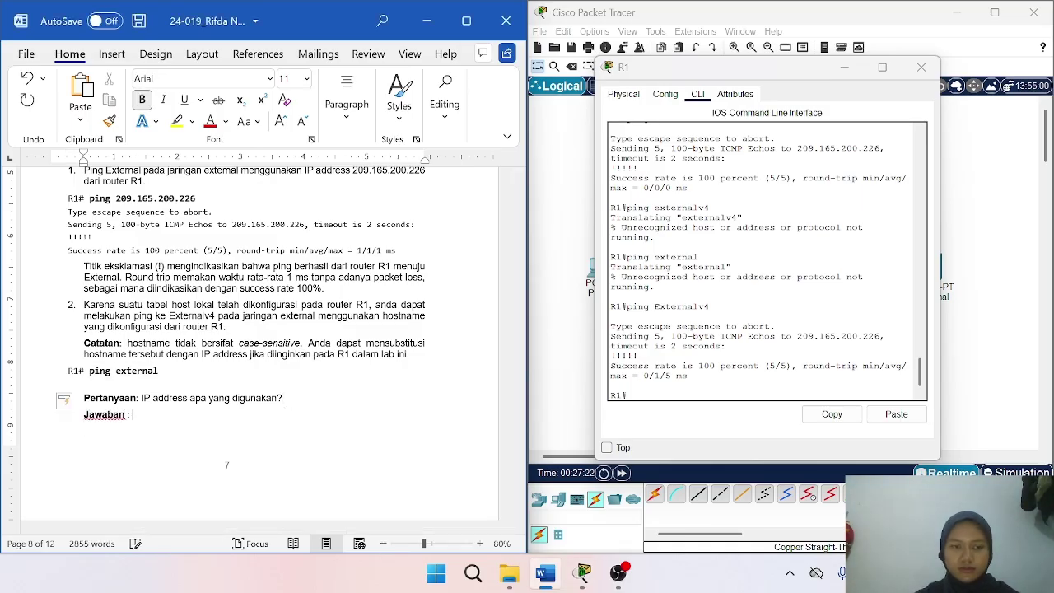
key(ctrl+b)
text(:)
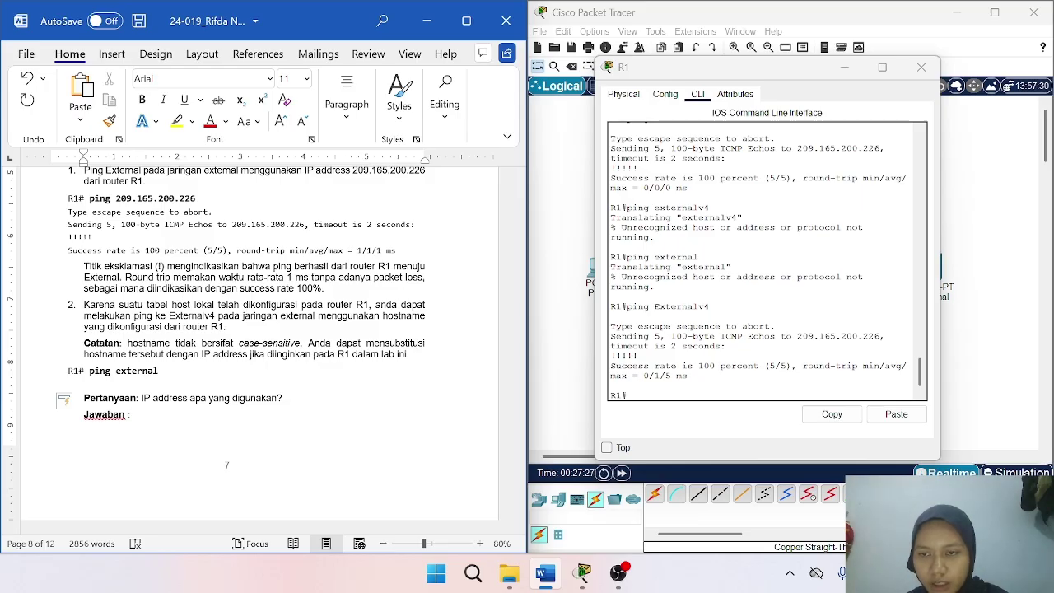
Copy 209.165.200.226 from the Externalv4 ping output into the new Jawaban line.
drag(798, 336, 880, 336)
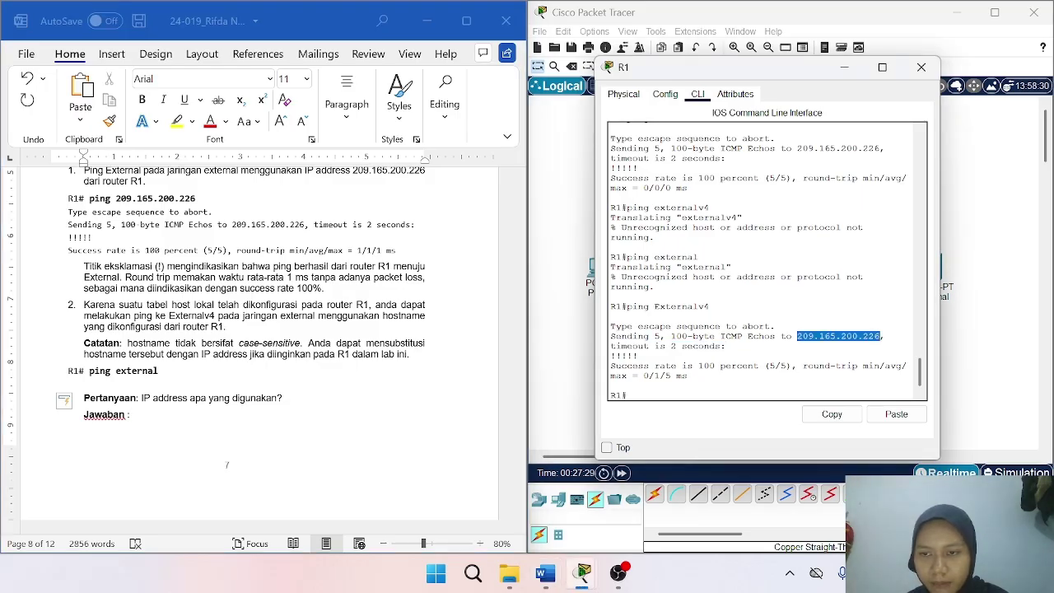
right_click(883, 336)
click(902, 346)
click(162, 421)
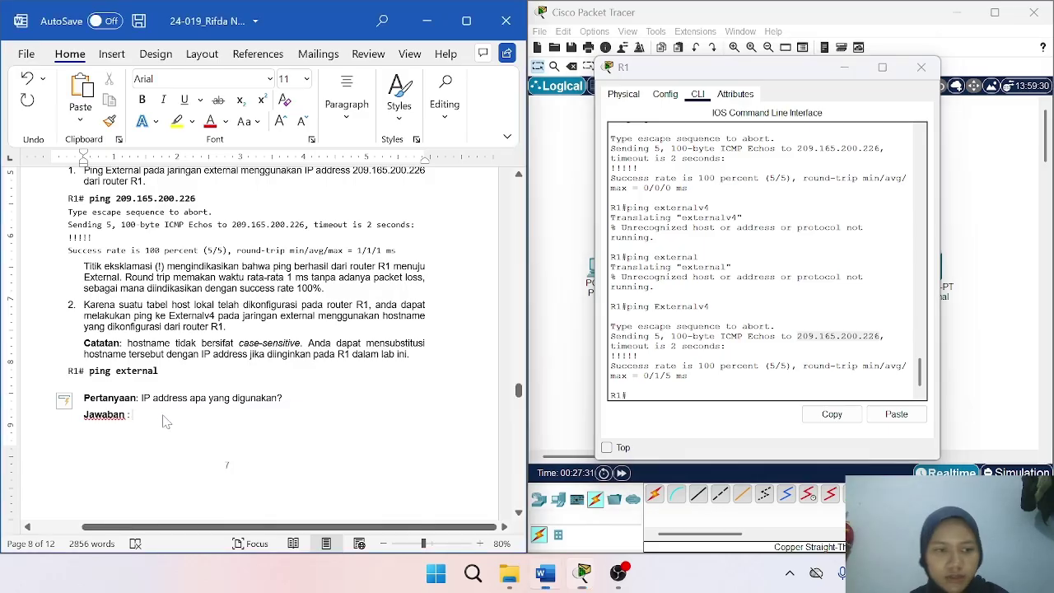
right_click(163, 420)
click(146, 434)
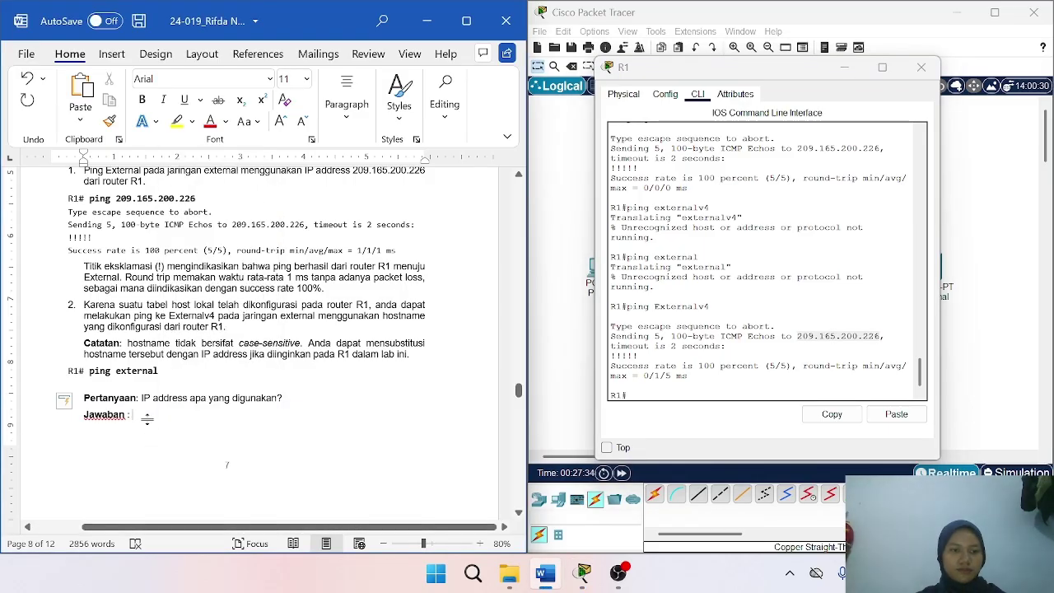
key(ctrl+v)
Follow instruction 3 by starting an extended ping on R1 with ipv6 as the protocol.
scroll(226, 466, down, 10)
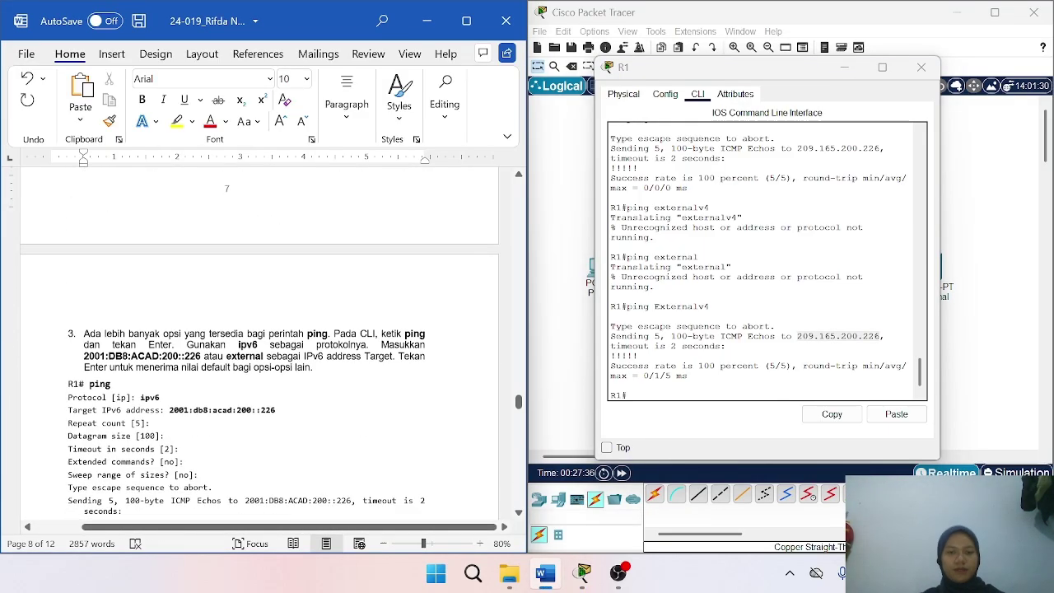
scroll(247, 342, up, 1)
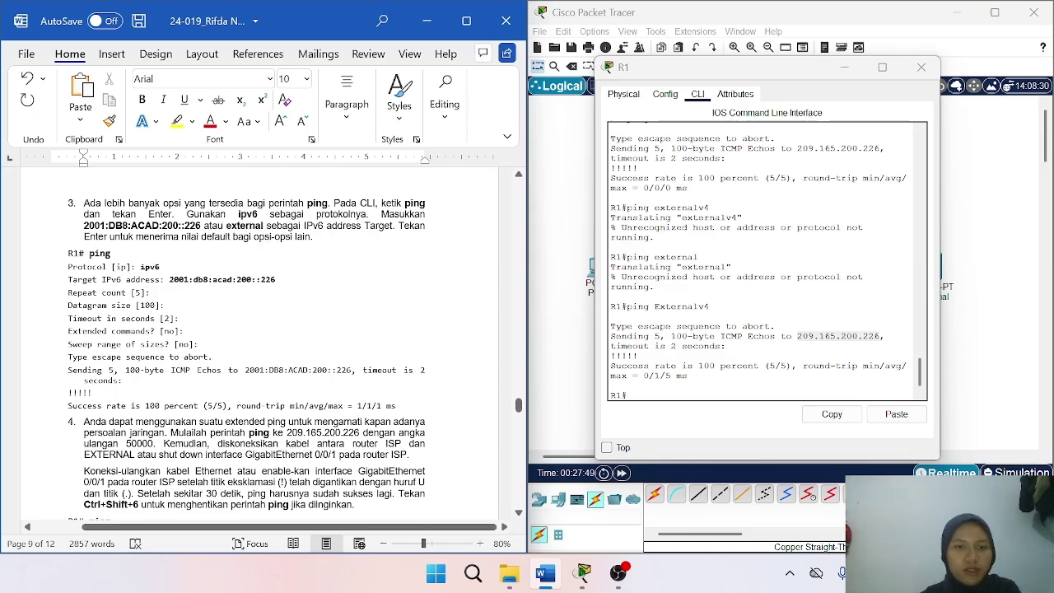
click(651, 419)
text(ping)
key(Return)
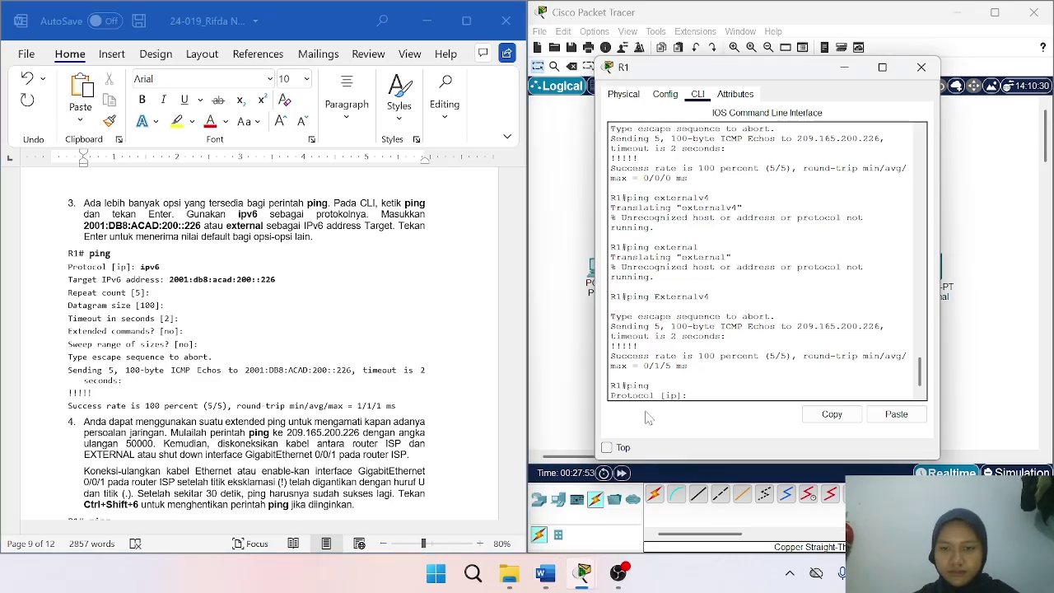
text(ipv6)
key(Return)
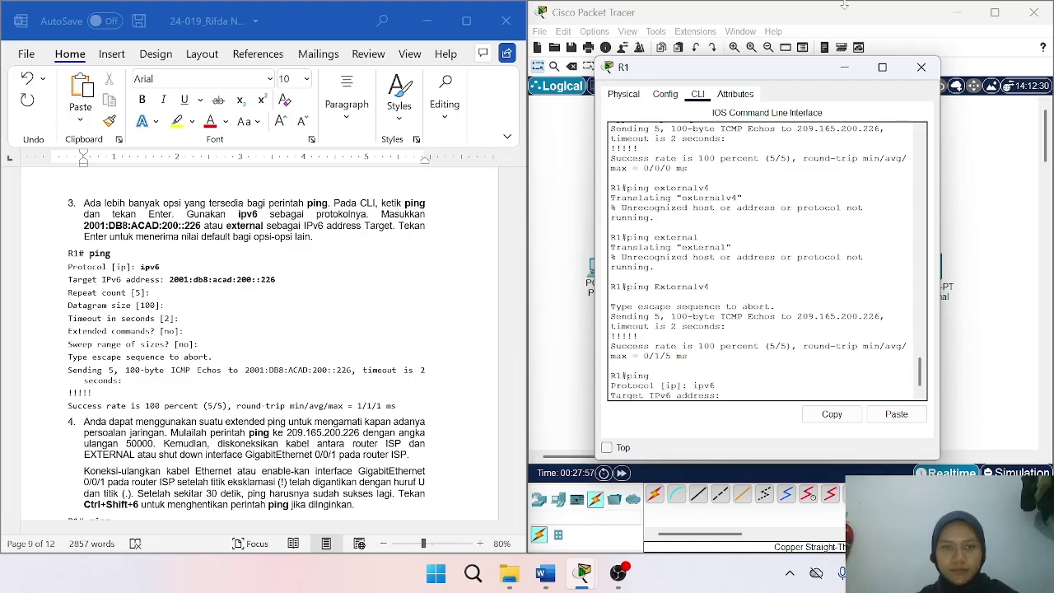
Enlarge R1's window in height and width and bring the Target IPv6 address prompt into view.
drag(595, 57, 536, 11)
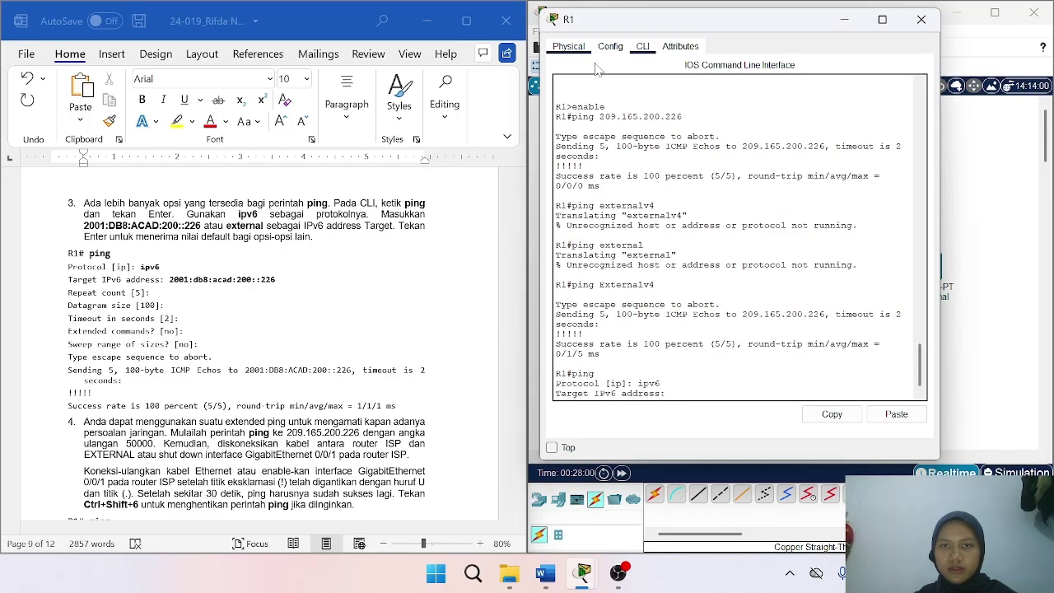
drag(779, 460, 787, 517)
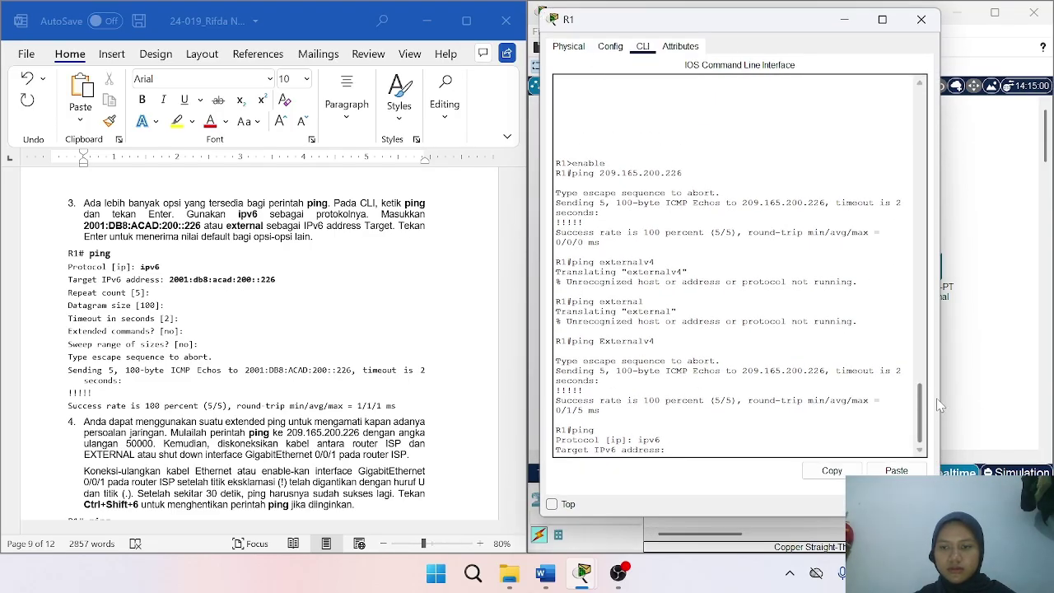
drag(940, 397, 1002, 397)
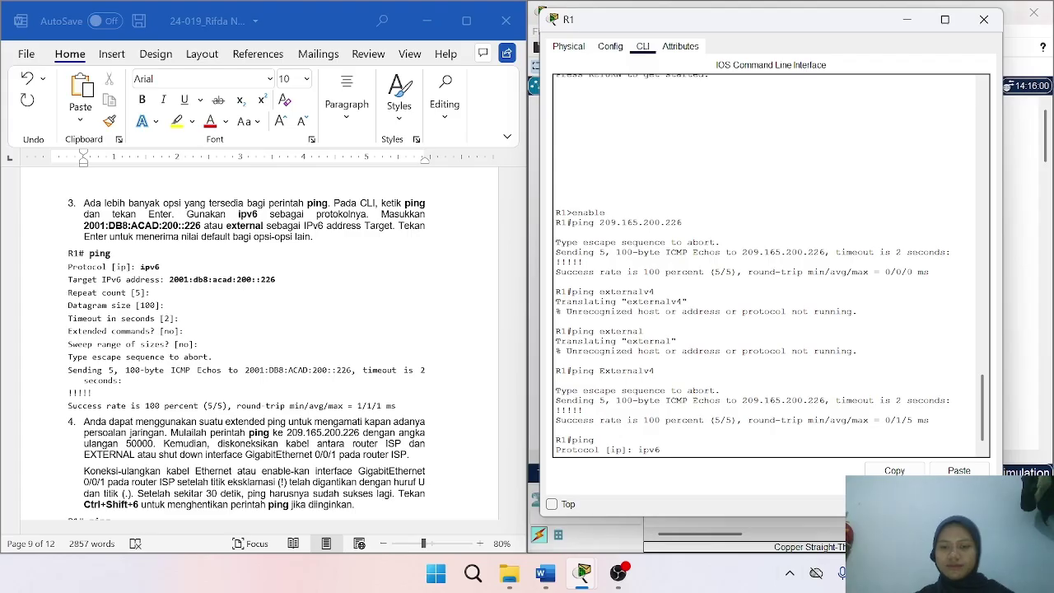
key(Return)
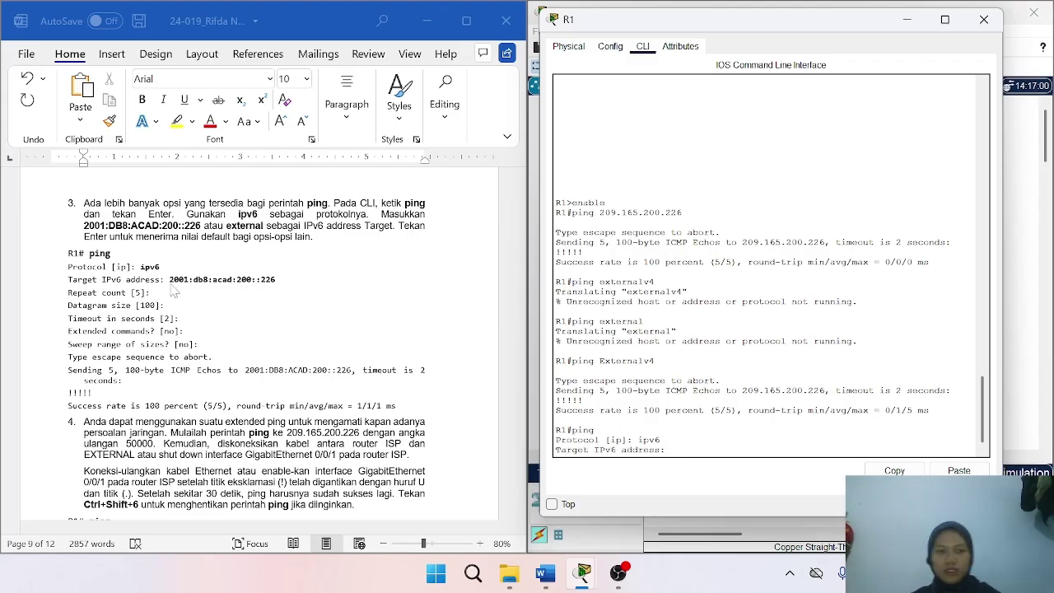
Copy the target address 2001:db8:acad:200::226 from the Word instructions and submit it at R1's Target IPv6 address prompt.
click(280, 283)
drag(278, 281, 169, 281)
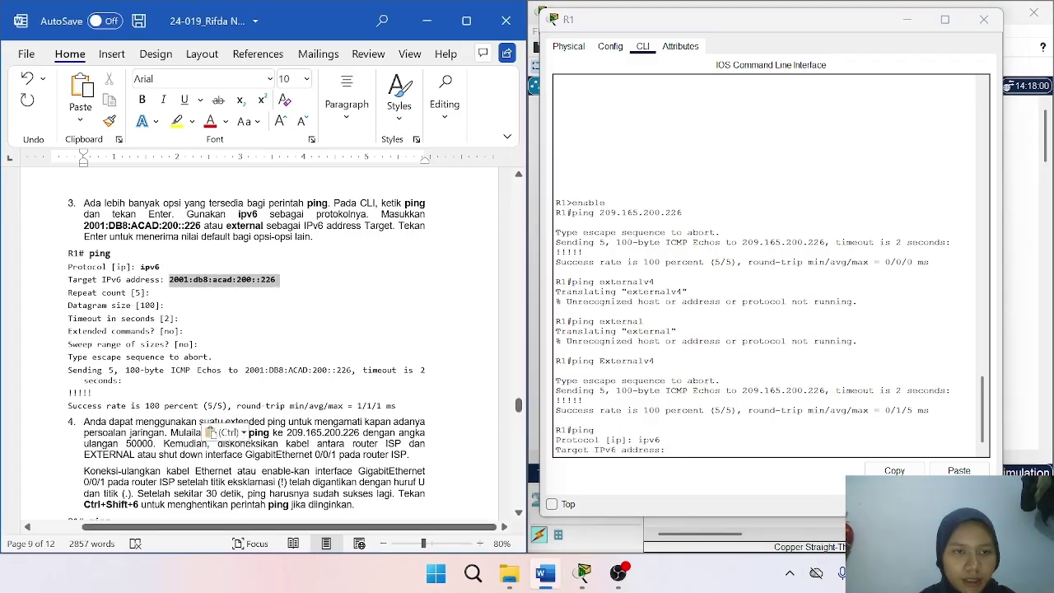
key(ctrl+c)
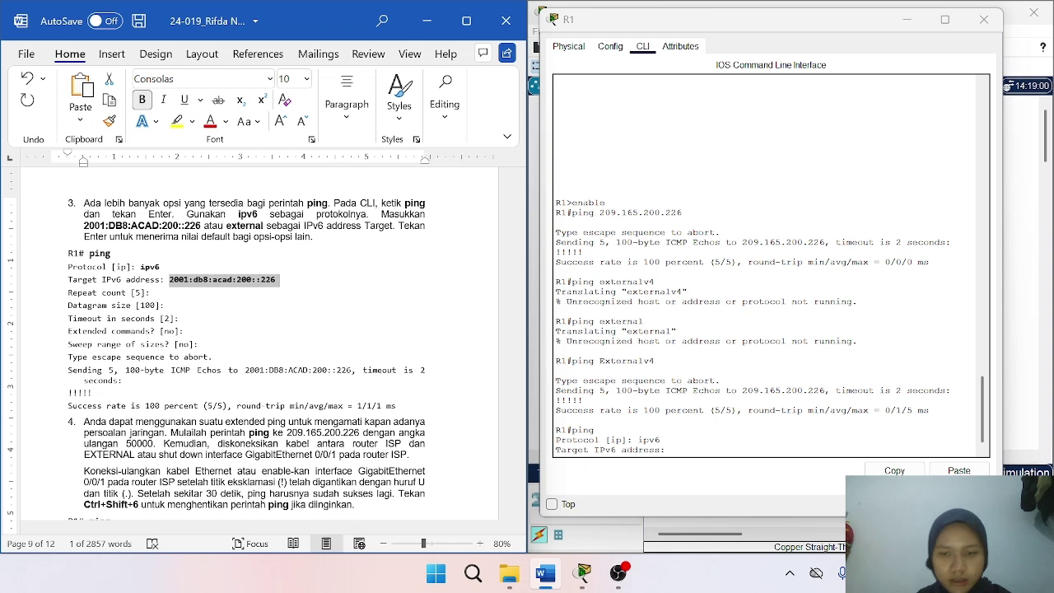
click(677, 452)
right_click(678, 452)
click(716, 485)
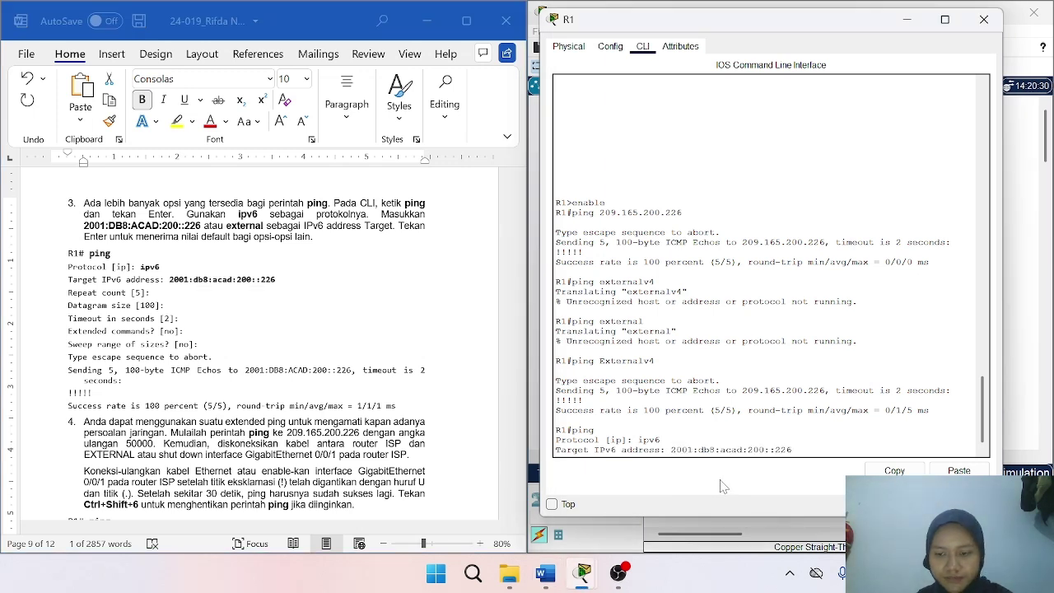
key(Return)
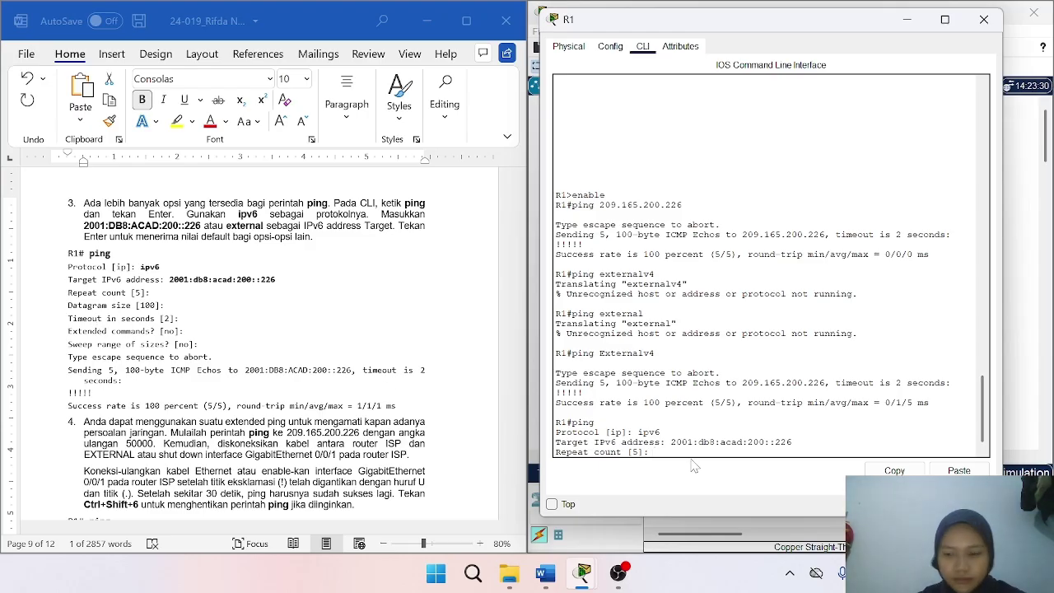
Accept the default repeat count, datagram size, timeout, extended commands and sweep range to run the IPv6 ping on R1.
key(Return)
key(Return)
key(Return)
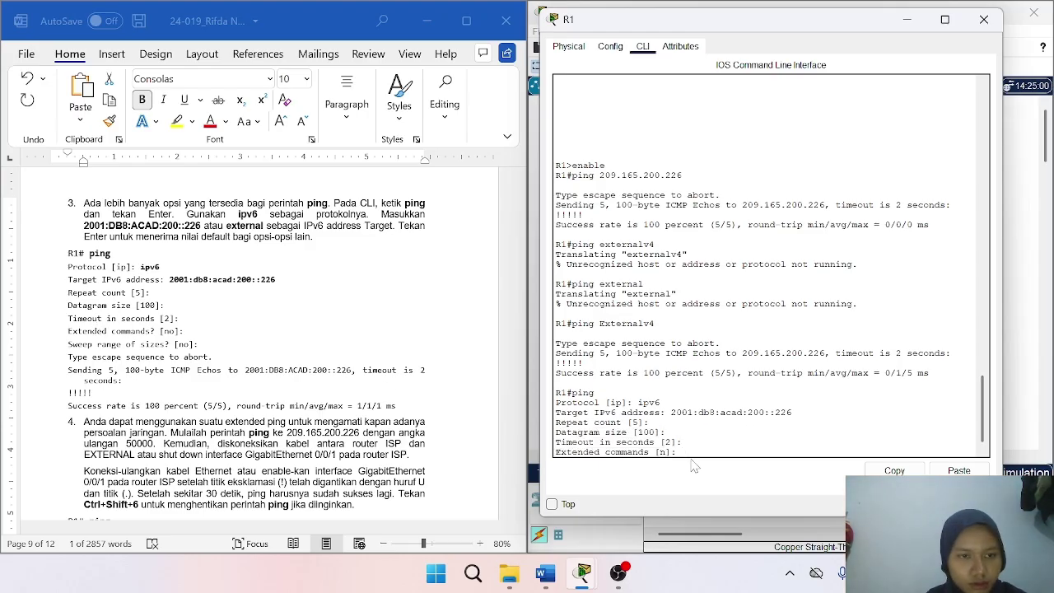
key(Return)
key(Return)
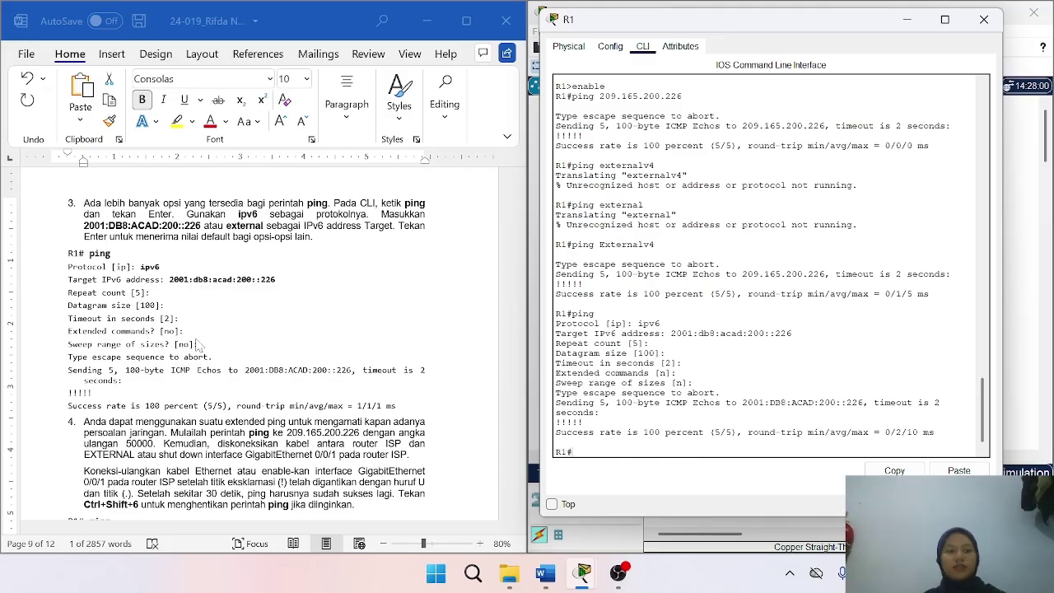
Follow instruction 4 by starting an extended ping on R1 with the default protocol and 209.165.200.226 as the target IP address.
scroll(200, 346, down, 3)
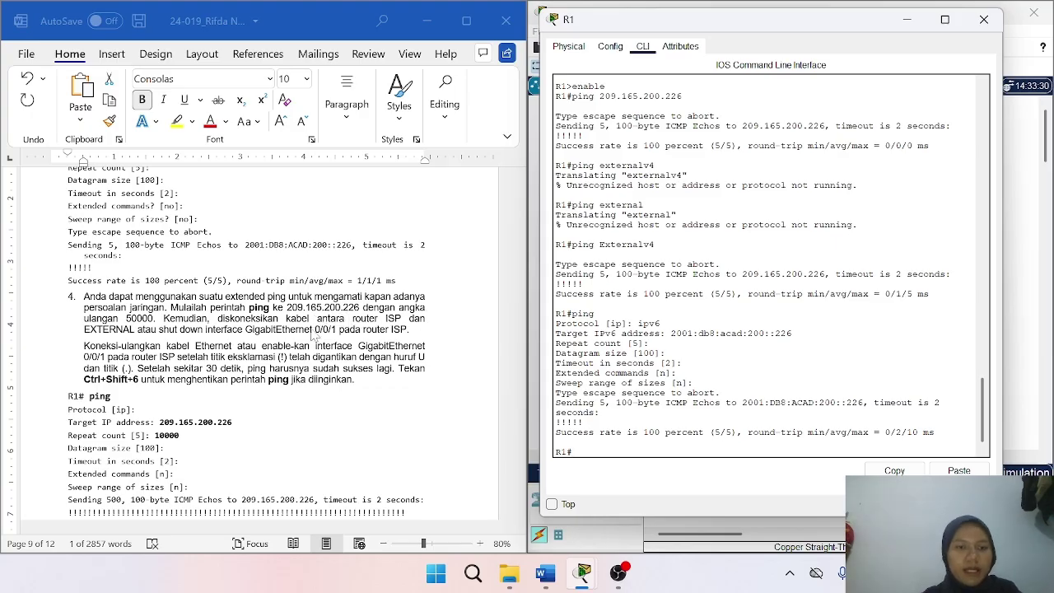
scroll(198, 367, down, 2)
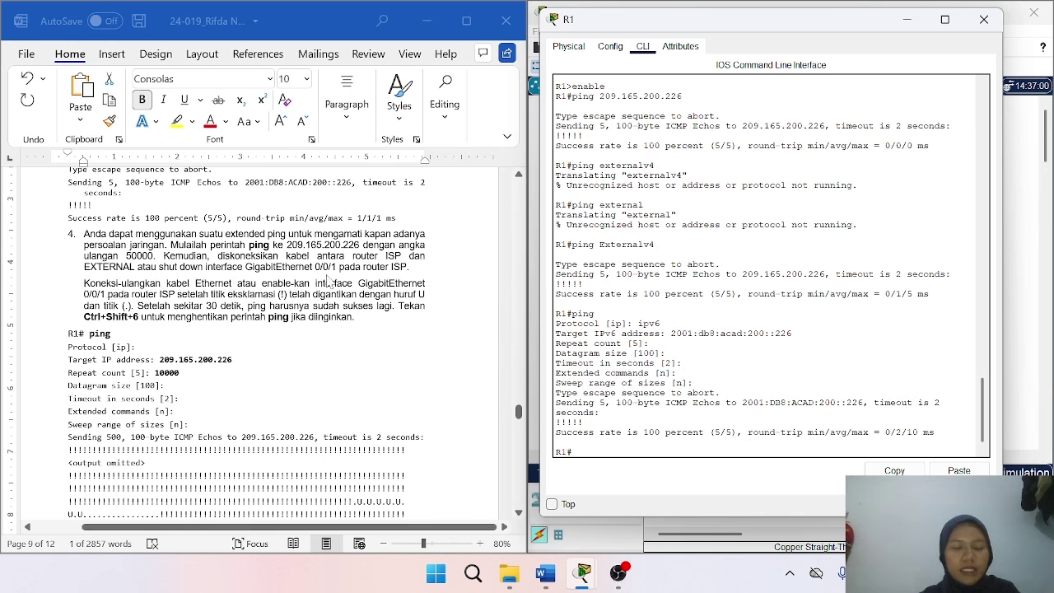
scroll(368, 283, down, 1)
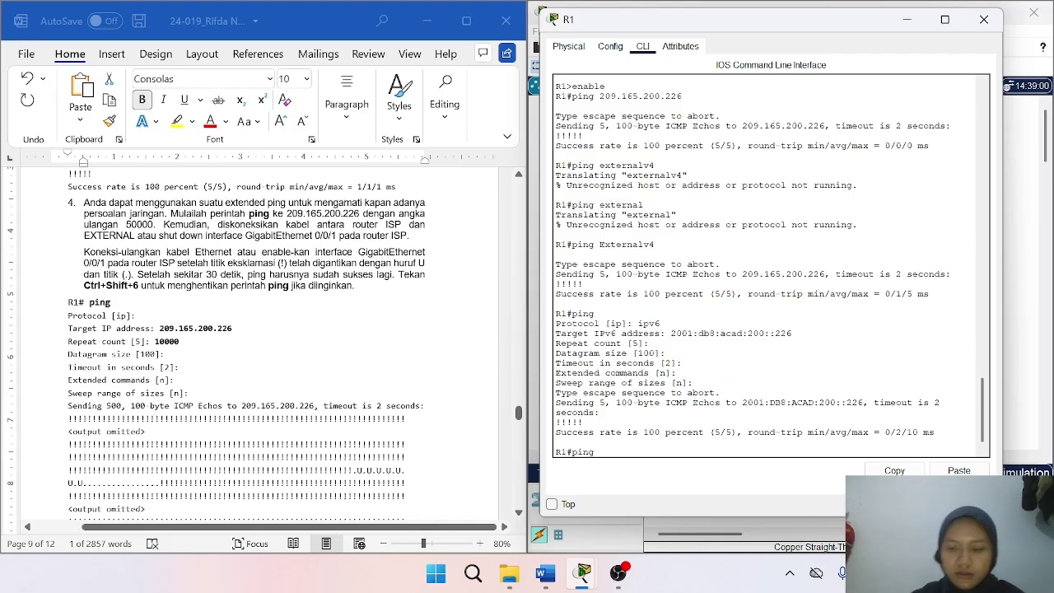
key(Return)
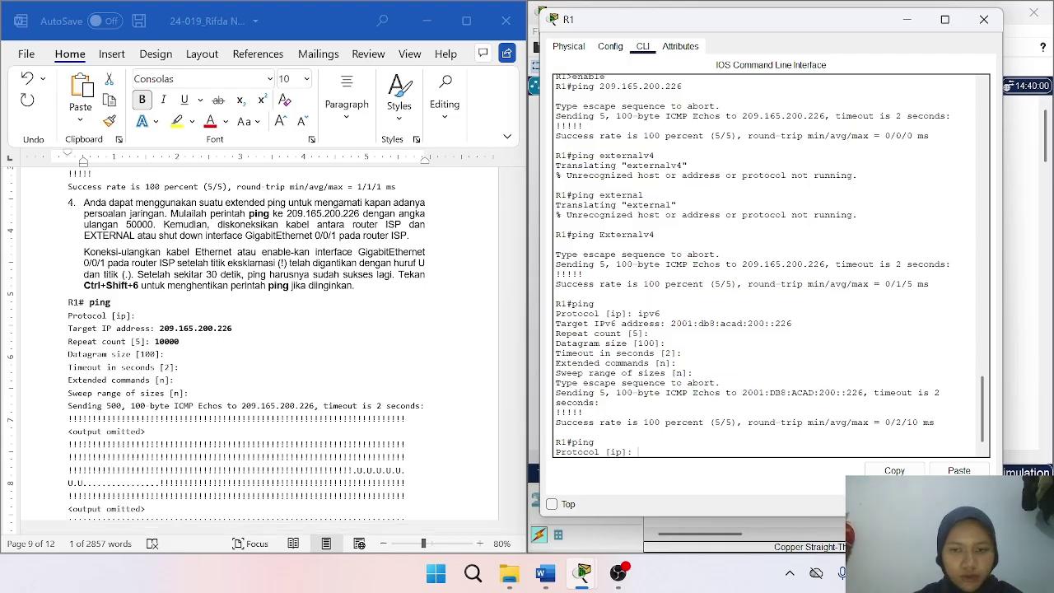
key(Return)
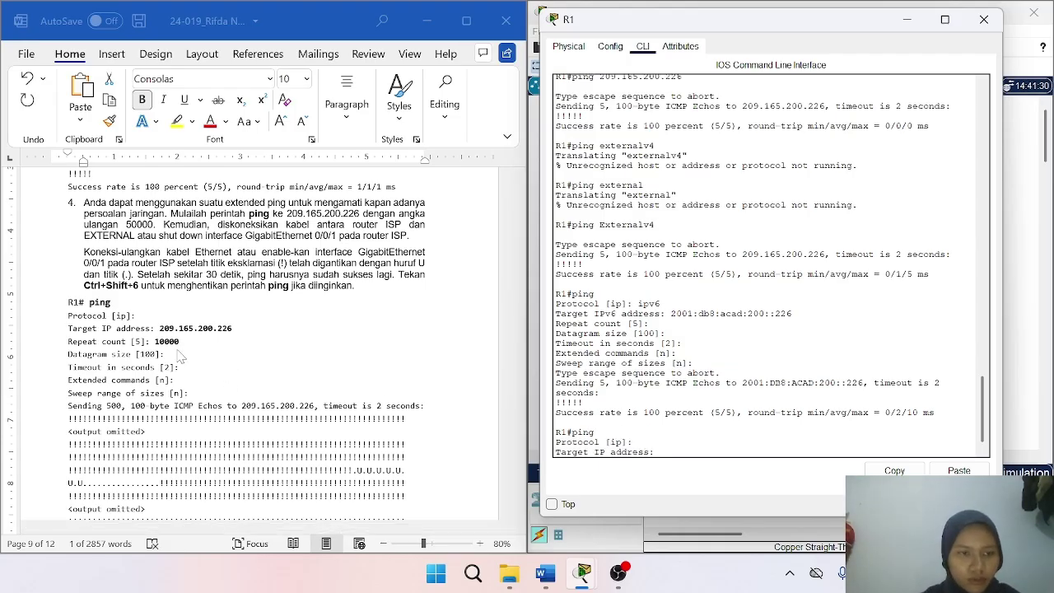
click(240, 335)
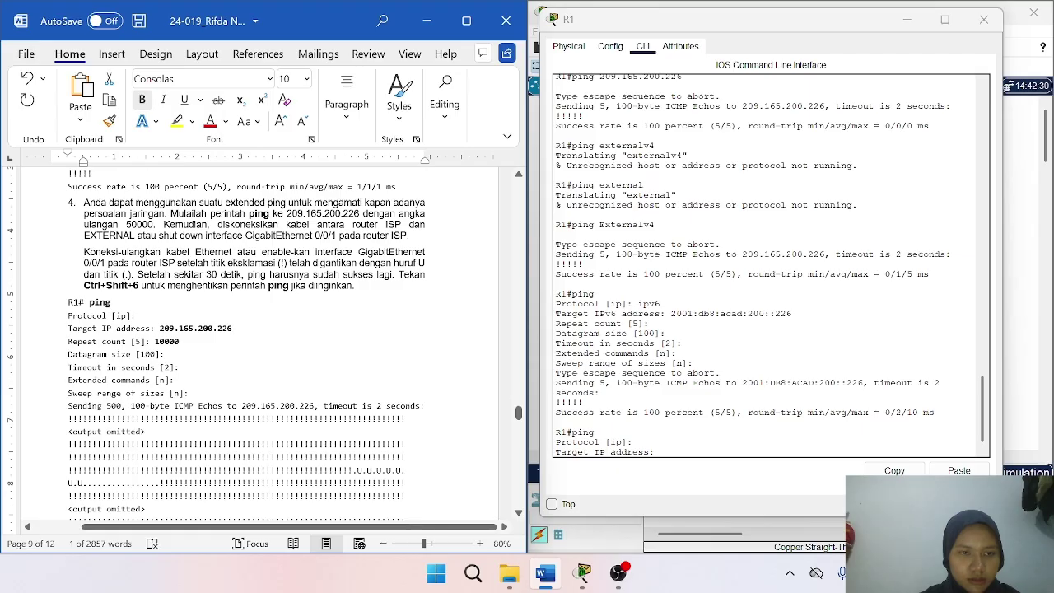
drag(160, 329, 238, 329)
click(550, 410)
right_click(685, 453)
click(705, 478)
key(Return)
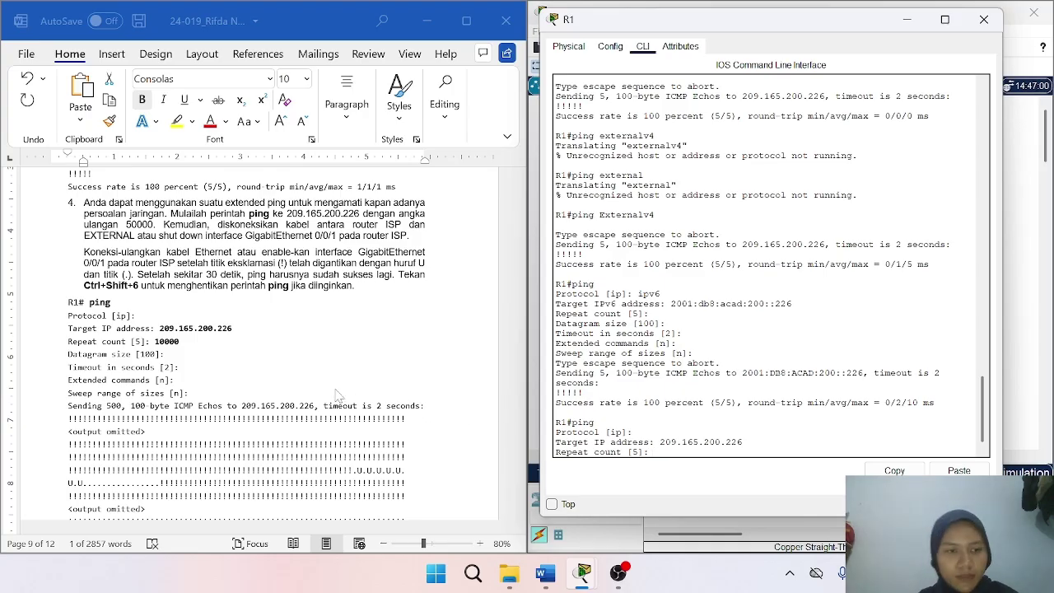
Set the ping's repeat count to 50000 and accept the defaults for all remaining options to run it.
text(500)
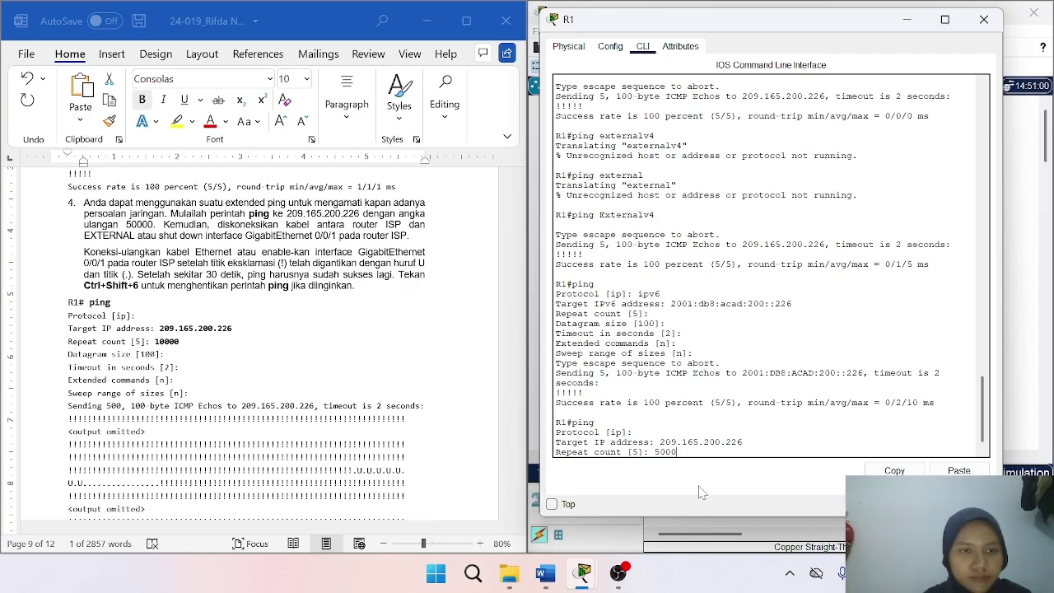
text(0)
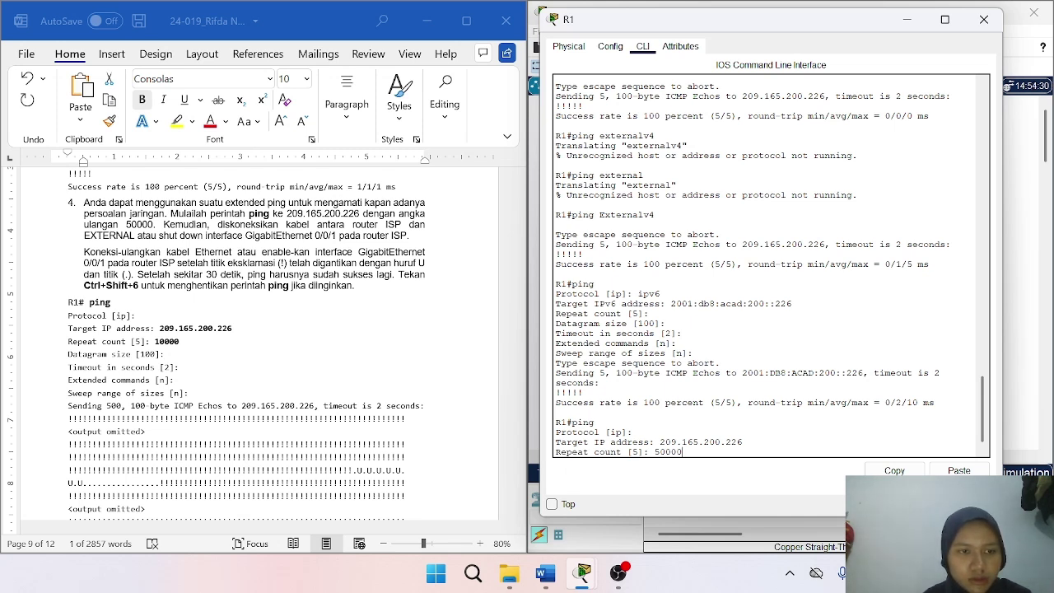
key(Return)
key(Return)
key(Return)
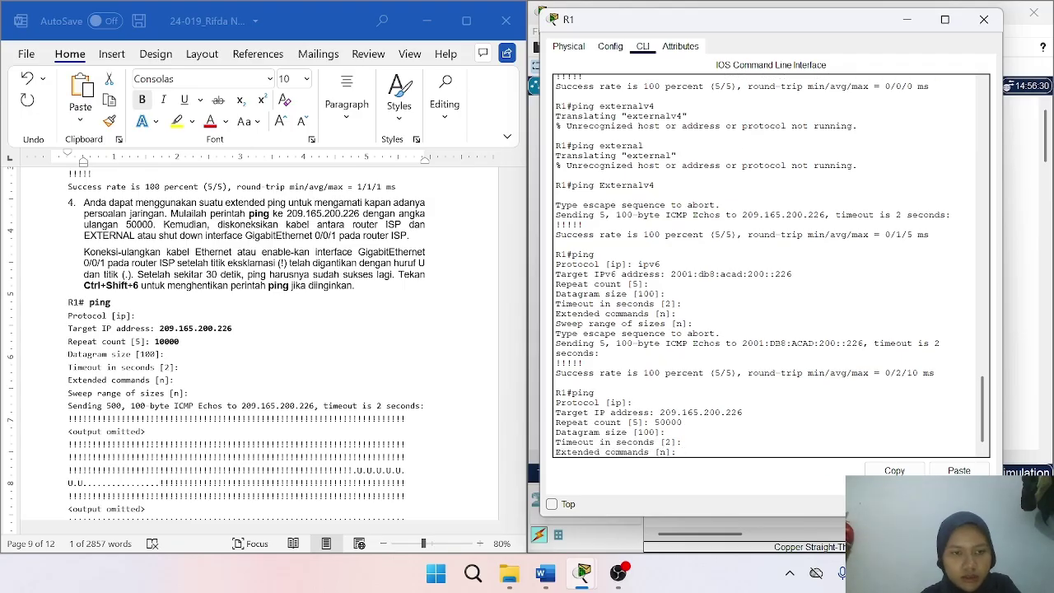
key(Return)
key(Return)
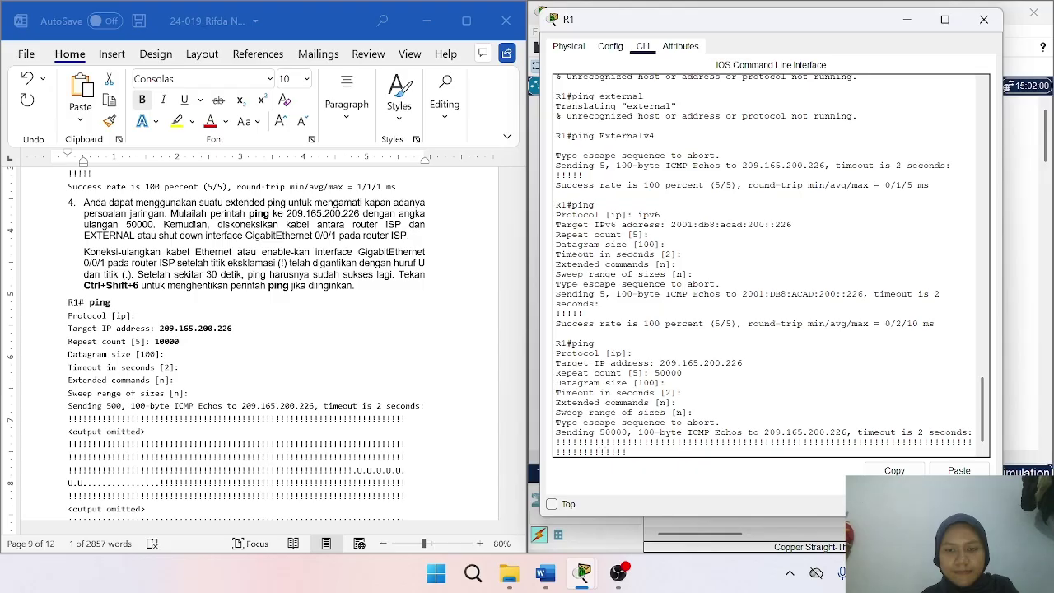
Review the sample output for instruction 4, its explanation of U and dots, and the Latihan 3 introduction in Word.
scroll(343, 441, down, 4)
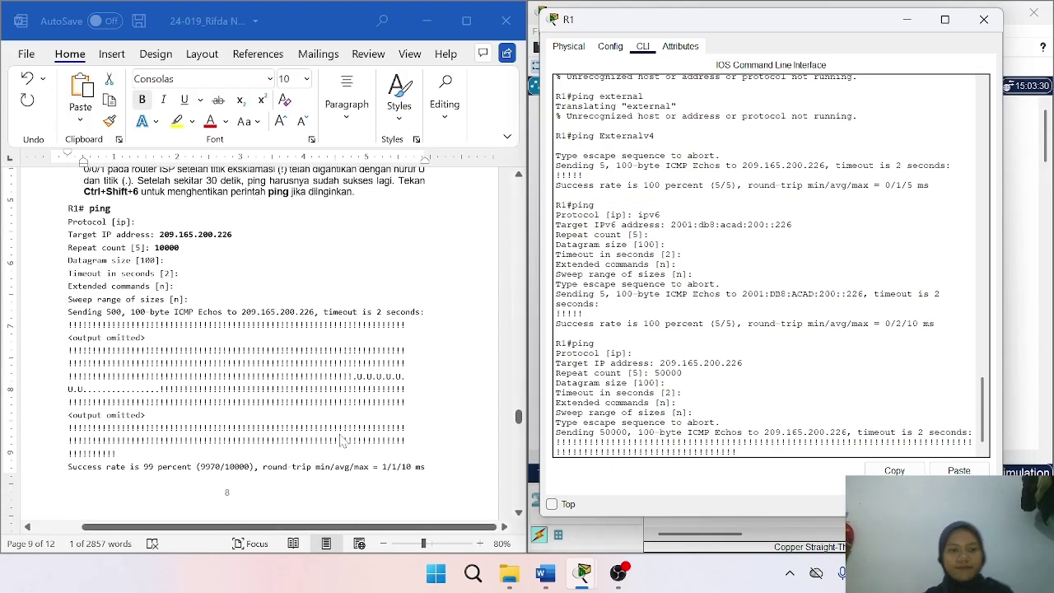
scroll(344, 441, down, 2)
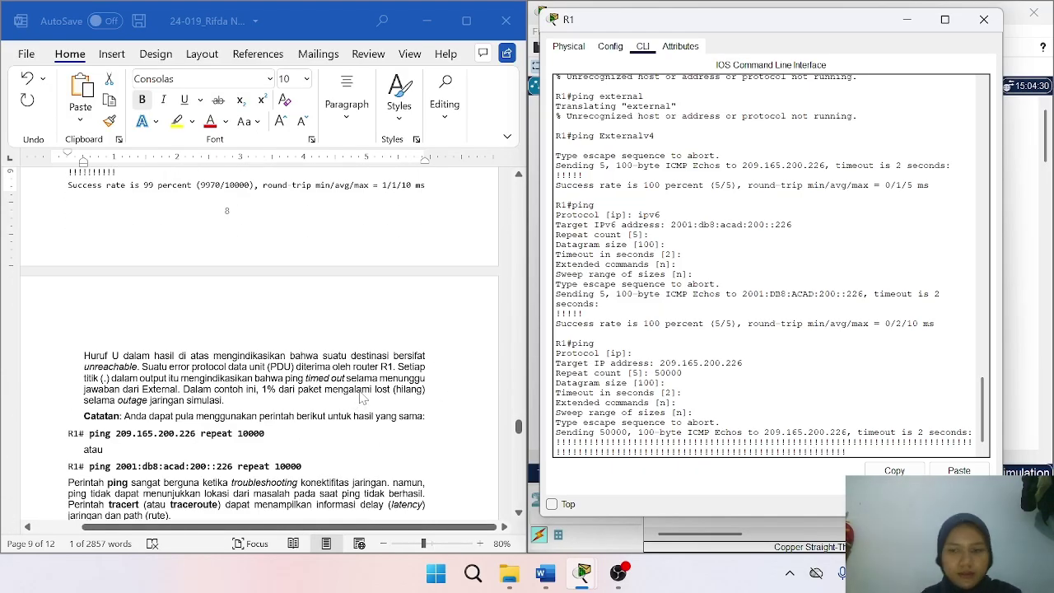
scroll(321, 337, up, 3)
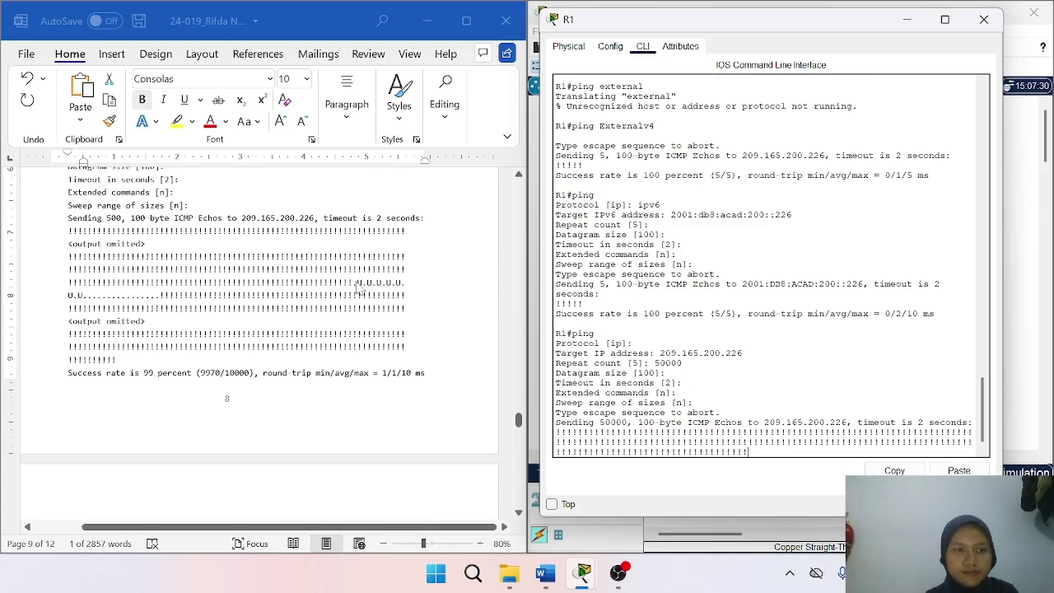
scroll(371, 287, down, 2)
scroll(372, 286, down, 2)
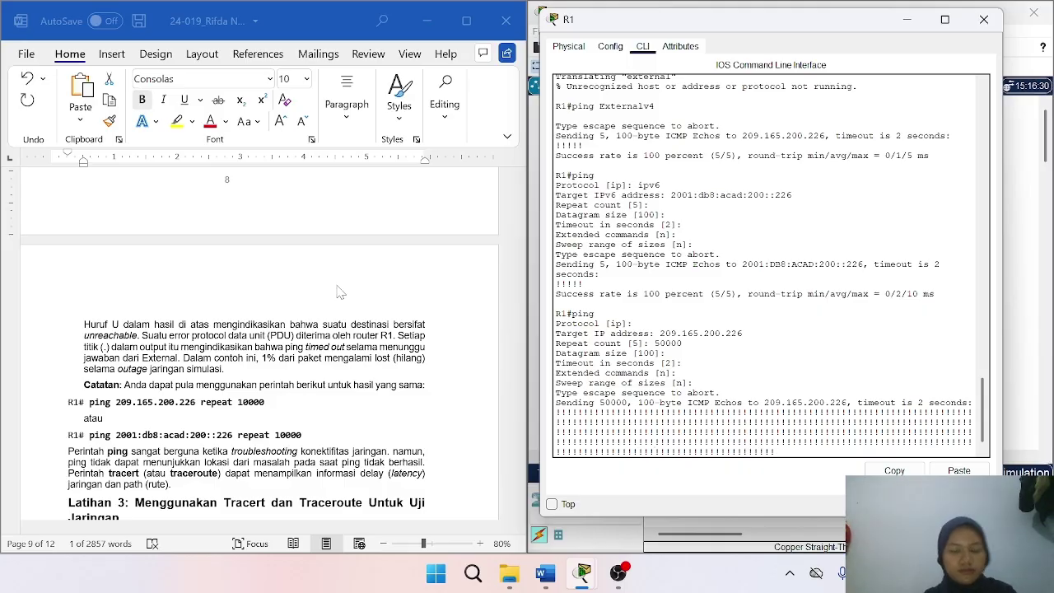
scroll(340, 296, up, 5)
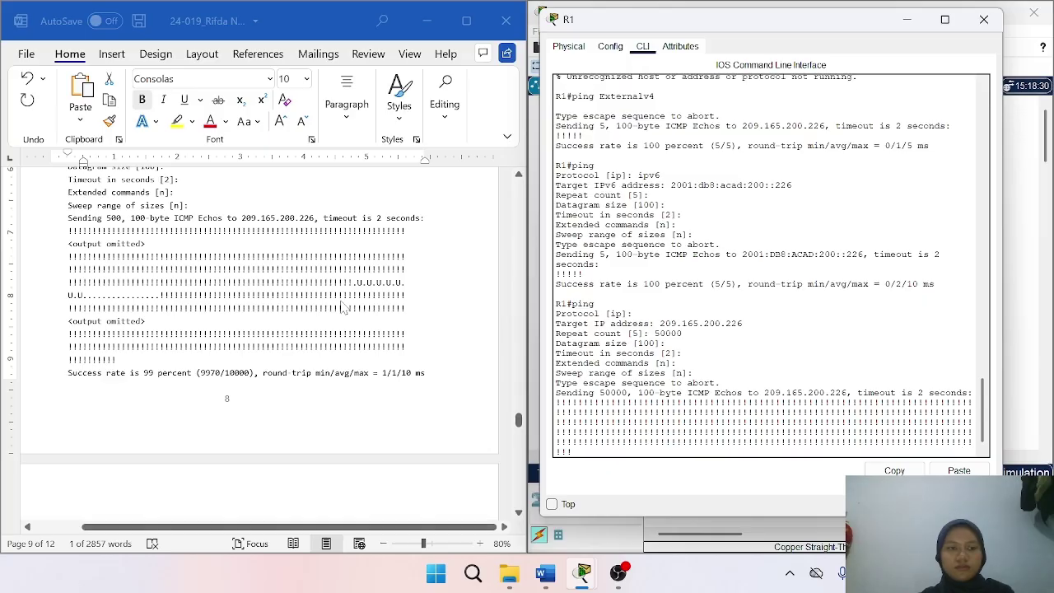
scroll(344, 307, down, 5)
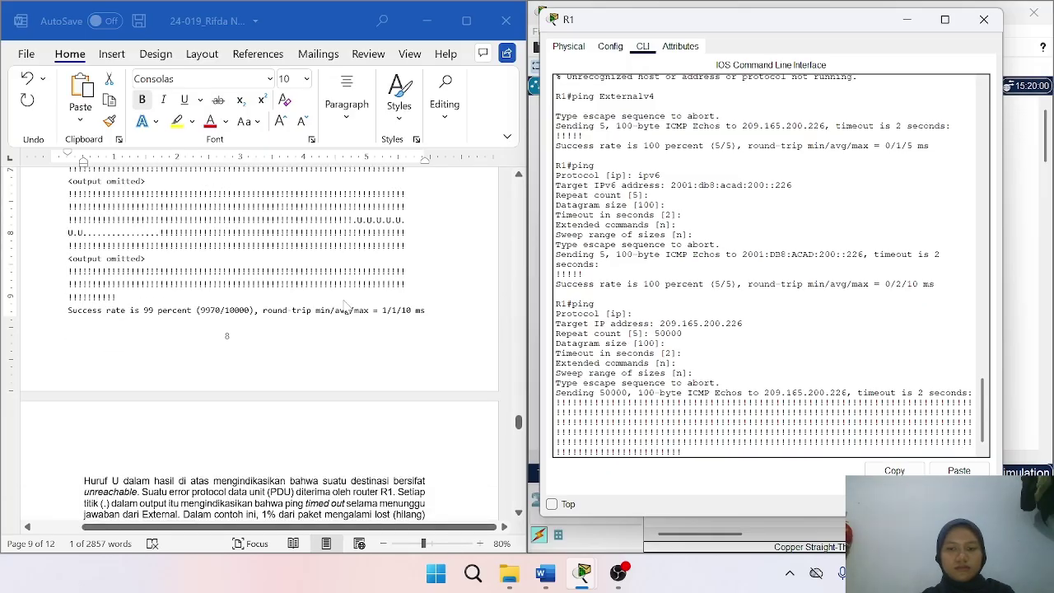
scroll(346, 306, down, 3)
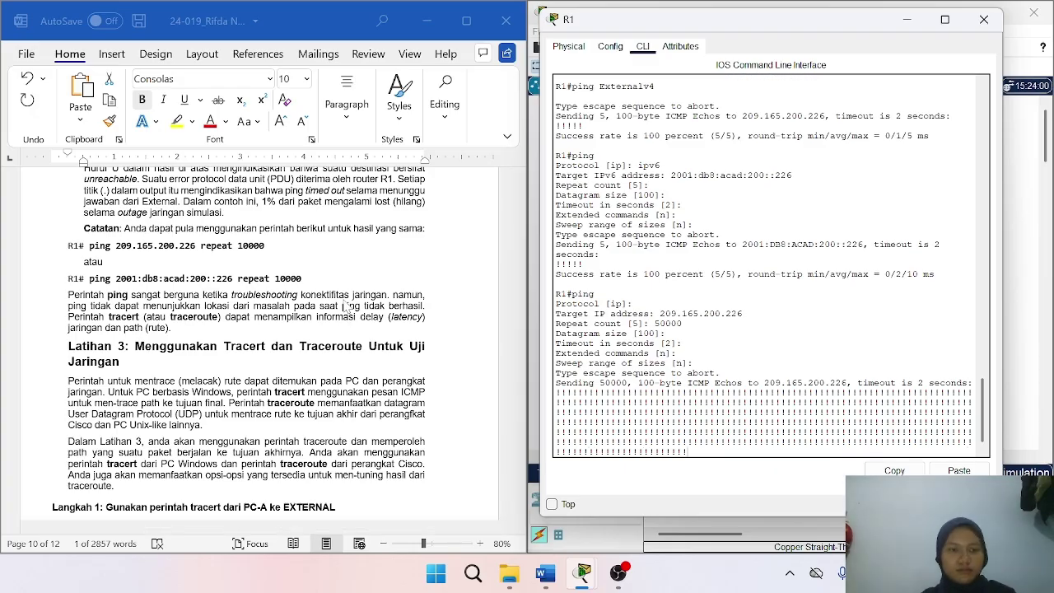
scroll(346, 307, down, 2)
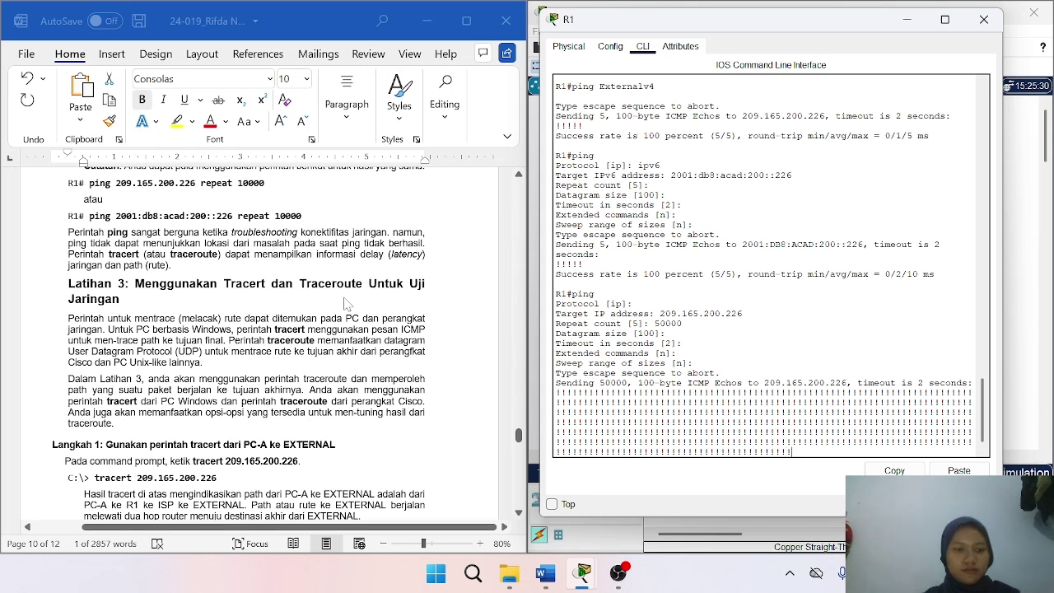
scroll(346, 304, down, 1)
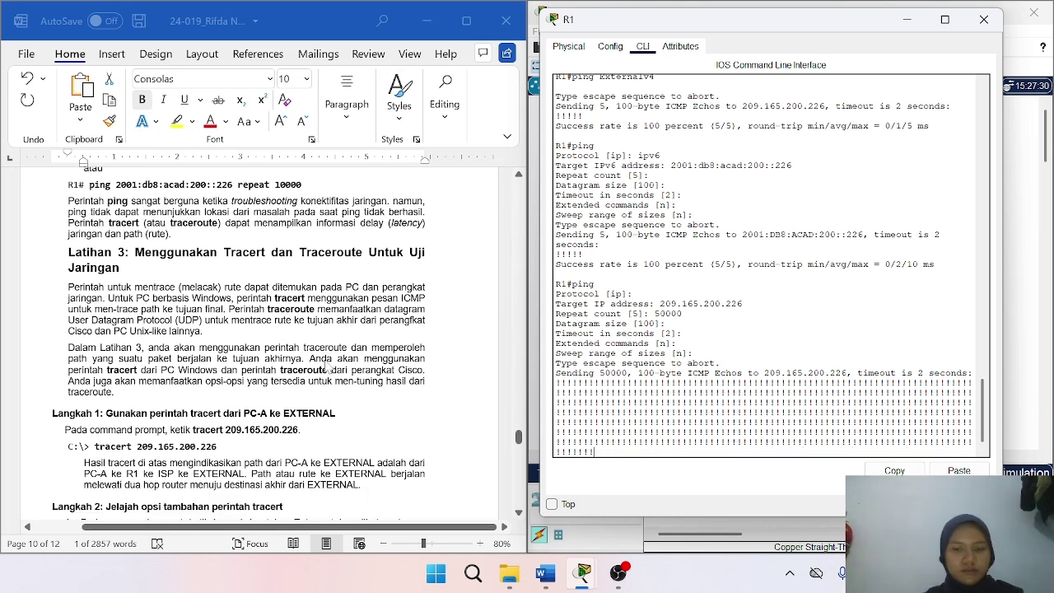
scroll(328, 362, up, 1)
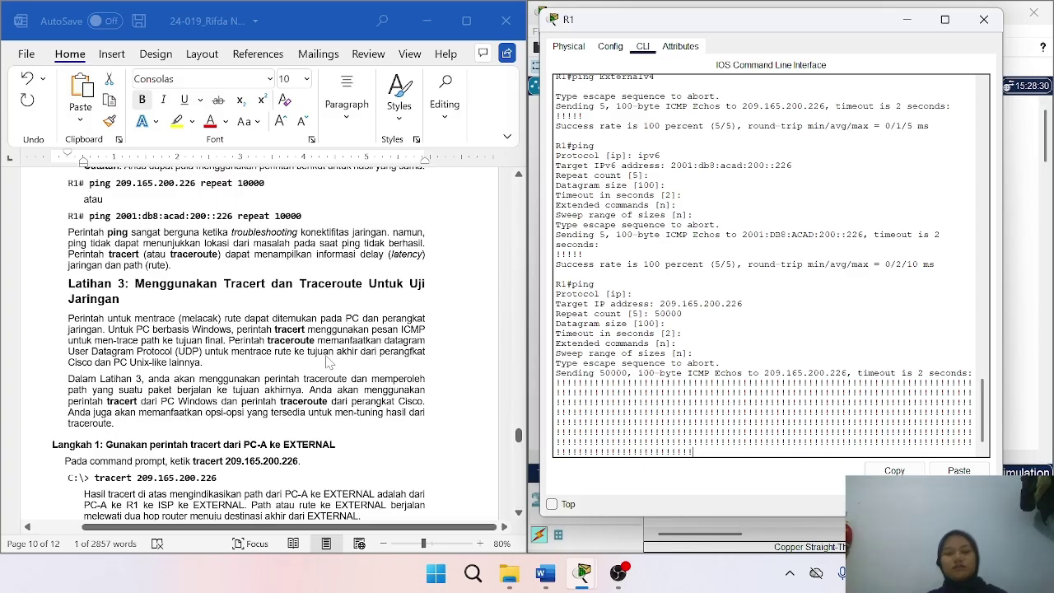
Return to instruction 4 in Word and interrupt the running extended ping on R1.
scroll(328, 363, up, 5)
scroll(333, 362, up, 6)
scroll(333, 363, up, 2)
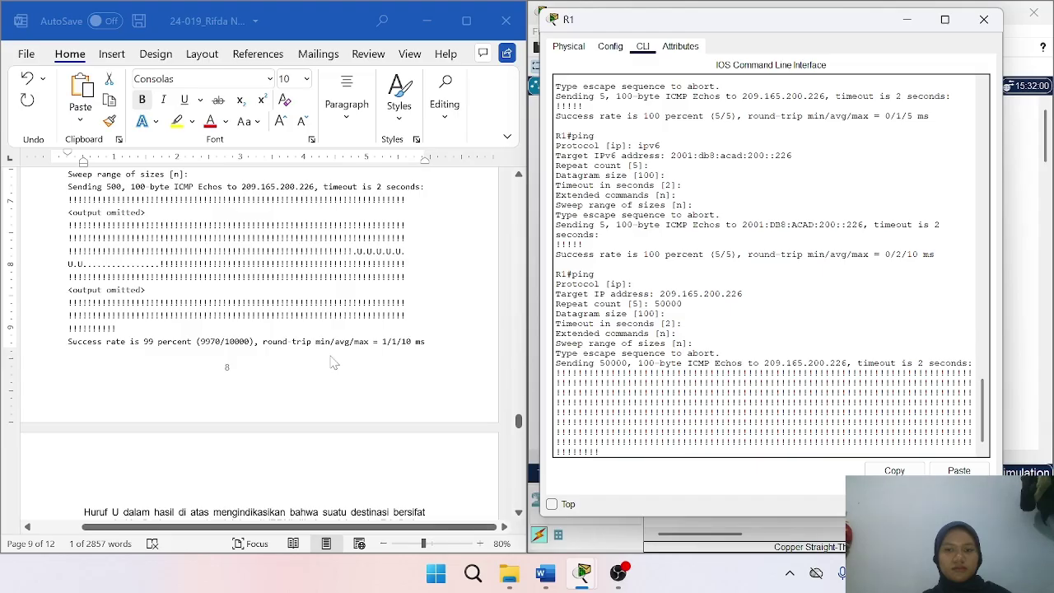
scroll(333, 362, up, 3)
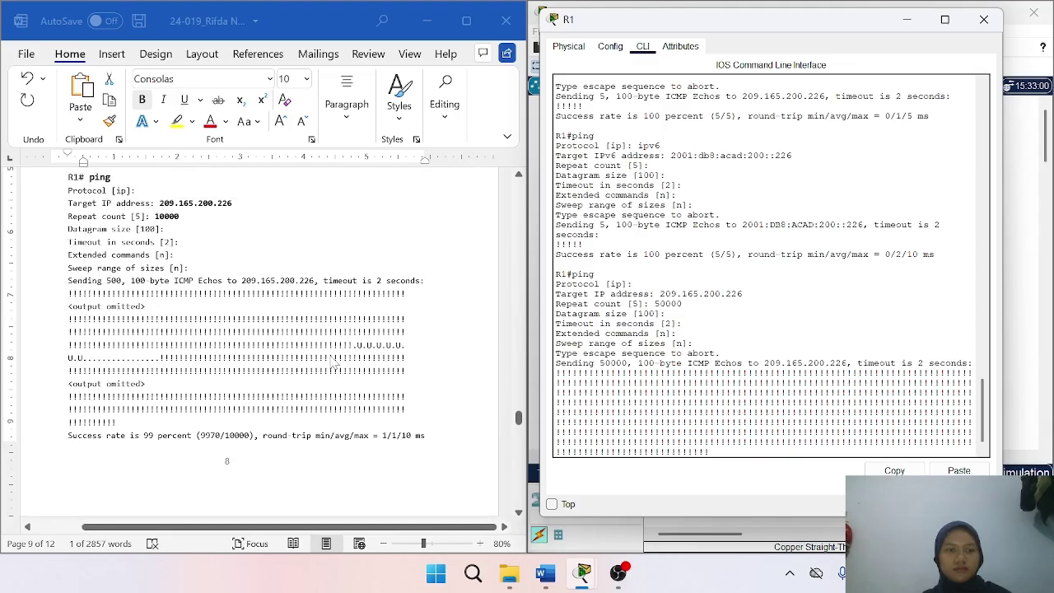
scroll(332, 362, up, 4)
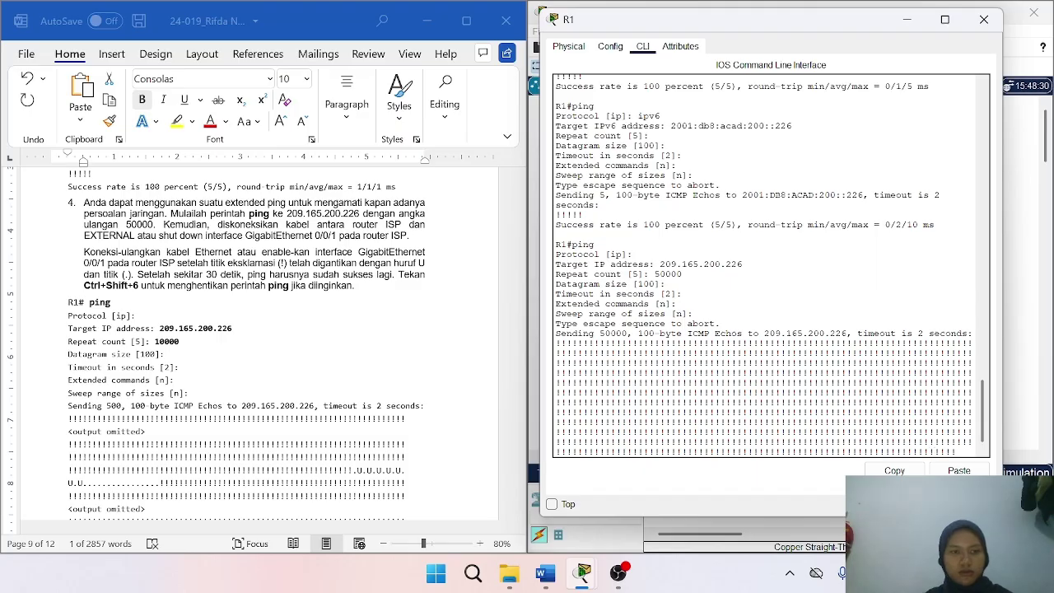
key(ctrl+shift+6)
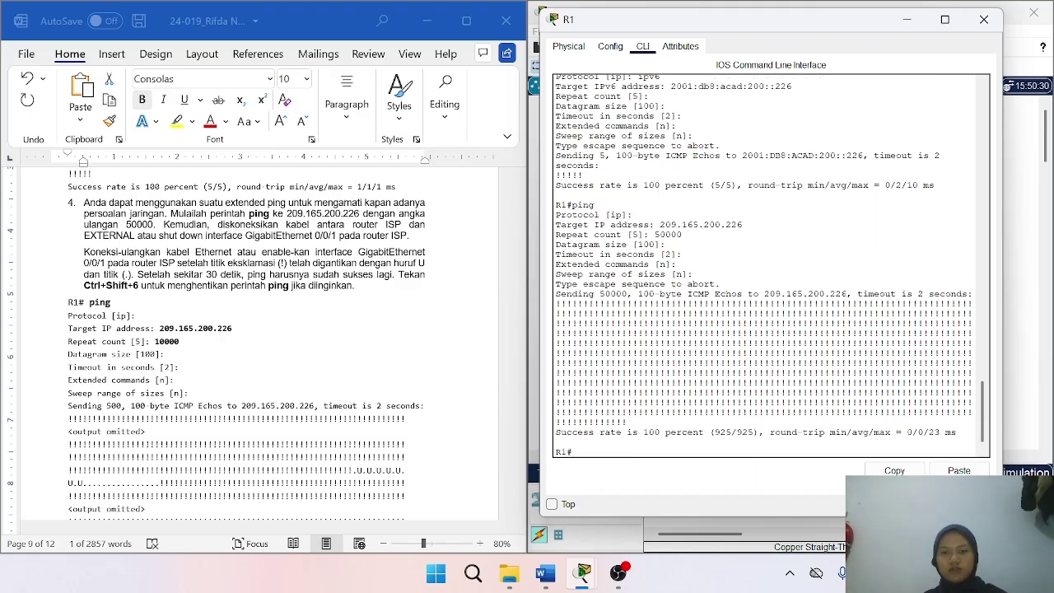
Select the command "ping 209.165.200.226 repeat 10000" under the Catatan note in the Word document.
scroll(379, 337, down, 3)
scroll(379, 338, down, 5)
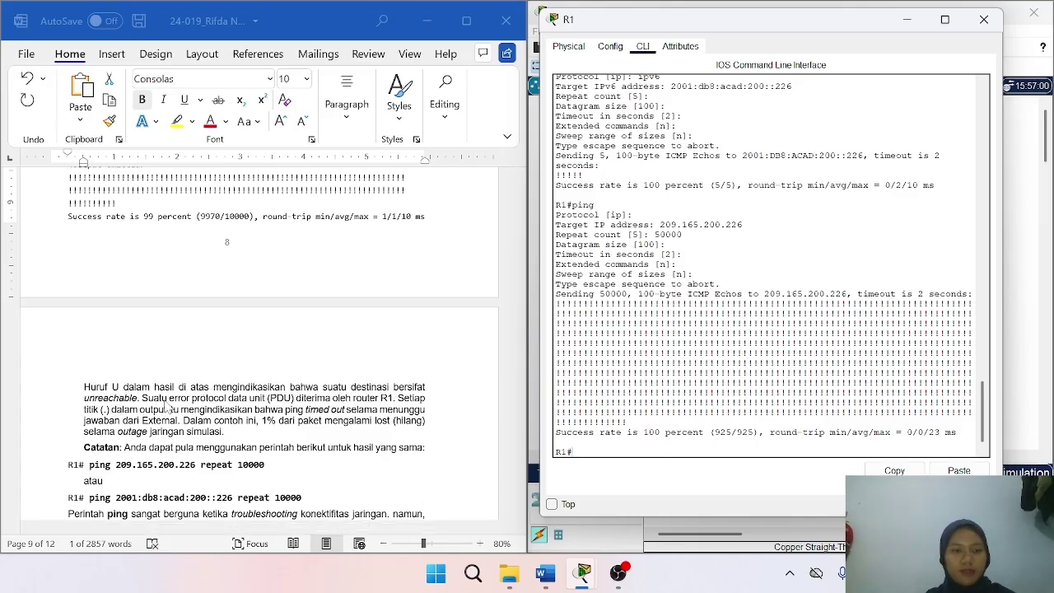
scroll(135, 463, down, 1)
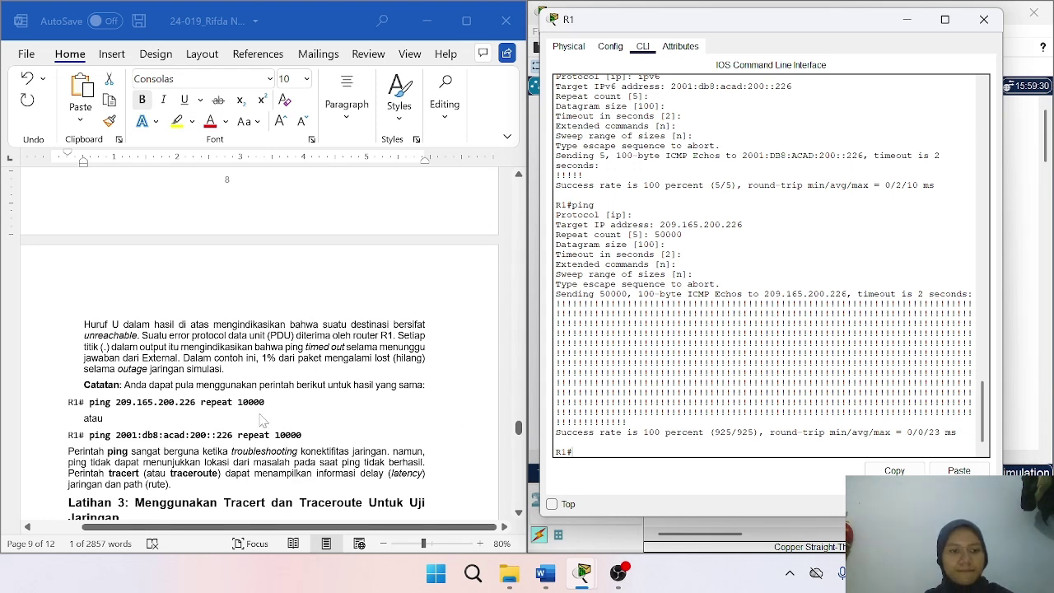
scroll(263, 422, up, 3)
scroll(255, 422, down, 3)
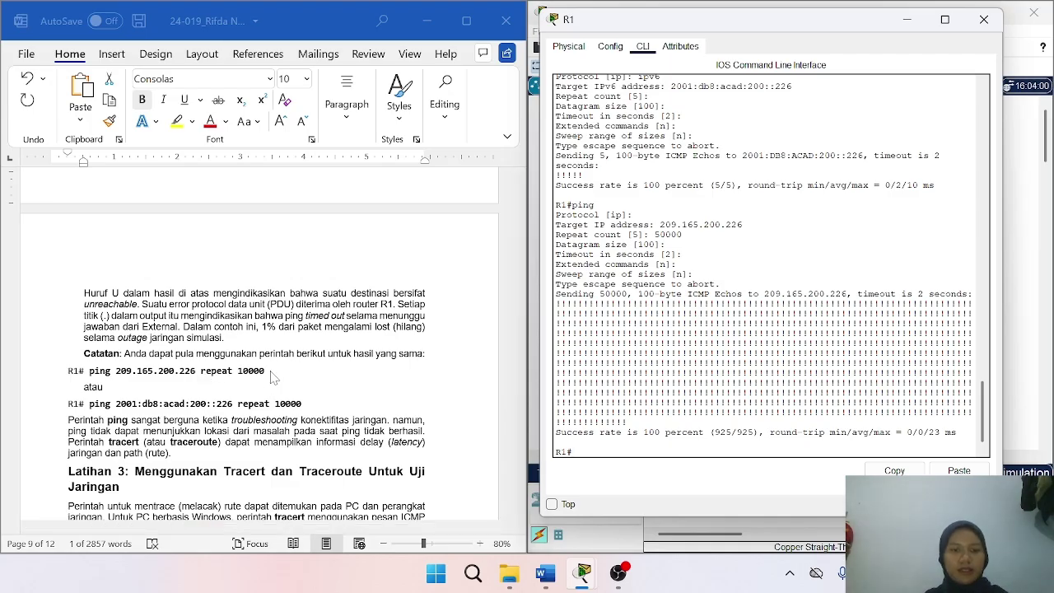
click(274, 378)
drag(89, 371, 267, 371)
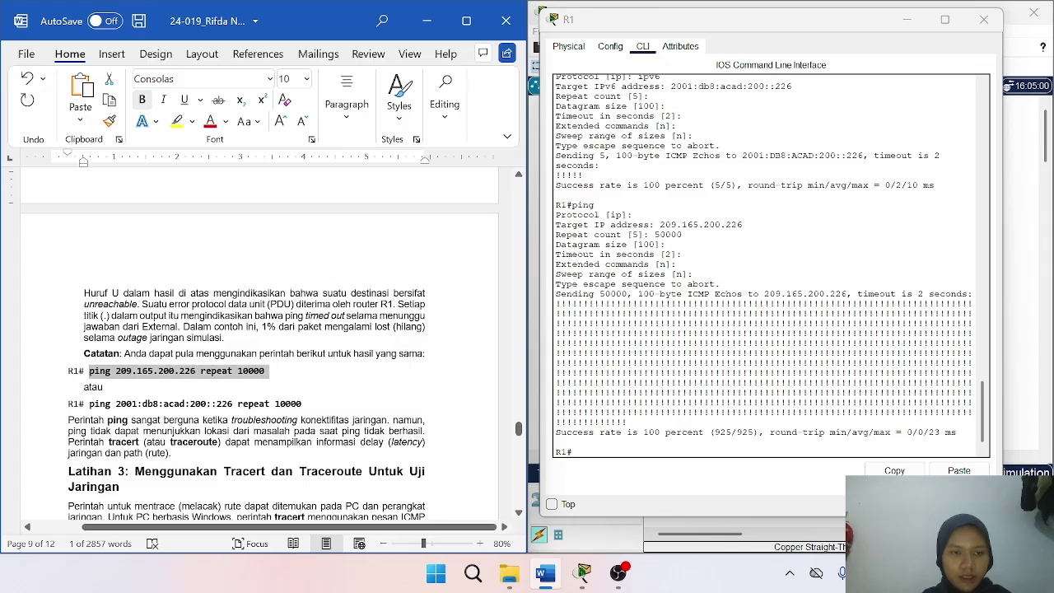
Try to run the one-line command ping 209.165.200.226 repeat 50000 on R1, adapting the example from the lab document.
key(ctrl+c)
click(628, 454)
right_click(628, 455)
click(652, 483)
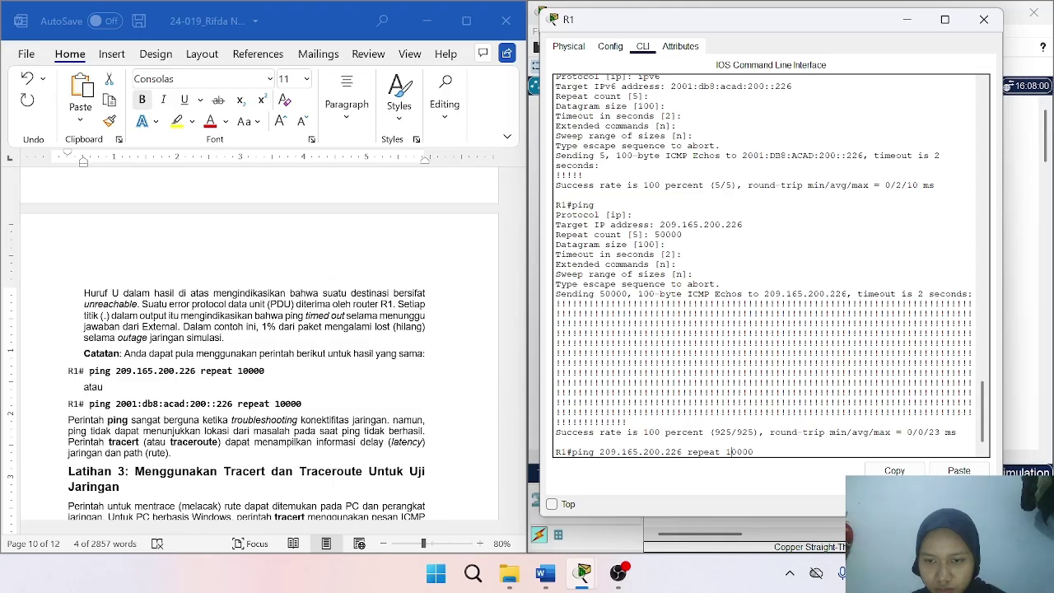
key(BackSpace)
text(5)
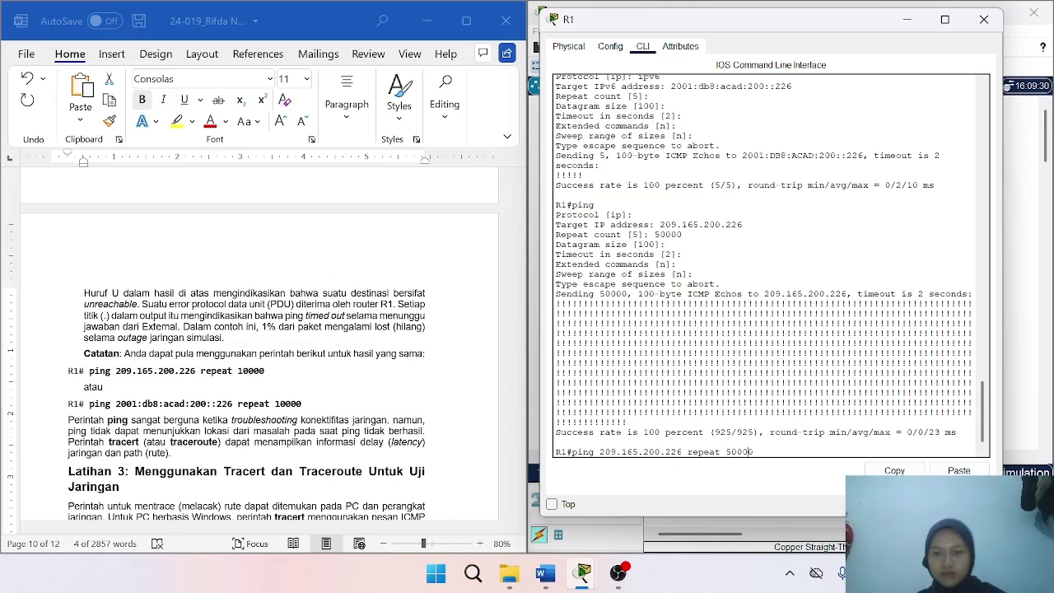
key(Return)
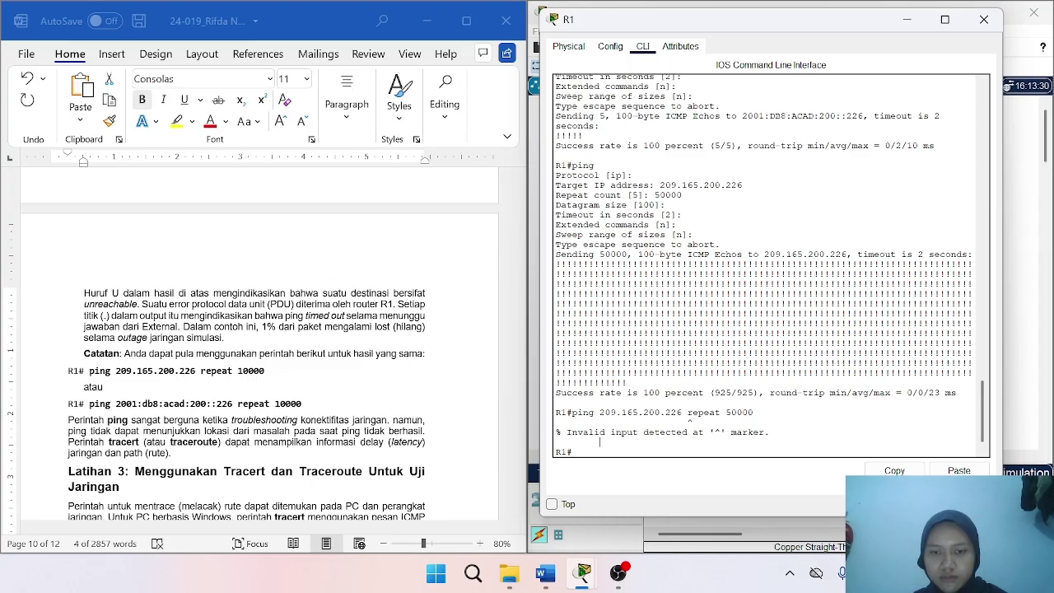
Start an extended ping on R1 with the default protocol and target IP address 209.165.200.226.
text(ping)
key(Return)
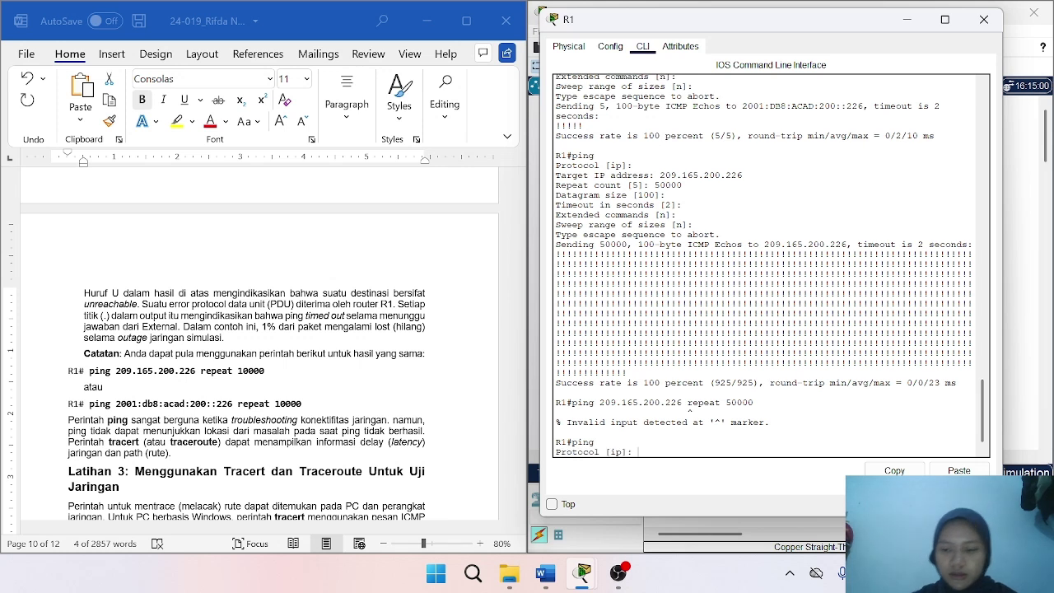
key(Return)
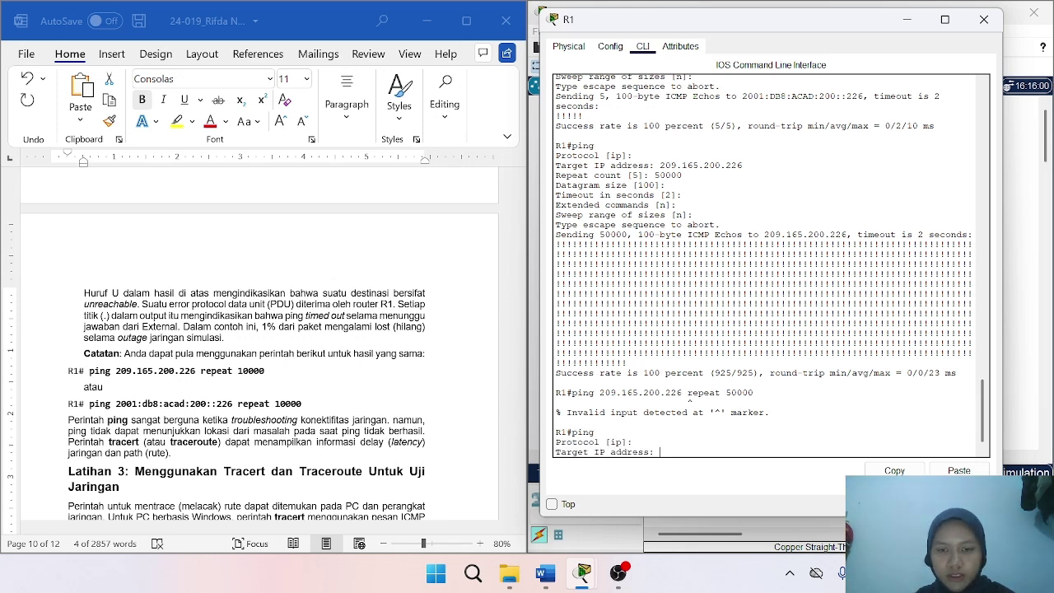
drag(743, 166, 660, 166)
right_click(662, 166)
click(696, 176)
right_click(672, 453)
click(697, 476)
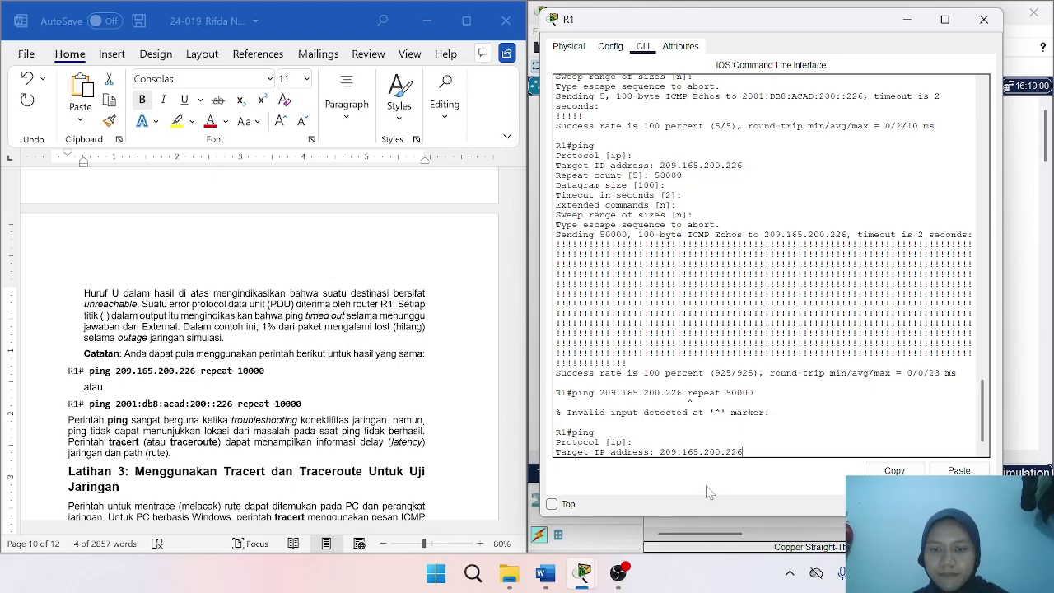
key(Return)
Set the extended ping's repeat count to 50000, accept the defaults for the remaining options and run it.
text(5000)
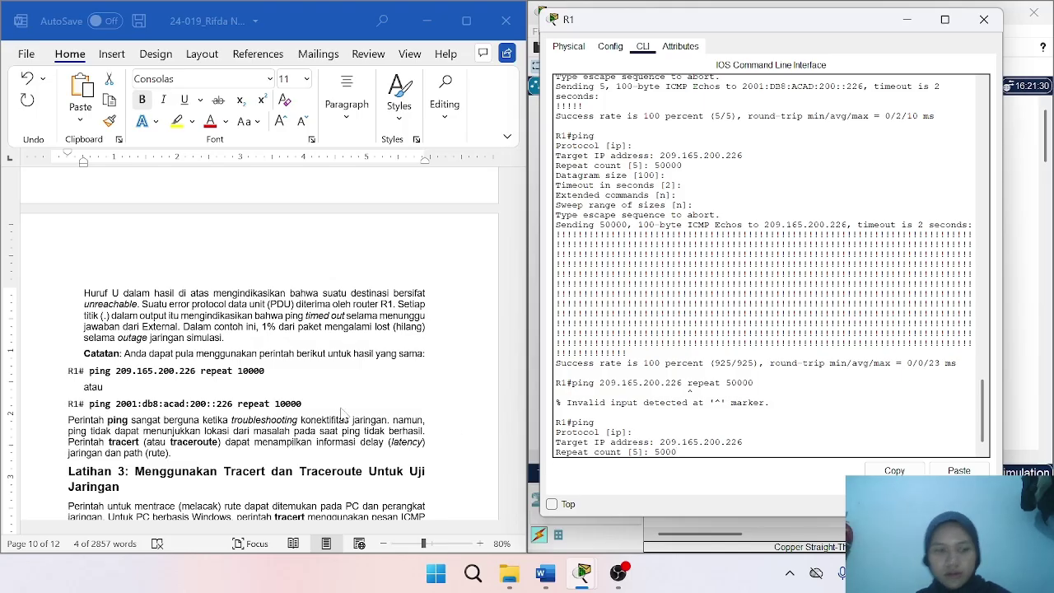
scroll(346, 395, up, 5)
scroll(346, 396, up, 1)
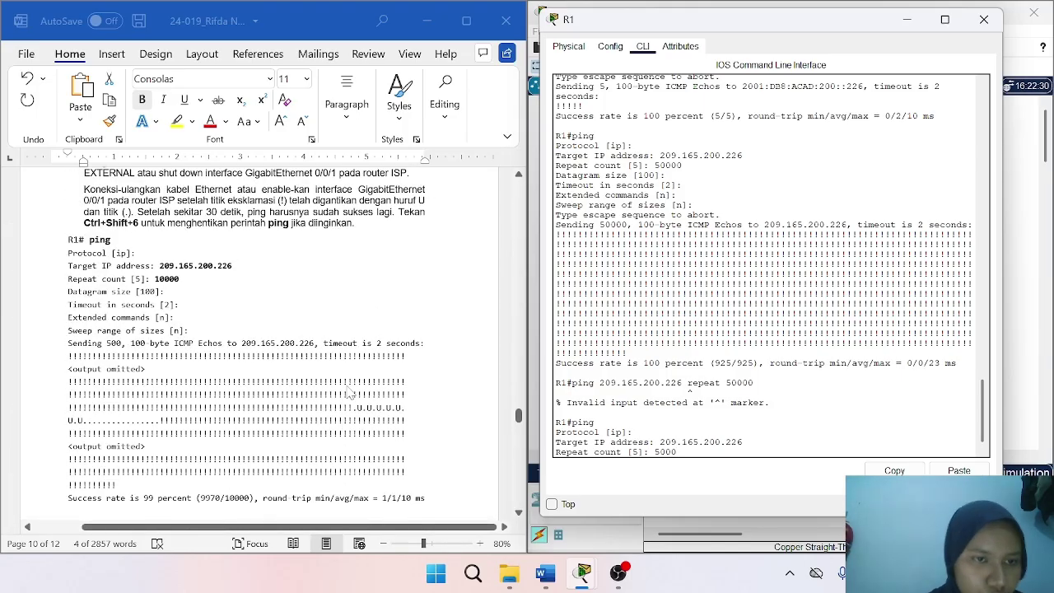
scroll(349, 392, up, 3)
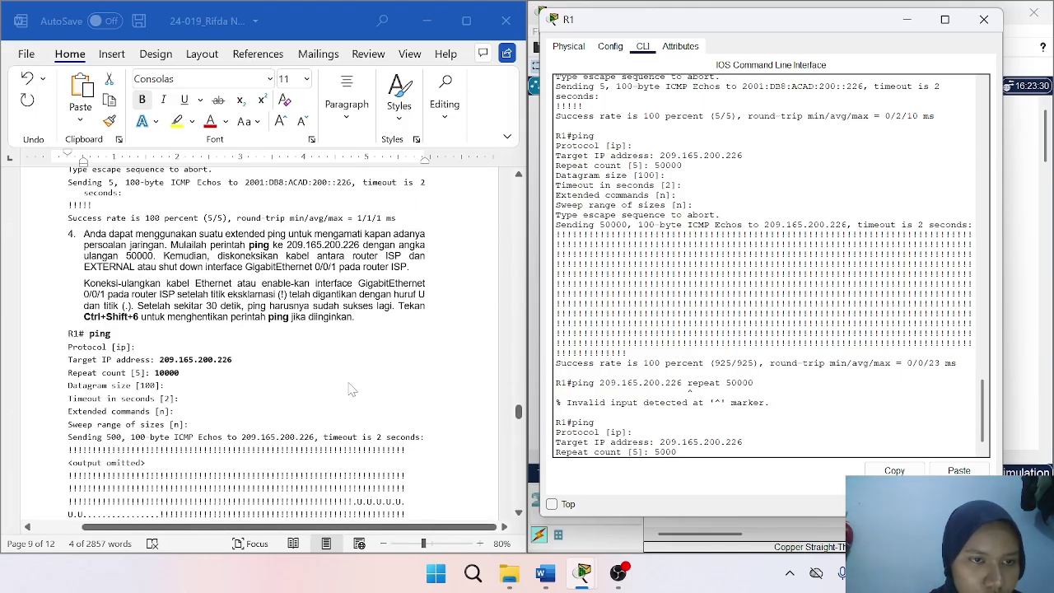
text(0)
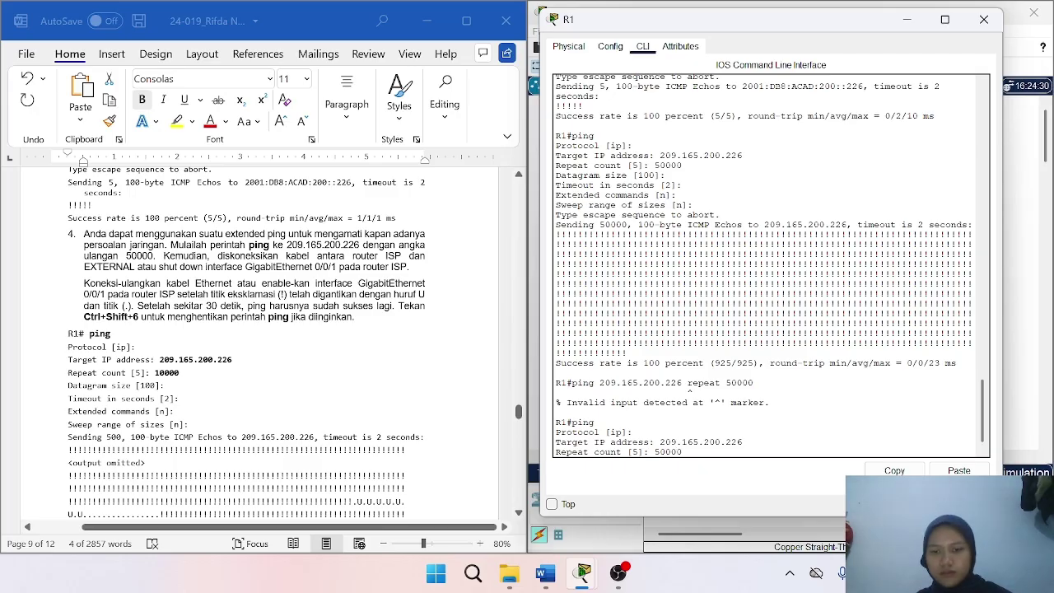
key(Return)
key(Return)
key(Return)
key(Return)
key(Return)
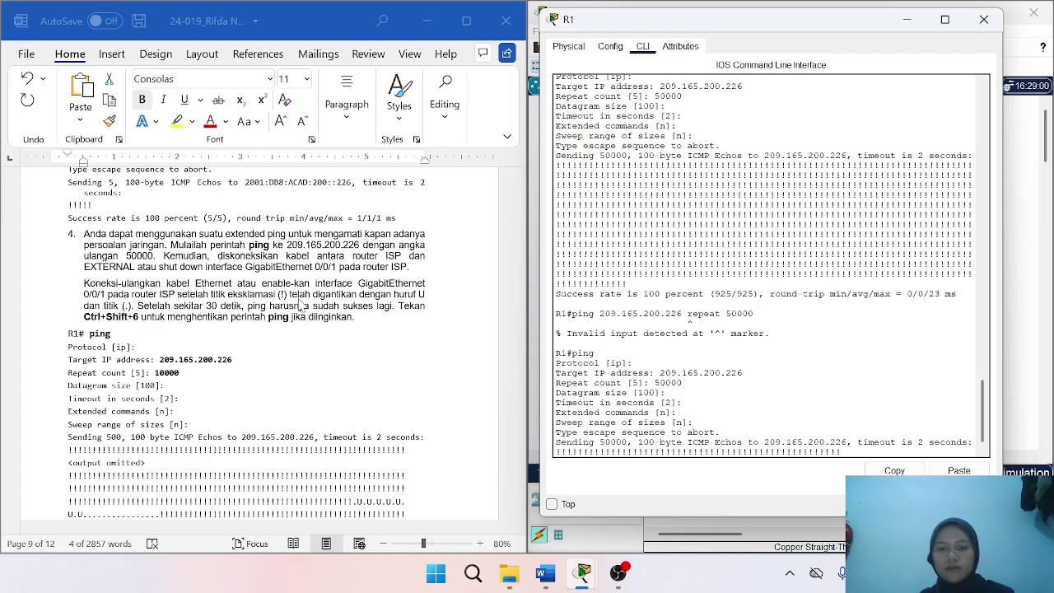
Abort the running extended ping on R1 and minimize the router's window.
scroll(301, 300, down, 6)
scroll(301, 301, down, 7)
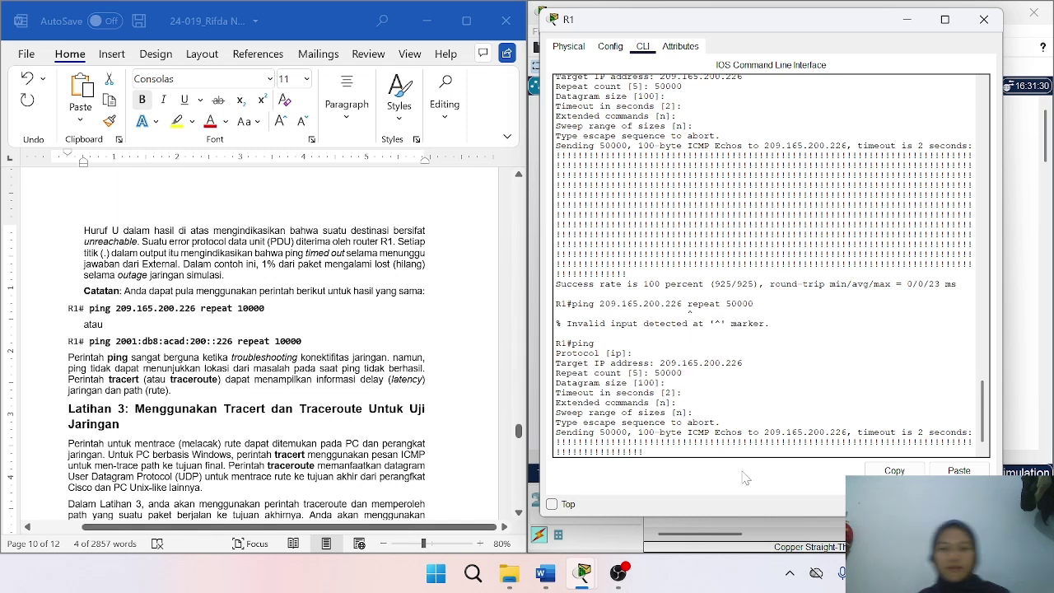
key(ctrl+shift+6)
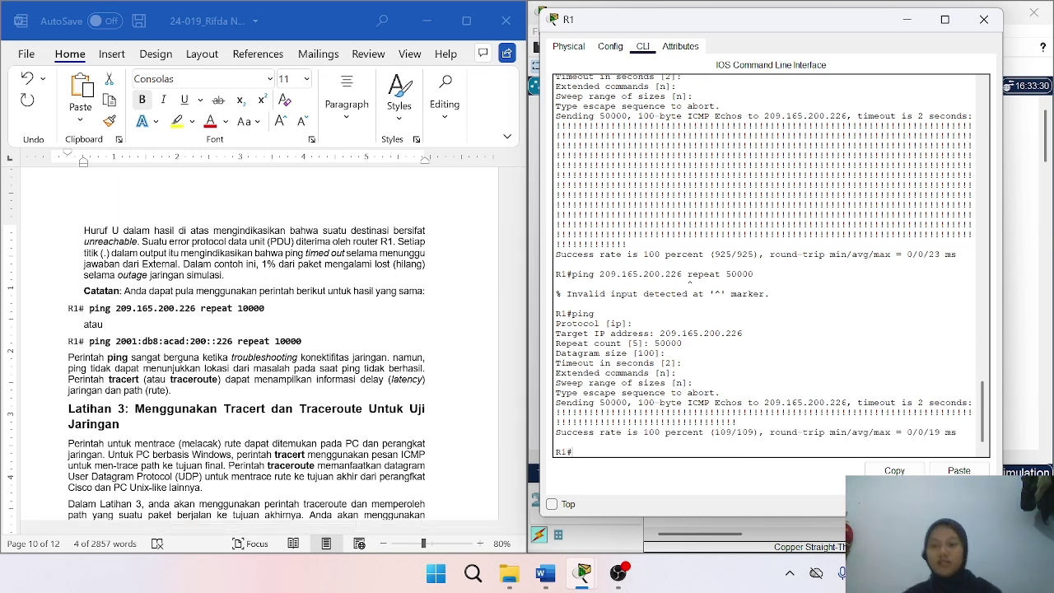
scroll(404, 375, down, 1)
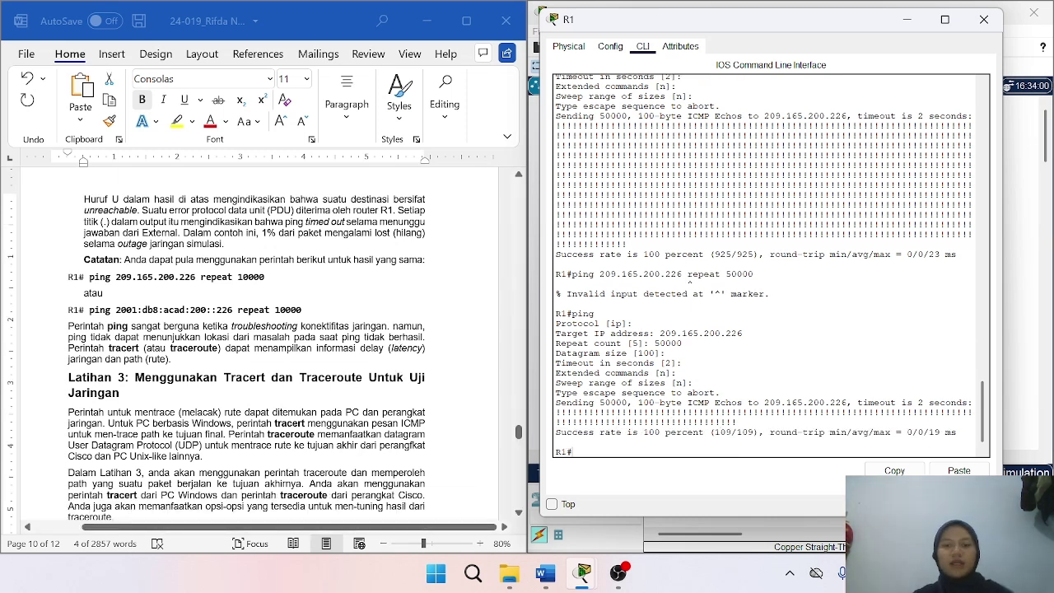
click(907, 22)
Open PC-A's command prompt from the topology and shrink its window to sit beside the lab document.
scroll(60, 378, down, 2)
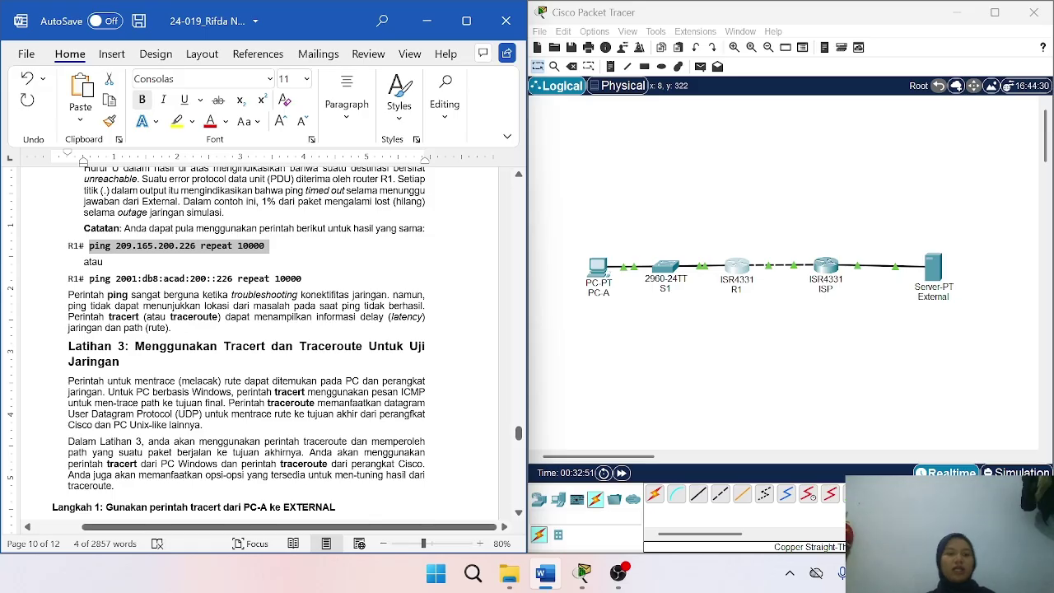
scroll(247, 338, down, 2)
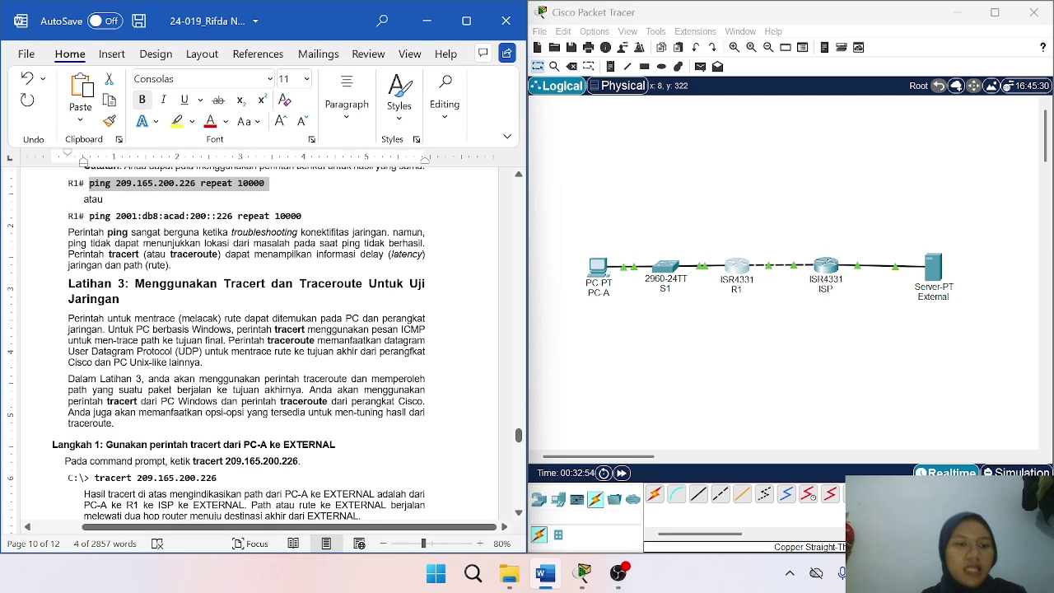
scroll(272, 280, down, 1)
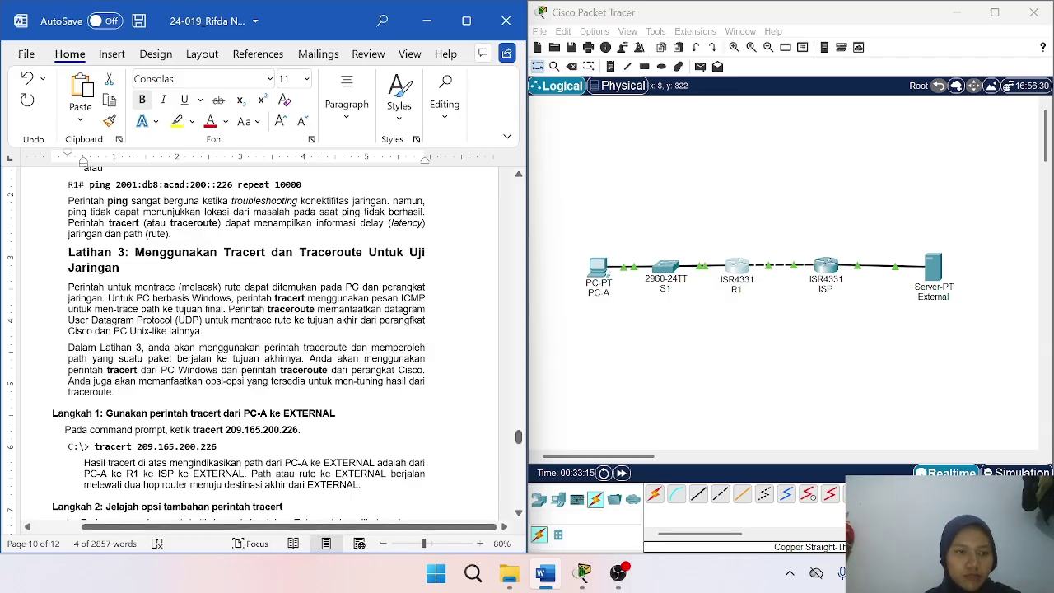
scroll(247, 346, down, 2)
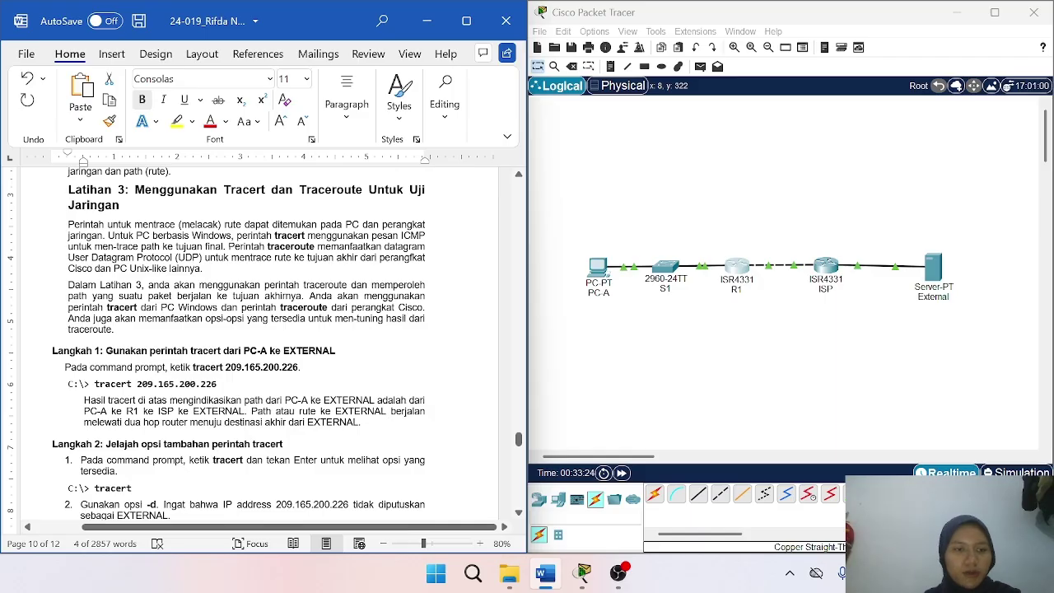
scroll(247, 346, down, 3)
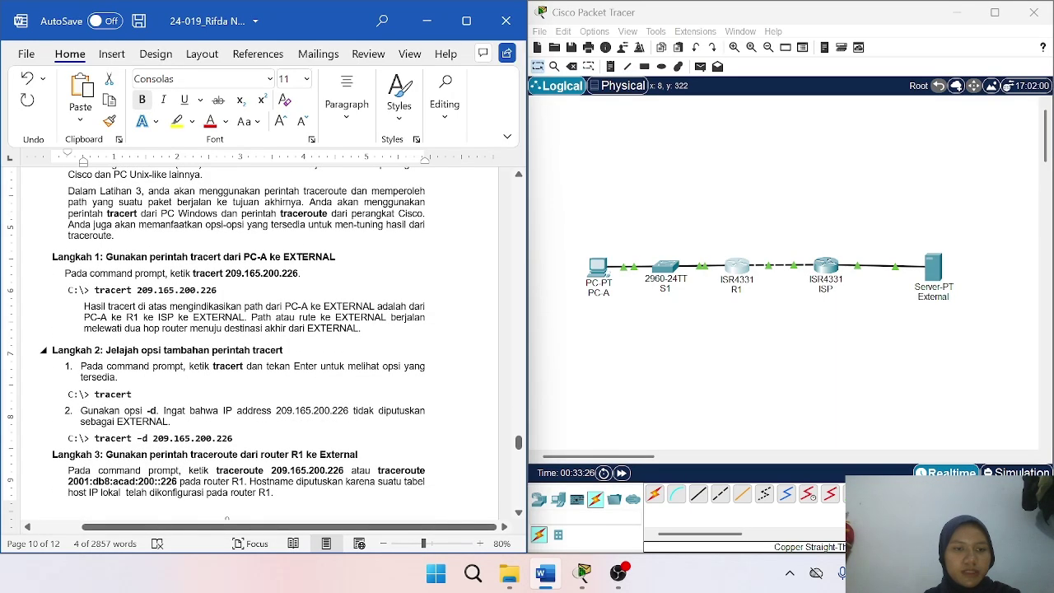
click(599, 267)
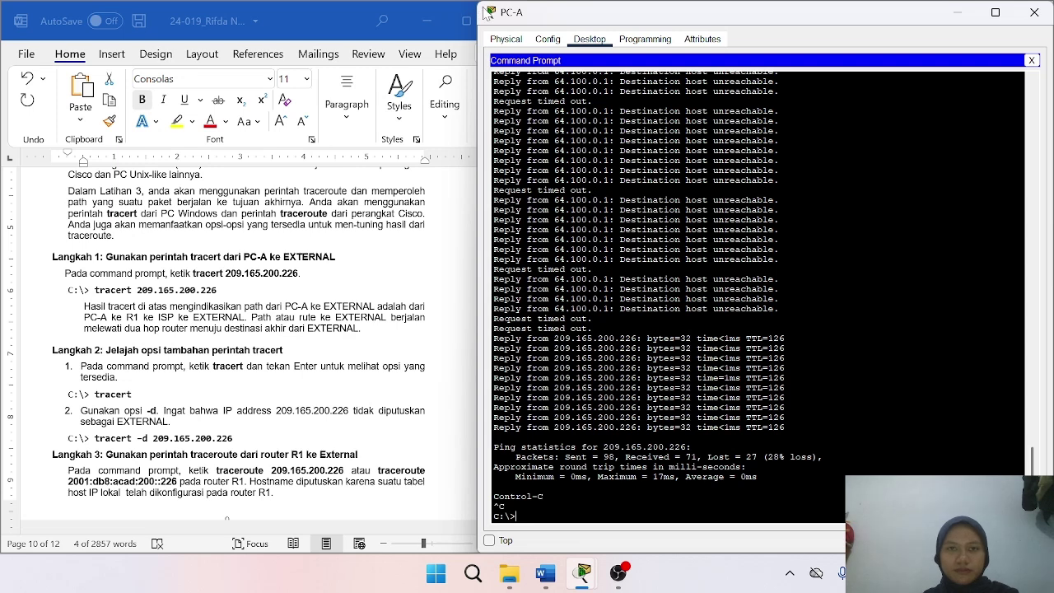
drag(480, 3, 599, 183)
drag(680, 198, 614, 84)
Copy tracert 209.165.200.226 from Langkah 1 of the lab document and run it in PC-A's command prompt.
key(ctrl+c)
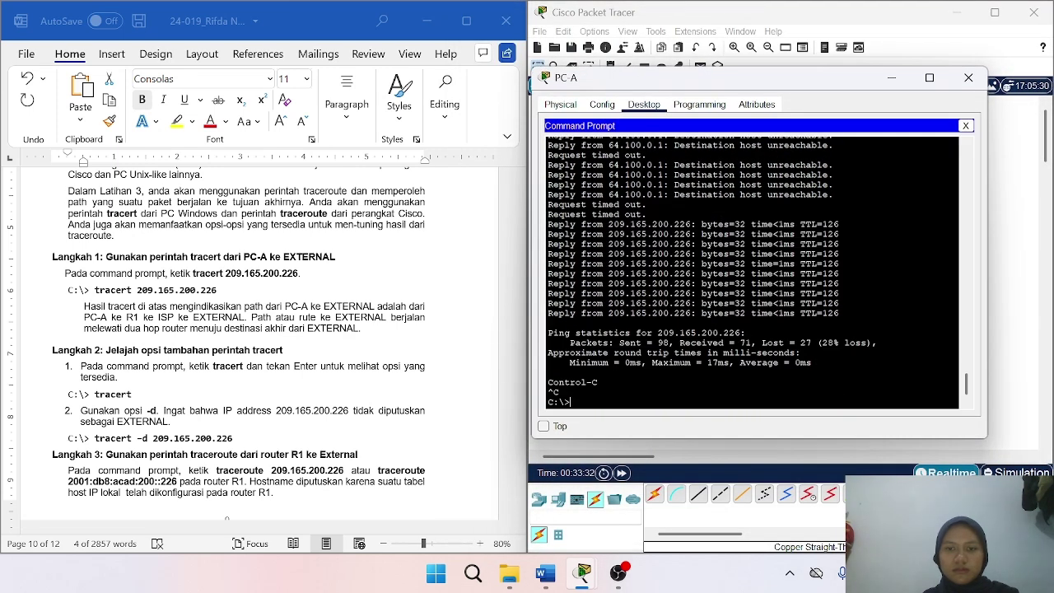
click(226, 295)
drag(217, 290, 95, 290)
click(606, 398)
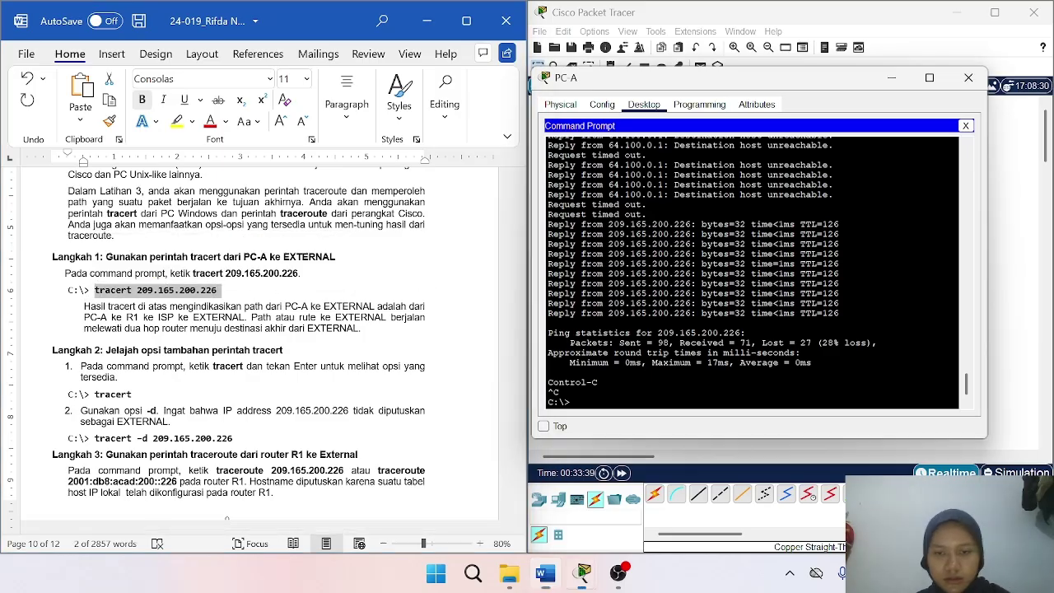
right_click(606, 399)
click(641, 427)
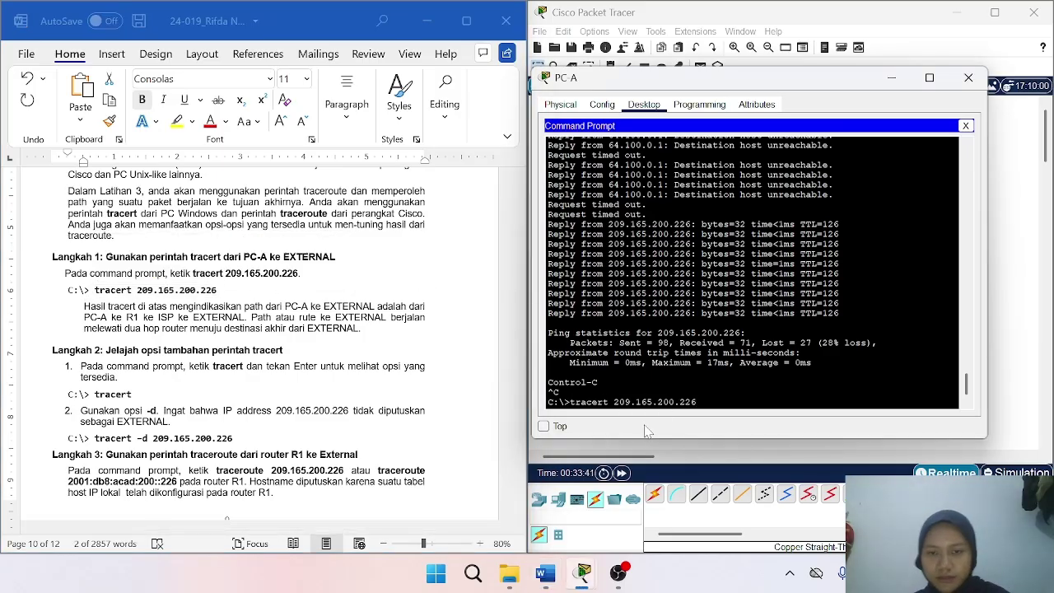
key(Return)
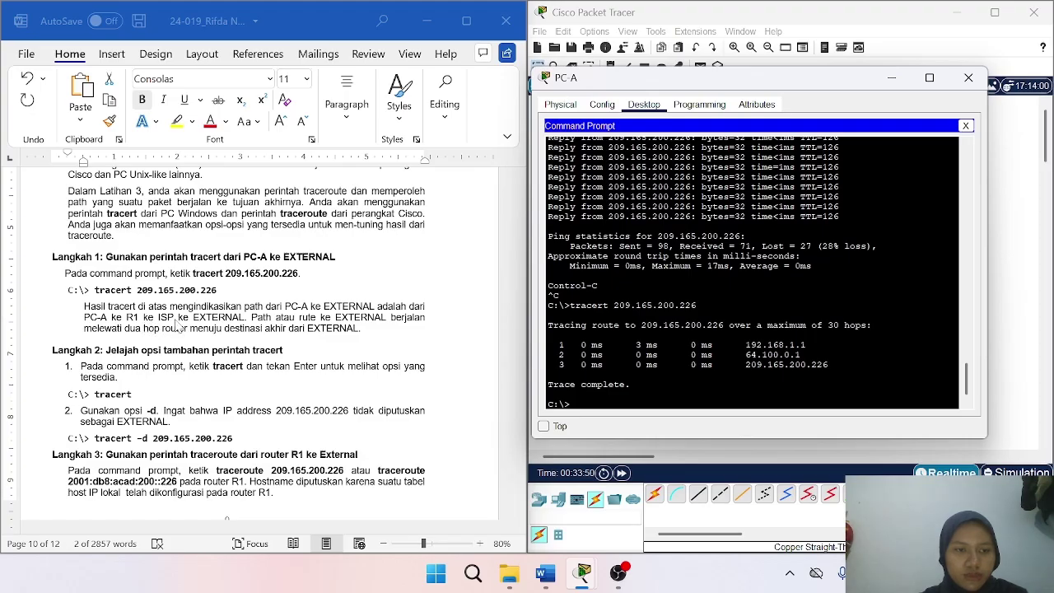
Examine the hop addresses in PC-A's trace output, highlighting the final destination.
drag(807, 345, 746, 355)
drag(828, 365, 757, 365)
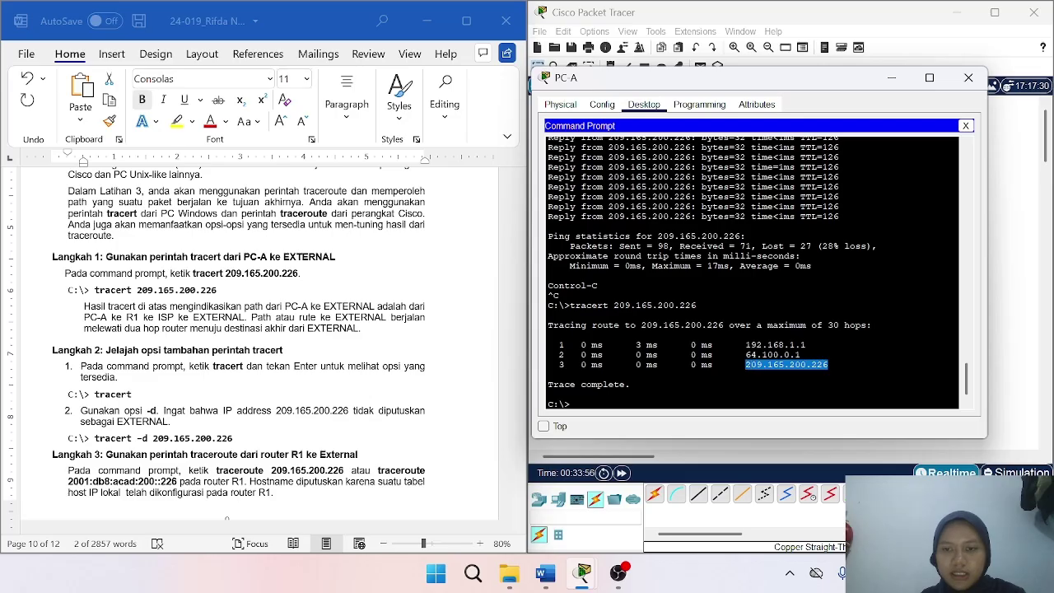
click(756, 355)
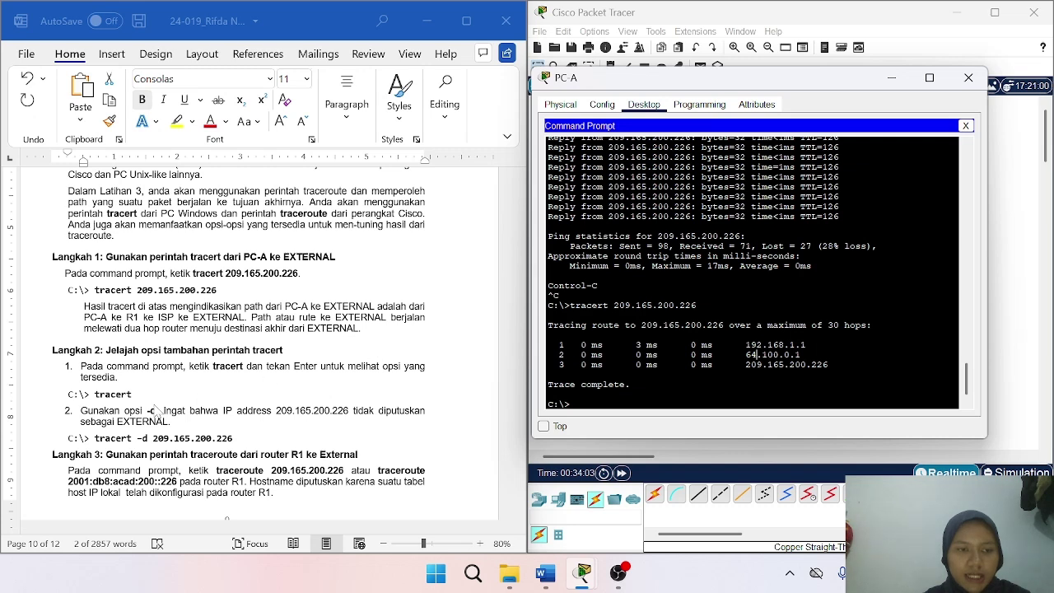
Copy the plain tracert command from Langkah 2 and run it on PC-A to list its options.
scroll(159, 411, down, 2)
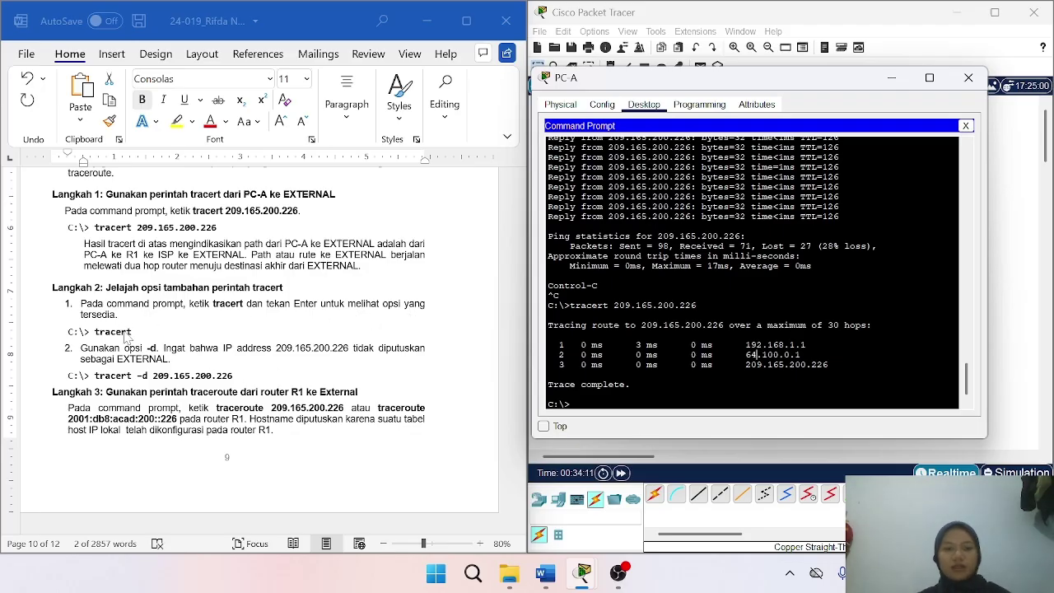
mouse_move(136, 332)
mouse_down()
mouse_move(97, 336)
mouse_move(140, 335)
mouse_up()
click(576, 403)
right_click(576, 403)
click(614, 430)
key(Return)
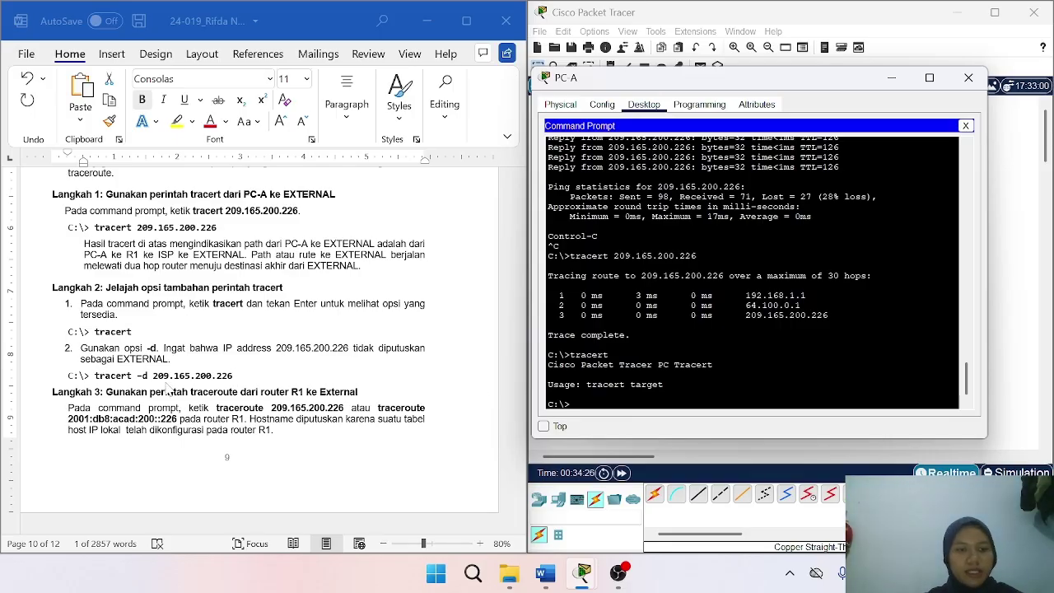
Try to run the lab document's tracert -d 209.165.200.226 command in PC-A's command prompt.
drag(234, 376, 94, 377)
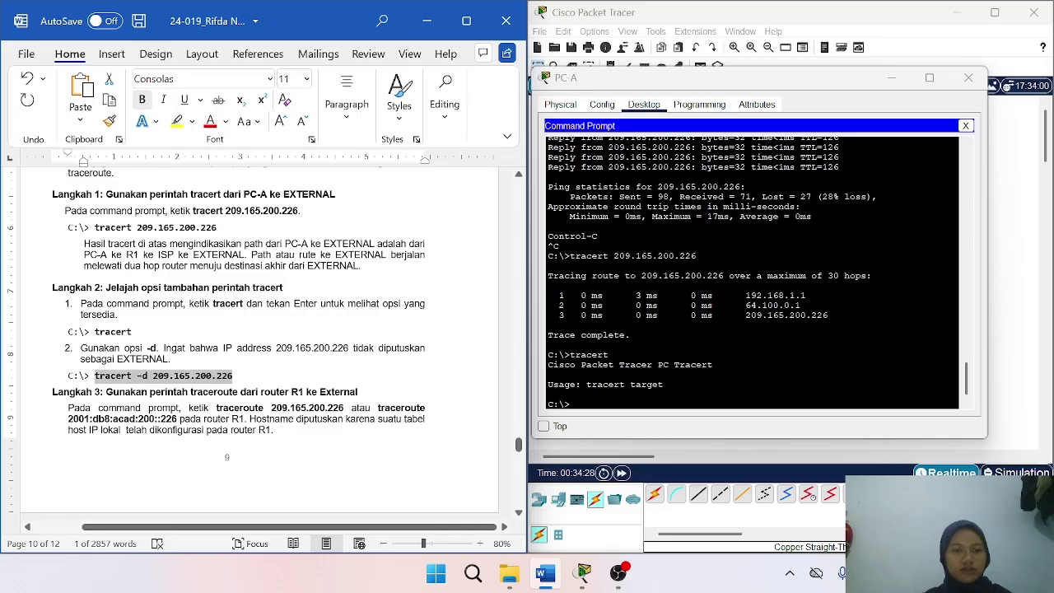
right_click(598, 423)
click(618, 432)
key(Return)
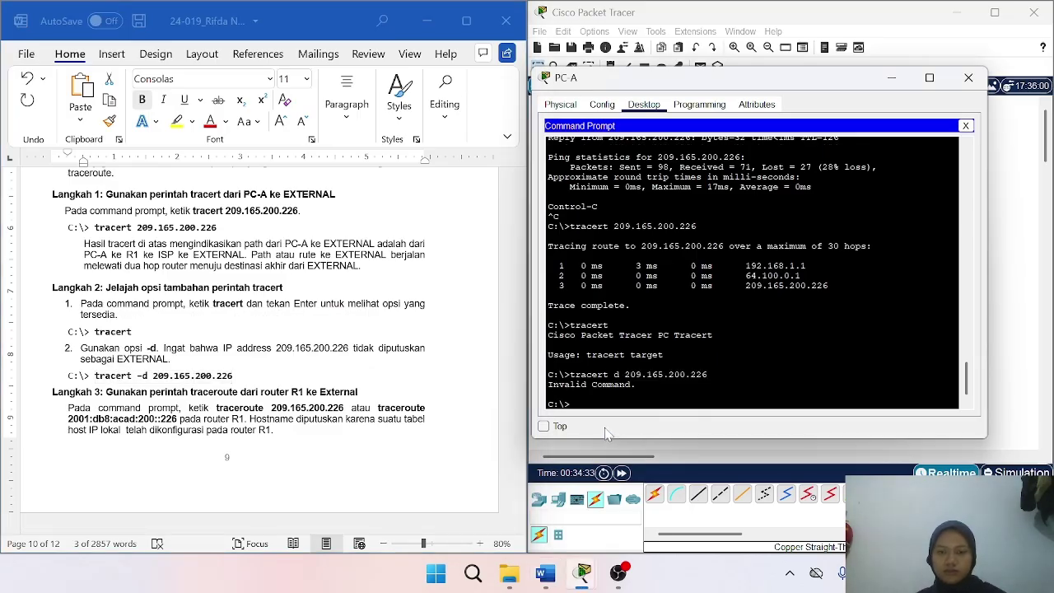
Close PC-A and open router R1's CLI in a smaller window beside the lab document.
scroll(371, 394, down, 3)
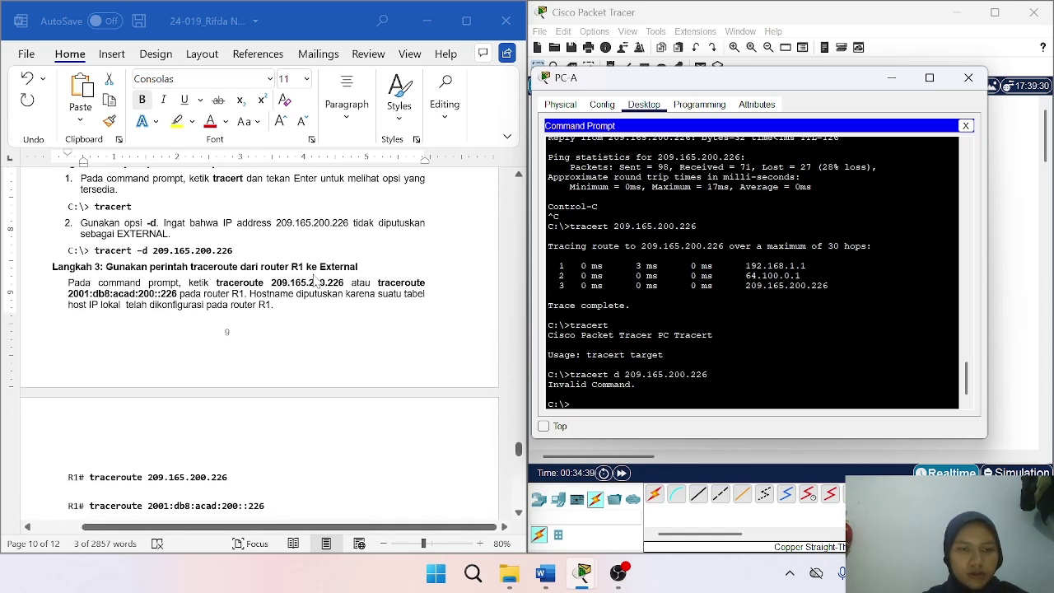
scroll(301, 331, down, 2)
click(969, 77)
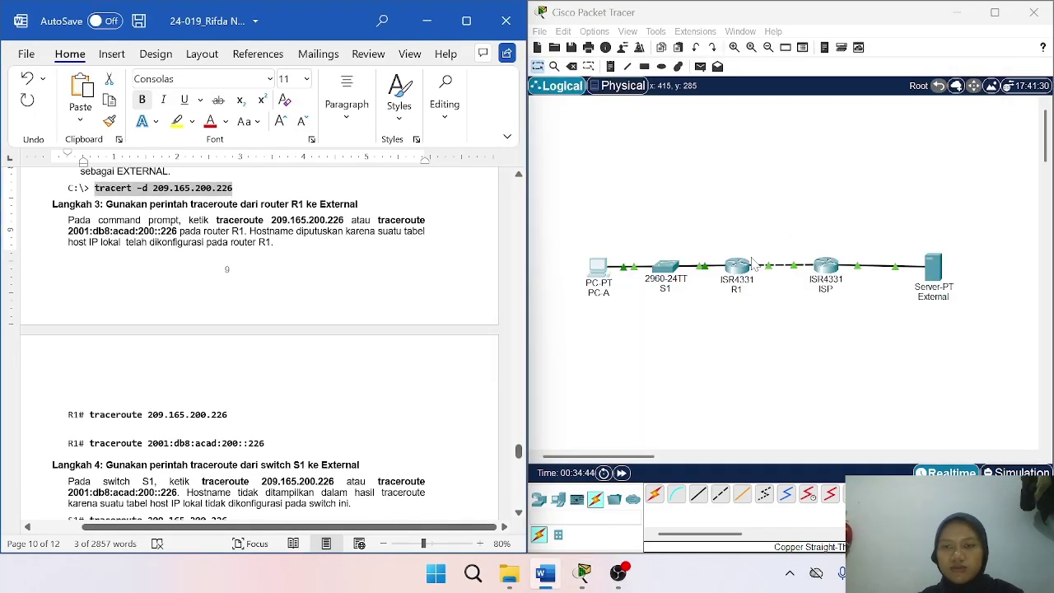
click(738, 266)
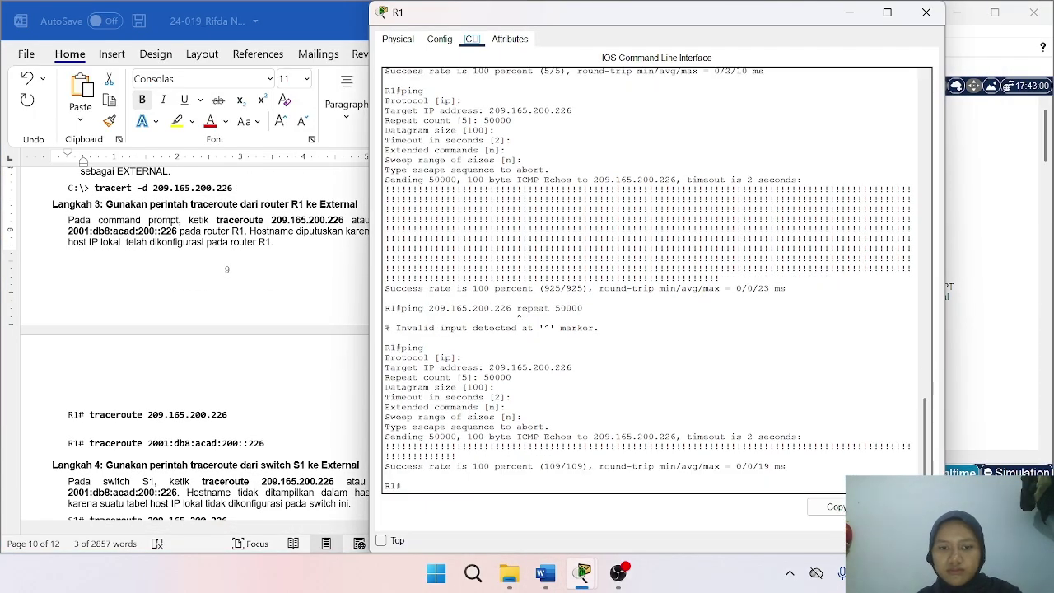
drag(367, 7, 519, 205)
drag(616, 215, 602, 70)
scroll(586, 235, down, 10)
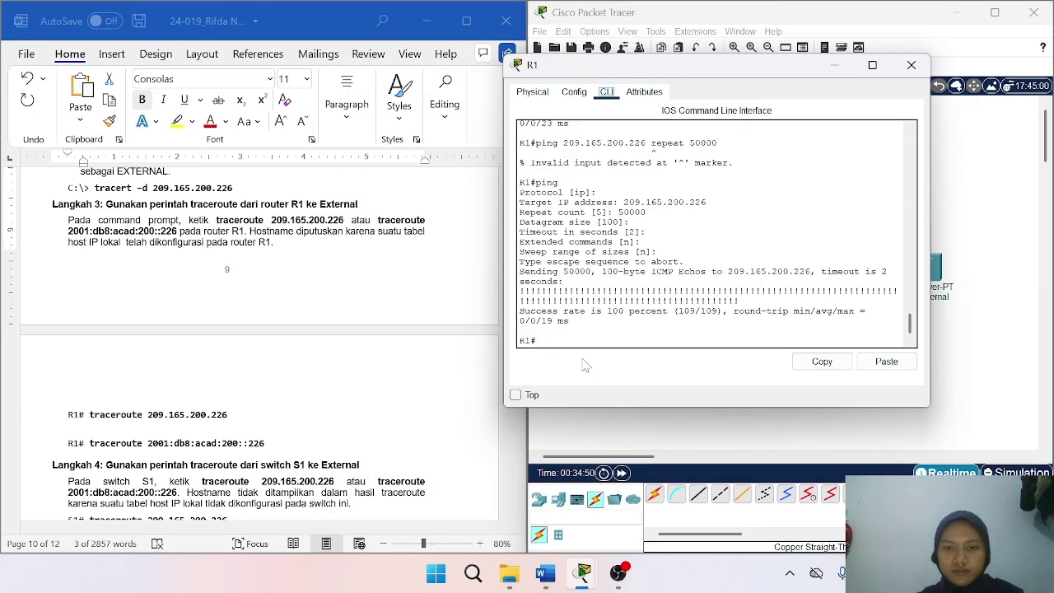
Copy the traceroute 209.165.200.226 command from the lab document's Langkah 3 and run it in R1's CLI.
click(229, 415)
drag(229, 415, 89, 415)
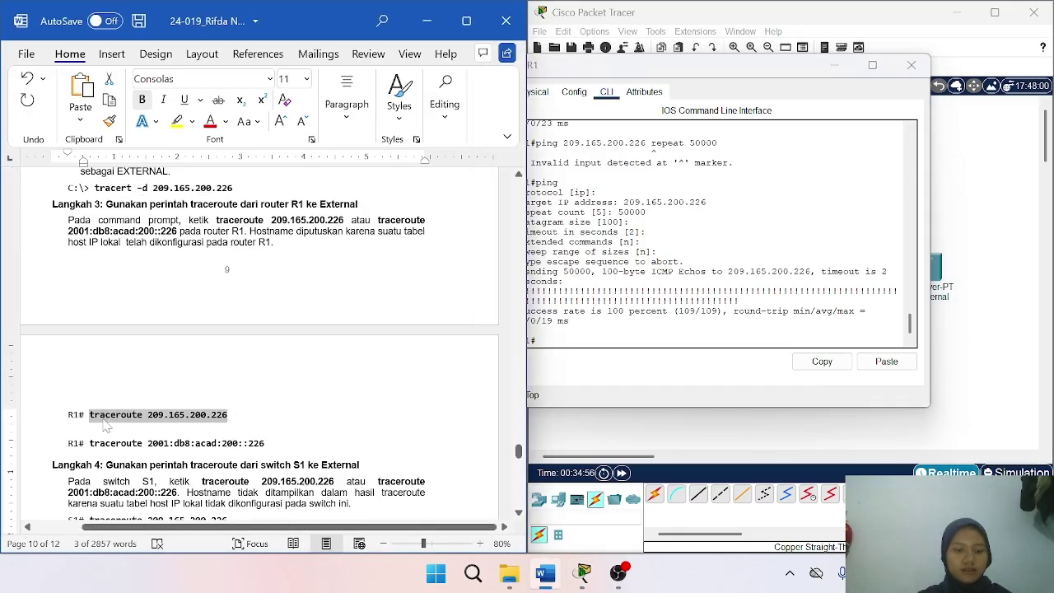
key(ctrl+c)
click(528, 398)
right_click(562, 340)
click(593, 379)
key(Return)
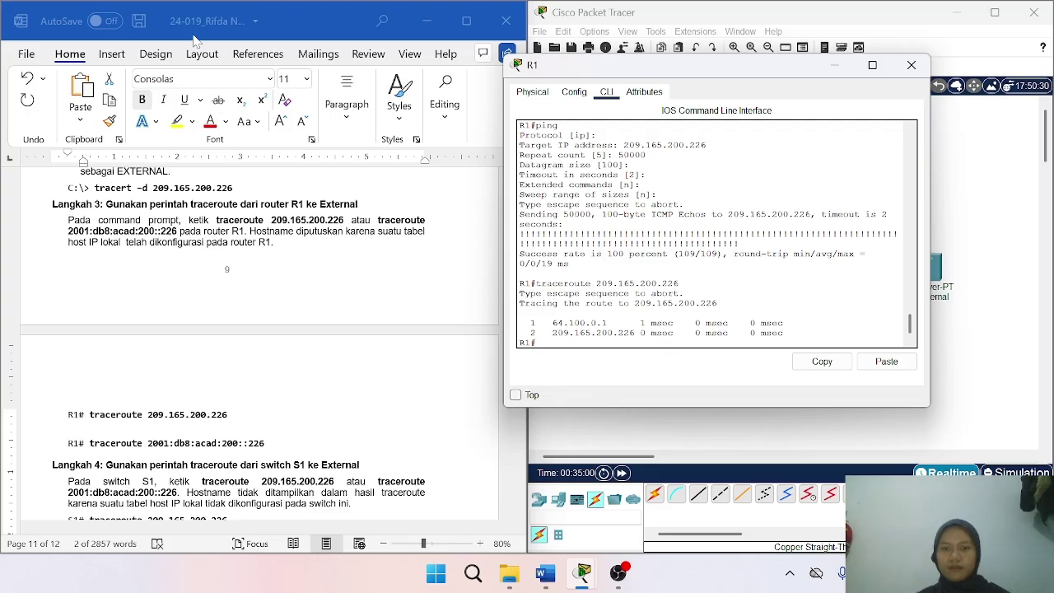
Close R1, open switch S1's CLI and enter privileged EXEC mode with enable.
scroll(267, 346, down, 4)
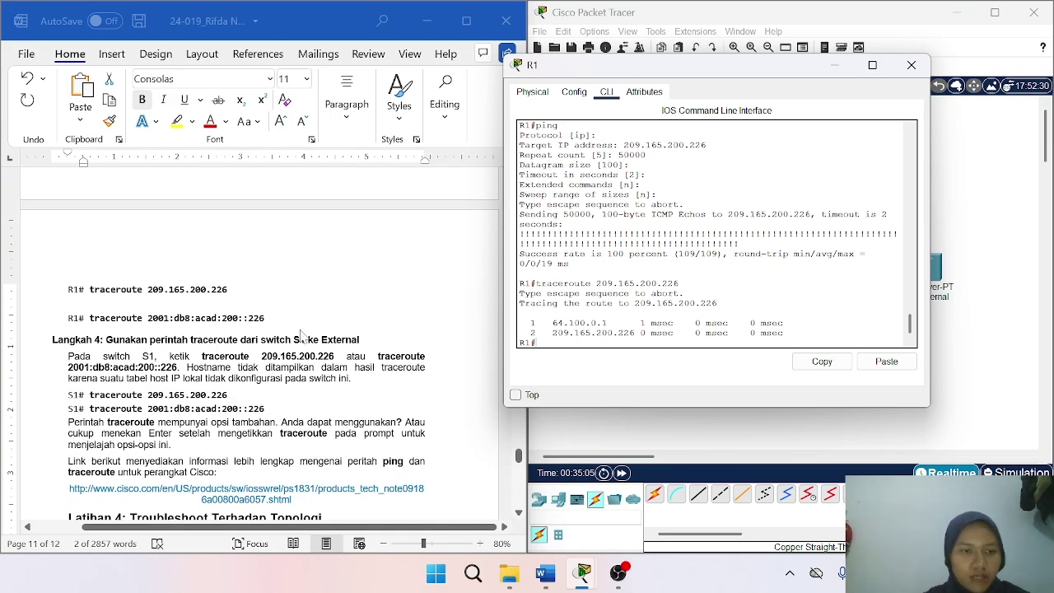
click(912, 64)
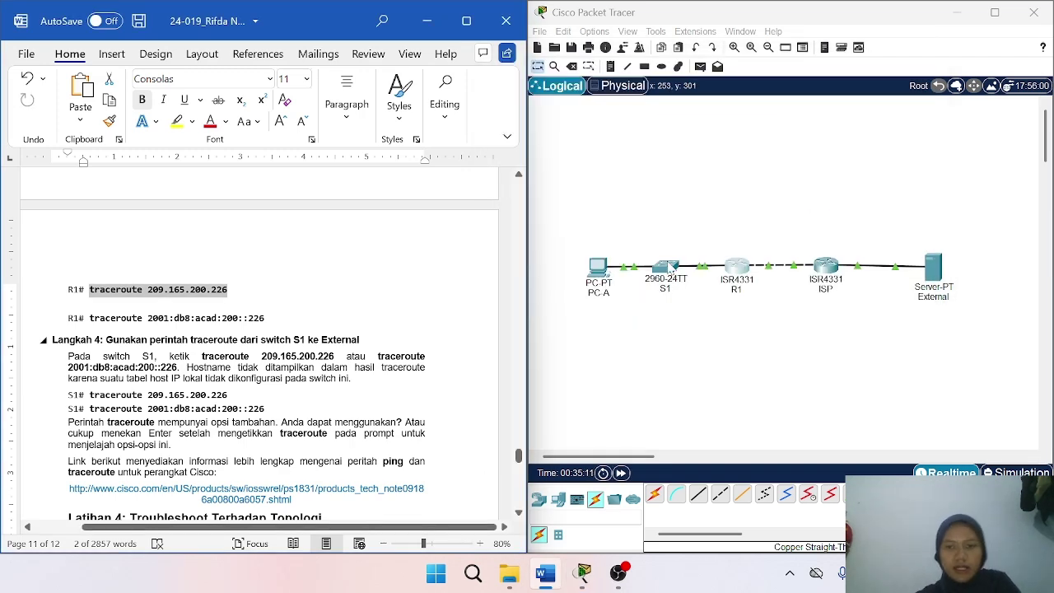
click(671, 268)
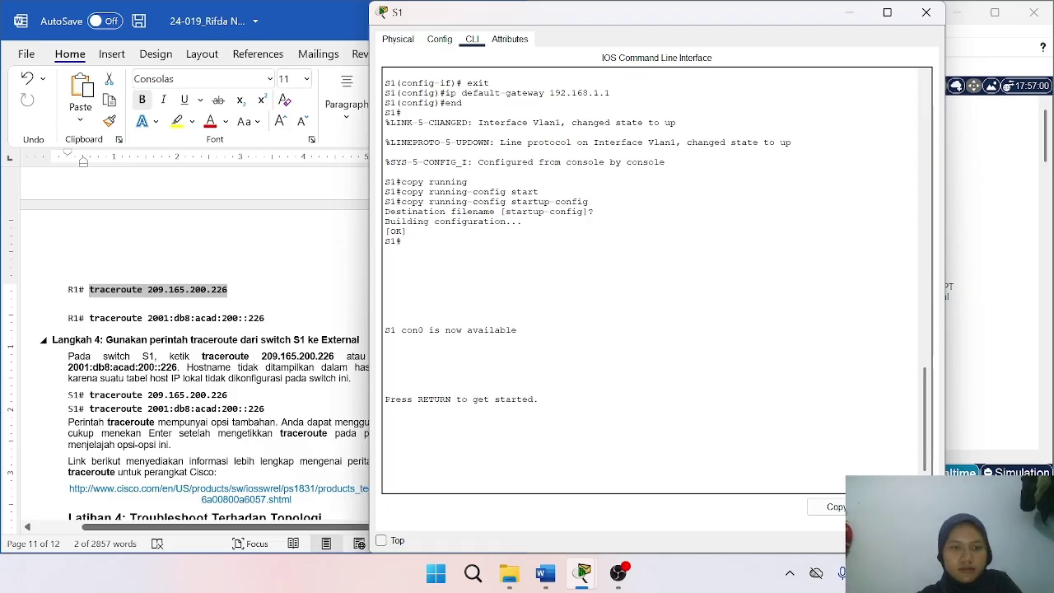
key(Return)
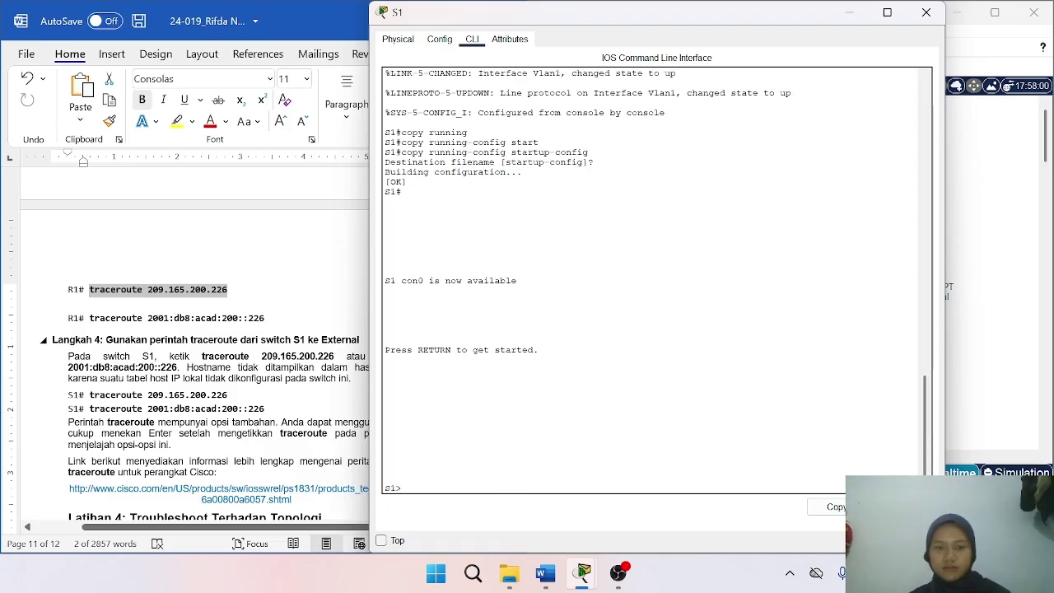
text(enable)
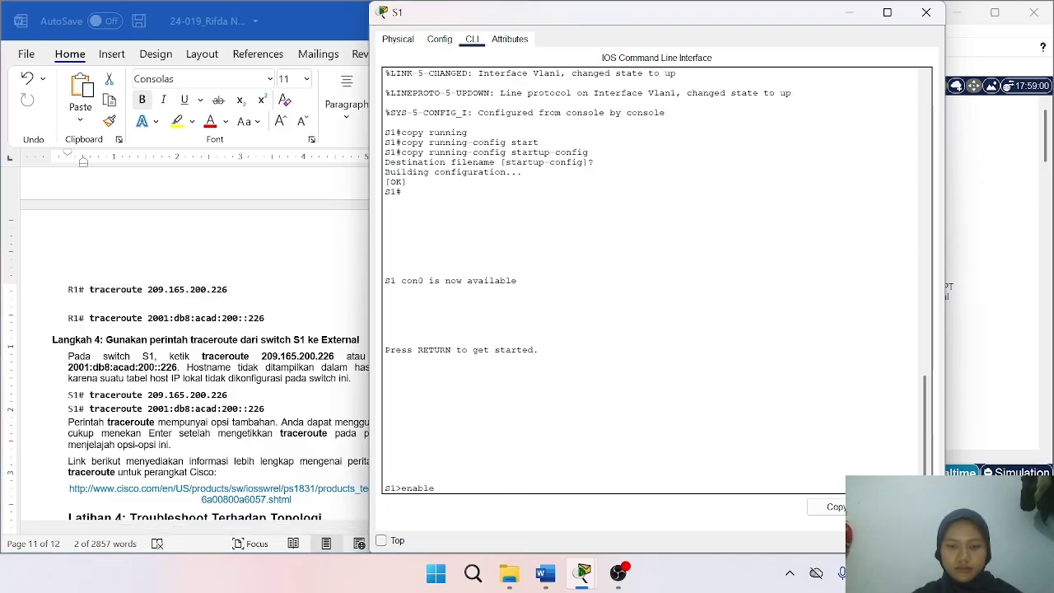
key(Return)
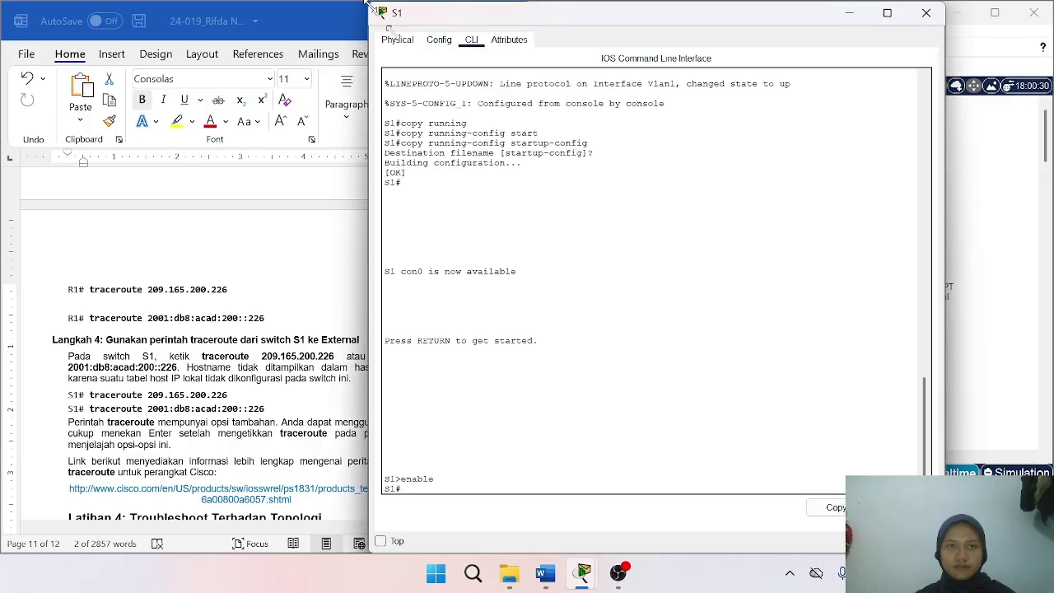
Shrink and reposition the S1 window so its whole CLI fits beside the lab document.
drag(371, 3, 622, 262)
drag(744, 274, 669, 77)
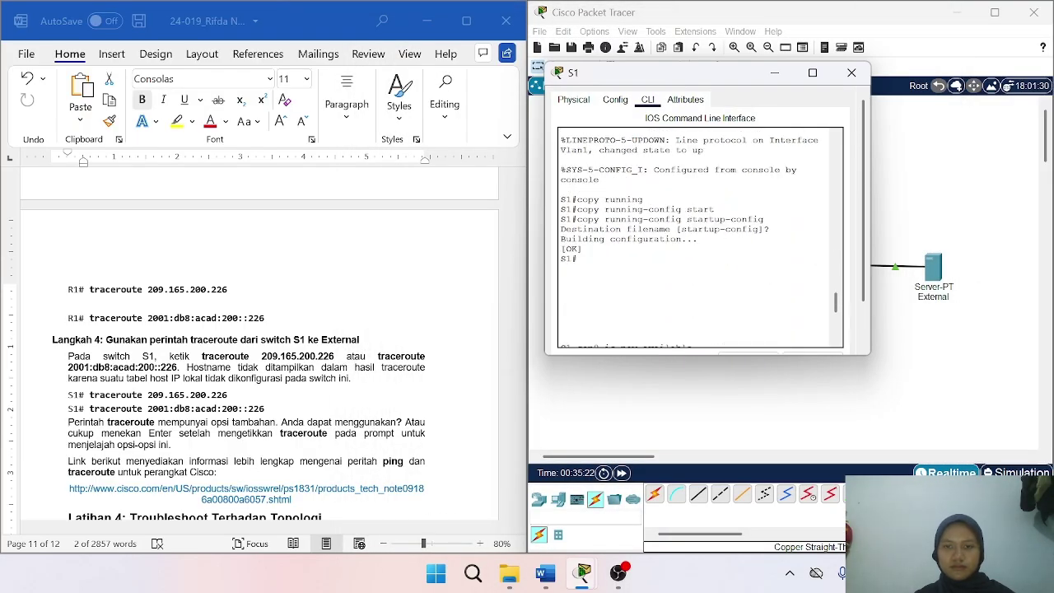
drag(697, 358, 696, 402)
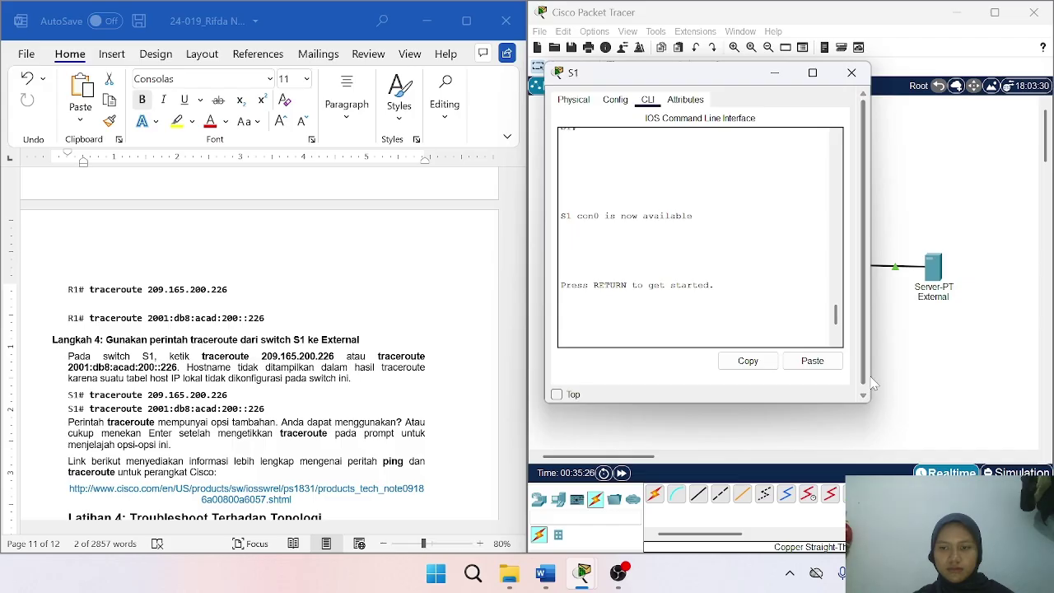
drag(869, 368, 951, 369)
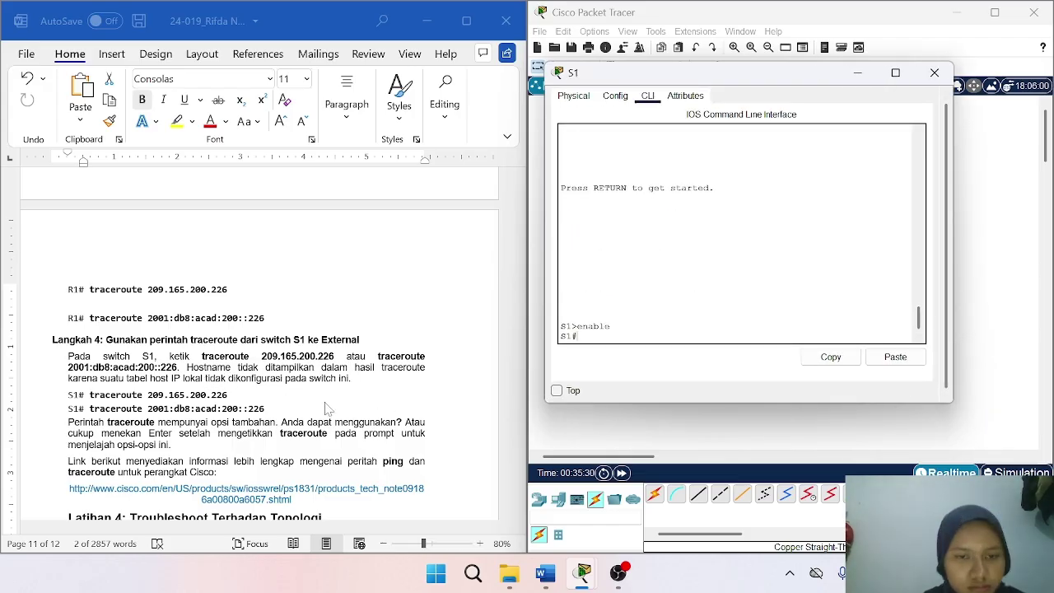
Copy the traceroute 209.165.200.226 command from Langkah 4 and run it in S1's CLI.
click(239, 398)
drag(238, 398, 84, 395)
click(607, 343)
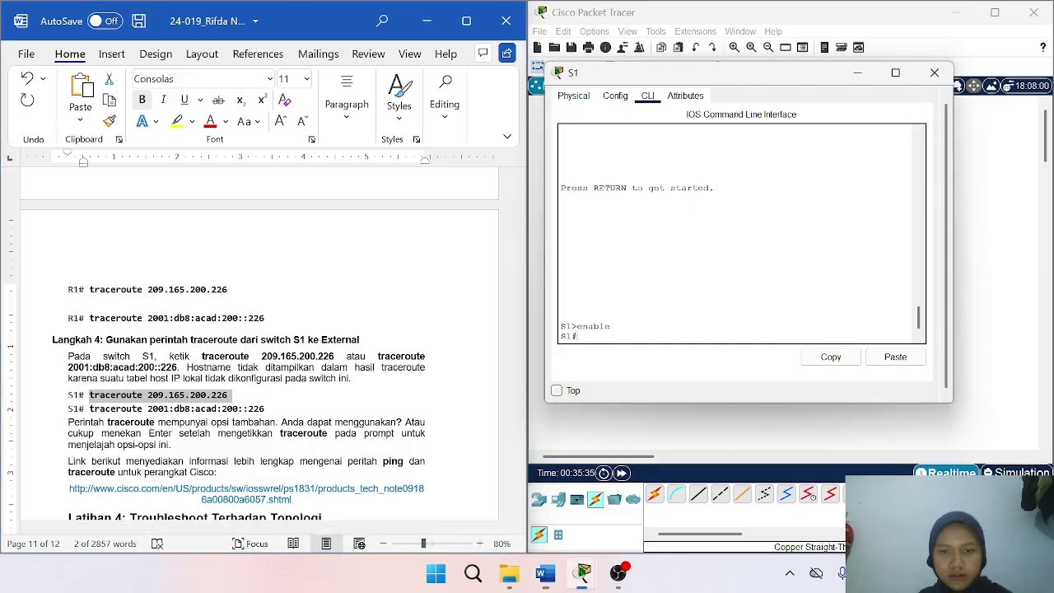
right_click(608, 343)
click(636, 363)
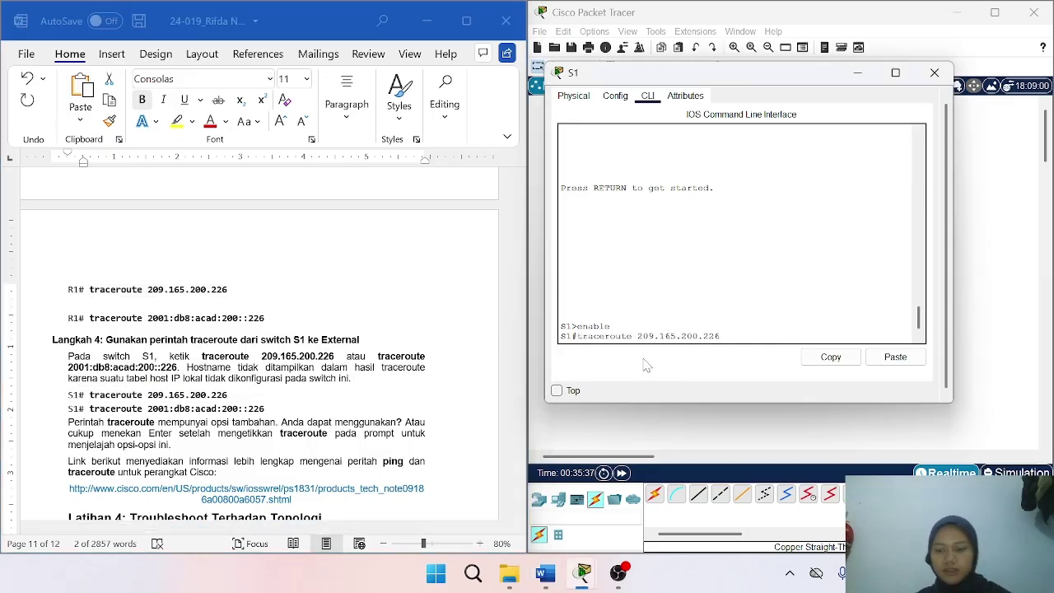
key(Return)
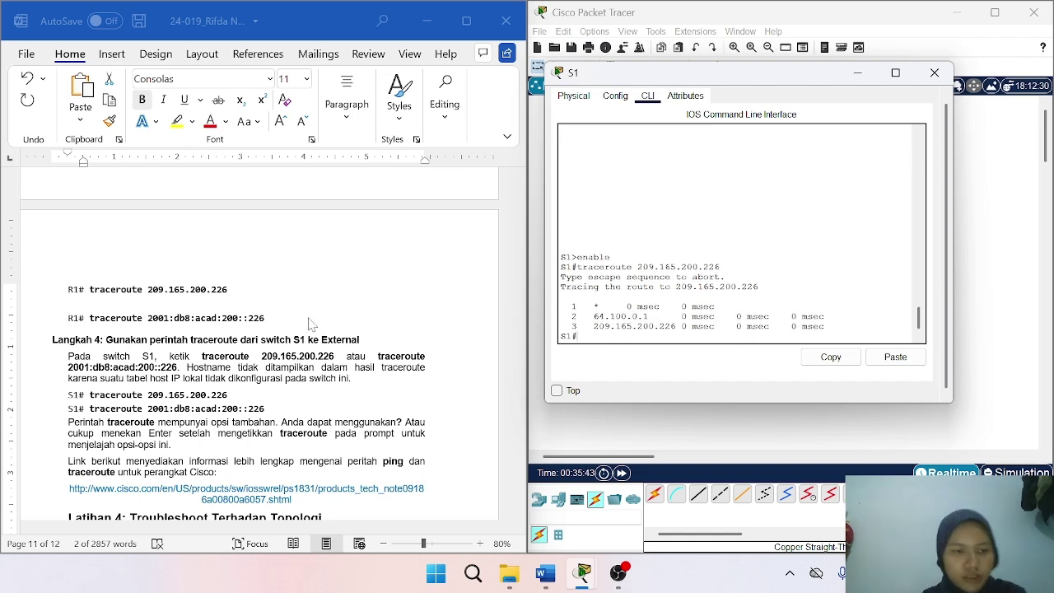
Close S1, open router ISP's CLI and enter global configuration mode with enable and config t.
scroll(290, 346, down, 3)
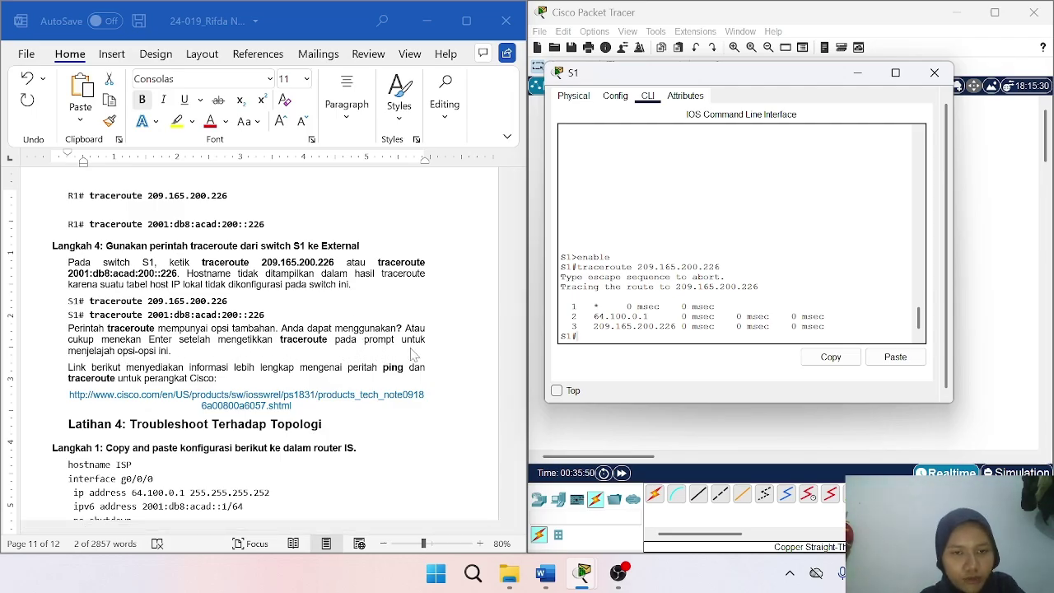
scroll(268, 358, down, 4)
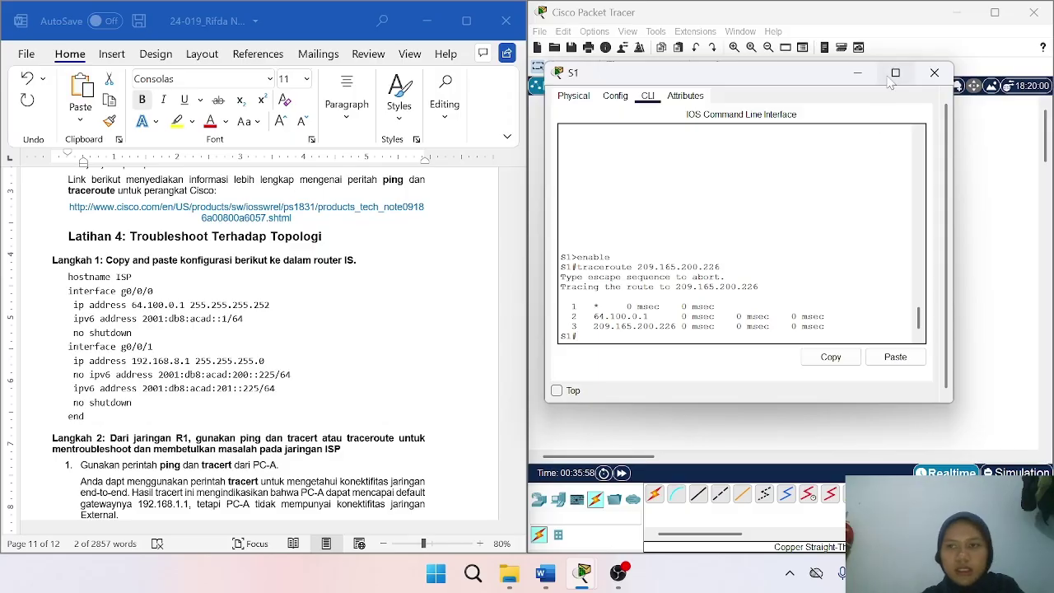
click(935, 73)
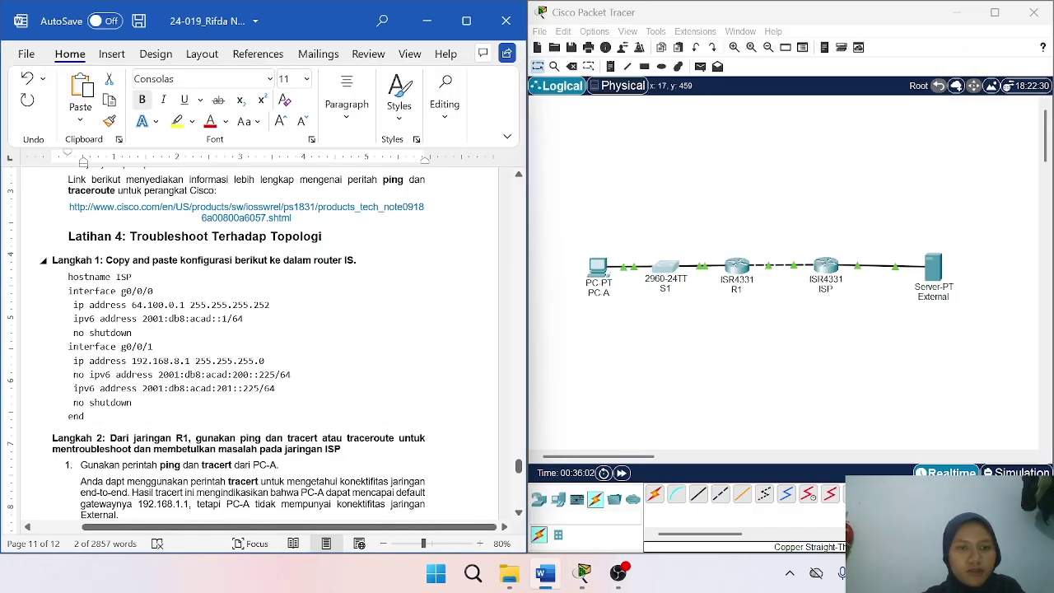
click(826, 267)
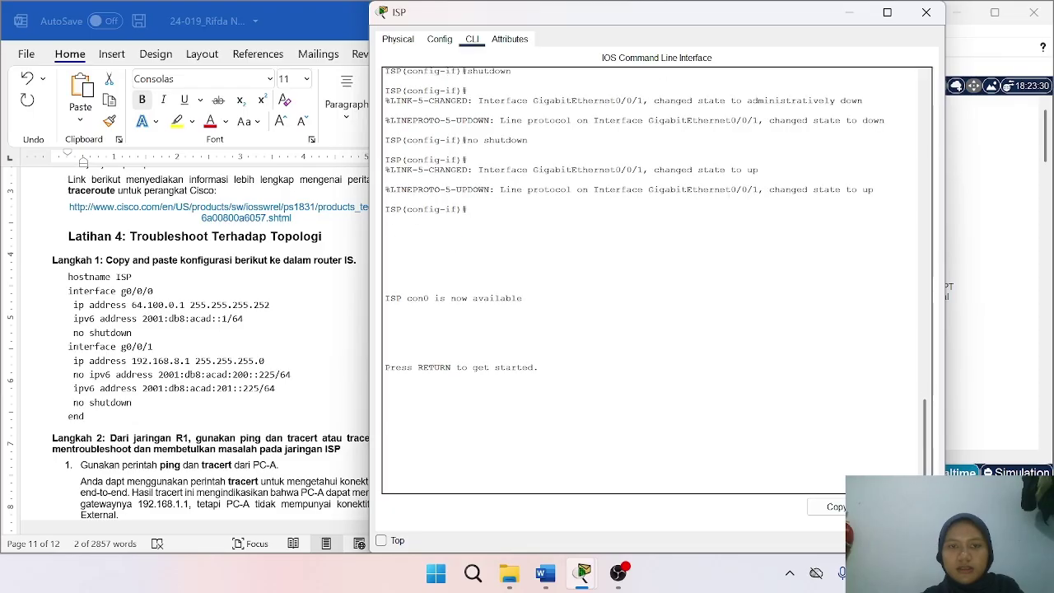
key(Return)
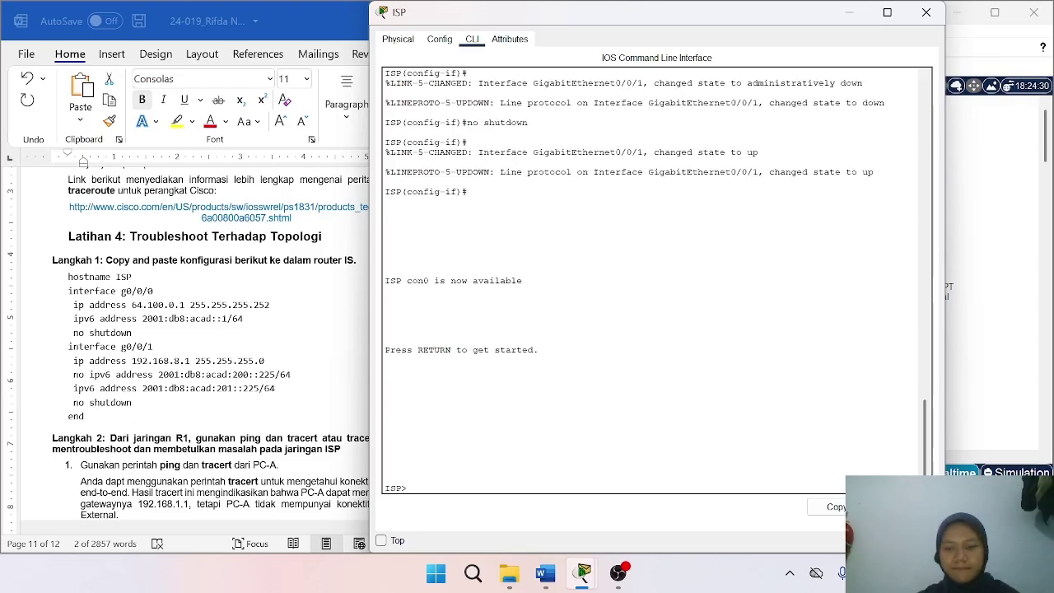
text(enable)
key(Return)
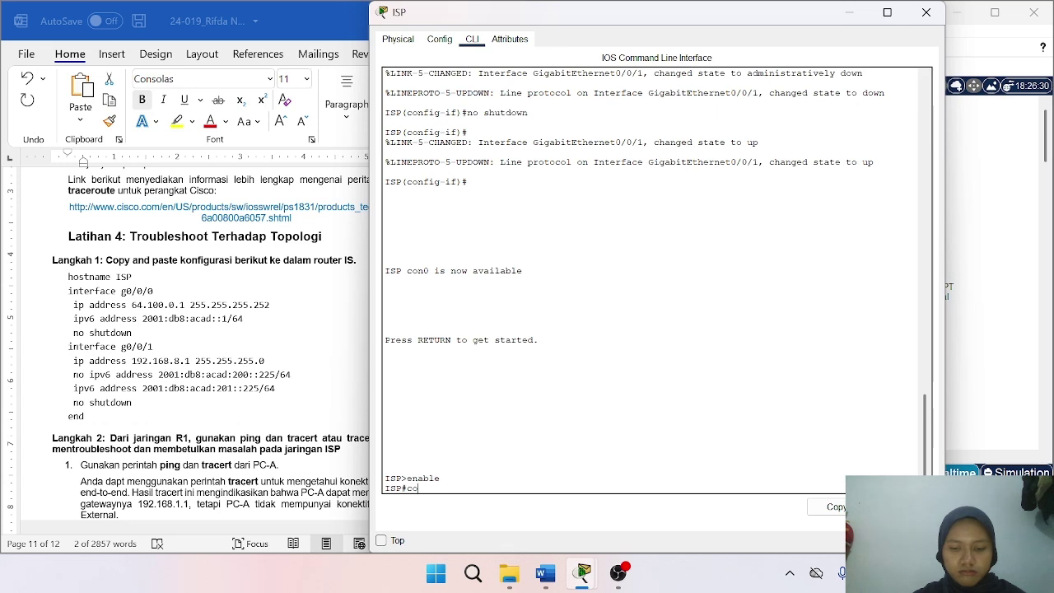
text(t)
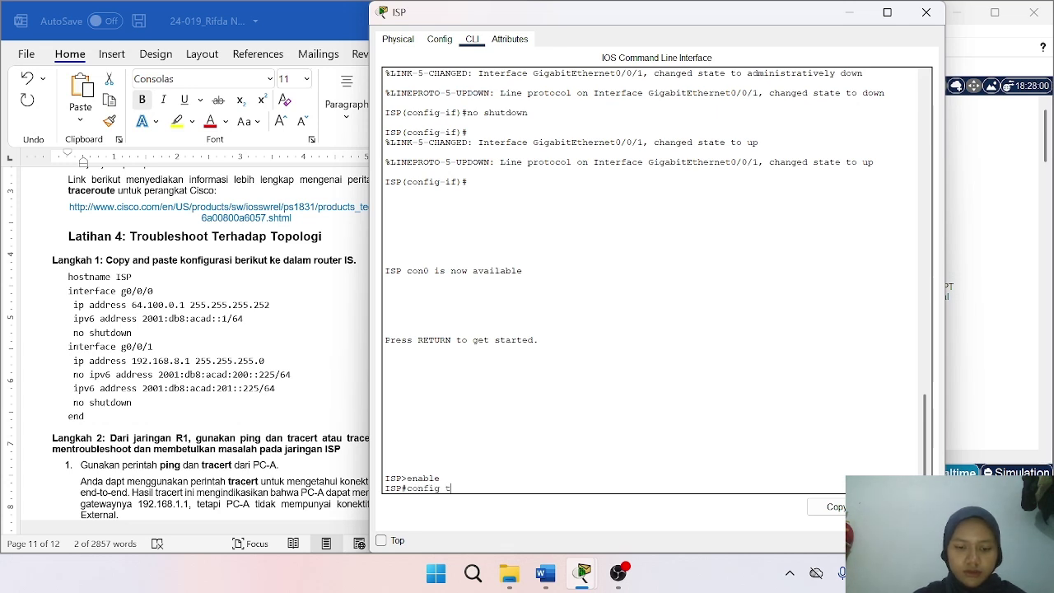
key(Return)
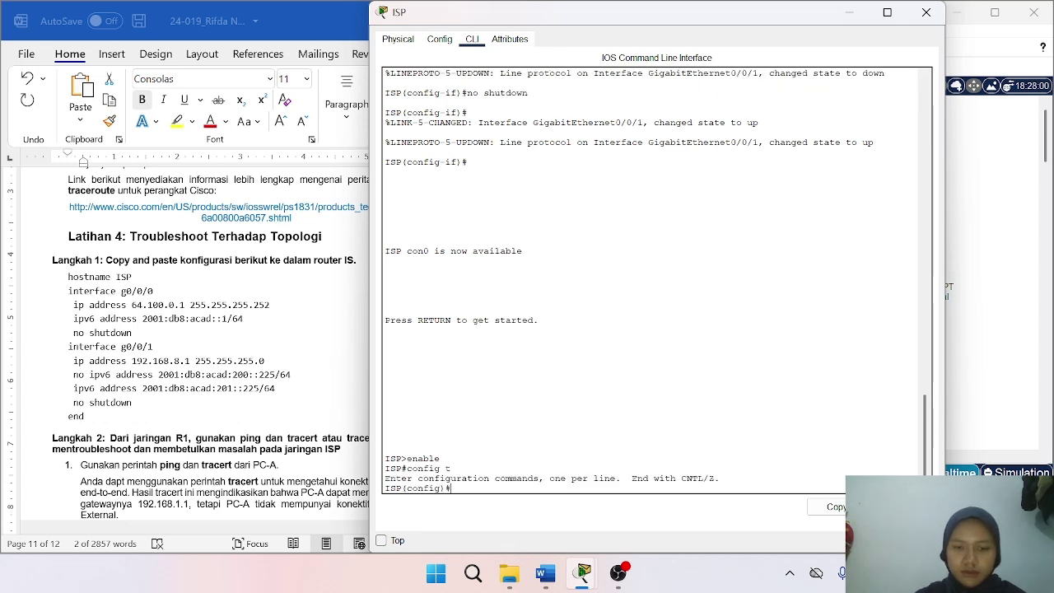
Copy the Latihan 4 Langkah 1 configuration block, from hostname ISP through end, and apply it in the ISP router's CLI.
click(70, 278)
drag(69, 277, 103, 421)
key(ctrl+c)
click(156, 392)
click(626, 449)
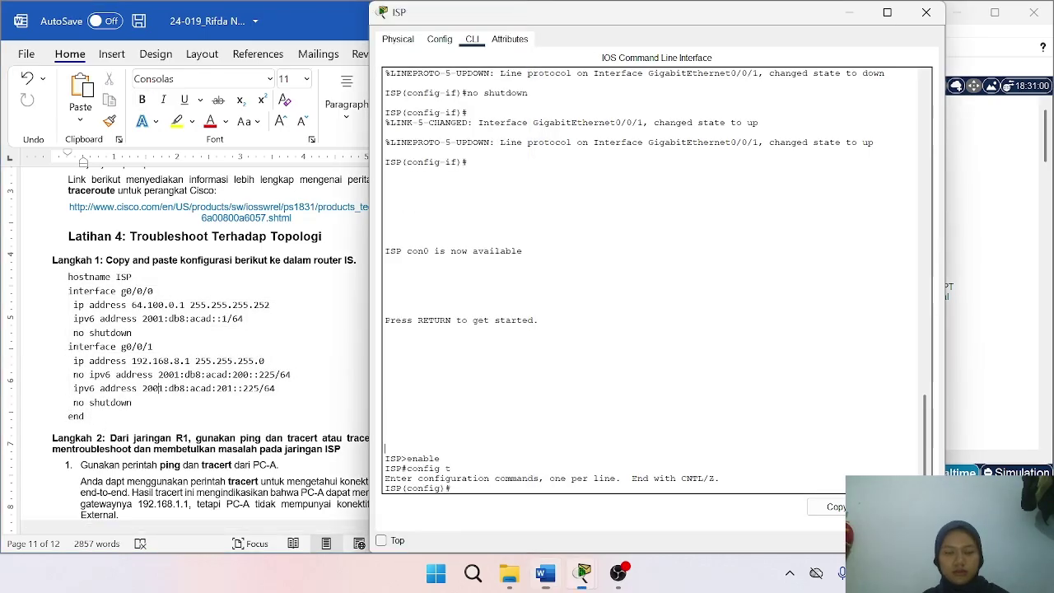
right_click(534, 493)
click(564, 516)
key(Return)
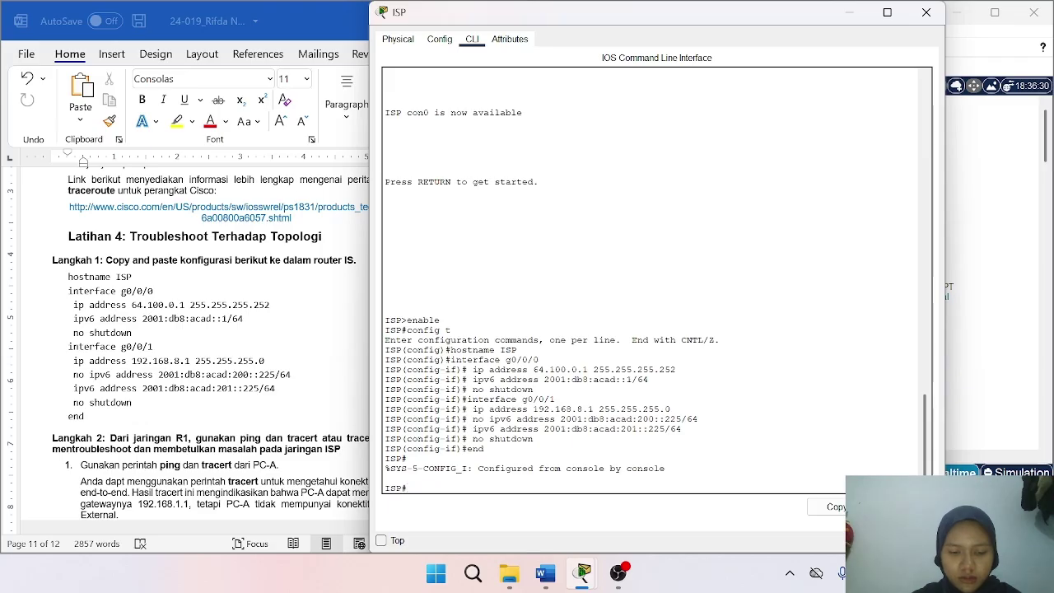
Exit the ISP router's privileged session and return to its user prompt.
text(exit)
key(Return)
key(Return)
text(copy)
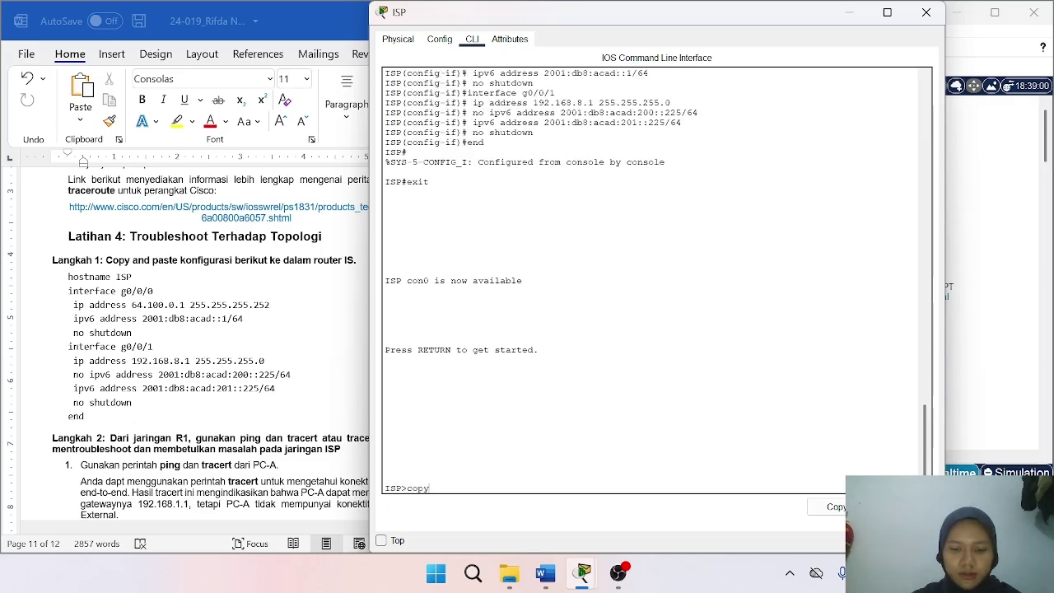
text( running)
key(Tab)
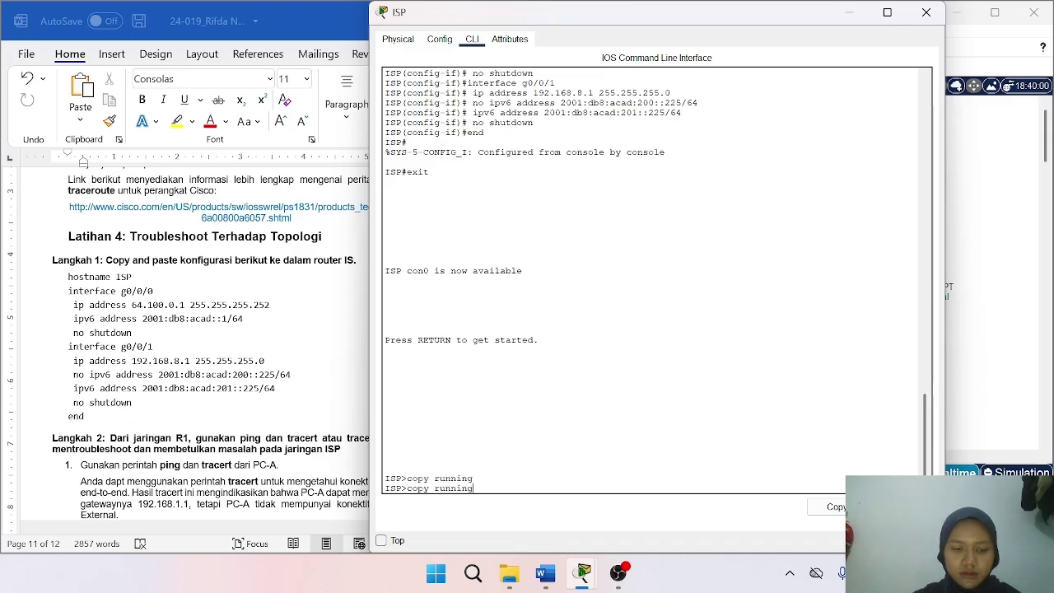
key(BackSpace)
key(BackSpace)
key(BackSpace)
key(BackSpace)
key(BackSpace)
key(BackSpace)
key(BackSpace)
key(BackSpace)
key(BackSpace)
key(BackSpace)
key(BackSpace)
key(BackSpace)
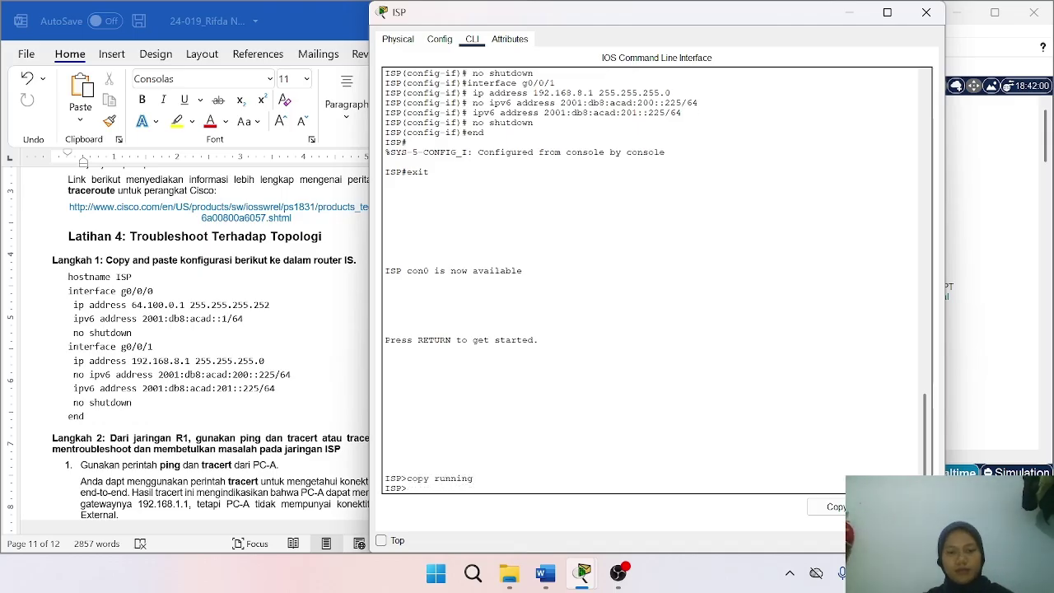
Minimize the ISP window and read the Langkah 2 troubleshooting instructions for ping and tracert in the lab document.
click(853, 13)
scroll(223, 330, down, 2)
scroll(132, 274, down, 3)
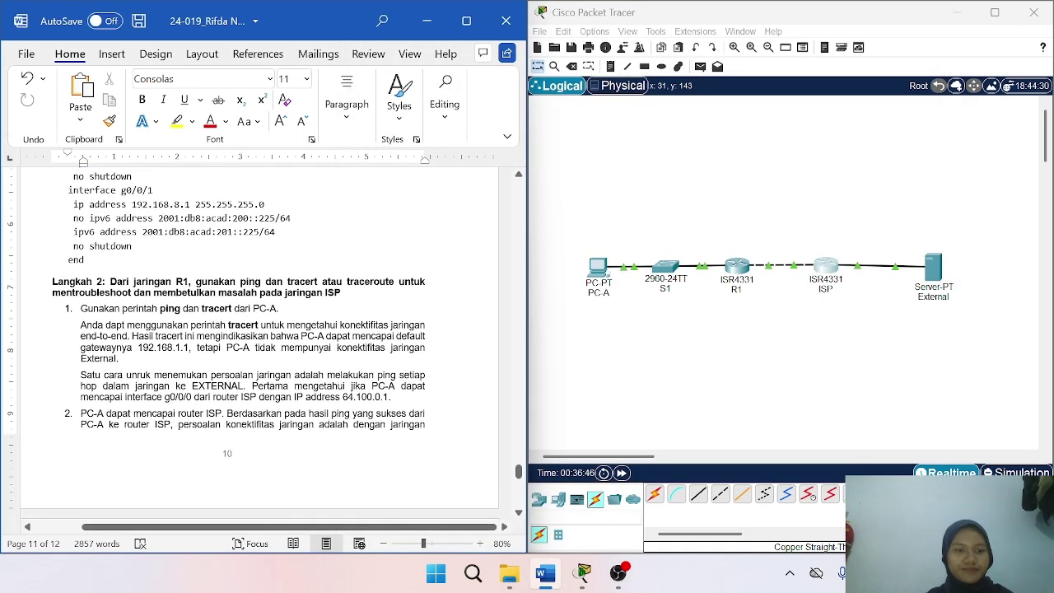
scroll(131, 274, up, 1)
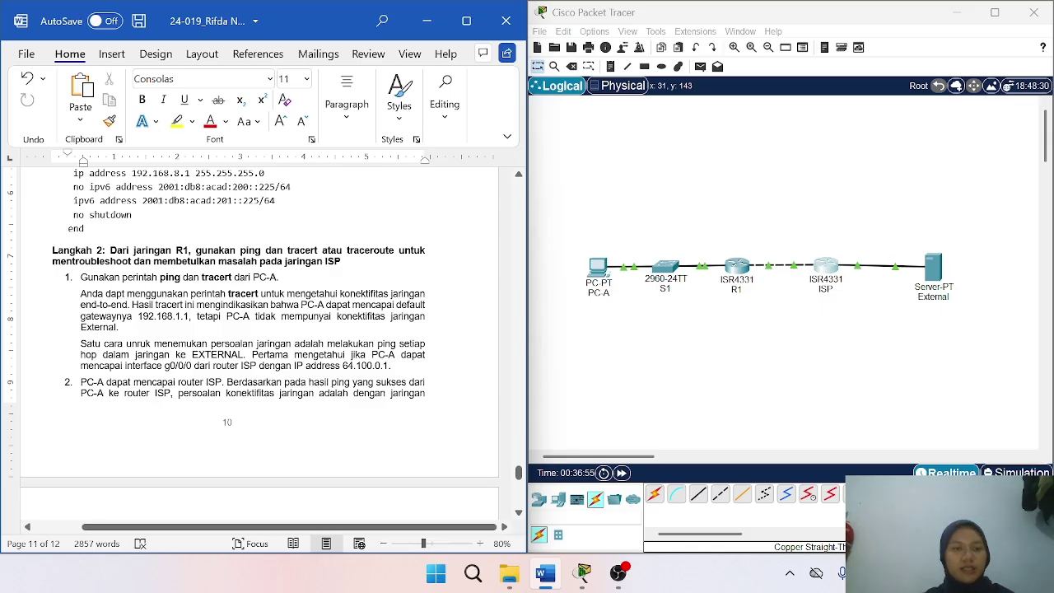
scroll(260, 326, down, 1)
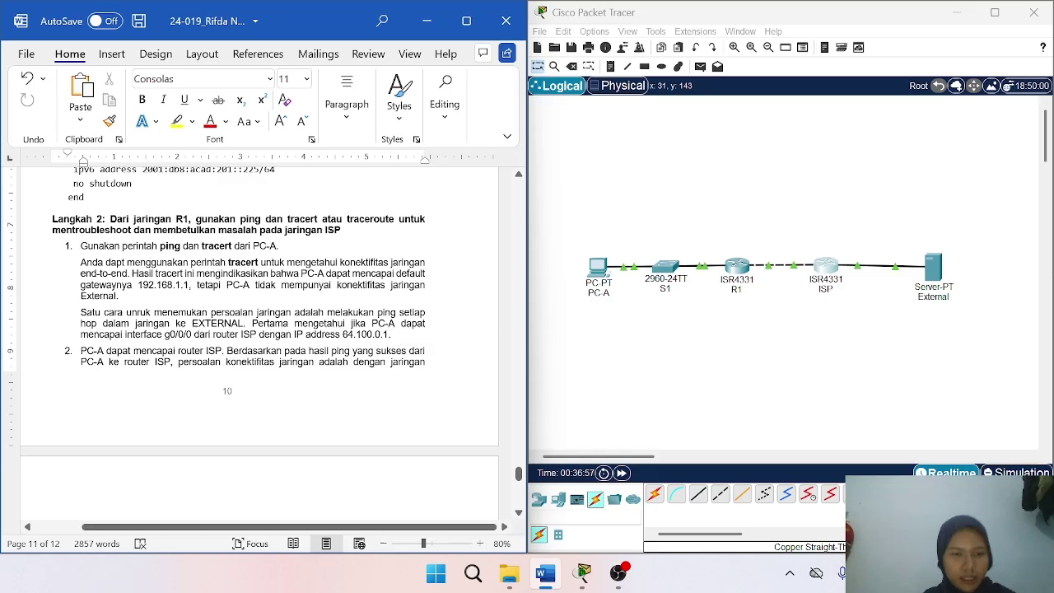
scroll(259, 343, down, 9)
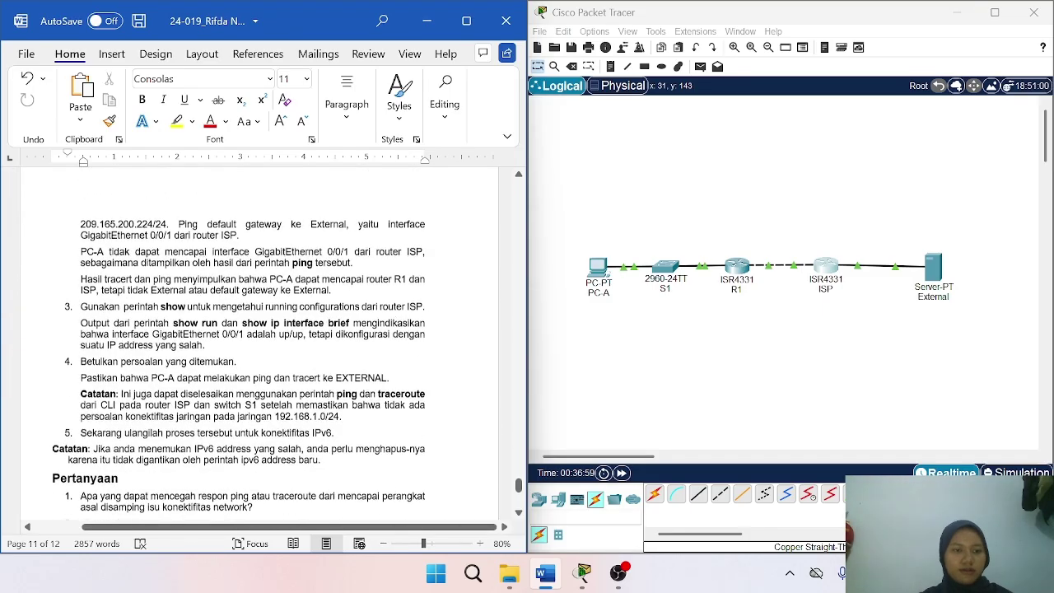
scroll(161, 231, up, 9)
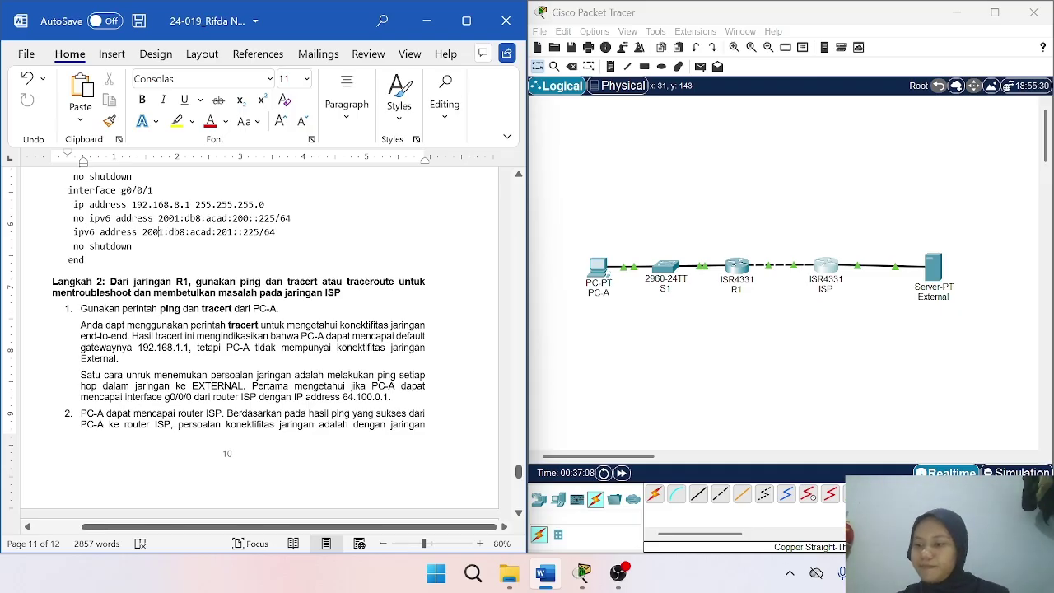
click(599, 270)
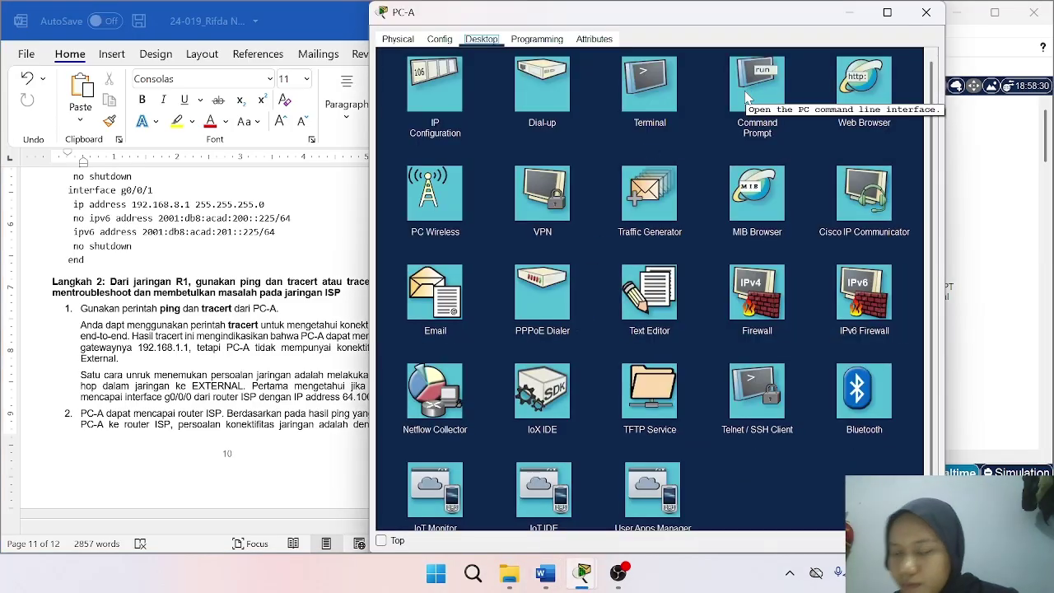
click(421, 74)
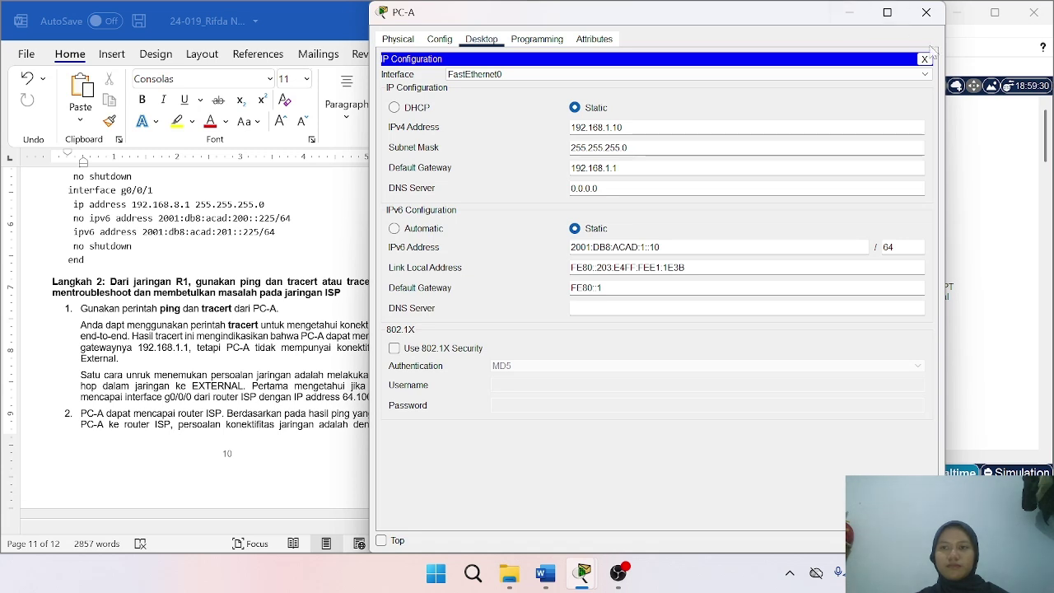
click(924, 60)
click(651, 91)
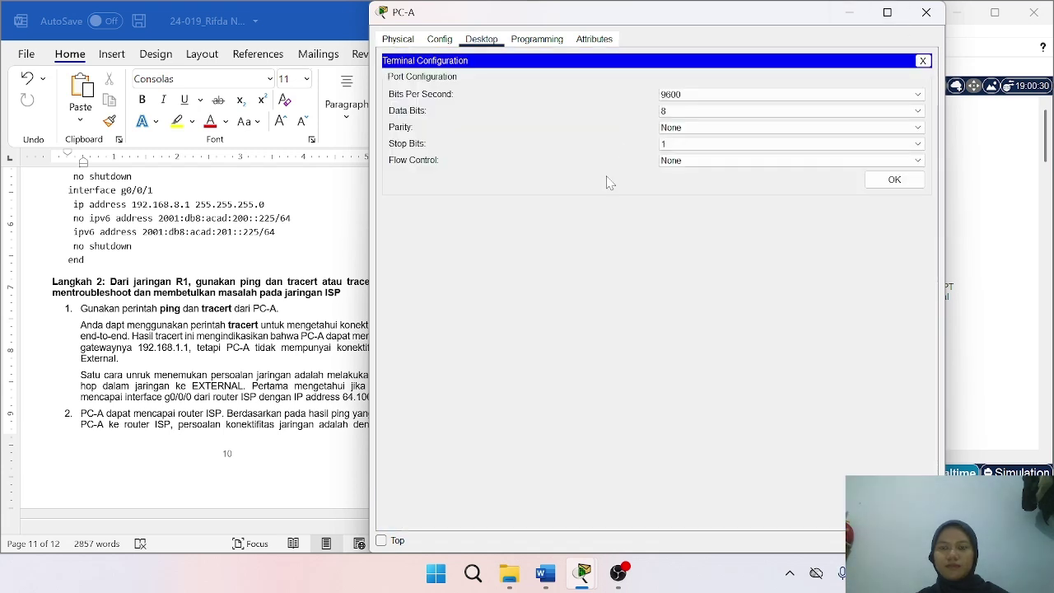
click(895, 181)
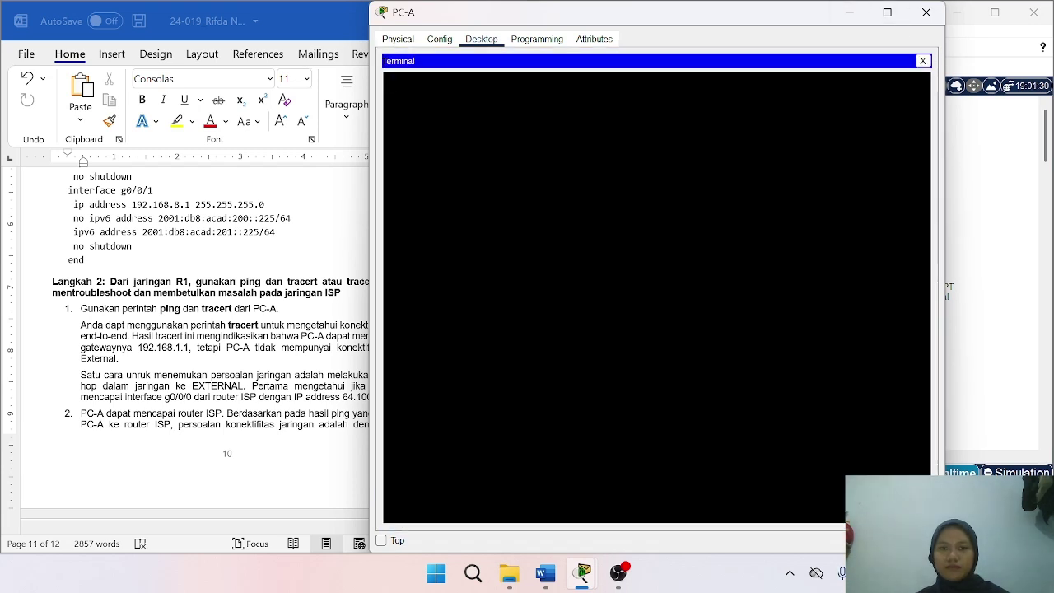
click(851, 12)
Open PC-A's Command Prompt in place of the terminal and shrink its window so the lab document stays readable beside it.
click(595, 274)
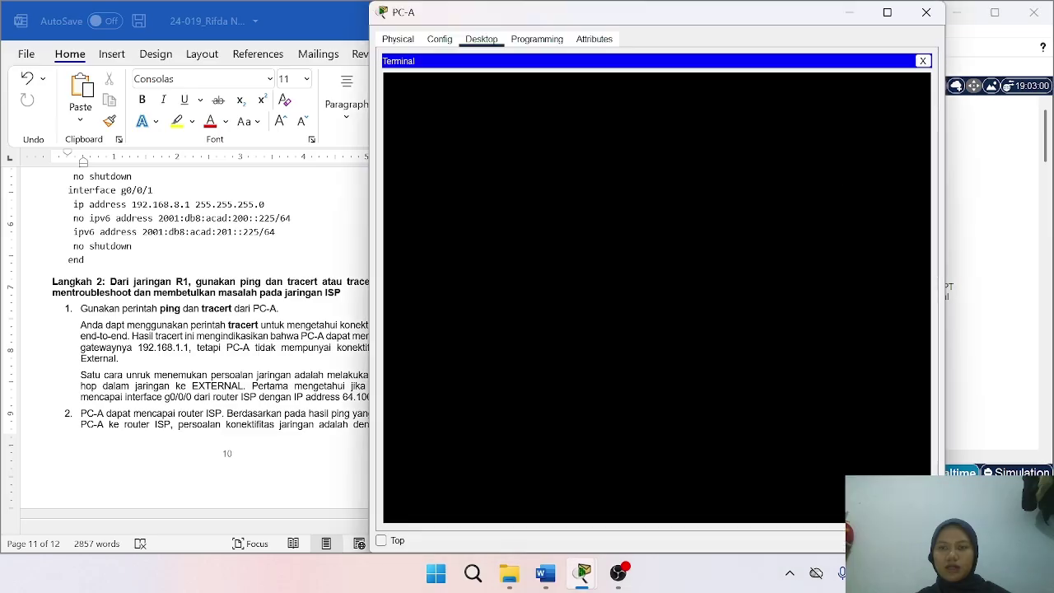
click(922, 60)
click(762, 99)
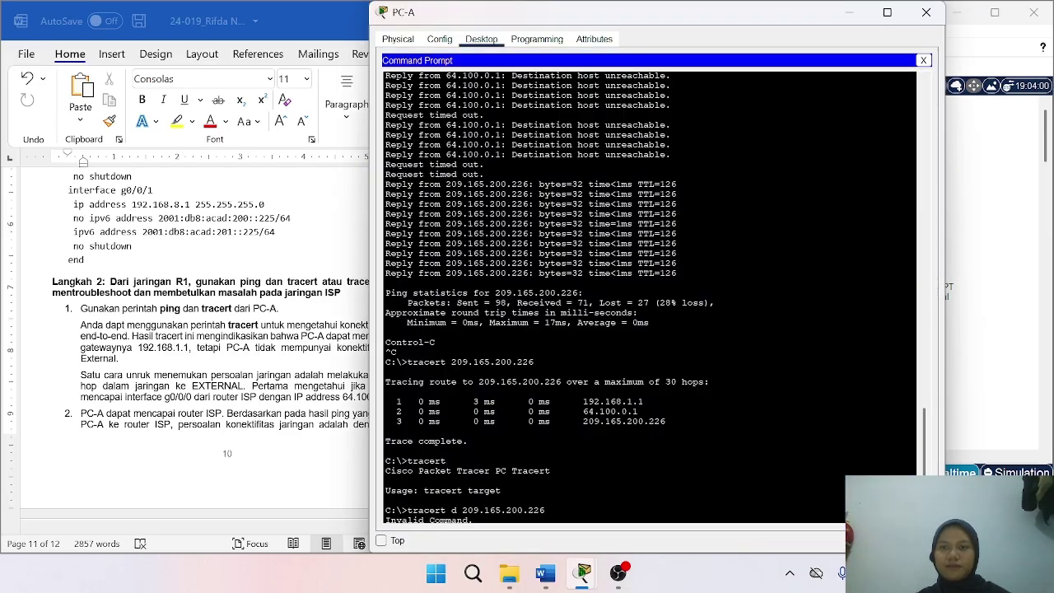
drag(369, 2, 545, 249)
drag(686, 262, 645, 90)
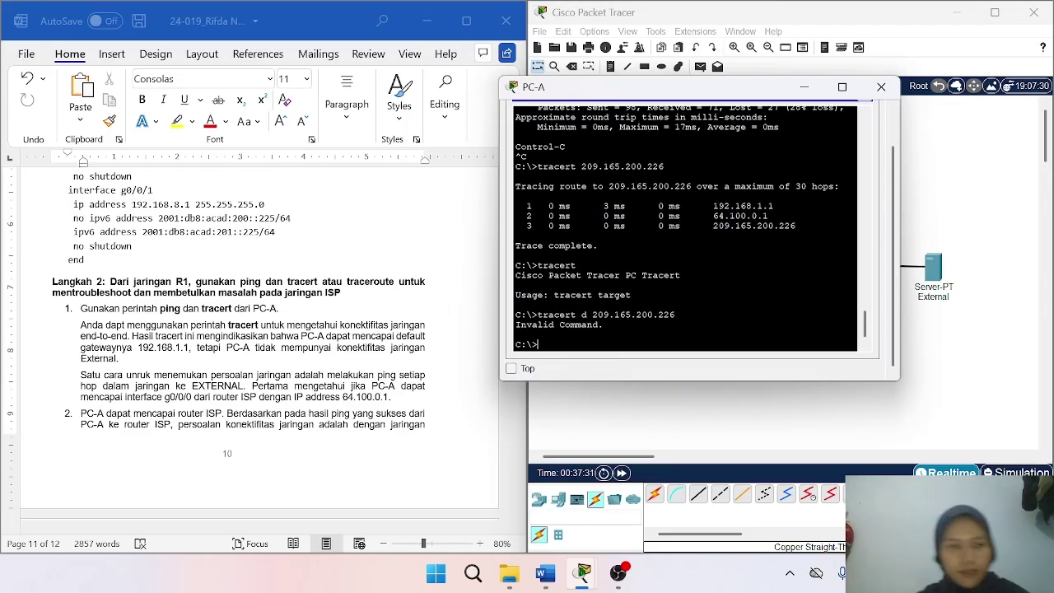
Run tracert to 209.165.200.226 from PC-A and interrupt the trace before it finishes.
text(tracert)
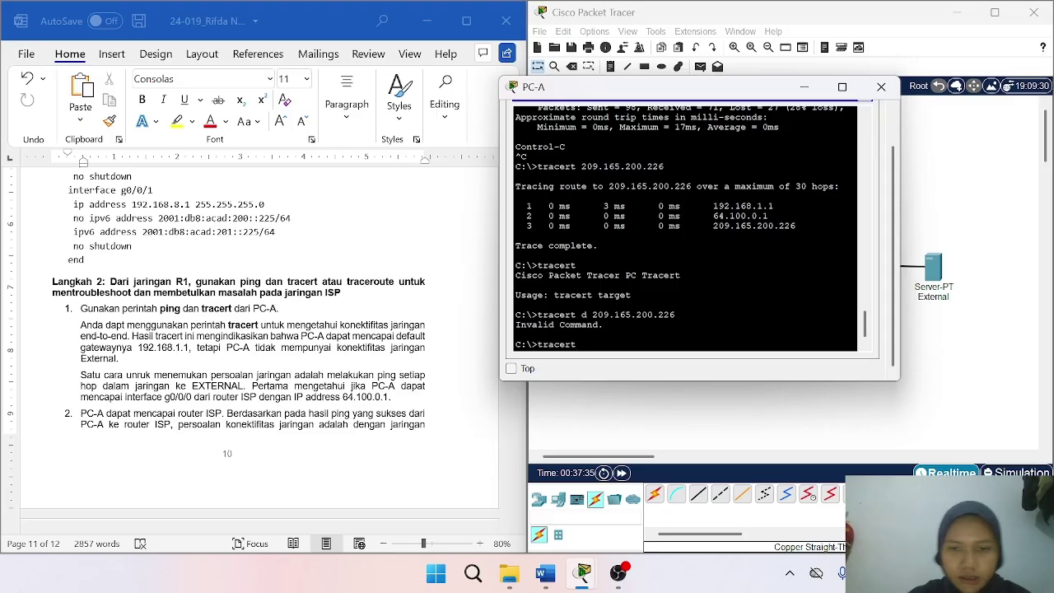
text( 209)
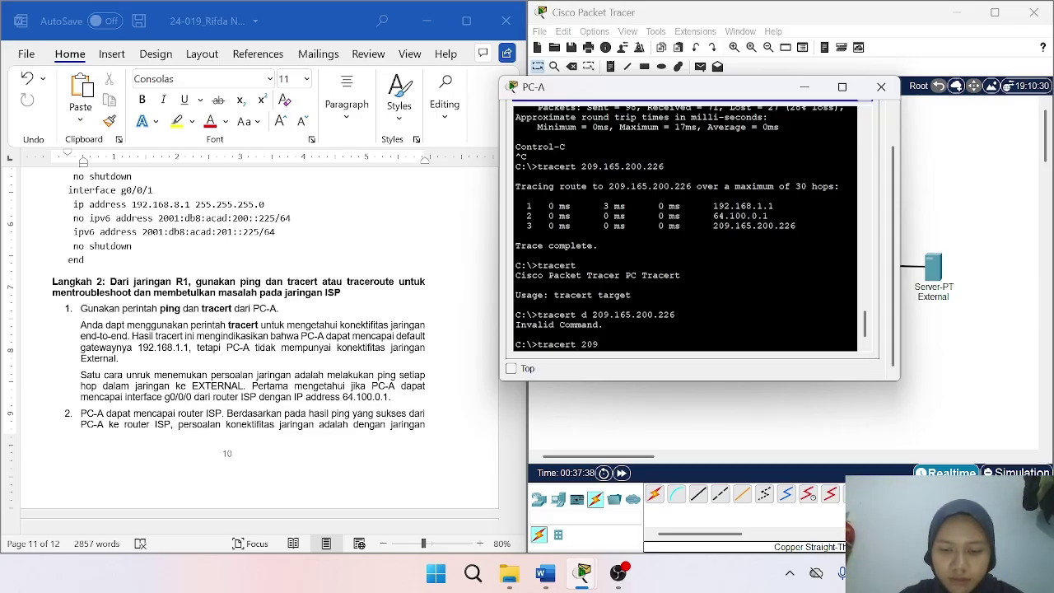
text(.165)
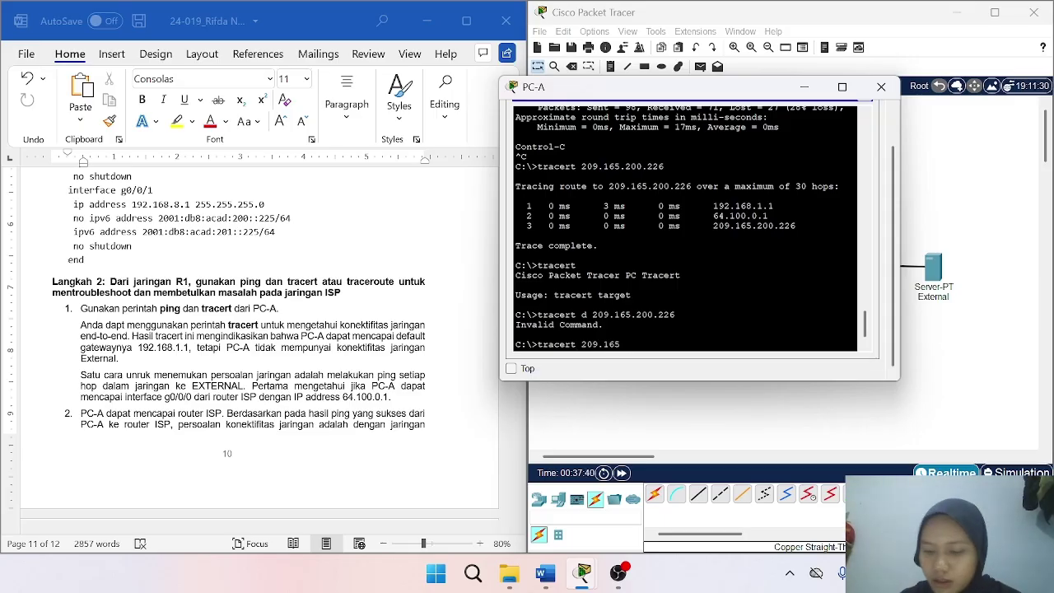
text(.200)
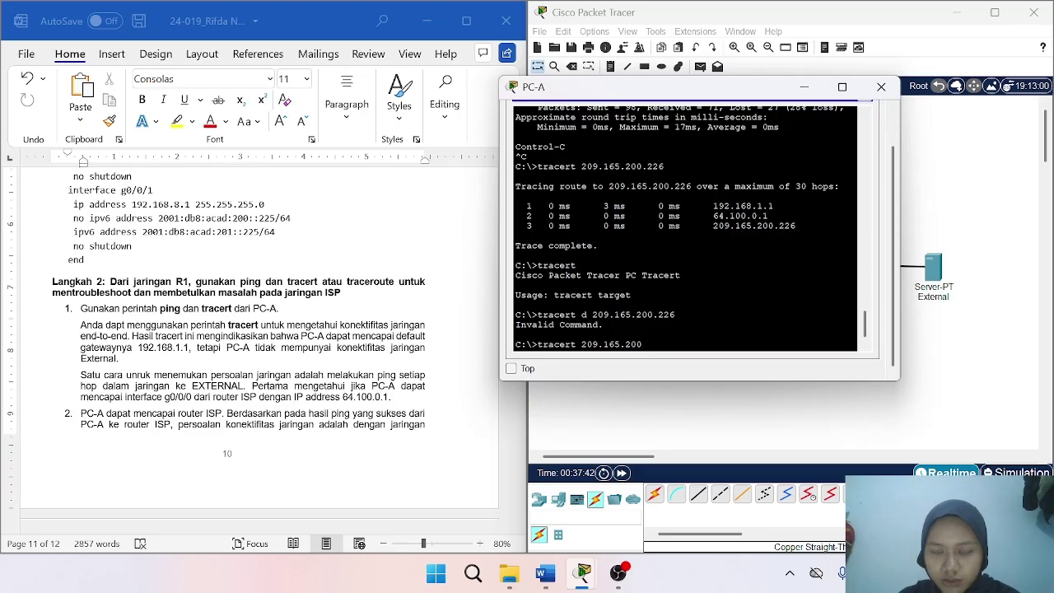
text(.226)
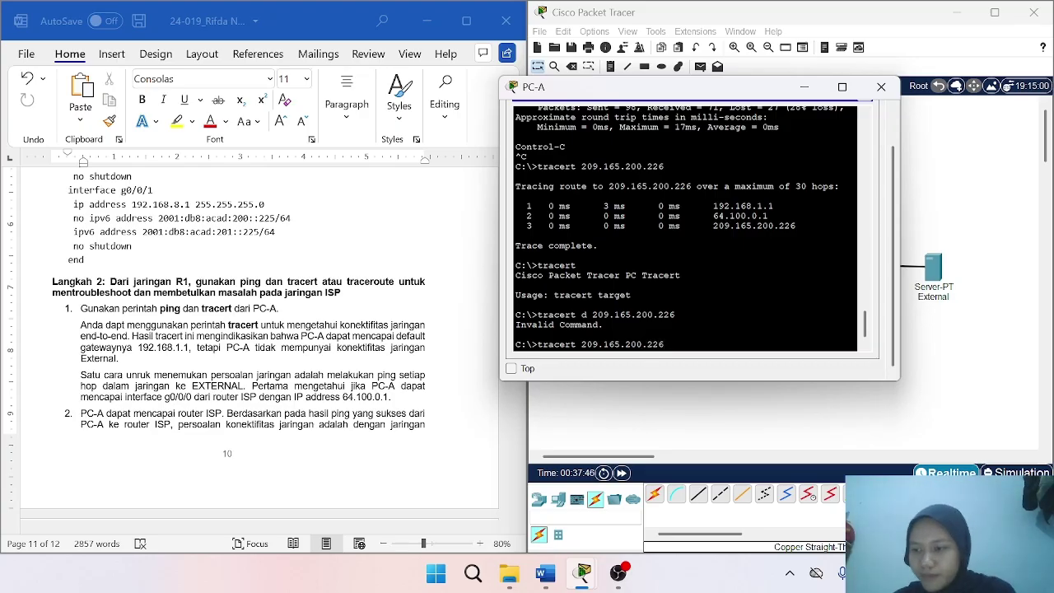
key(Return)
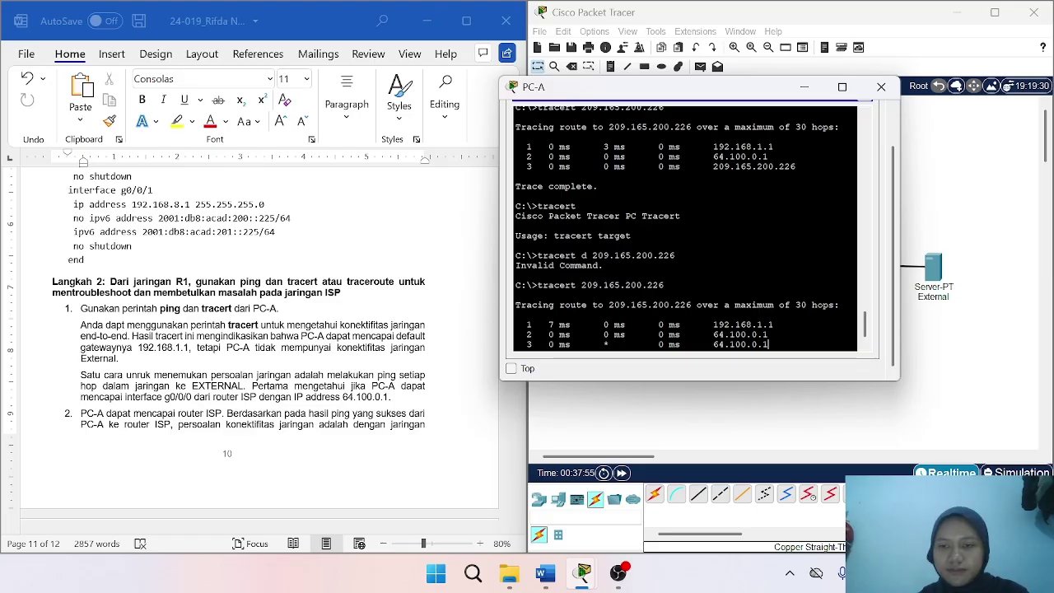
drag(680, 380, 691, 417)
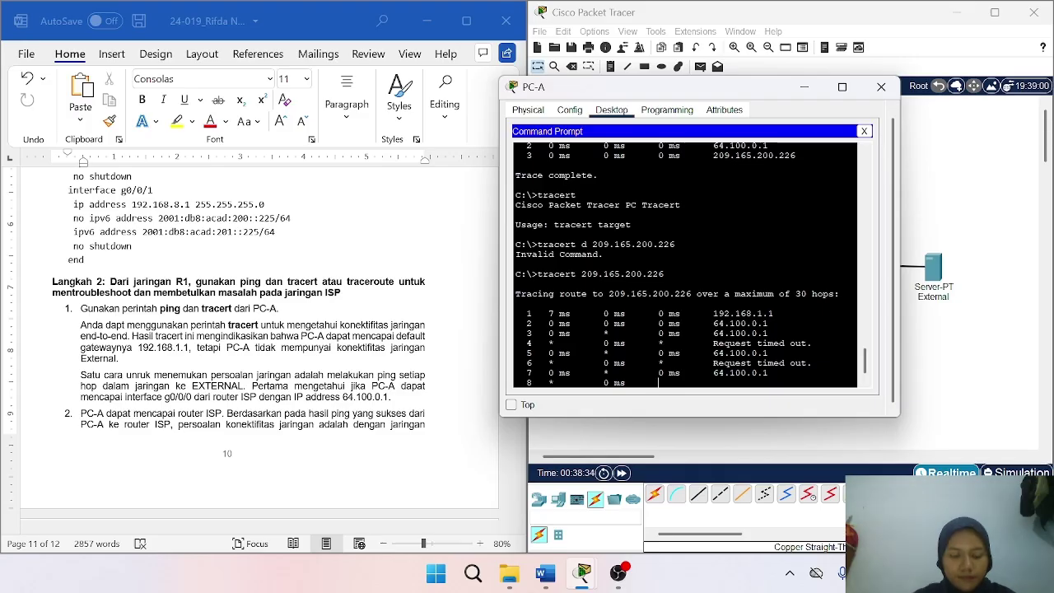
key(ctrl+c)
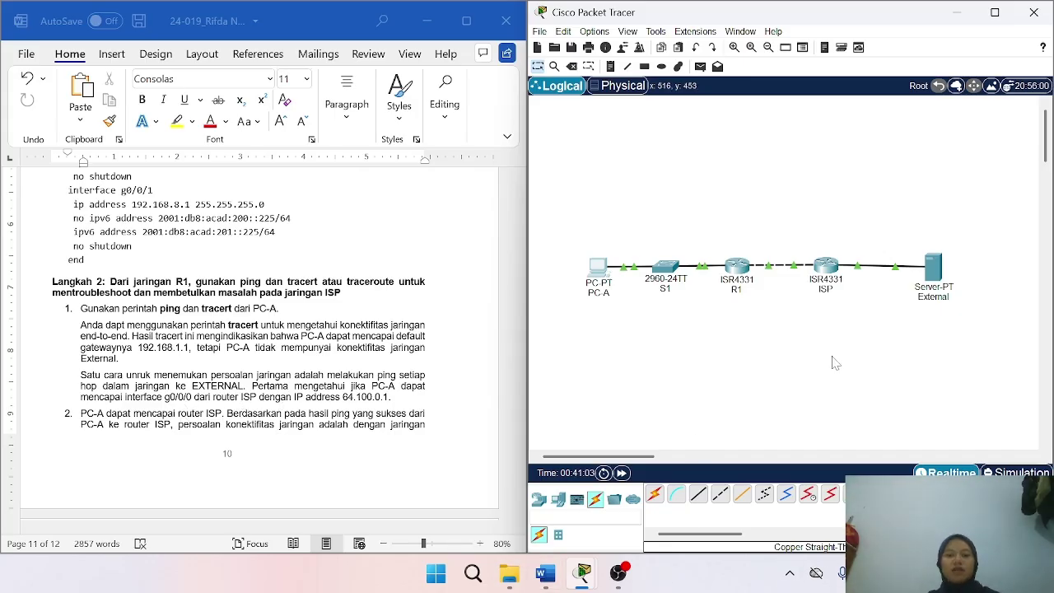
Move PC-A's resized Command Prompt window clear of the topology and ping S1 at 192.168.1.2.
double_click(593, 266)
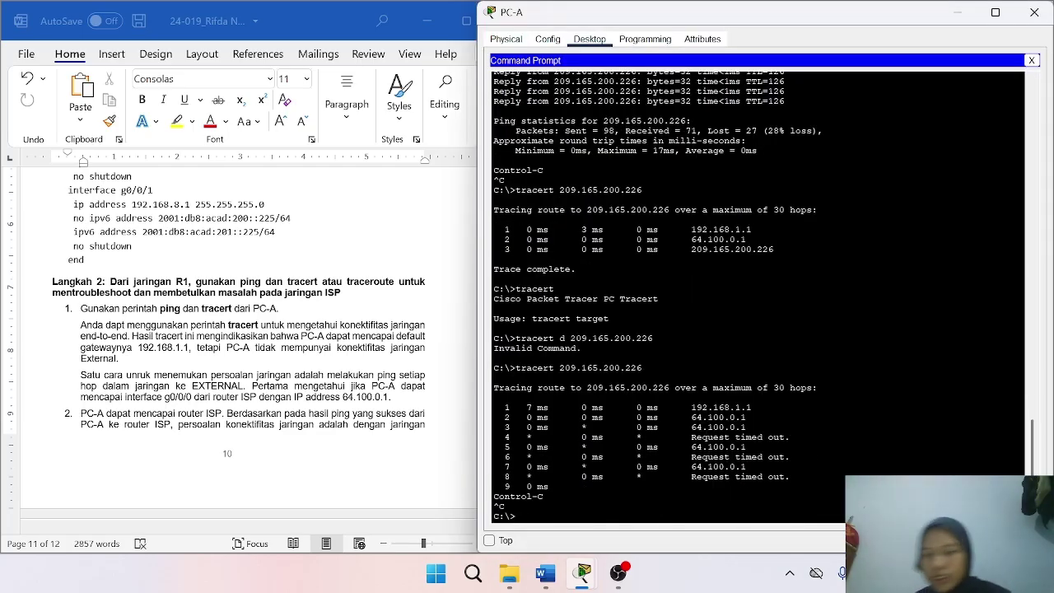
text(ping)
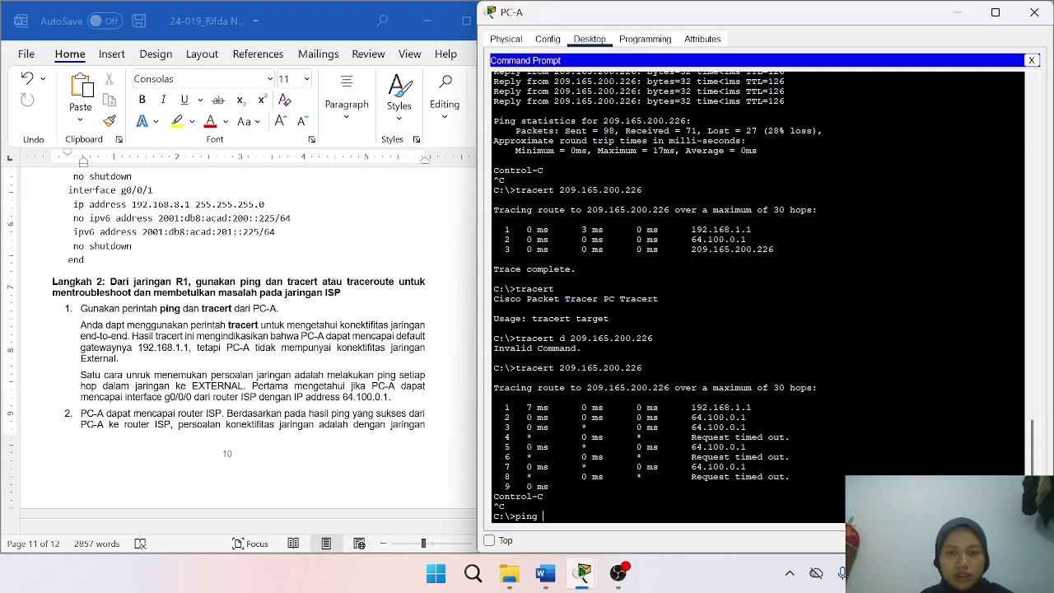
drag(897, 16, 483, 47)
drag(51, 23, 145, 66)
text(ping)
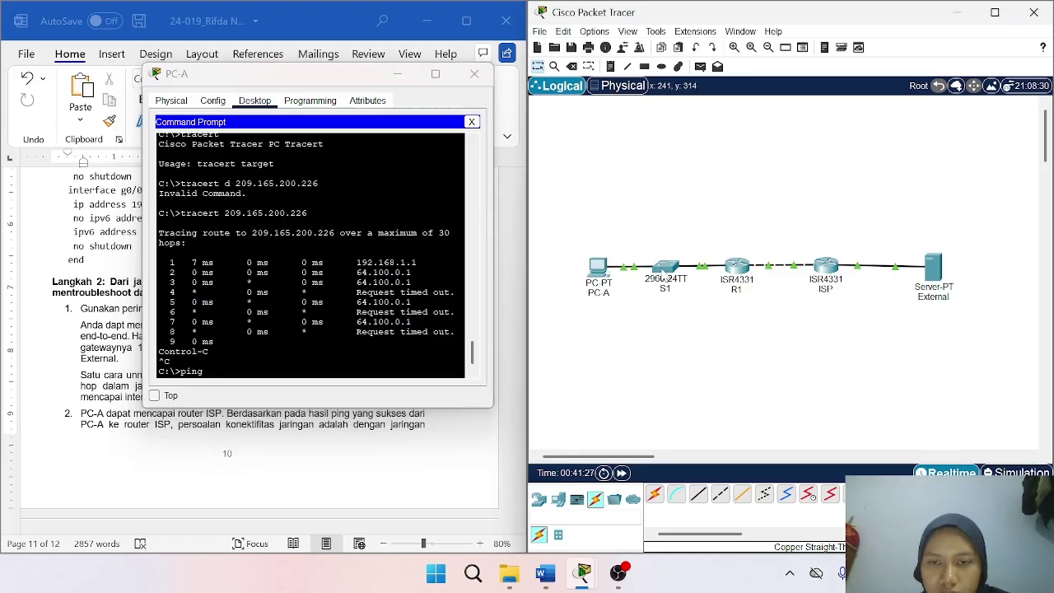
mouse_move(664, 272)
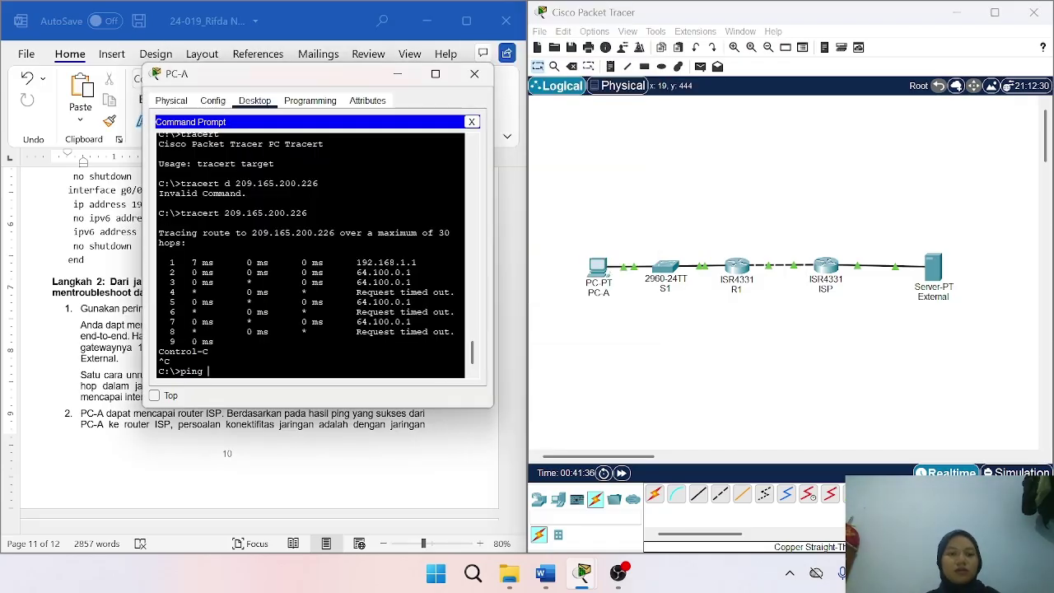
text(192.168.1.2)
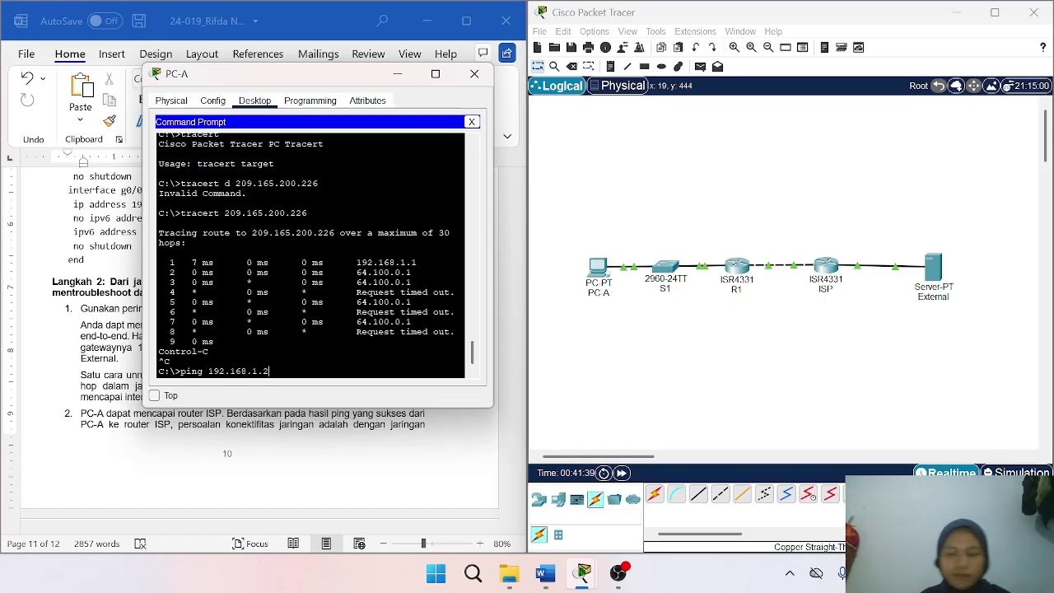
key(Return)
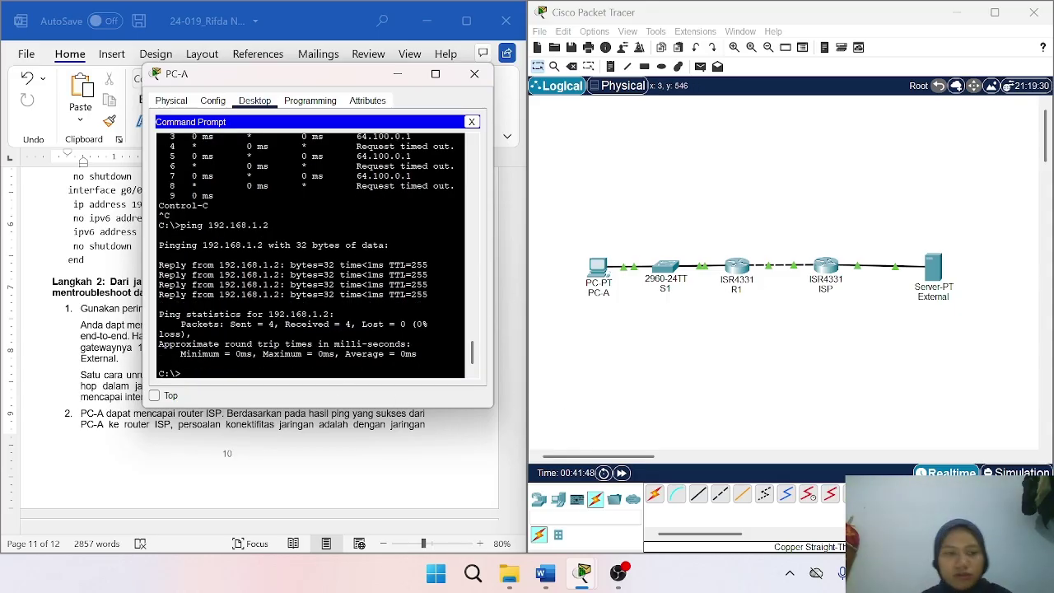
Check router R1's interface addresses in the topology and ping 64.100.0.2 from PC-A.
text(ping)
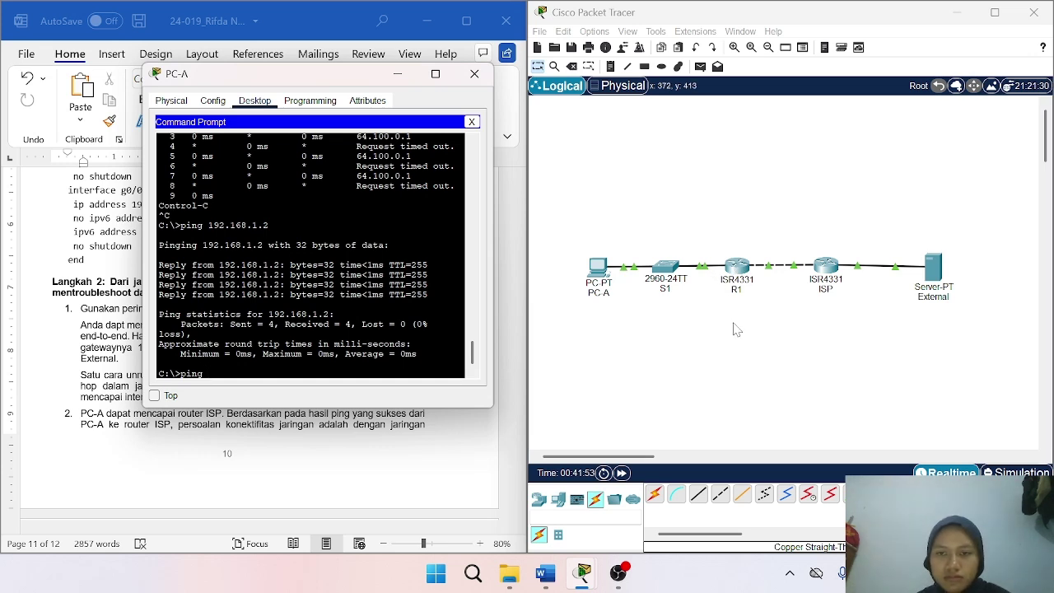
click(741, 269)
mouse_move(744, 268)
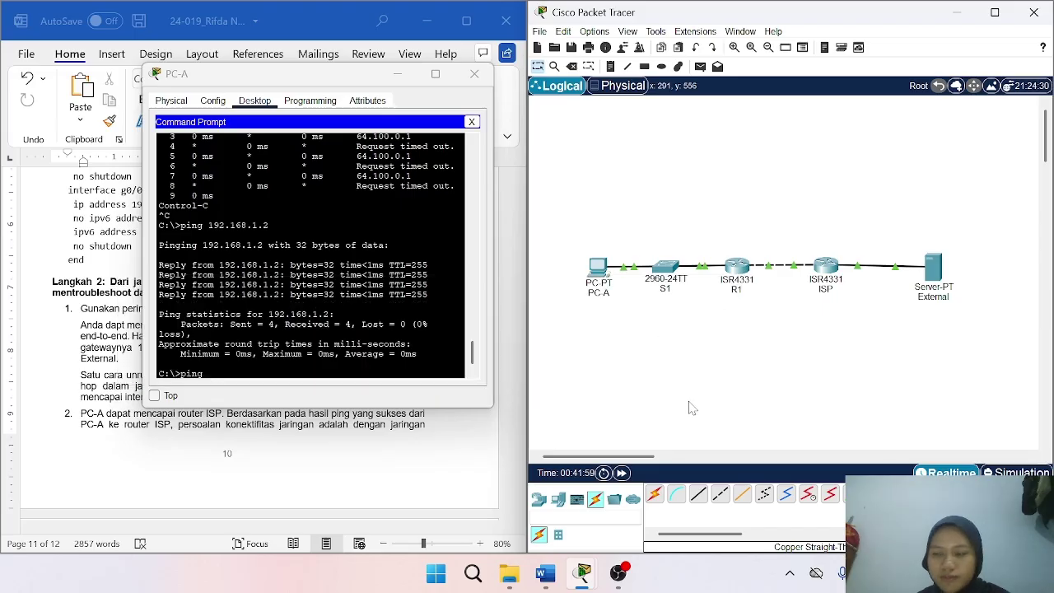
click(330, 346)
text(ping 64.100.0.2)
key(Return)
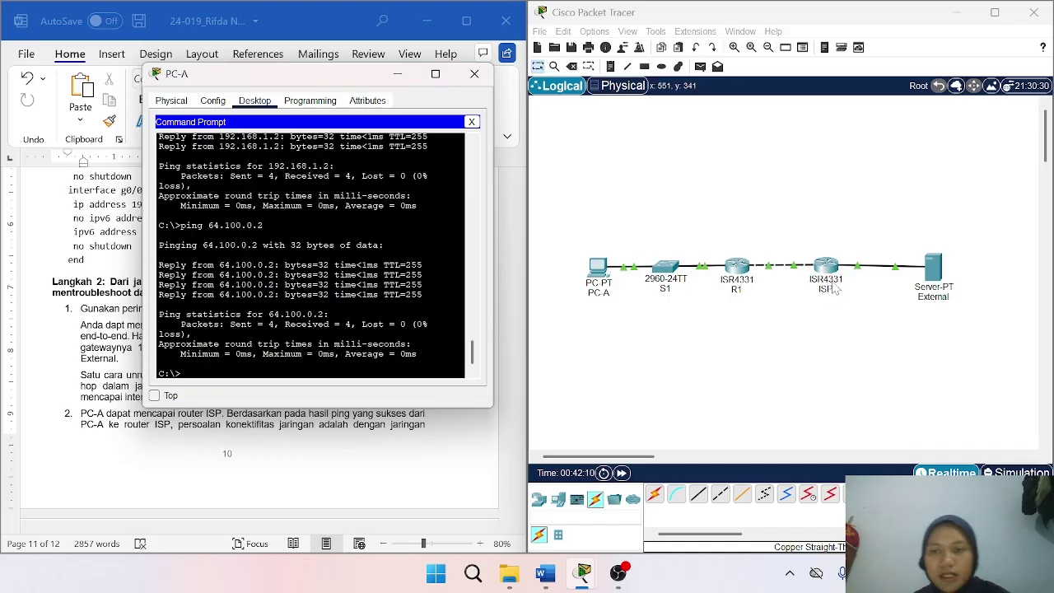
Check router ISP's interface addresses in the topology and ping its GigabitEthernet0/0/1 address, 192.168.8.1, from PC-A.
text(ping)
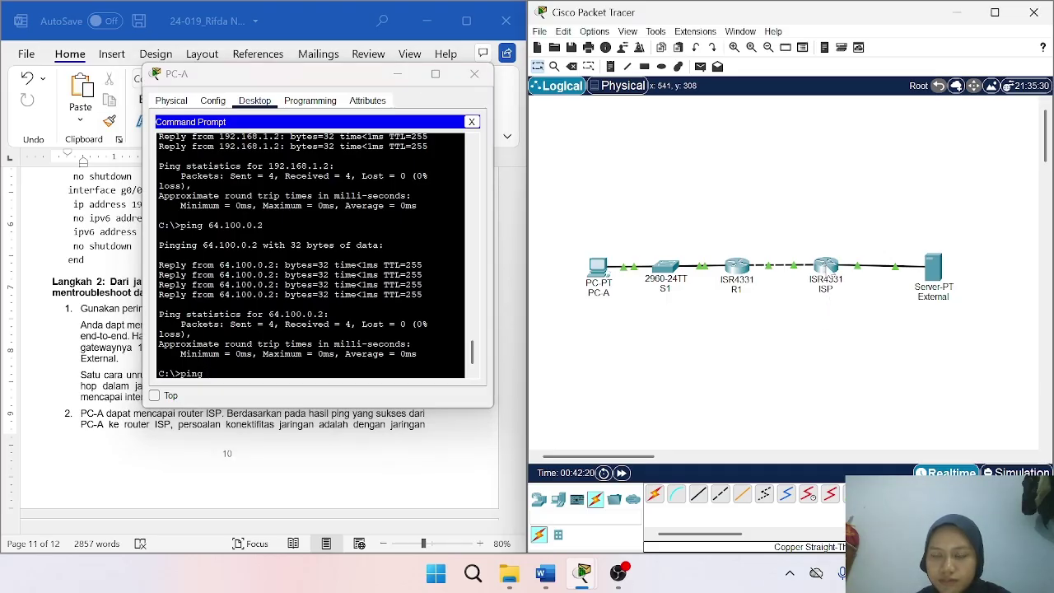
mouse_move(827, 265)
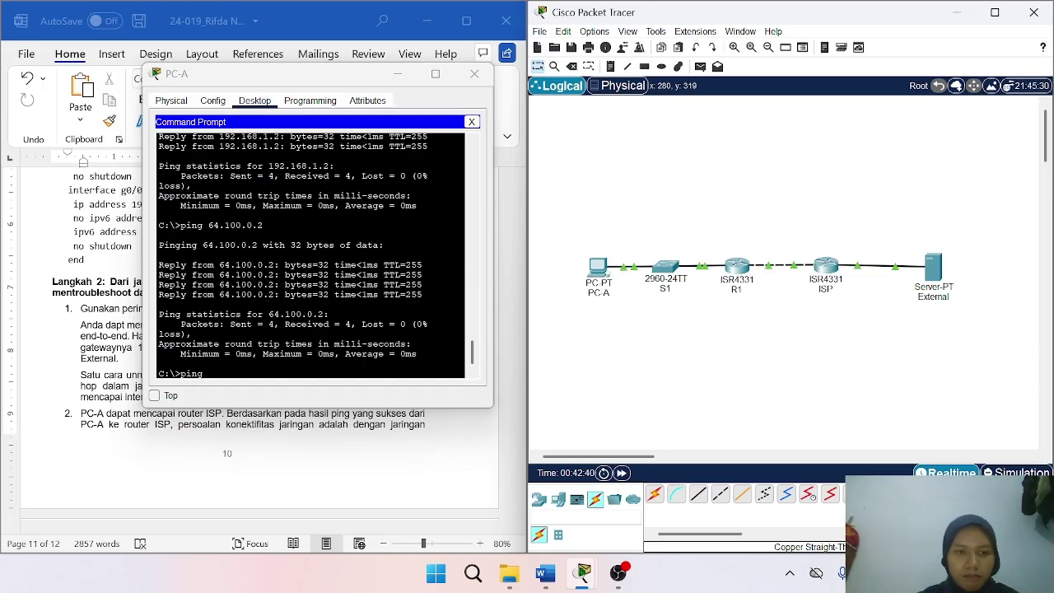
click(207, 373)
text(64.100.0.1)
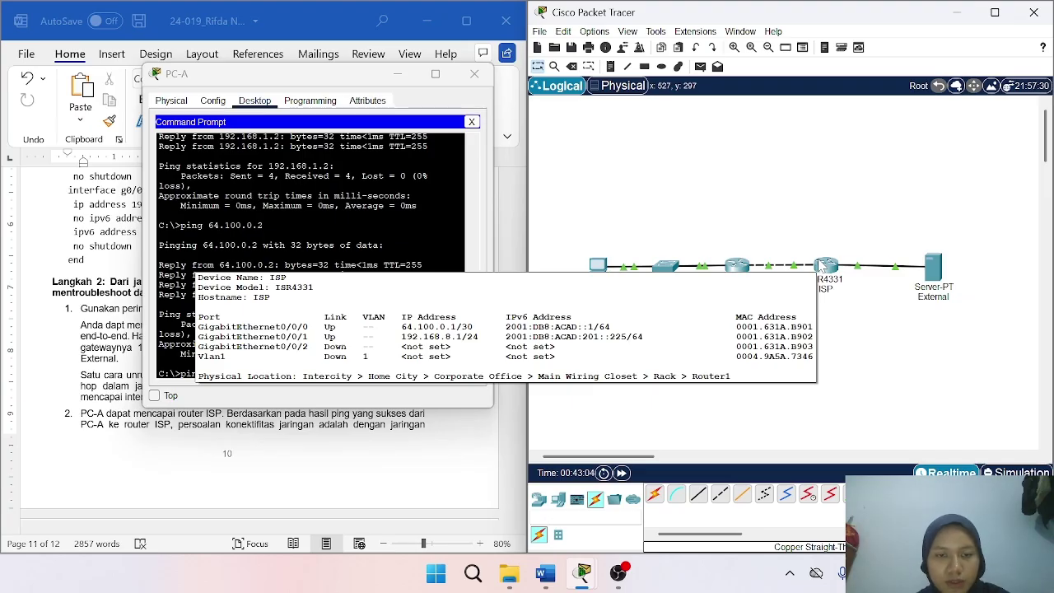
click(288, 395)
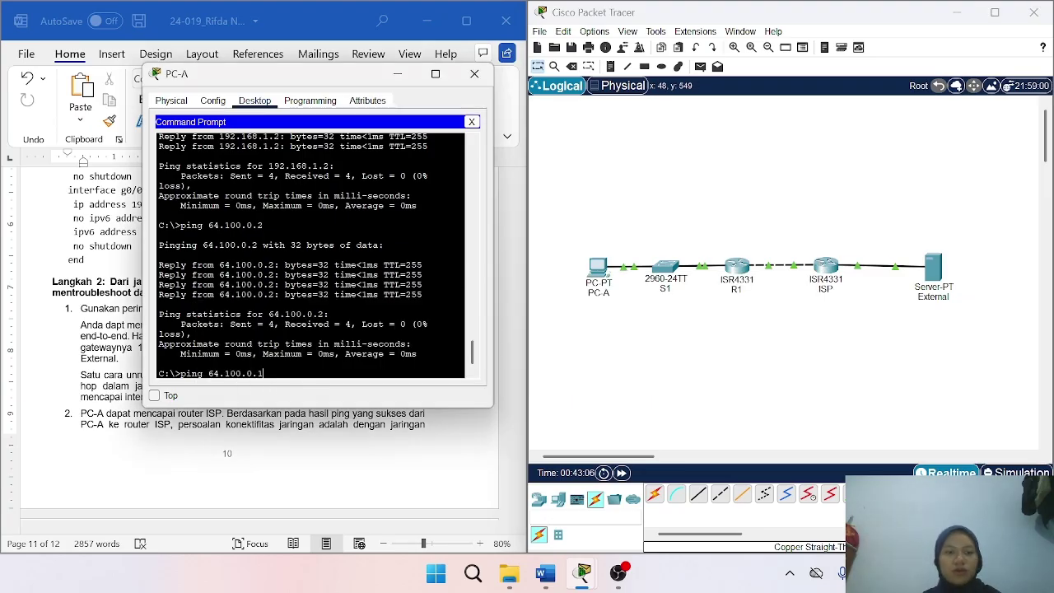
key(BackSpace)
key(BackSpace)
key(BackSpace)
key(BackSpace)
key(BackSpace)
key(BackSpace)
text(192.1)
text(68.1)
key(BackSpace)
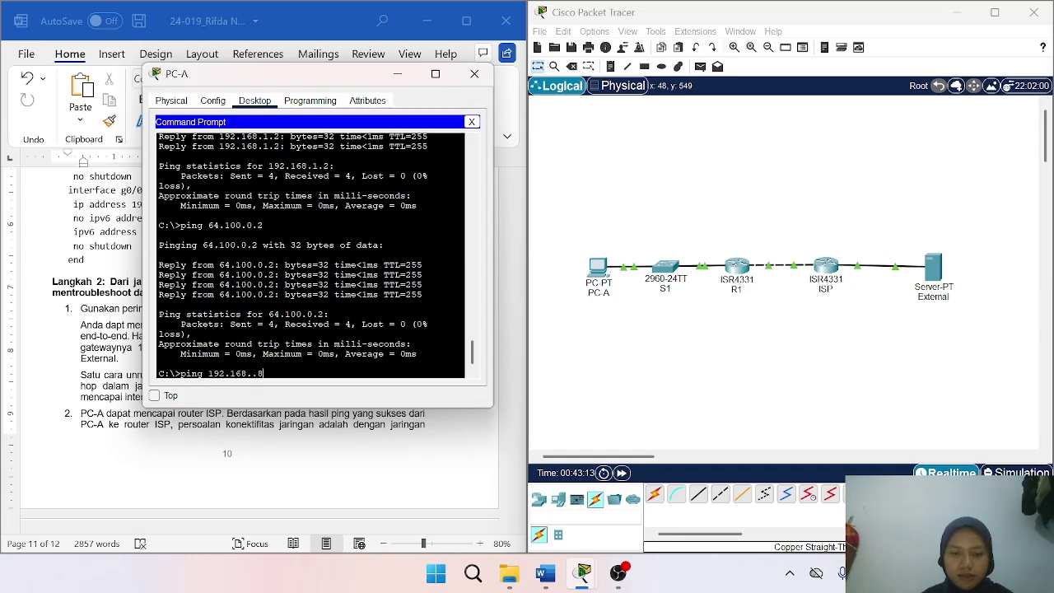
text(8.1)
key(Return)
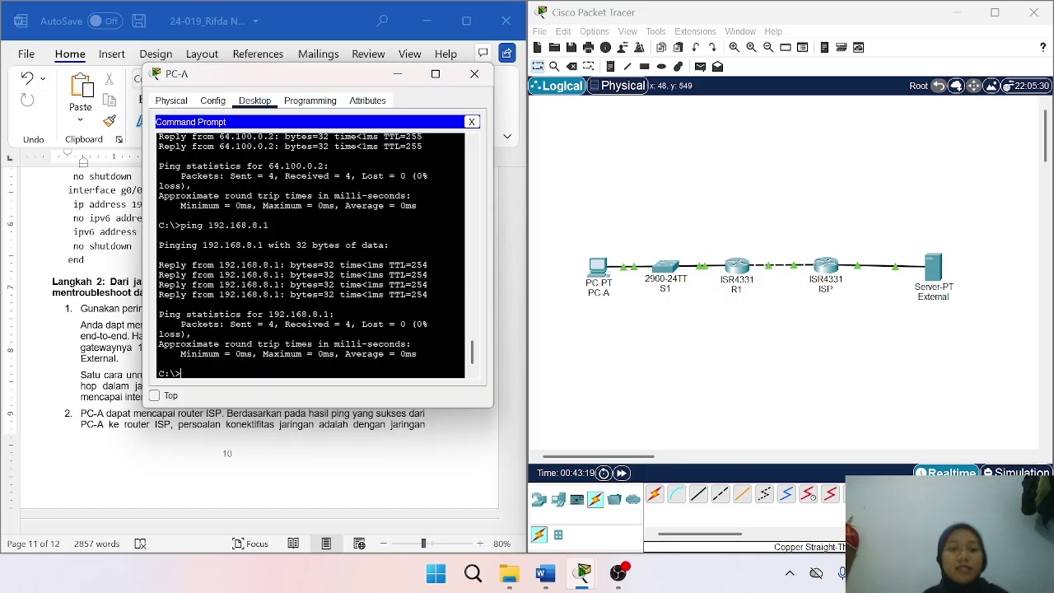
Check the External server's IP address in the topology and ping 209.165.200.226 from PC-A.
text(ping)
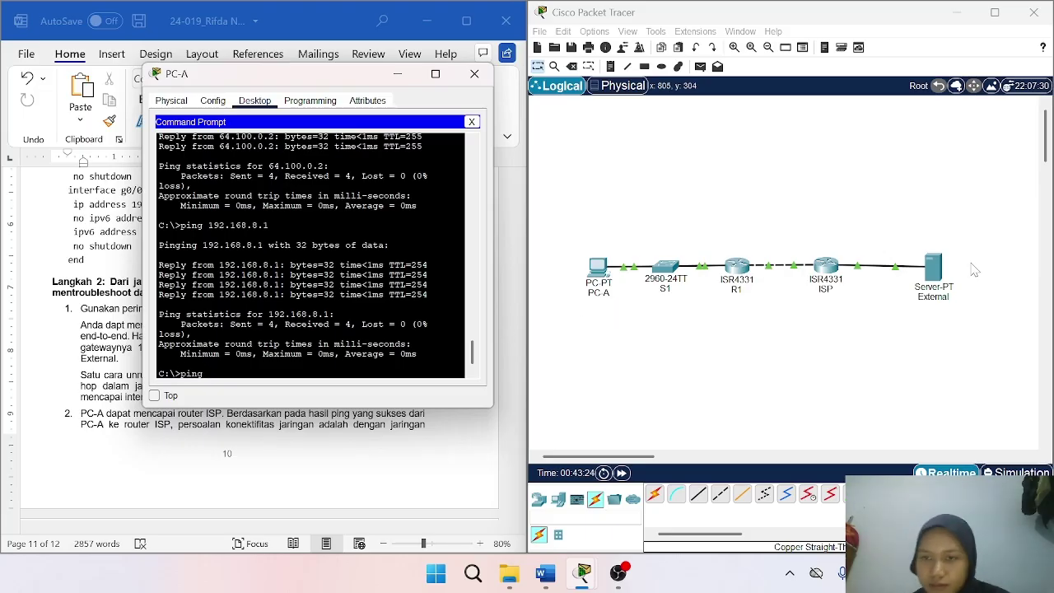
click(929, 308)
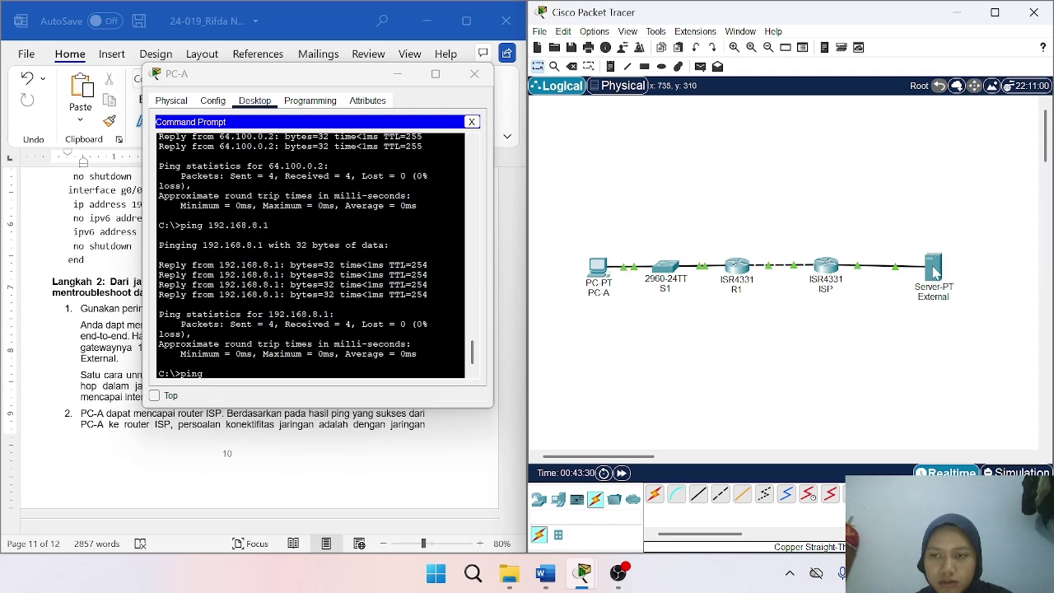
mouse_move(934, 269)
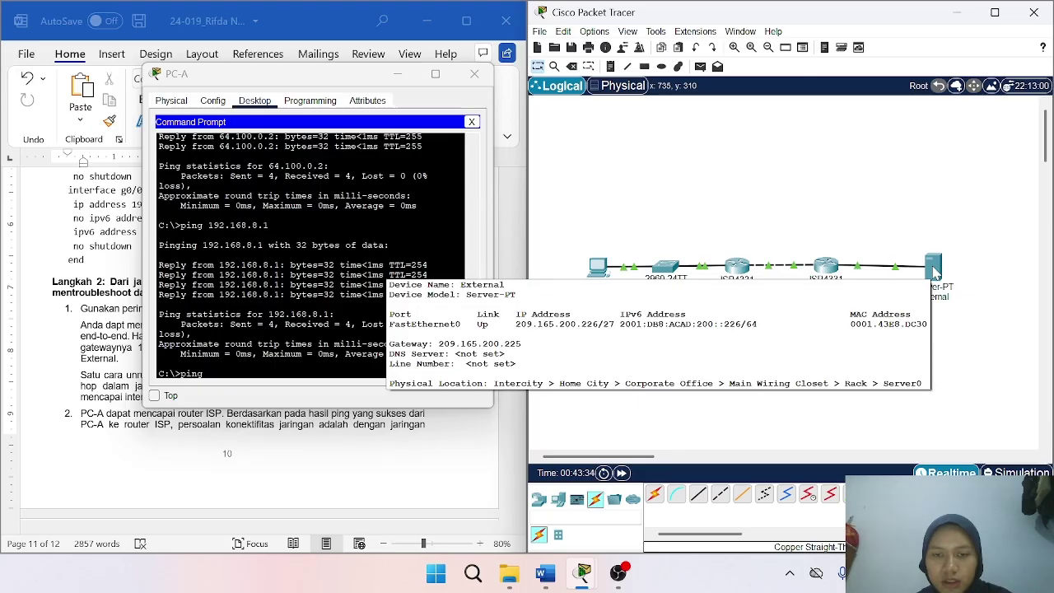
click(329, 248)
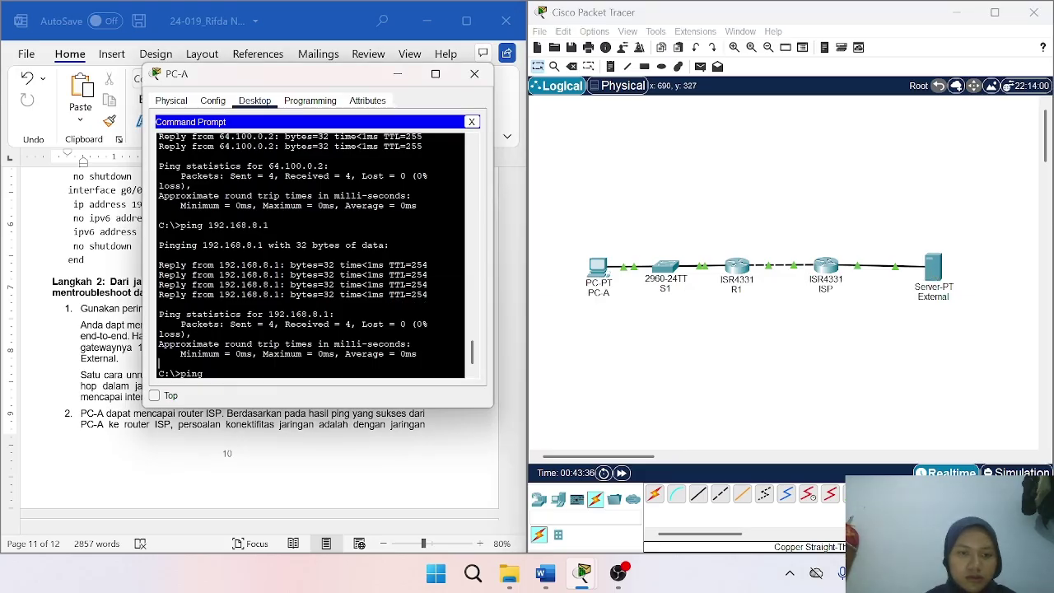
text(ping 20)
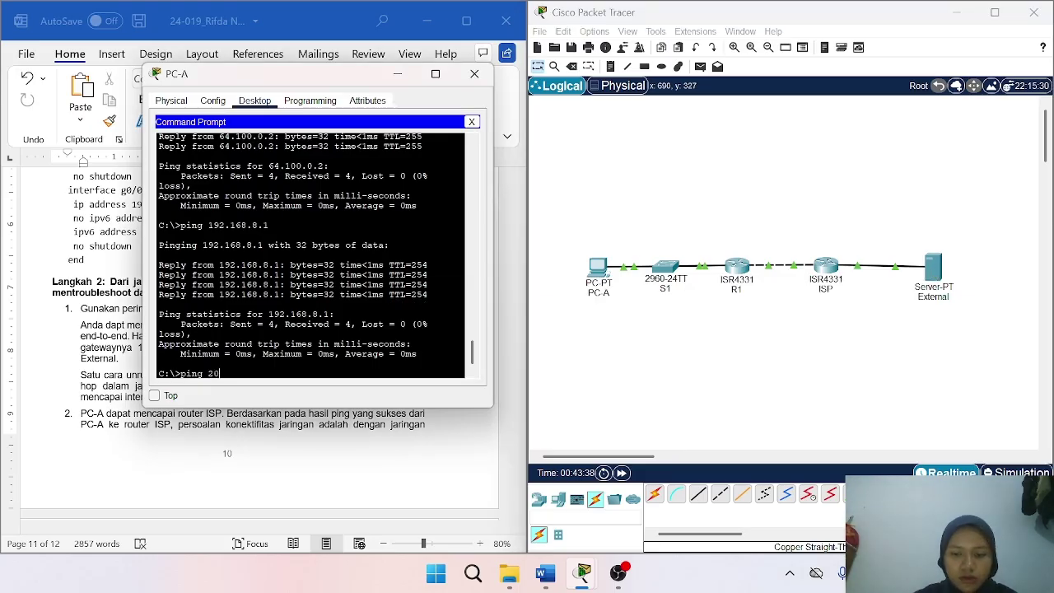
text(9.1)
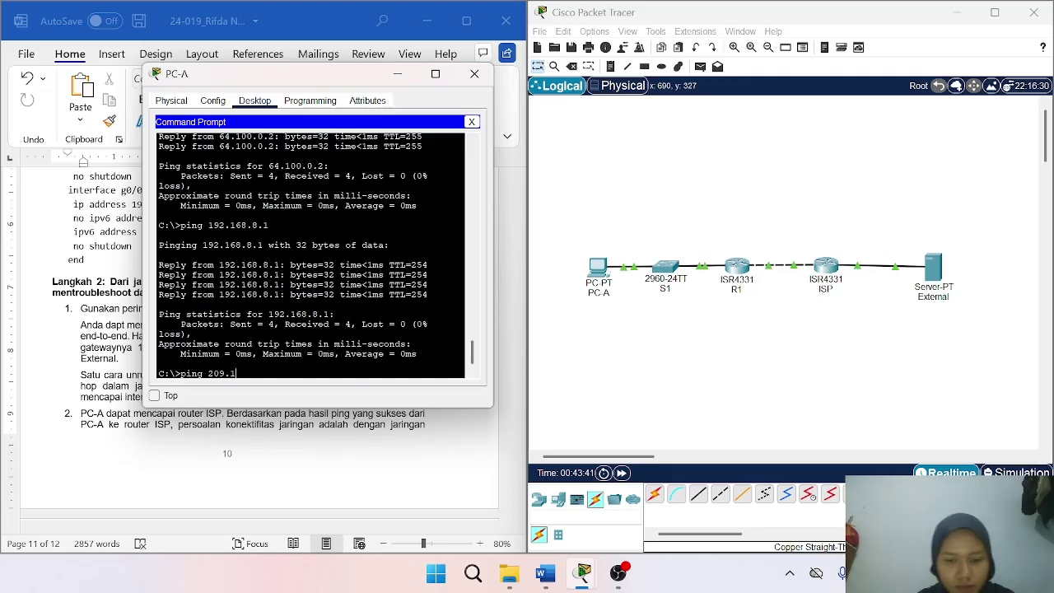
text(65.200.226)
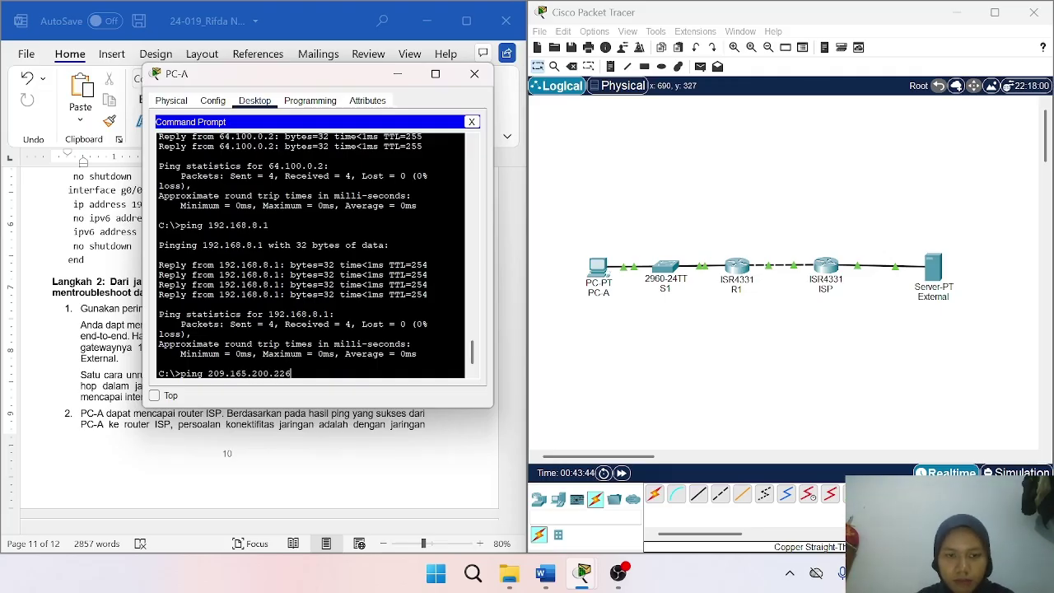
key(Return)
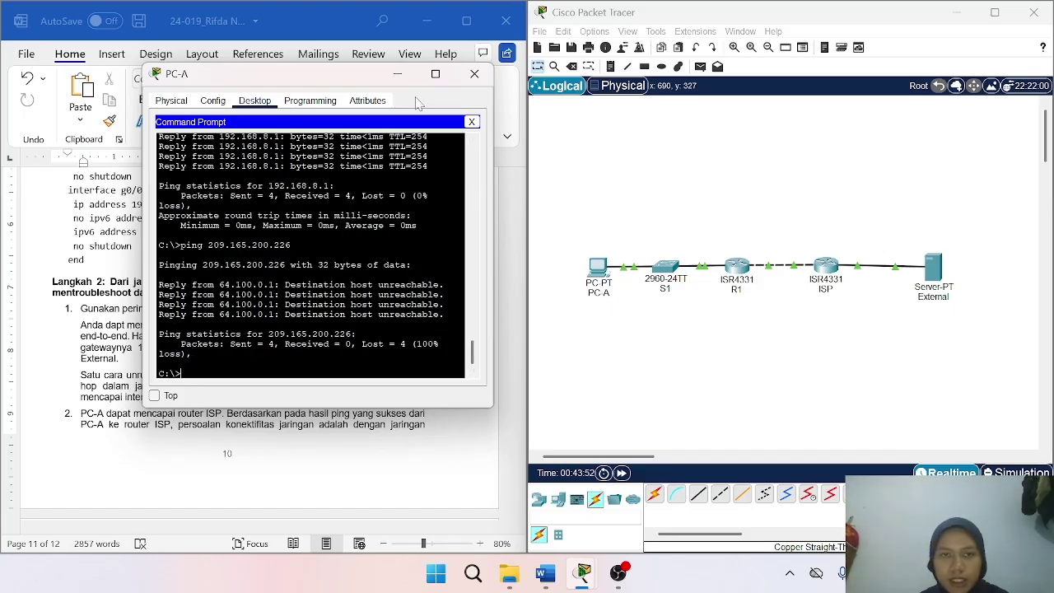
Minimize PC-A's window and read the lab instructions on pinging External's gateway, showing the ISP configuration and correcting the fault.
click(401, 77)
scroll(346, 338, down, 5)
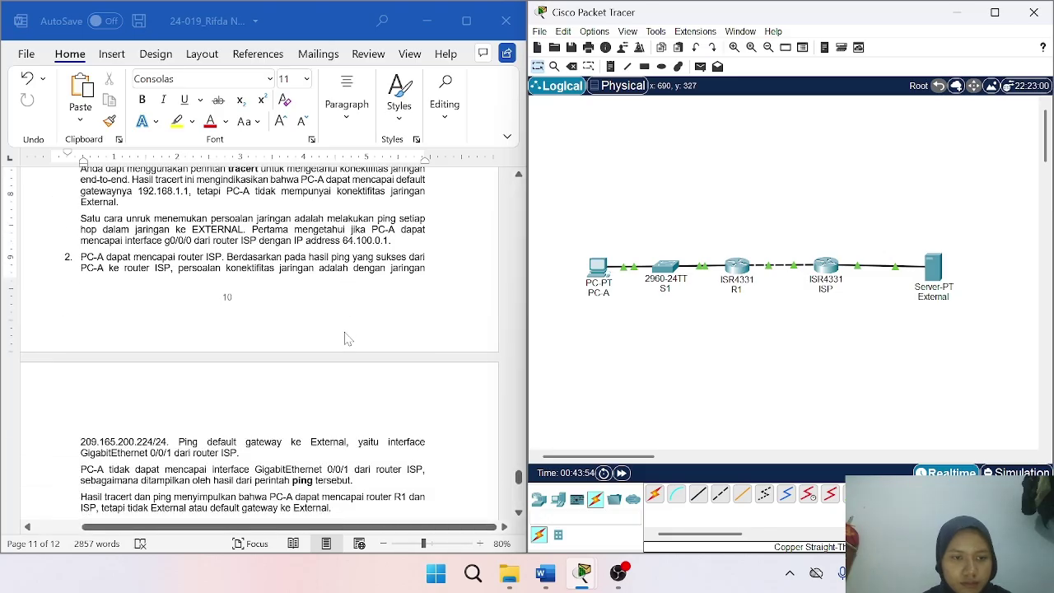
scroll(346, 338, down, 1)
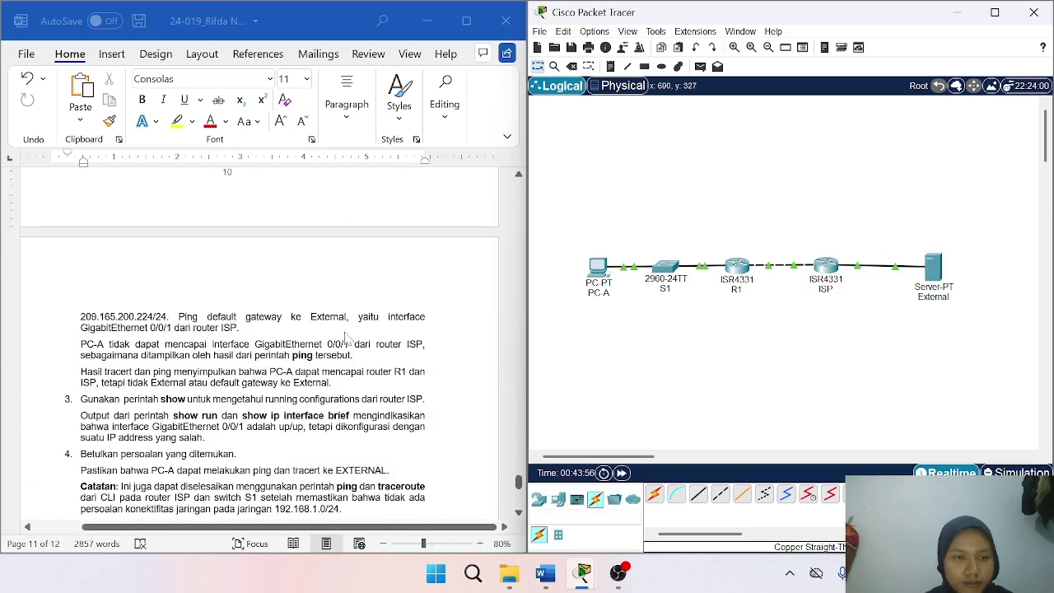
scroll(346, 337, up, 2)
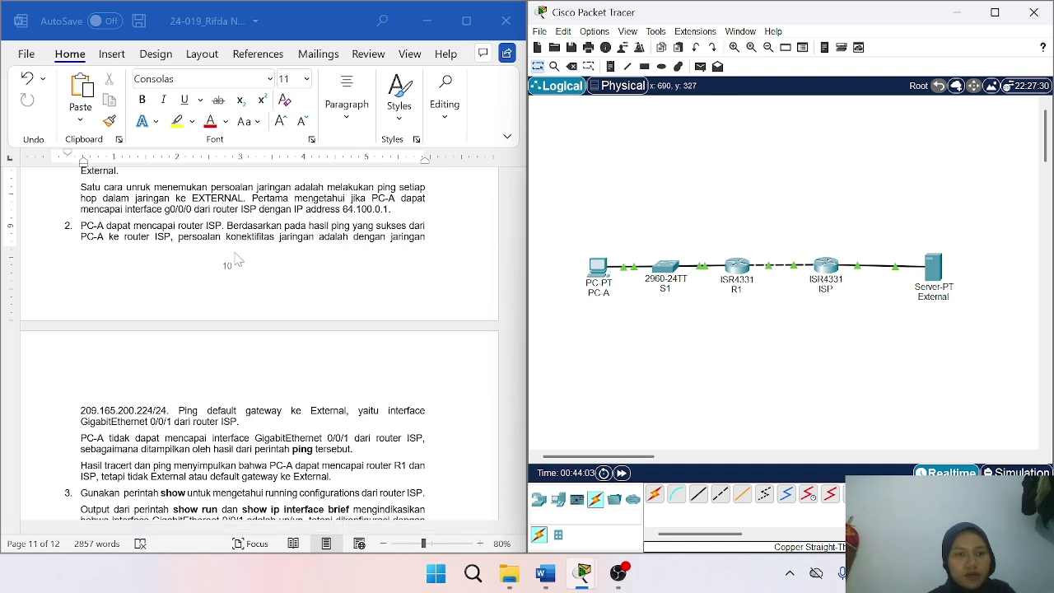
scroll(237, 330, down, 2)
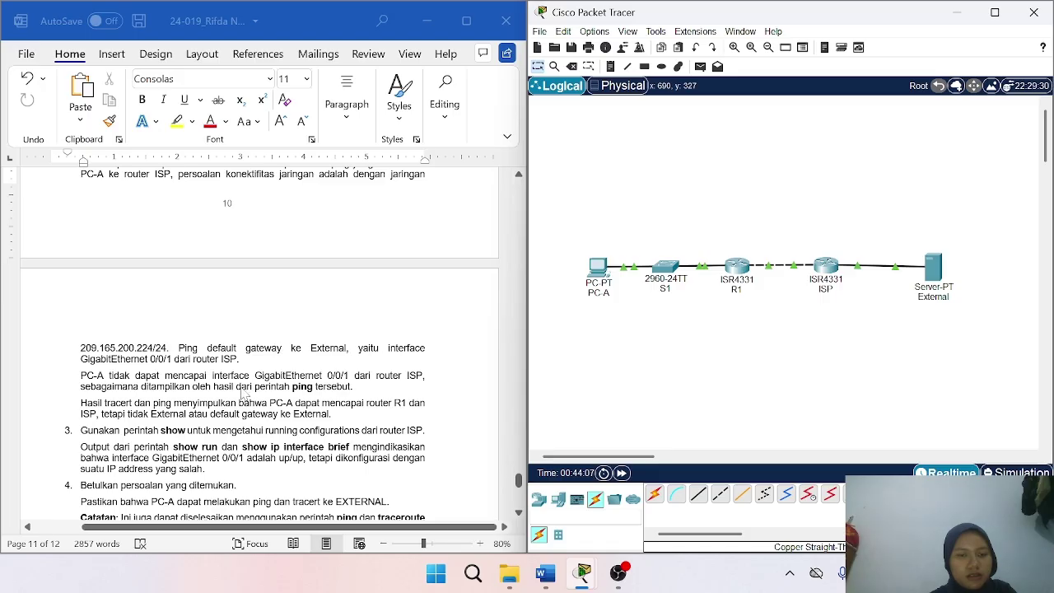
scroll(244, 374, down, 2)
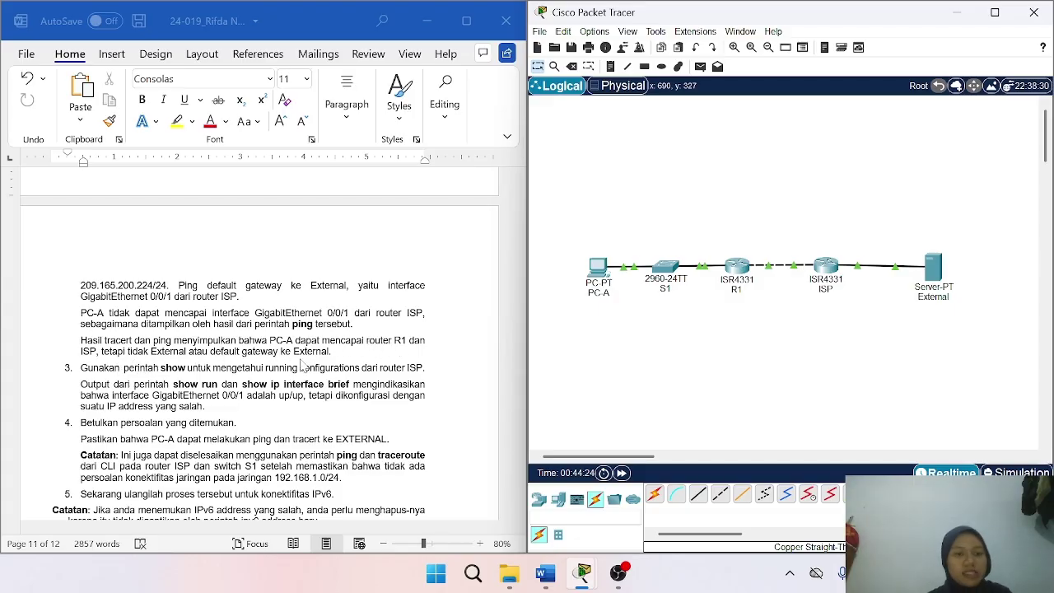
scroll(301, 363, down, 1)
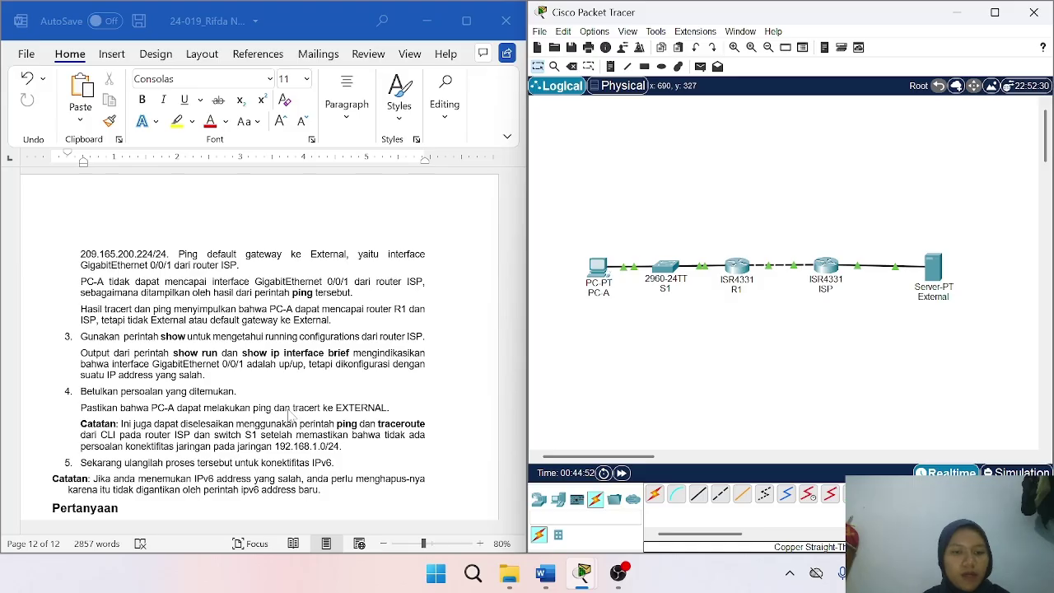
scroll(364, 412, down, 2)
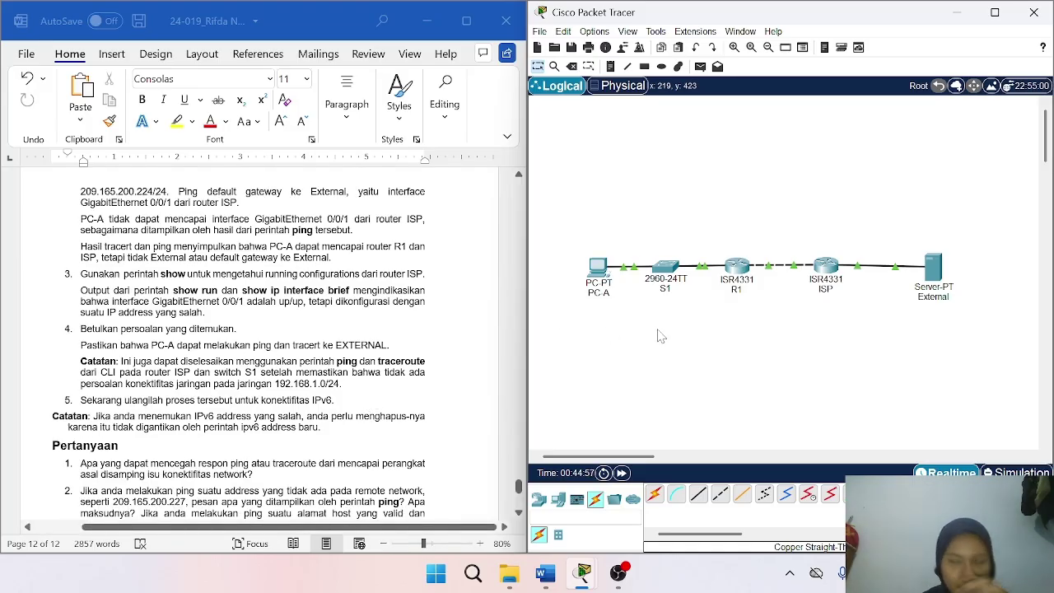
Open router ISP's command line, try show run in user mode, and enter privileged EXEC mode.
click(826, 268)
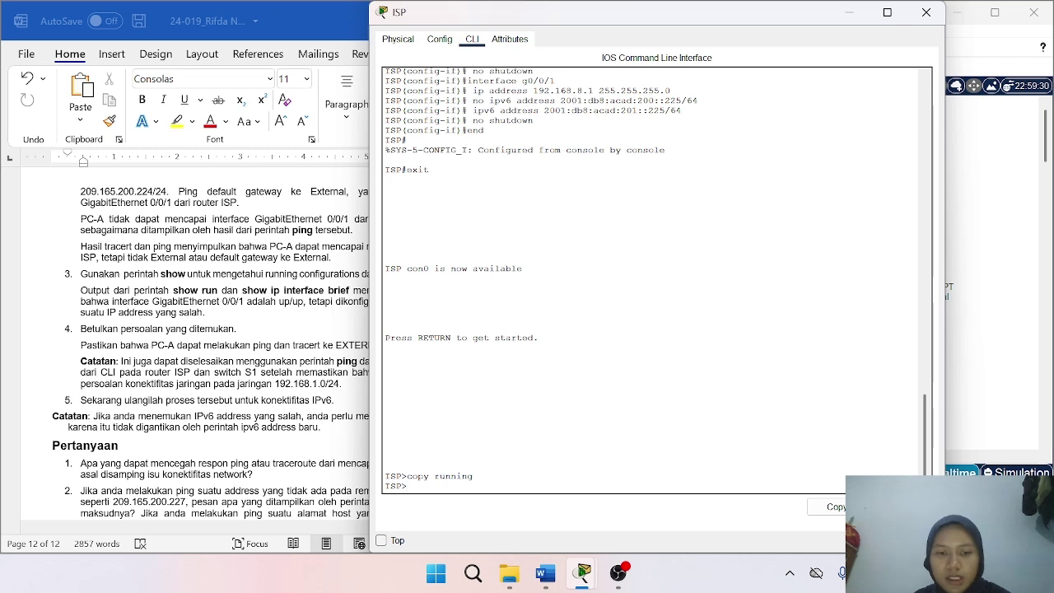
text(show run)
key(Return)
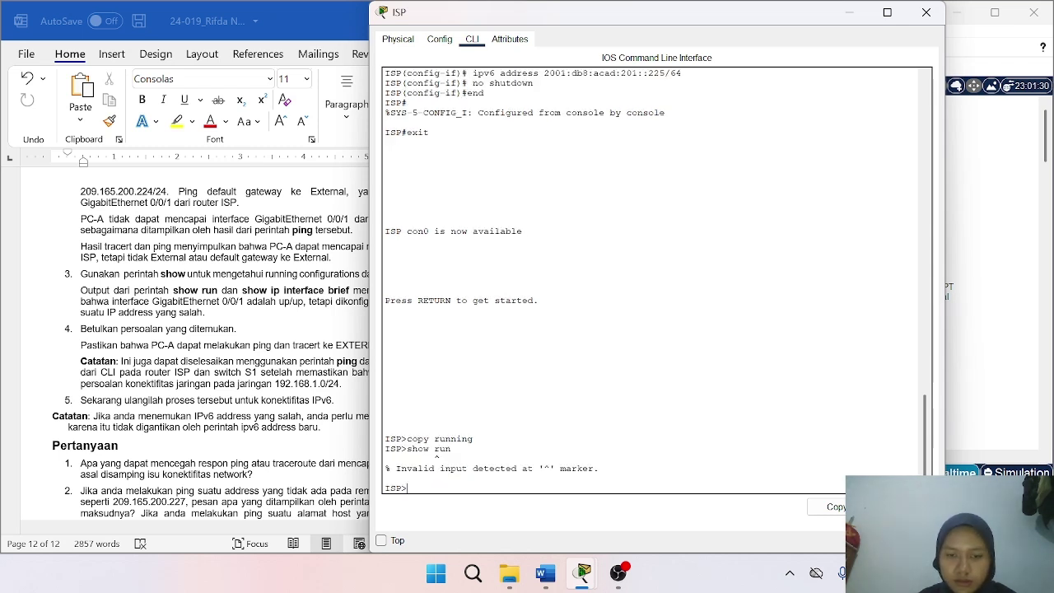
text(enable)
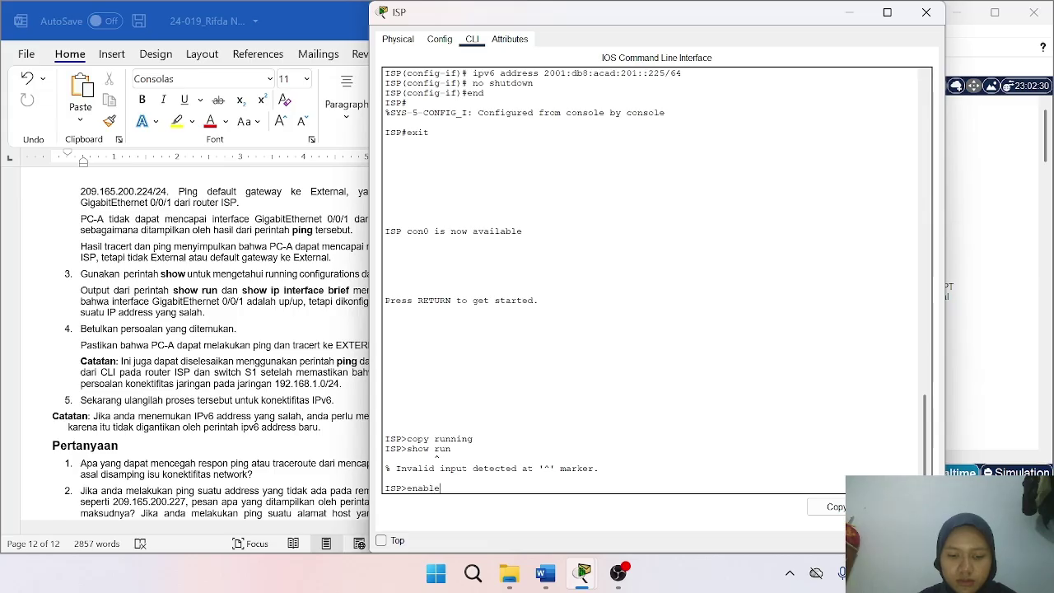
key(Return)
Run show run on router ISP, page through the whole running configuration and review its interface addresses.
text(show runn)
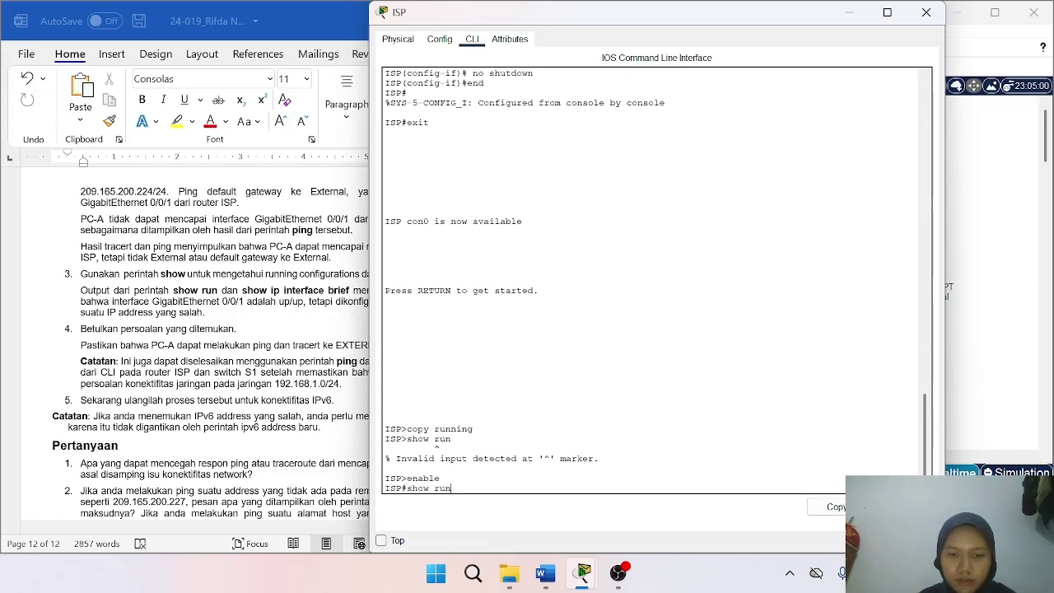
key(Return)
key(Return)
key(Return)
key(Return)
key(Return)
key(Return)
key(Return)
key(Return)
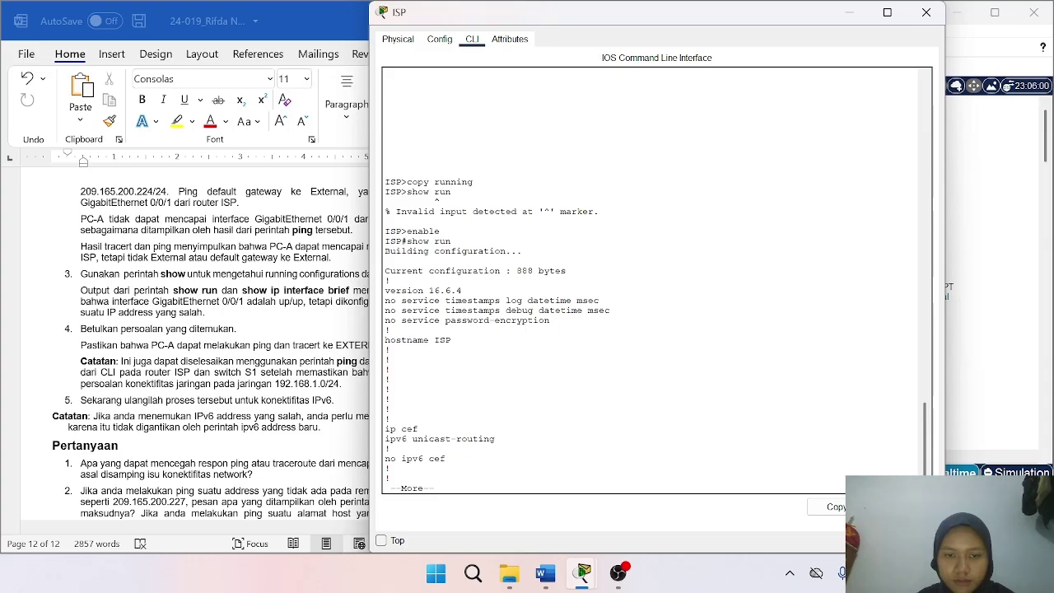
key(Return)
key(Return)
key(Return)
key(Return)
key(Return)
key(Return)
key(Return)
key(Return)
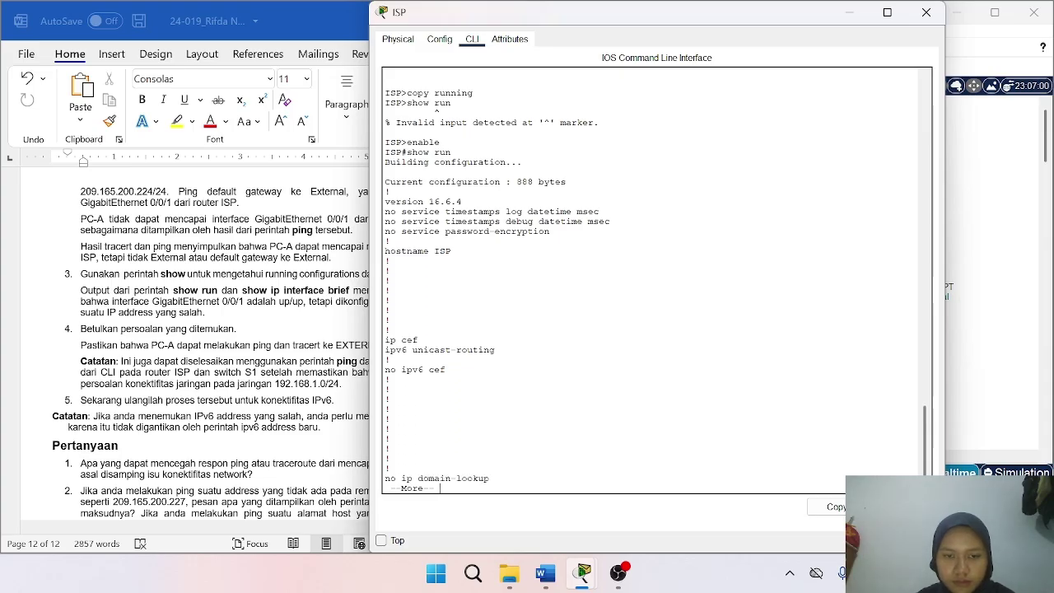
key(Return)
key(Return)
key(Return)
key(Return)
key(Return)
key(Return)
key(Return)
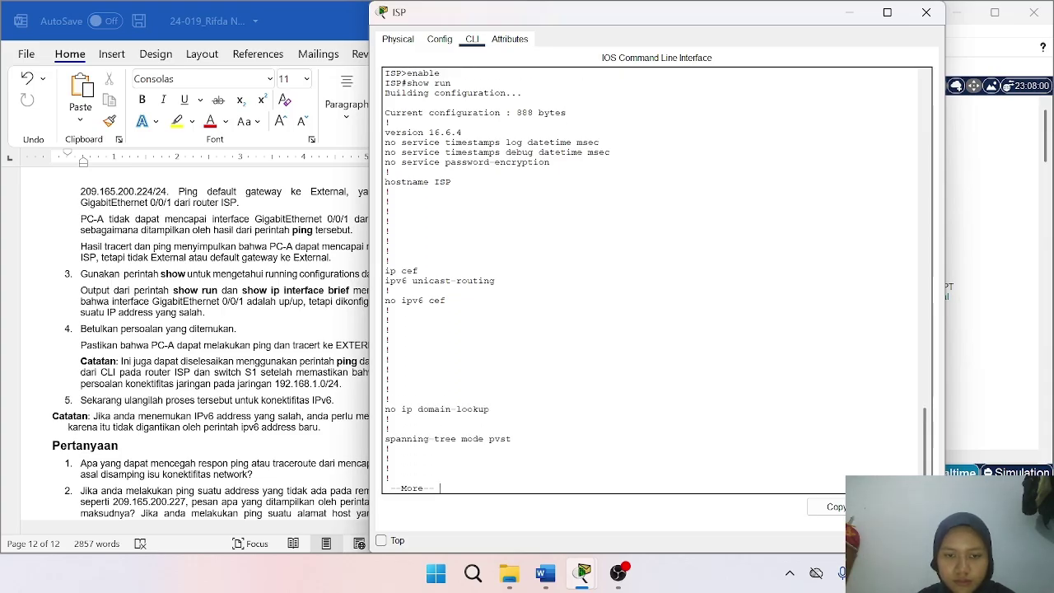
key(Return)
key(Return)
key(Return)
key(Return)
key(Return)
key(Return)
key(Return)
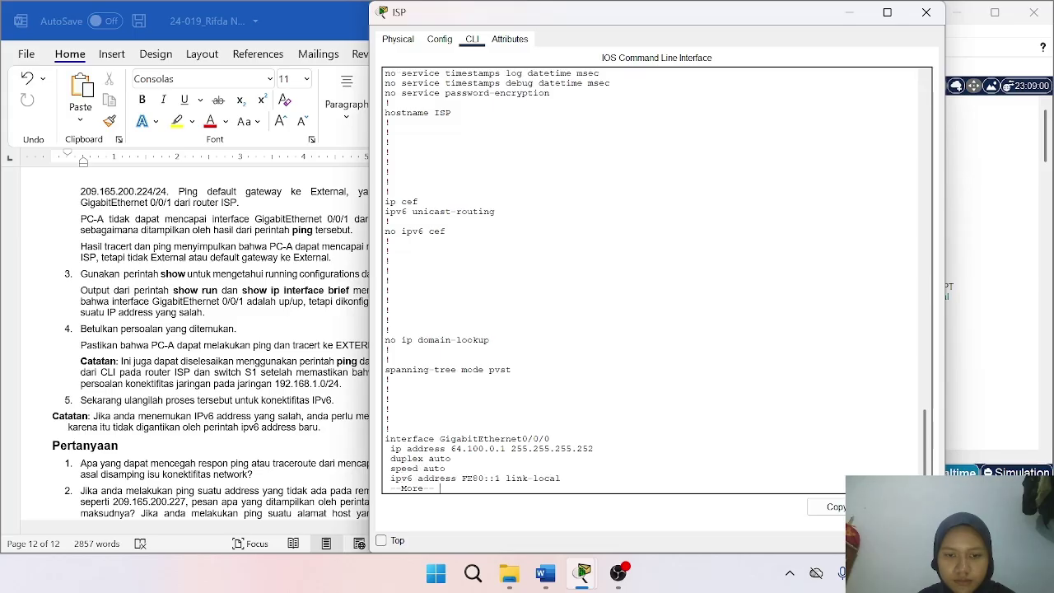
key(Return)
key(Return)
key(Return)
key(Return)
key(Return)
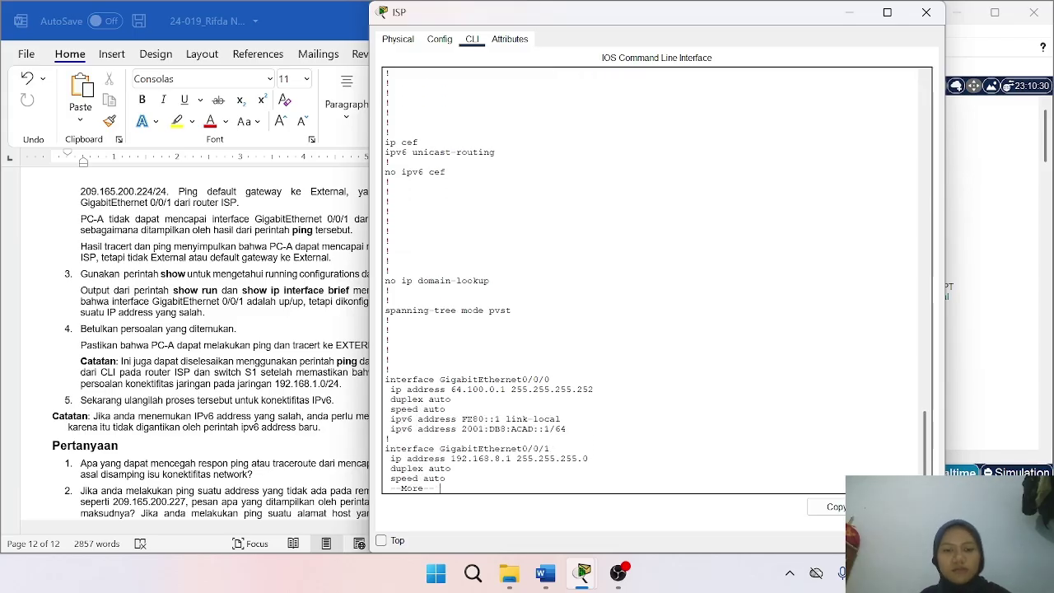
key(Return)
key(Return)
key(Return)
key(Return)
key(Return)
key(Return)
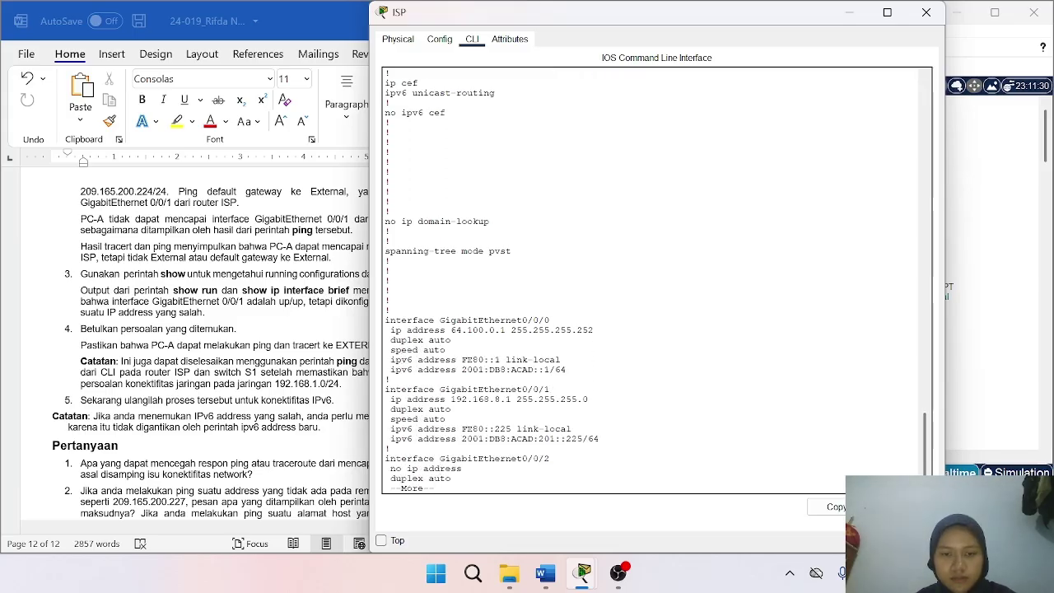
key(Return)
key(Return)
key(Return)
key(Return)
key(Return)
key(Return)
key(Return)
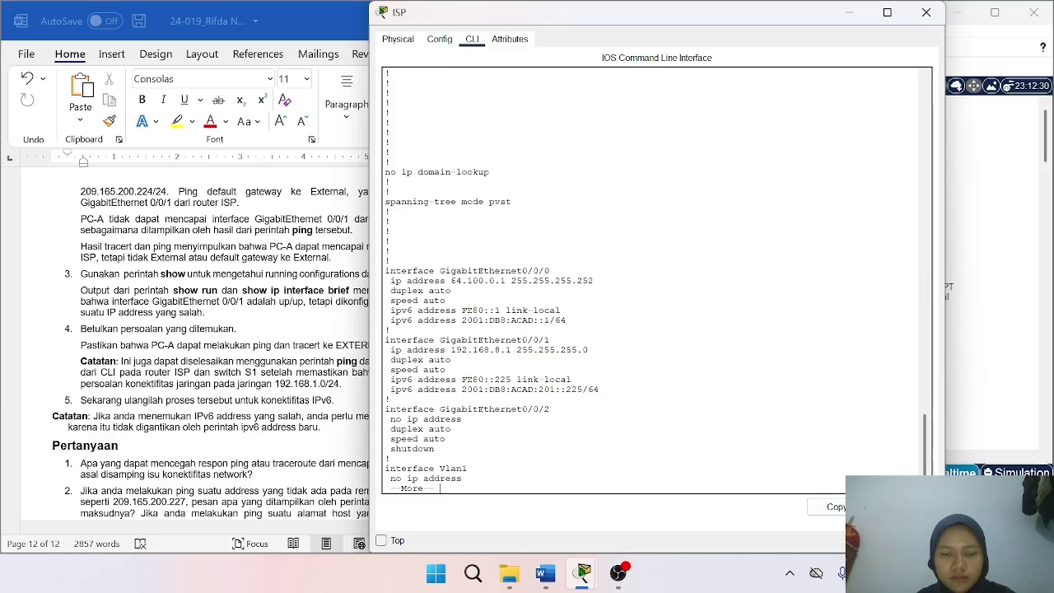
key(Return)
key(Return)
key(Return)
key(Return)
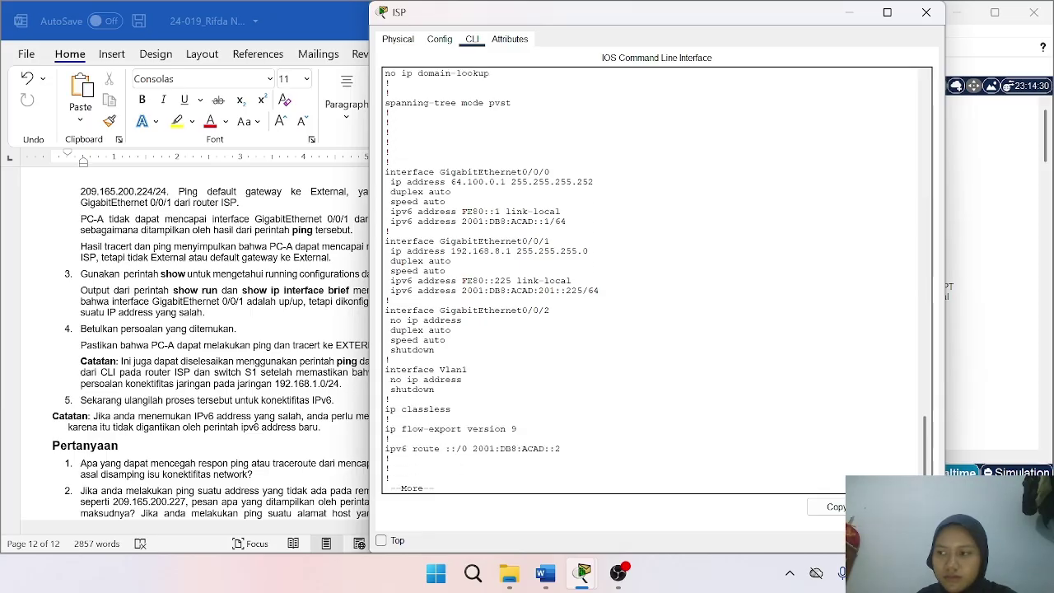
key(Return)
key(Return)
key(Return)
key(Return)
key(Return)
key(Return)
key(Return)
key(Return)
key(Return)
key(Return)
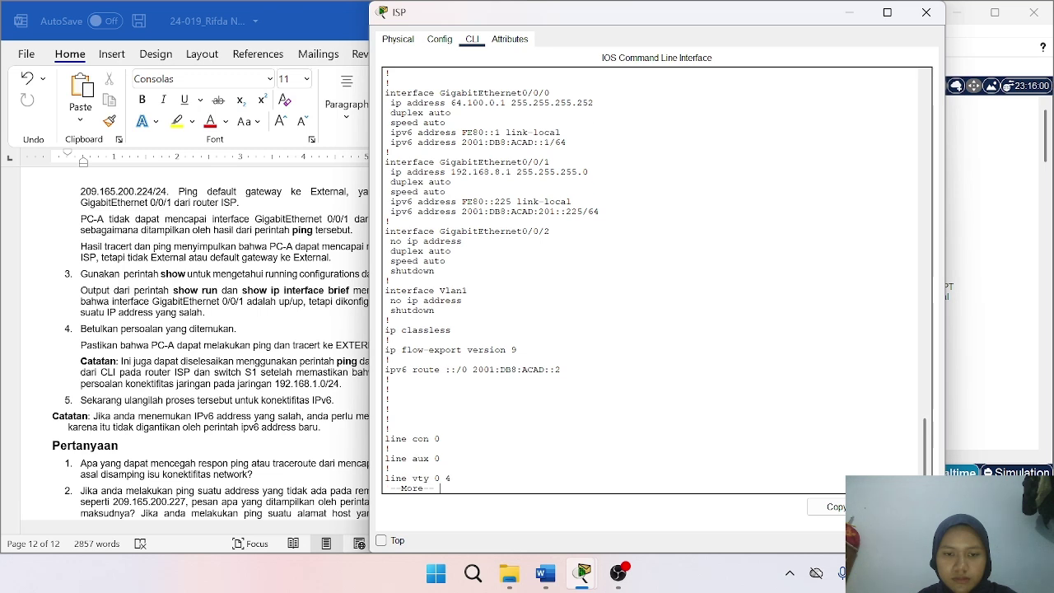
key(Return)
key(Return)
key(Return)
key(Return)
key(Return)
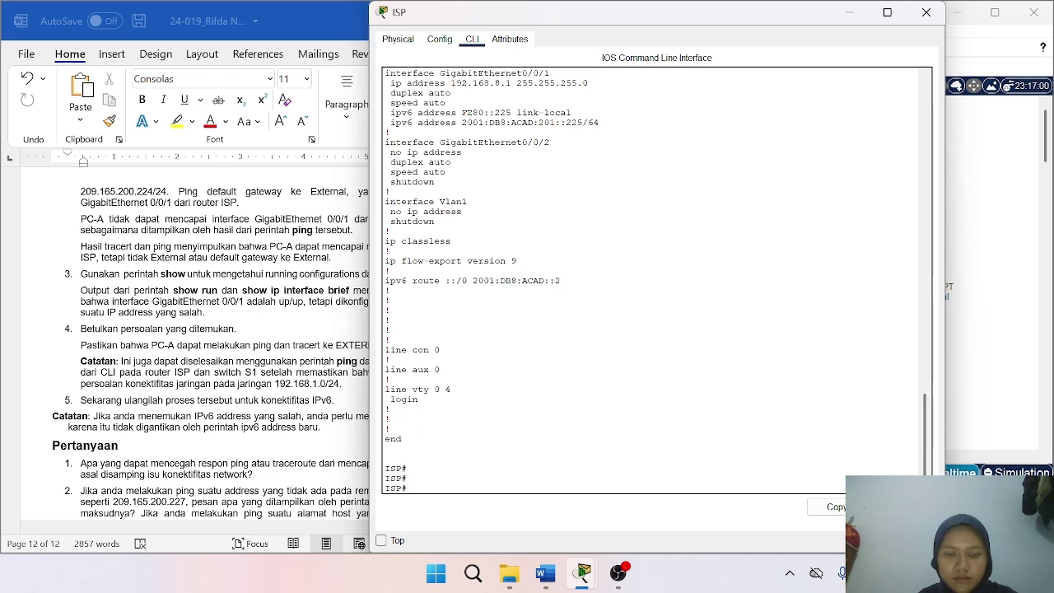
scroll(657, 280, up, 8)
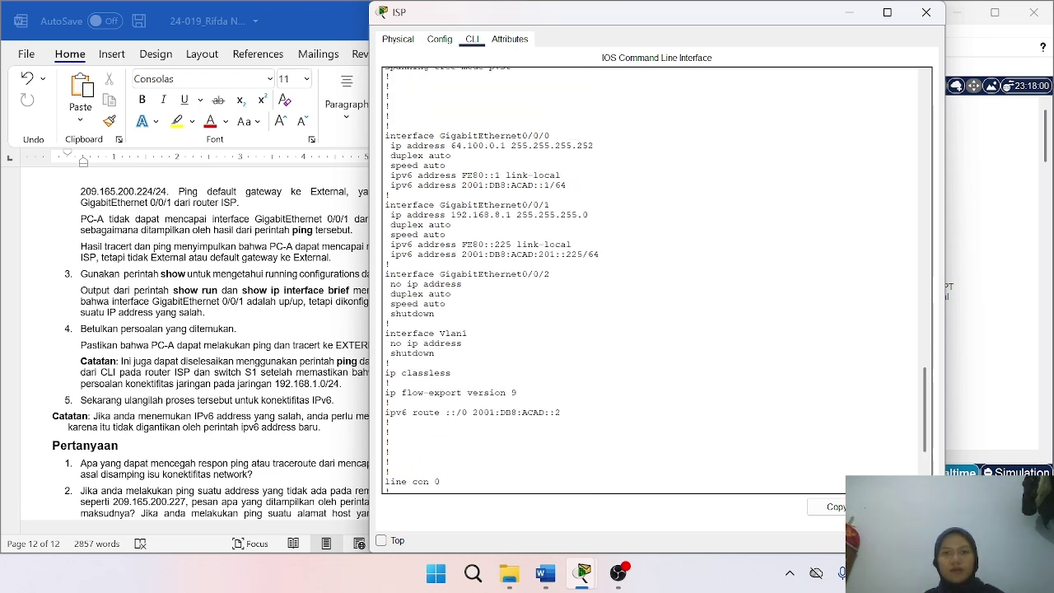
Run show ip interface brief on router ISP and compare it with the interface settings in the running configuration.
scroll(657, 280, down, 8)
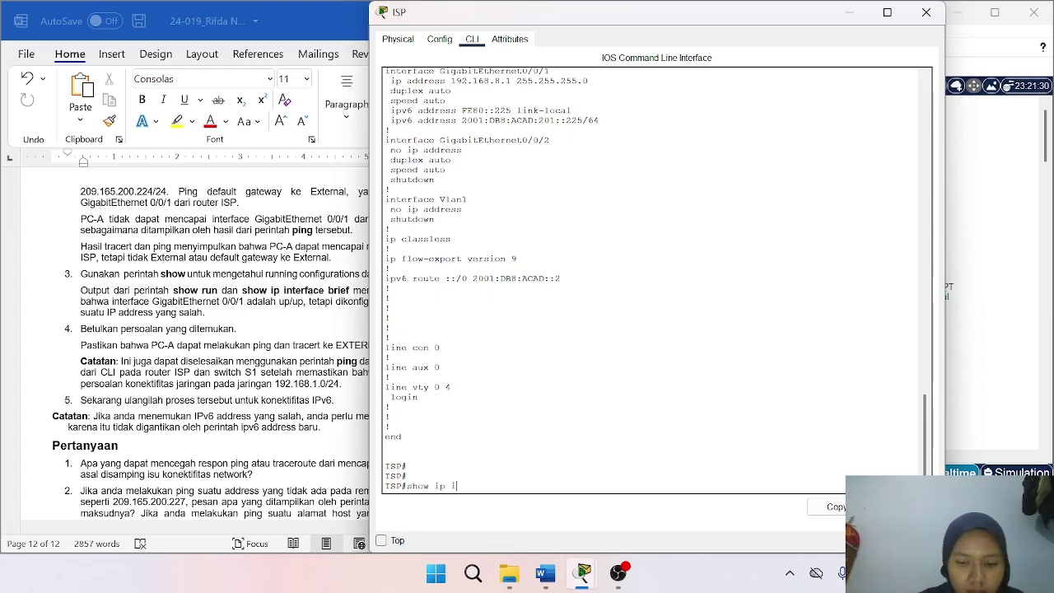
text(terface)
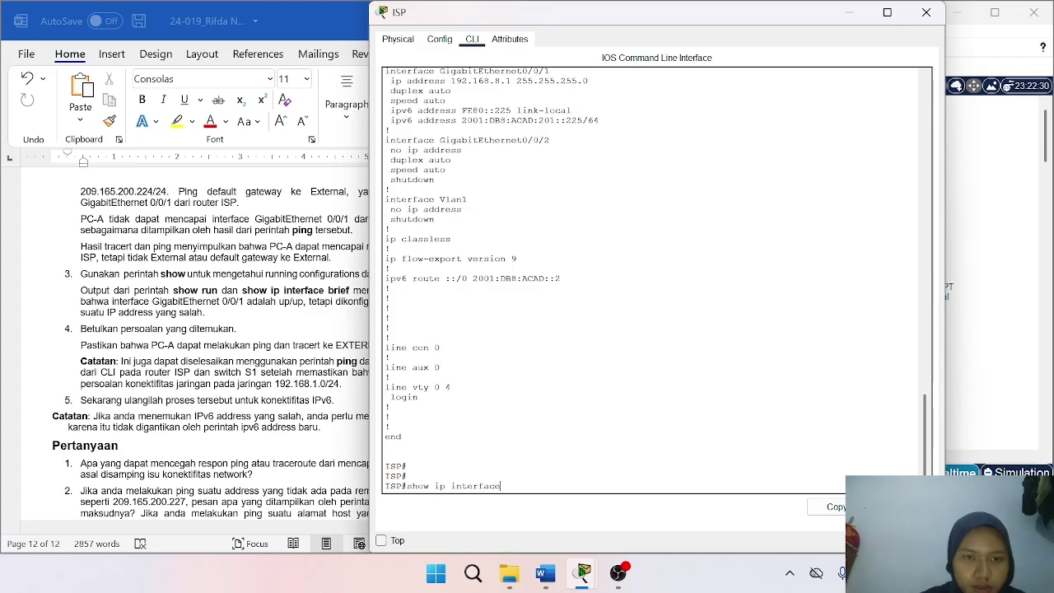
text( brief)
key(Return)
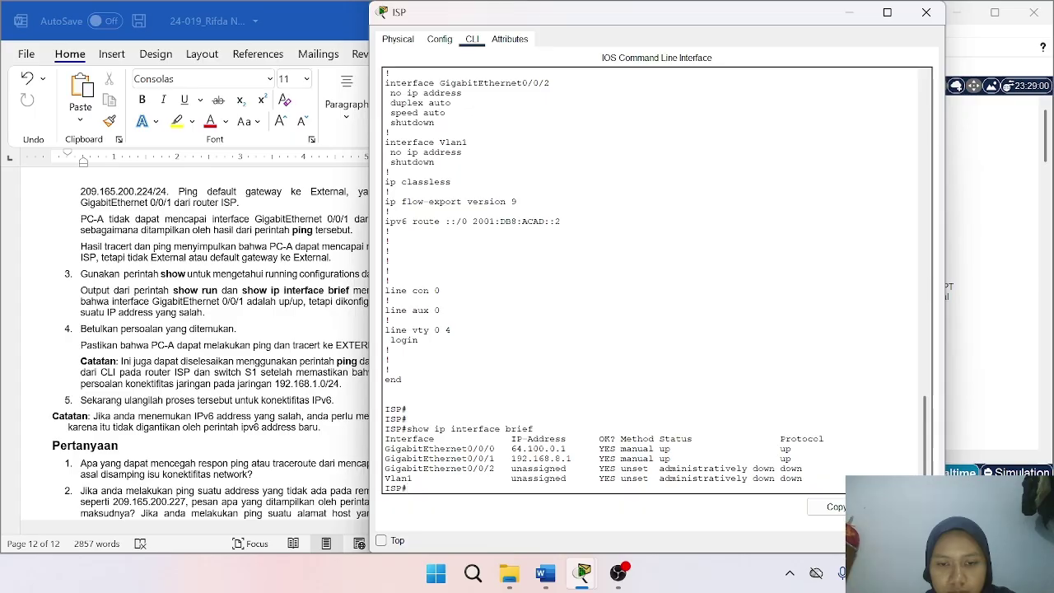
drag(585, 11, 556, 19)
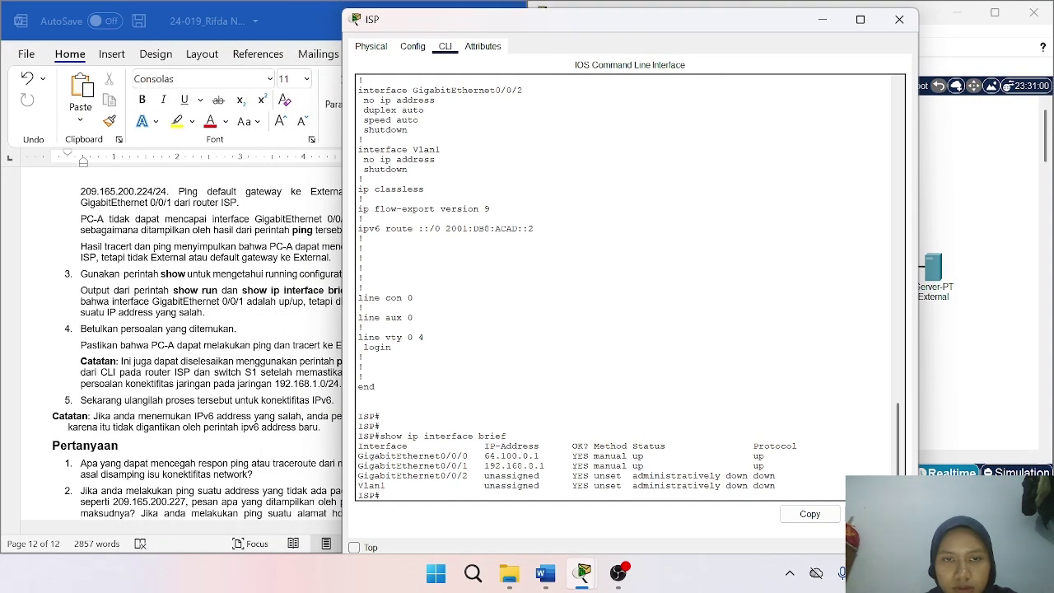
scroll(627, 288, up, 10)
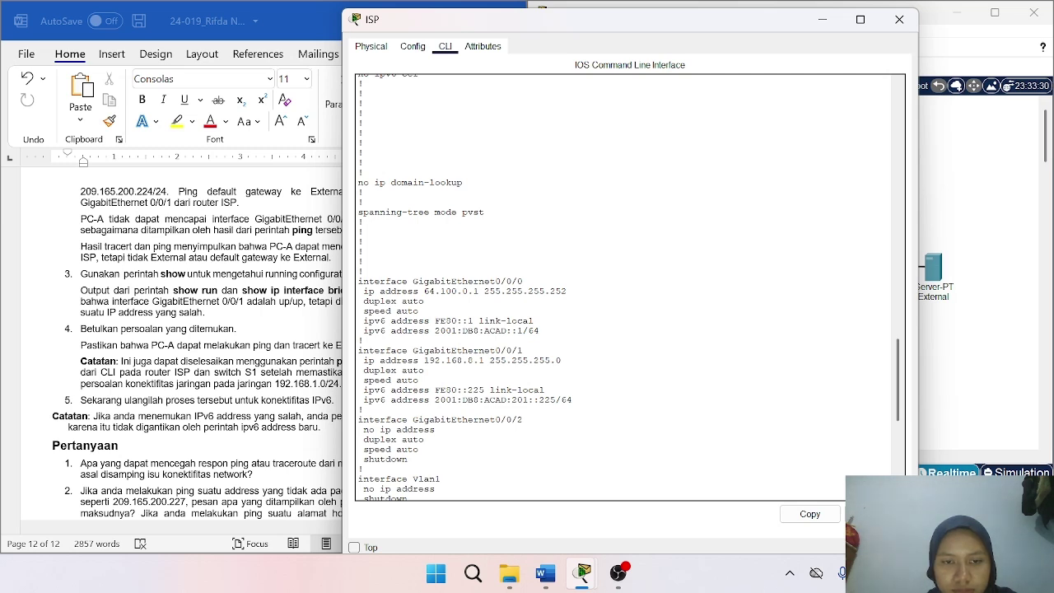
Compare router ISP's GigabitEthernet0/0/0 and GigabitEthernet0/0/1 addresses in the running configuration with the interface brief output.
scroll(626, 288, up, 9)
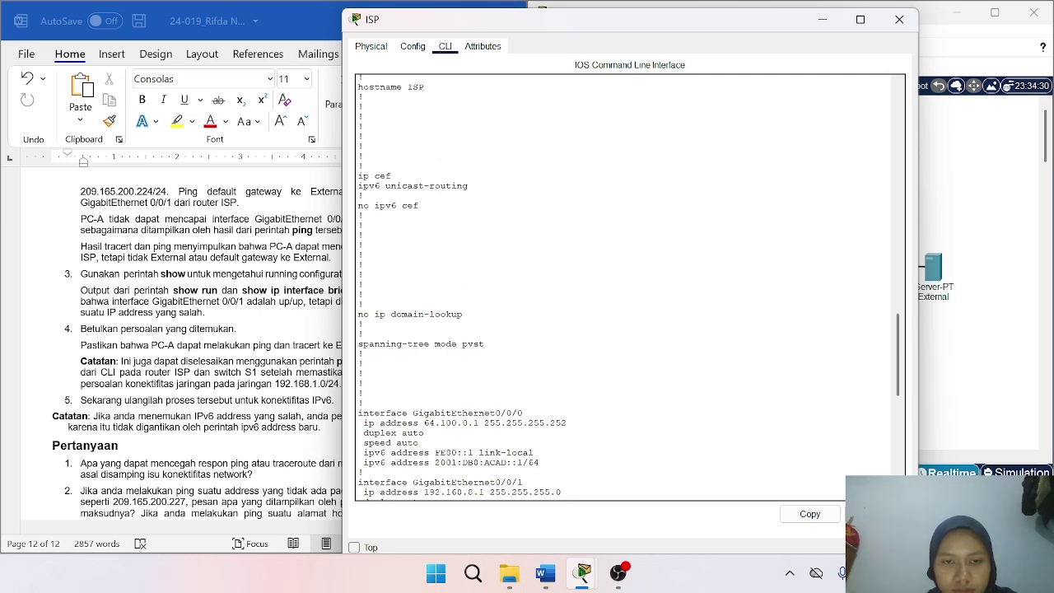
scroll(626, 289, down, 17)
scroll(626, 289, up, 2)
scroll(626, 288, down, 6)
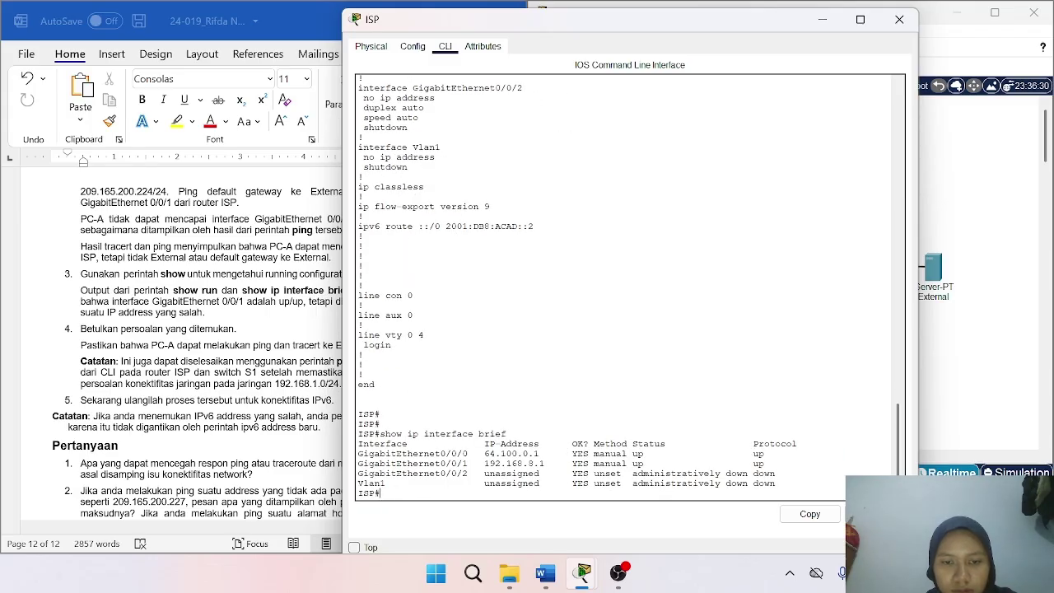
scroll(626, 289, up, 10)
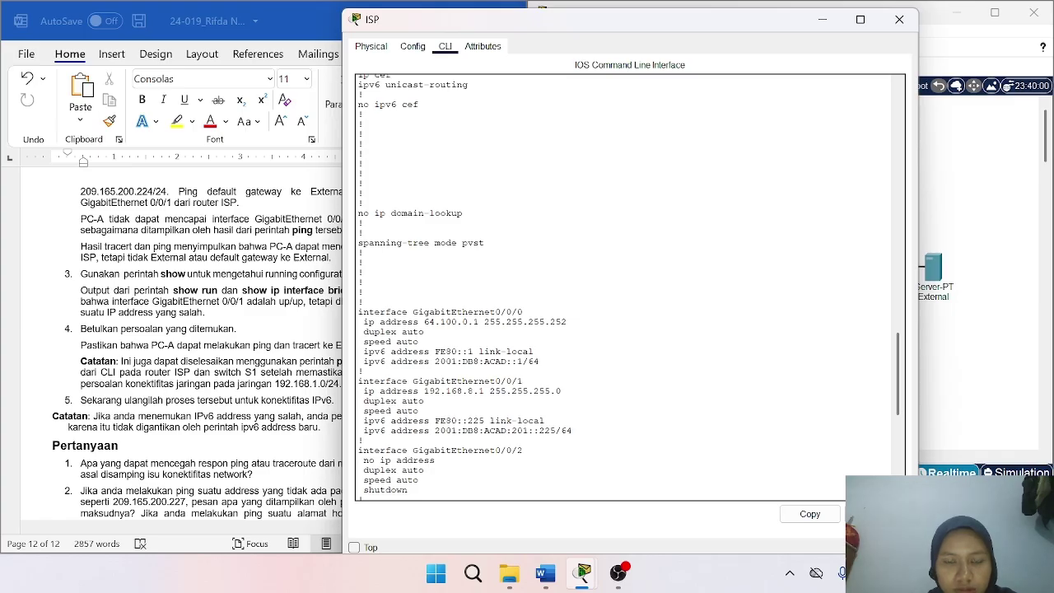
scroll(626, 288, down, 3)
scroll(626, 288, down, 7)
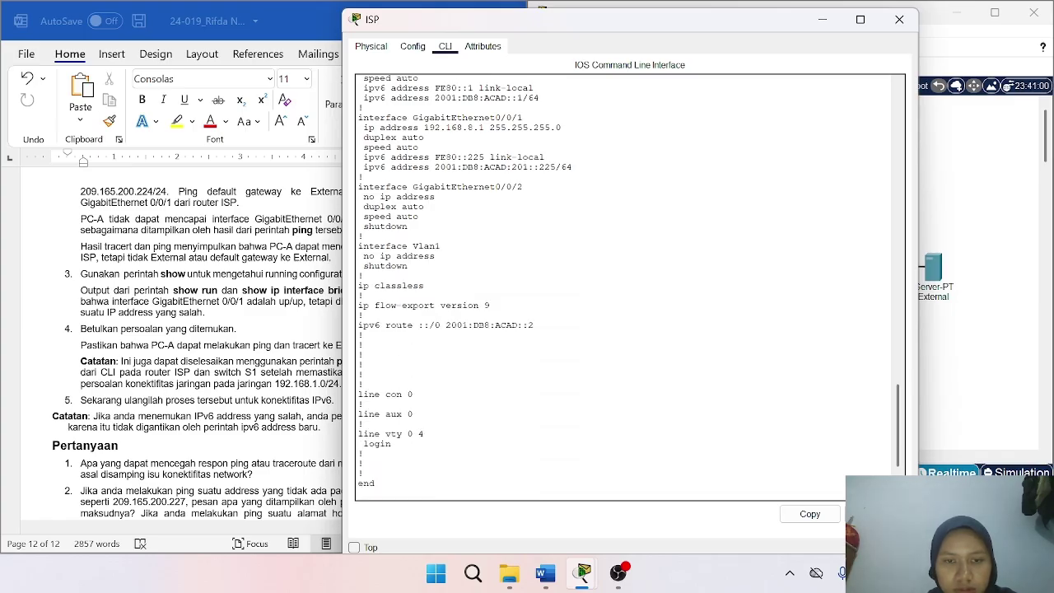
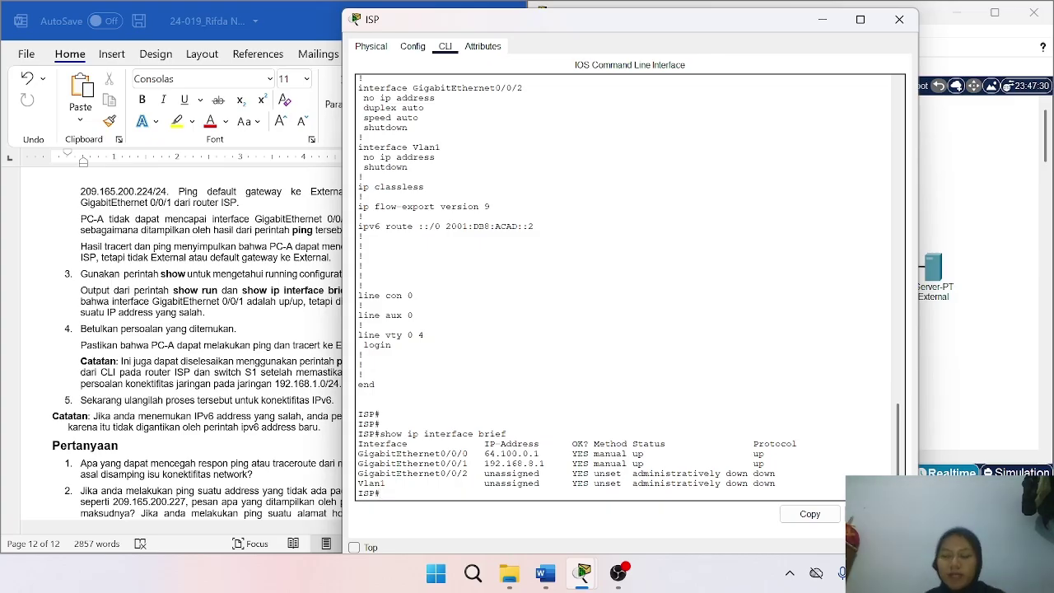
scroll(627, 289, up, 10)
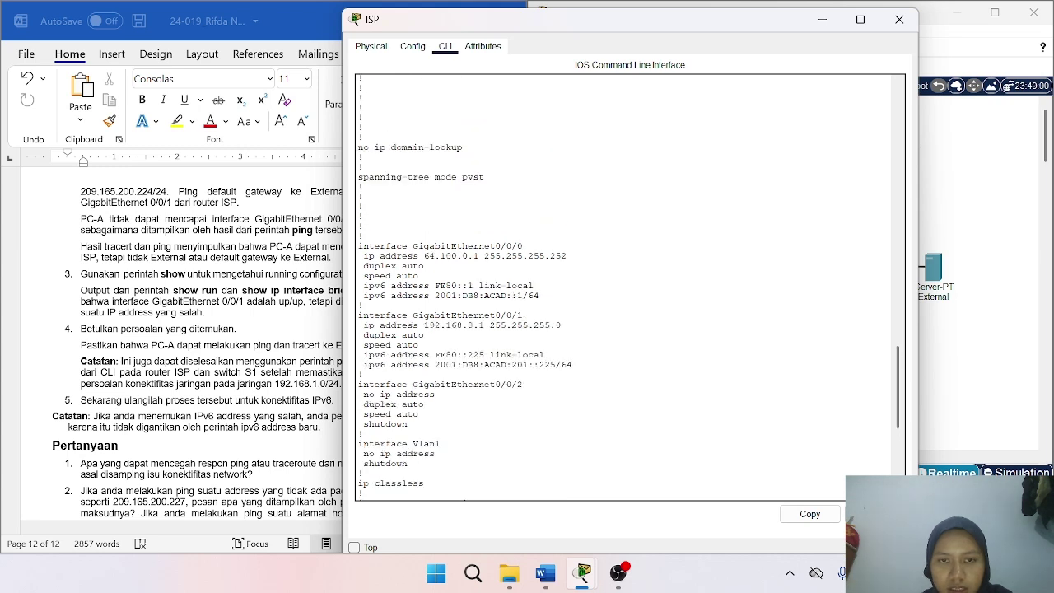
scroll(626, 288, up, 3)
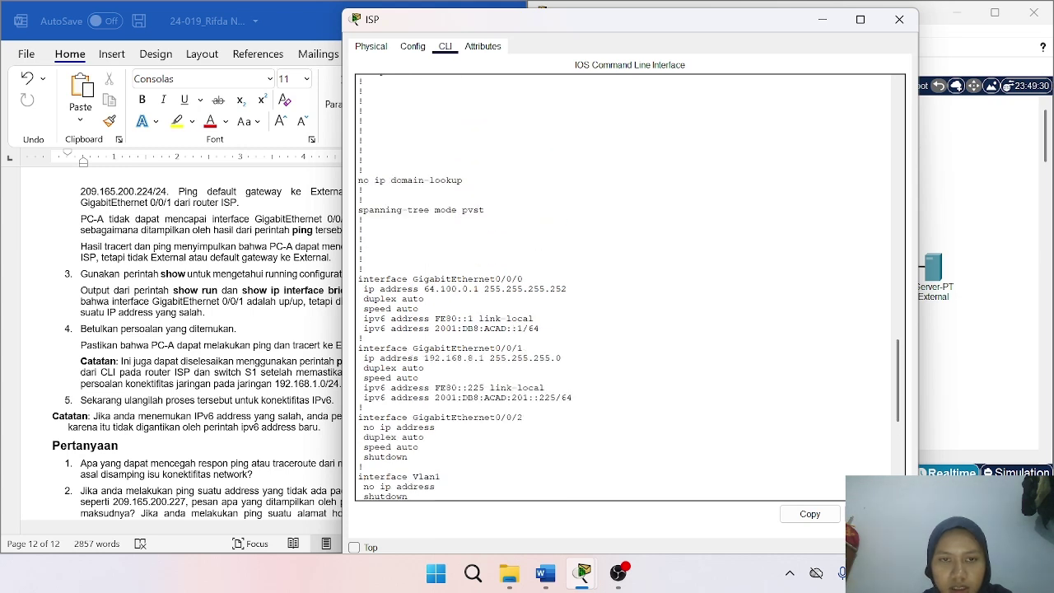
Minimize router ISP's window and repeat the ping to 209.165.200.226 from PC-A's command prompt.
click(821, 20)
click(598, 268)
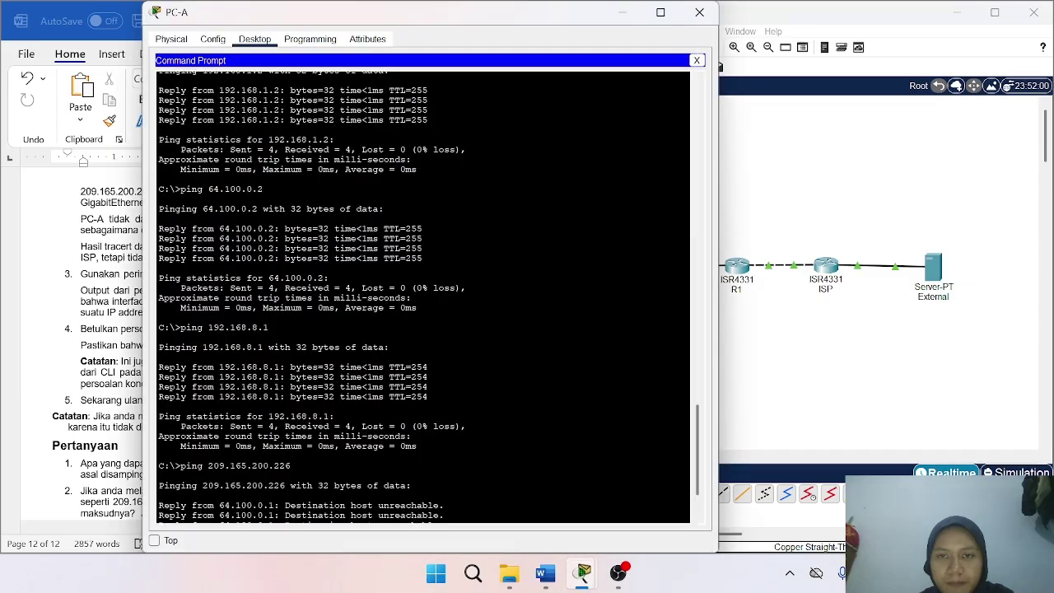
drag(291, 398, 181, 398)
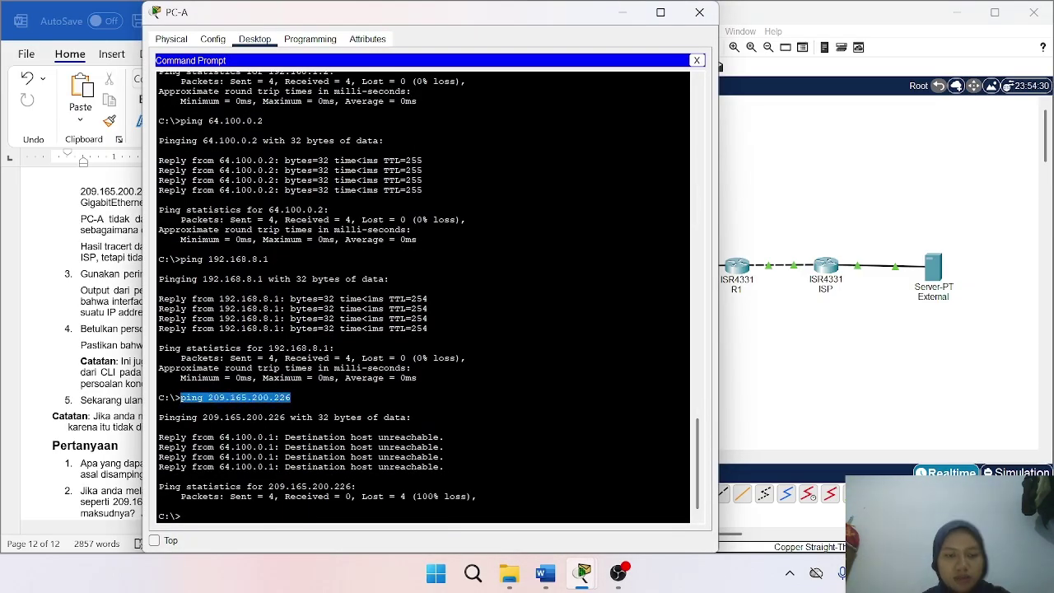
right_click(188, 395)
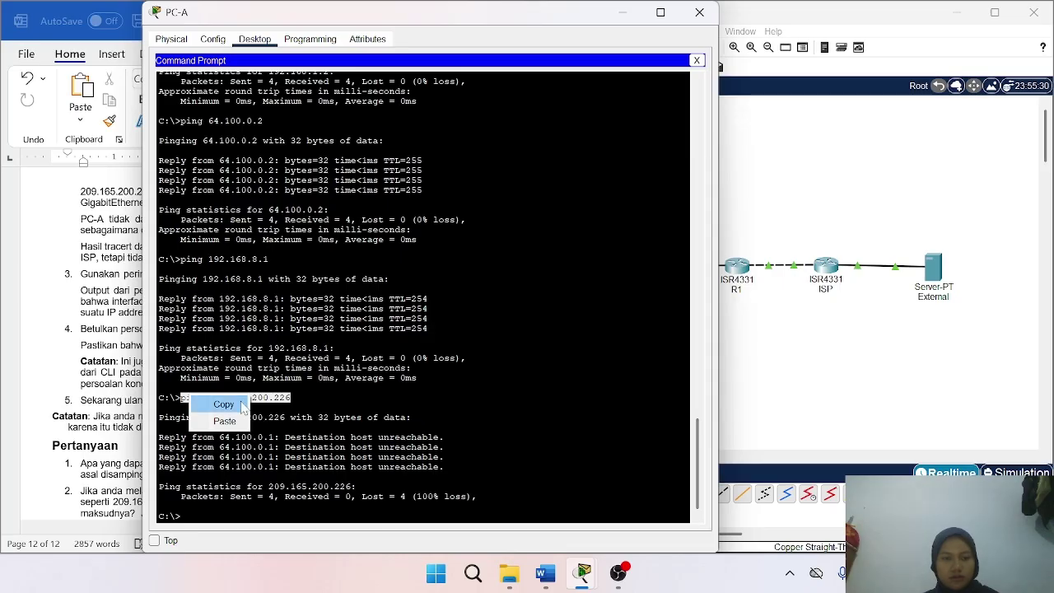
click(217, 405)
right_click(255, 519)
click(286, 539)
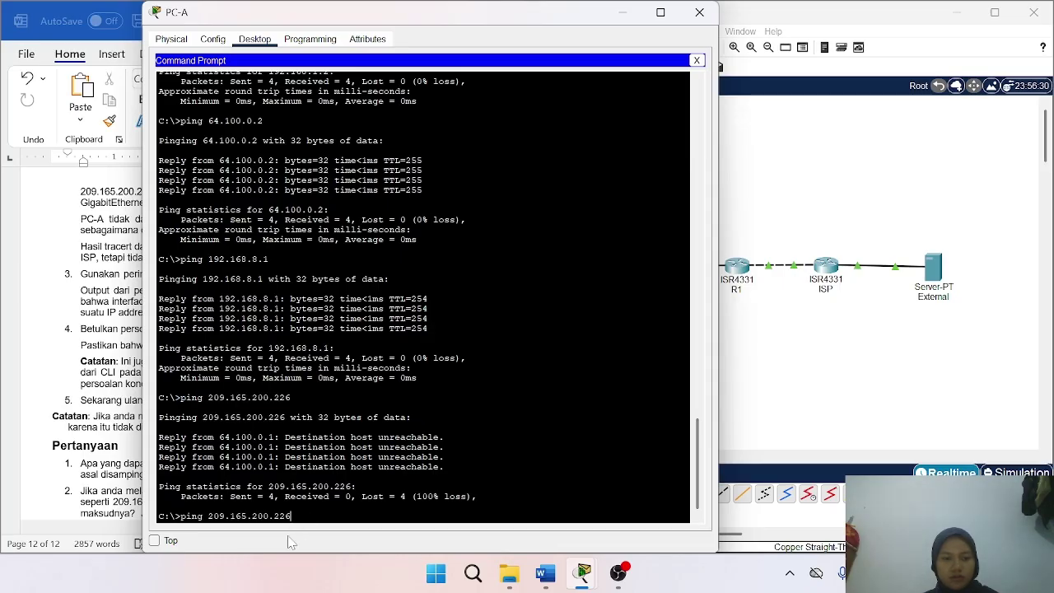
key(Return)
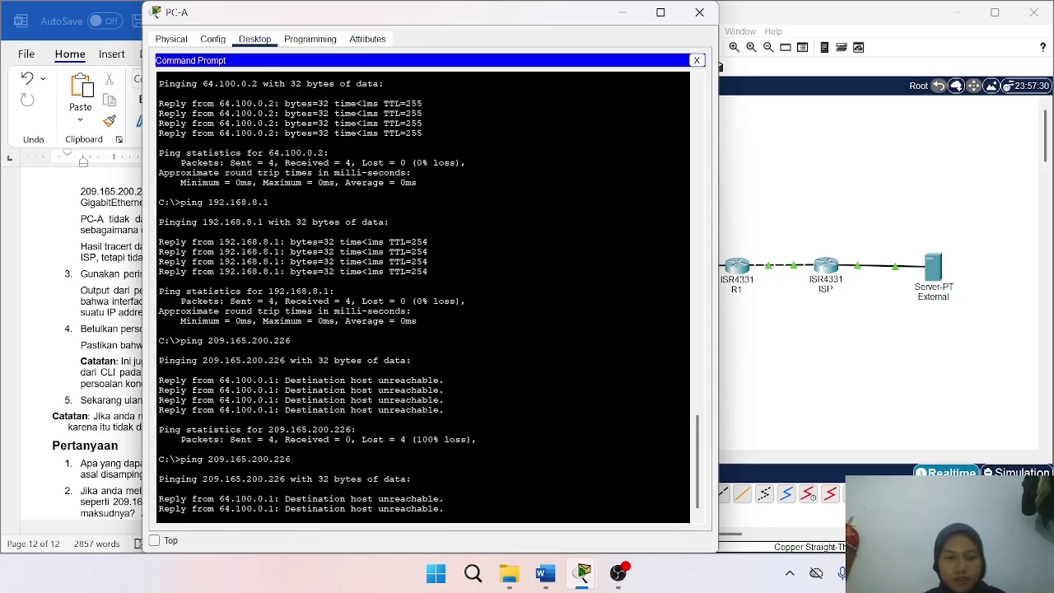
Minimize PC-A's window and look back through the lab document's ping and traceroute exercises to the Latihan 4 ISP configuration.
click(624, 12)
scroll(212, 345, up, 15)
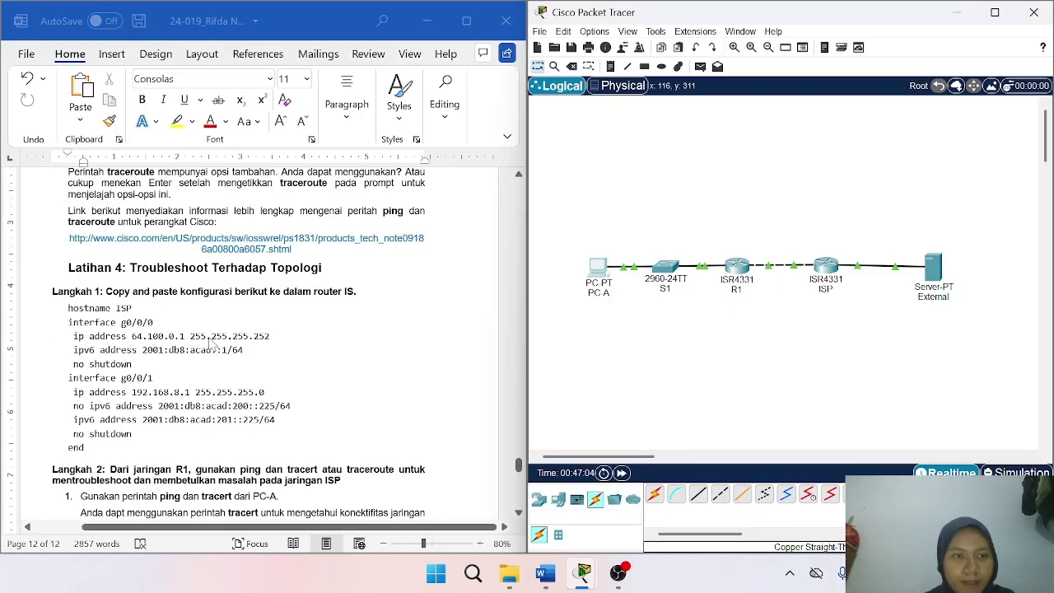
scroll(211, 344, up, 15)
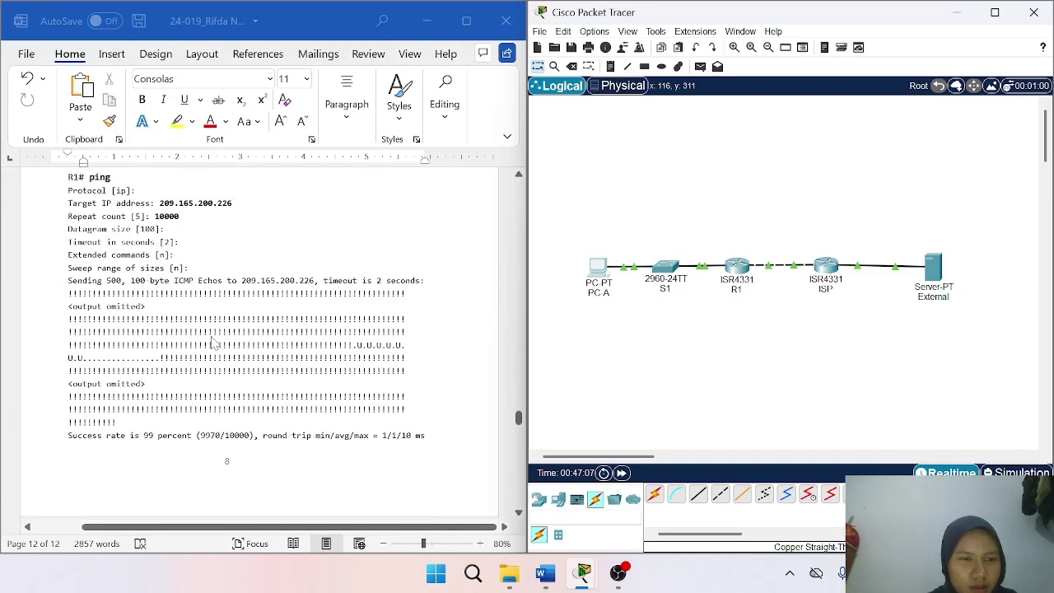
scroll(212, 344, up, 15)
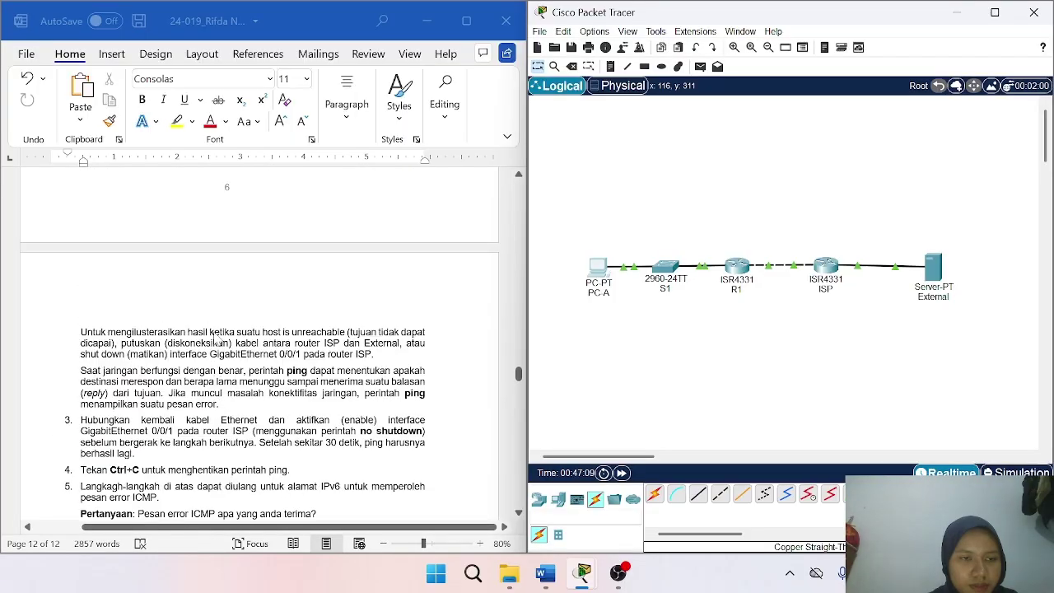
scroll(216, 339, up, 8)
scroll(216, 339, down, 15)
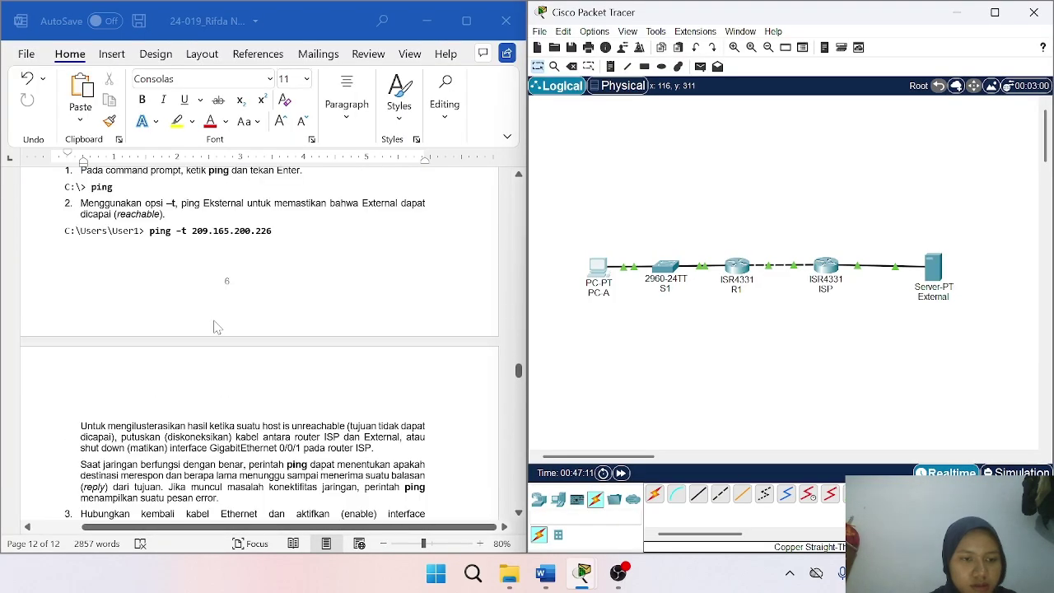
scroll(212, 300, down, 12)
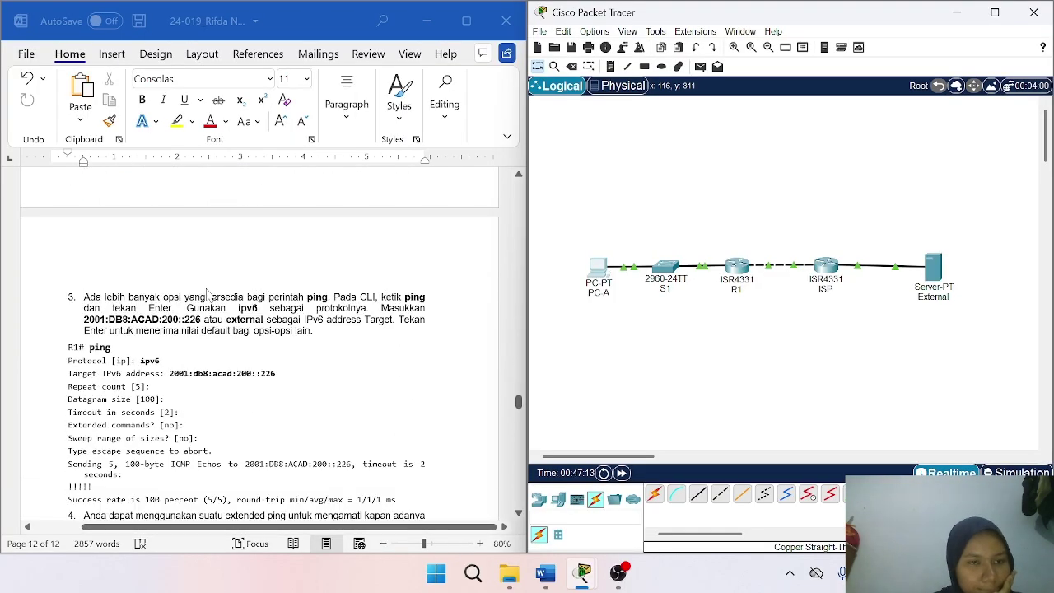
scroll(209, 295, down, 3)
scroll(206, 295, up, 15)
scroll(204, 295, down, 3)
scroll(204, 295, down, 12)
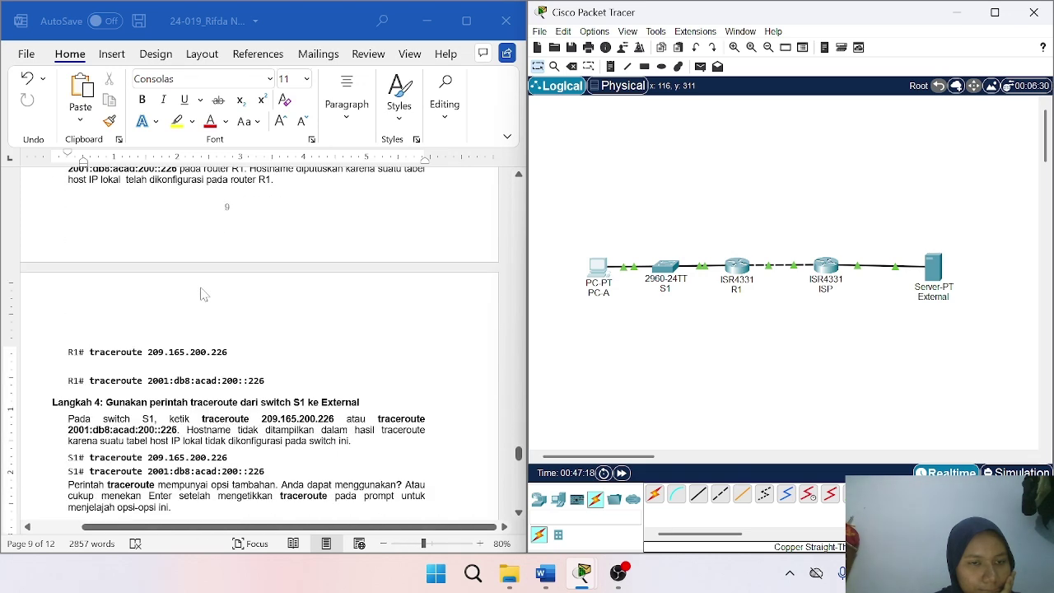
scroll(202, 295, down, 3)
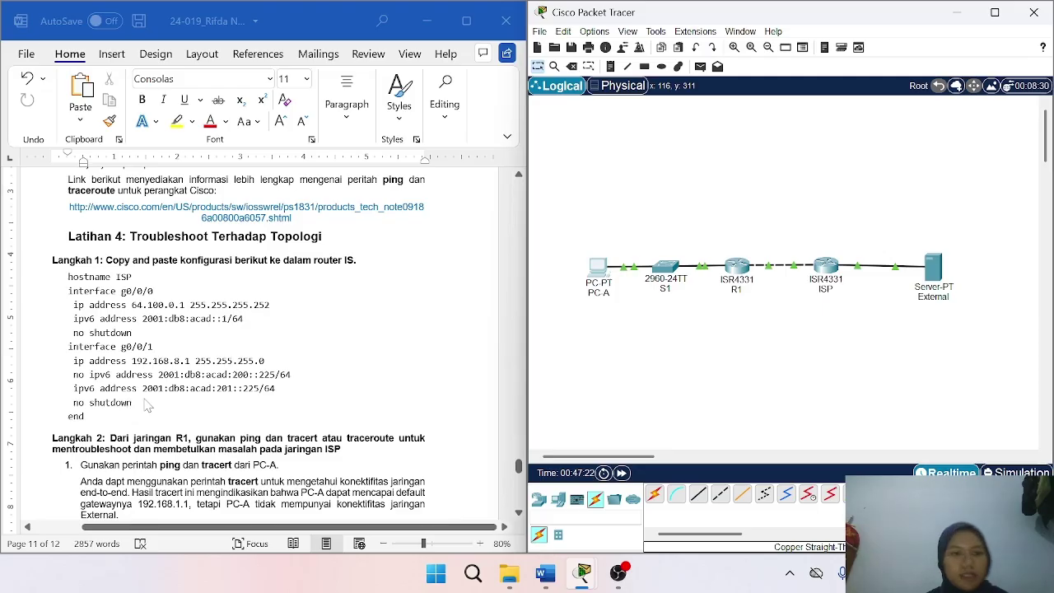
Copy the ISP configuration block from Latihan 4 Langkah 1 and try pasting it into router ISP's command line in privileged EXEC mode.
click(90, 422)
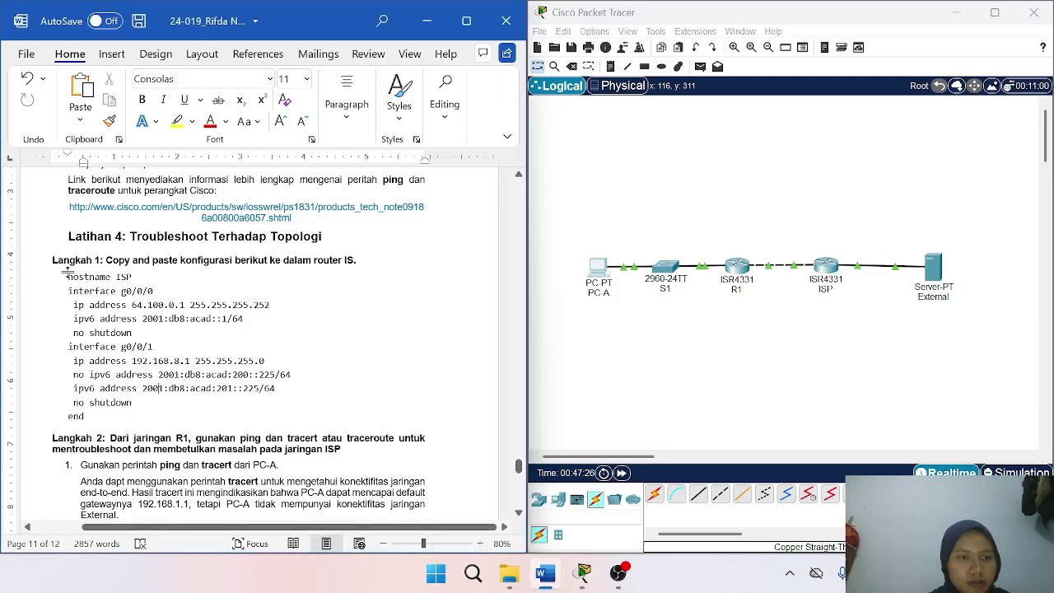
drag(68, 277, 84, 417)
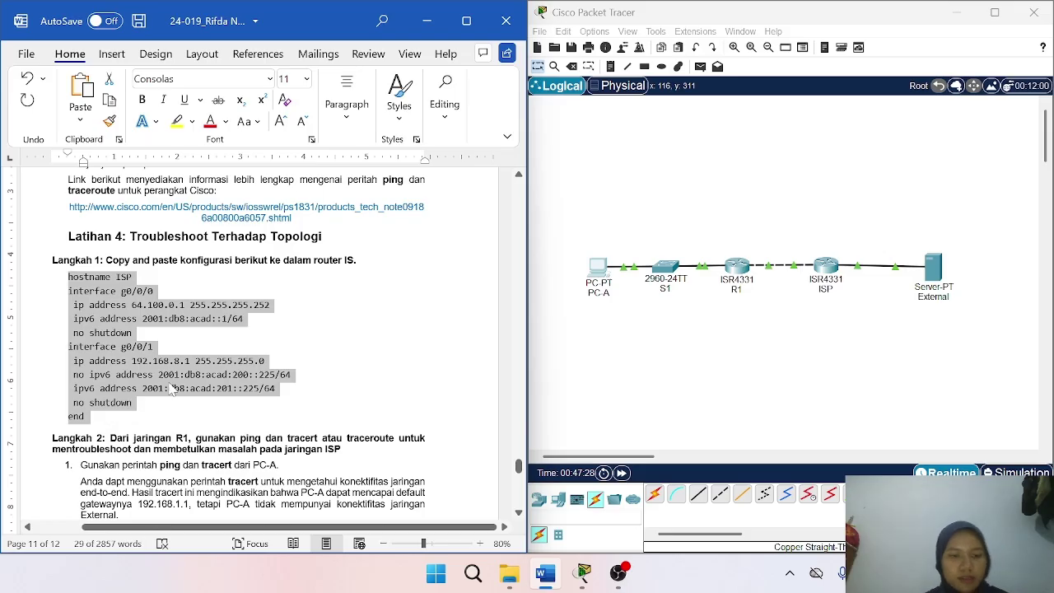
click(873, 282)
click(840, 268)
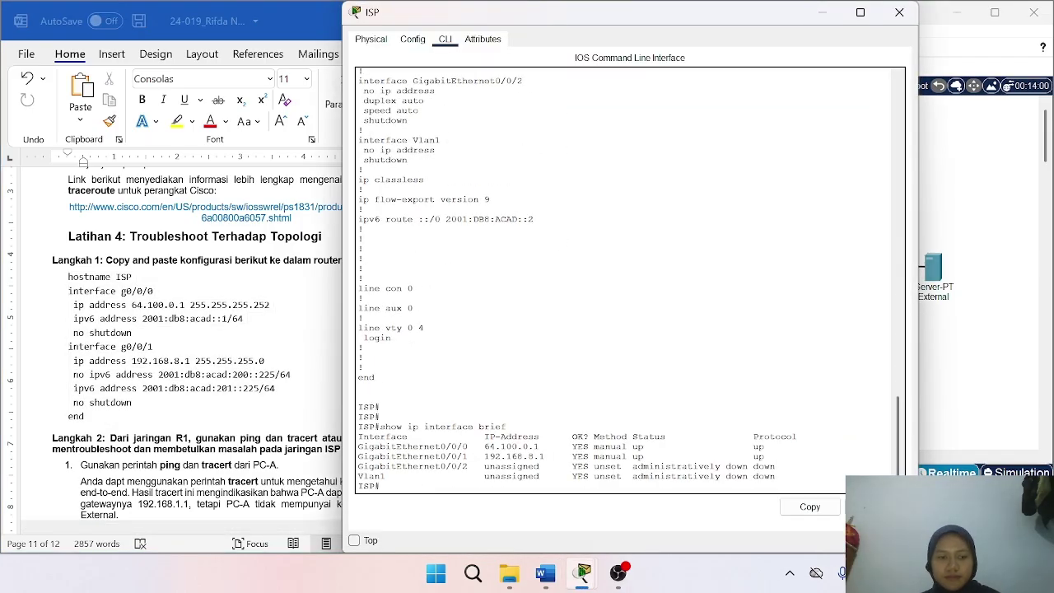
right_click(450, 486)
click(489, 514)
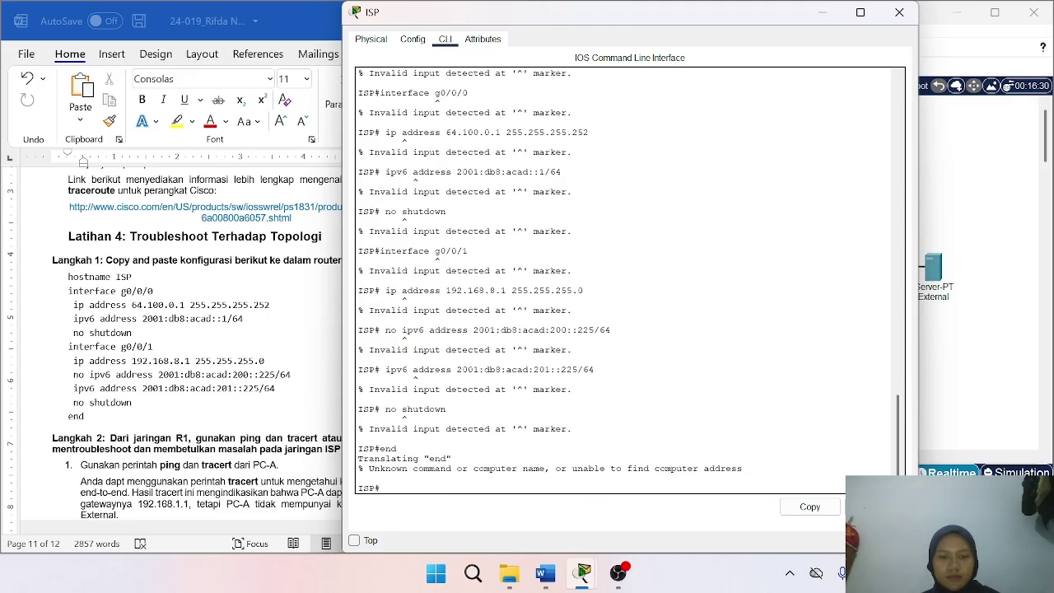
Enter global configuration mode on router ISP with config t and apply the copied configuration block from hostname ISP through end.
text(config)
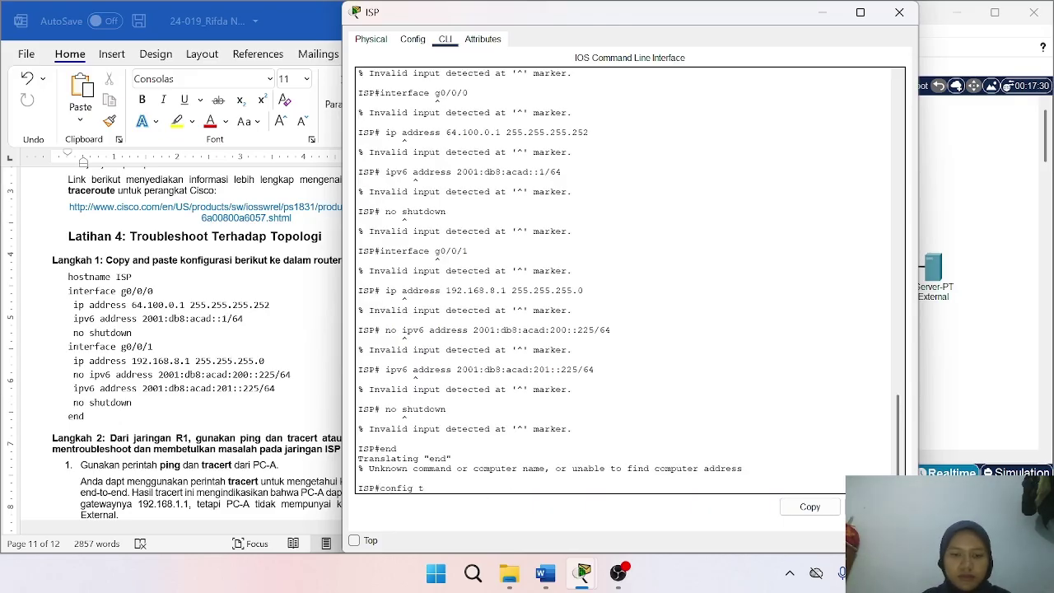
text( t)
key(Return)
right_click(436, 487)
click(469, 516)
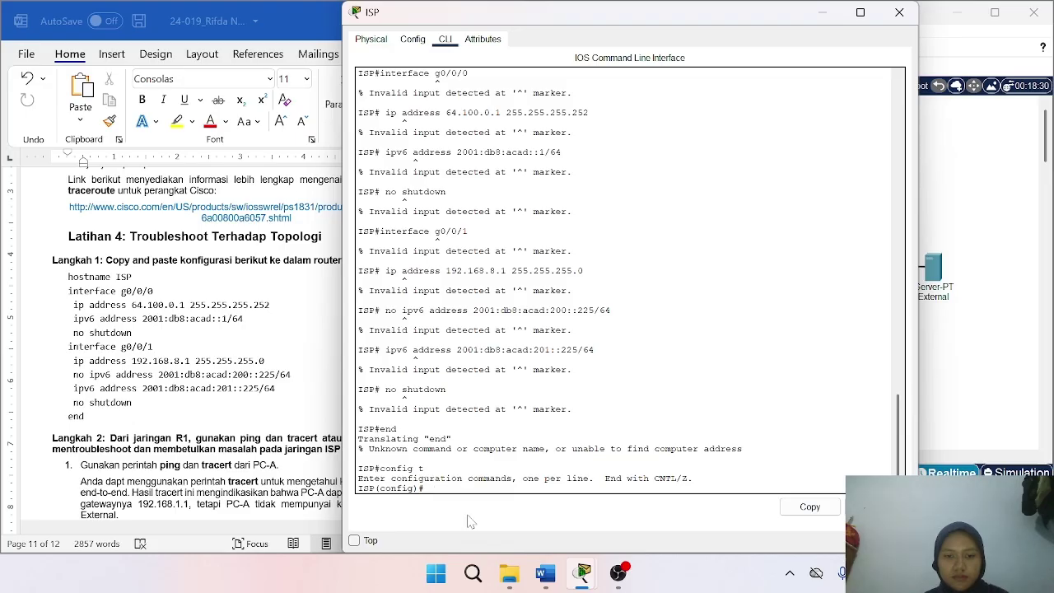
key(Return)
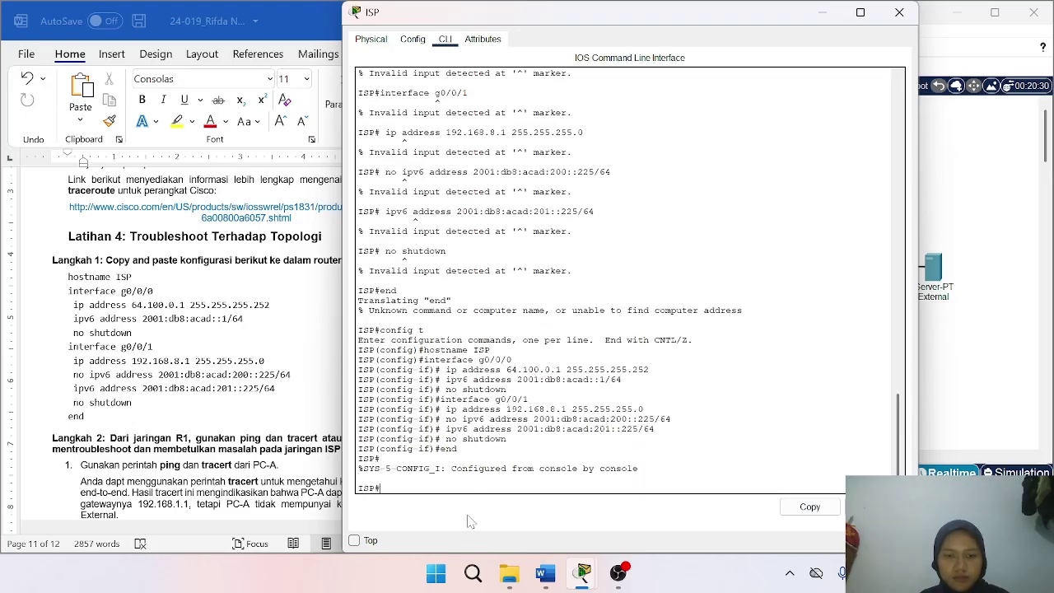
Save router ISP's running-config to startup-config, accepting the default destination filename.
text(copy running)
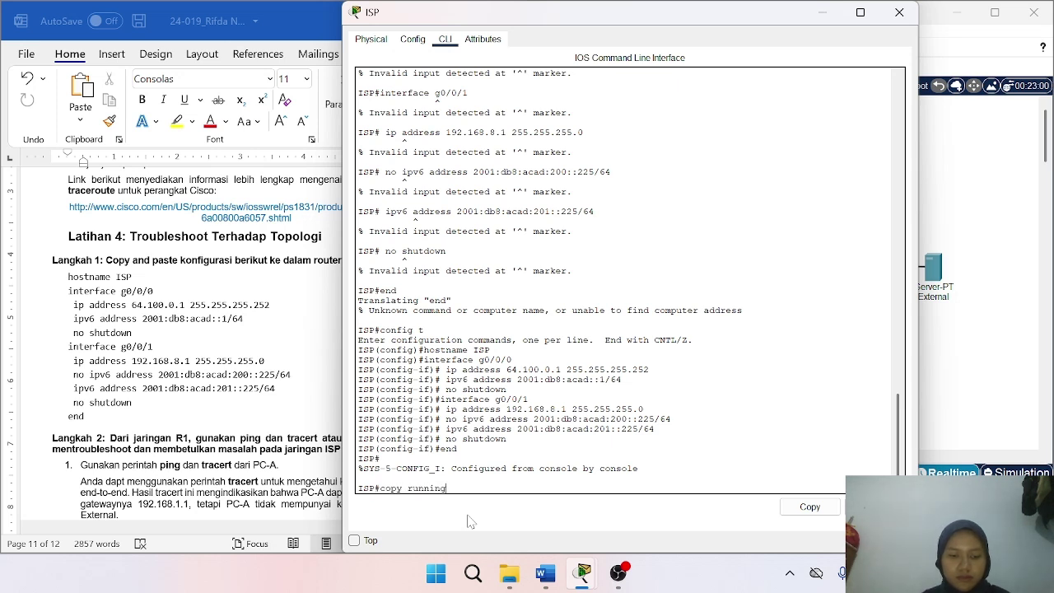
key(Tab)
text(star)
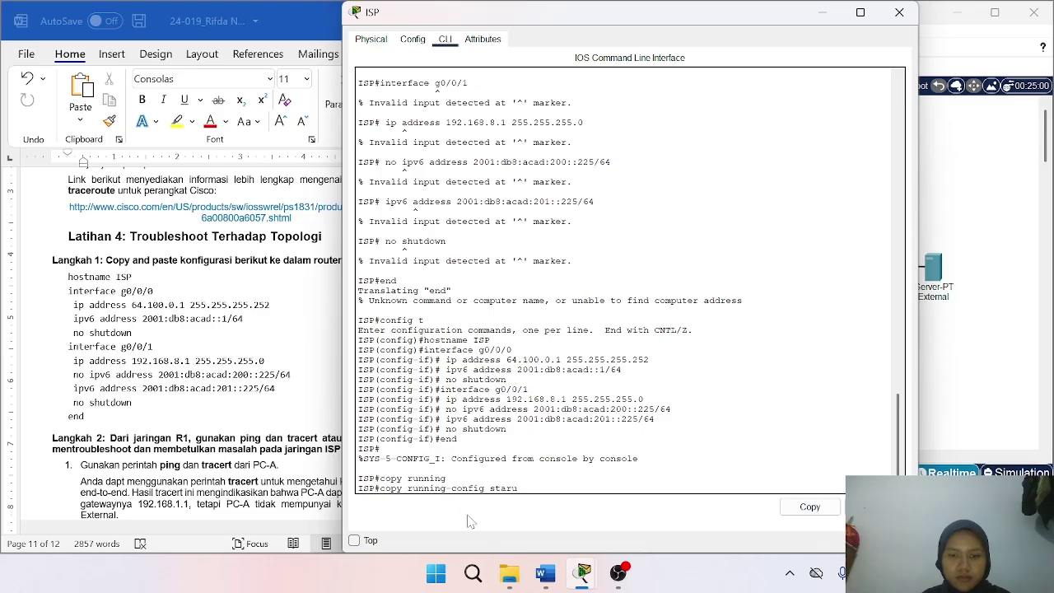
text(t)
key(Tab)
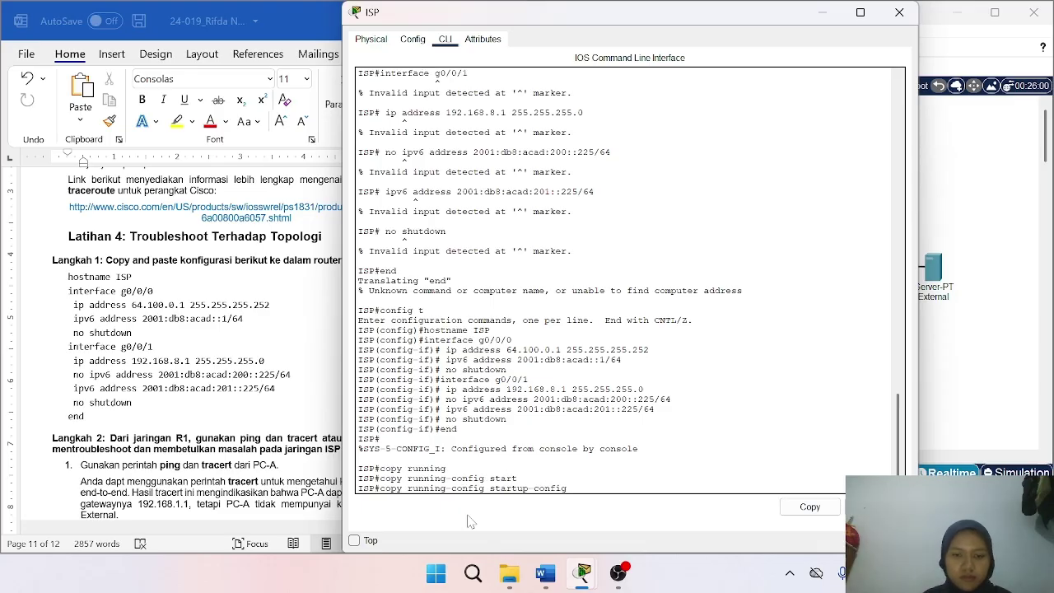
key(Return)
key(Return)
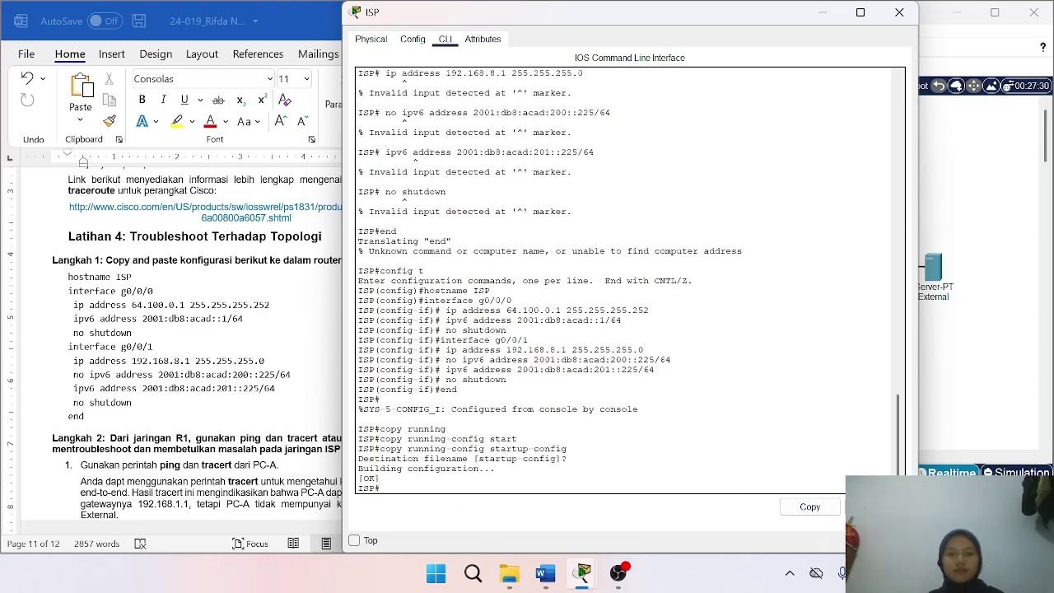
Minimize router ISP's window and retest from PC-A's command prompt by pinging 209.165.200.226 with the copied earlier command.
click(823, 13)
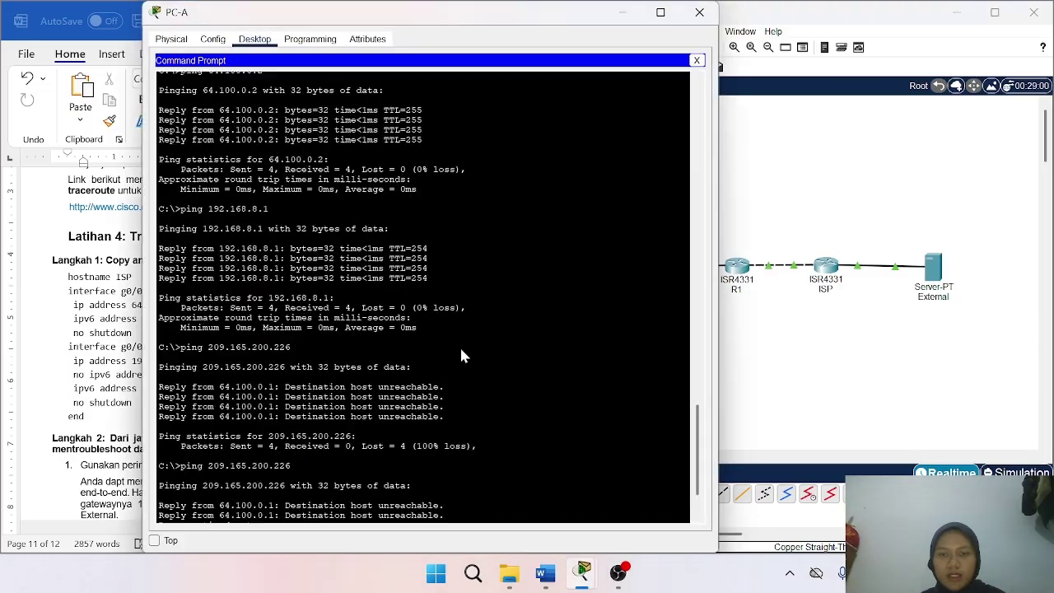
click(598, 269)
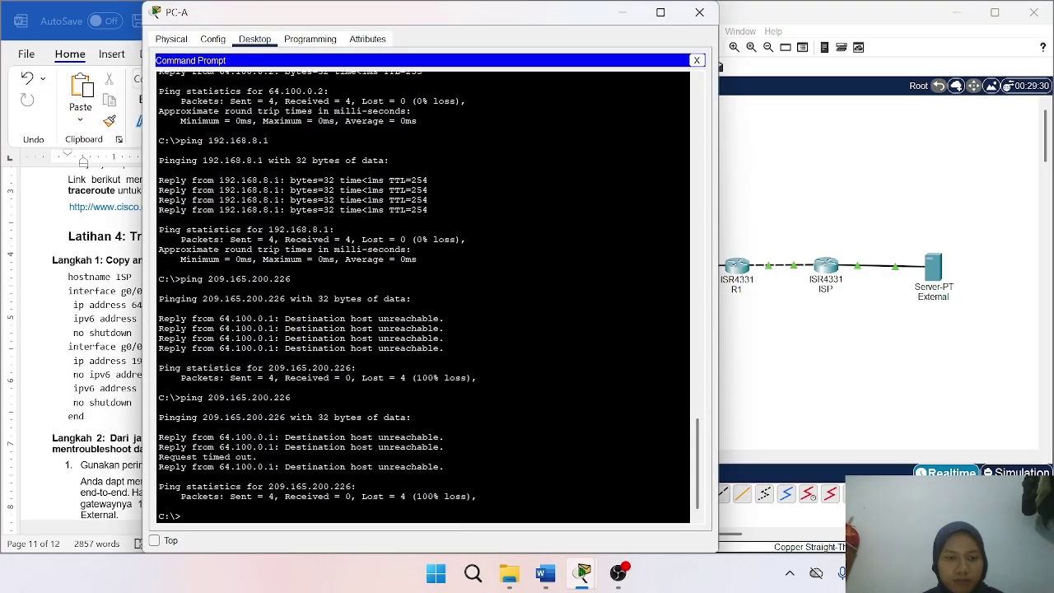
drag(292, 398, 180, 398)
right_click(206, 396)
click(227, 404)
click(251, 517)
right_click(249, 518)
click(282, 542)
key(Return)
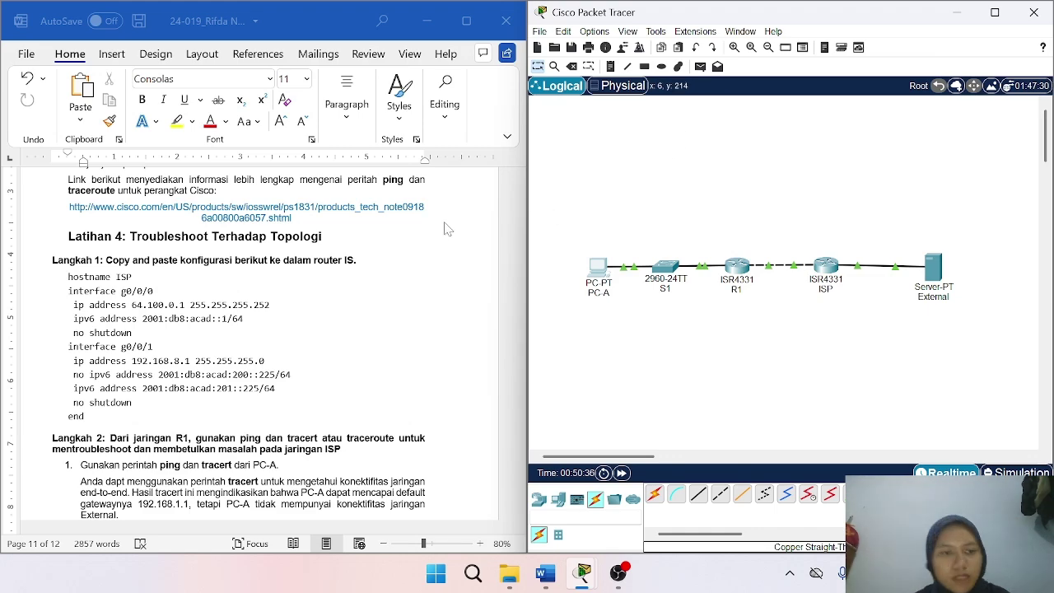
Reread the Latihan 4 instructions on checking router ISP's running configuration and correcting the wrong IP address.
scroll(387, 297, down, 15)
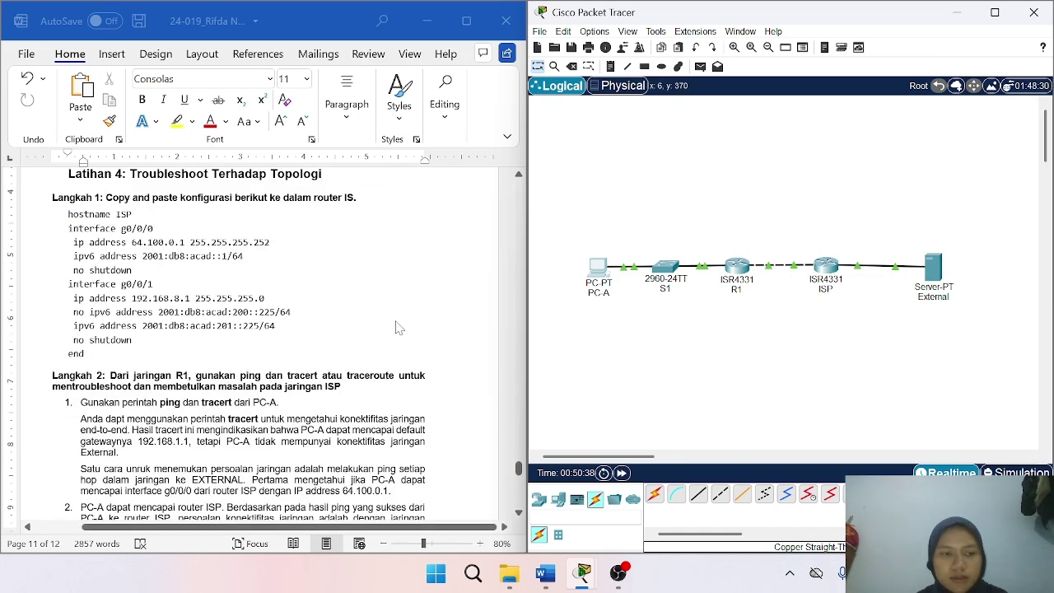
scroll(383, 312, up, 8)
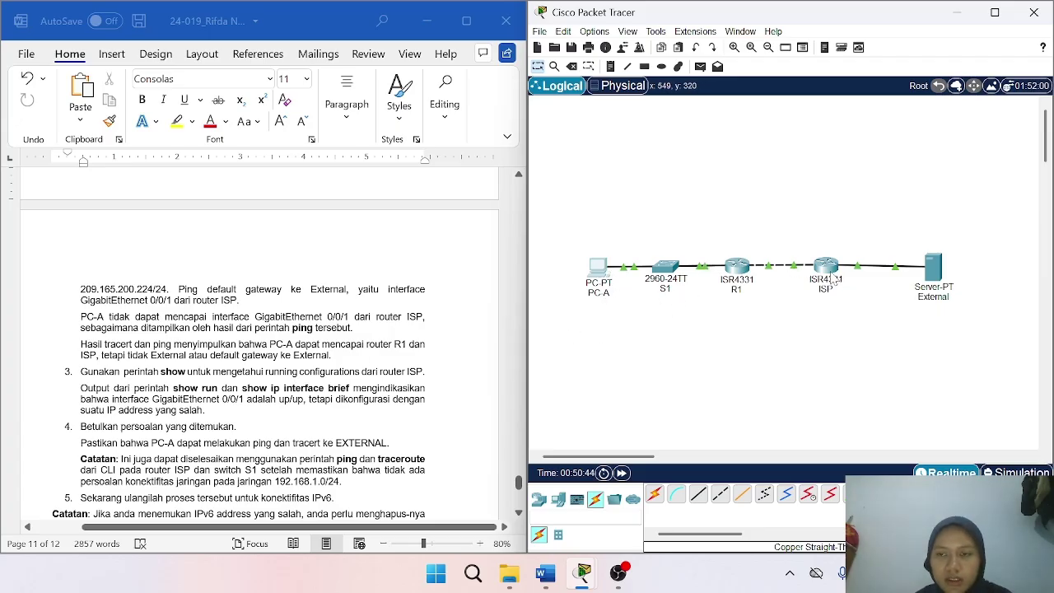
Open router ISP's CLI beside the lab document and review the interface addresses in the earlier show run output.
click(832, 272)
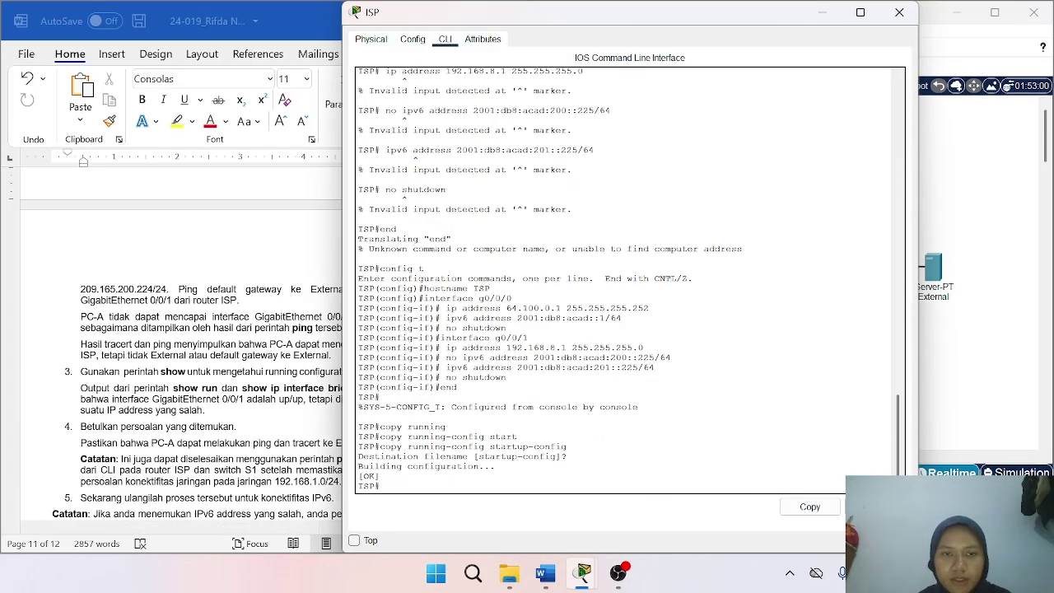
scroll(630, 280, up, 20)
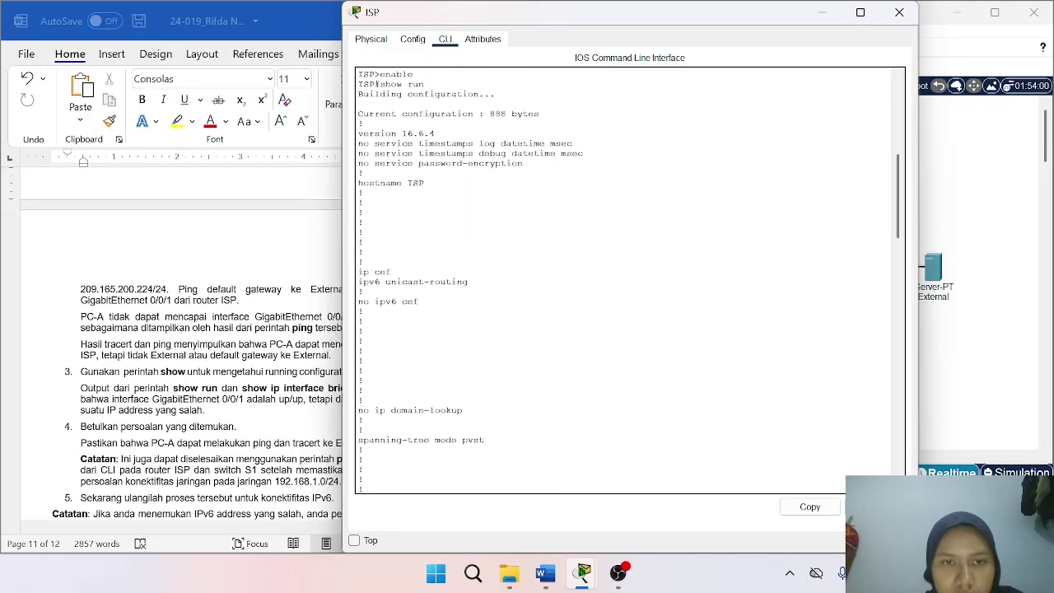
scroll(630, 280, down, 10)
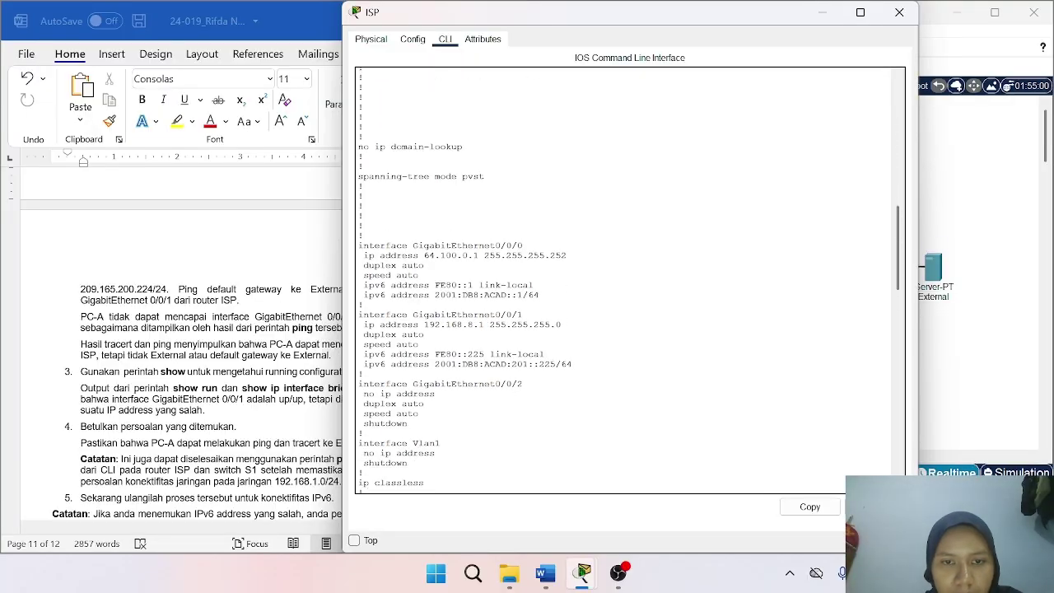
drag(347, 8, 426, 80)
drag(568, 97, 683, 56)
Find router ISP's initial configuration in the lab document and compare its g0/0/1 addresses with the router's running configuration.
scroll(366, 305, up, 20)
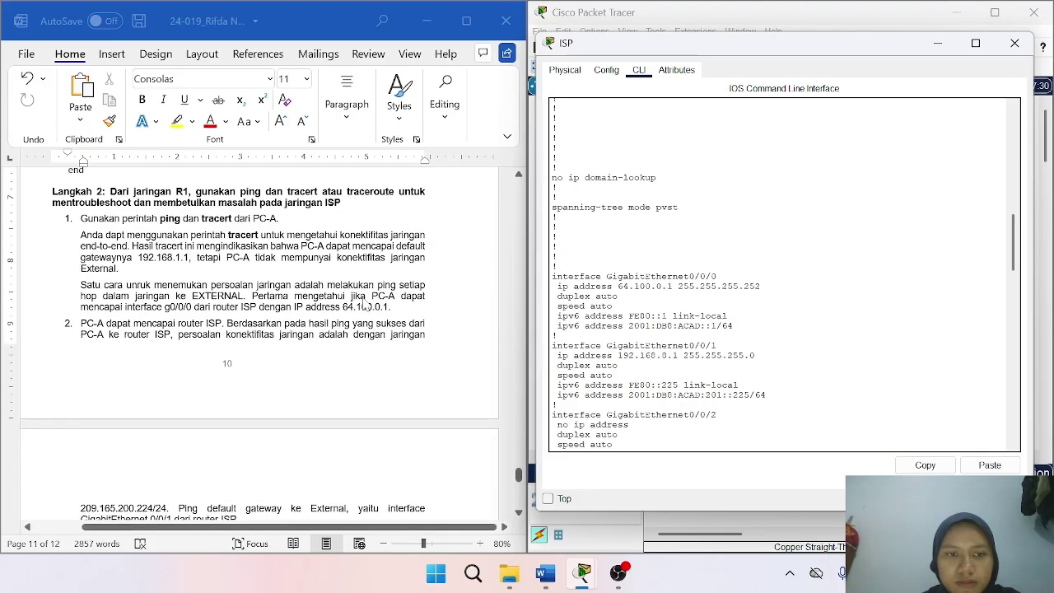
scroll(367, 305, up, 20)
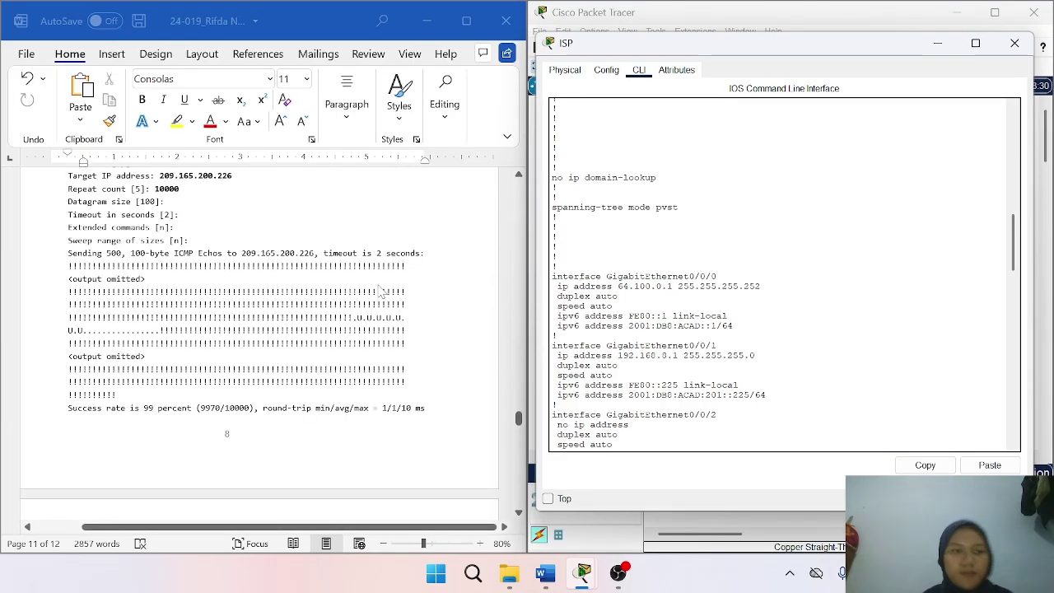
scroll(379, 284, up, 20)
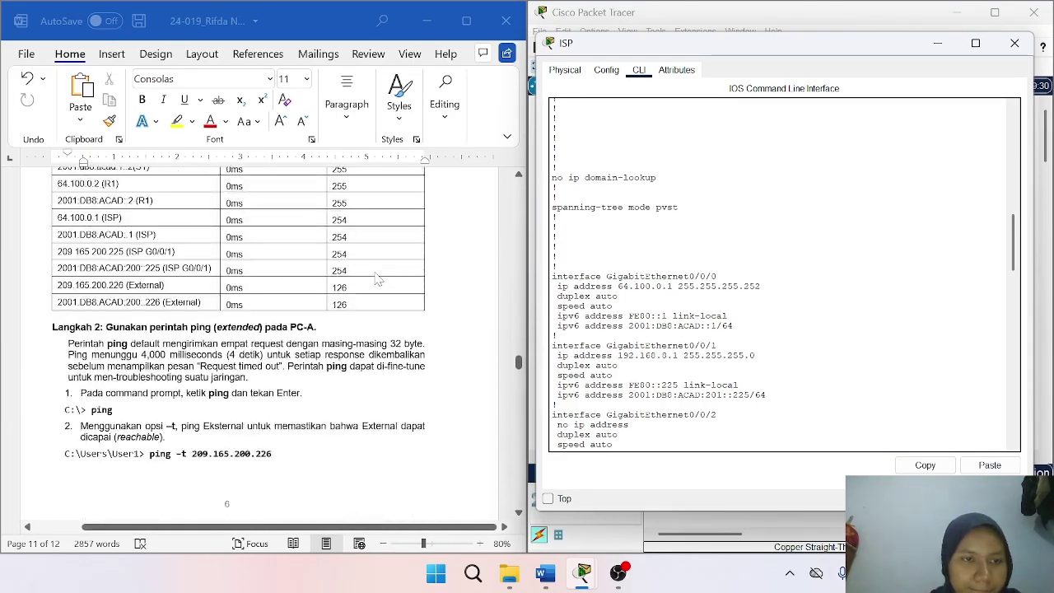
scroll(375, 278, up, 6)
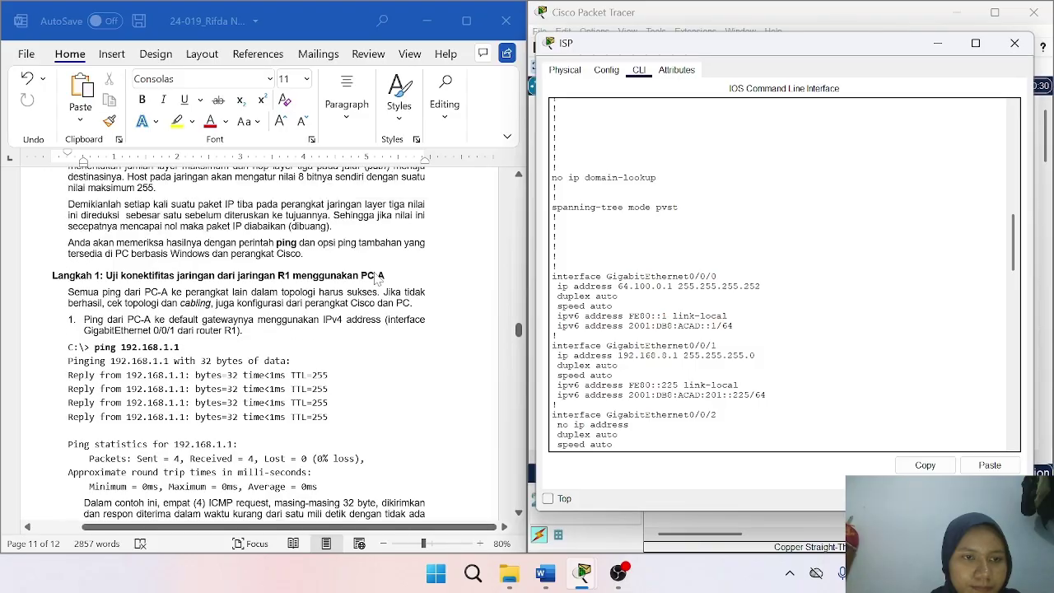
scroll(375, 278, down, 6)
scroll(375, 279, up, 20)
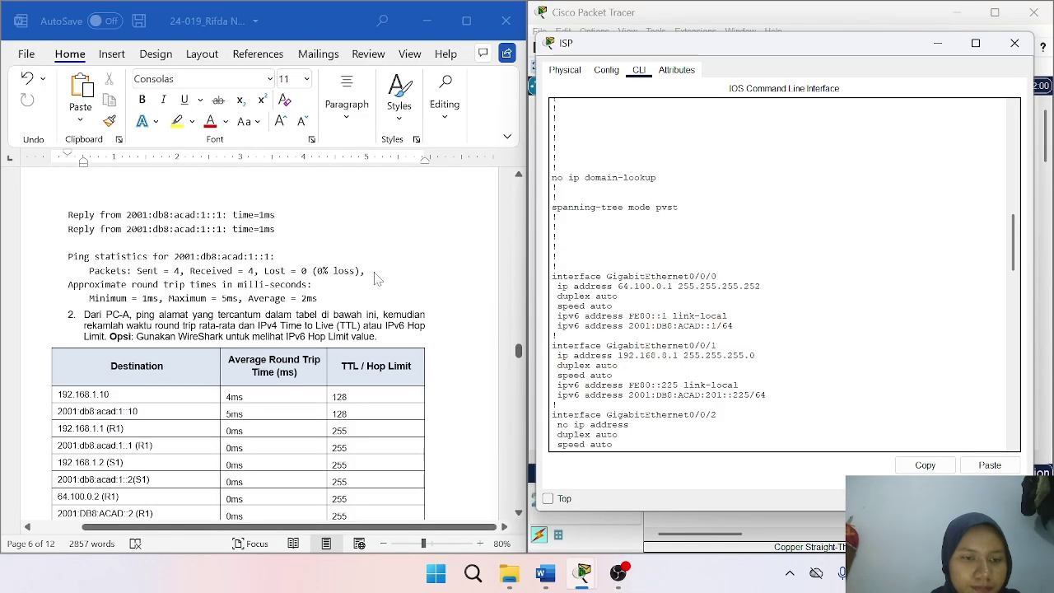
scroll(374, 278, up, 8)
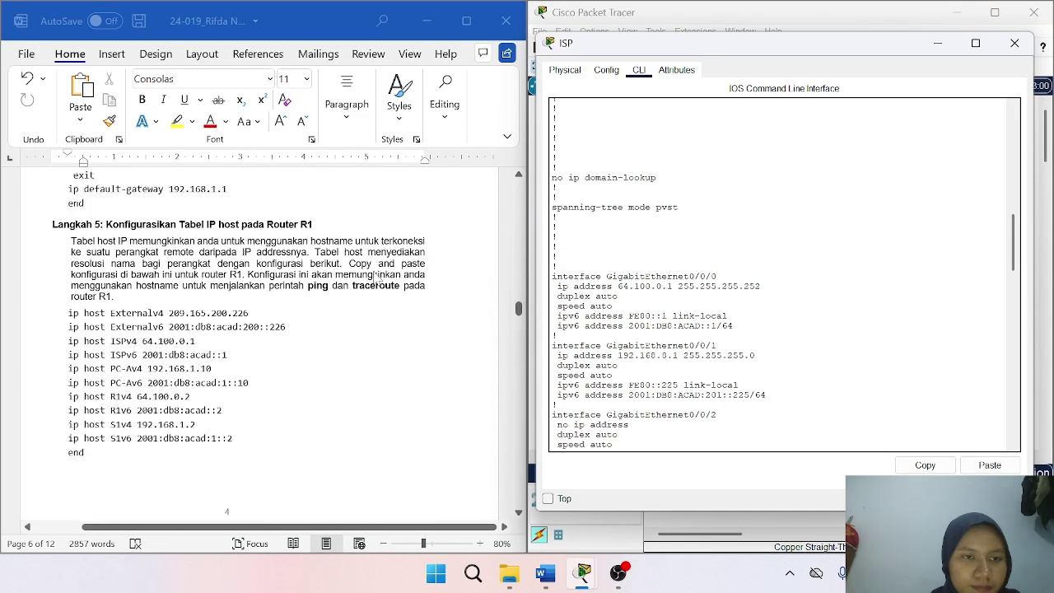
scroll(375, 279, up, 3)
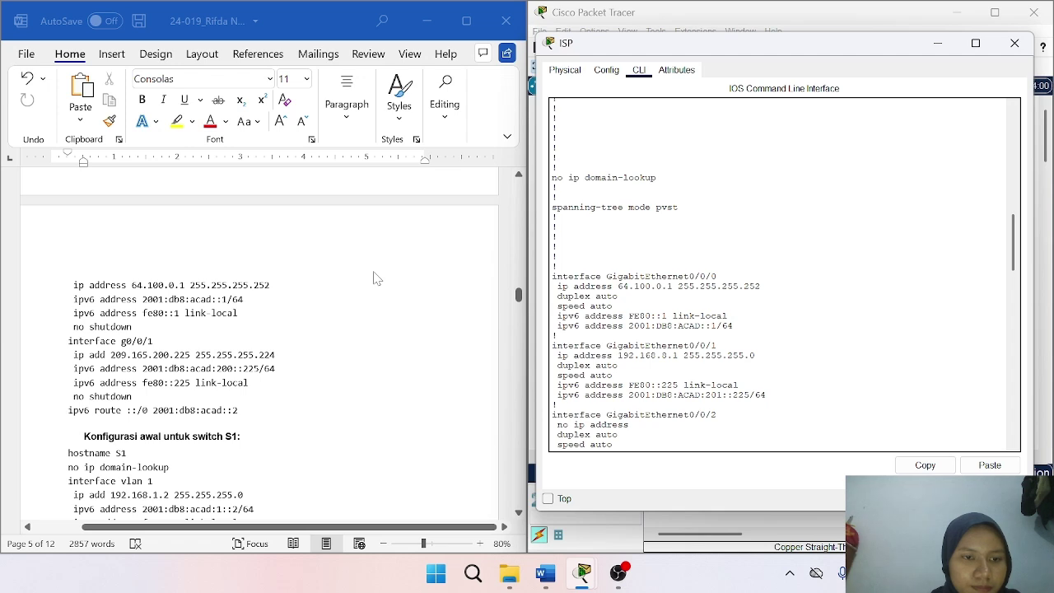
scroll(374, 278, up, 4)
scroll(373, 277, down, 2)
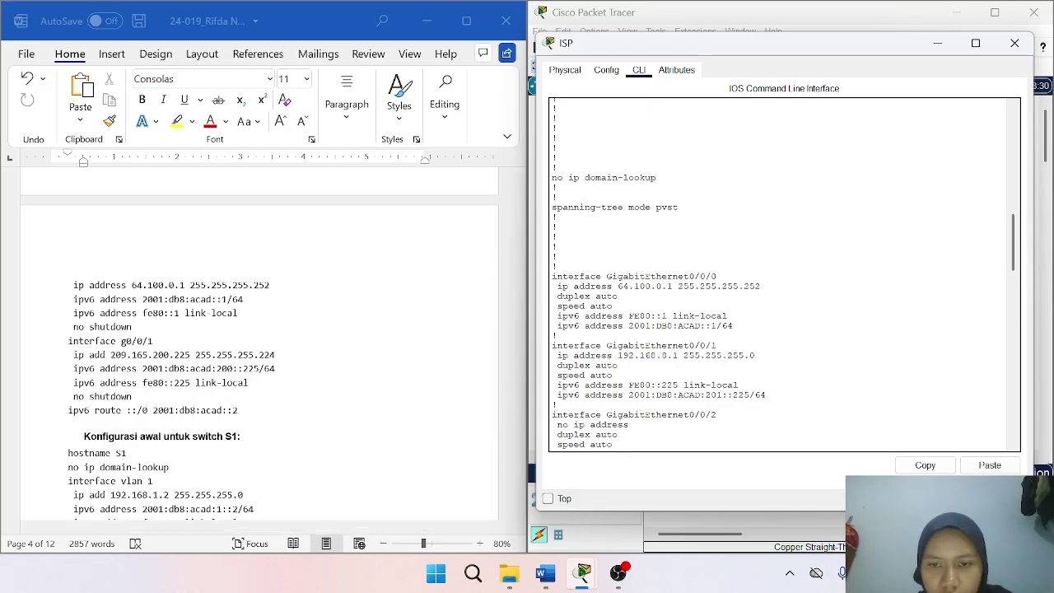
drag(618, 355, 678, 355)
click(669, 355)
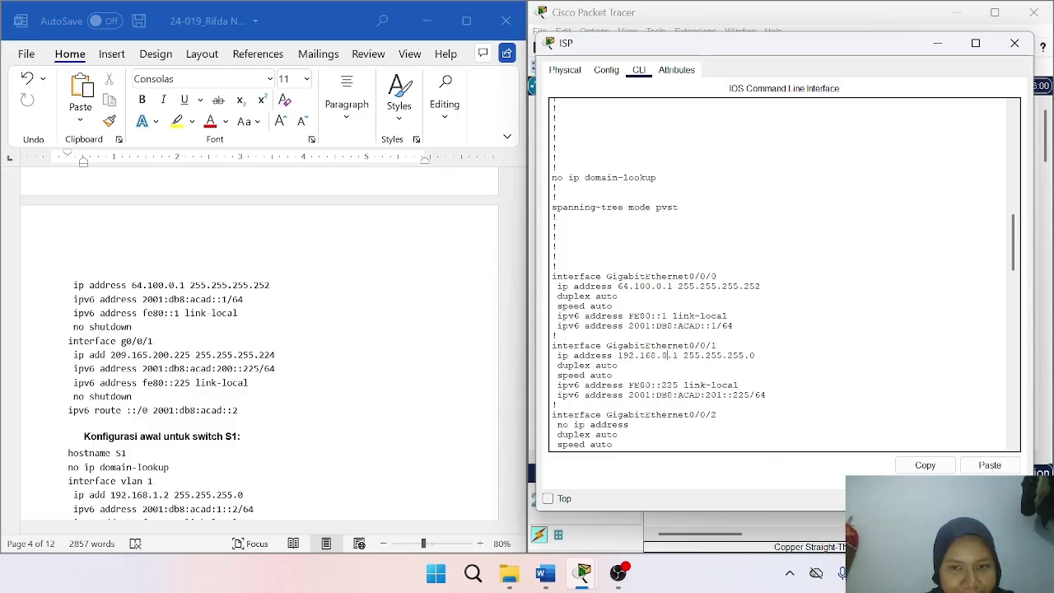
scroll(784, 275, down, 20)
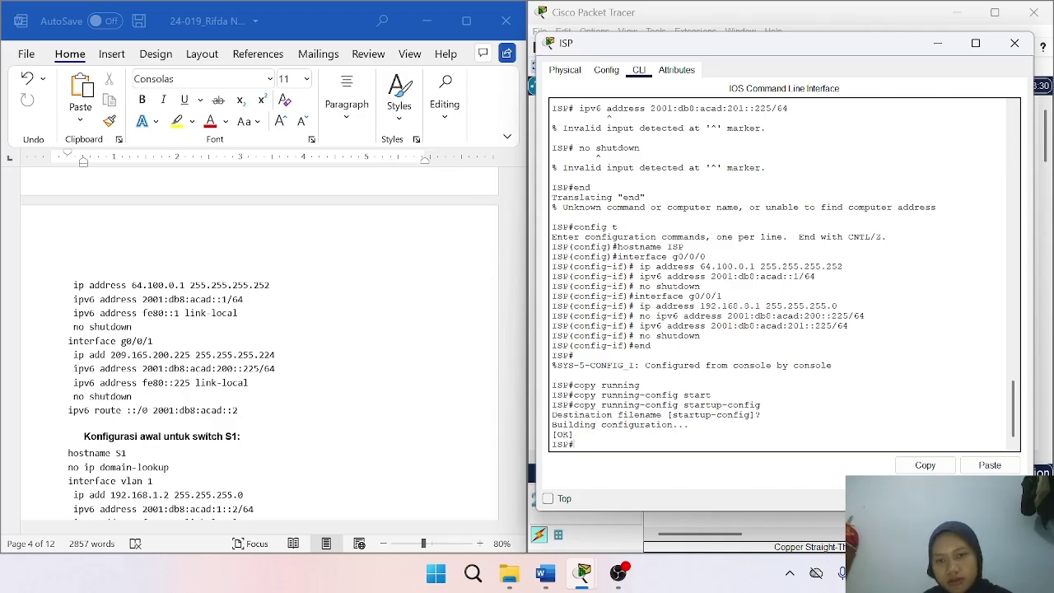
Copy the initial block from interface g0/0/1 through no shutdown and try to apply it at router ISP's privileged prompt.
click(68, 342)
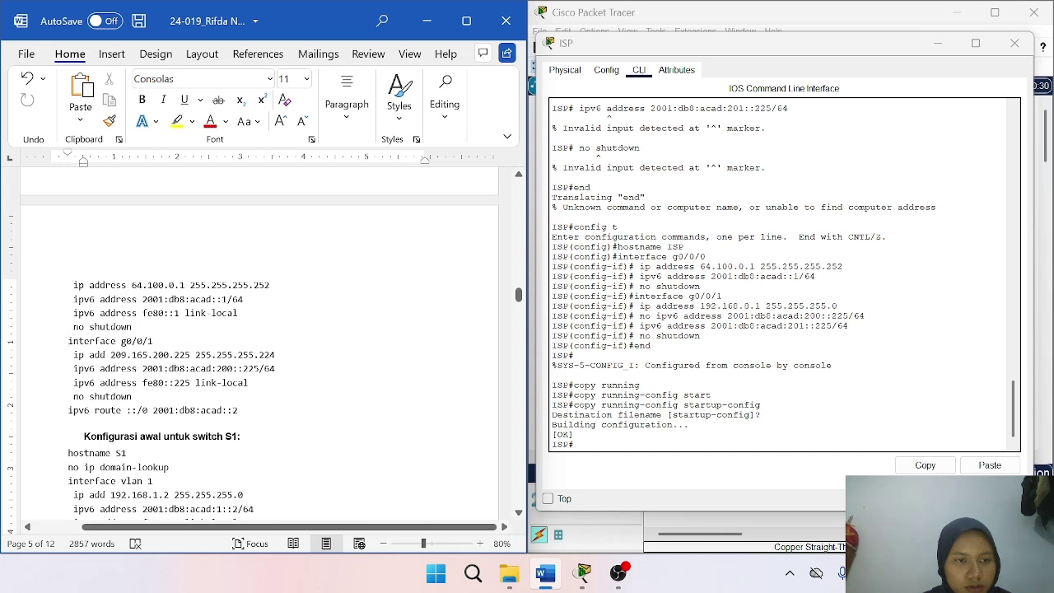
drag(68, 342, 133, 397)
key(ctrl+c)
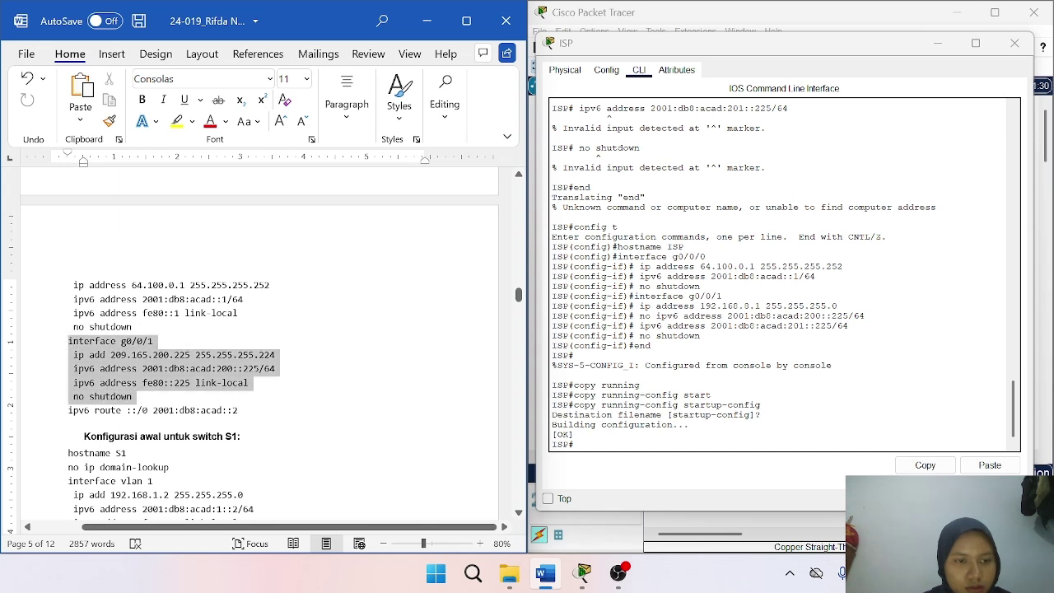
key(alt+Tab)
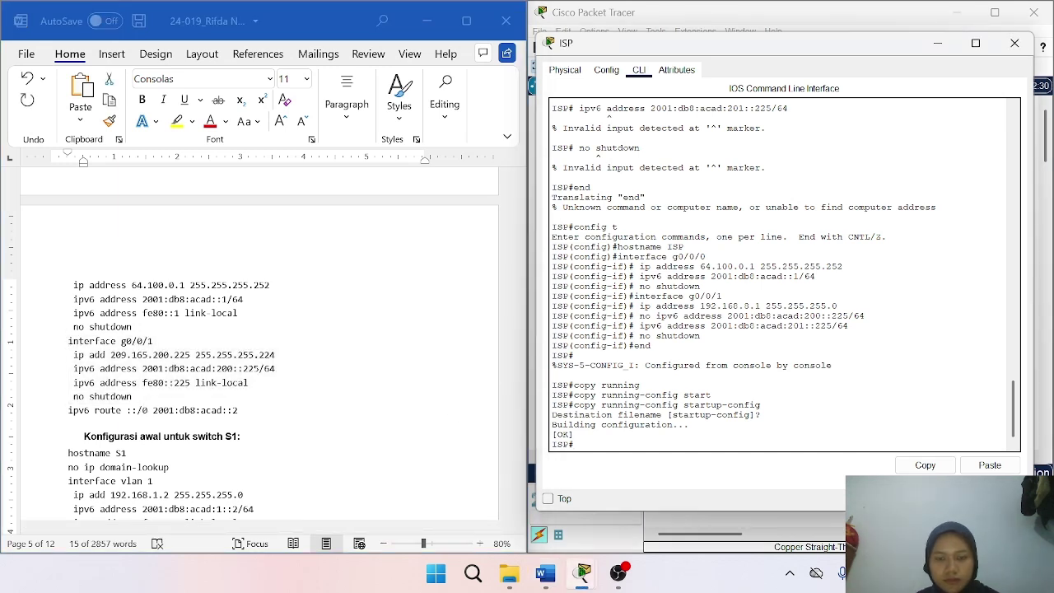
right_click(590, 444)
click(624, 468)
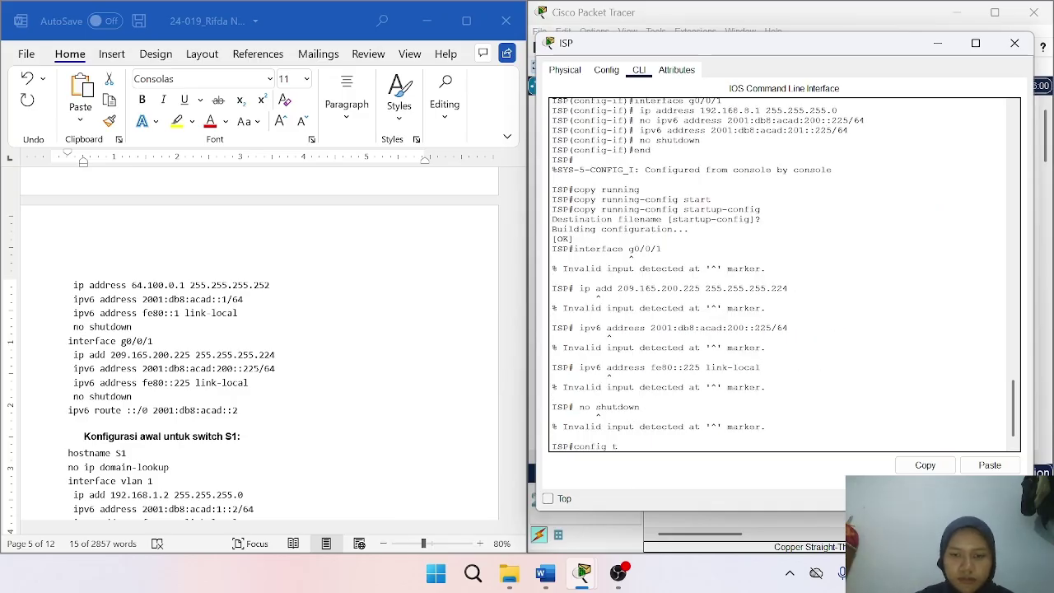
Enter global configuration mode with config t, apply the copied g0/0/1 block with 209.165.200.225 255.255.255.224, and exit to privileged mode.
key(Return)
right_click(622, 445)
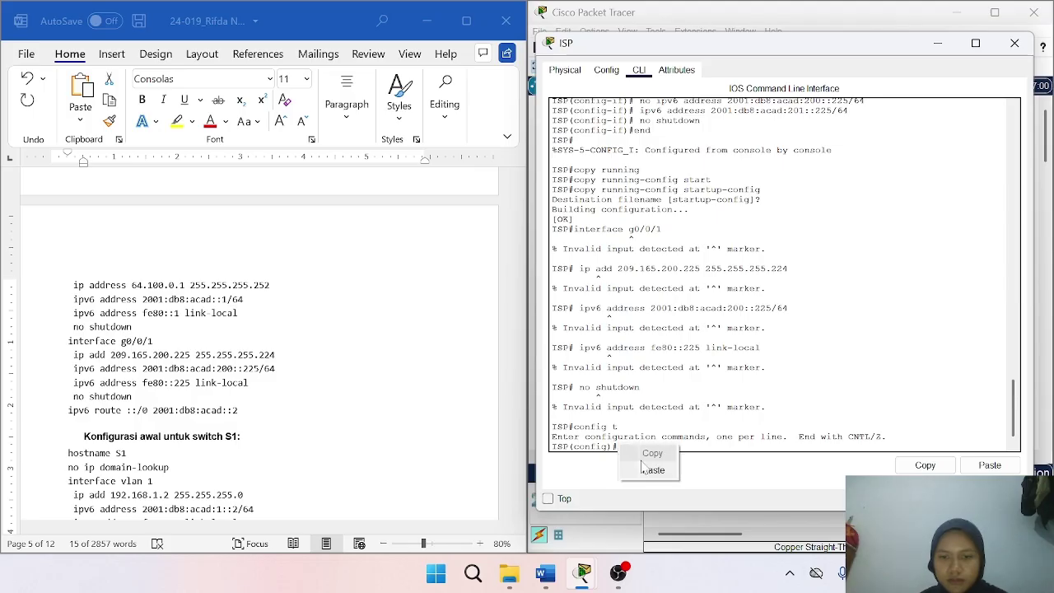
click(645, 469)
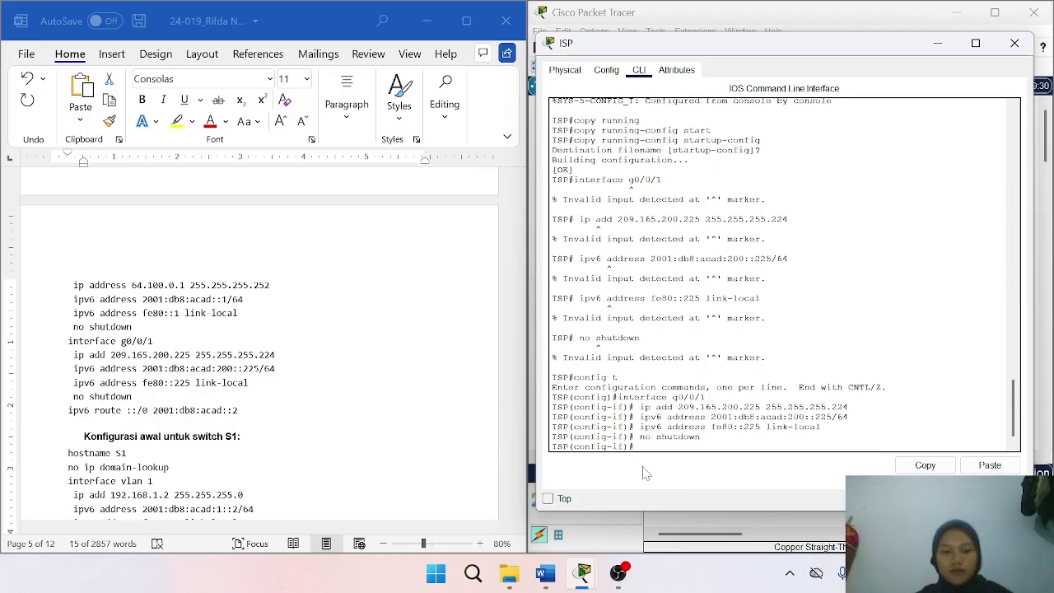
text(exit)
key(Return)
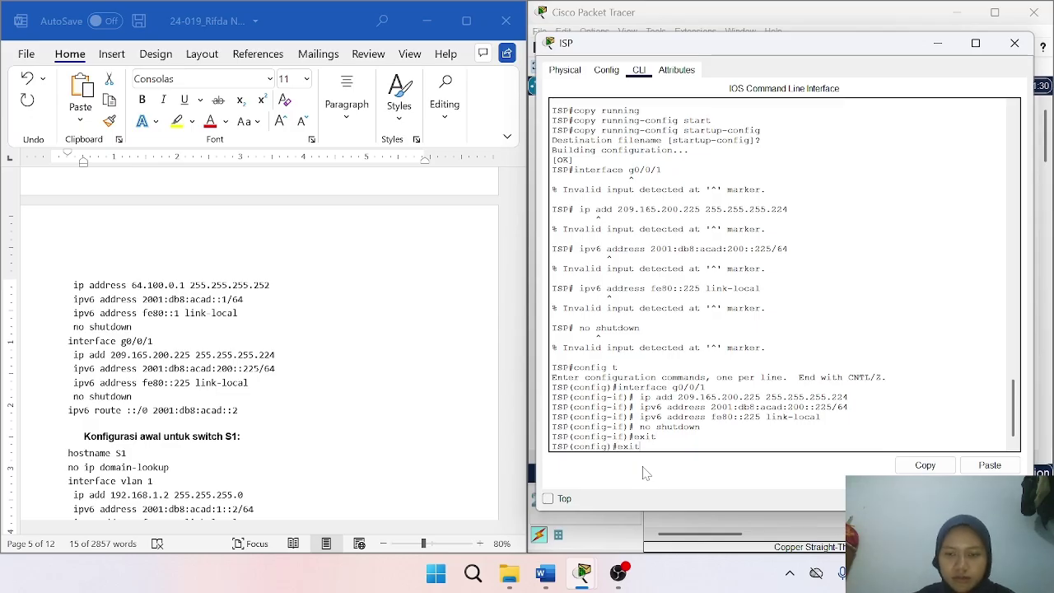
text(exit)
key(Return)
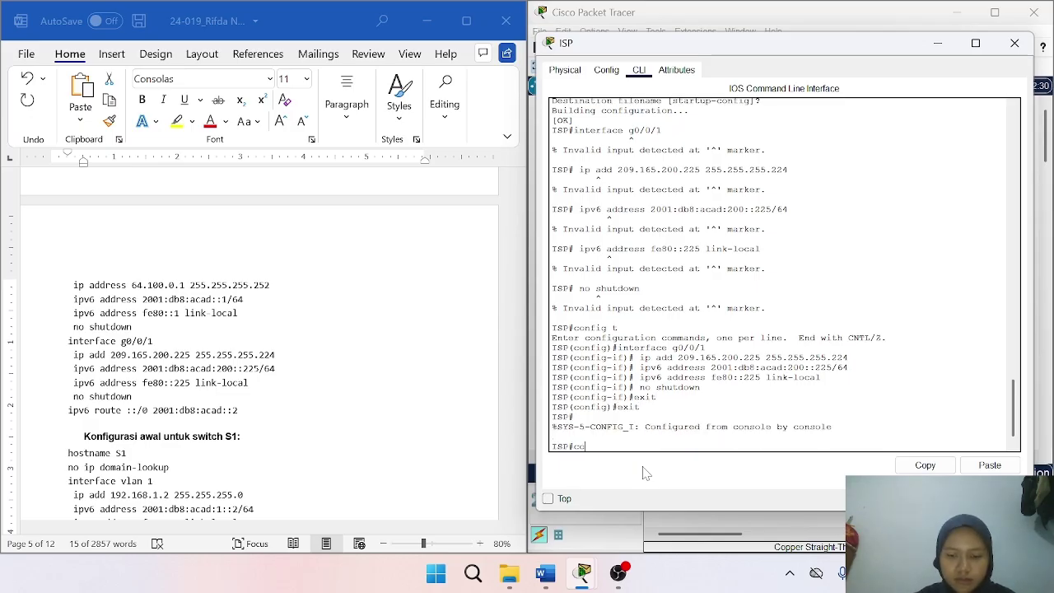
Save router ISP's running-config to startup-config with the default destination filename and close the router's window.
text(copy running)
key(Tab)
text(startup)
key(Tab)
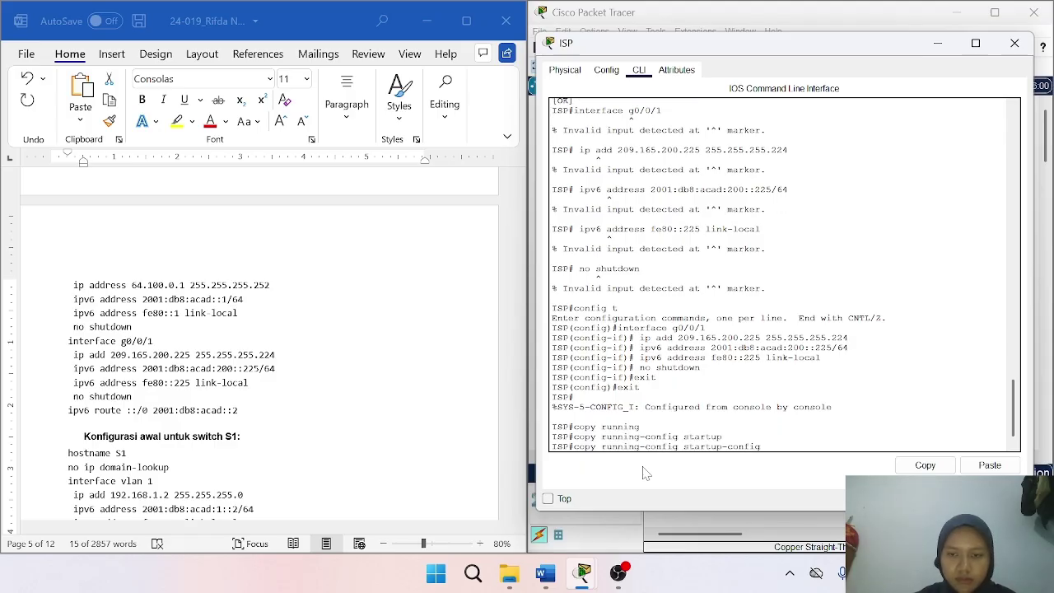
key(Return)
key(Return)
click(1015, 43)
Open PC-A's command prompt and ping 209.165.200.226 by reusing the earlier command.
click(598, 270)
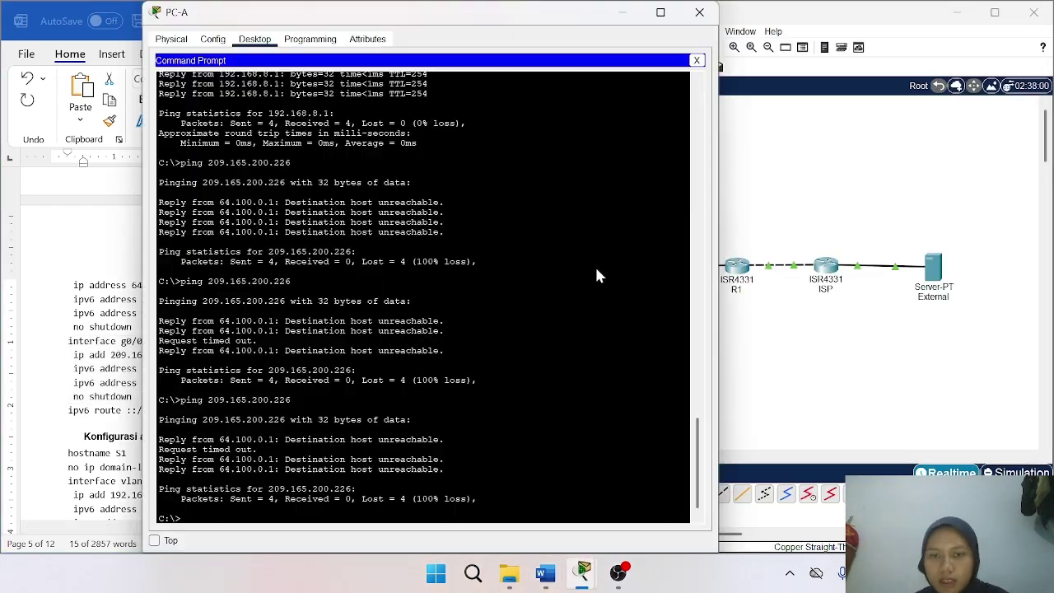
drag(290, 398, 180, 398)
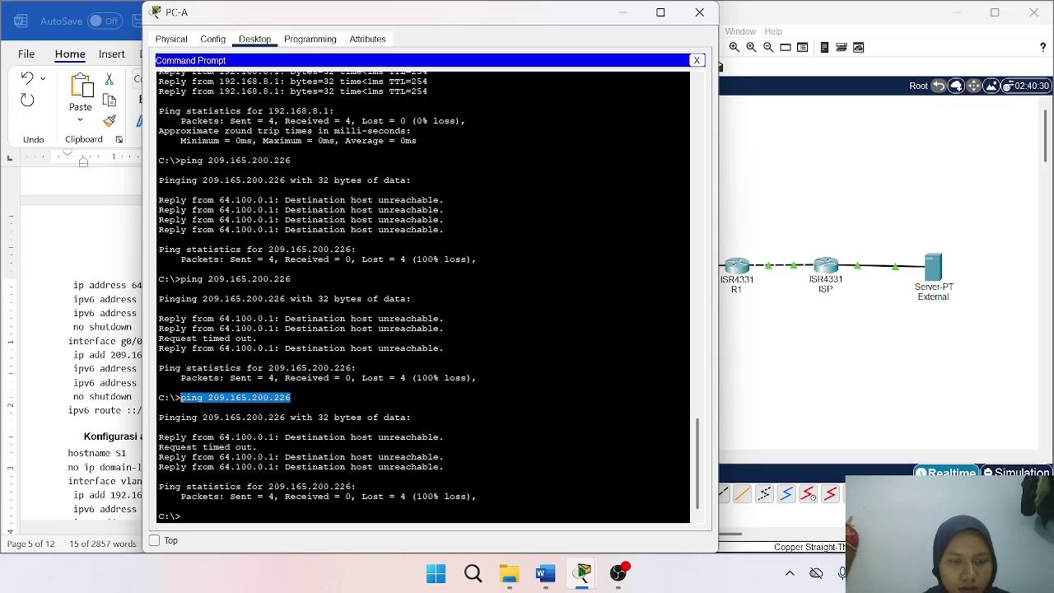
key(Return)
drag(291, 390, 181, 389)
right_click(181, 392)
click(212, 402)
right_click(221, 522)
click(273, 549)
key(Return)
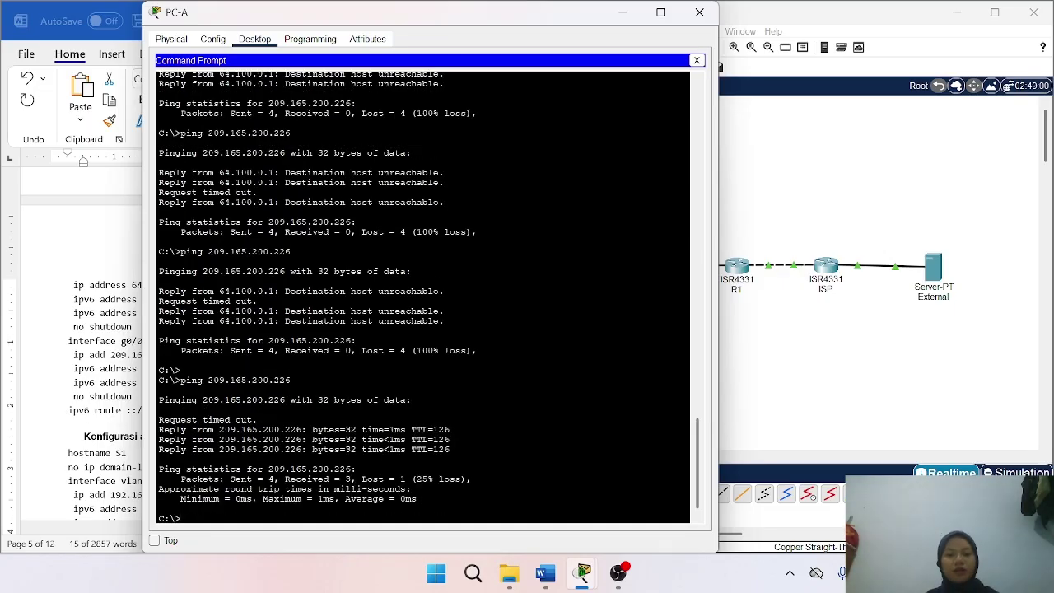
Repeat the copied ping to 209.165.200.226 from PC-A and minimize PC-A's window.
drag(292, 379, 180, 379)
right_click(198, 380)
click(229, 388)
click(188, 518)
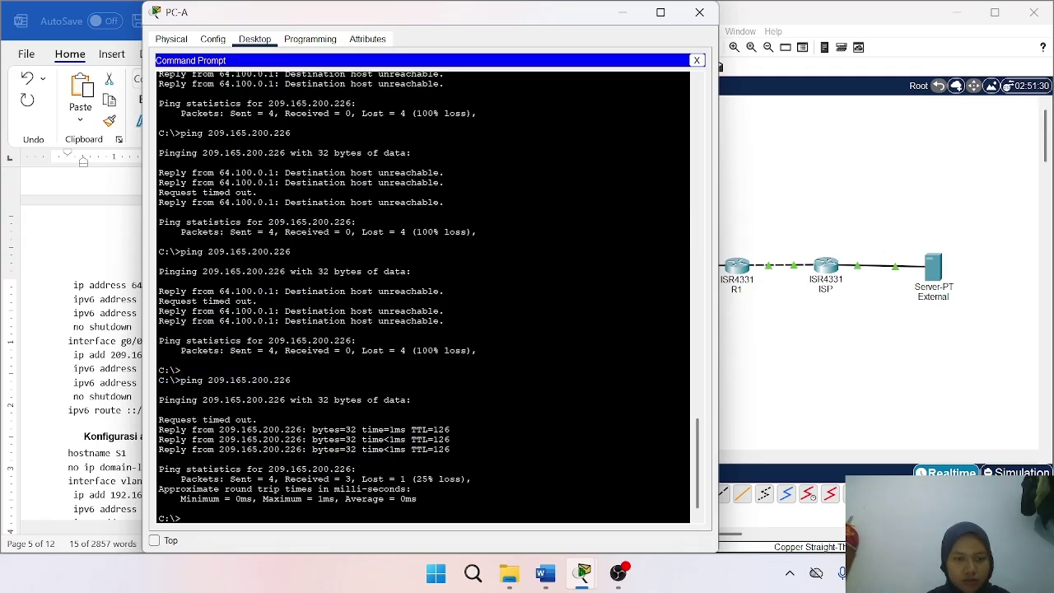
right_click(218, 517)
click(247, 543)
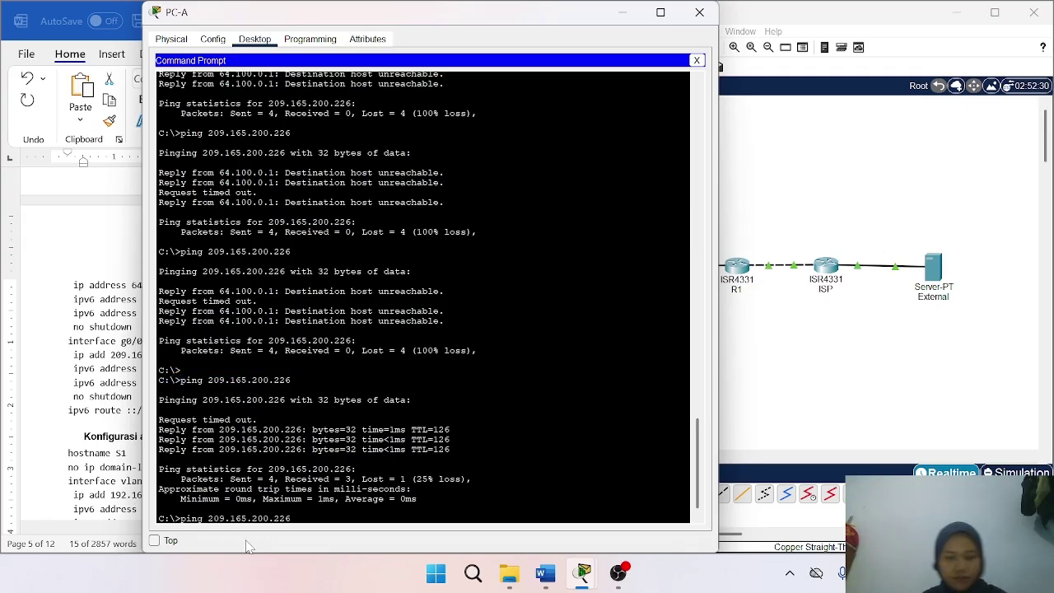
key(Return)
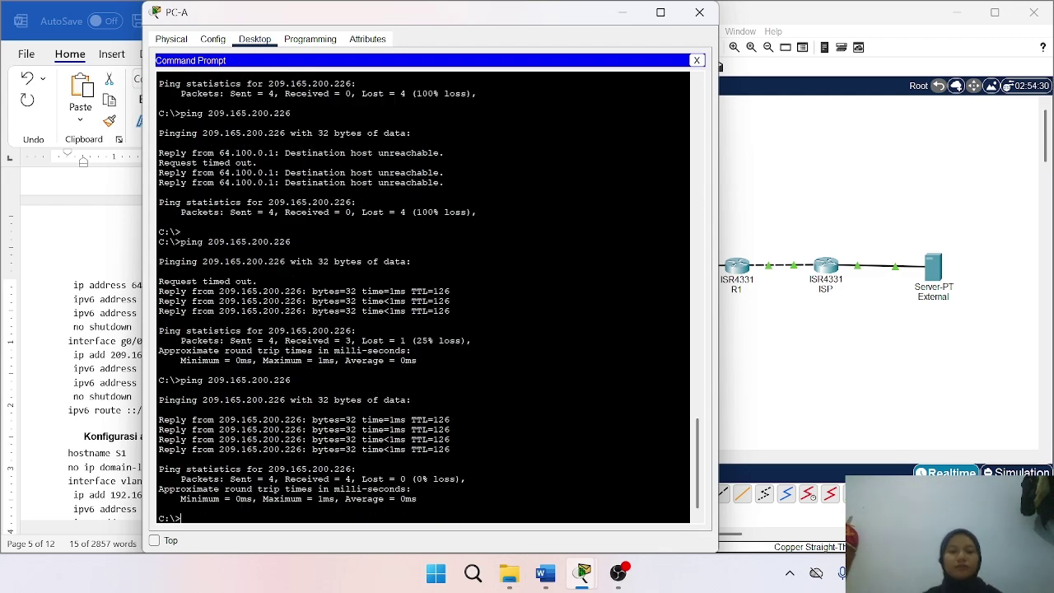
click(624, 13)
Read the remaining troubleshooting instructions on IPv6 connectivity and the Pertanyaan questions at the end of the lab document.
scroll(286, 281, down, 5)
scroll(272, 272, down, 20)
scroll(256, 259, down, 20)
scroll(255, 256, down, 20)
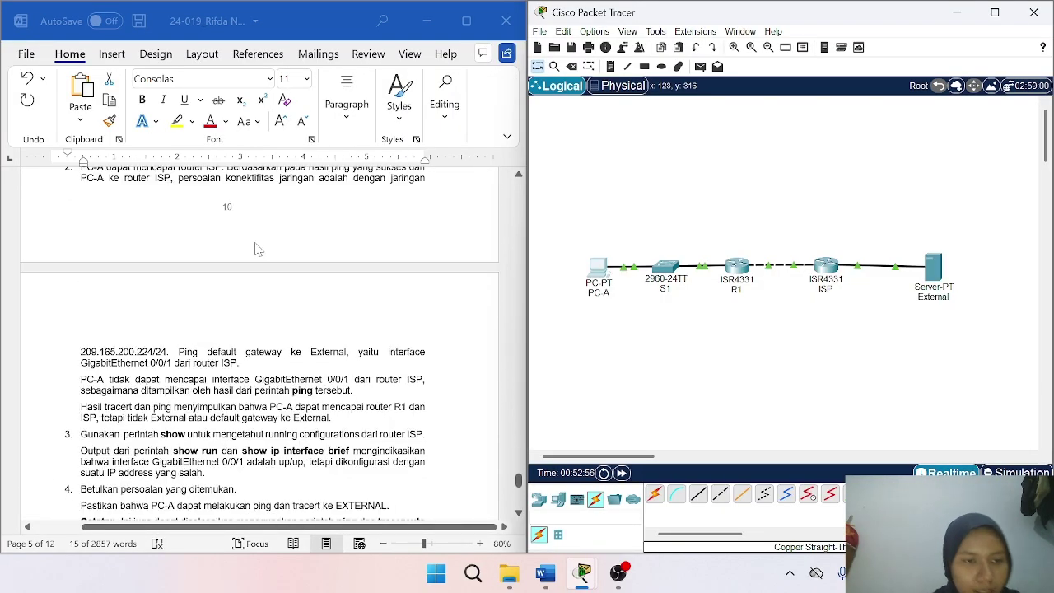
scroll(255, 249, down, 3)
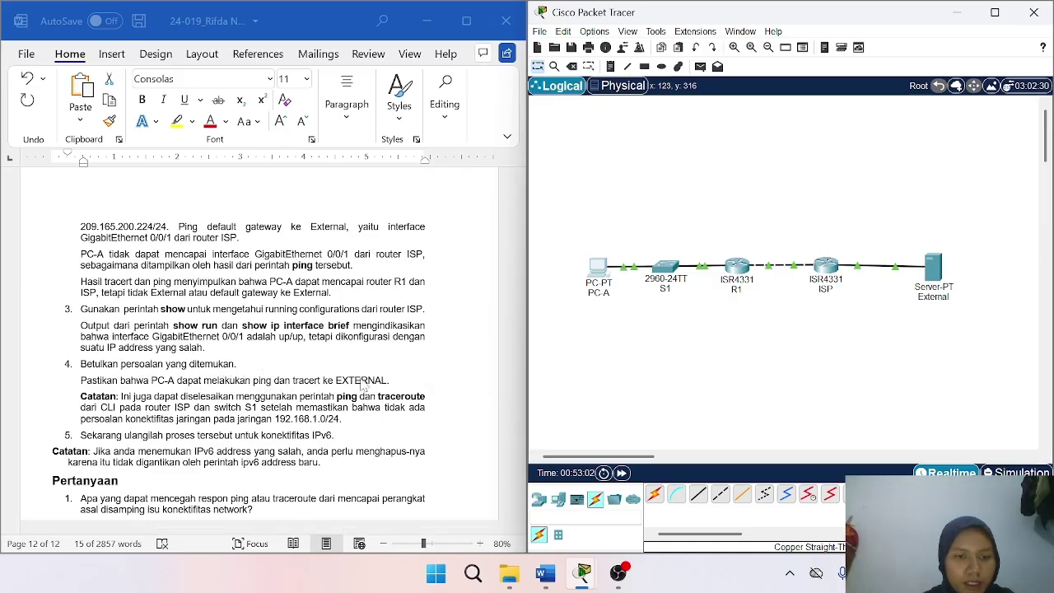
scroll(165, 423, down, 2)
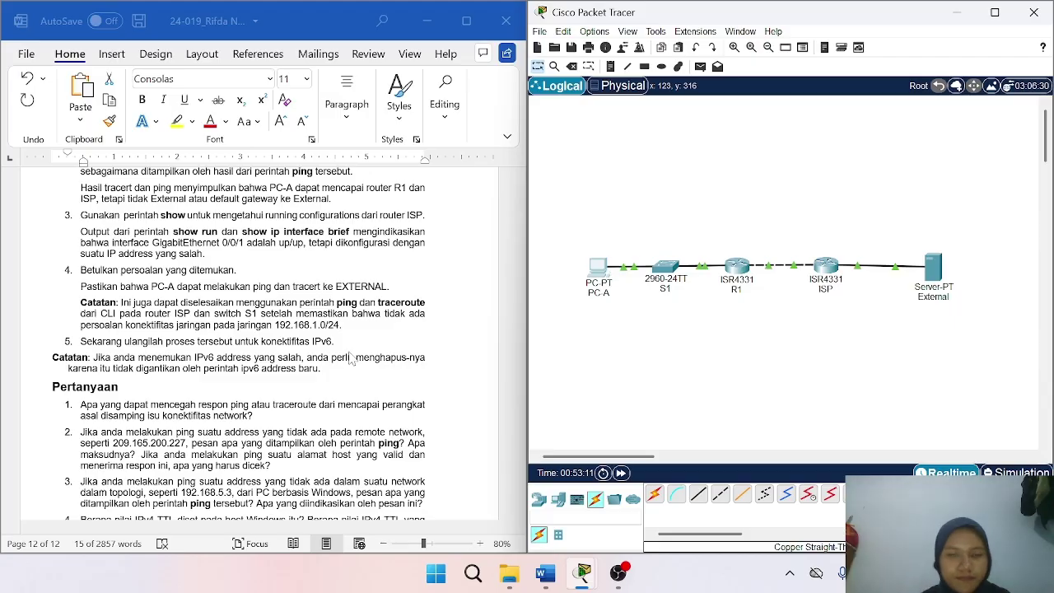
scroll(341, 412, down, 3)
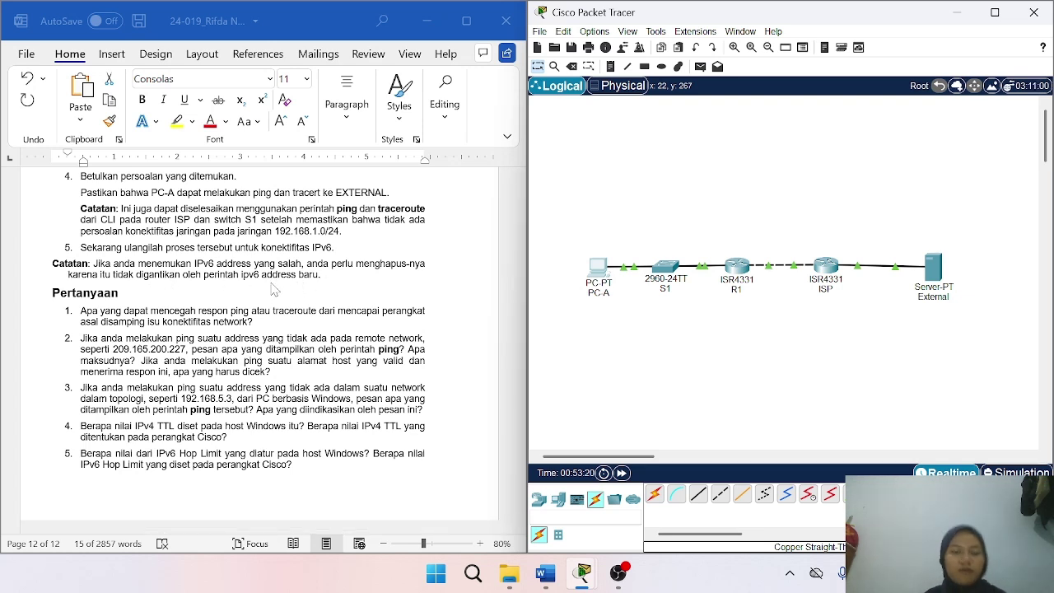
scroll(284, 284, down, 2)
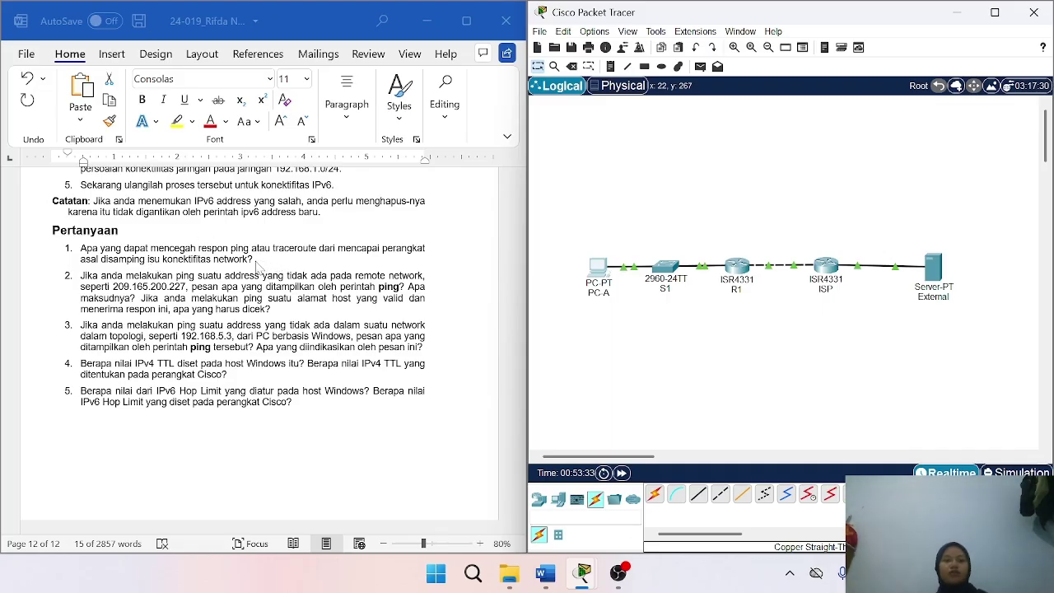
Add an unnumbered line reading "Jawaban :" below Pertanyaan question 1 in the Word document.
click(260, 269)
click(253, 258)
key(Return)
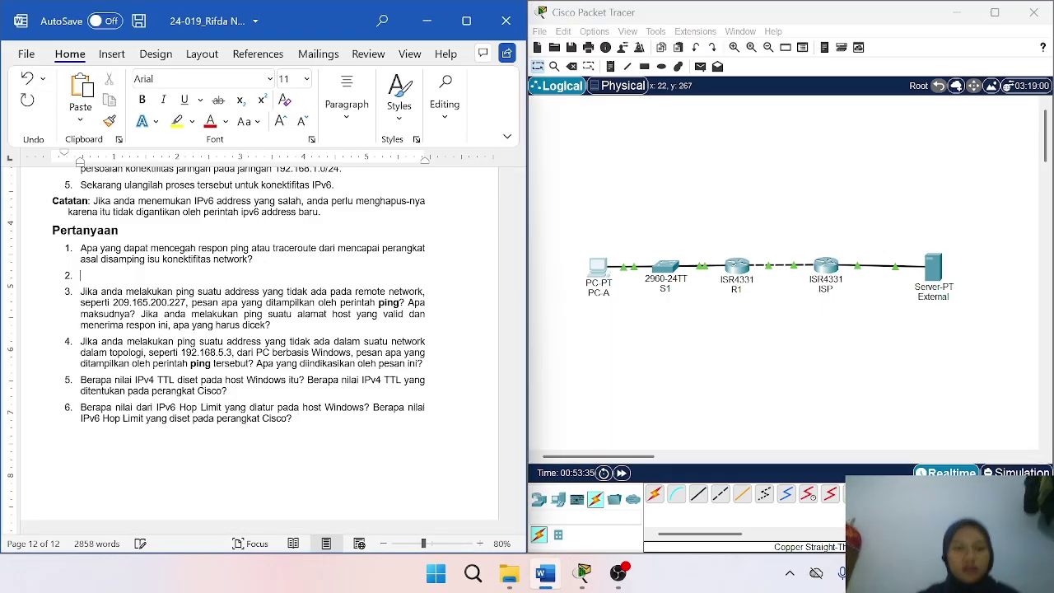
text(Jawaban :)
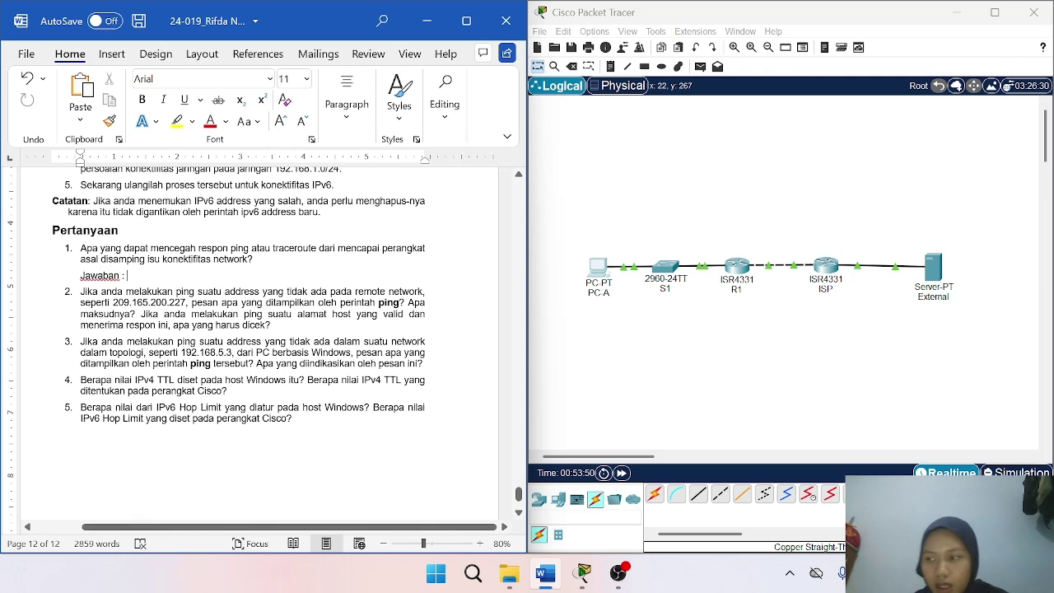
Answer question 1 after "Jawaban :" with "Firewall dengan konfigurasi yang salah dan proses routing yang salah.".
text(Firewall dengan konfigurasi yang s)
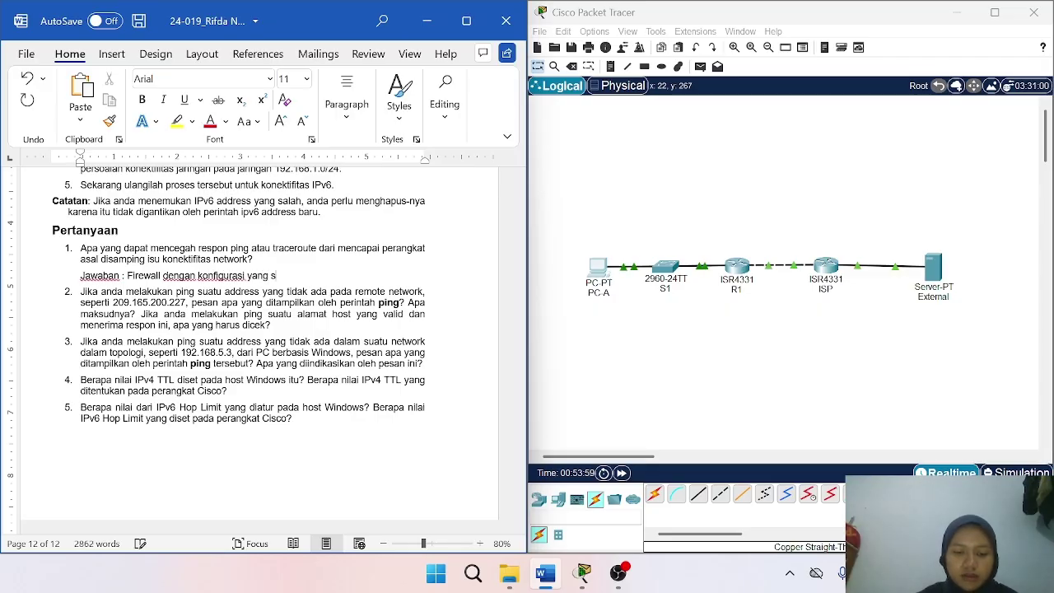
text(alah da)
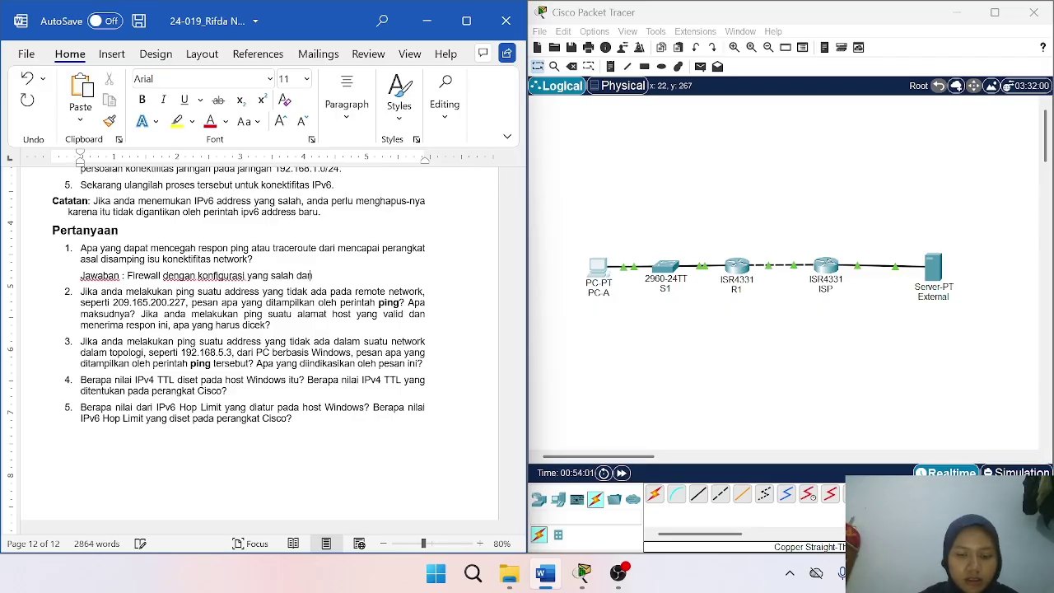
text(n pro)
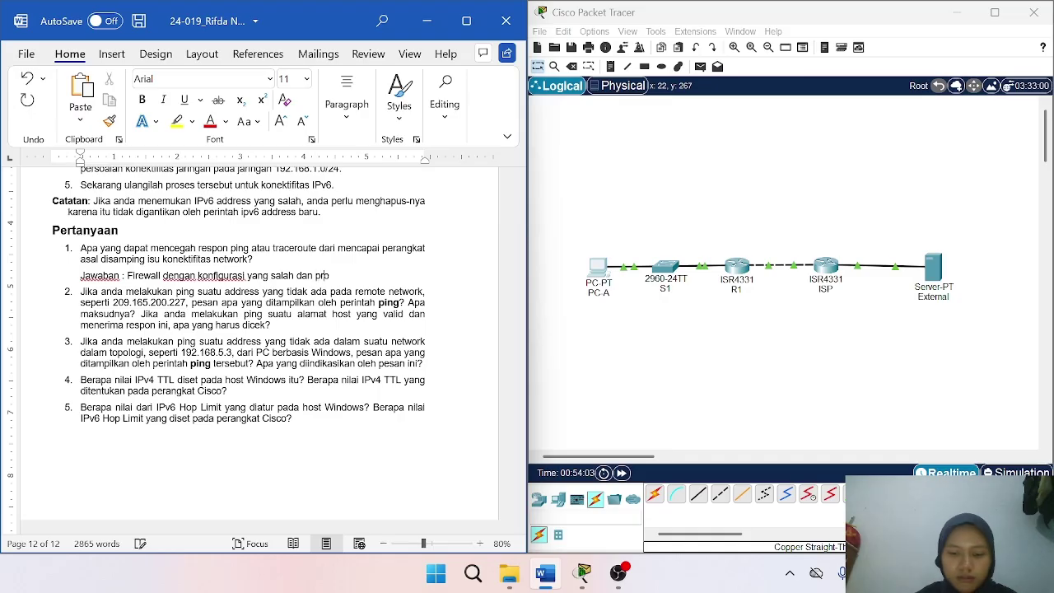
text(ses routing)
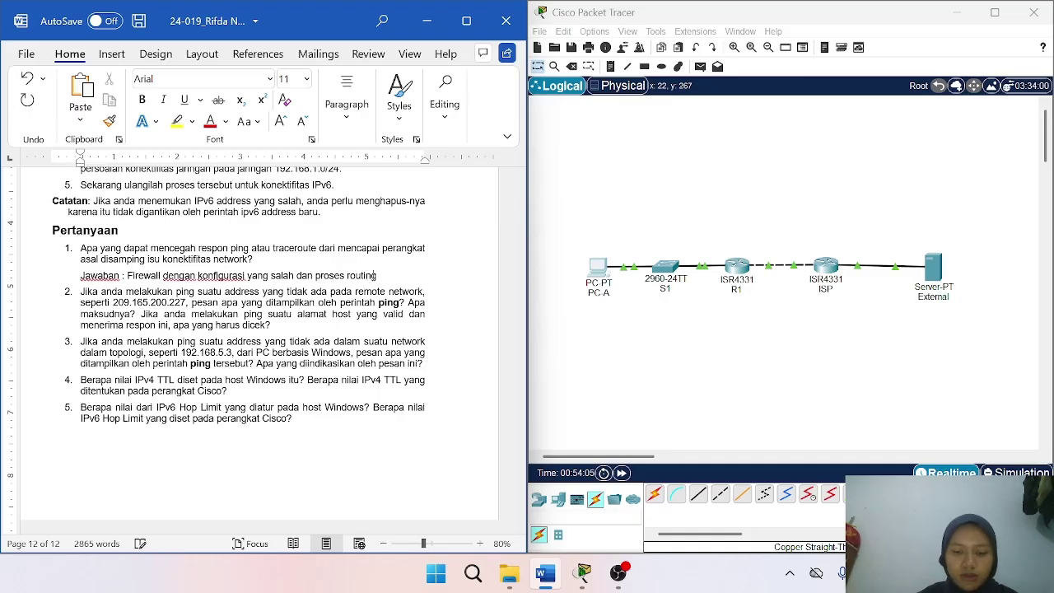
text( yang salah)
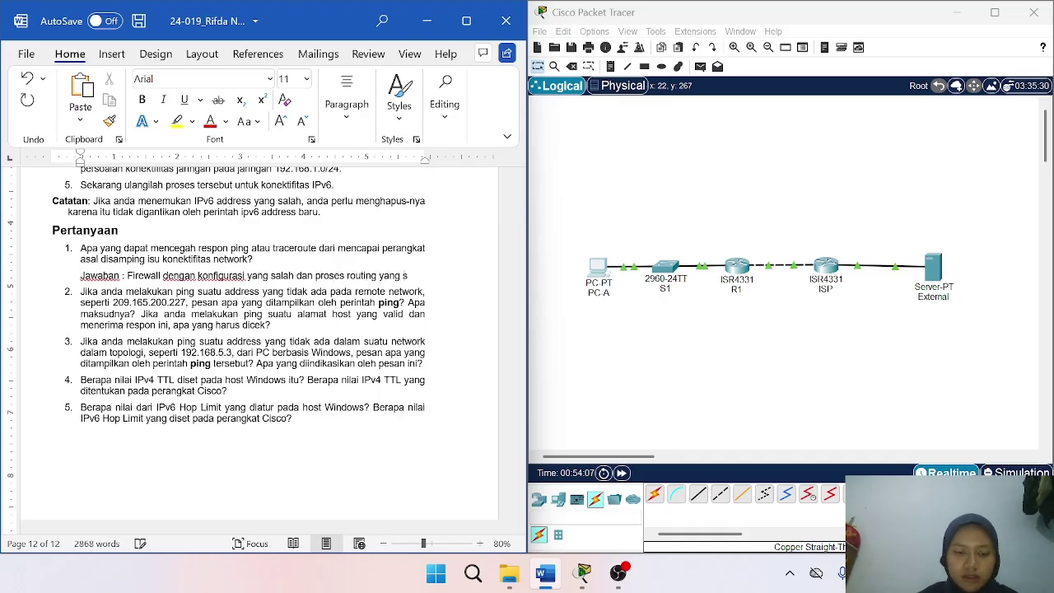
text(.)
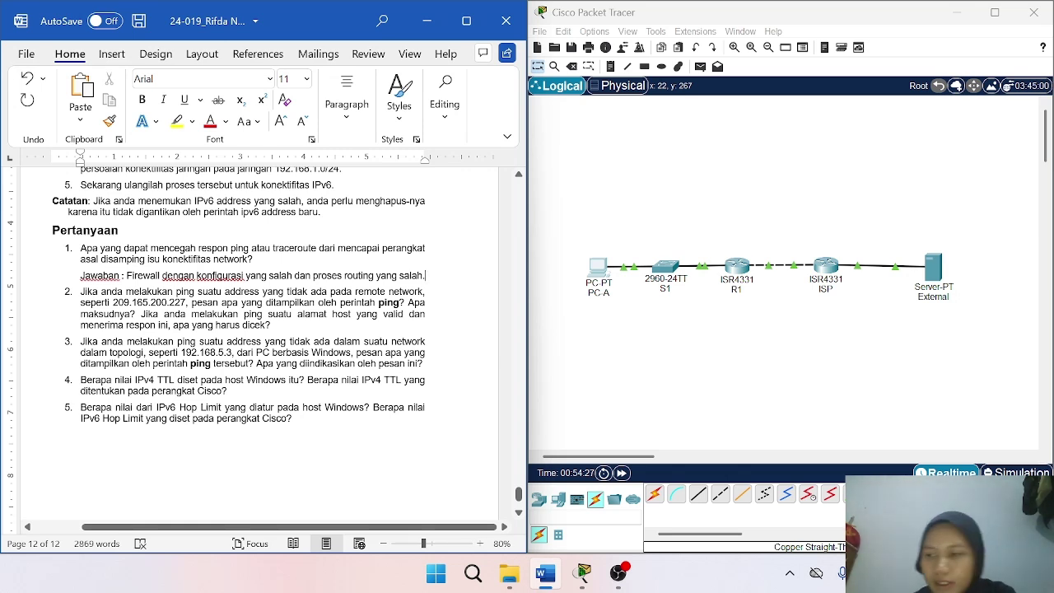
Open PC-A's command prompt in Packet Tracer, then shrink its window and place it beside the lab document.
click(598, 265)
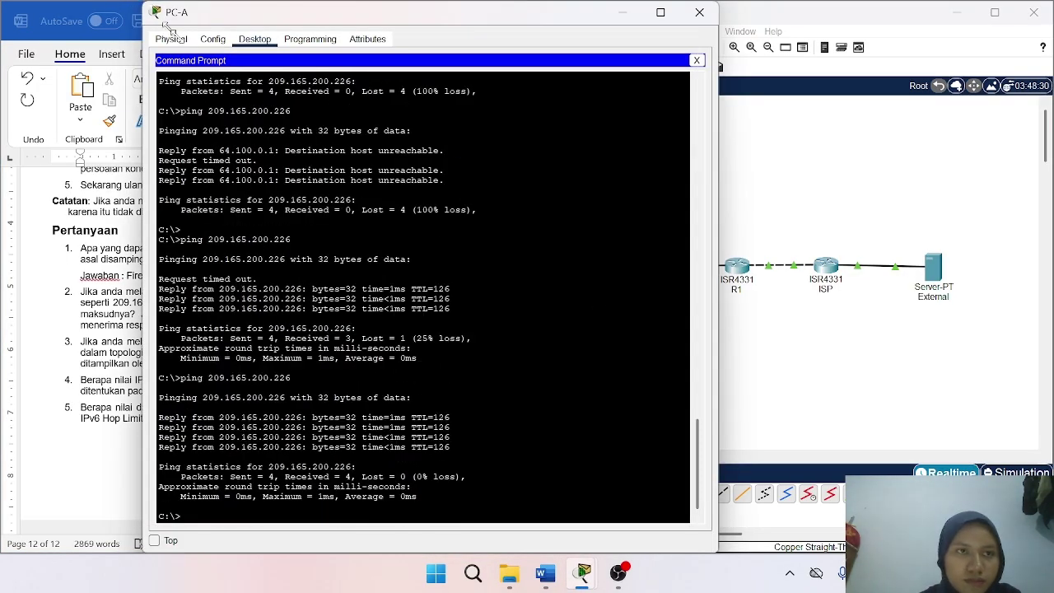
drag(143, 2, 360, 216)
drag(479, 232, 735, 86)
scroll(692, 280, down, 10)
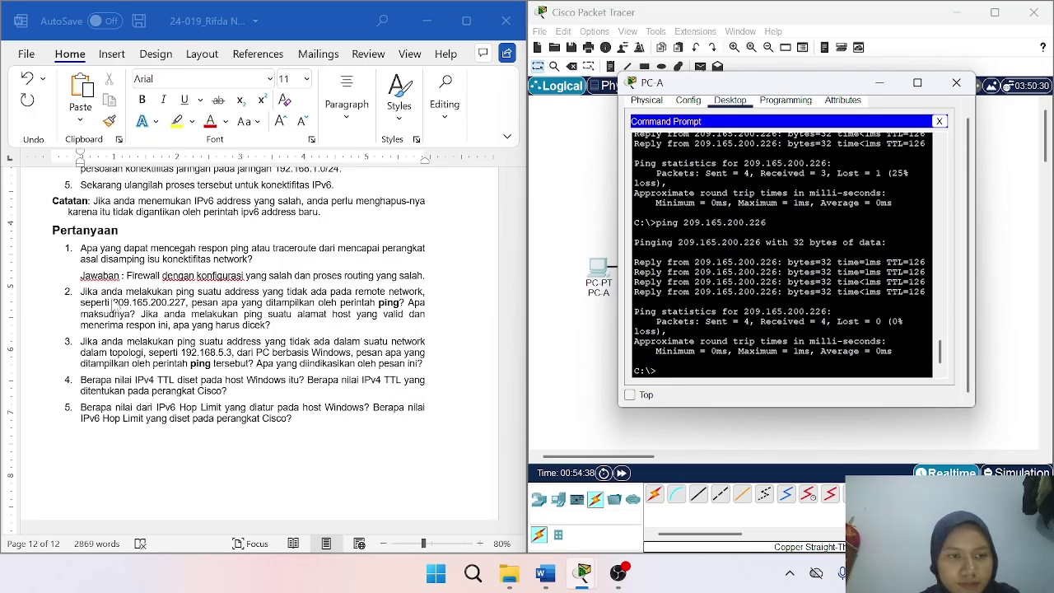
Ping 209.165.200.227 from PC-A using the address copied from question 2, and minimize PC-A's window.
click(426, 275)
drag(113, 302, 186, 302)
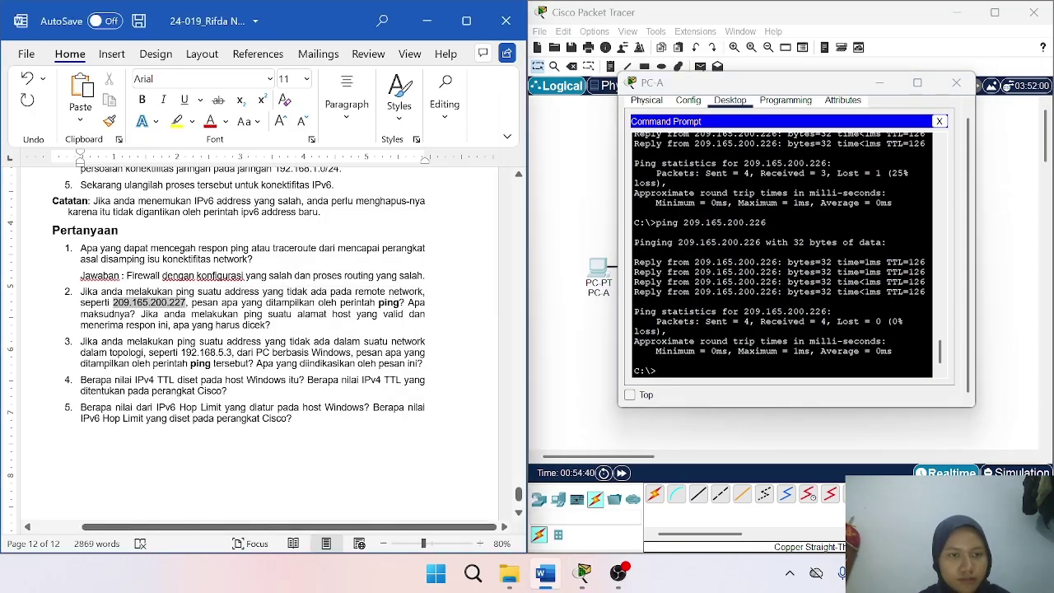
click(659, 375)
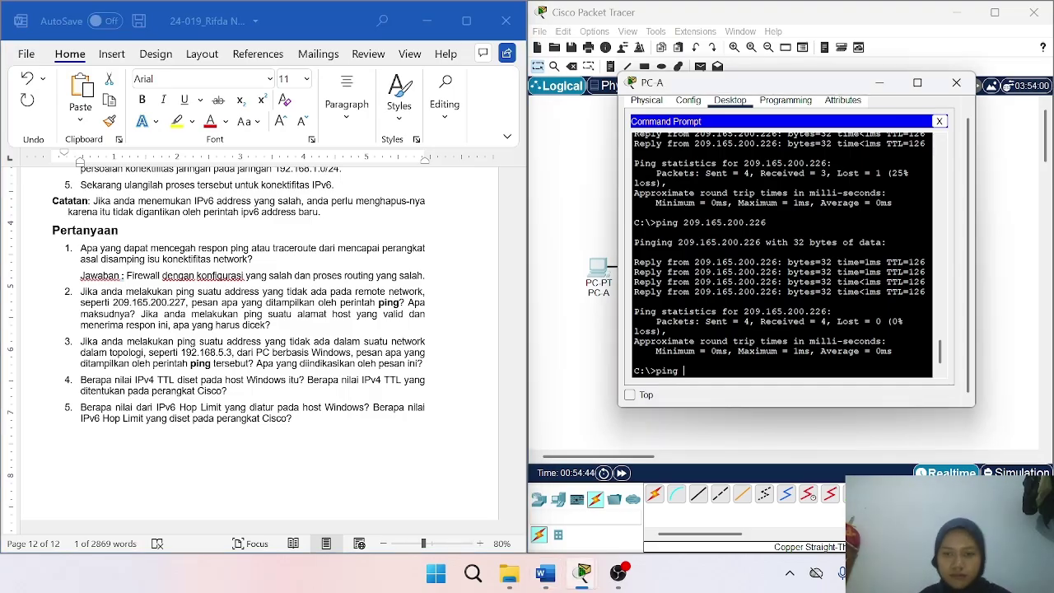
right_click(706, 375)
key(Return)
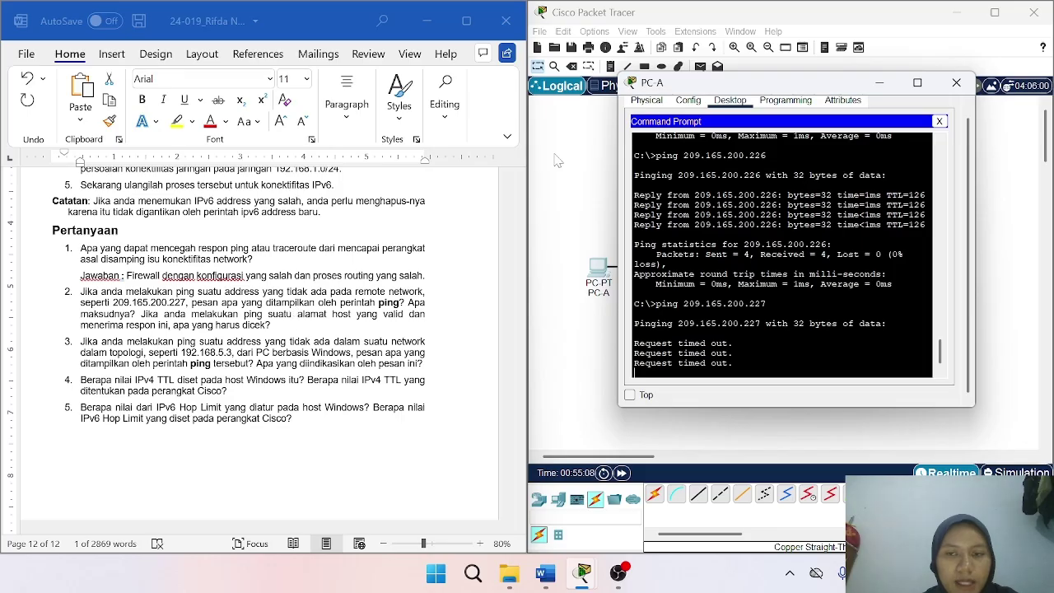
click(880, 82)
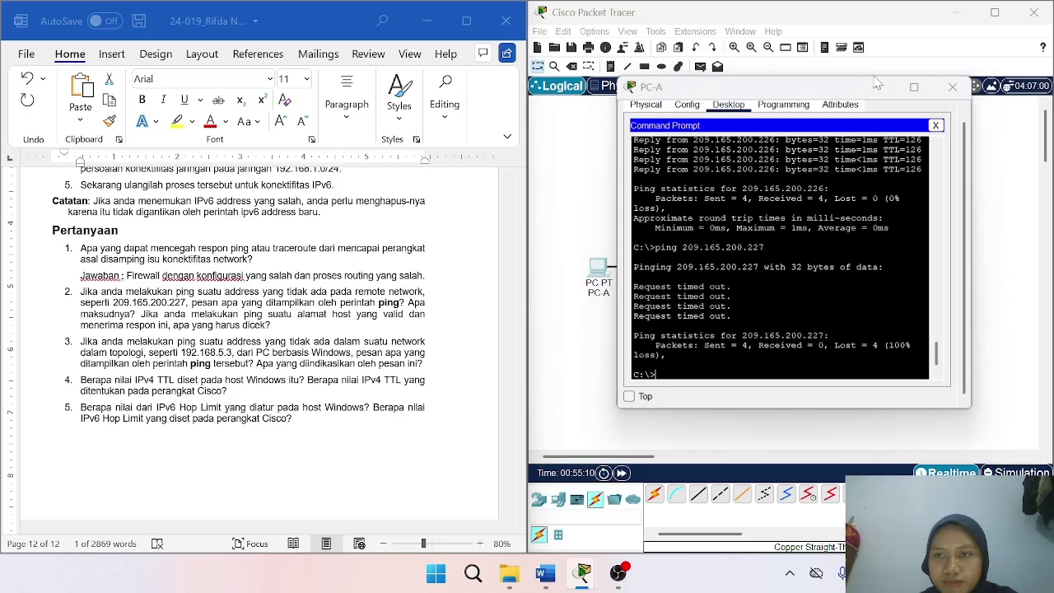
Add an unnumbered line reading "Jawaban:" below Pertanyaan question 2 in the Word document.
click(272, 325)
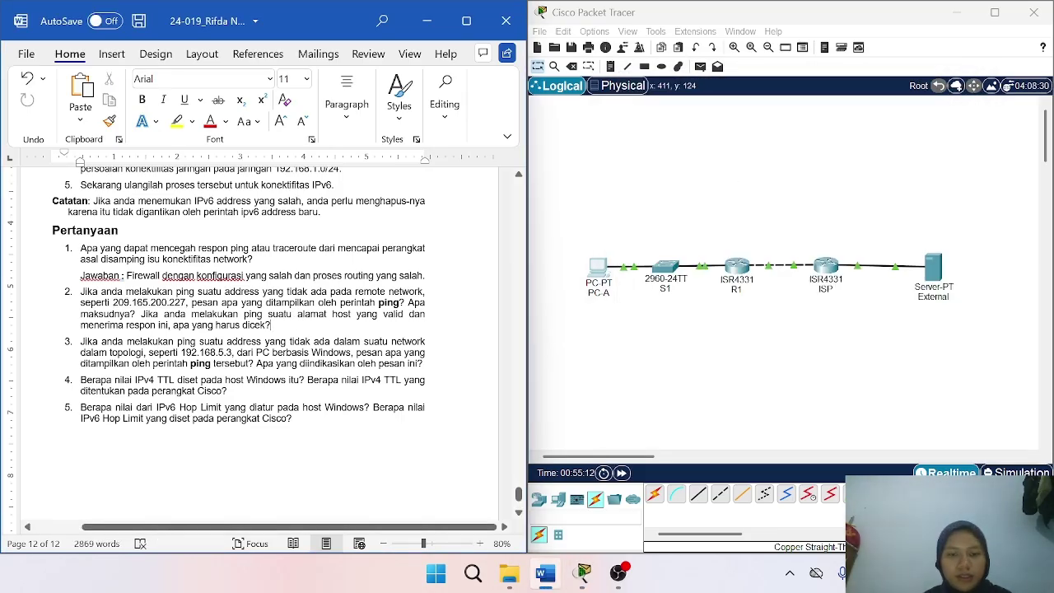
key(Return)
text(J)
key(BackSpace)
key(BackSpace)
text(Jawaban: )
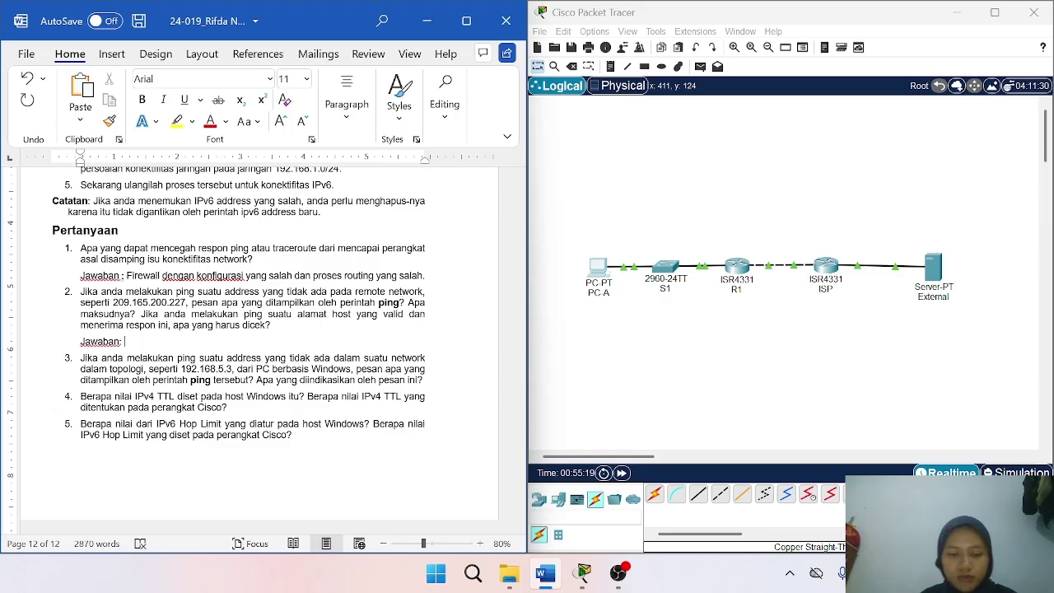
Start the question 2 answer with "Request timed out.", checking the wording against PC-A's ping output.
text(Request Tik)
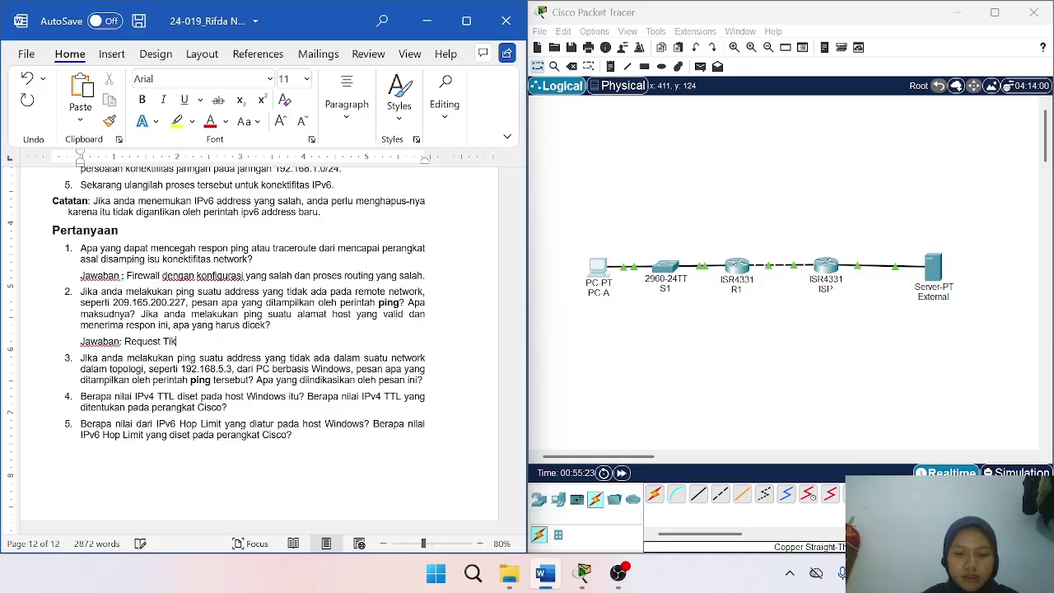
key(BackSpace)
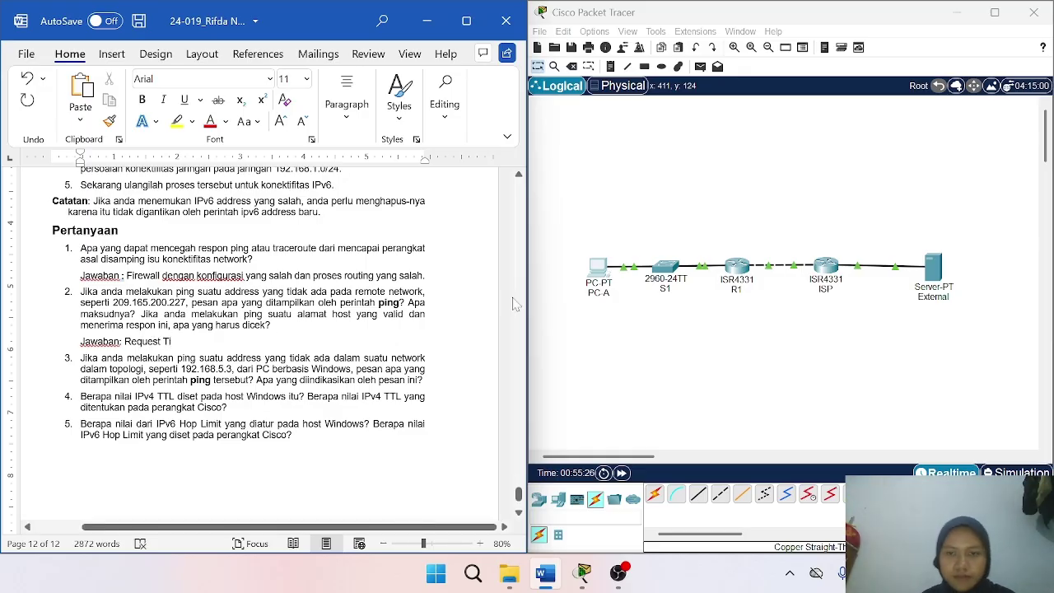
click(600, 270)
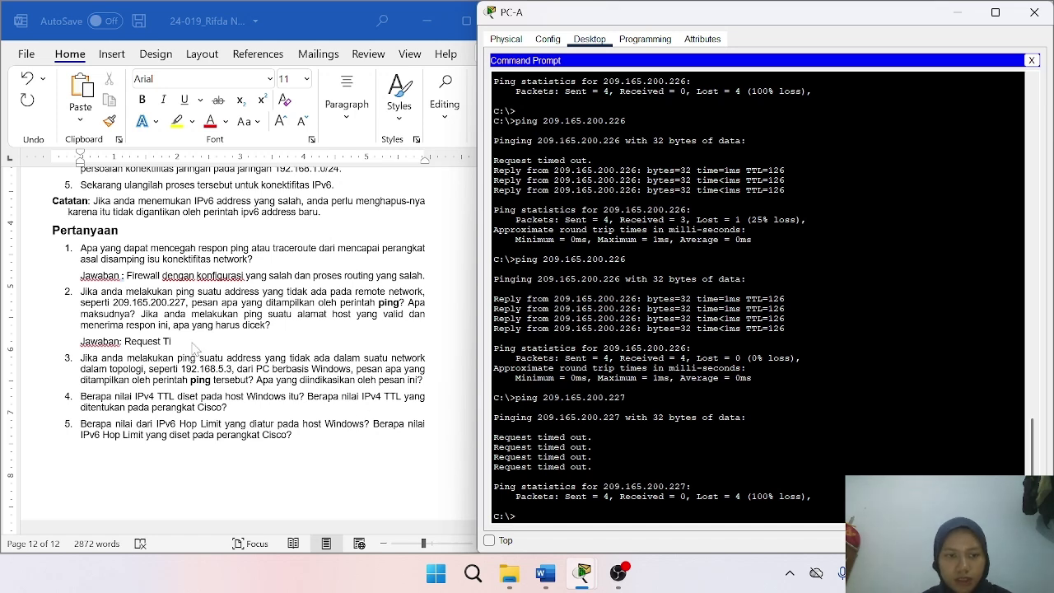
click(196, 351)
key(BackSpace)
key(BackSpace)
text(timed out)
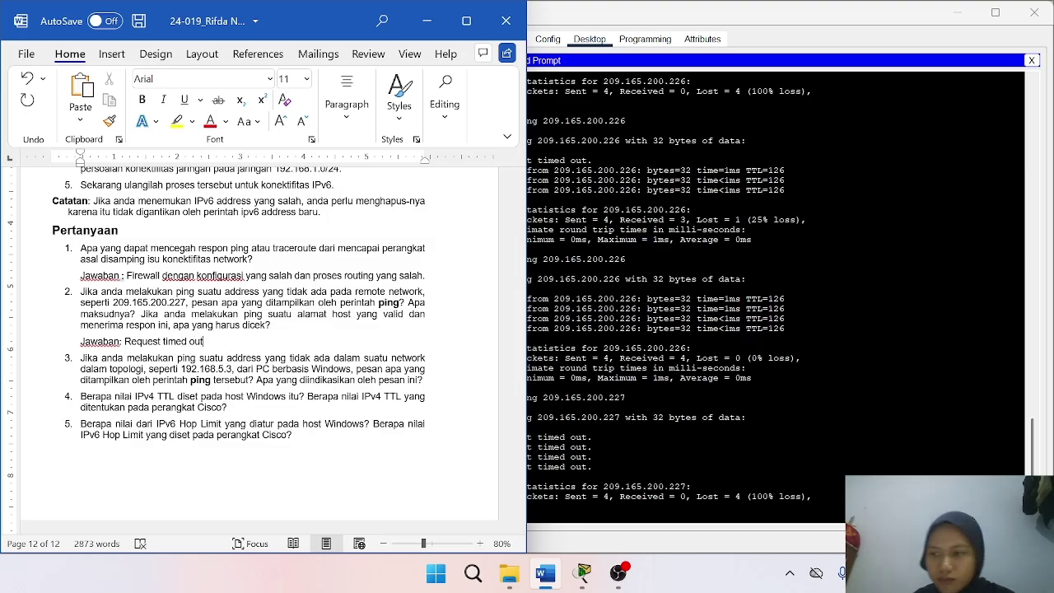
text(.)
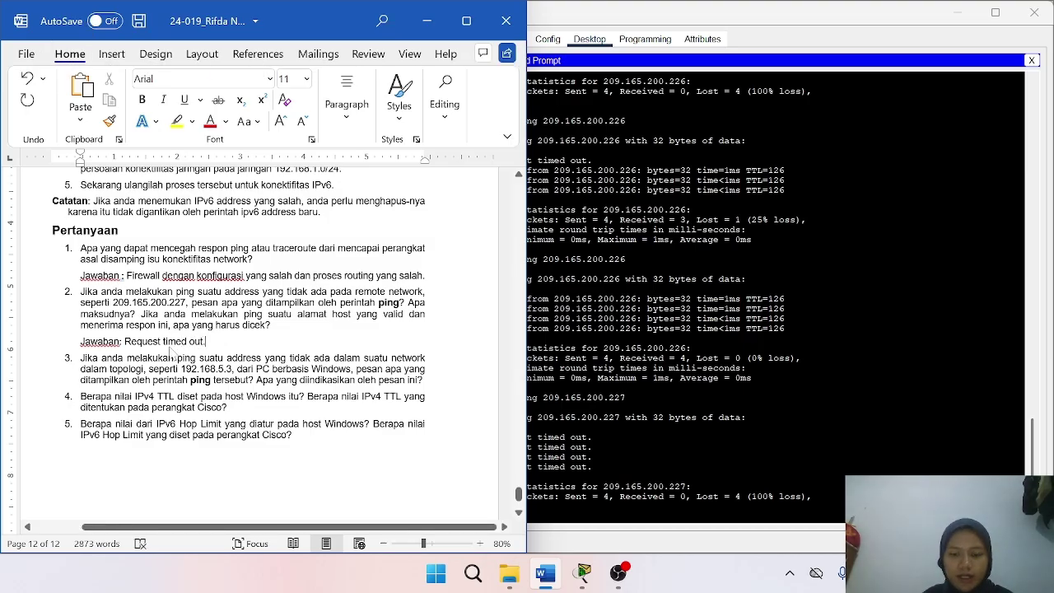
Extend the question 2 answer with "Pada saat ping alamat tersebut akan menampilkan pesan request timed out".
text( pad)
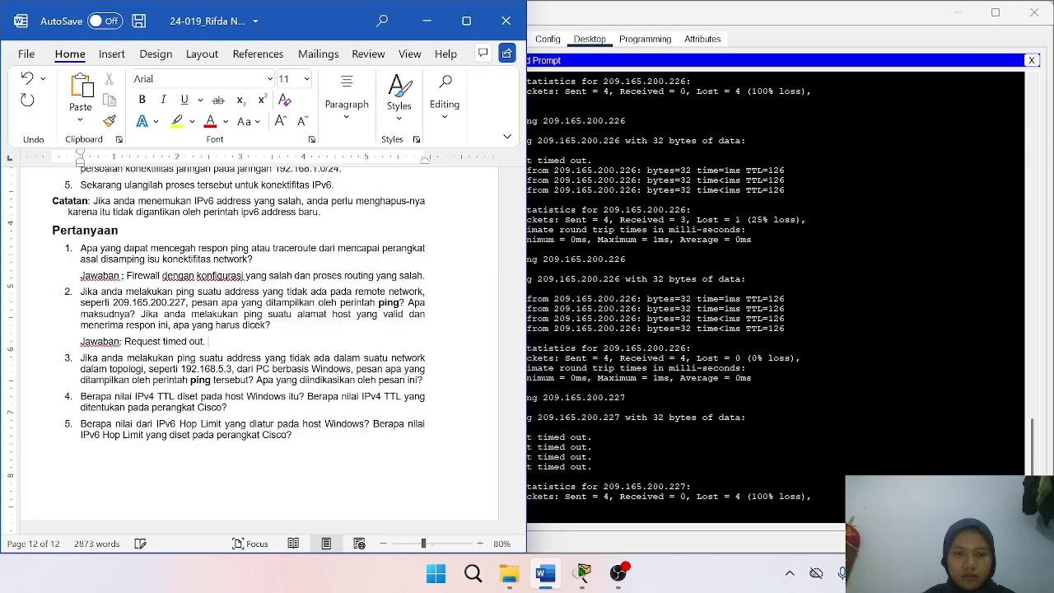
text(a saat)
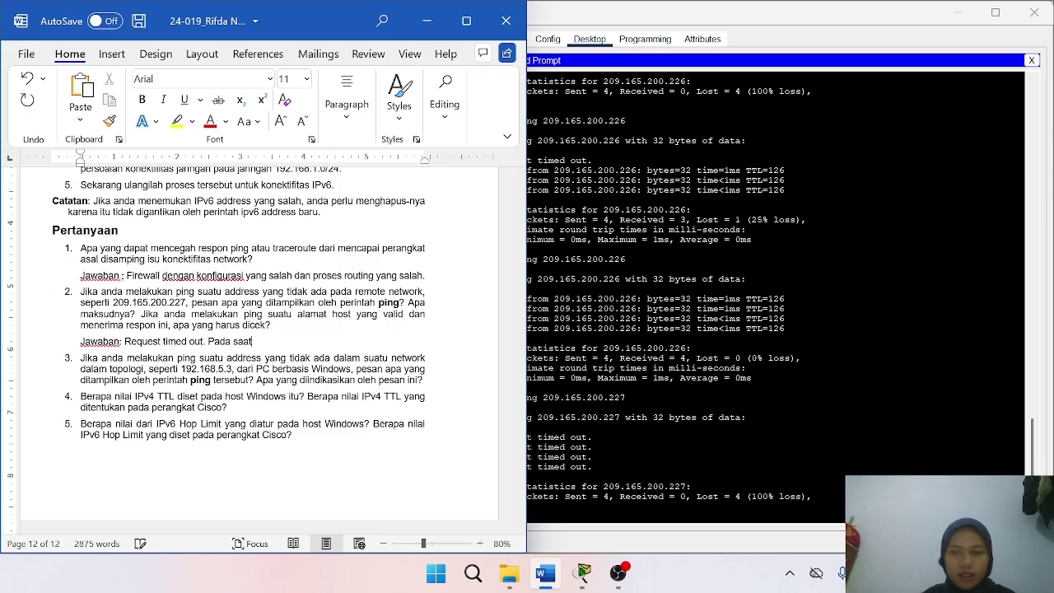
text( ping al)
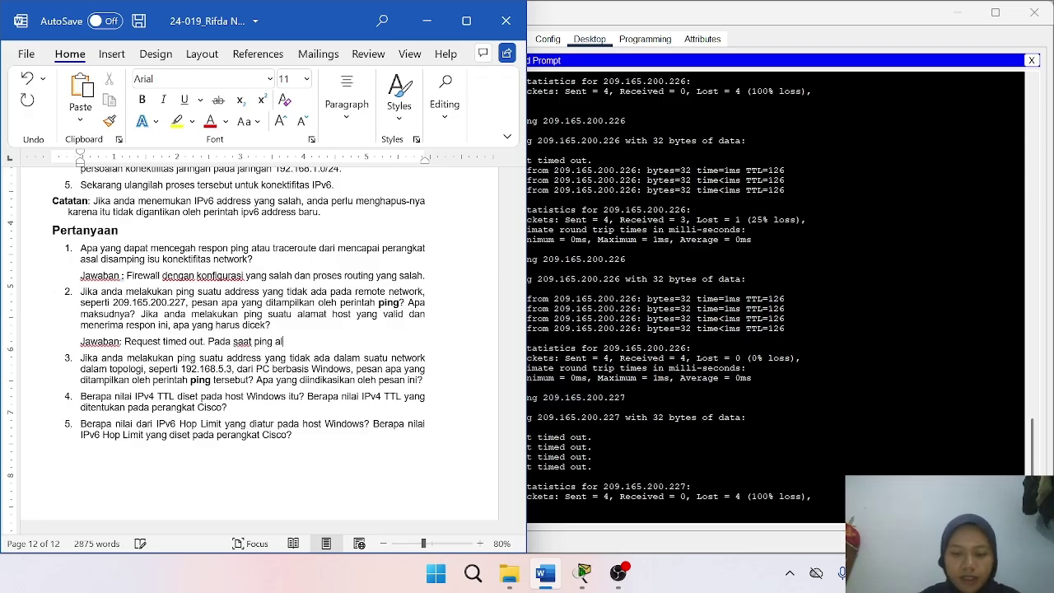
text(amat ter)
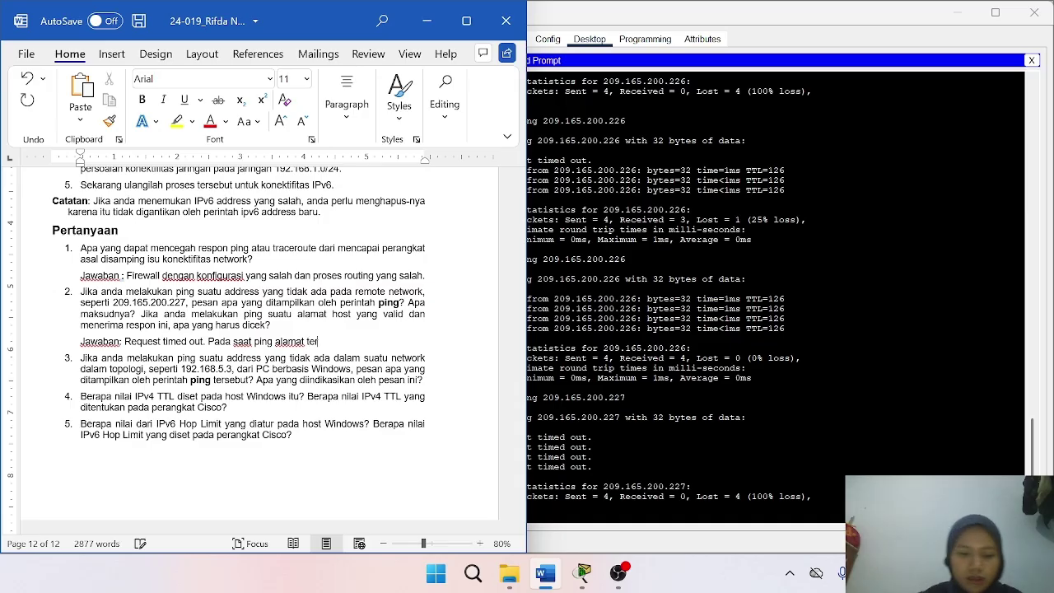
text(sebut akan menam)
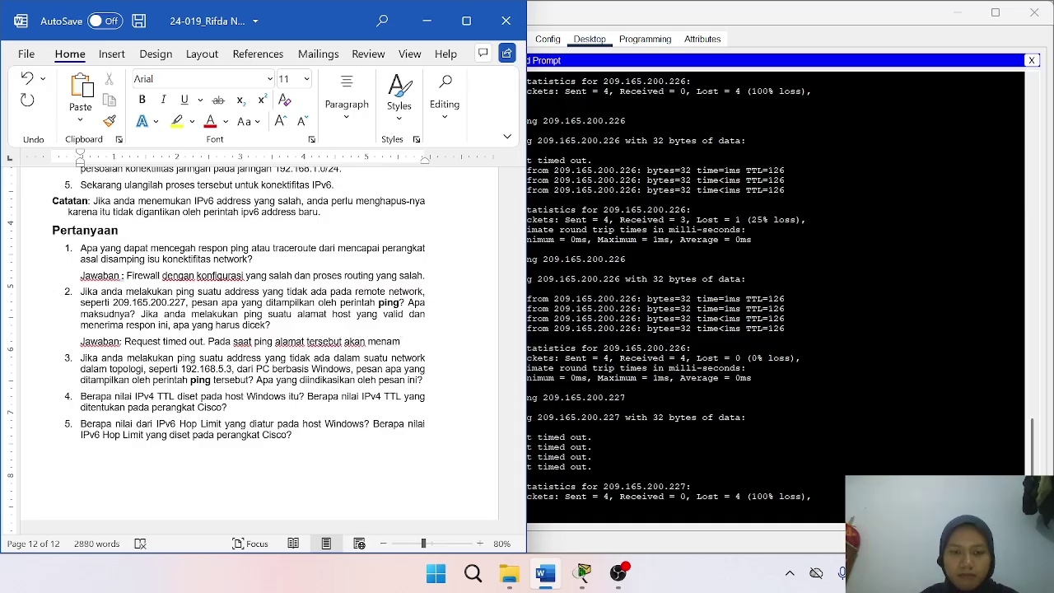
text(pilkan)
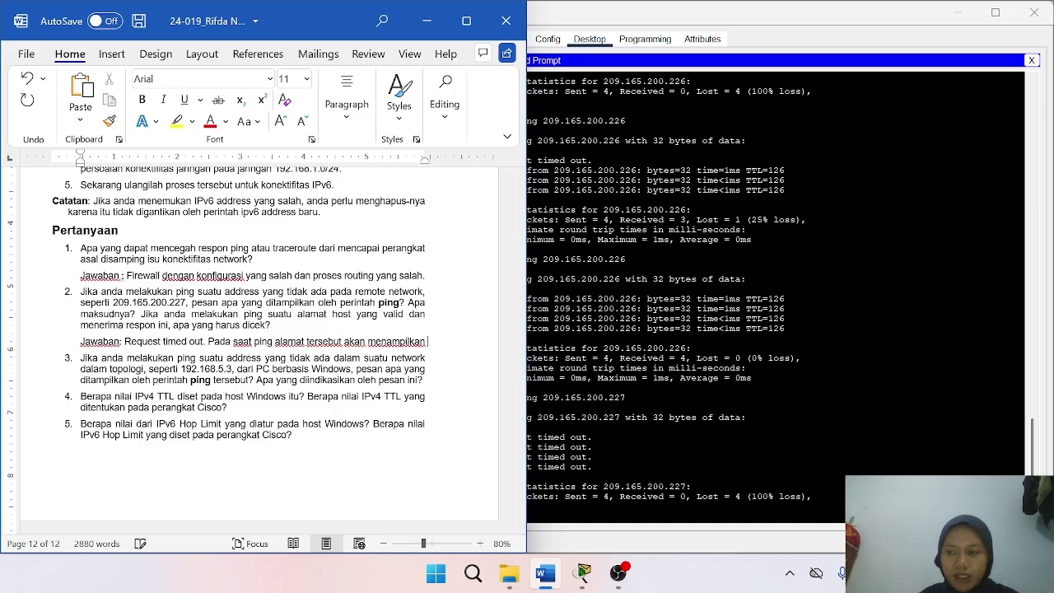
text( pesan)
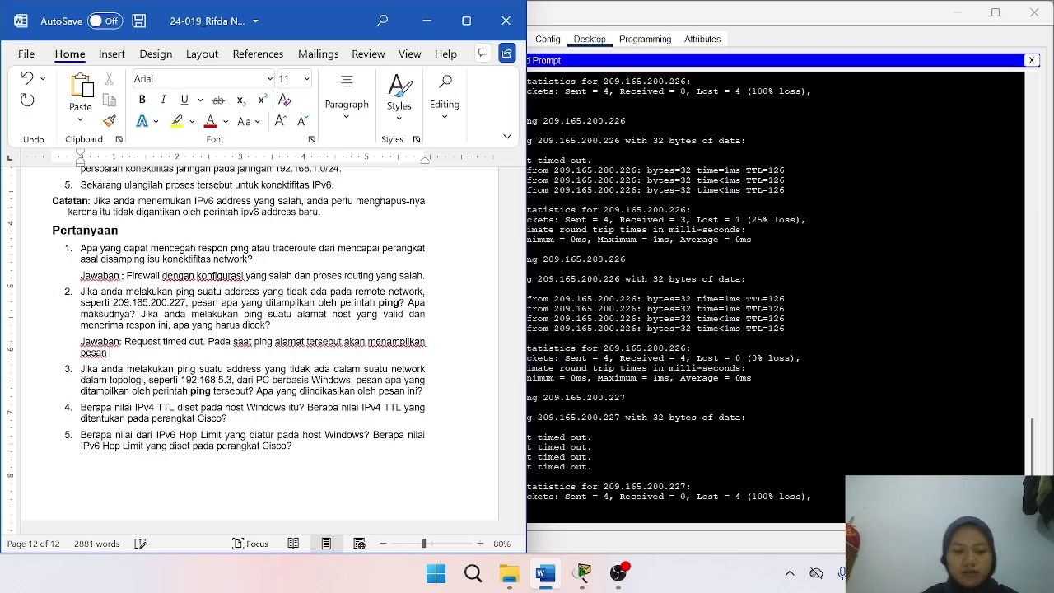
text( request)
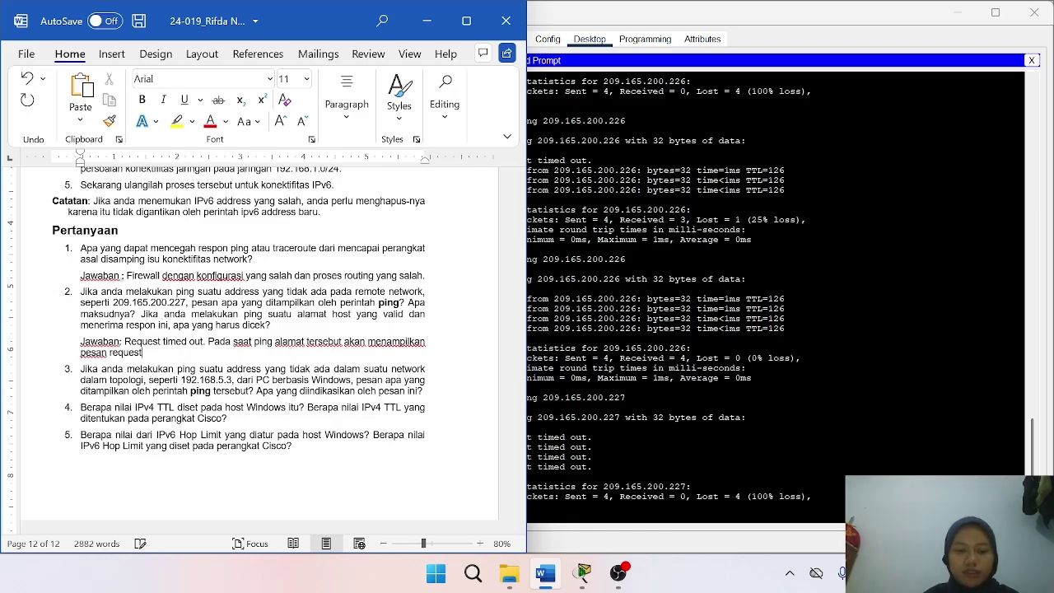
text( timed out)
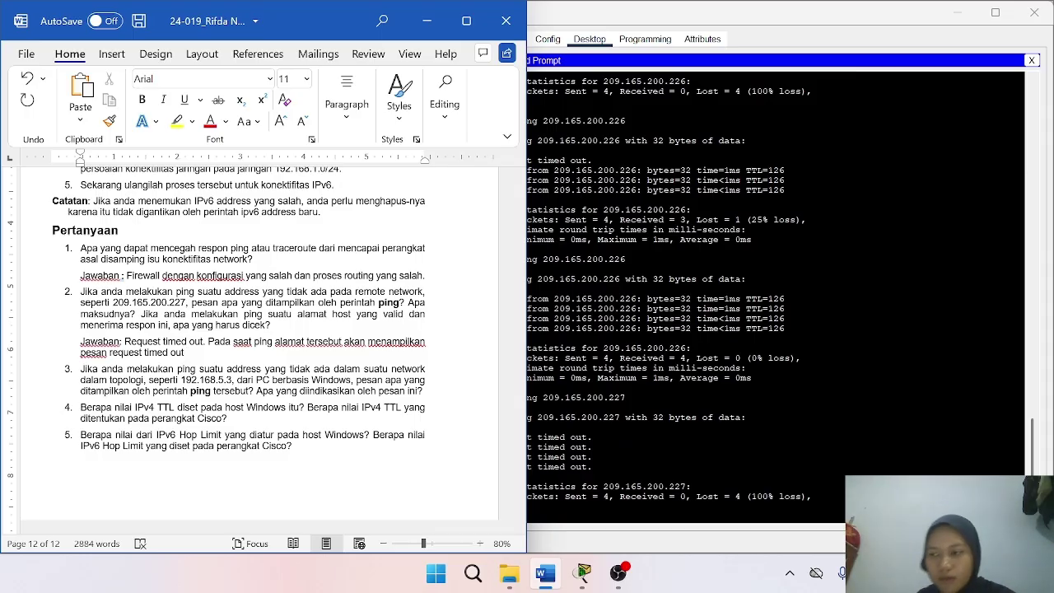
Add the reason "karena tidak ada respon dari penerima" to the question 2 answer.
text(karena)
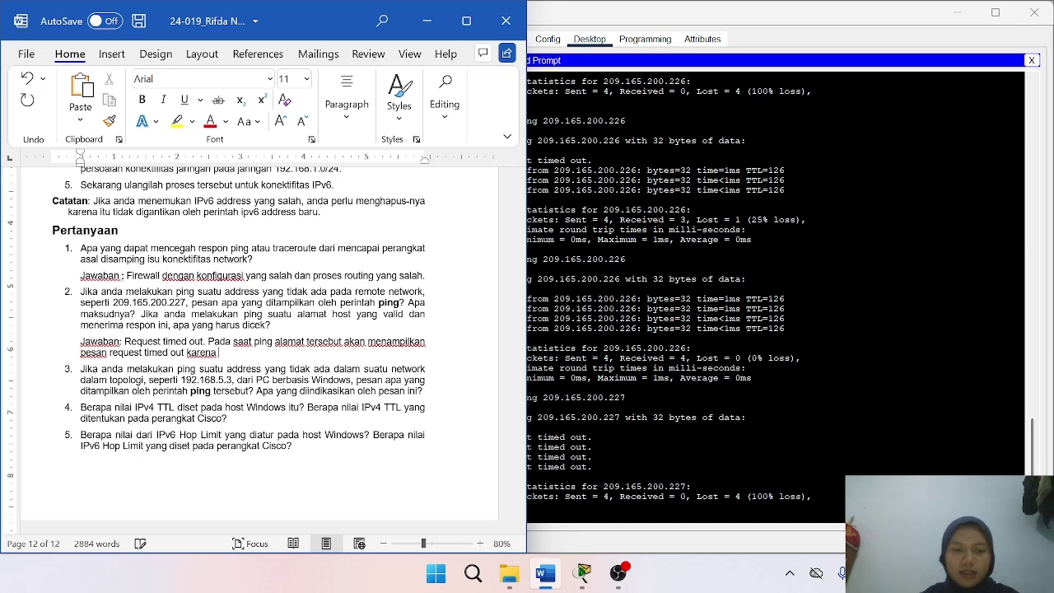
text( tidak)
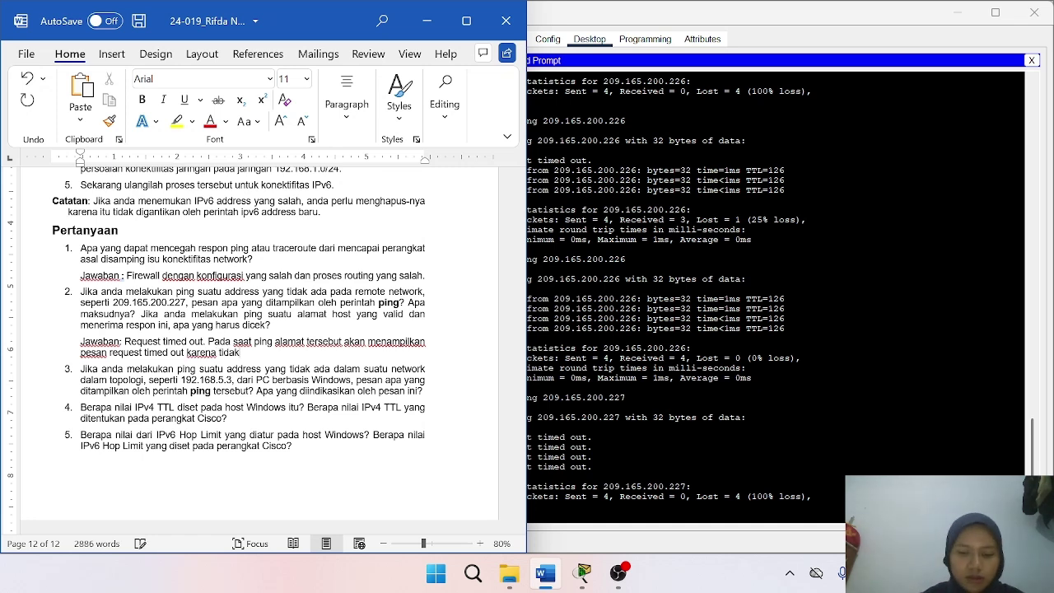
text( ada respon dari pen)
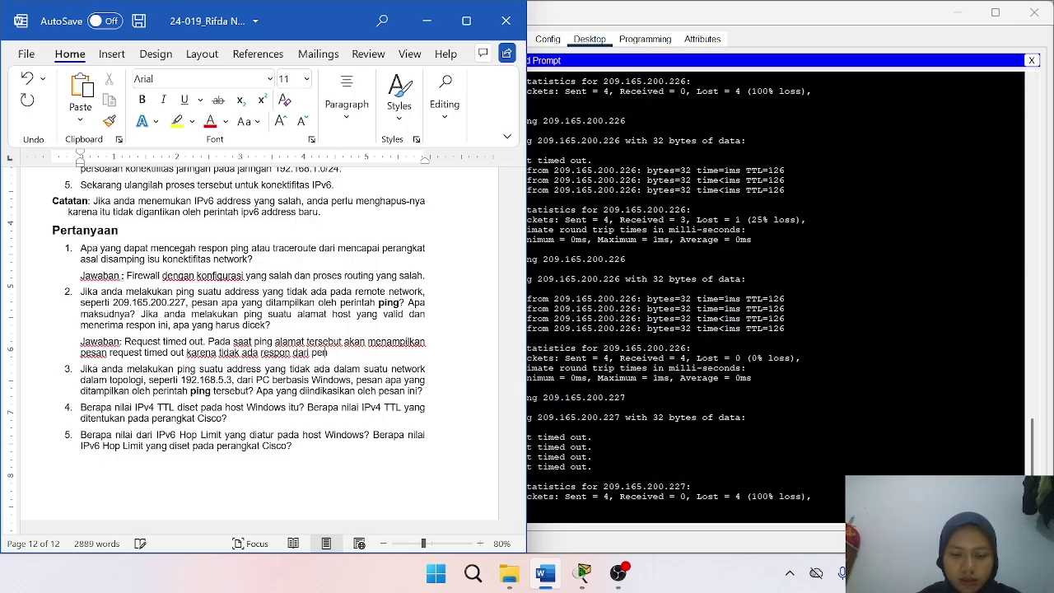
text(erima)
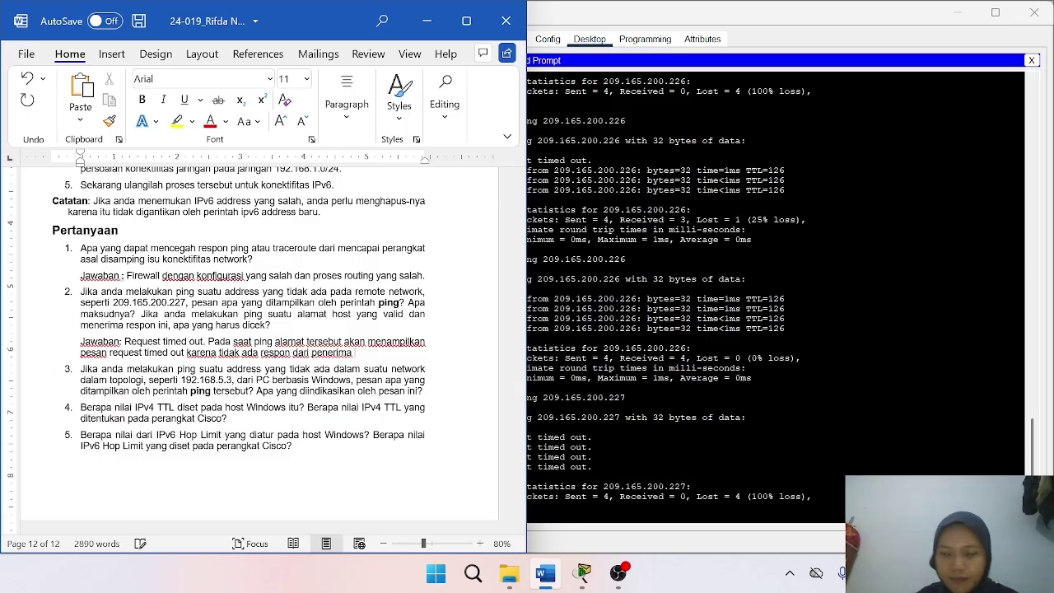
Continue the question 2 answer with "dan jika alamat host yang valid menerima respon tersebut".
text( dan jika)
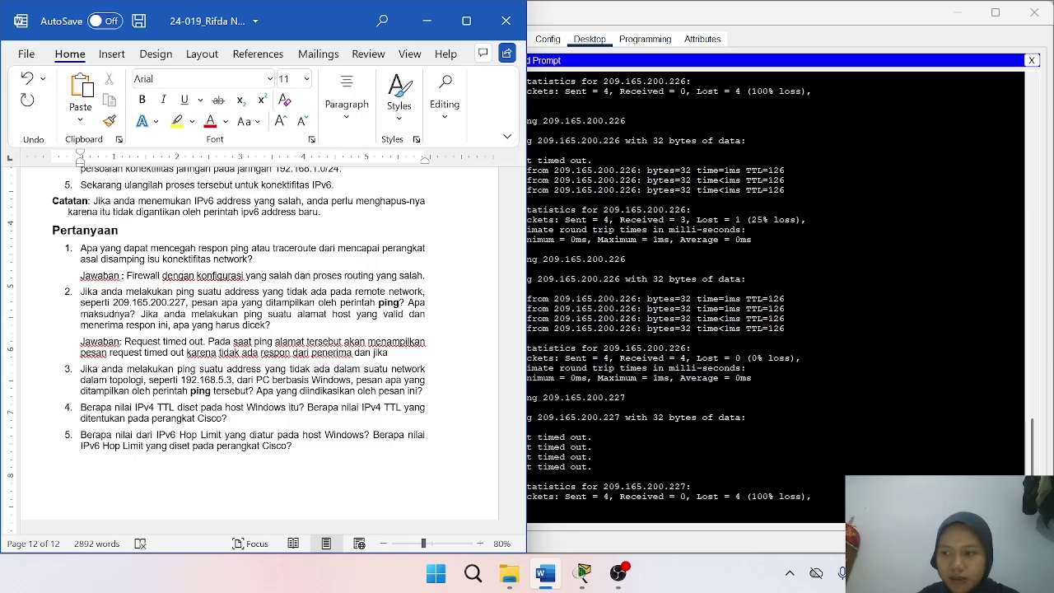
text( alamat)
text( host yang)
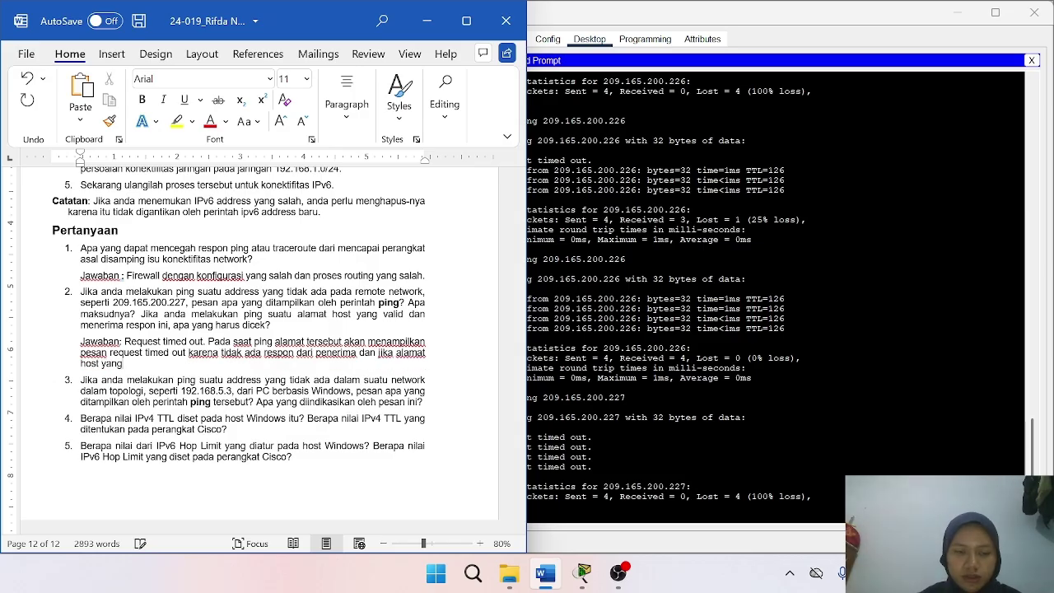
text( vali)
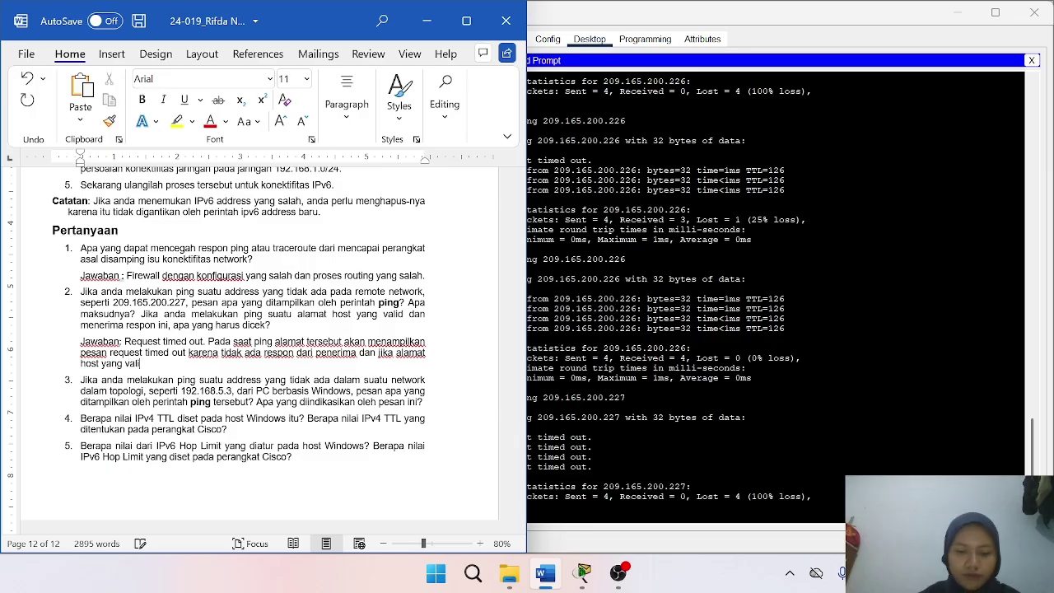
text(d menerima)
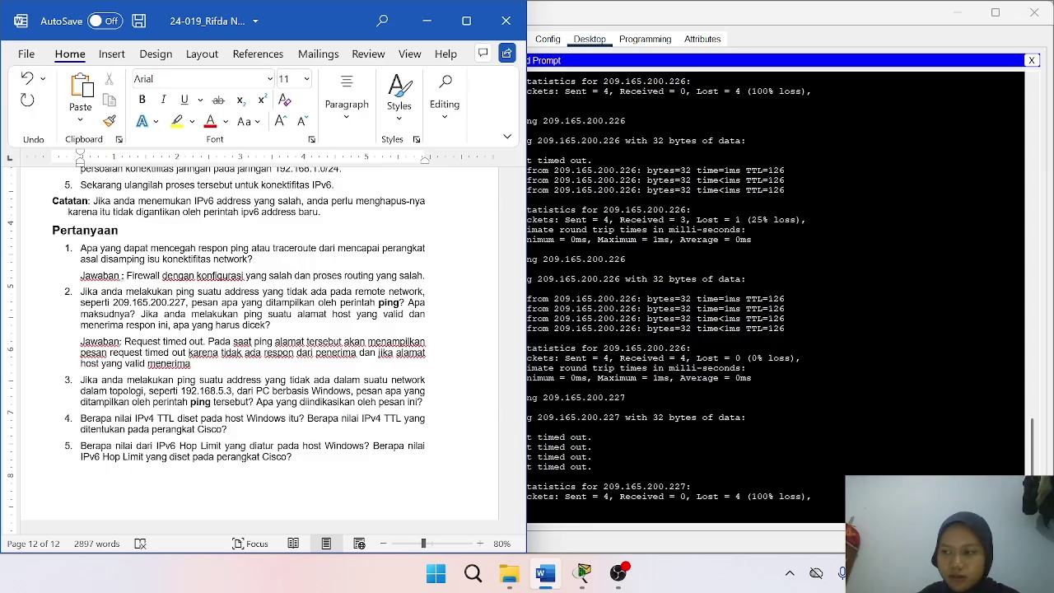
text( respo)
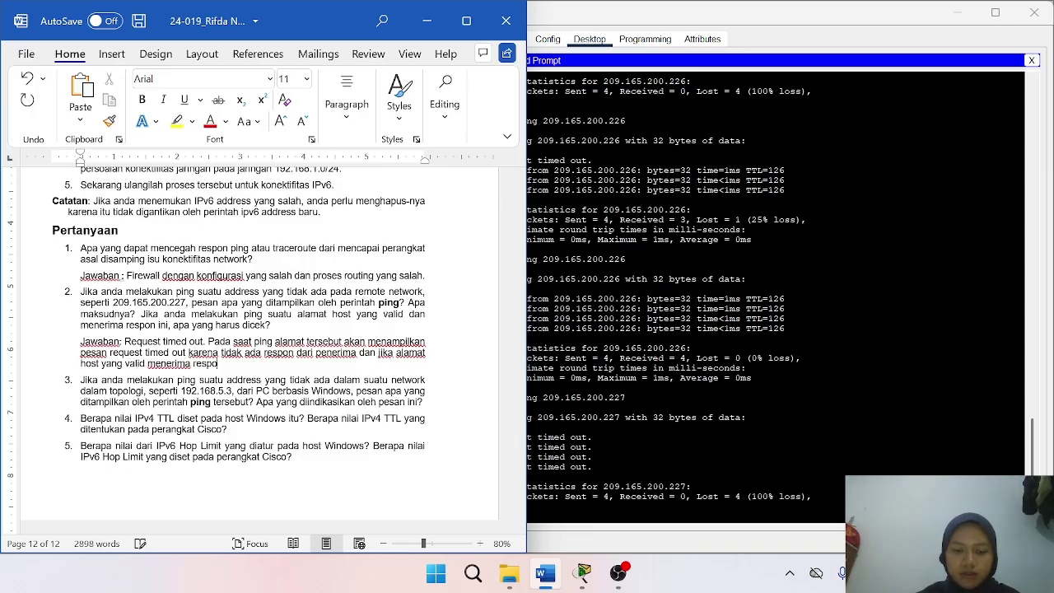
text(n tersebut)
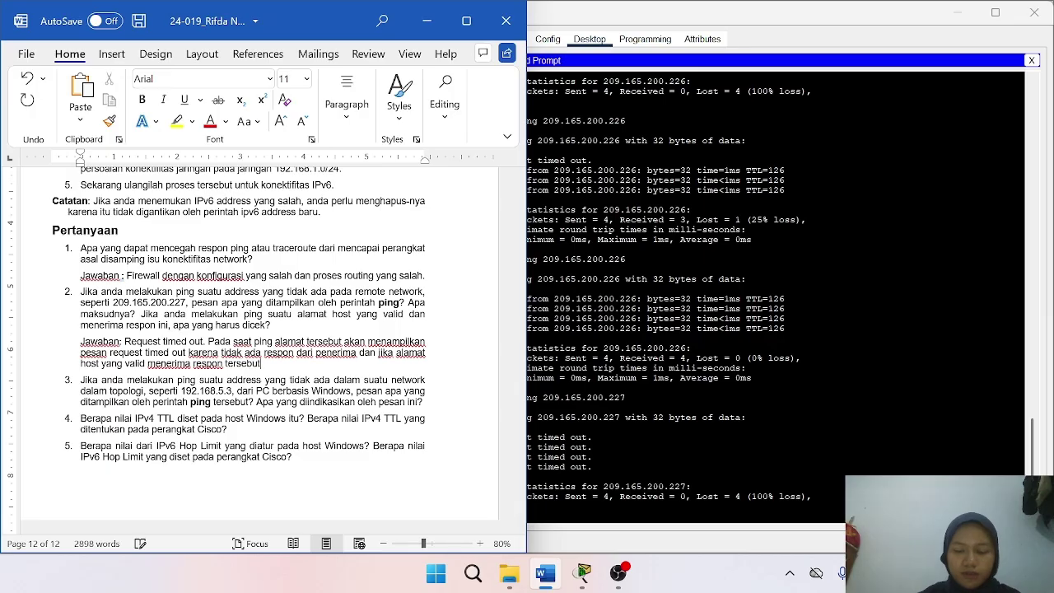
Finish the question 2 answer with "yang harus di cek adalah ip address yang di ping.".
text( yang har)
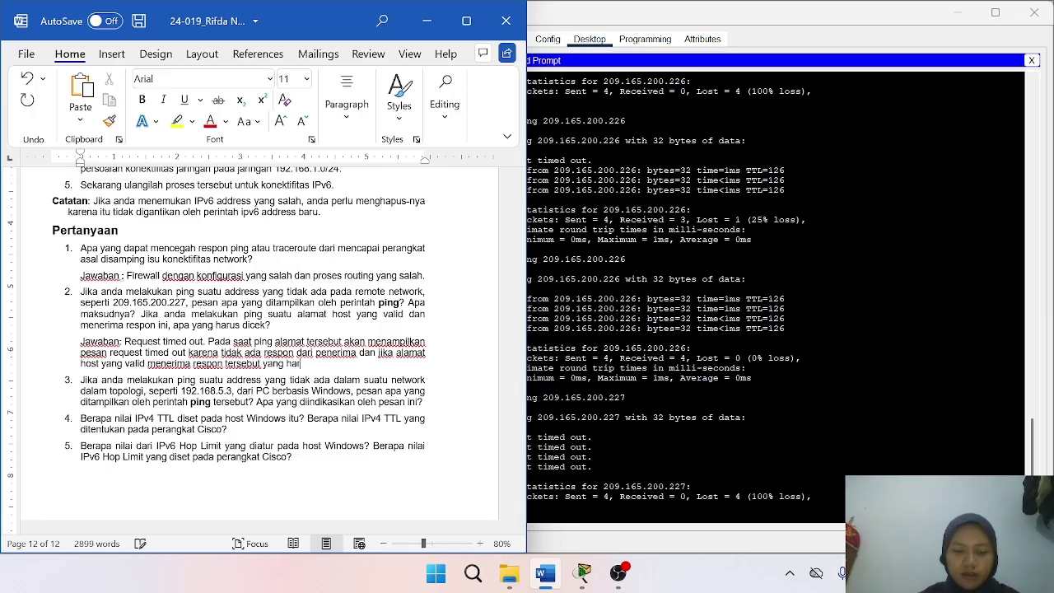
text(us di cek a)
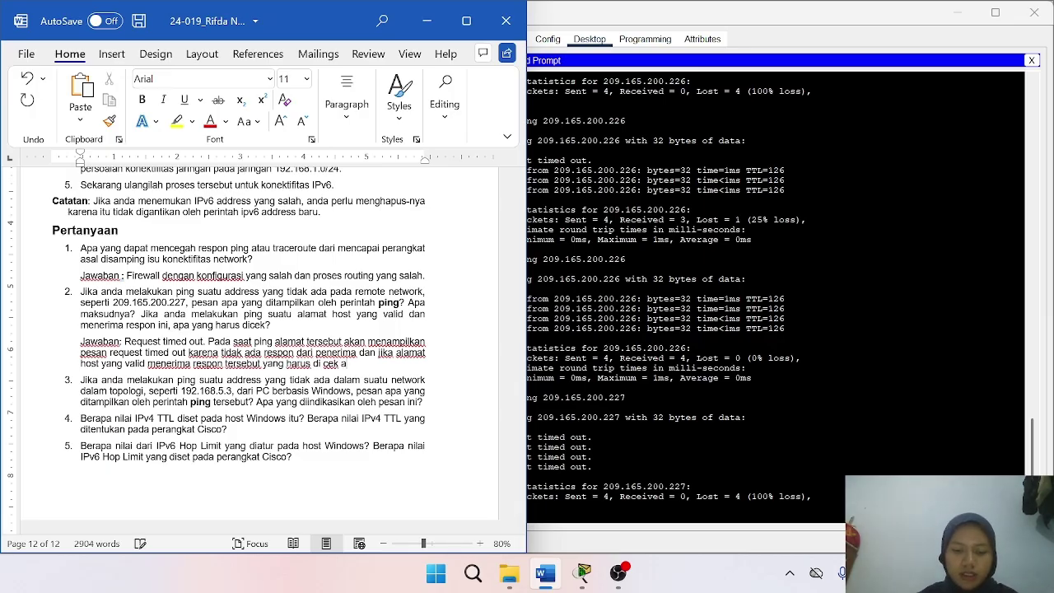
text(dalah )
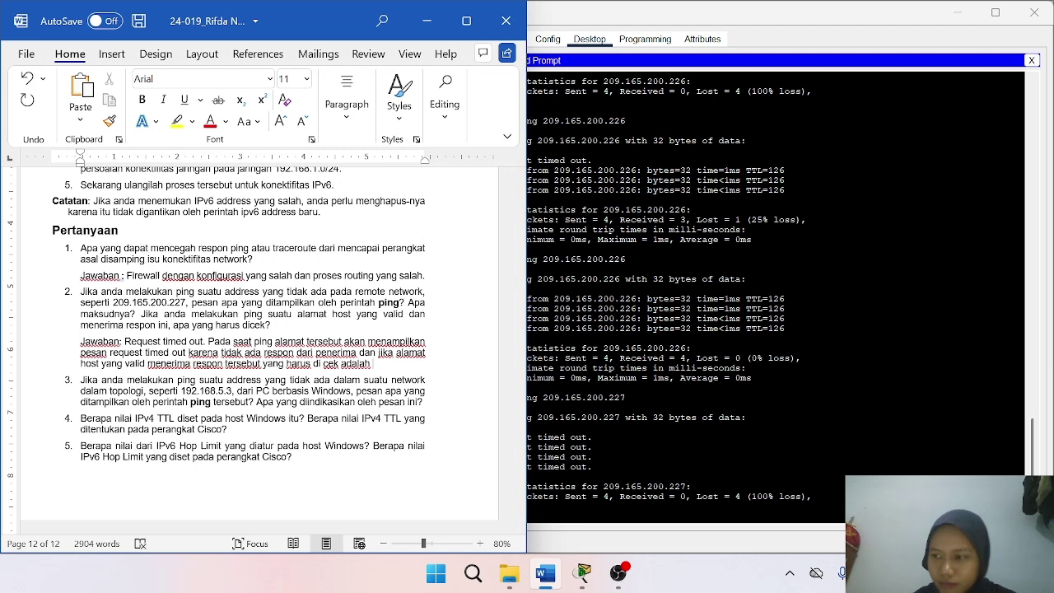
text(ip address)
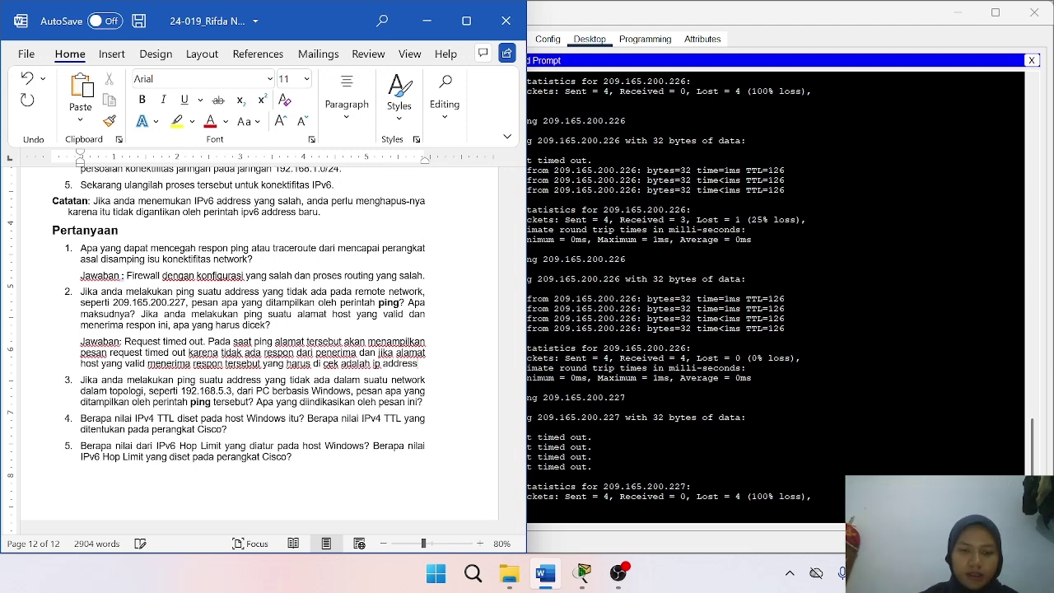
text( tyang)
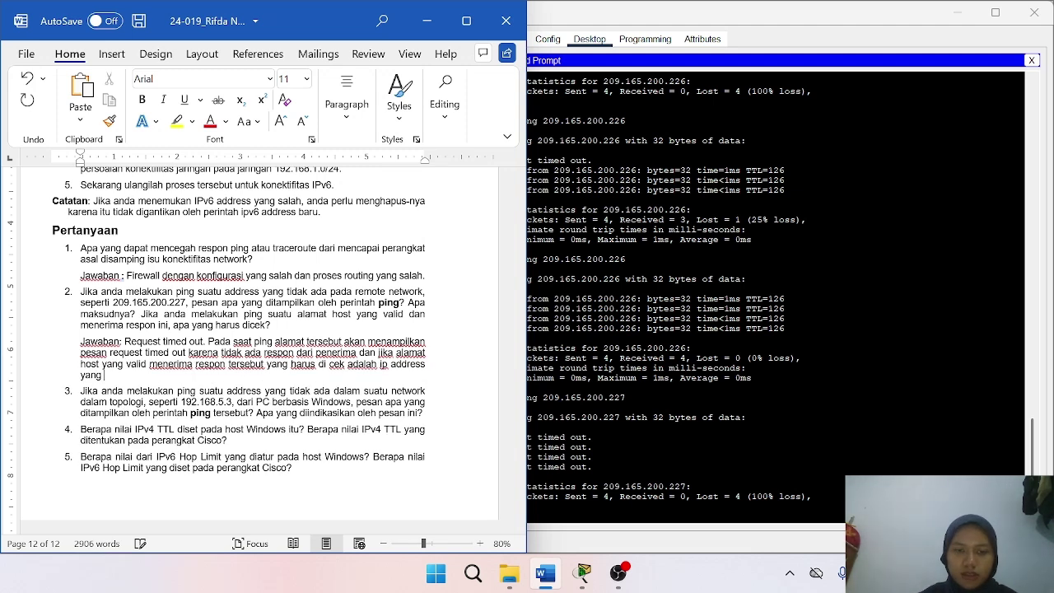
text( di ping.)
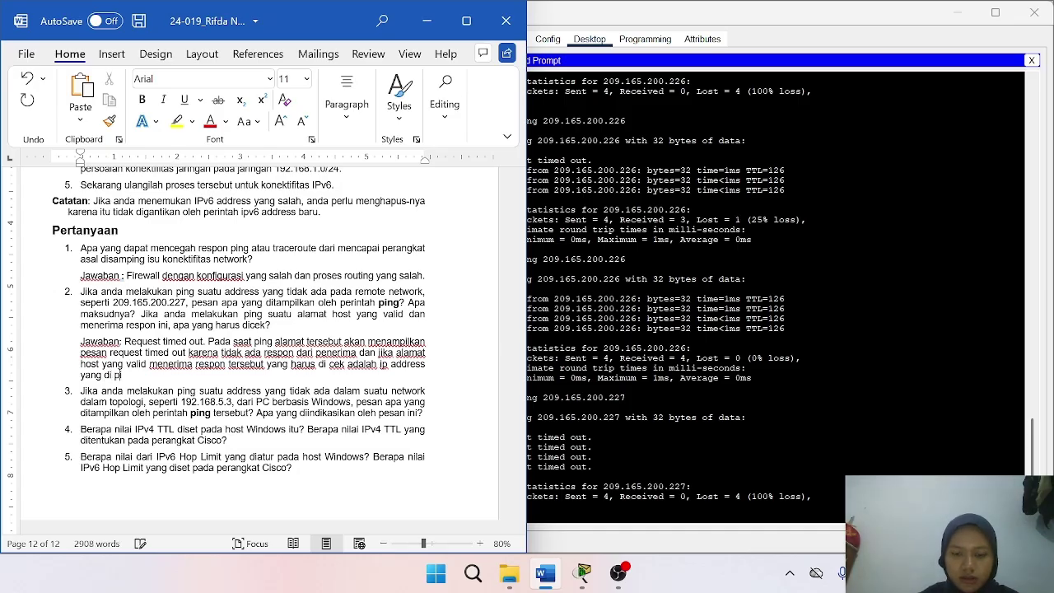
key(Return)
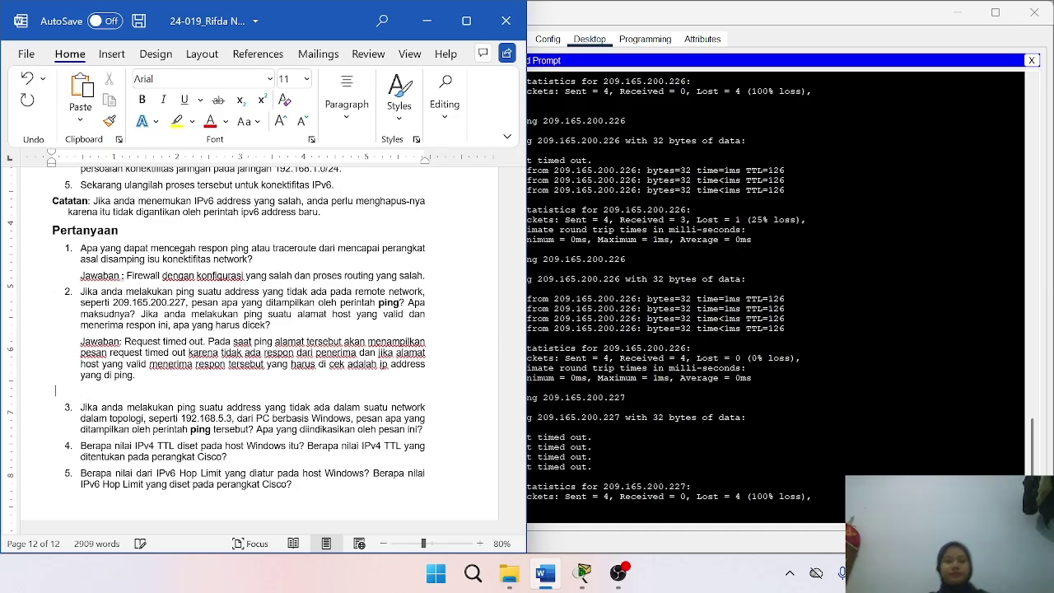
key(BackSpace)
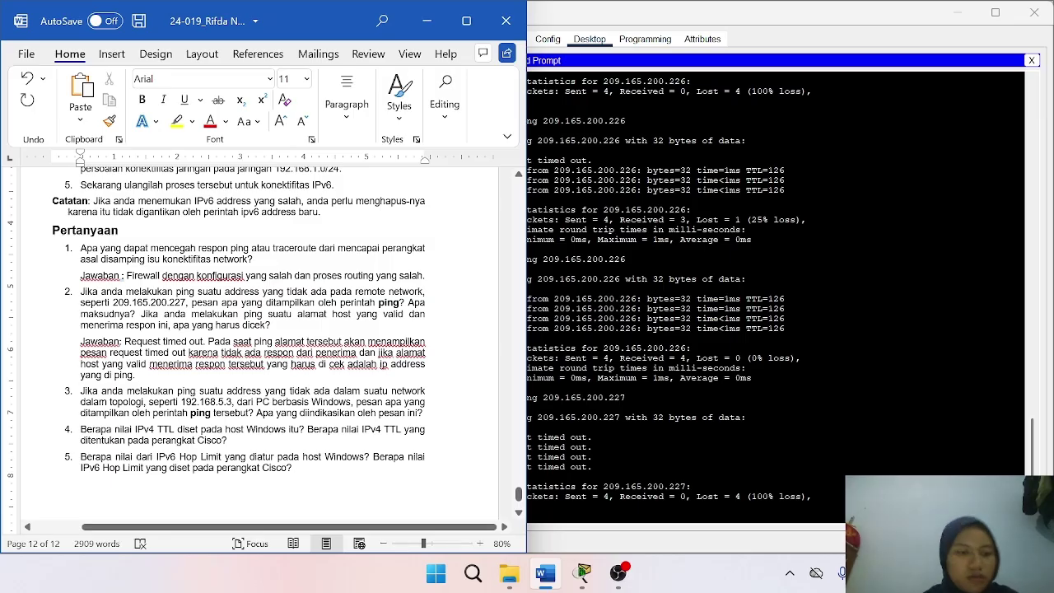
Copy the address 192.168.5.3 from question 3 and ping it from PC-A's Command Prompt.
scroll(263, 350, down, 2)
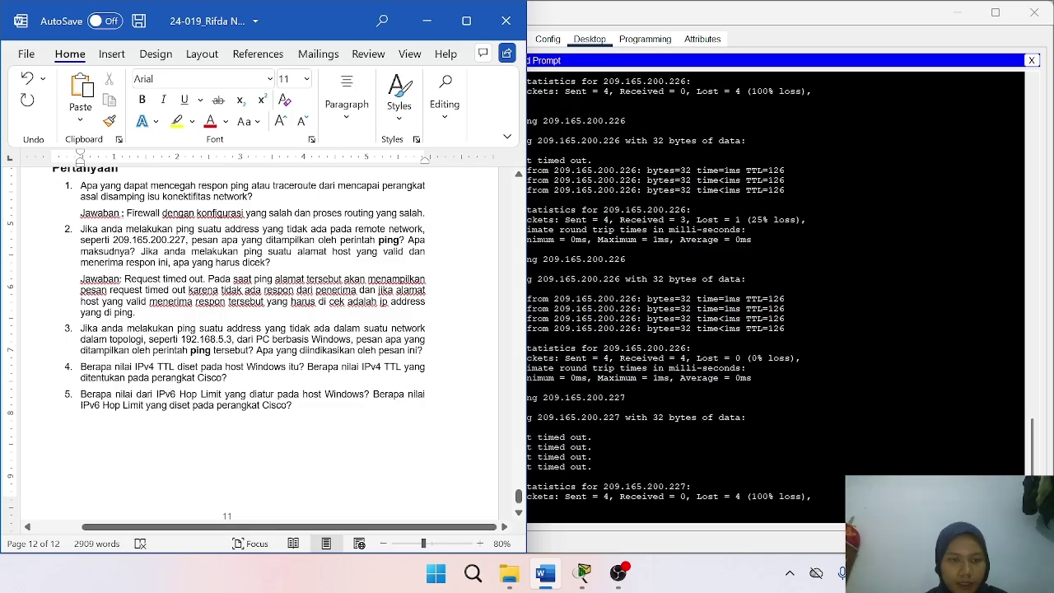
drag(180, 339, 231, 340)
key(ctrl+c)
key(alt+Tab)
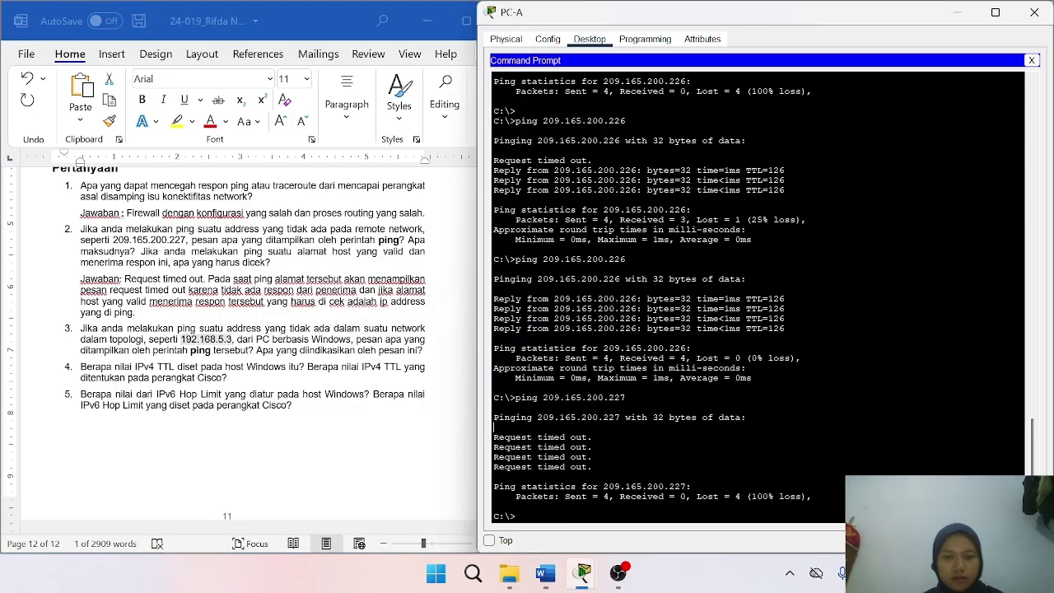
text(ping)
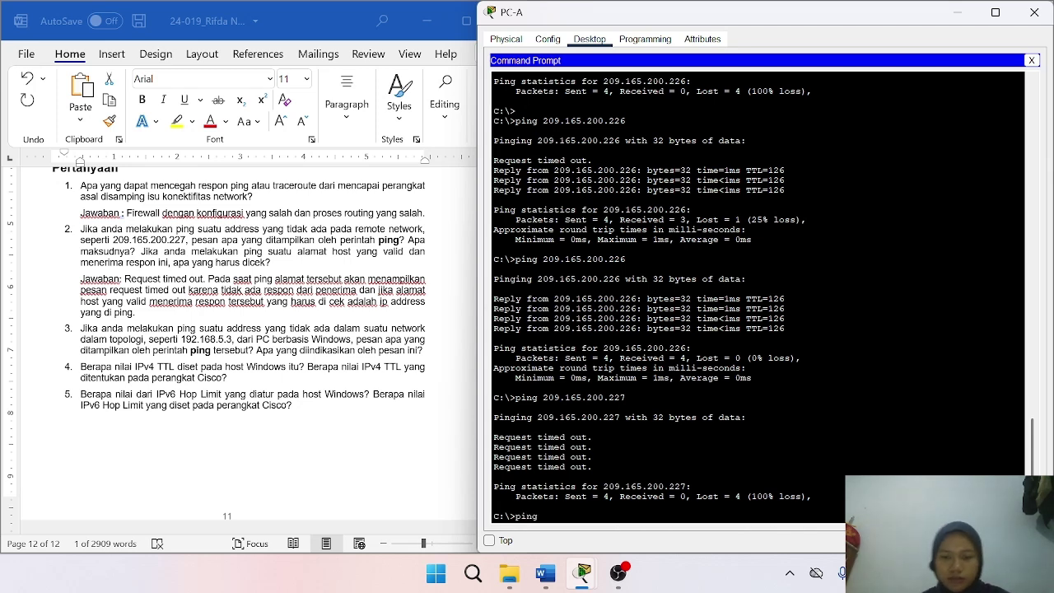
right_click(590, 514)
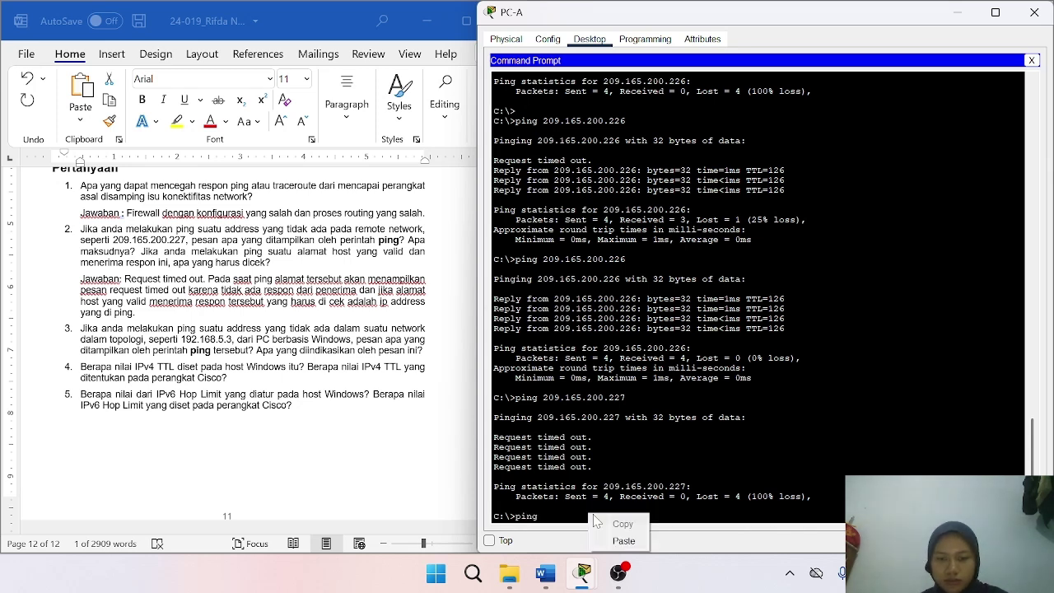
click(620, 543)
key(Return)
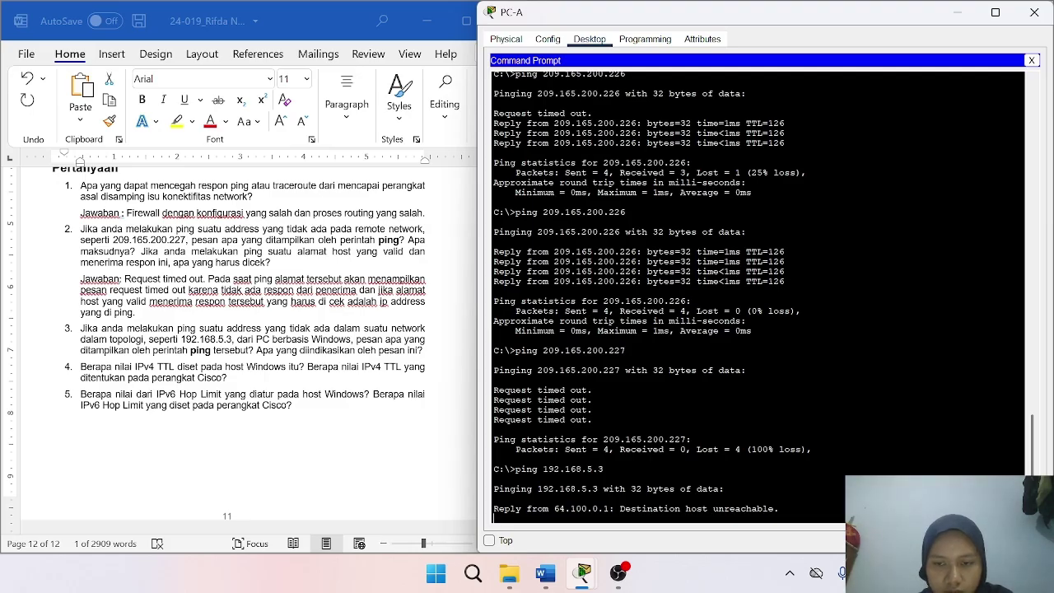
Add an unnumbered line reading "Jawaban :" below Pertanyaan question 3 in the Word document.
click(428, 354)
click(428, 354)
key(Return)
text(Jawaban :)
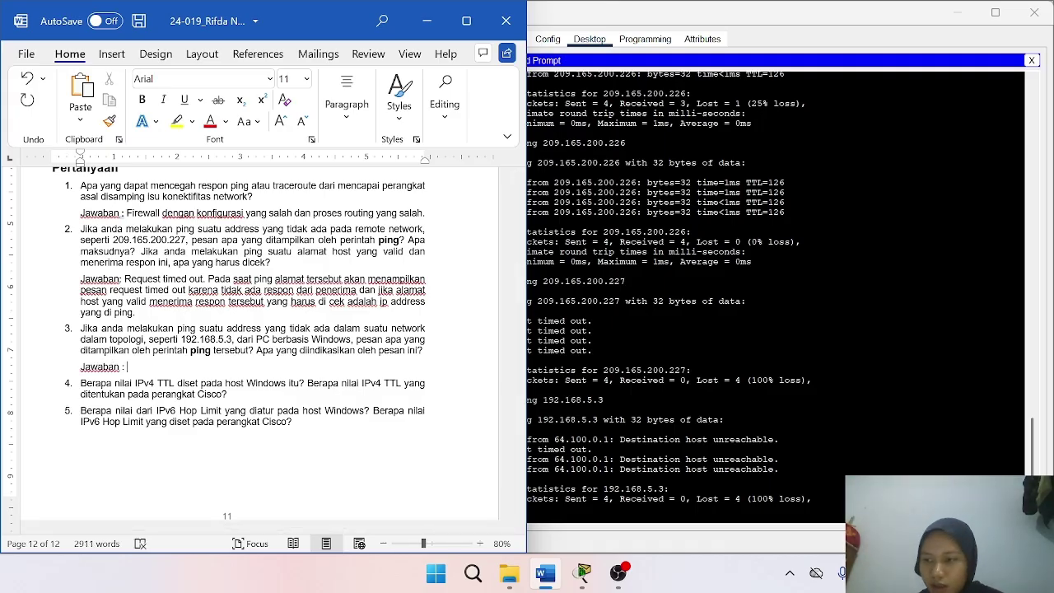
Copy "Destination host unreachable" from PC-A's ping output into the question 3 answer.
drag(619, 439, 774, 440)
right_click(775, 444)
click(795, 453)
click(182, 367)
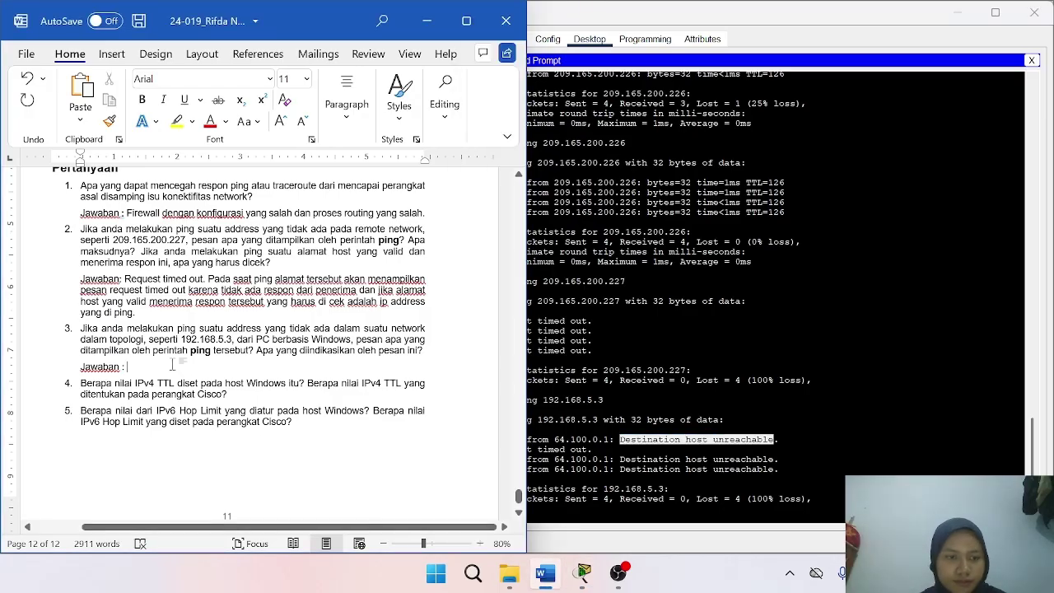
key(ctrl+v)
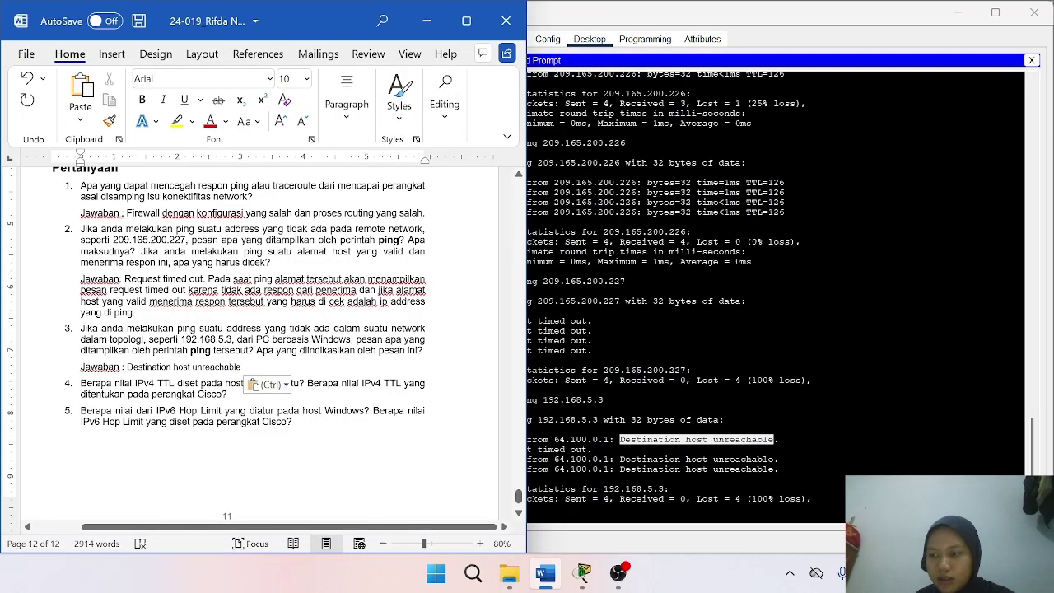
Extend the question 3 answer with ". Pesan tersebut terindikasi bahwa paket yang dikirmkan".
text(. Pesan e)
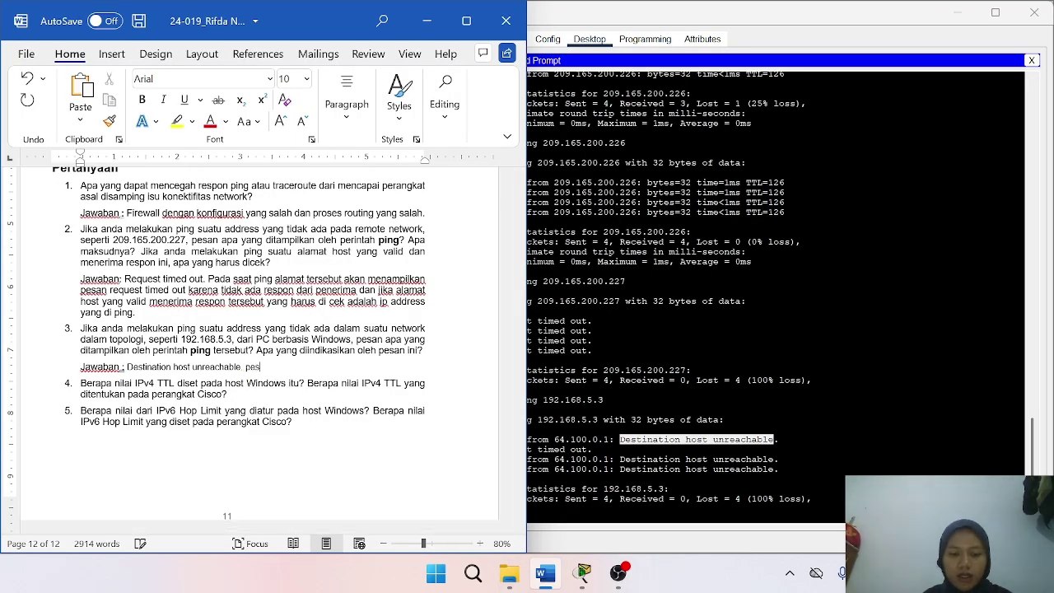
key(BackSpace)
text(tersebut)
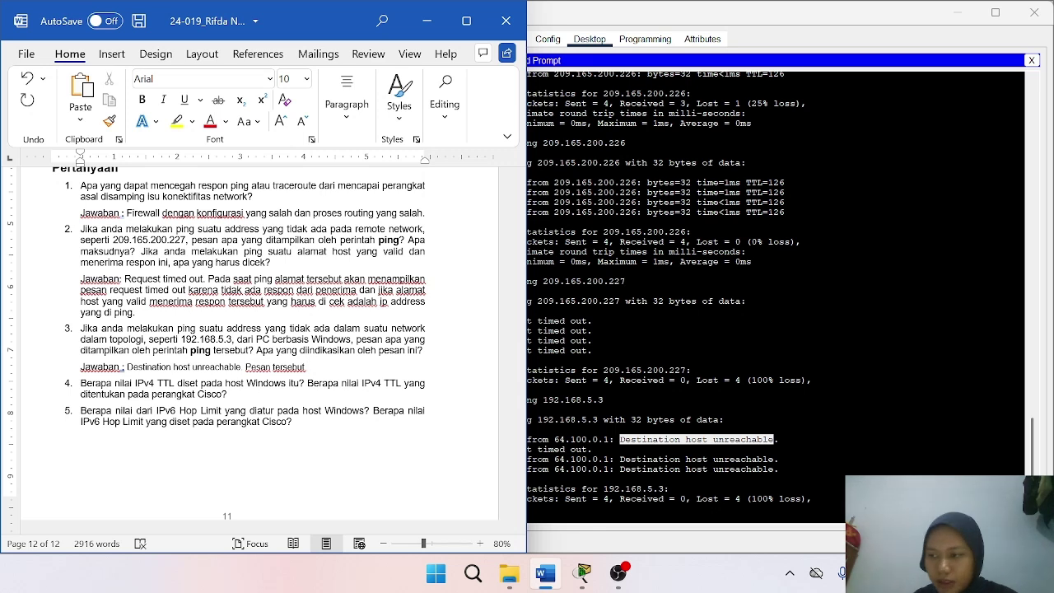
text( terindik)
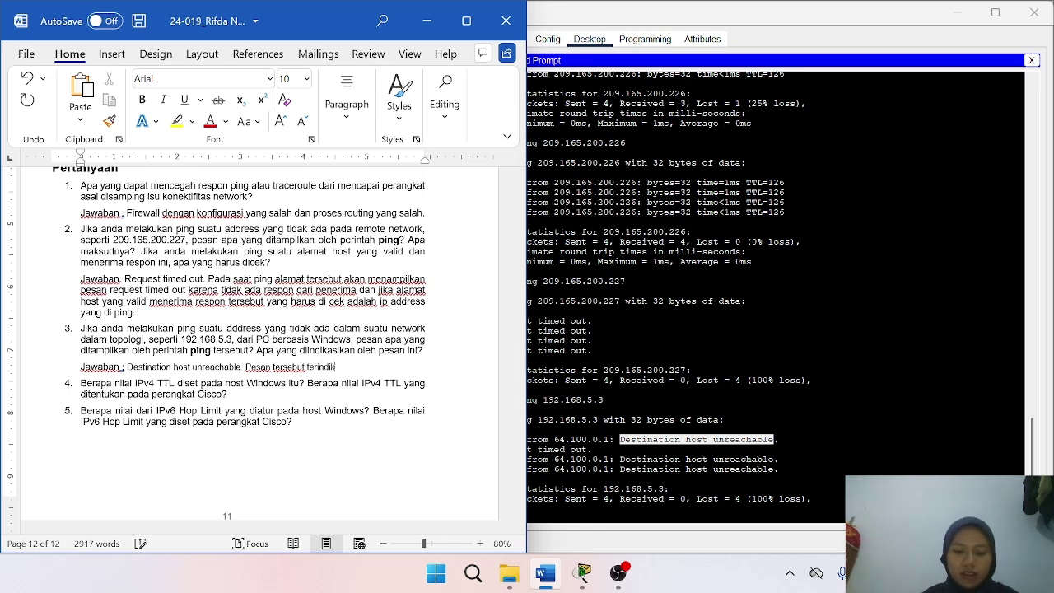
text(asi bahwa)
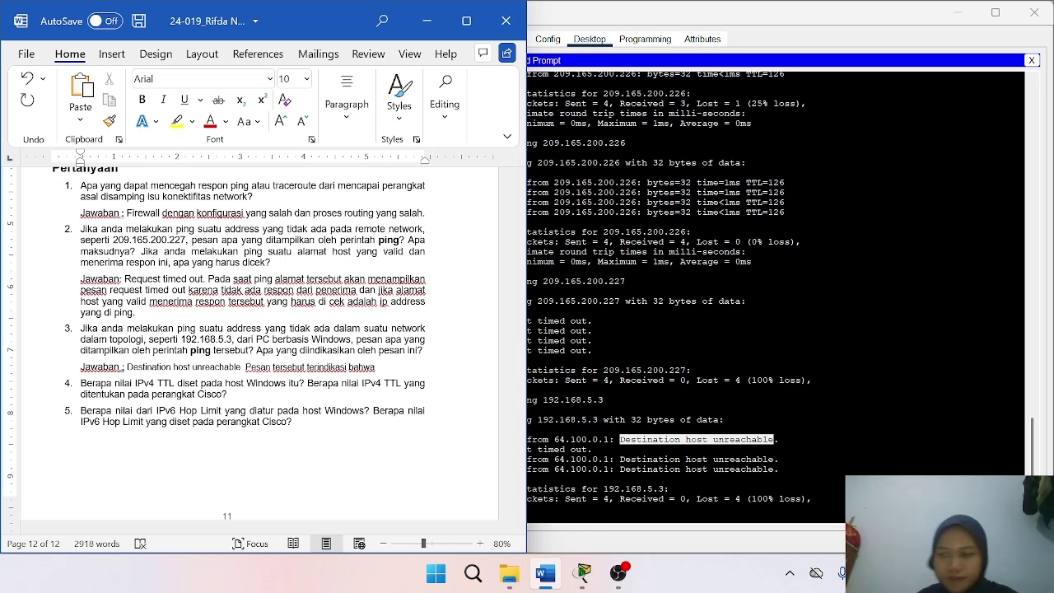
text( pak)
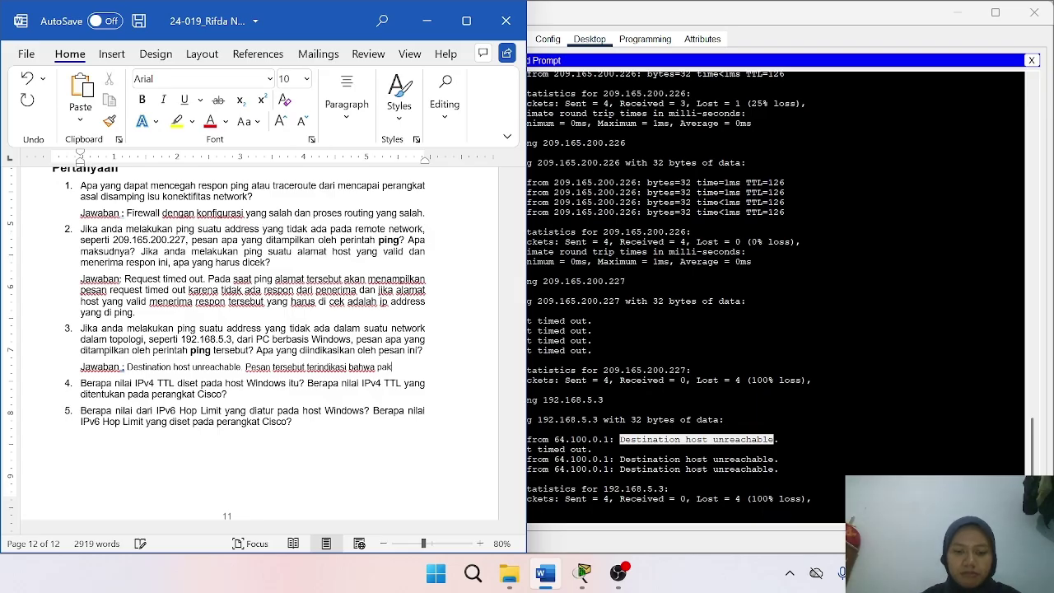
text(et yan)
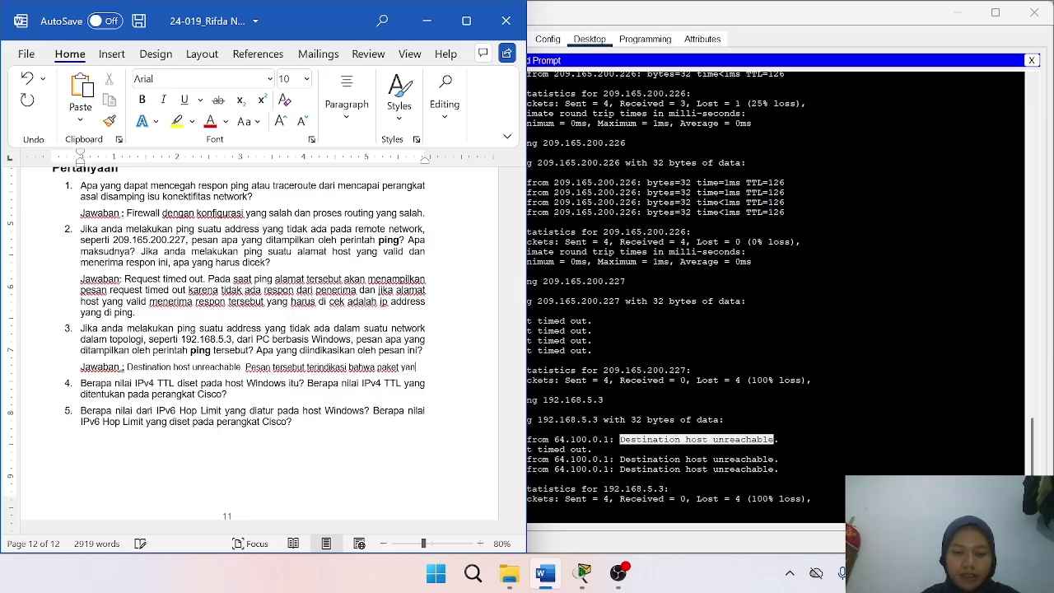
text(g dikirmkan)
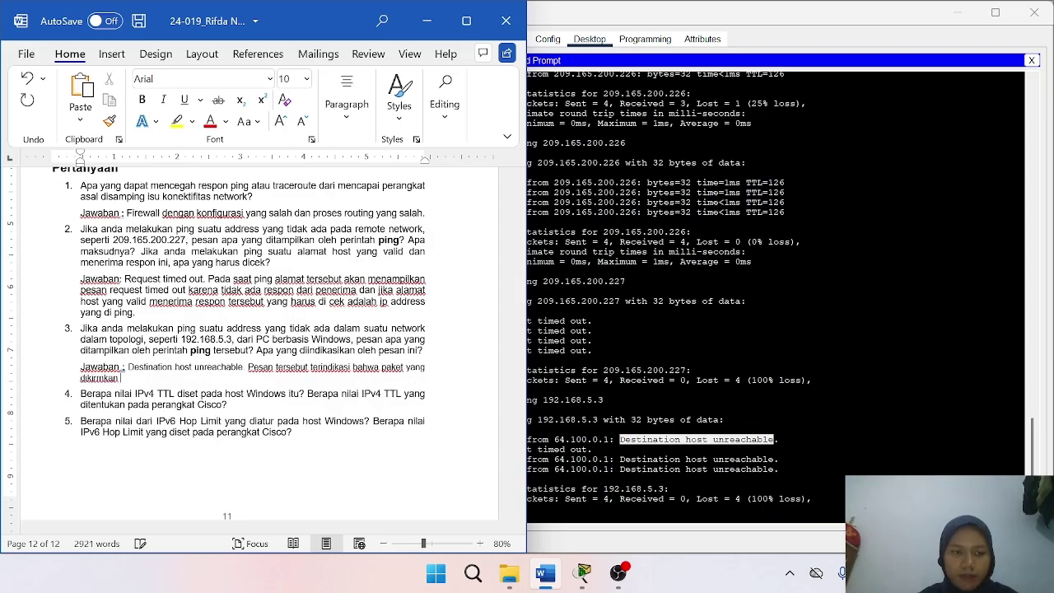
Complete the question 3 answer with "tidak menemukan jalur ip yang dituju.".
text(tidak menemukan)
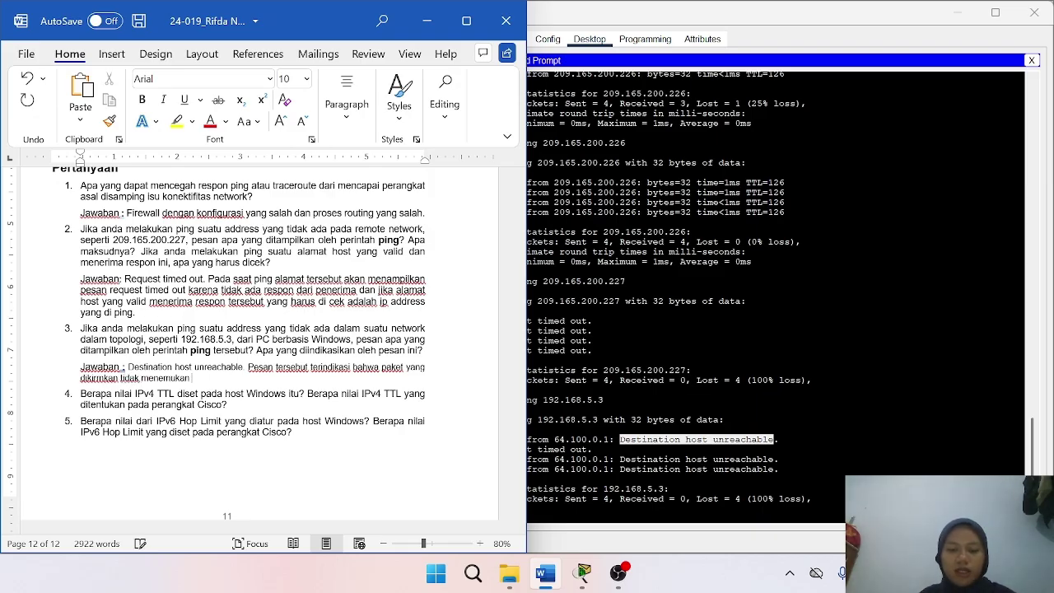
text( ip)
key(BackSpace)
text(jalur ip yang dituju)
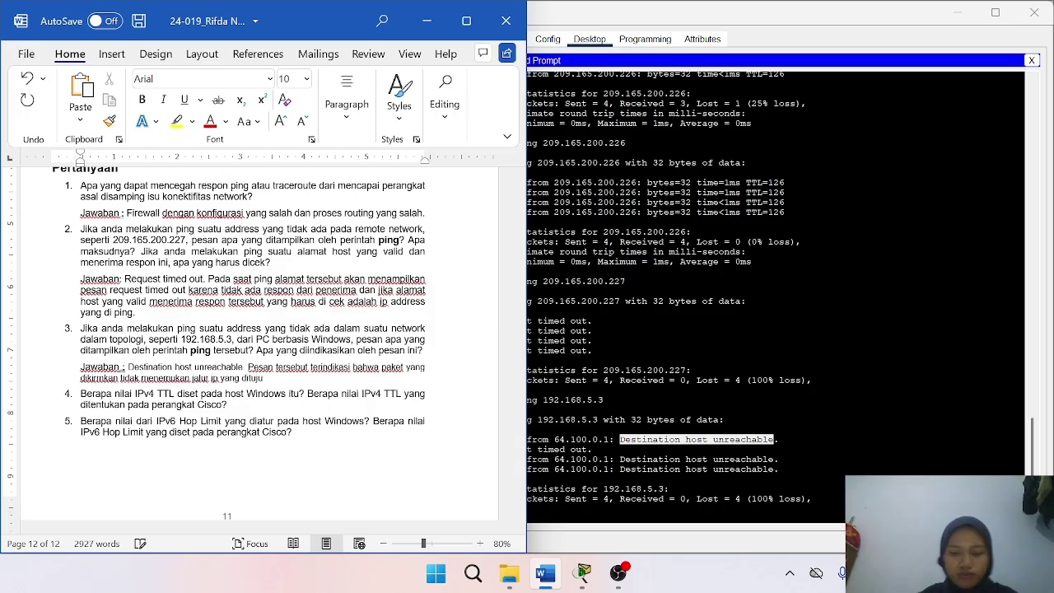
text(.)
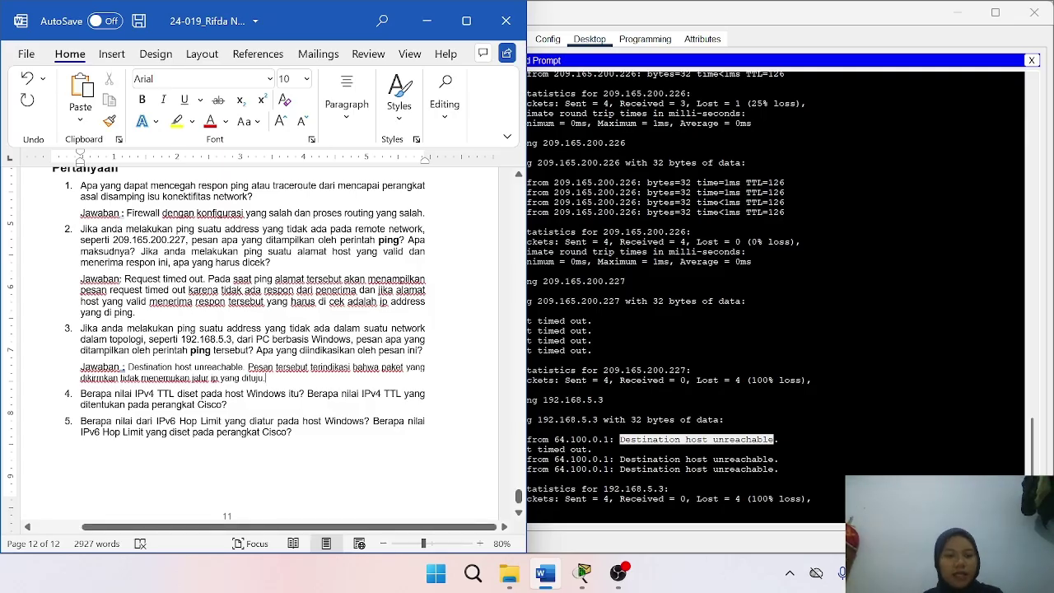
Add an unnumbered line reading "Jawaban :" below Pertanyaan question 4 in the Word document.
click(248, 405)
click(730, 439)
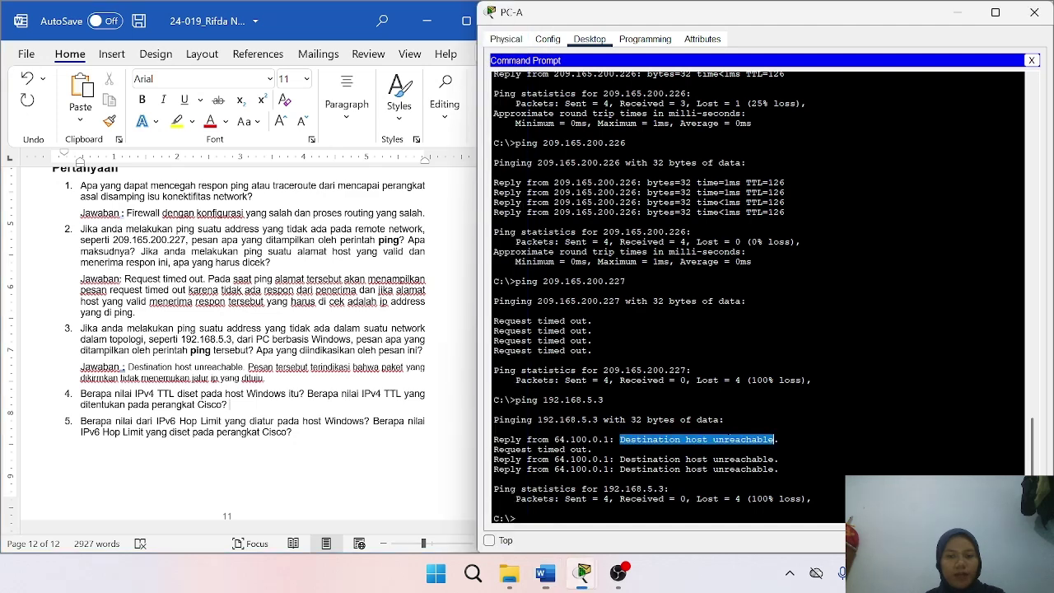
click(730, 439)
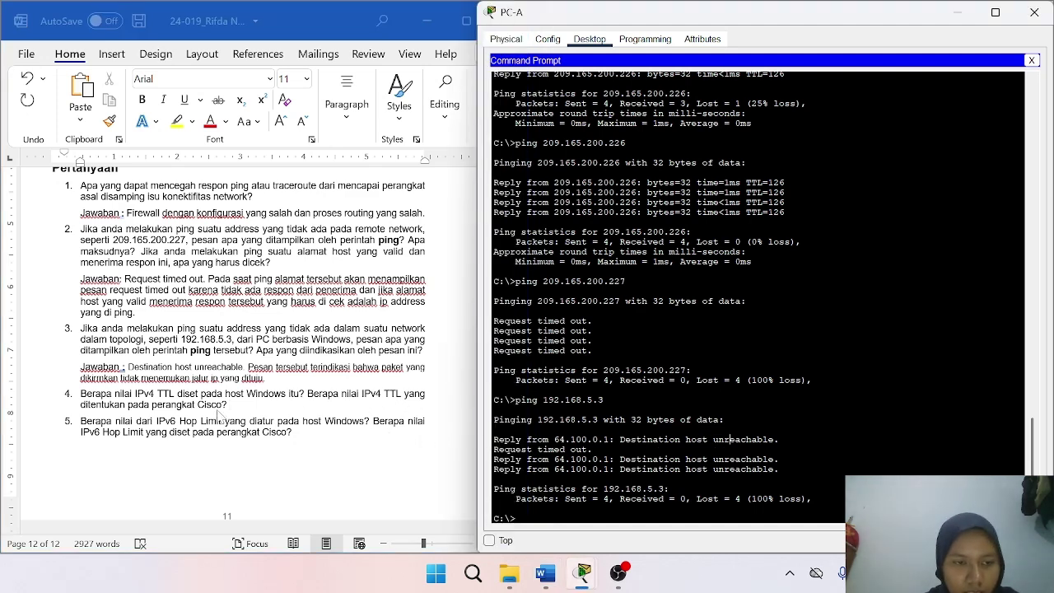
click(248, 405)
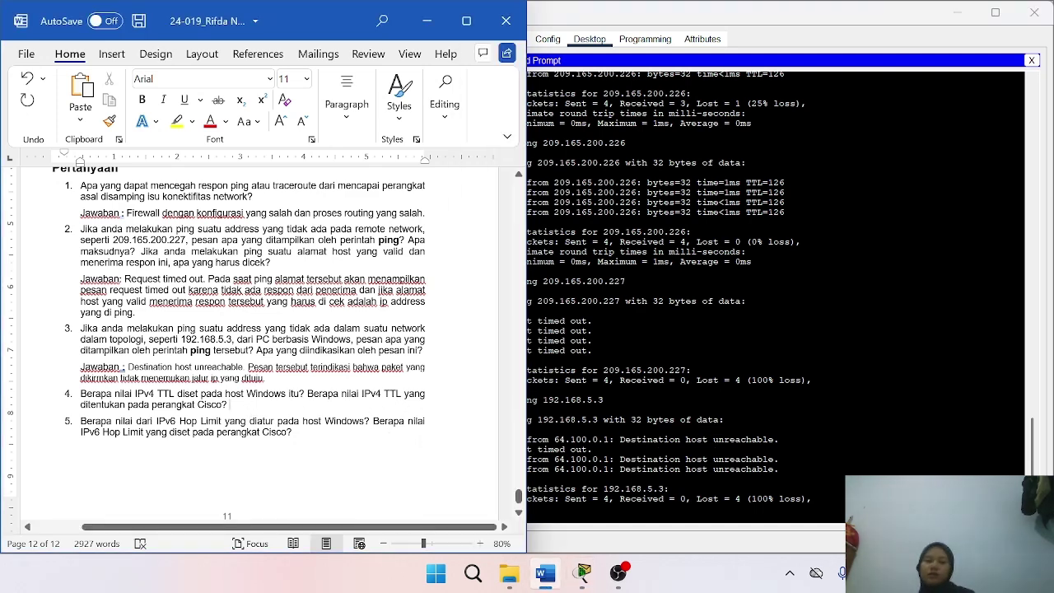
key(Return)
key(BackSpace)
text(J)
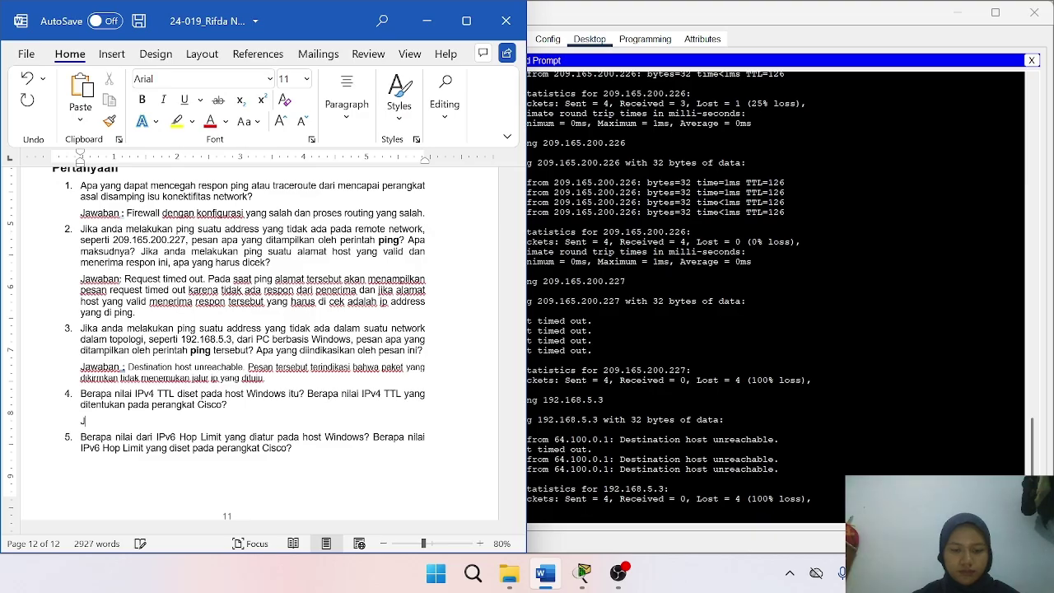
text(awaban :)
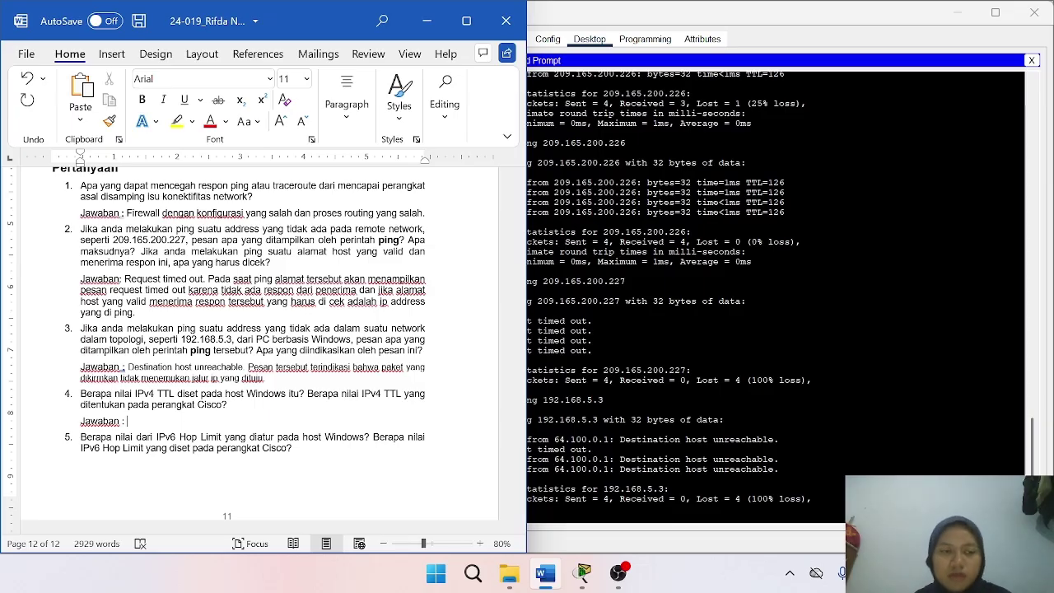
Begin the question 4 answer with "Nilai IPv4 TTL pada windows biasanya".
text(Nilai TT)
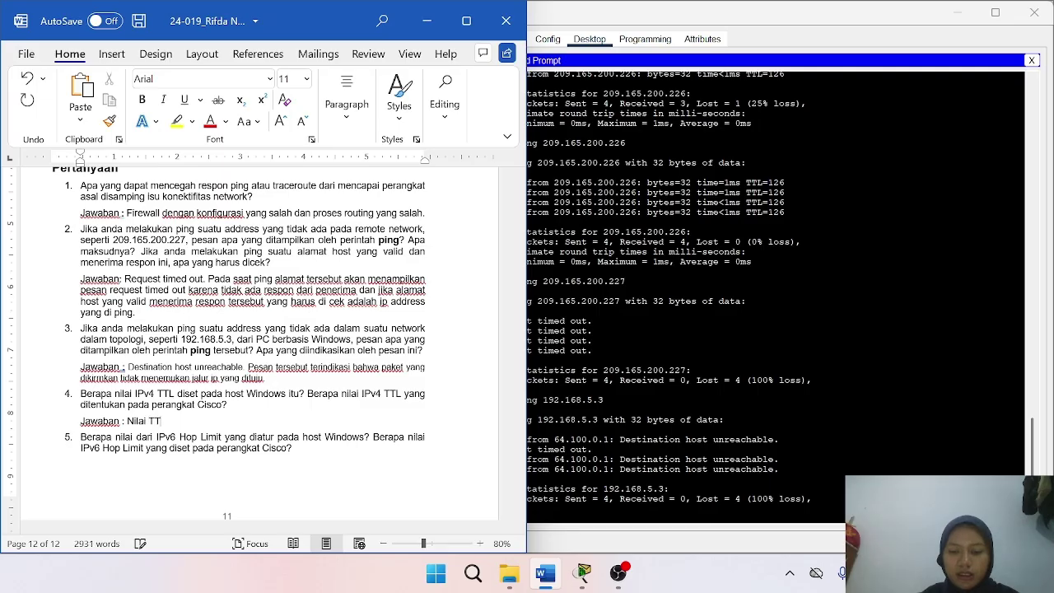
text(L)
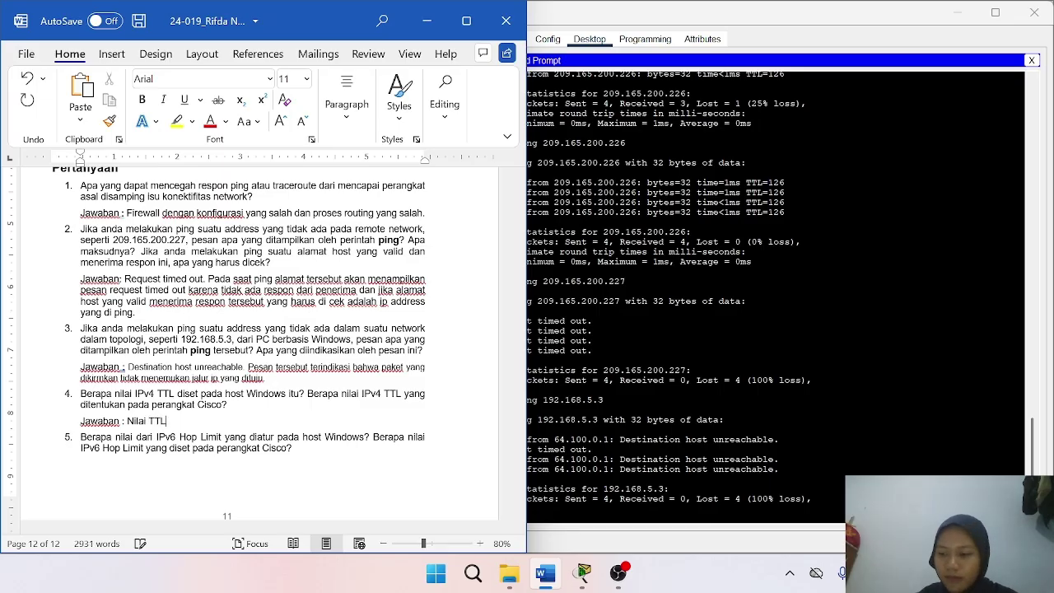
key(BackSpace)
key(BackSpace)
key(BackSpace)
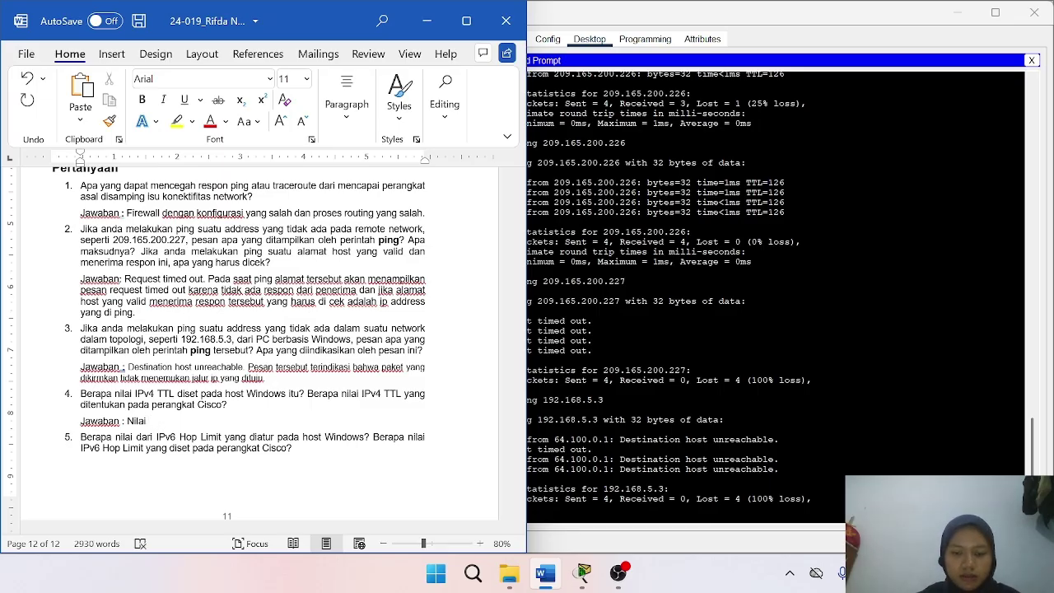
text(IPv4)
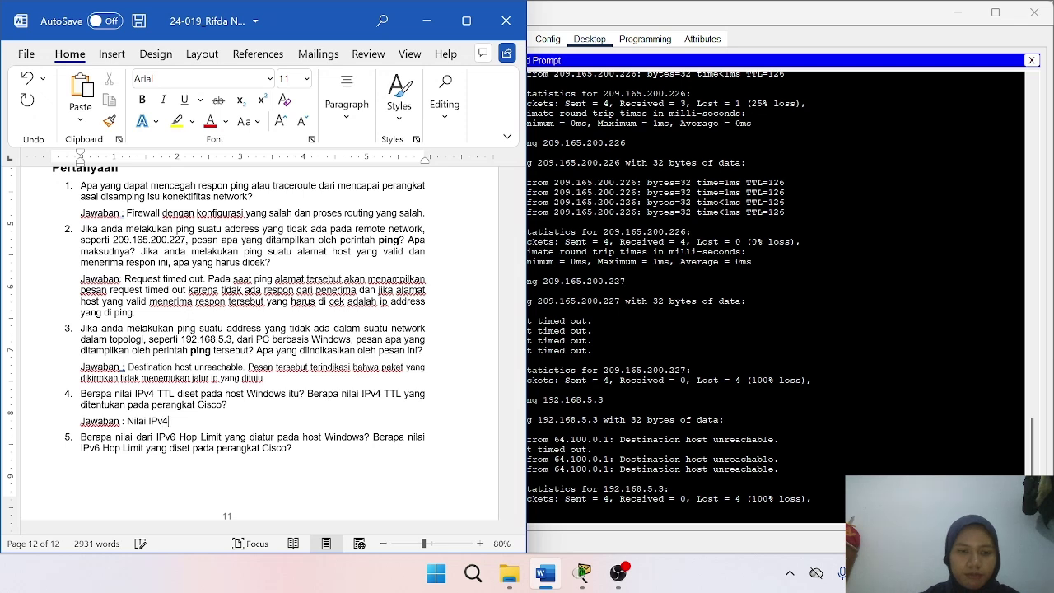
text( TTL pada windows )
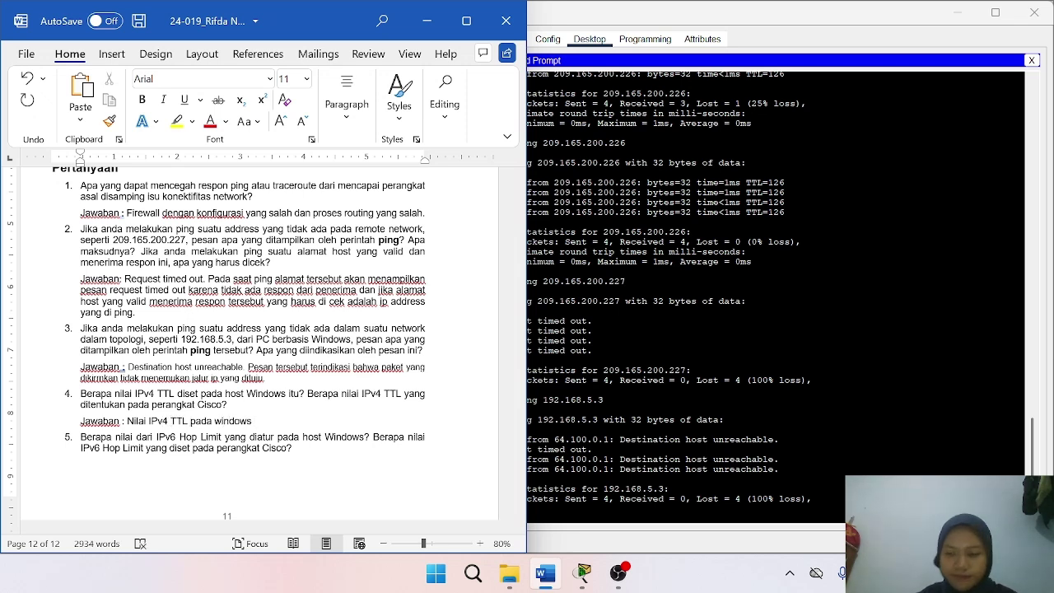
text(bia)
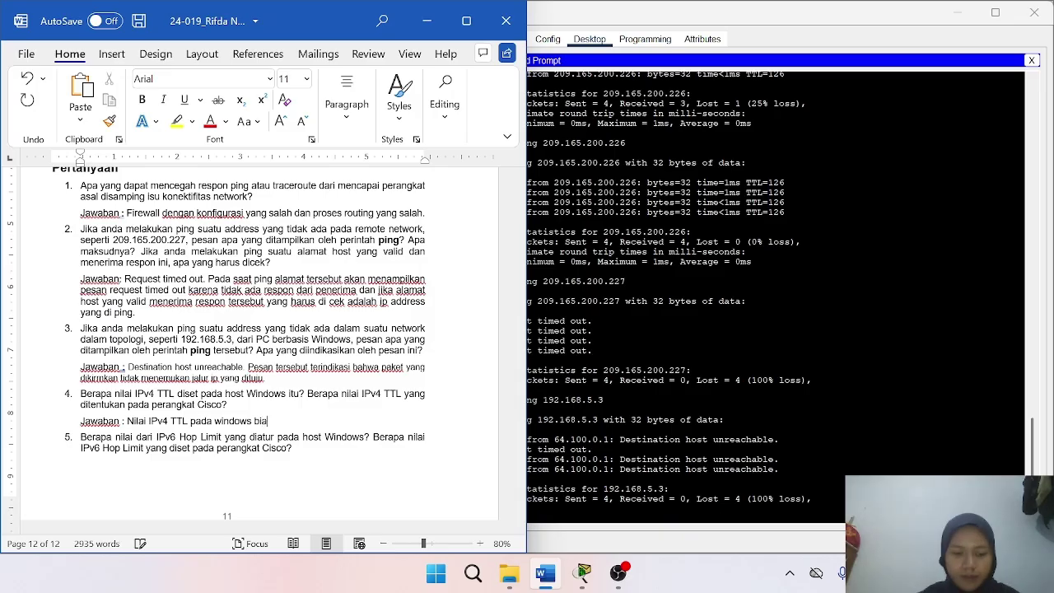
text(sanya)
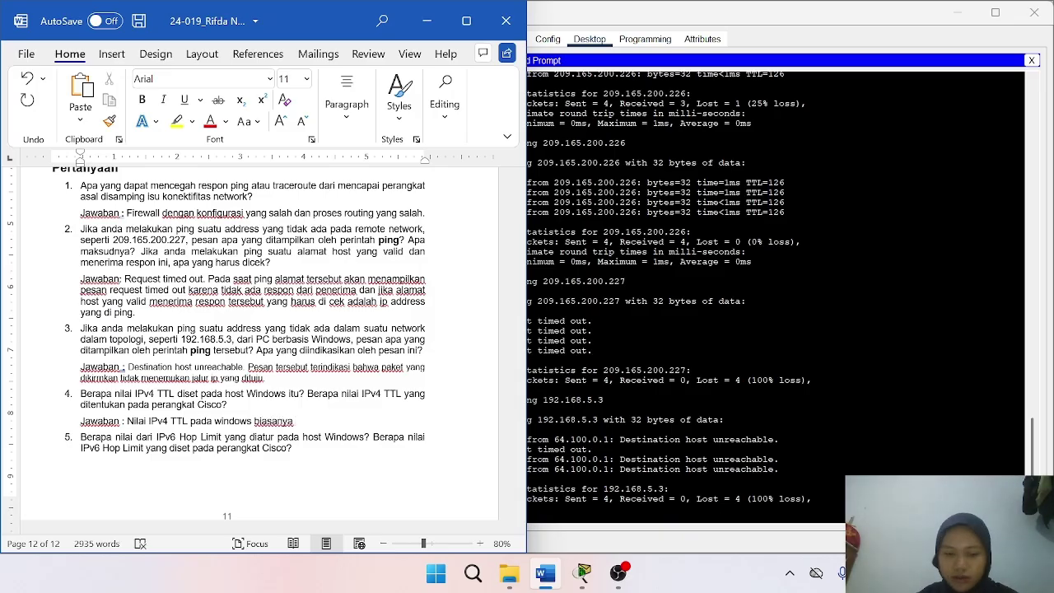
Continue the question 4 answer with "128, sedangkan nilai IPv4 TTL".
text( 128, sed)
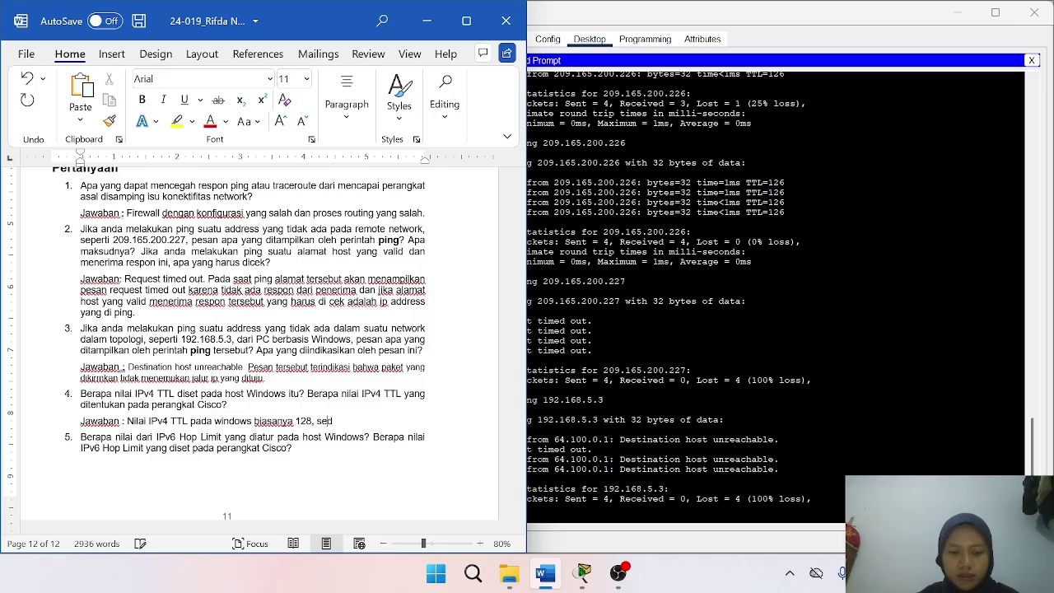
text(abf=)
key(BackSpace)
key(BackSpace)
key(BackSpace)
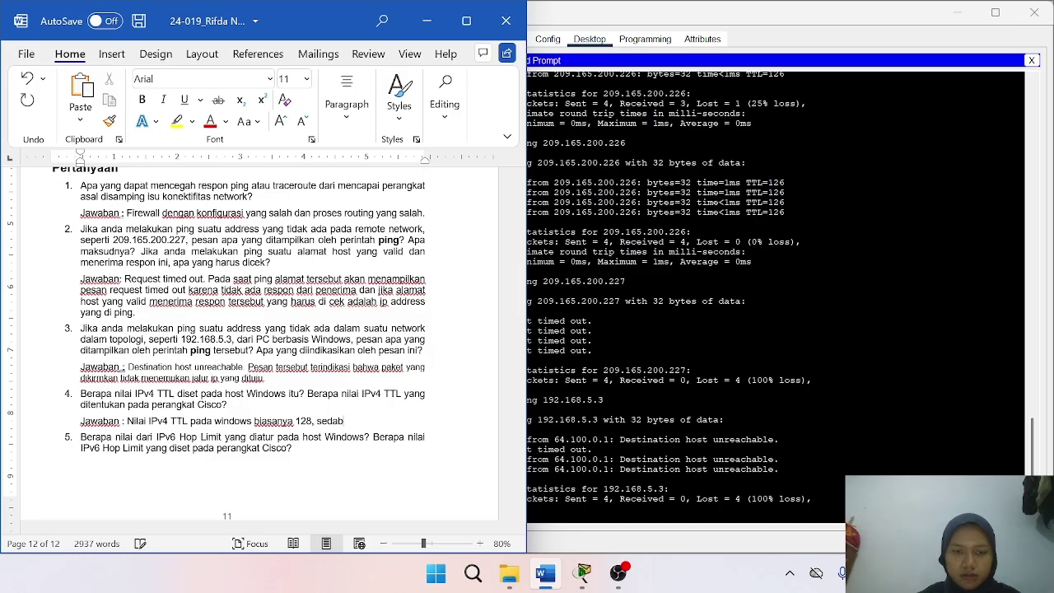
text(ngkan )
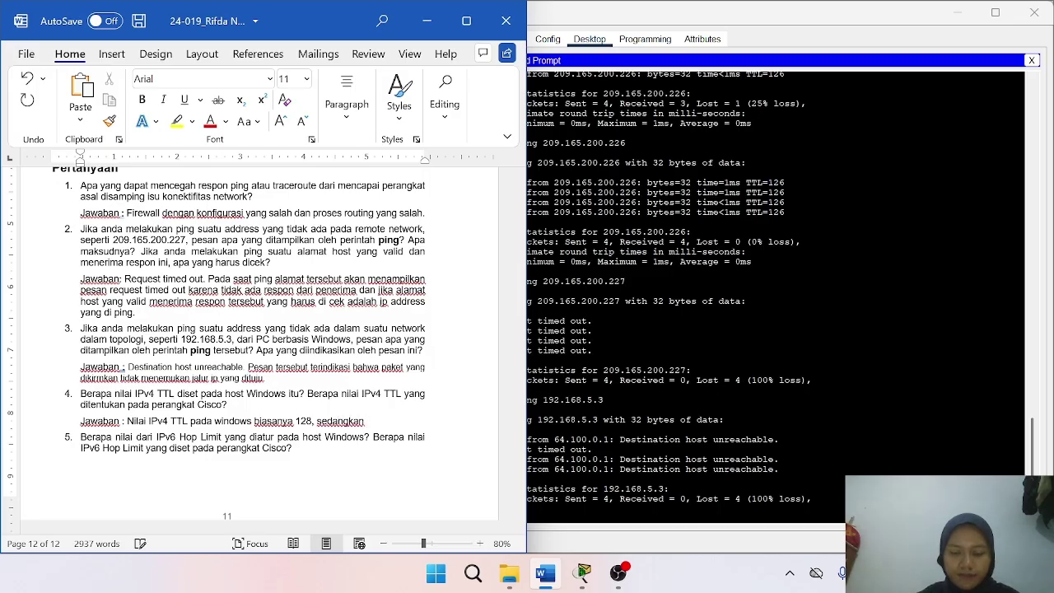
text(nilai IPV)
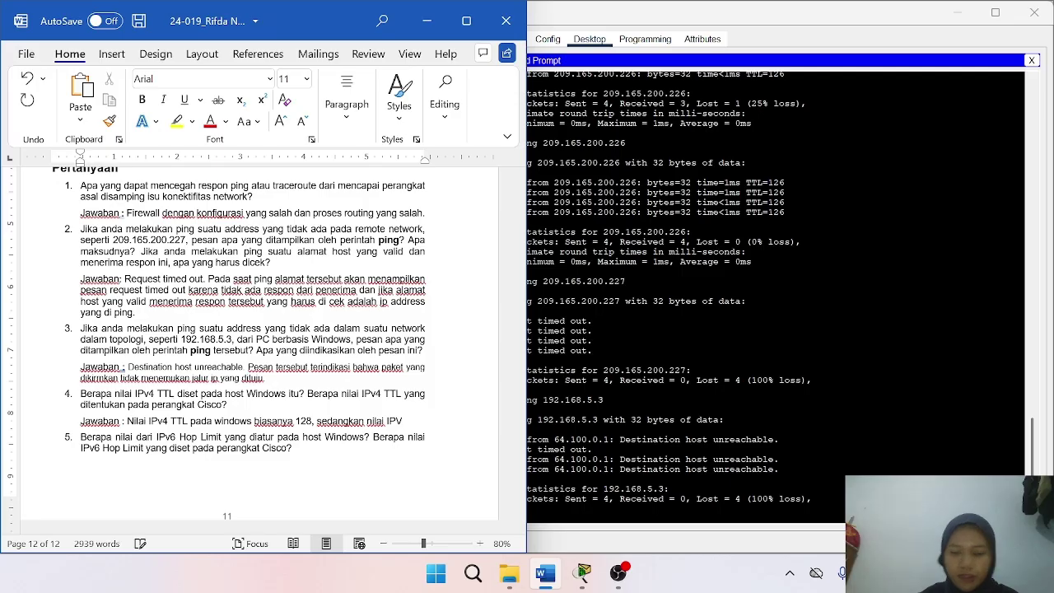
text(6)
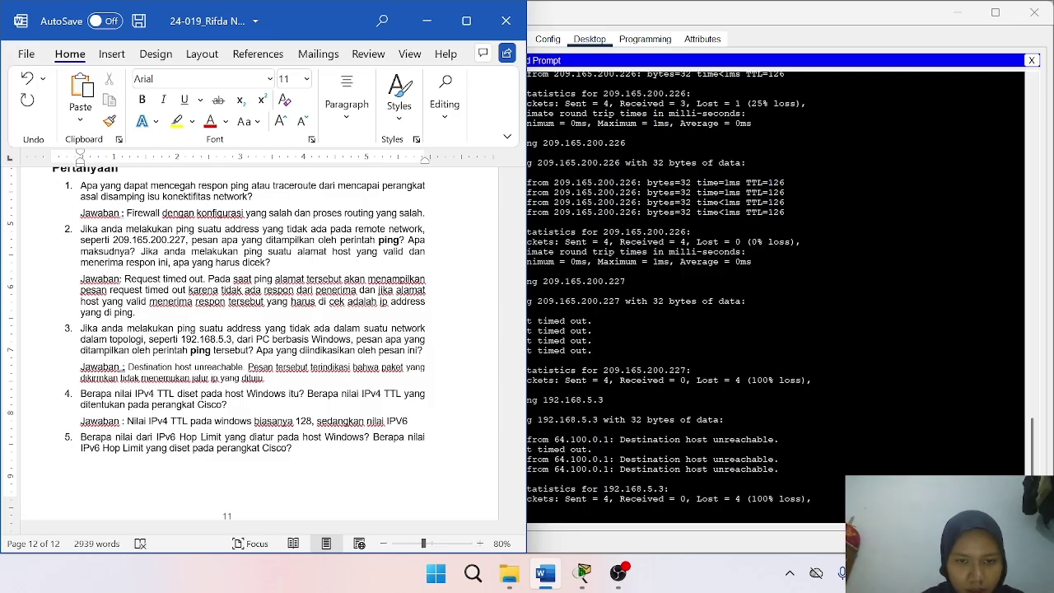
key(BackSpace)
text(4)
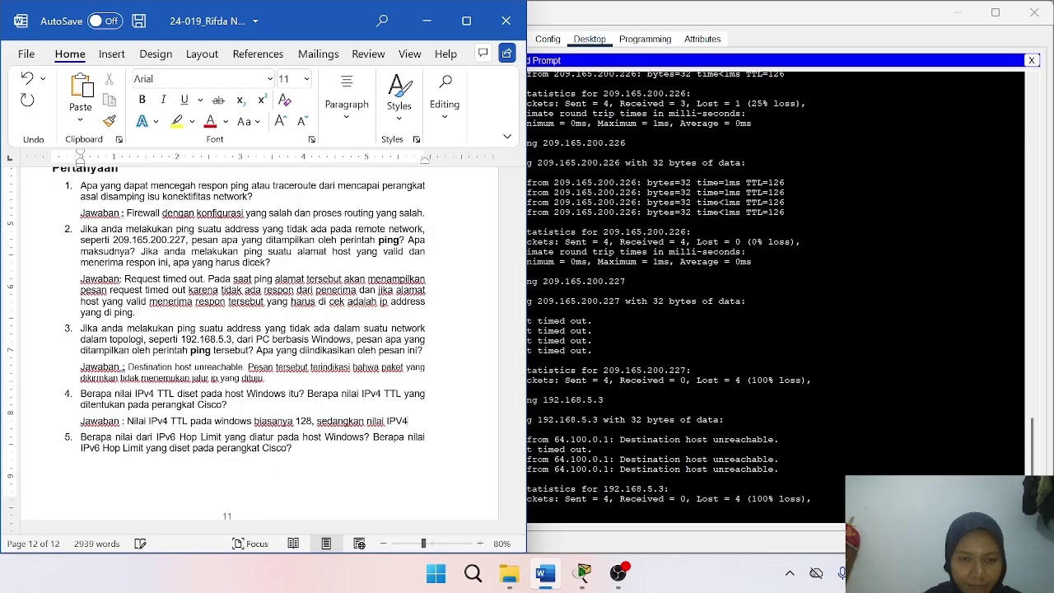
text( TT)
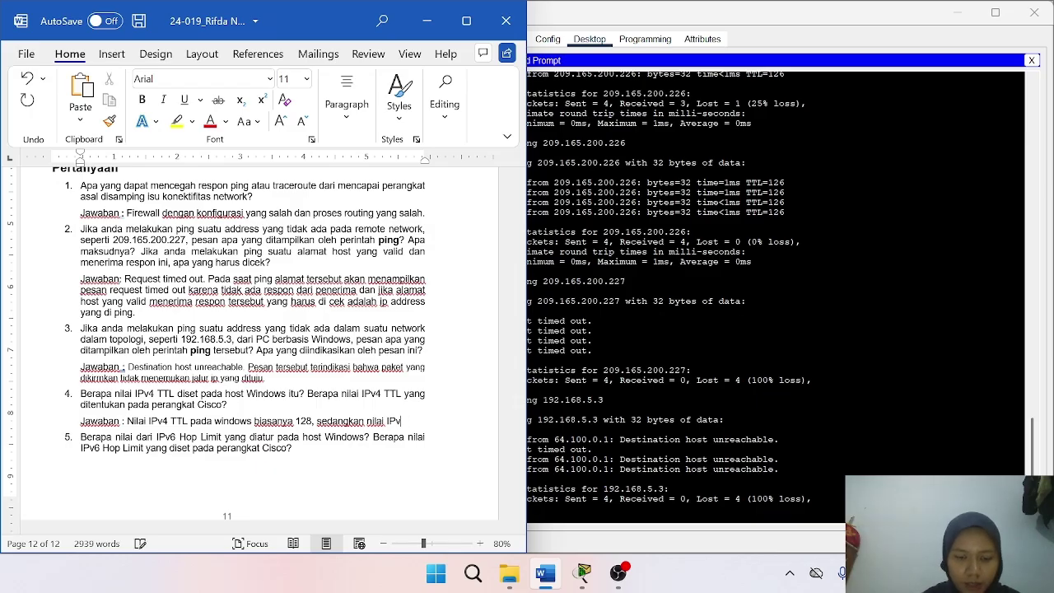
text(L)
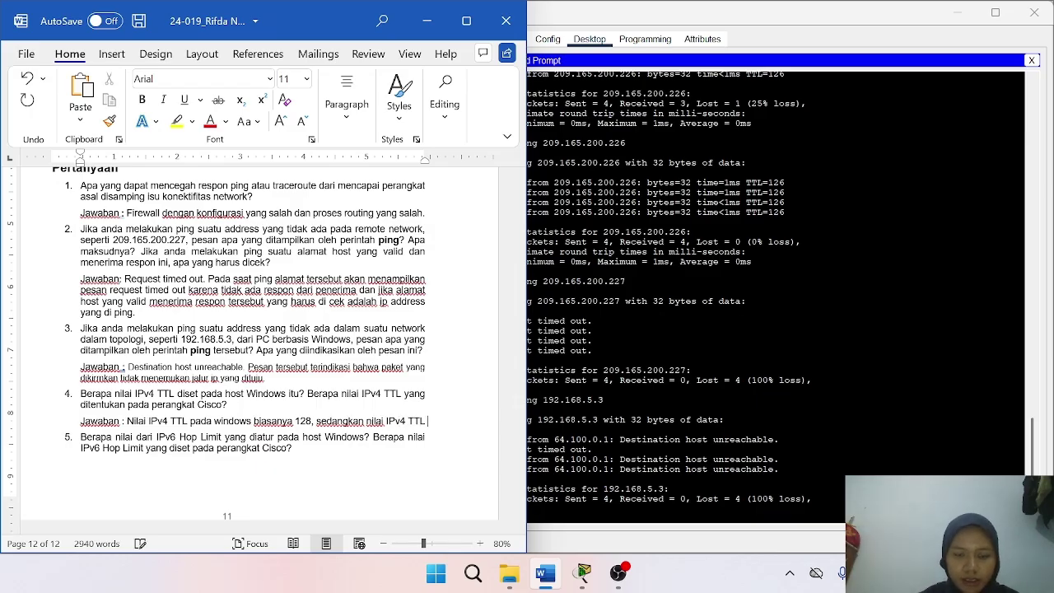
Complete the question 4 answer with "pada perangkat cisco adalah 255.".
text( pada cisco)
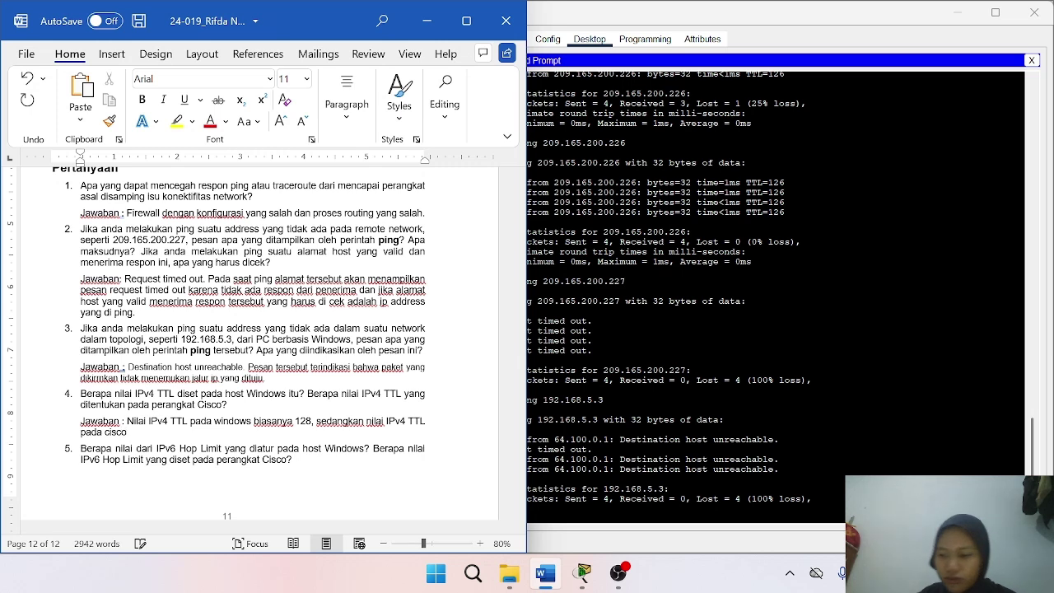
key(BackSpace)
key(BackSpace)
key(BackSpace)
key(BackSpace)
text(perangk)
key(BackSpace)
key(BackSpace)
key(BackSpace)
text(angkat cis)
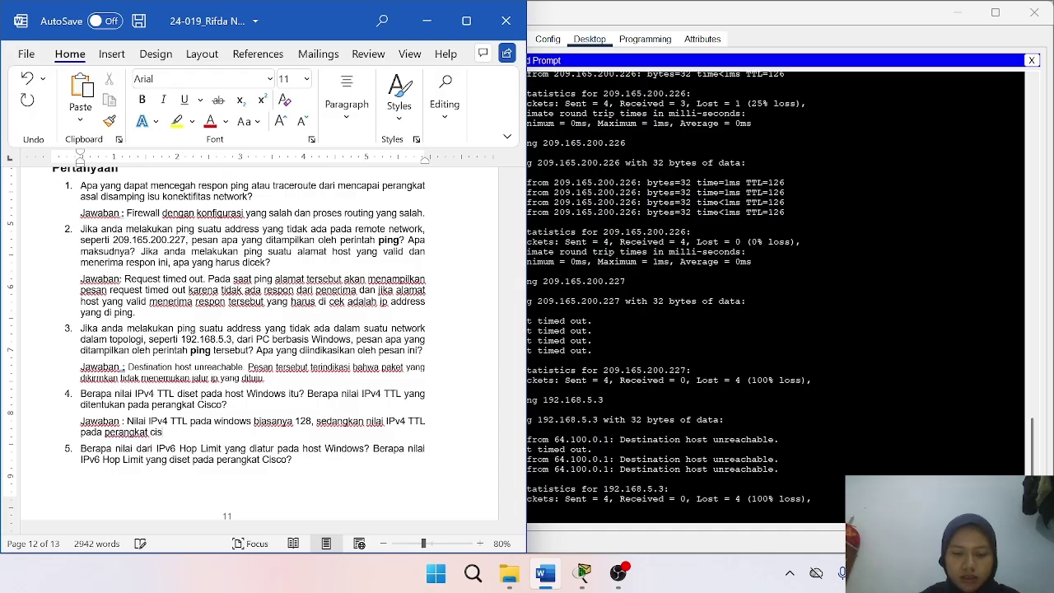
text(co ad)
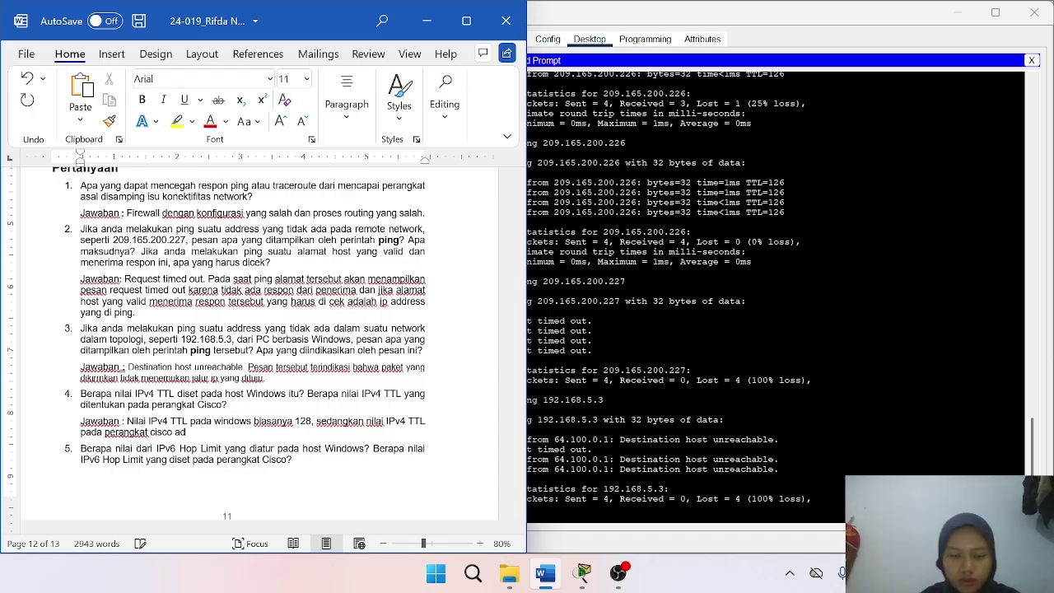
text(alah 2)
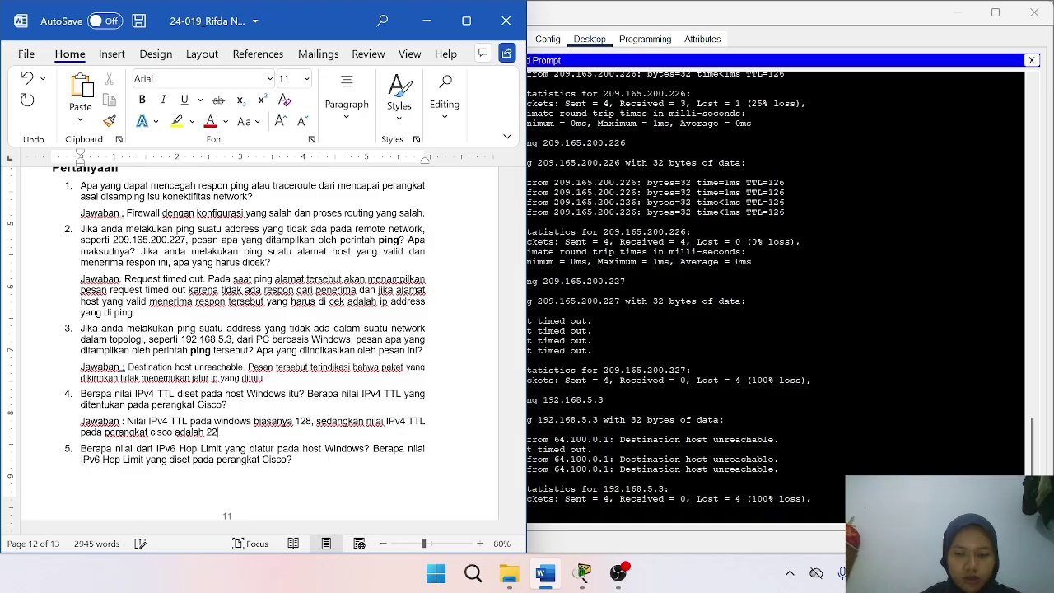
text(55.)
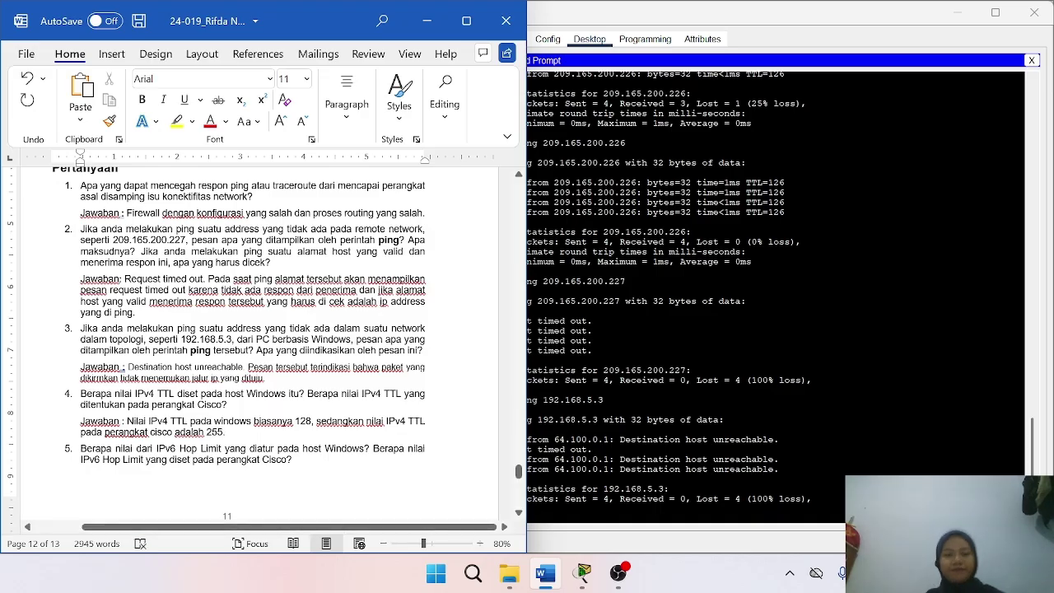
Add an unnumbered line reading "Jawaban :" below Pertanyaan question 5.
click(294, 460)
key(Return)
key(BackSpace)
text(Jawa)
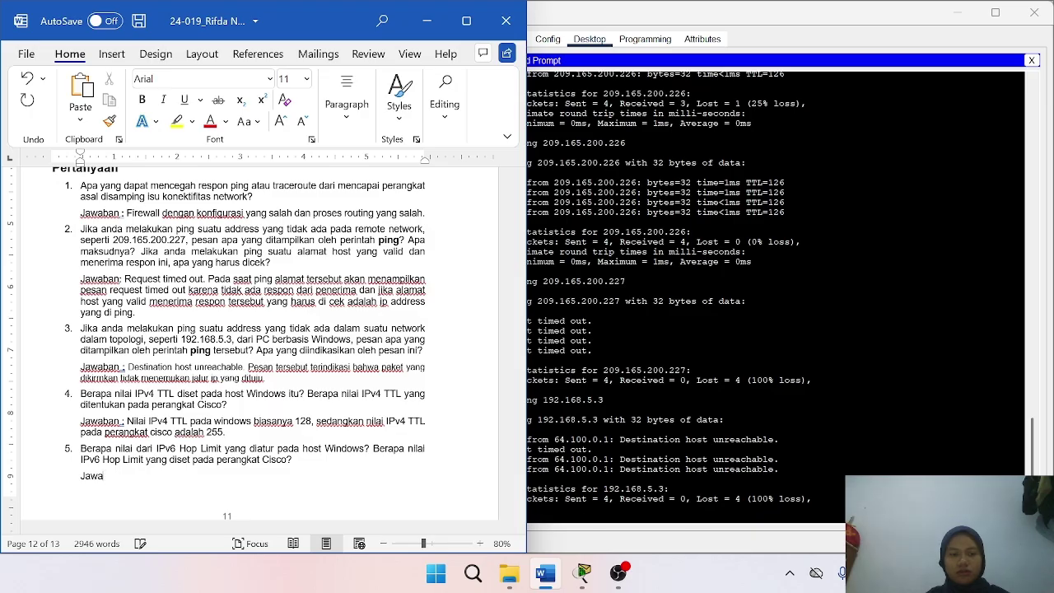
text(ban :)
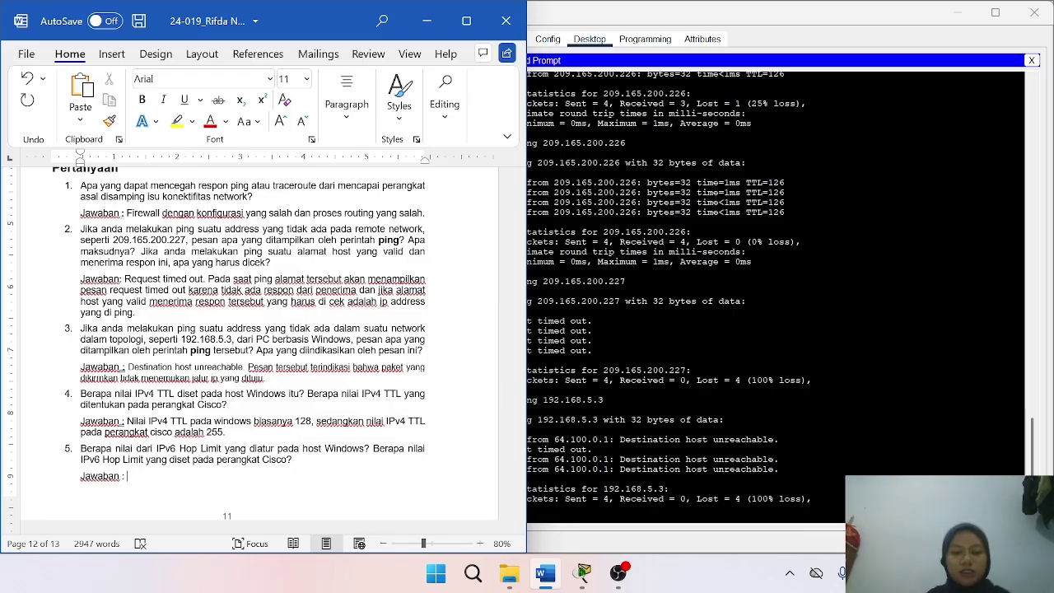
Answer question 5 with "IPv6 hop limit pada host windows biasanya 128 dan pada perangkat cisco 64.".
text(IPv)
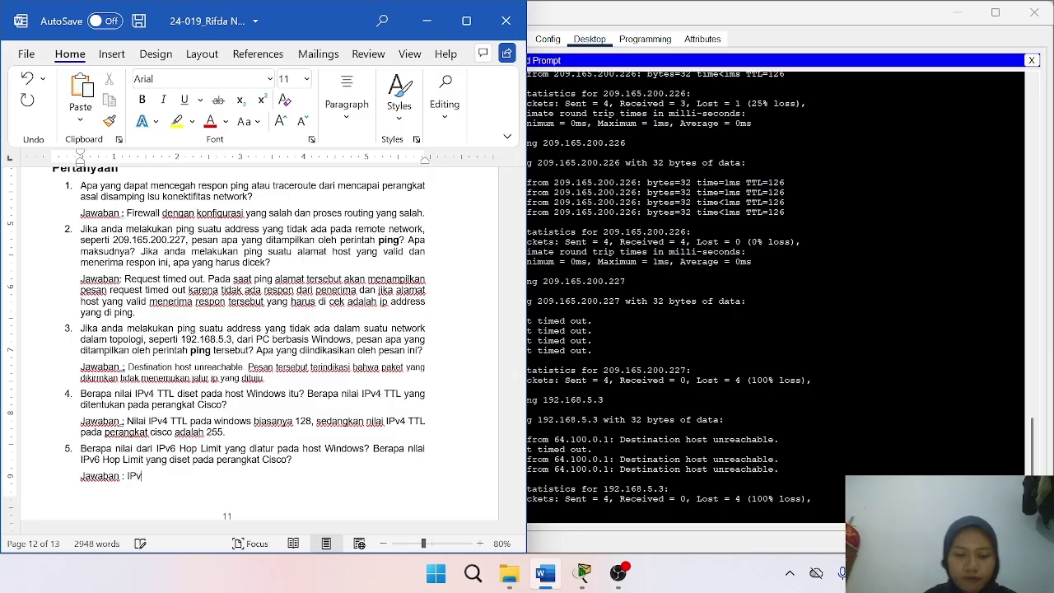
text(6 h)
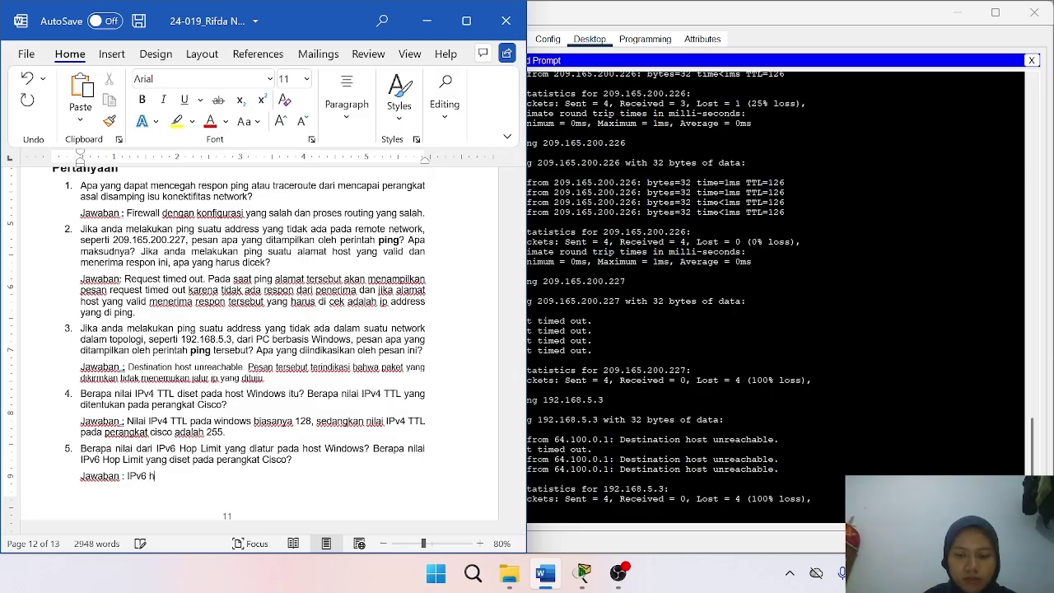
text(op limit pada ho)
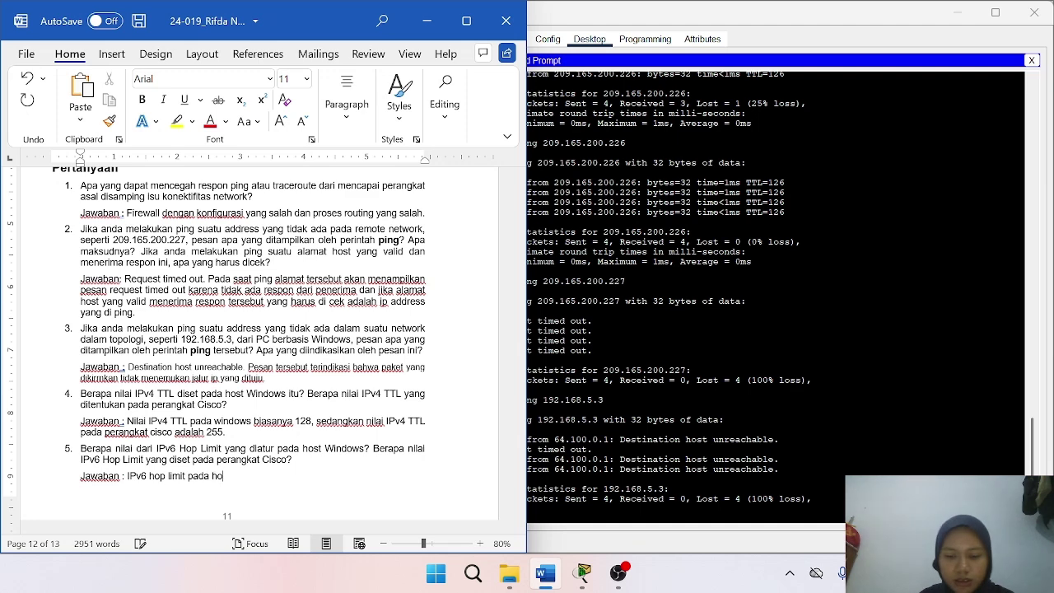
text(st windows biasanya 128 da)
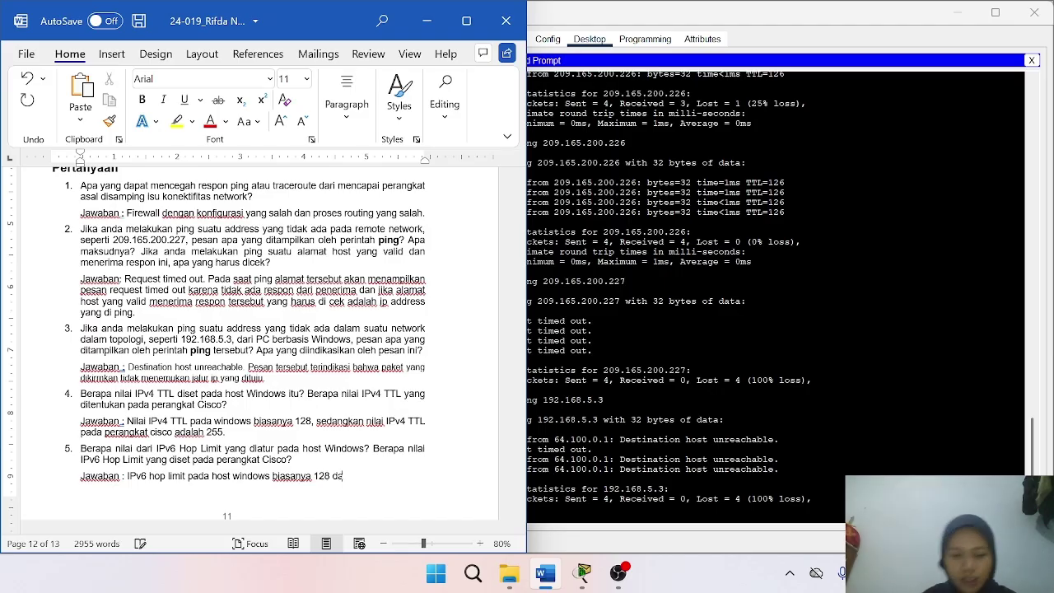
text(n pada perangk)
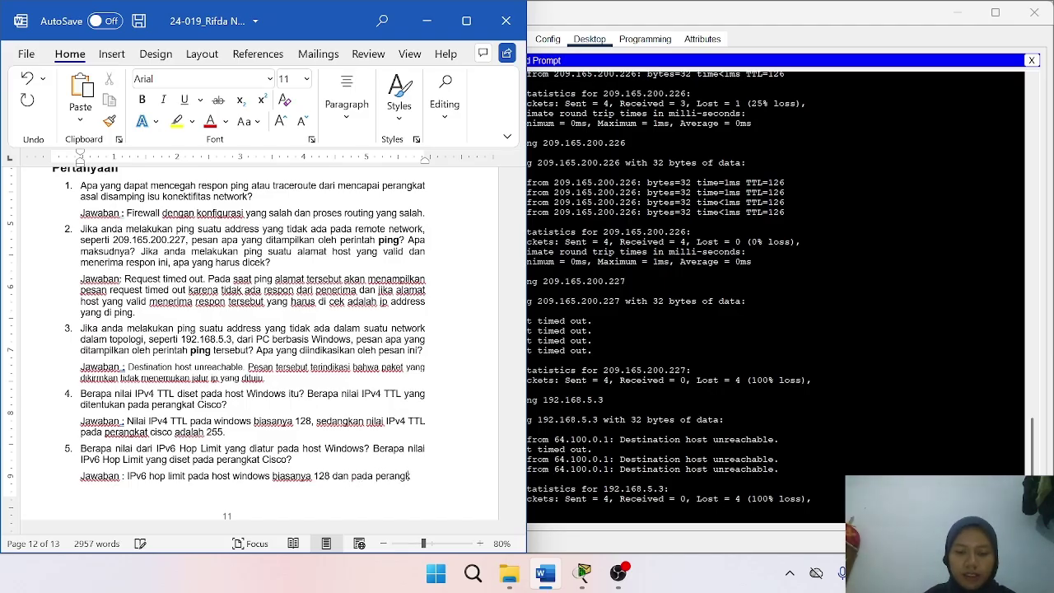
text(at cisco)
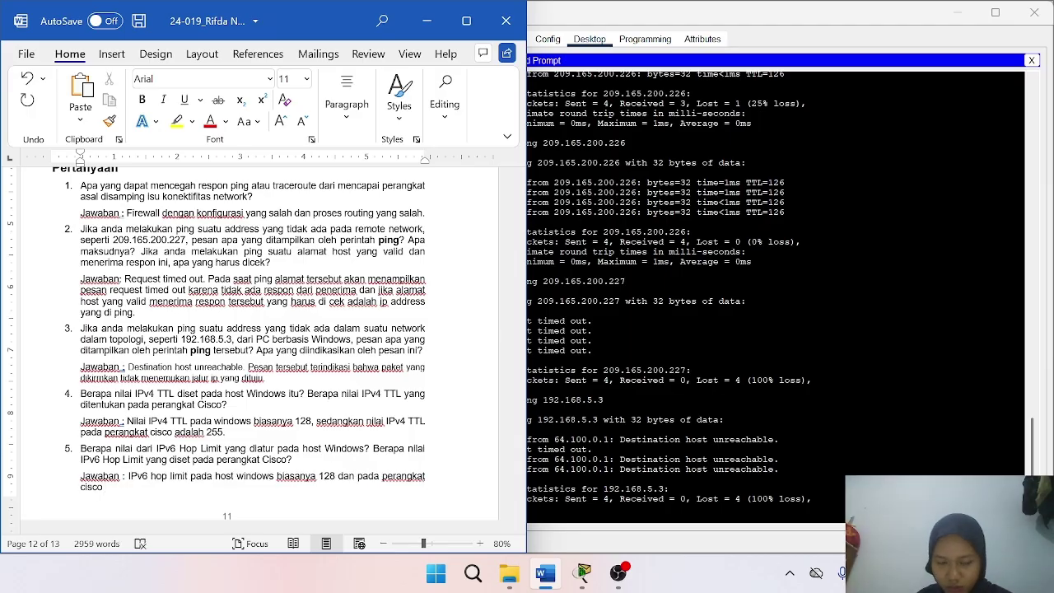
text( 64.)
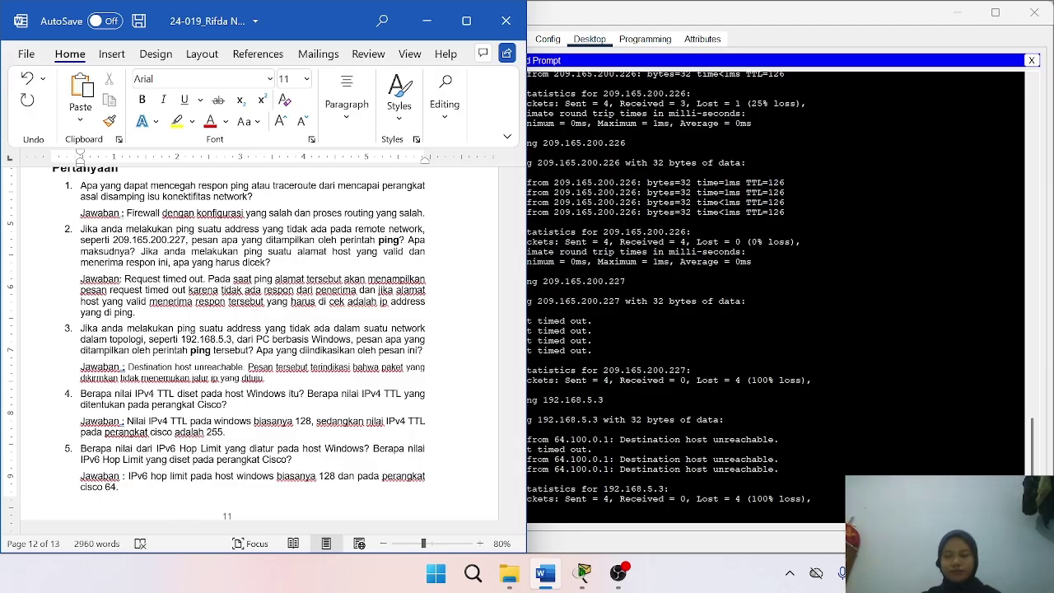
Look back through the lab document up to the cover page and its author details.
scroll(272, 442, up, 8)
scroll(272, 442, up, 20)
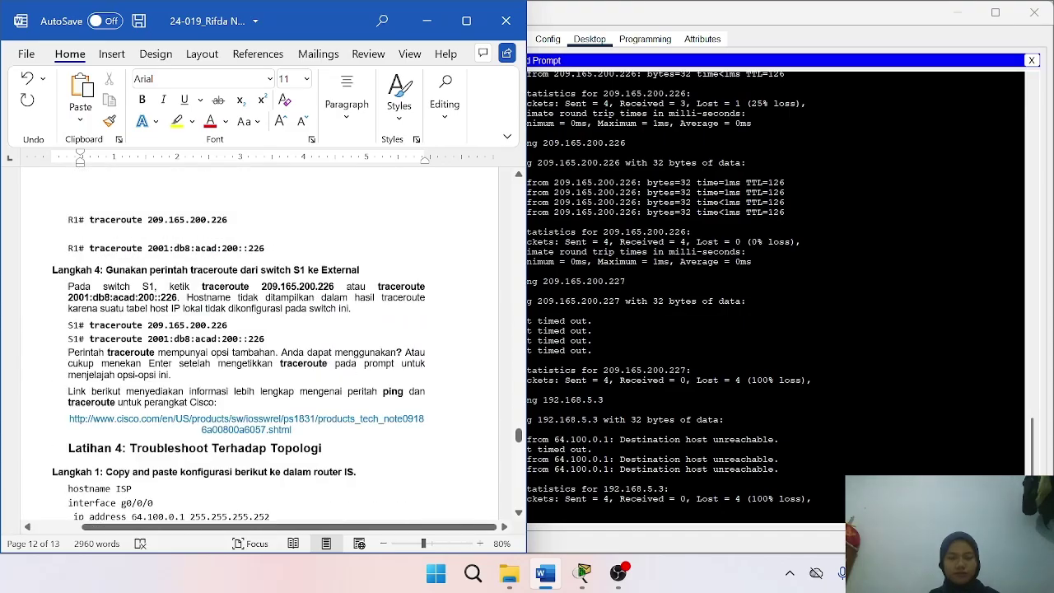
scroll(260, 343, up, 20)
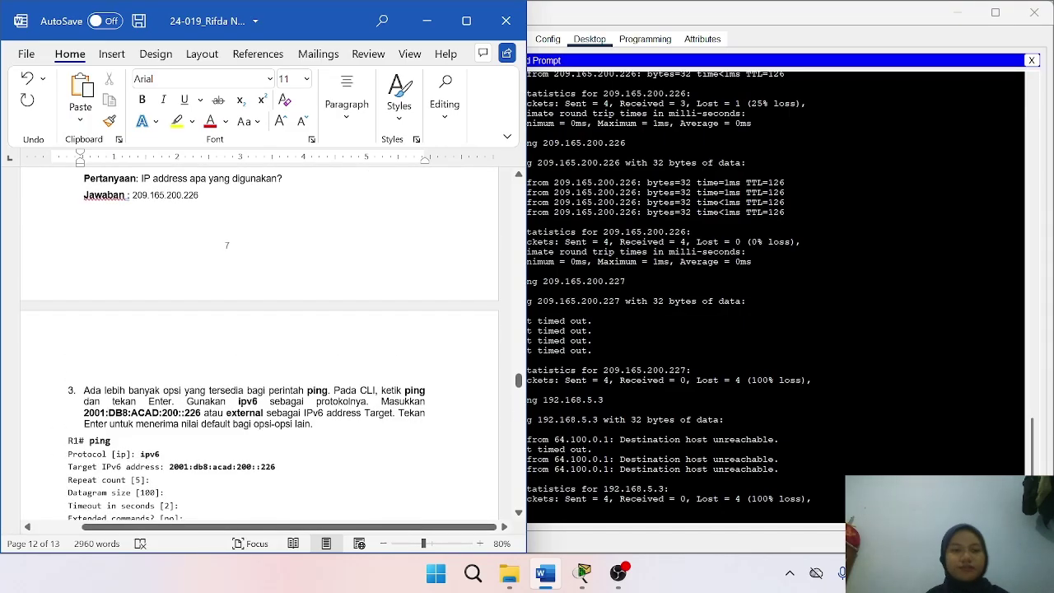
scroll(260, 344, up, 20)
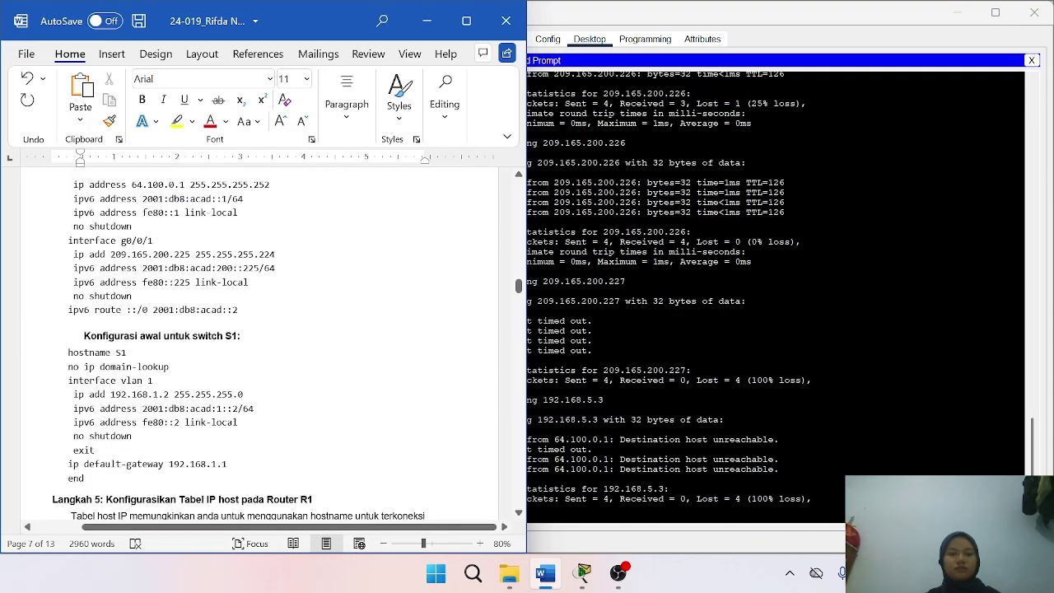
scroll(260, 343, up, 15)
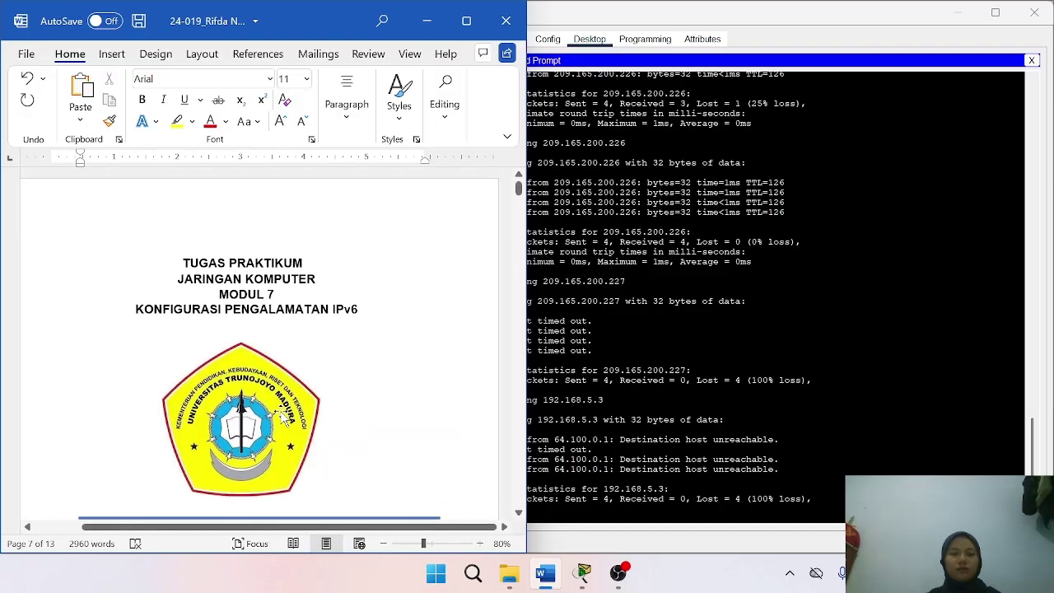
scroll(260, 343, down, 6)
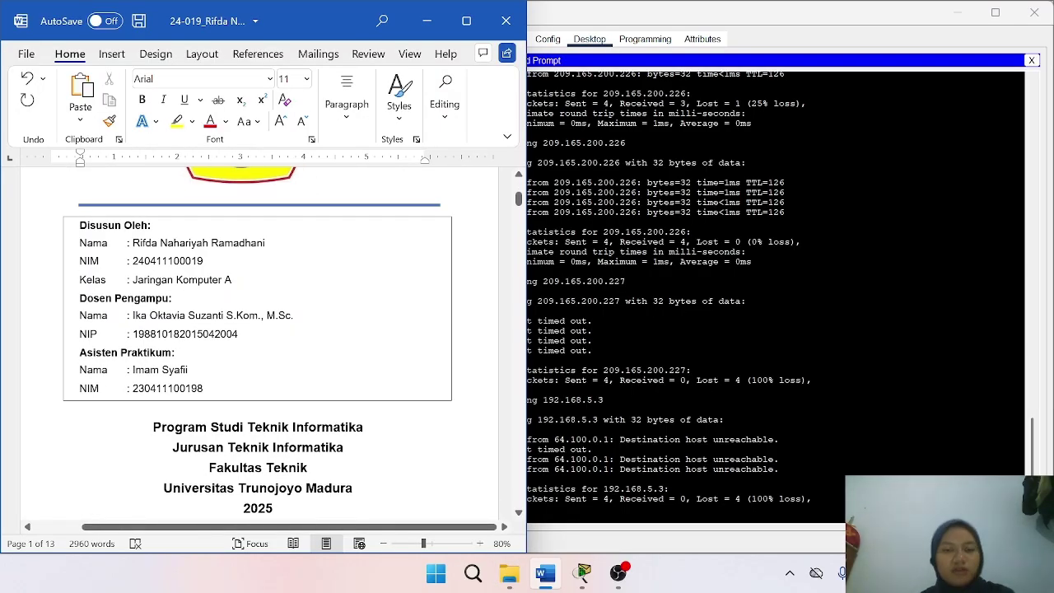